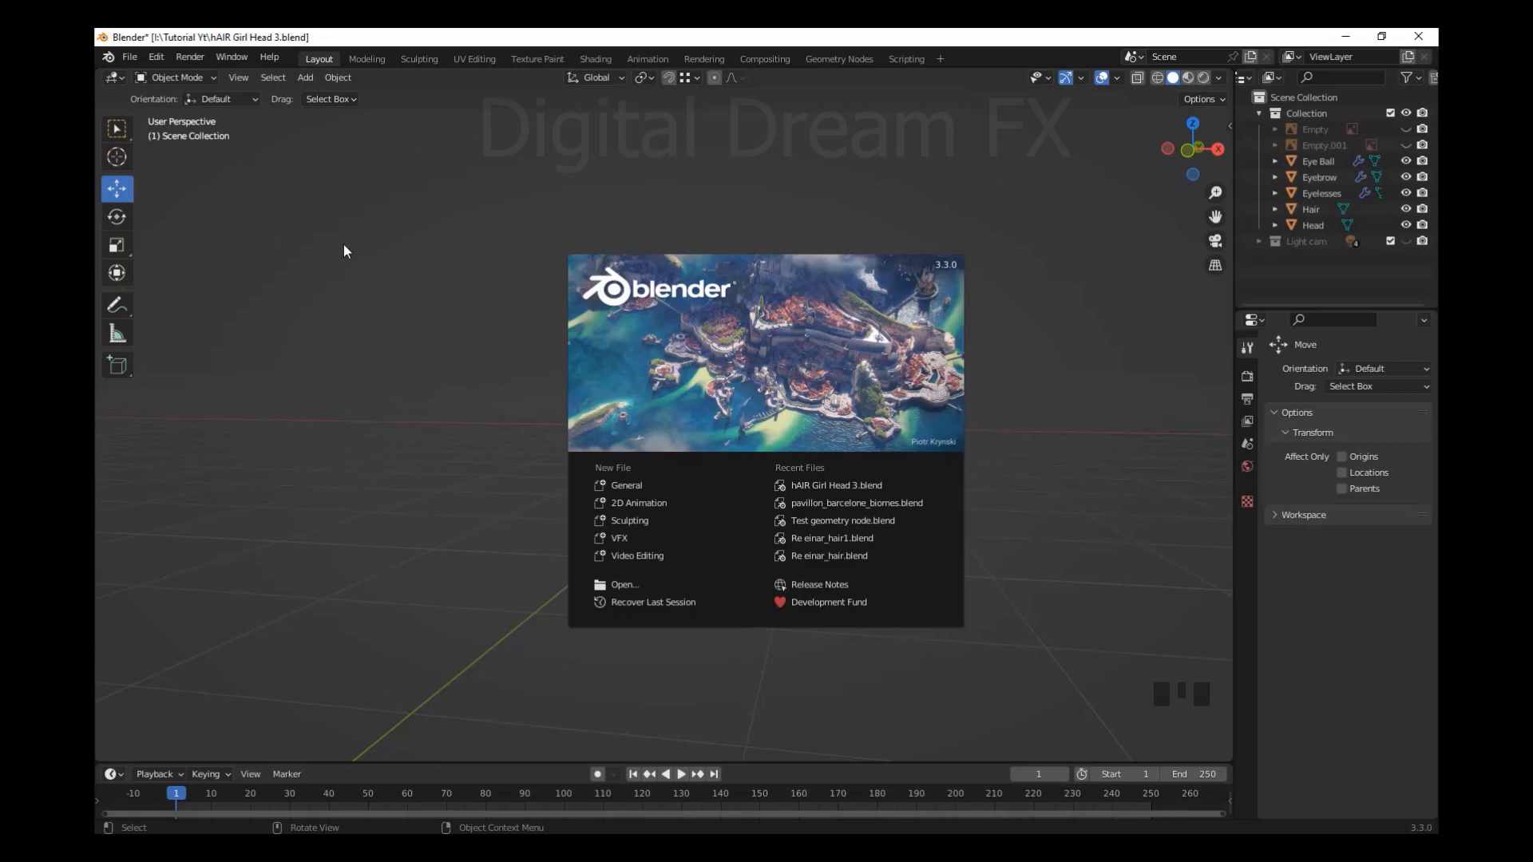
Dismiss the splash screen and inspect the character model's head, eyebrows, eyelashes and ponytail hair from several sides
{"action": "left_click", "coordinate": [417, 270]}
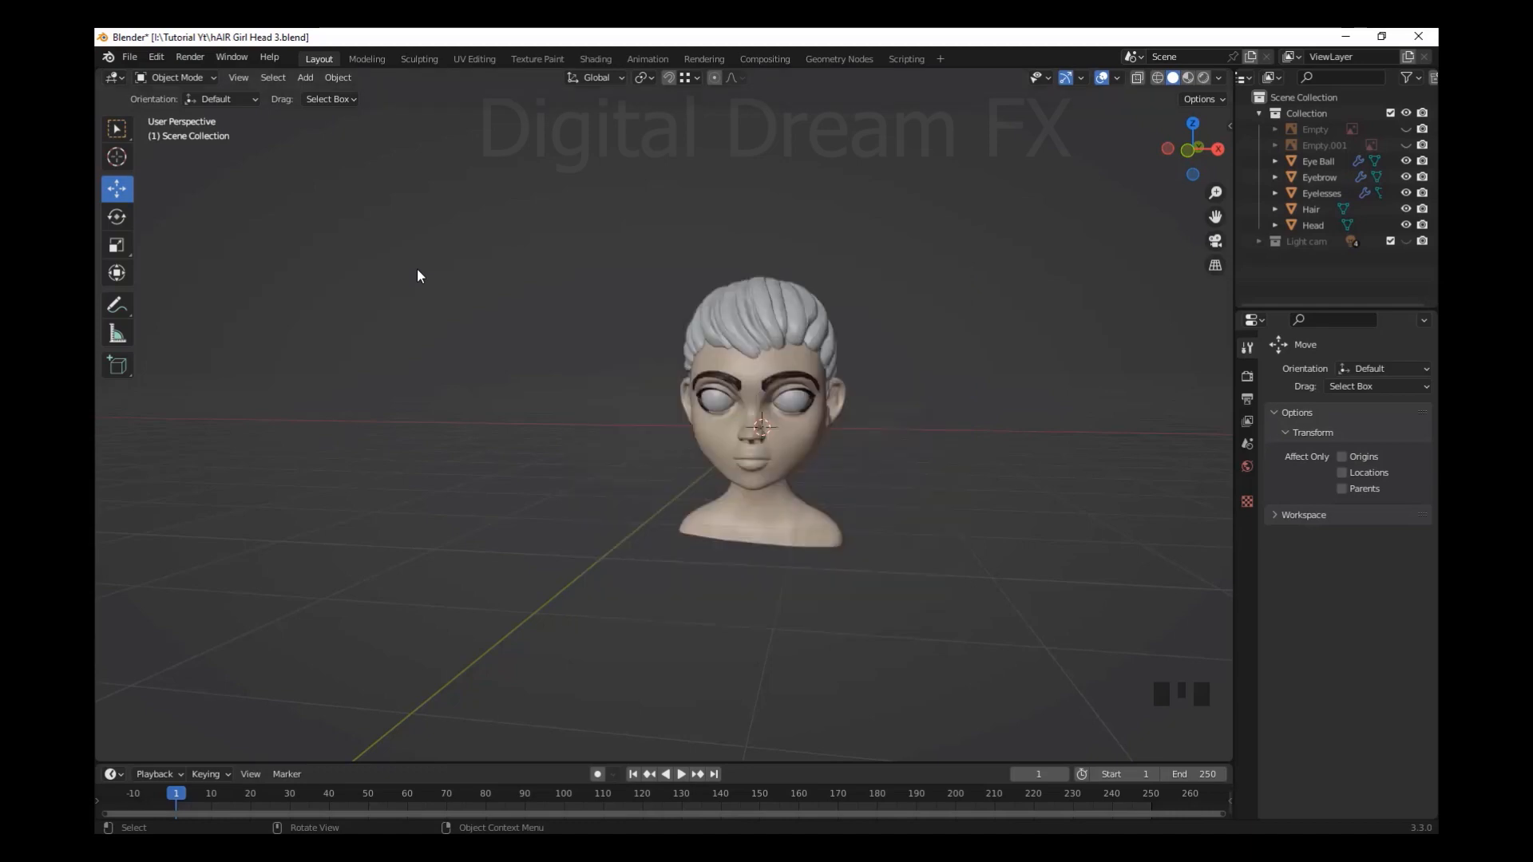
{"action": "middle_click_drag", "start_coordinate": [417, 268], "coordinate": [506, 307]}
{"action": "scroll", "coordinate": [1023, 383], "scroll_direction": "up", "scroll_amount": 6}
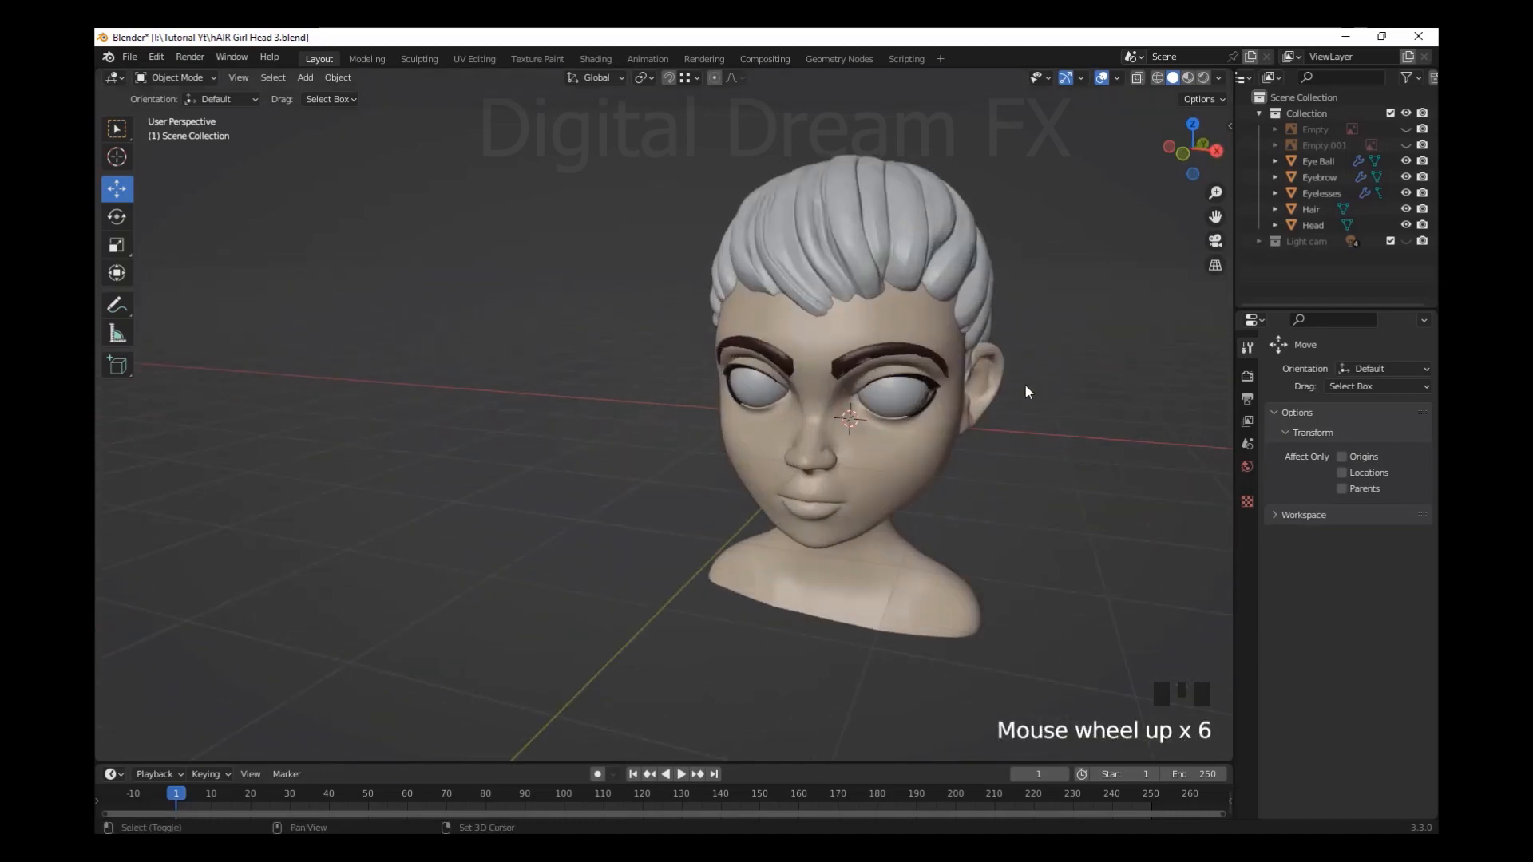
{"action": "middle_click_drag", "start_coordinate": [1023, 383], "coordinate": [906, 485], "text": "shift"}
{"action": "scroll", "coordinate": [970, 405], "scroll_direction": "up", "scroll_amount": 3}
{"action": "scroll", "coordinate": [969, 404], "scroll_direction": "down", "scroll_amount": 1}
{"action": "scroll", "coordinate": [863, 451], "scroll_direction": "up", "scroll_amount": 1}
{"action": "scroll", "coordinate": [906, 485], "scroll_direction": "down", "scroll_amount": 2}
{"action": "middle_click_drag", "start_coordinate": [906, 486], "coordinate": [882, 469], "text": "shift"}
{"action": "scroll", "coordinate": [882, 470], "scroll_direction": "up", "scroll_amount": 1}
{"action": "left_click", "coordinate": [788, 433]}
{"action": "middle_click_drag", "start_coordinate": [787, 433], "coordinate": [888, 456]}
{"action": "scroll", "coordinate": [695, 232], "scroll_direction": "up", "scroll_amount": 4}
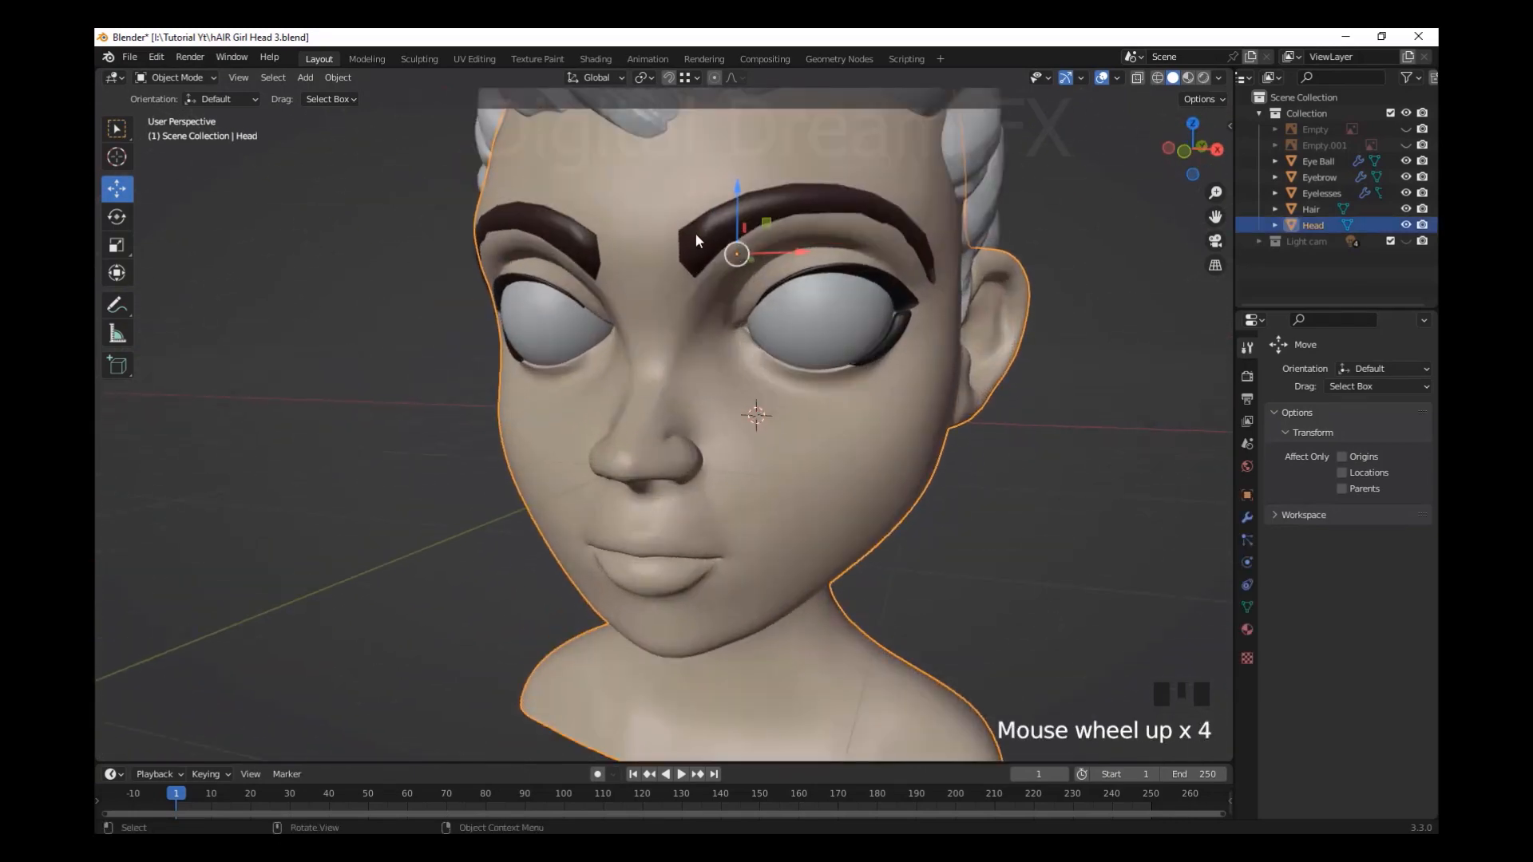
{"action": "left_click", "coordinate": [695, 232]}
{"action": "middle_click_drag", "start_coordinate": [695, 232], "coordinate": [792, 327]}
{"action": "left_click", "coordinate": [809, 334]}
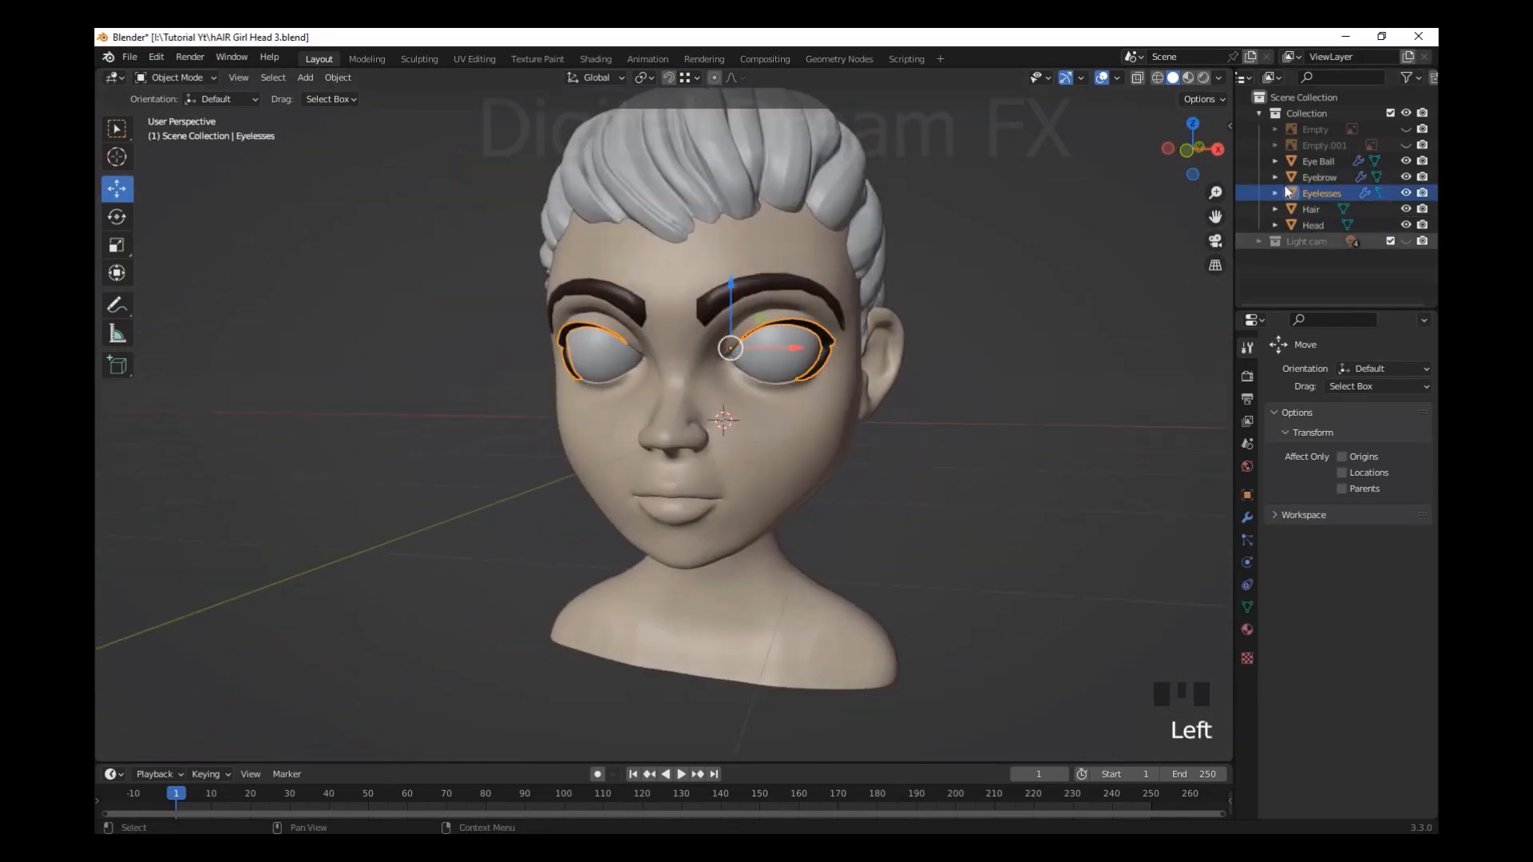
{"action": "scroll", "coordinate": [905, 233], "scroll_direction": "down", "scroll_amount": 2}
{"action": "left_click", "coordinate": [741, 377]}
{"action": "middle_click_drag", "start_coordinate": [741, 377], "coordinate": [979, 337], "text": "shift"}
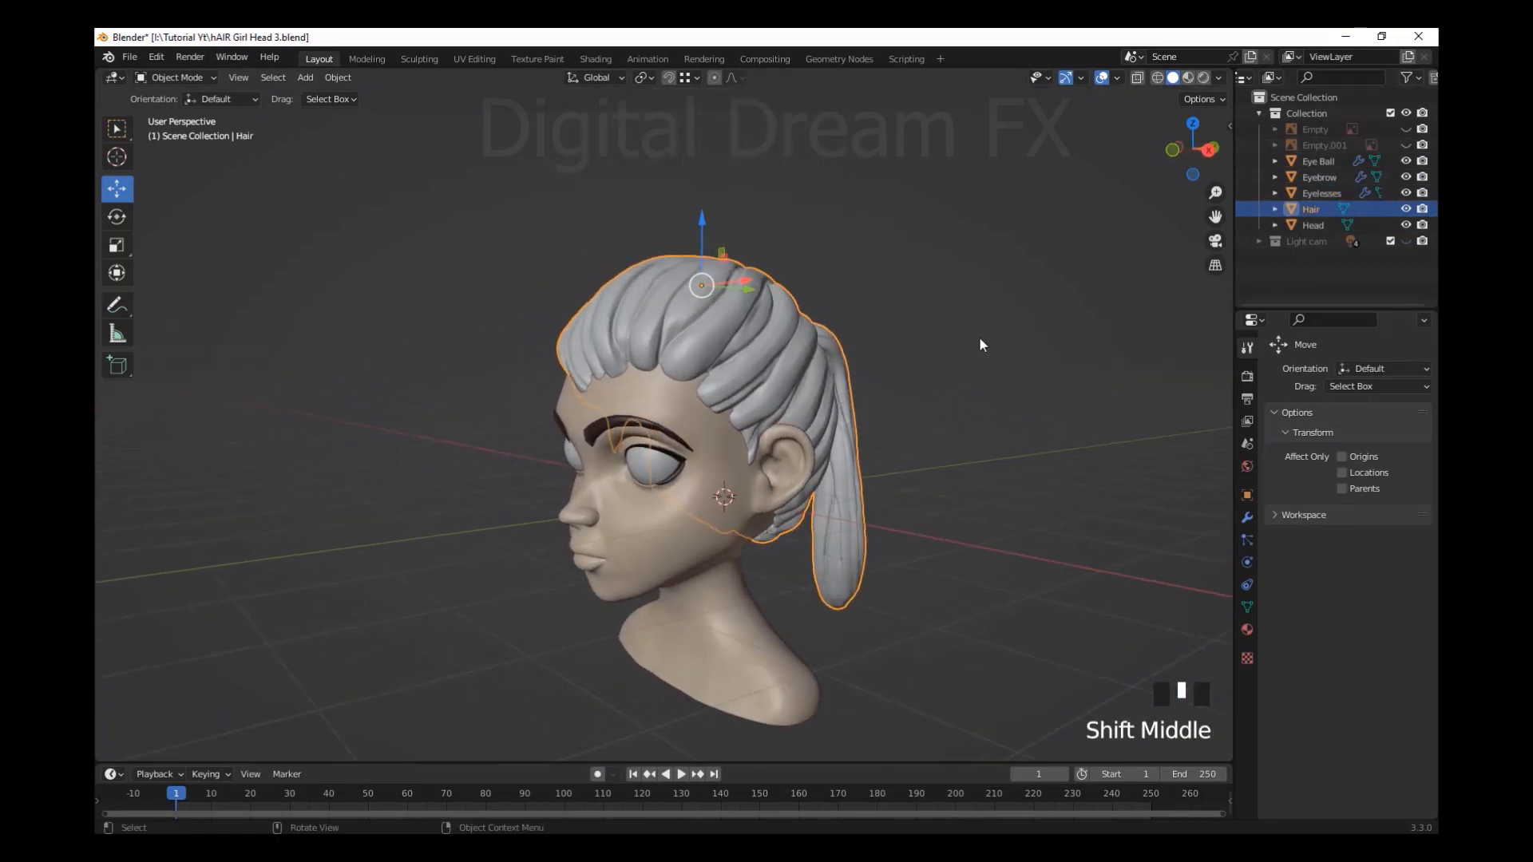
Hide the Hair, Eyelesses and Eyebrow objects in the scene
{"action": "left_click", "coordinate": [1406, 208]}
{"action": "left_click", "coordinate": [1407, 193]}
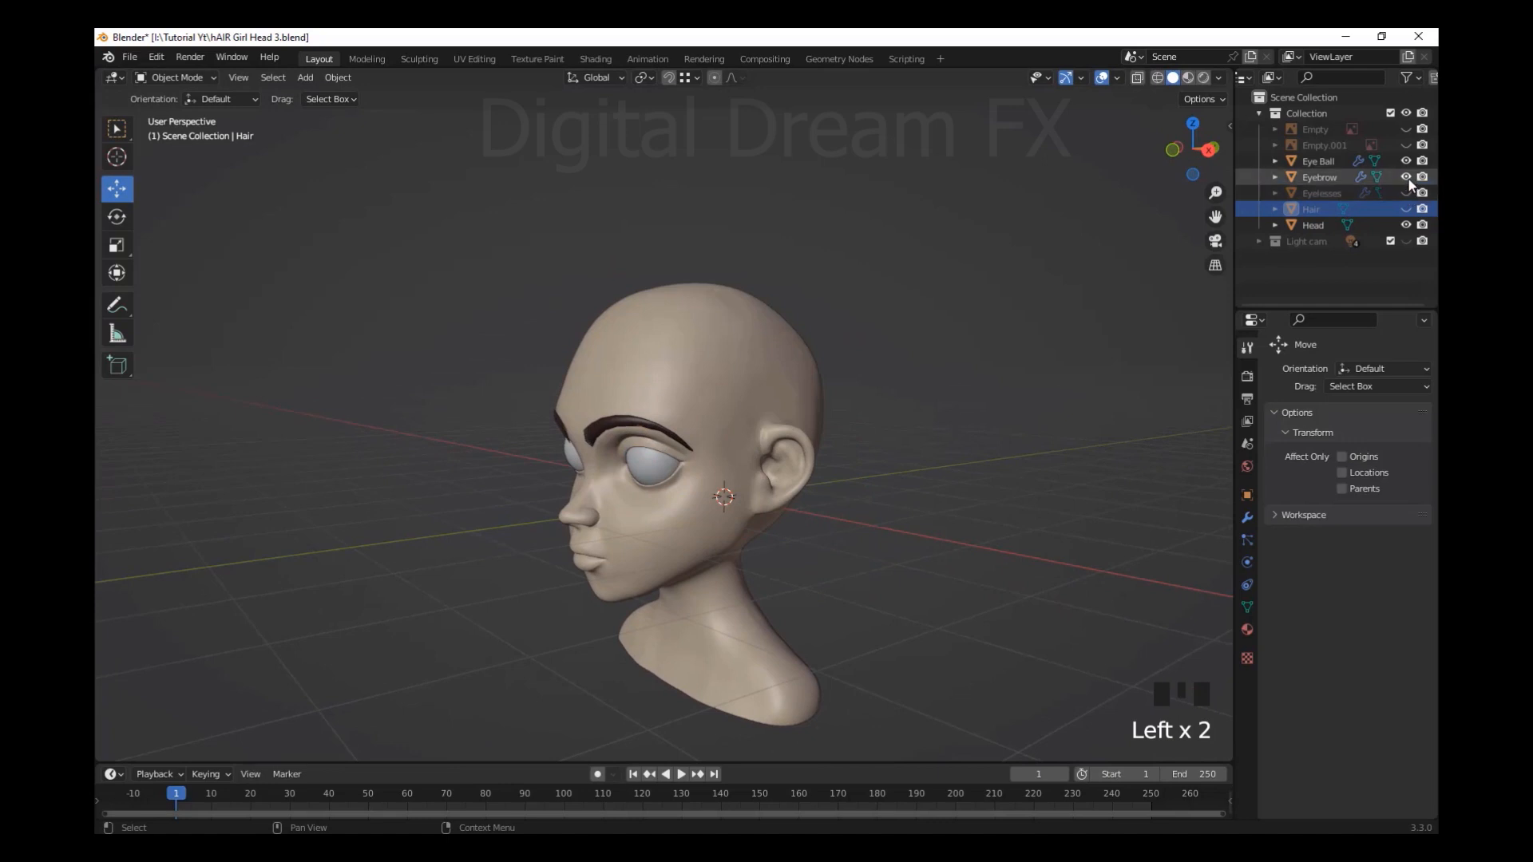
{"action": "left_click", "coordinate": [1406, 178]}
{"action": "left_click", "coordinate": [1407, 161]}
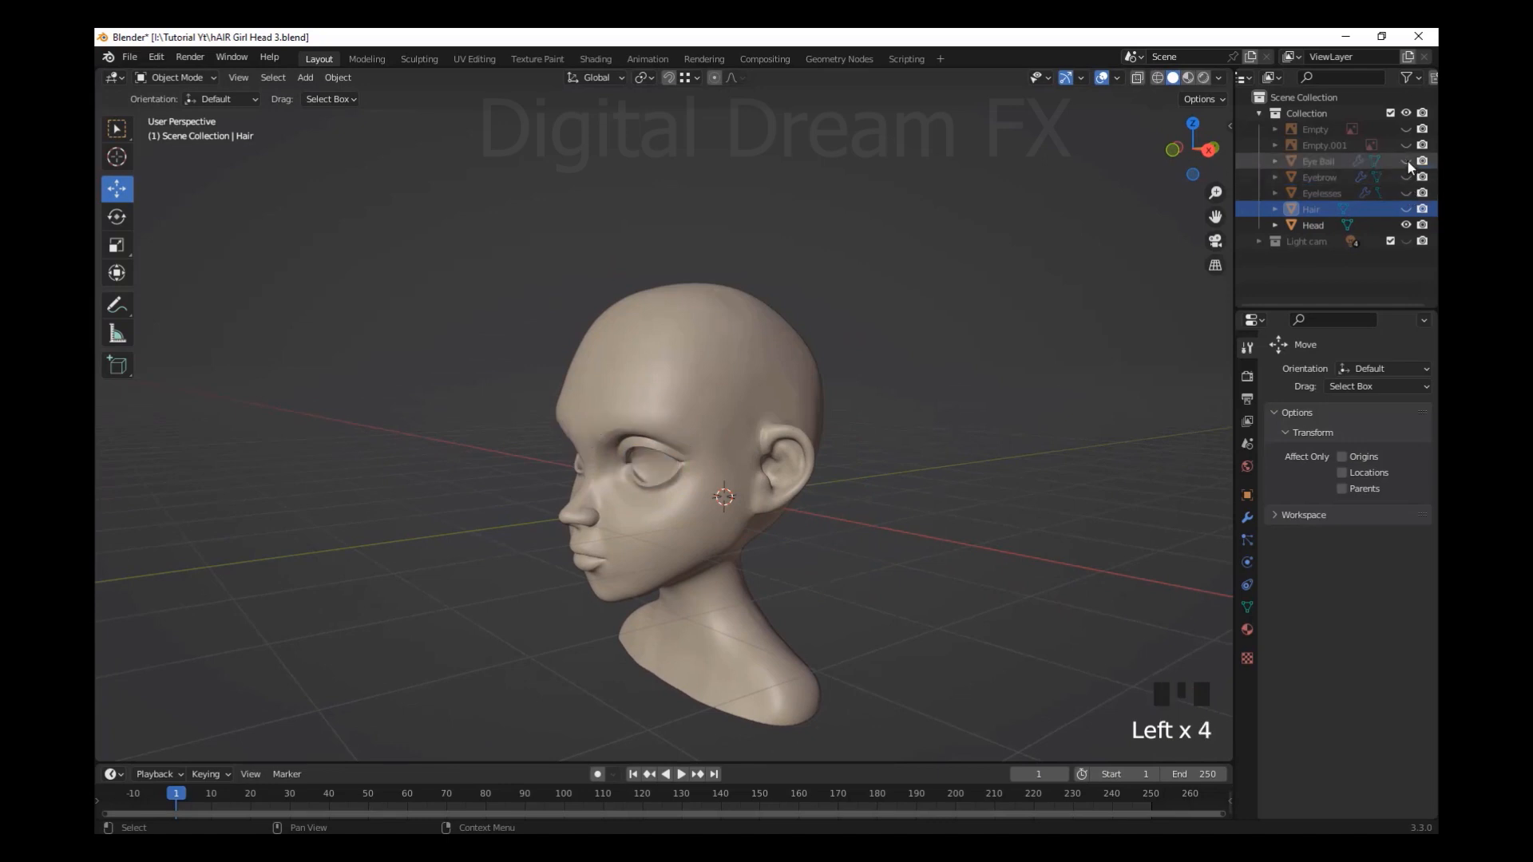
{"action": "left_click", "coordinate": [1406, 161]}
{"action": "scroll", "coordinate": [674, 412], "scroll_direction": "down", "scroll_amount": 3}
{"action": "scroll", "coordinate": [763, 386], "scroll_direction": "up", "scroll_amount": 5}
{"action": "middle_click_drag", "start_coordinate": [674, 412], "coordinate": [695, 277]}
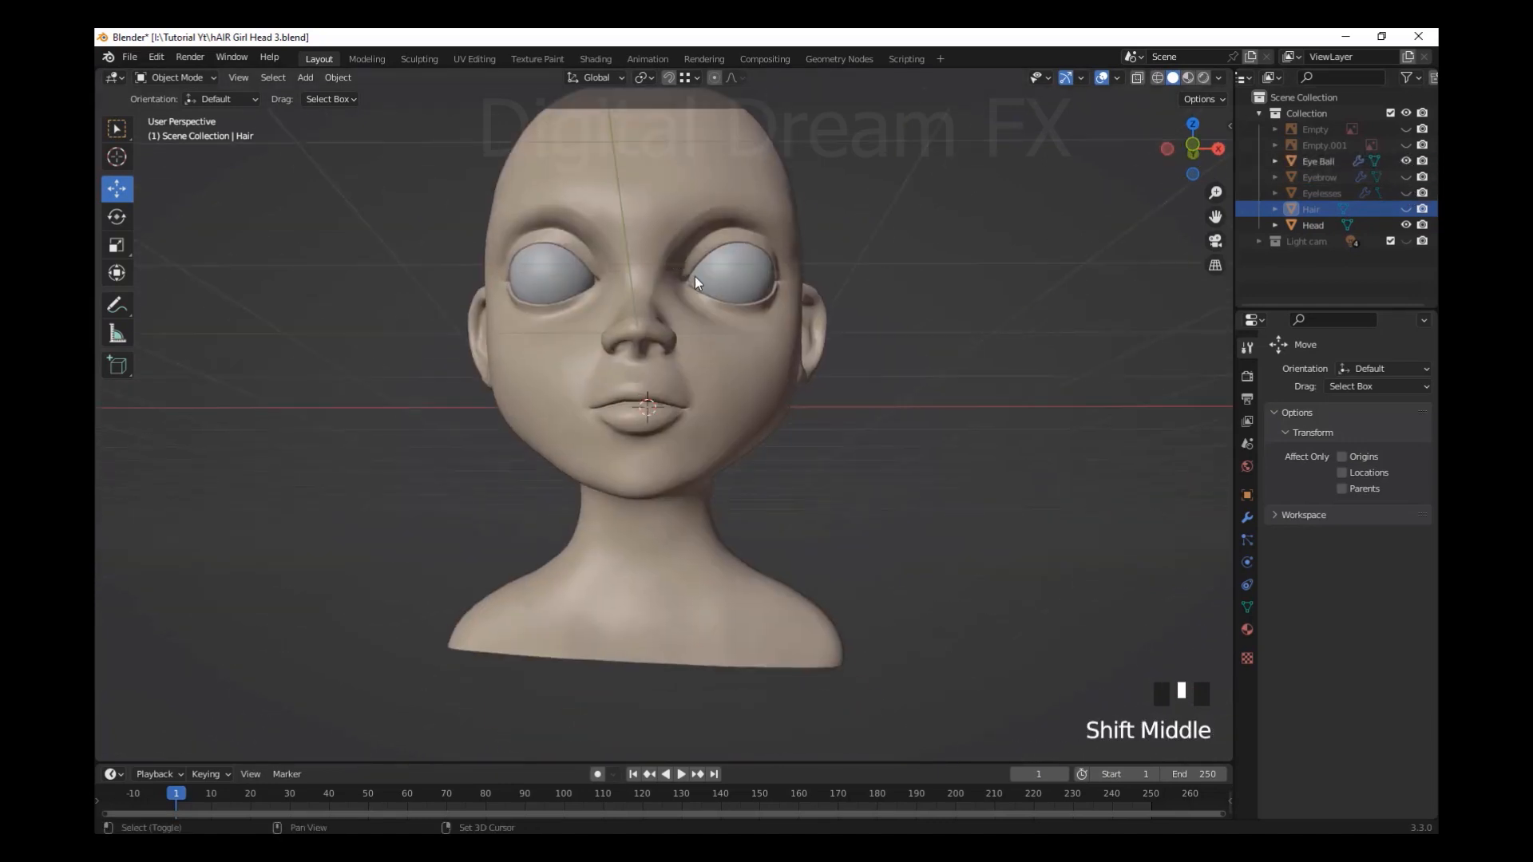
{"action": "scroll", "coordinate": [777, 322], "scroll_direction": "down", "scroll_amount": 2}
{"action": "middle_click_drag", "start_coordinate": [777, 321], "coordinate": [872, 469]}
Add a 2 m plane mesh at the world origin
{"action": "left_click", "coordinate": [1313, 226]}
{"action": "left_click", "coordinate": [953, 453]}
{"action": "left_click", "coordinate": [883, 453]}
{"action": "key", "text": "ctrl+z"}
{"action": "scroll", "coordinate": [883, 453], "scroll_direction": "down", "scroll_amount": 2}
{"action": "scroll", "coordinate": [859, 475], "scroll_direction": "down", "scroll_amount": 2}
{"action": "key", "text": "shift+a"}
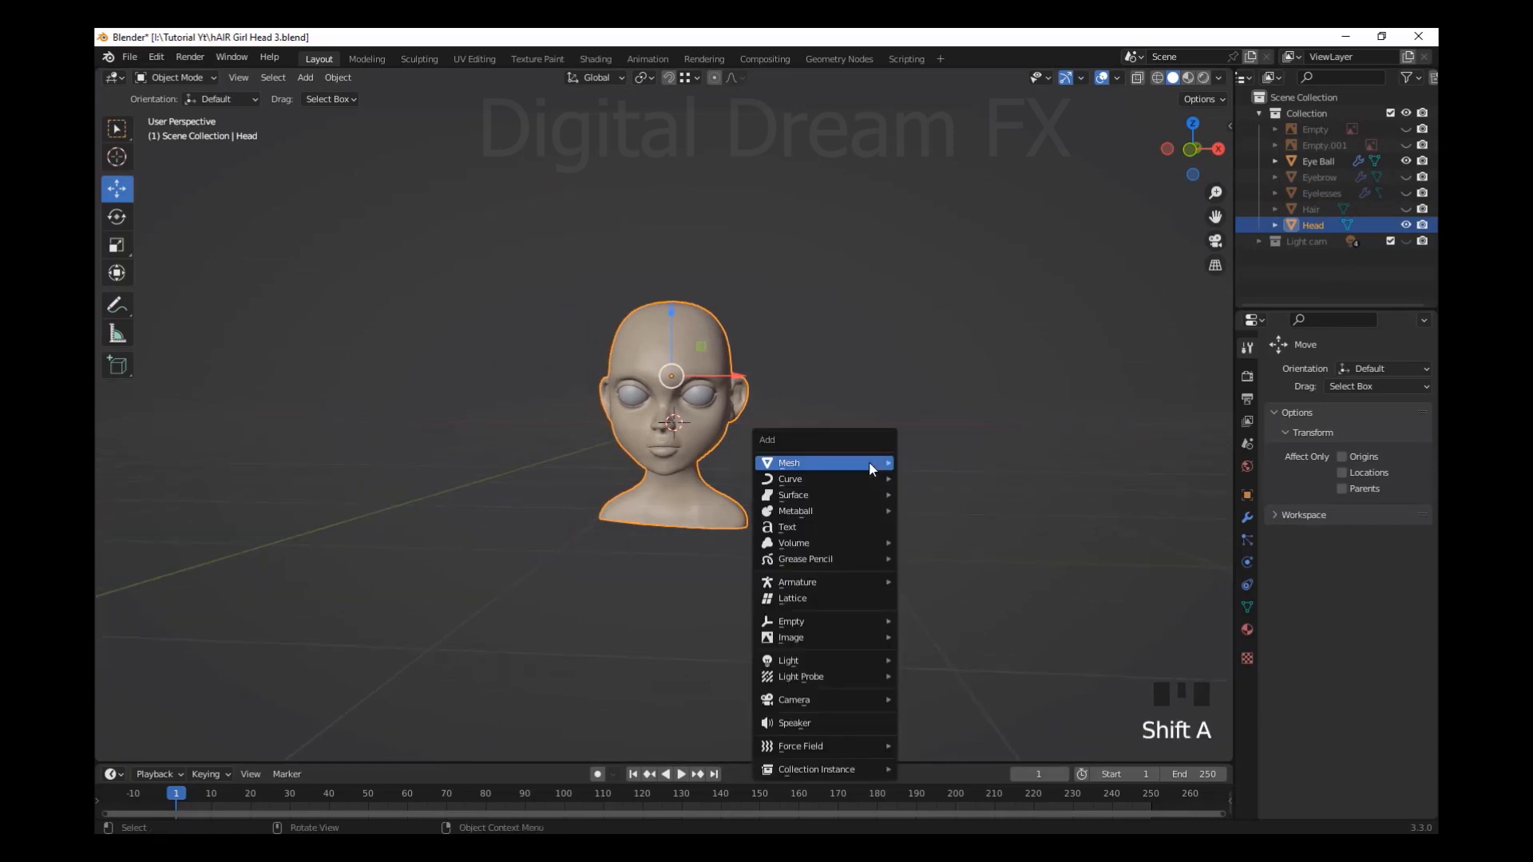
{"action": "mouse_move", "coordinate": [869, 464]}
{"action": "left_click", "coordinate": [934, 94]}
{"action": "scroll", "coordinate": [841, 430], "scroll_direction": "down", "scroll_amount": 5}
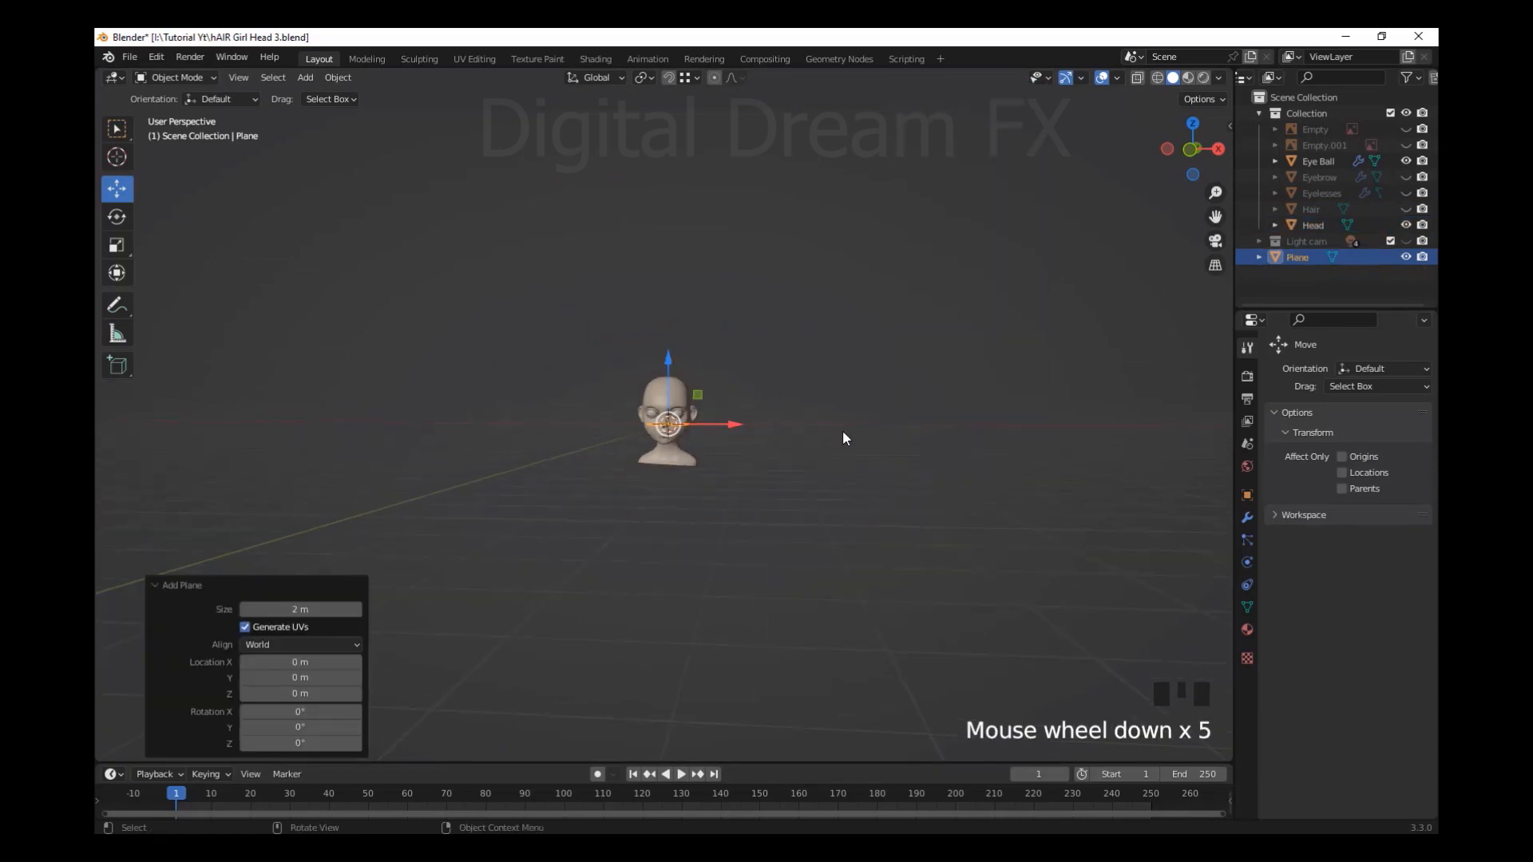
Rotate the plane 90° about the global X axis so that it stands upright
{"action": "middle_click_drag", "start_coordinate": [841, 429], "coordinate": [878, 521]}
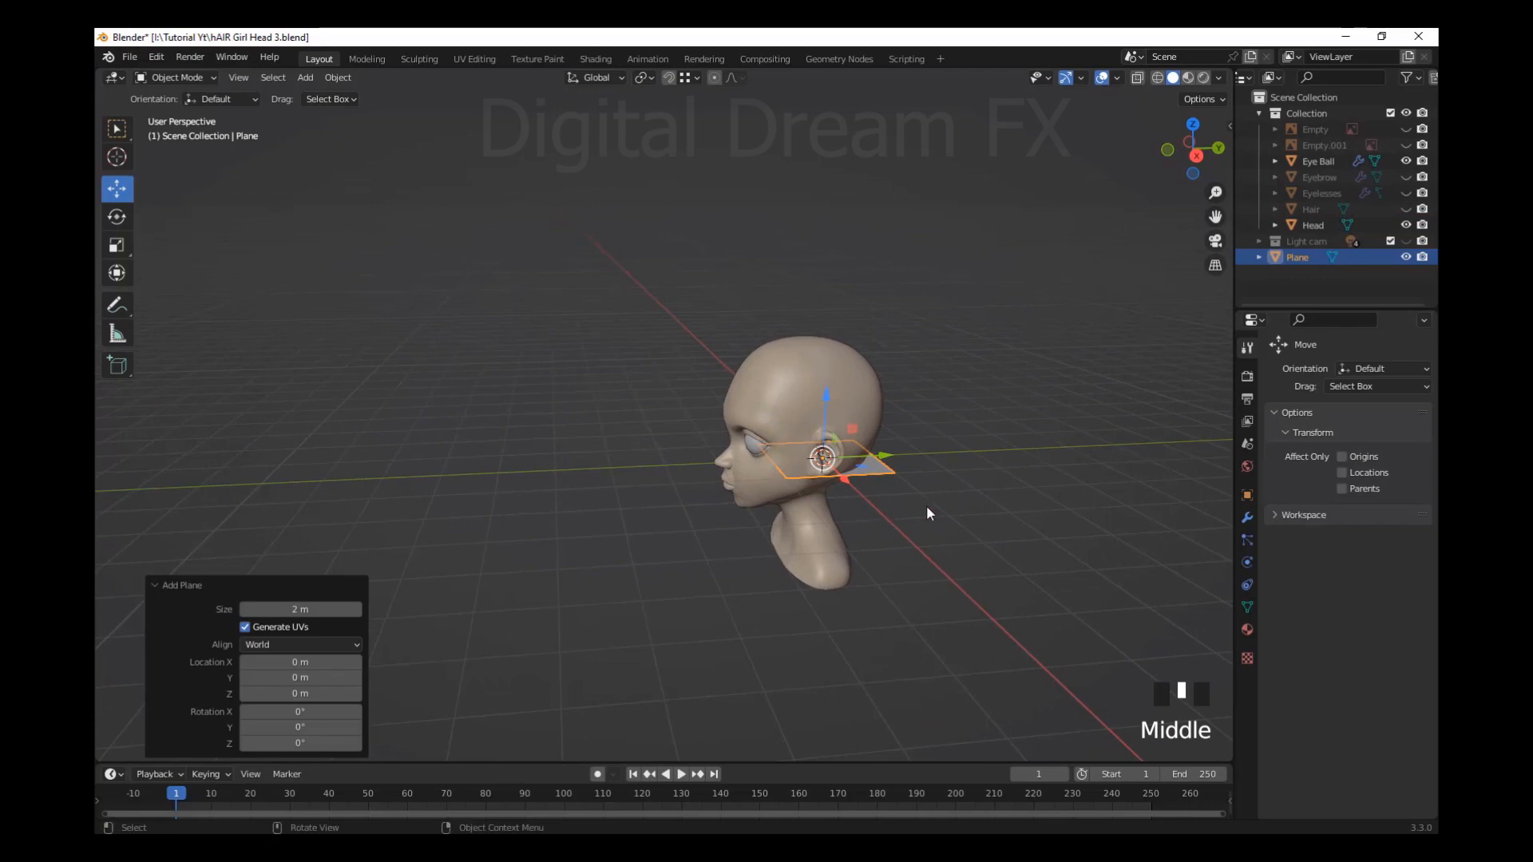
{"action": "type", "text": "rx90"}
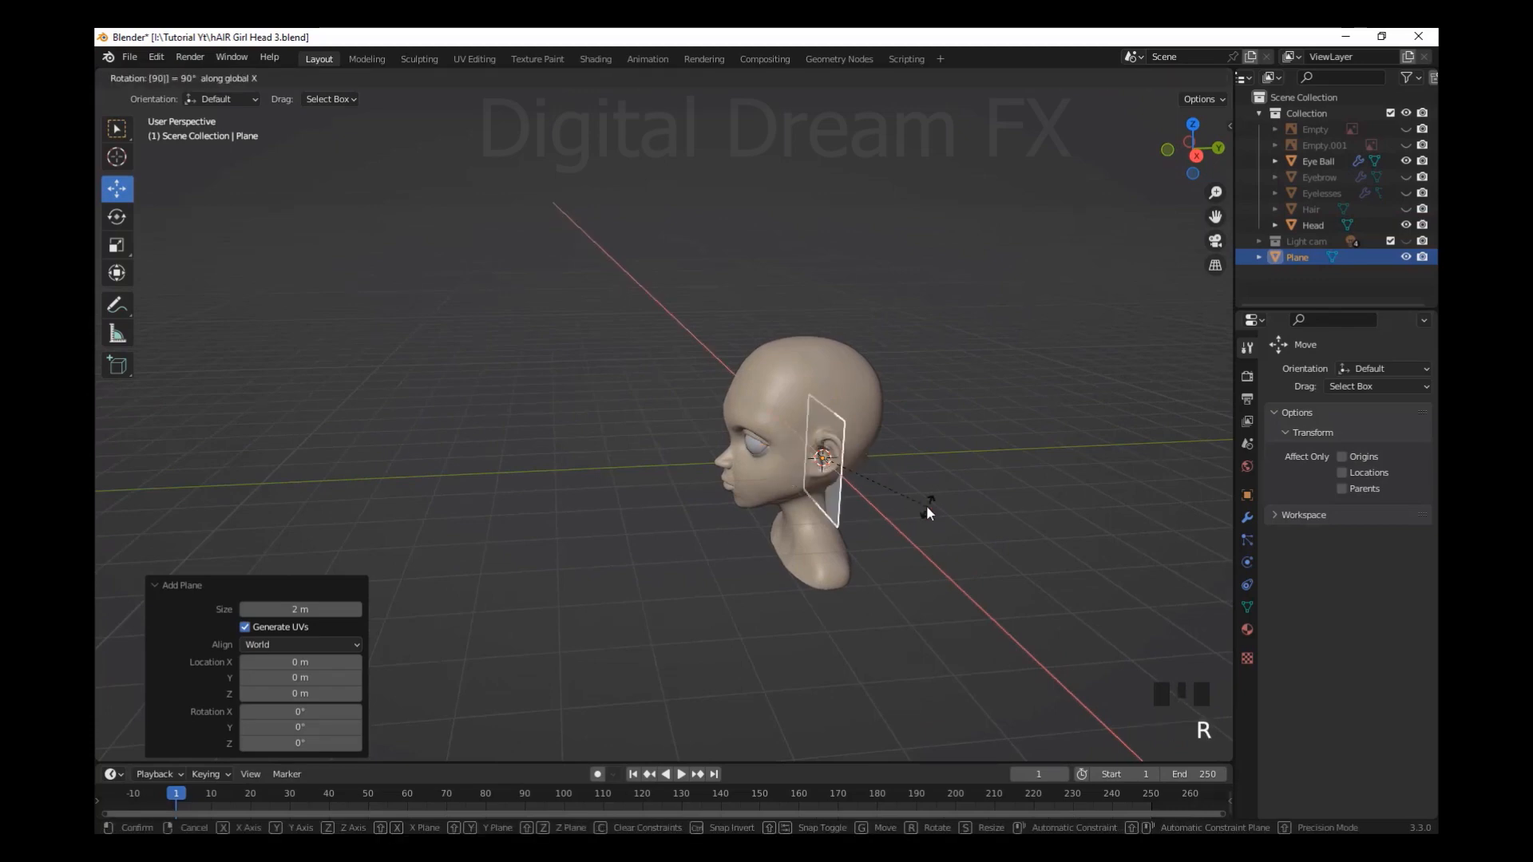
{"action": "left_click", "coordinate": [927, 505]}
{"action": "scroll", "coordinate": [926, 505], "scroll_direction": "down", "scroll_amount": 3}
{"action": "middle_click_drag", "start_coordinate": [883, 394], "coordinate": [811, 409], "text": "shift"}
{"action": "scroll", "coordinate": [812, 409], "scroll_direction": "up", "scroll_amount": 4}
{"action": "middle_click_drag", "start_coordinate": [783, 503], "coordinate": [787, 462], "text": "shift"}
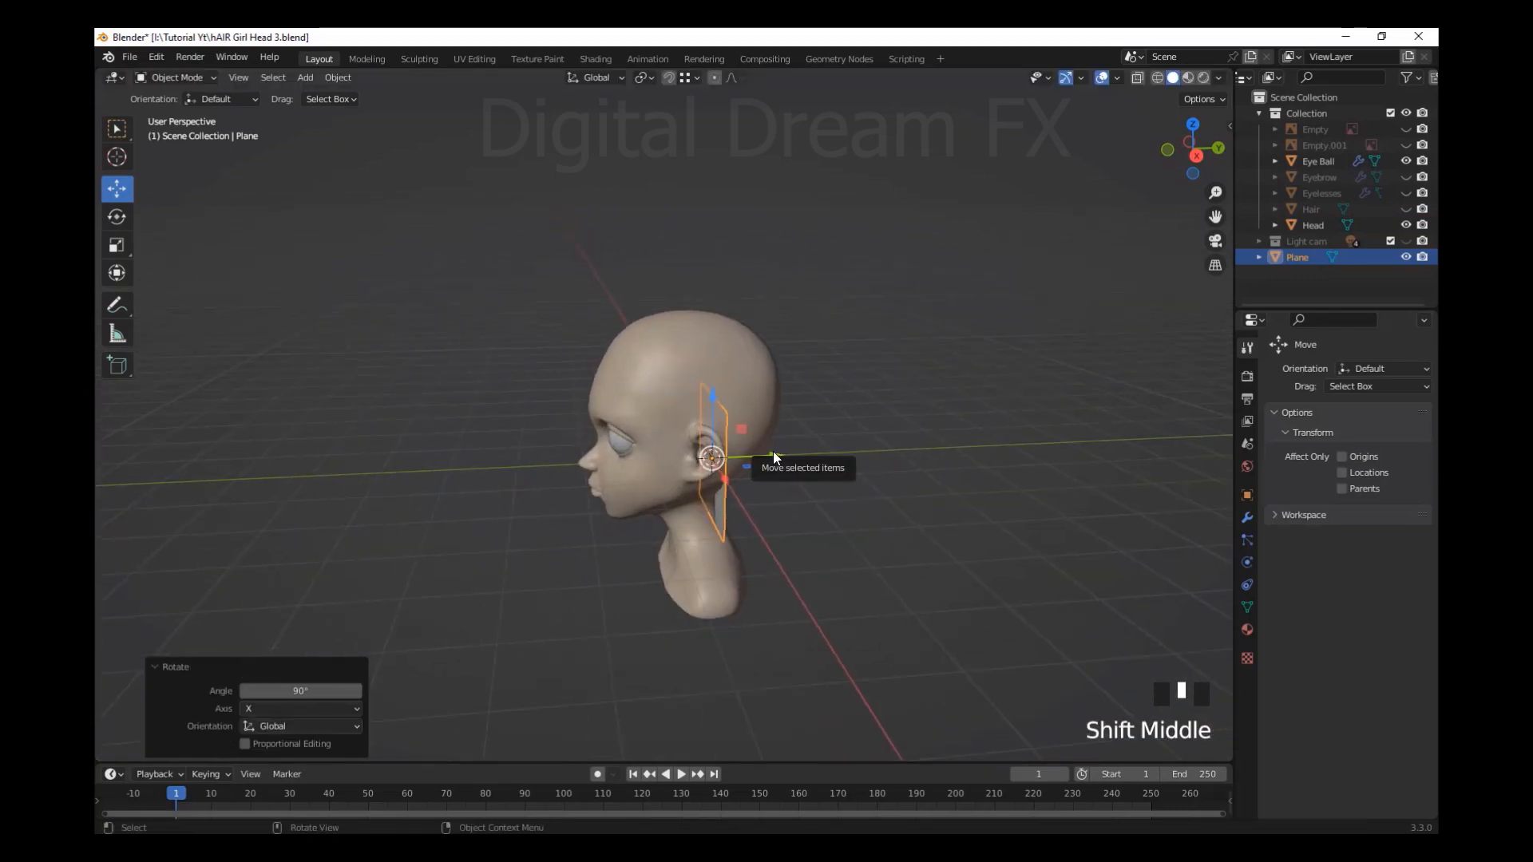
Move the plane along the Y axis to just in front of the face
{"action": "left_click_drag", "start_coordinate": [773, 452], "coordinate": [603, 459]}
{"action": "middle_click_drag", "start_coordinate": [603, 459], "coordinate": [859, 561]}
{"action": "scroll", "coordinate": [786, 479], "scroll_direction": "up", "scroll_amount": 4}
{"action": "scroll", "coordinate": [869, 530], "scroll_direction": "up", "scroll_amount": 2}
{"action": "left_click_drag", "start_coordinate": [808, 429], "coordinate": [768, 428]}
{"action": "middle_click_drag", "start_coordinate": [884, 467], "coordinate": [1103, 573]}
{"action": "scroll", "coordinate": [754, 444], "scroll_direction": "up", "scroll_amount": 3}
Scale the plane down uniformly to about 0.077
{"action": "key", "text": "s"}
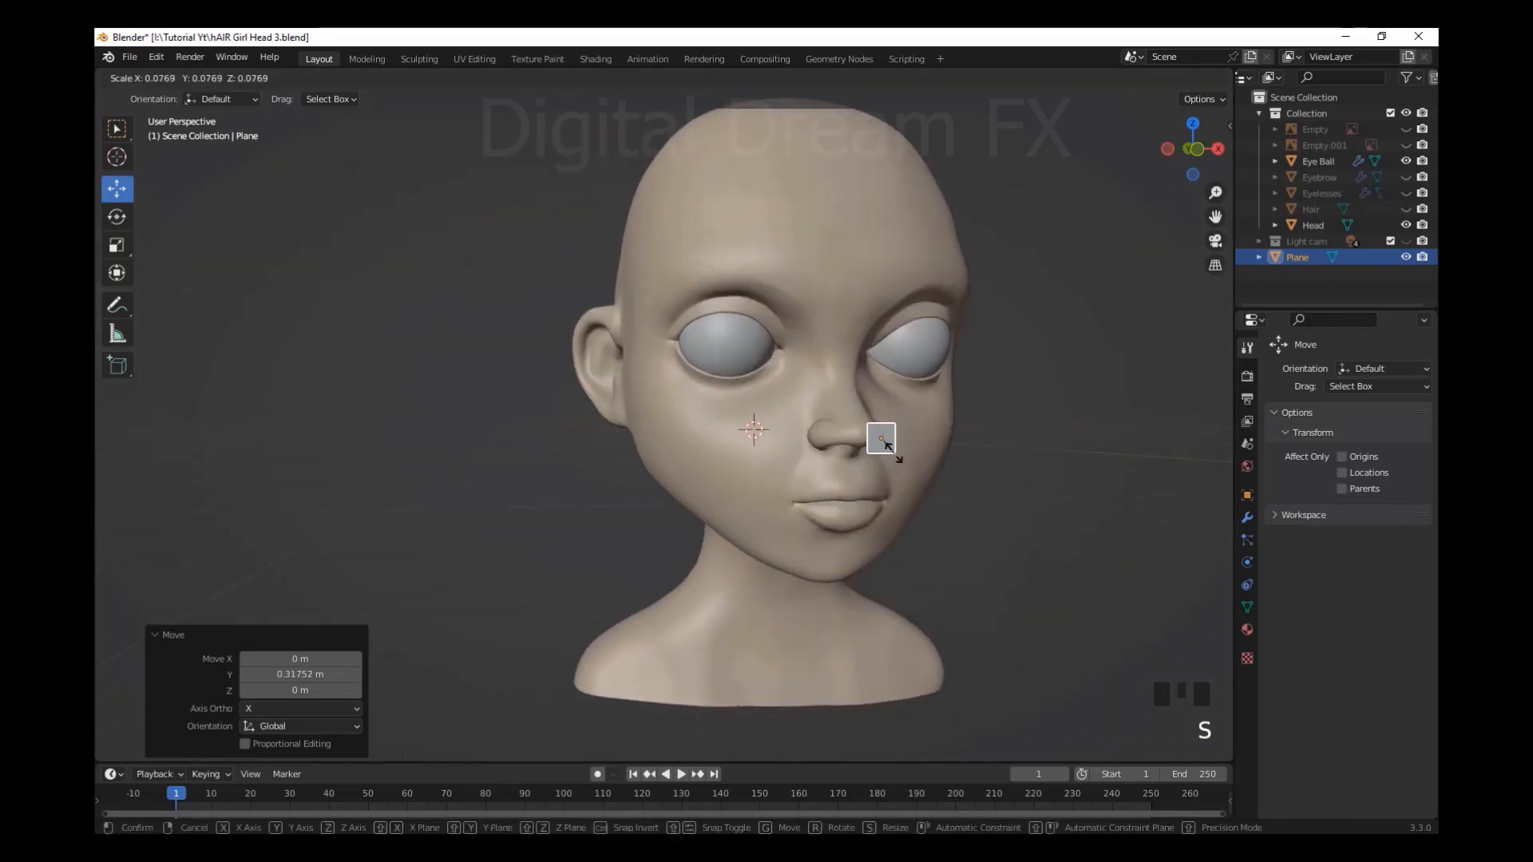
{"action": "left_click", "coordinate": [892, 452]}
{"action": "scroll", "coordinate": [891, 451], "scroll_direction": "down", "scroll_amount": 2}
{"action": "middle_click_drag", "start_coordinate": [942, 471], "coordinate": [858, 521]}
{"action": "scroll", "coordinate": [919, 517], "scroll_direction": "up", "scroll_amount": 3}
Raise the plane about 0.93 m along Z to forehead height and move it back along Y toward the forehead
{"action": "left_click_drag", "start_coordinate": [695, 479], "coordinate": [706, 400]}
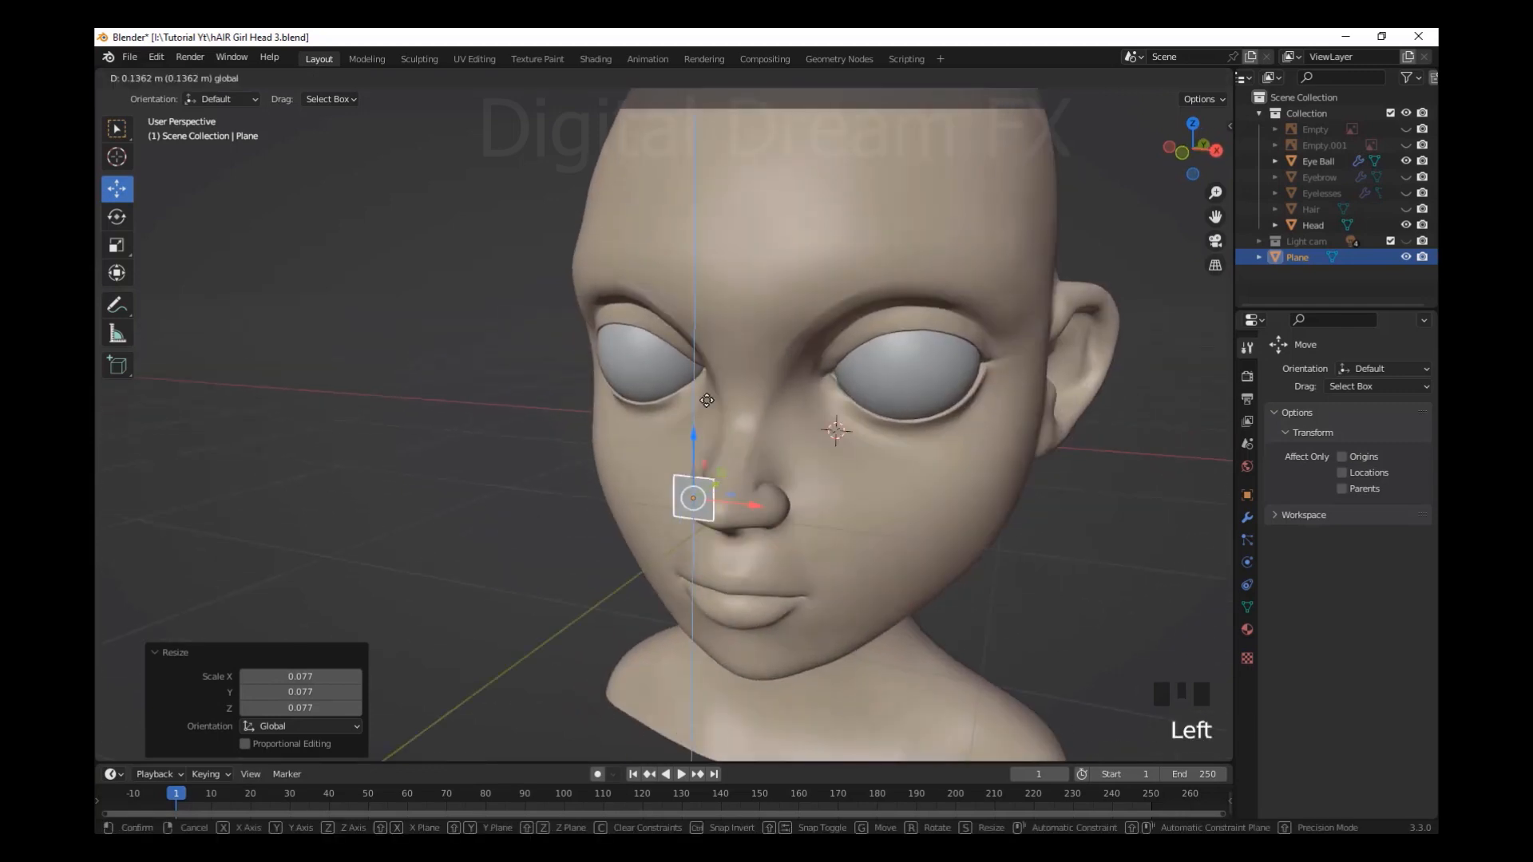
{"action": "left_click_drag", "start_coordinate": [768, 251], "coordinate": [768, 251]}
{"action": "scroll", "coordinate": [768, 263], "scroll_direction": "down", "scroll_amount": 3}
{"action": "middle_click_drag", "start_coordinate": [768, 287], "coordinate": [734, 519]}
{"action": "scroll", "coordinate": [695, 420], "scroll_direction": "up", "scroll_amount": 2}
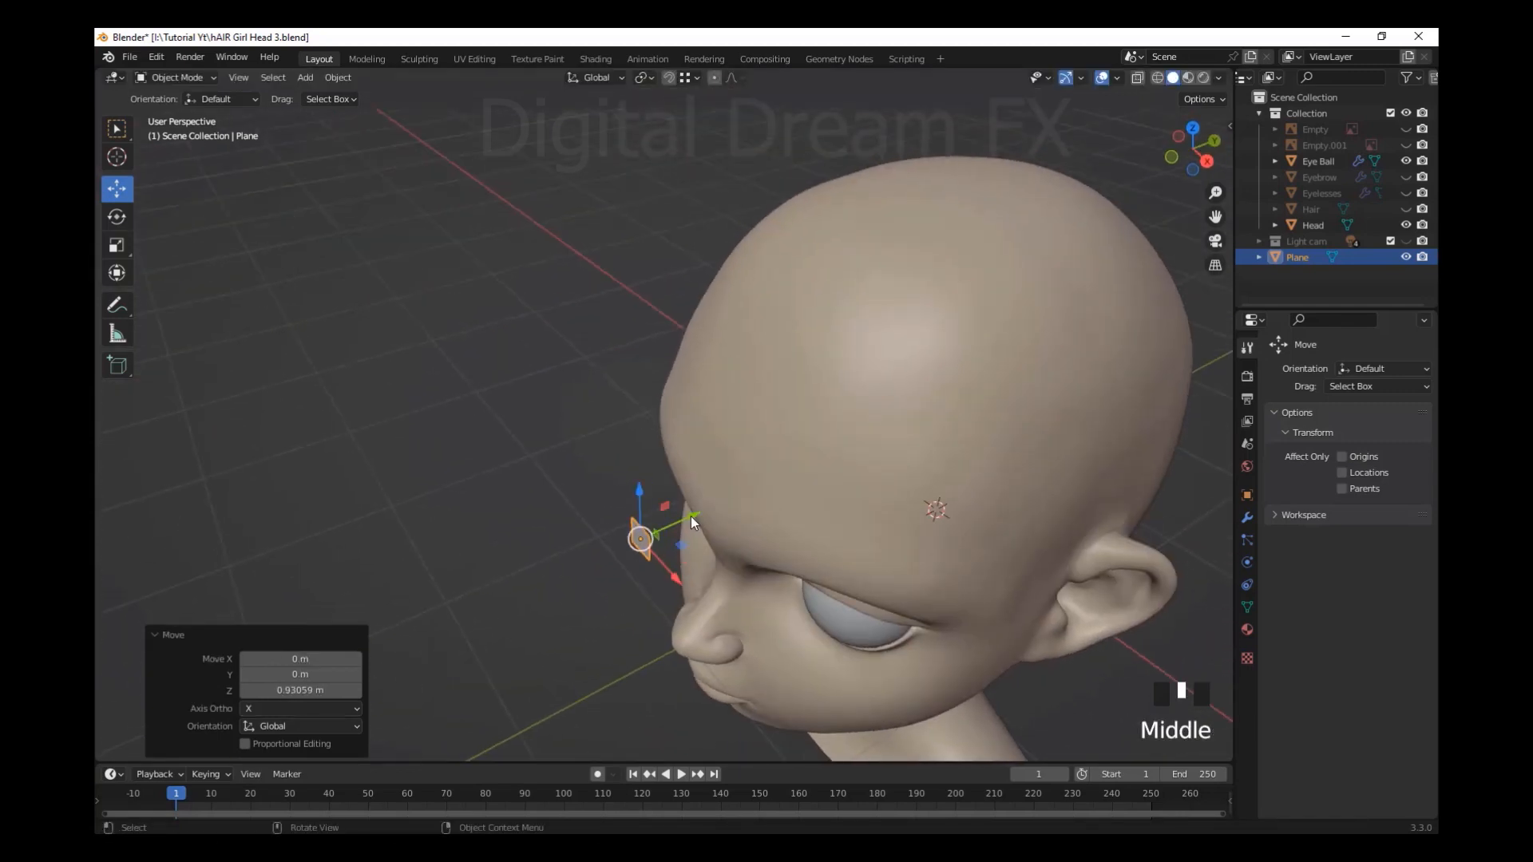
{"action": "left_click_drag", "start_coordinate": [691, 516], "coordinate": [766, 493]}
{"action": "scroll", "coordinate": [768, 493], "scroll_direction": "down", "scroll_amount": 4}
Move the plane about 0.24 m along the X axis to sit above the inner end of one eye
{"action": "middle_click_drag", "start_coordinate": [768, 492], "coordinate": [831, 453]}
{"action": "scroll", "coordinate": [861, 462], "scroll_direction": "up", "scroll_amount": 4}
{"action": "scroll", "coordinate": [784, 523], "scroll_direction": "up", "scroll_amount": 2}
{"action": "left_click_drag", "start_coordinate": [879, 319], "coordinate": [929, 311]}
{"action": "scroll", "coordinate": [928, 311], "scroll_direction": "down", "scroll_amount": 3}
{"action": "middle_click_drag", "start_coordinate": [928, 319], "coordinate": [852, 456]}
{"action": "scroll", "coordinate": [871, 429], "scroll_direction": "up", "scroll_amount": 2}
{"action": "scroll", "coordinate": [836, 497], "scroll_direction": "down", "scroll_amount": 1}
{"action": "scroll", "coordinate": [856, 461], "scroll_direction": "down", "scroll_amount": 3}
{"action": "scroll", "coordinate": [840, 496], "scroll_direction": "up", "scroll_amount": 1}
{"action": "scroll", "coordinate": [833, 479], "scroll_direction": "down", "scroll_amount": 1}
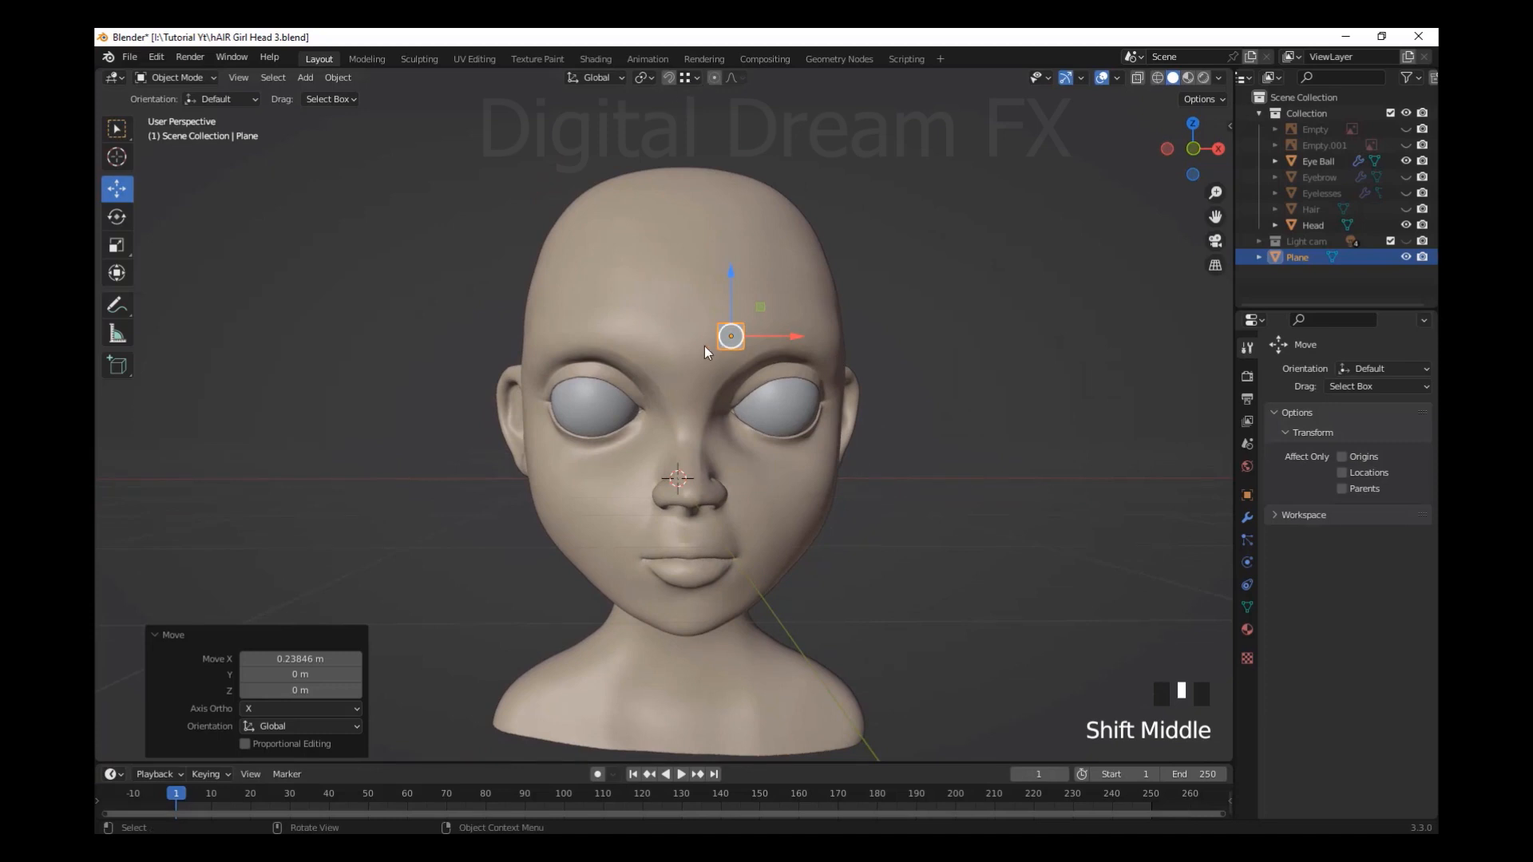
Set the snap target to Face Project and let snapping affect move, rotate and scale
{"action": "left_click", "coordinate": [697, 80]}
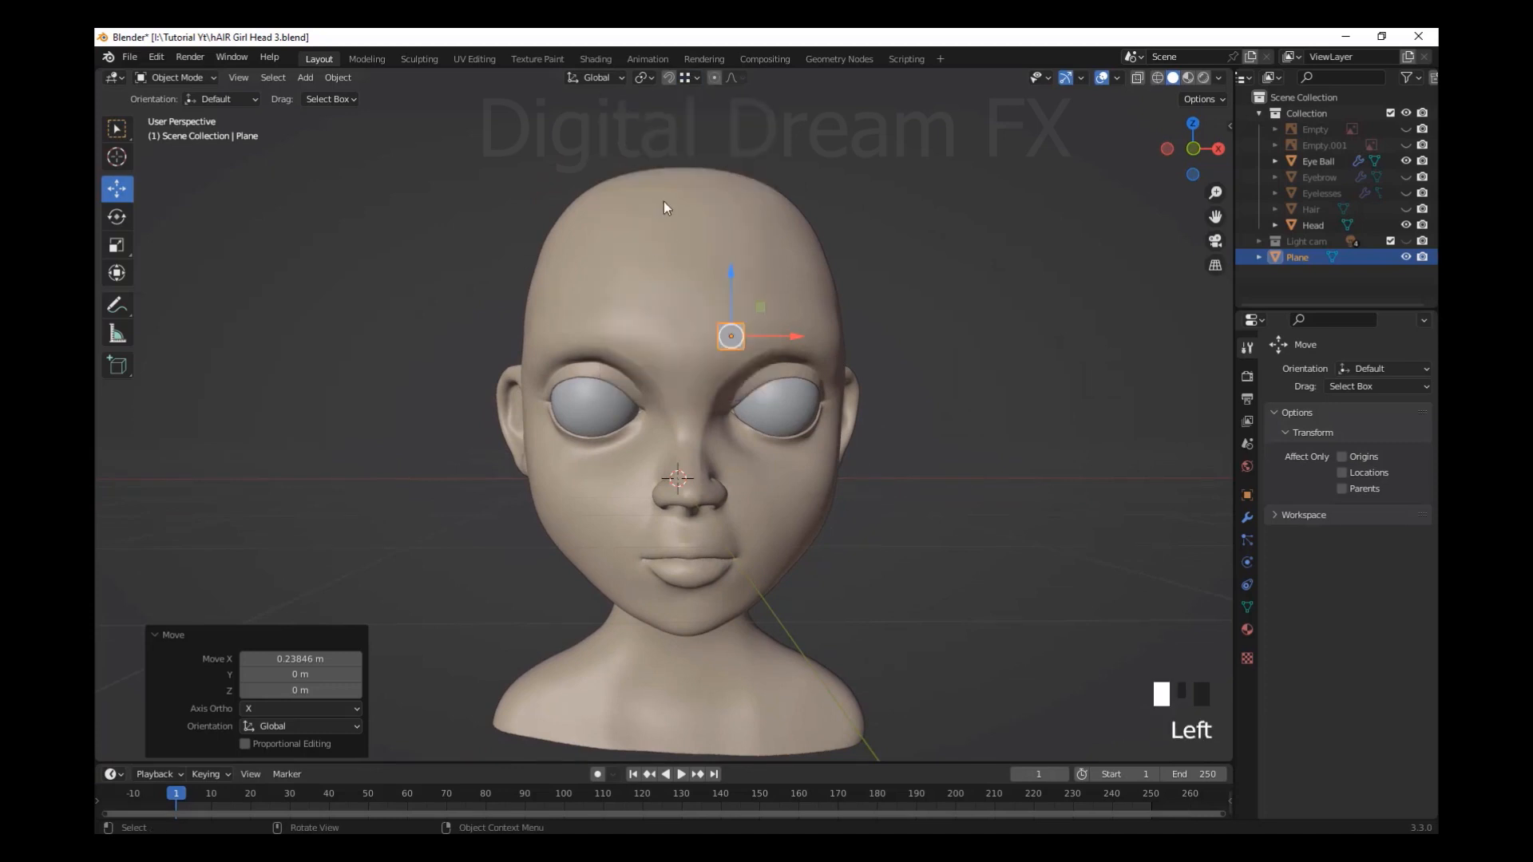
{"action": "left_click", "coordinate": [697, 79]}
{"action": "left_click", "coordinate": [643, 174]}
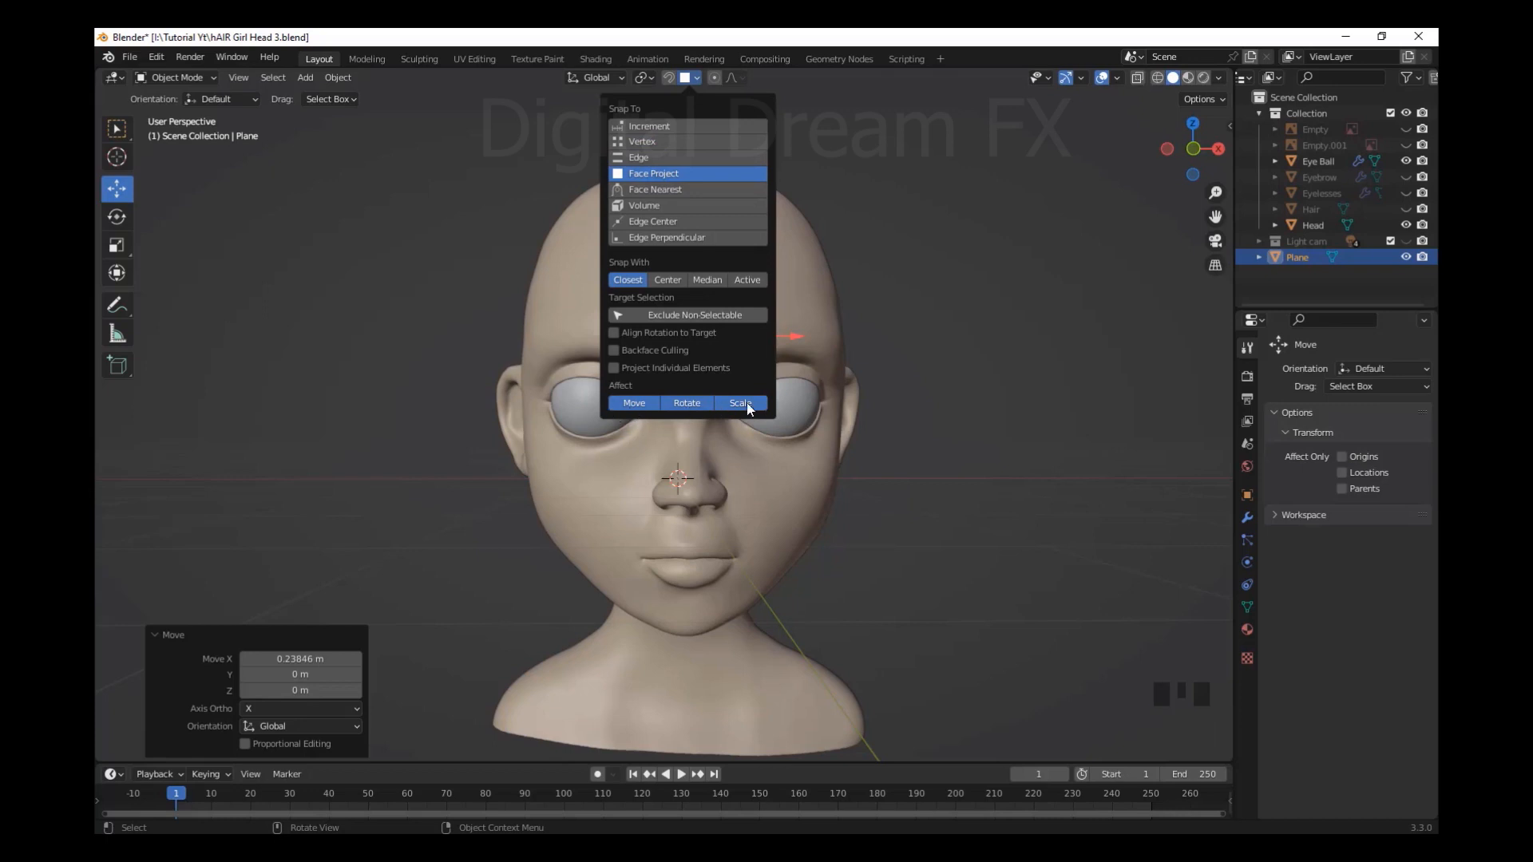
{"action": "scroll", "coordinate": [930, 474], "scroll_direction": "down", "scroll_amount": 3}
{"action": "scroll", "coordinate": [930, 475], "scroll_direction": "up", "scroll_amount": 4}
{"action": "middle_click_drag", "start_coordinate": [958, 453], "coordinate": [930, 473]}
{"action": "left_click", "coordinate": [158, 634]}
{"action": "scroll", "coordinate": [1030, 567], "scroll_direction": "down", "scroll_amount": 2}
{"action": "middle_click_drag", "start_coordinate": [1030, 567], "coordinate": [1011, 477], "text": "shift"}
{"action": "scroll", "coordinate": [1008, 595], "scroll_direction": "up", "scroll_amount": 2}
{"action": "scroll", "coordinate": [1005, 545], "scroll_direction": "down", "scroll_amount": 2}
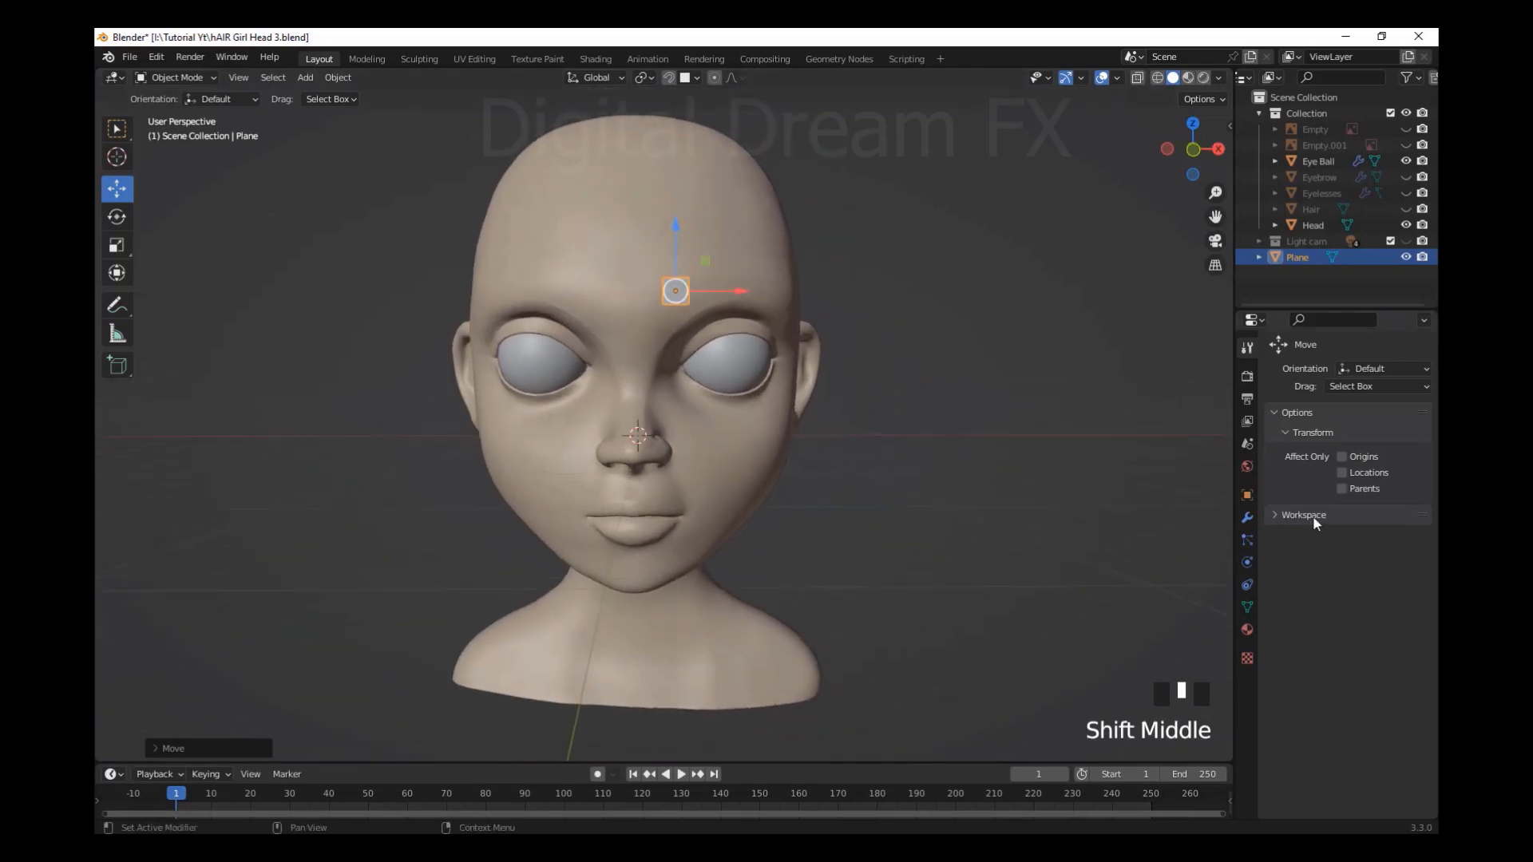
Add a Shrinkwrap modifier to the plane with the Head object as its target
{"action": "left_click", "coordinate": [1246, 518]}
{"action": "left_click", "coordinate": [1335, 373]}
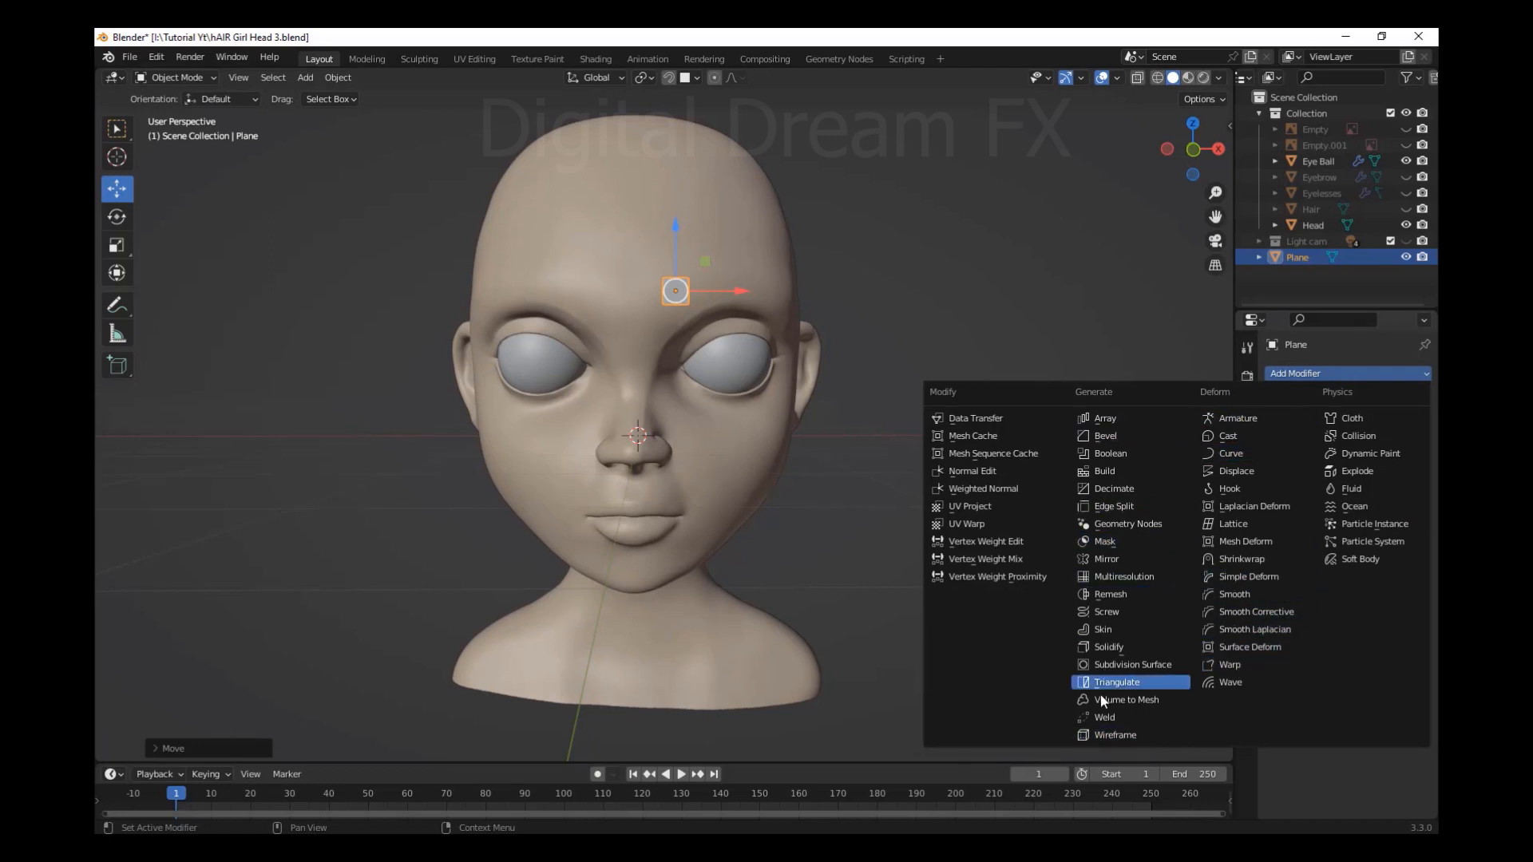
{"action": "left_click", "coordinate": [1243, 559]}
{"action": "left_click_drag", "start_coordinate": [1234, 458], "coordinate": [1113, 480]}
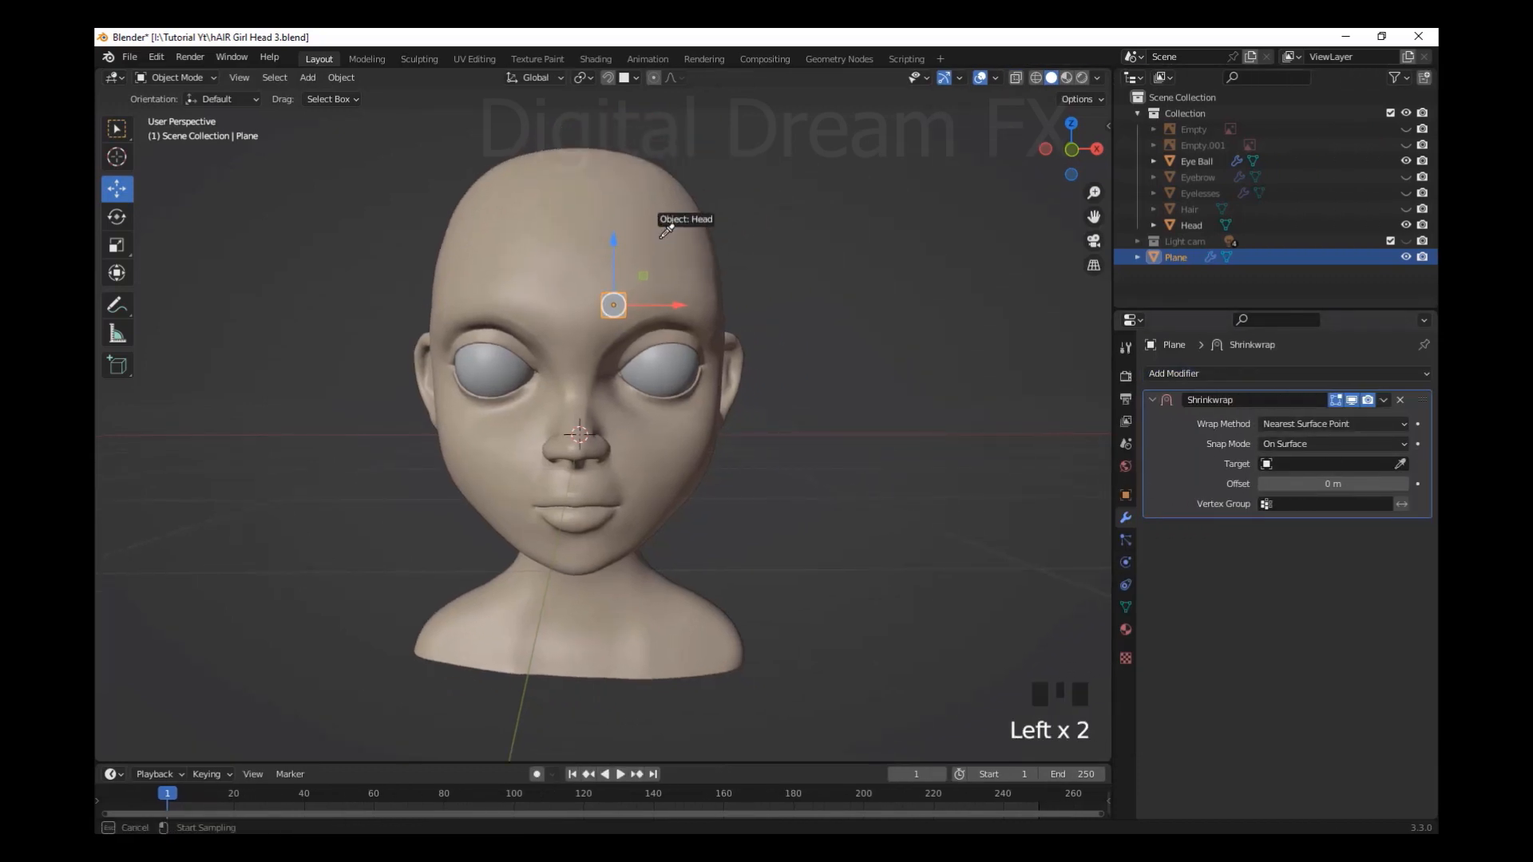
Try a small move of the plane along the Y axis and undo it
{"action": "middle_click_drag", "start_coordinate": [718, 336], "coordinate": [633, 438]}
{"action": "scroll", "coordinate": [758, 435], "scroll_direction": "up", "scroll_amount": 5}
{"action": "scroll", "coordinate": [840, 542], "scroll_direction": "down", "scroll_amount": 2}
{"action": "scroll", "coordinate": [841, 534], "scroll_direction": "up", "scroll_amount": 2}
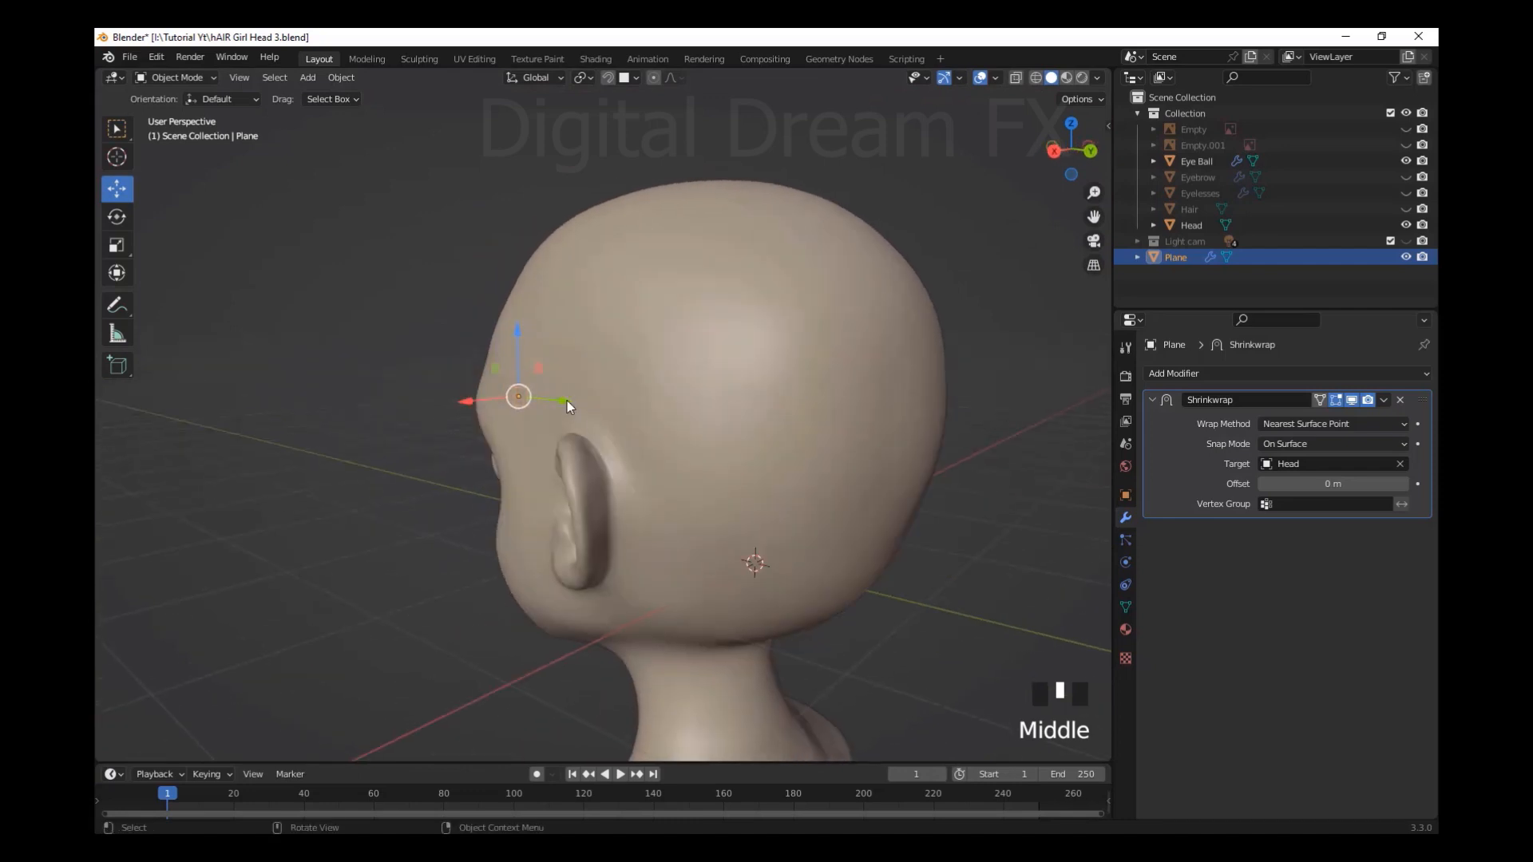
{"action": "left_click_drag", "start_coordinate": [567, 404], "coordinate": [554, 403]}
{"action": "middle_click_drag", "start_coordinate": [708, 449], "coordinate": [888, 434]}
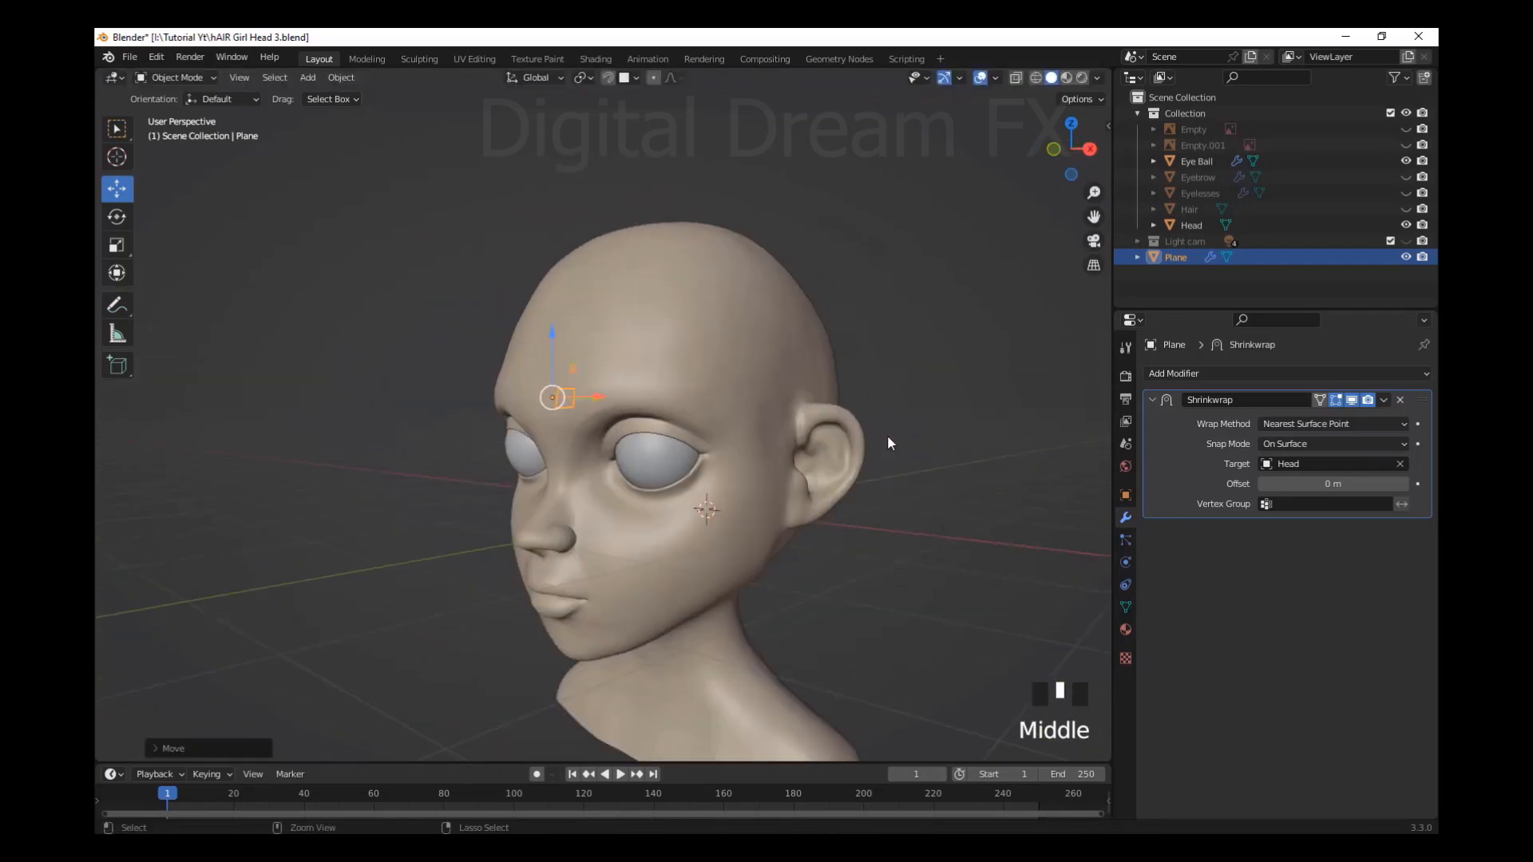
{"action": "key", "text": "ctrl+z"}
Turn on snapping for transforms
{"action": "scroll", "coordinate": [788, 451], "scroll_direction": "up", "scroll_amount": 4}
{"action": "middle_click_drag", "start_coordinate": [701, 438], "coordinate": [791, 421]}
{"action": "scroll", "coordinate": [786, 454], "scroll_direction": "down", "scroll_amount": 2}
{"action": "middle_click_drag", "start_coordinate": [787, 421], "coordinate": [779, 385], "text": "shift"}
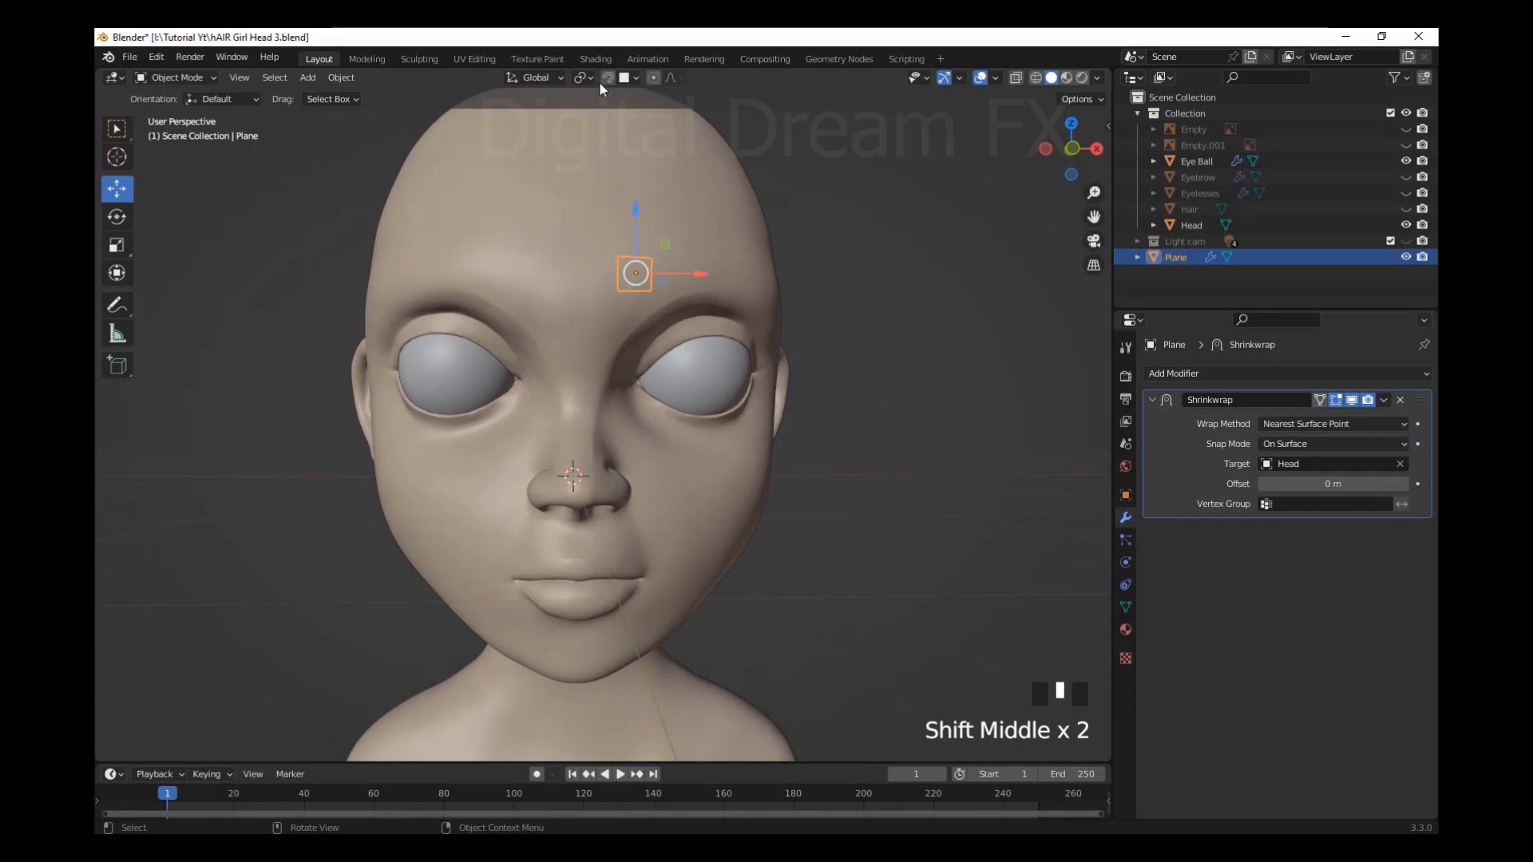
{"action": "left_click", "coordinate": [607, 78]}
{"action": "scroll", "coordinate": [844, 382], "scroll_direction": "down", "scroll_amount": 2}
{"action": "scroll", "coordinate": [811, 405], "scroll_direction": "up", "scroll_amount": 3}
{"action": "middle_click_drag", "start_coordinate": [812, 406], "coordinate": [834, 481], "text": "shift"}
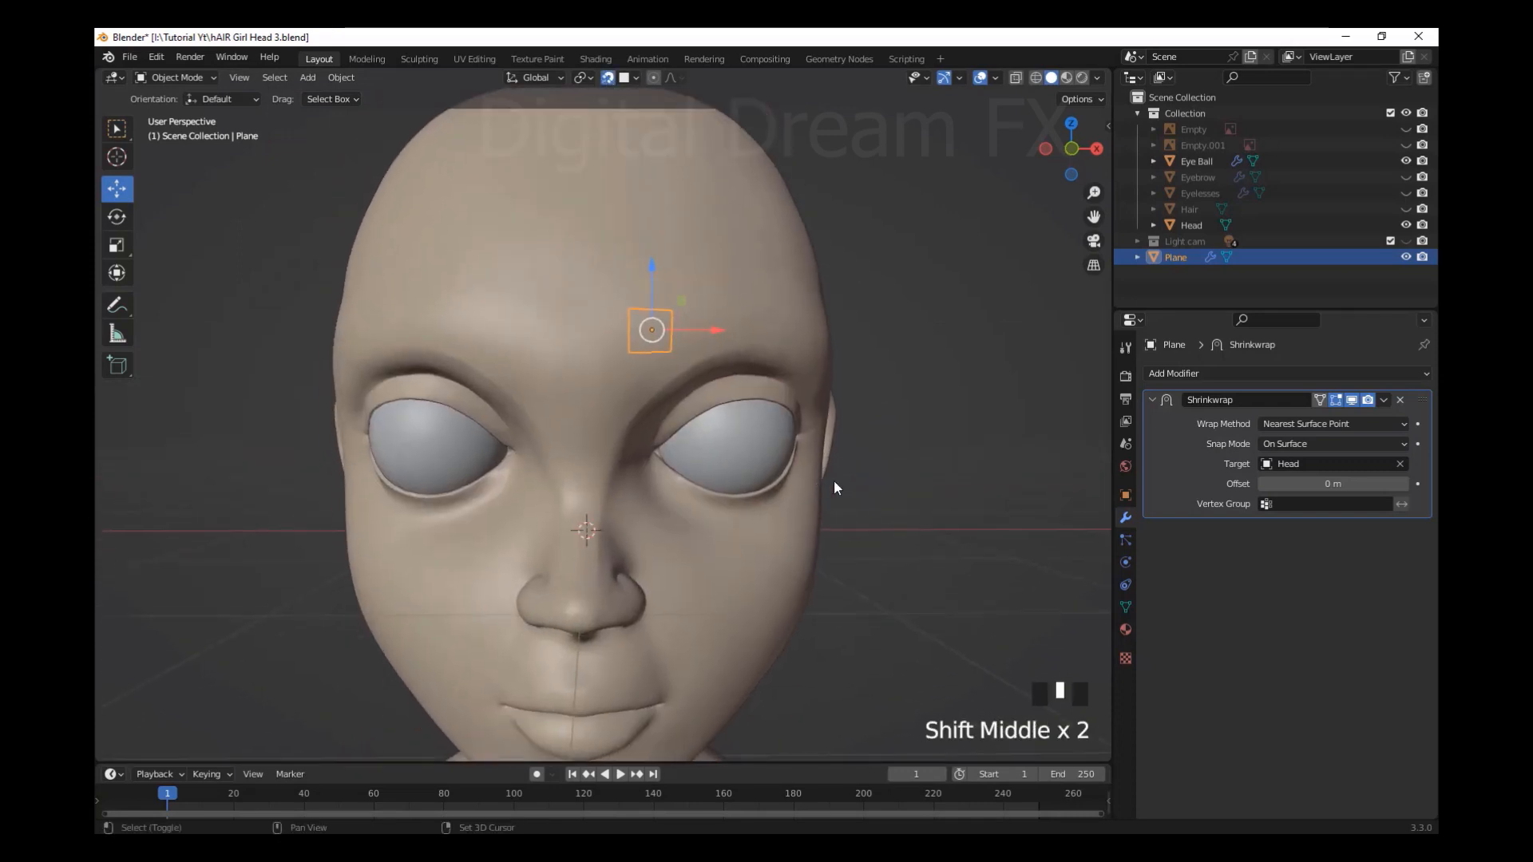
Add a Mirror modifier to the plane on the X axis, using Head as the mirror object
{"action": "left_click", "coordinate": [1271, 373]}
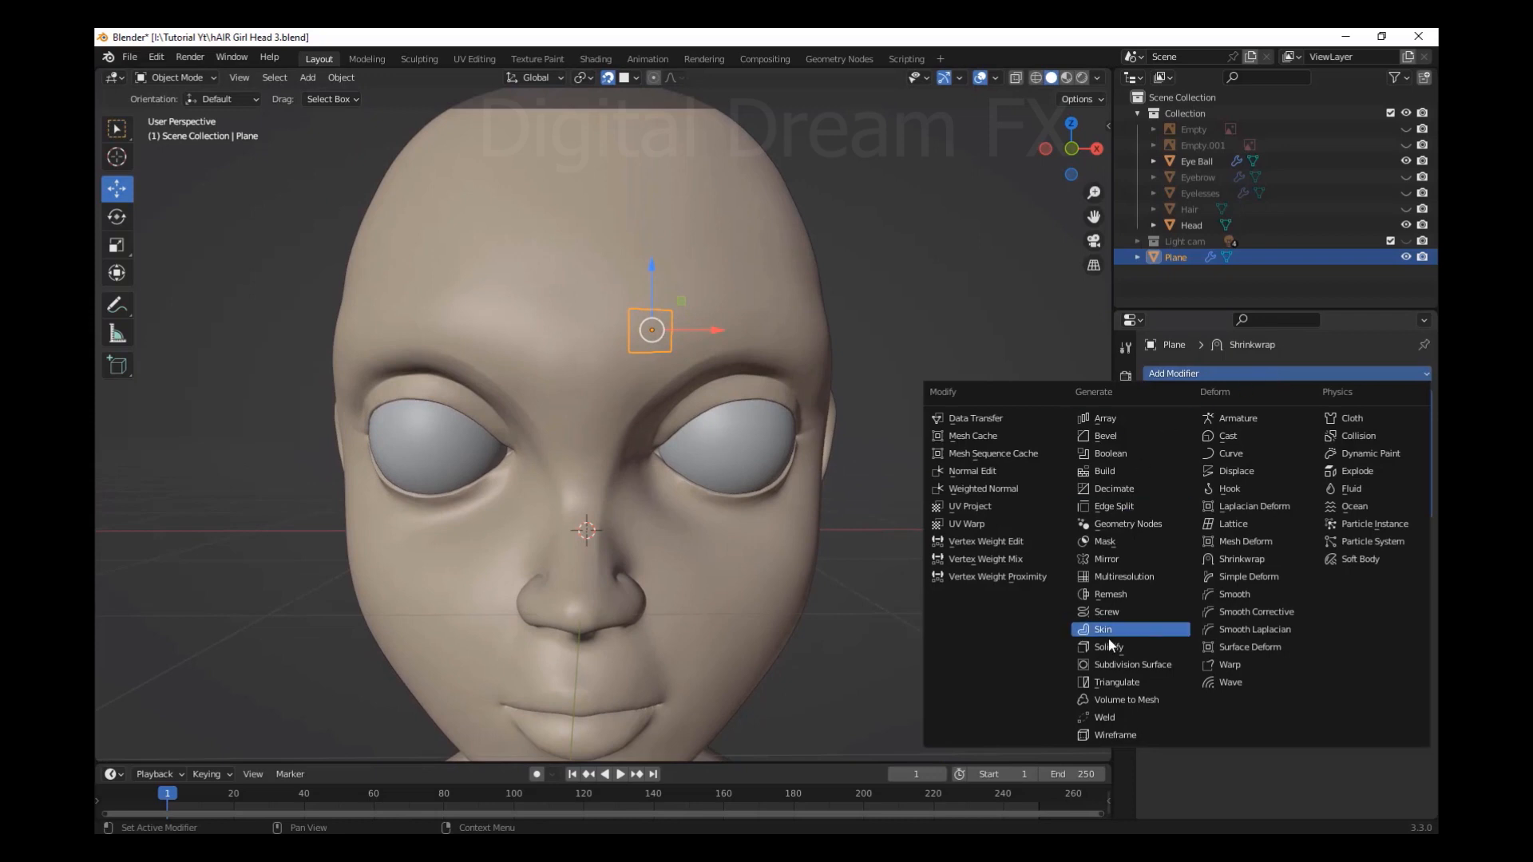
{"action": "left_click", "coordinate": [1116, 567]}
{"action": "middle_click_drag", "start_coordinate": [1089, 554], "coordinate": [1040, 525]}
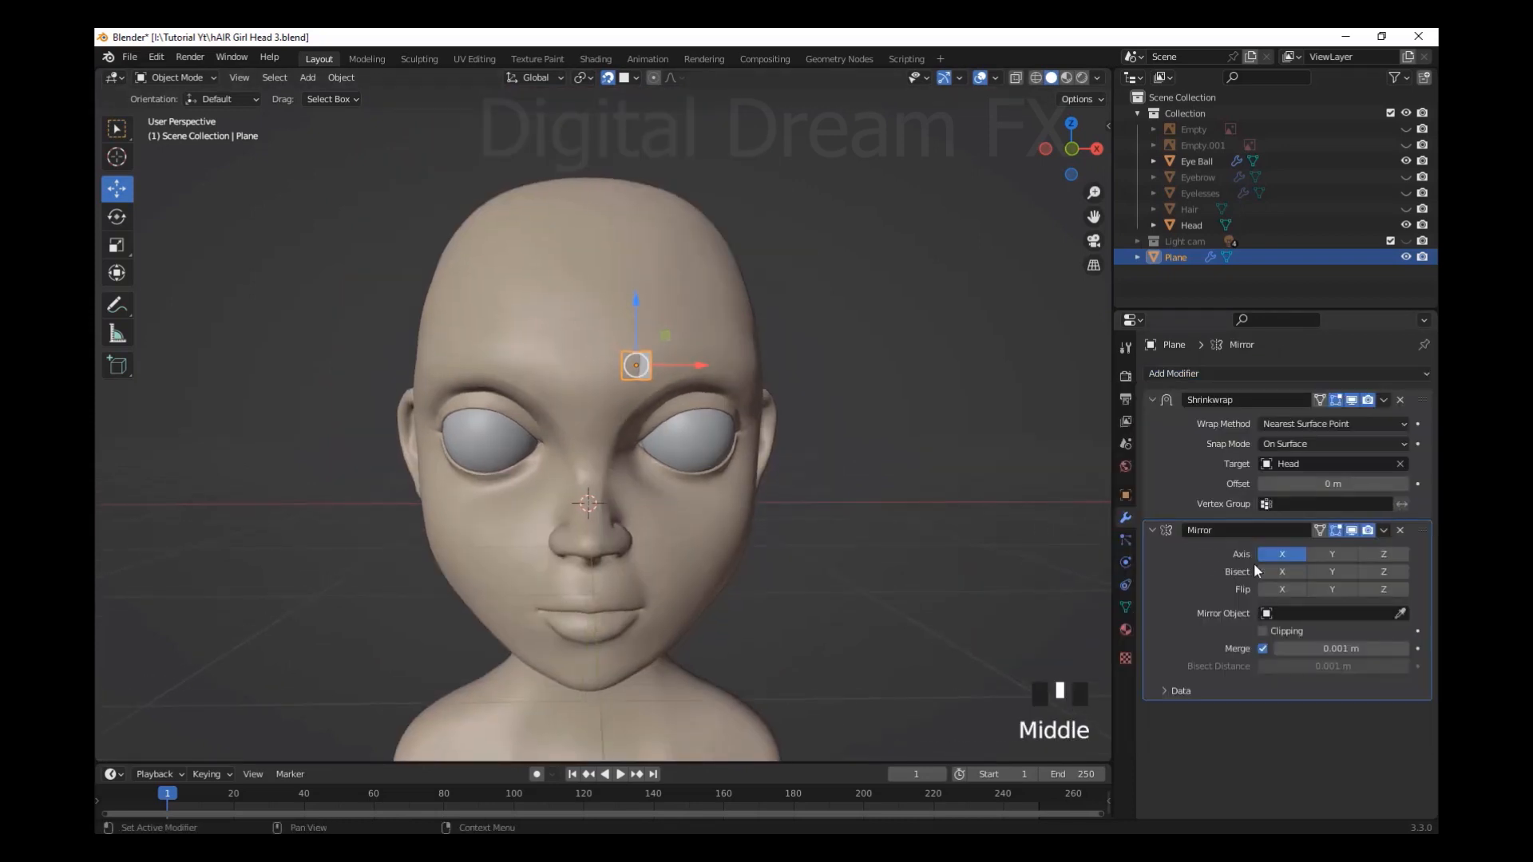
{"action": "left_click", "coordinate": [1400, 613]}
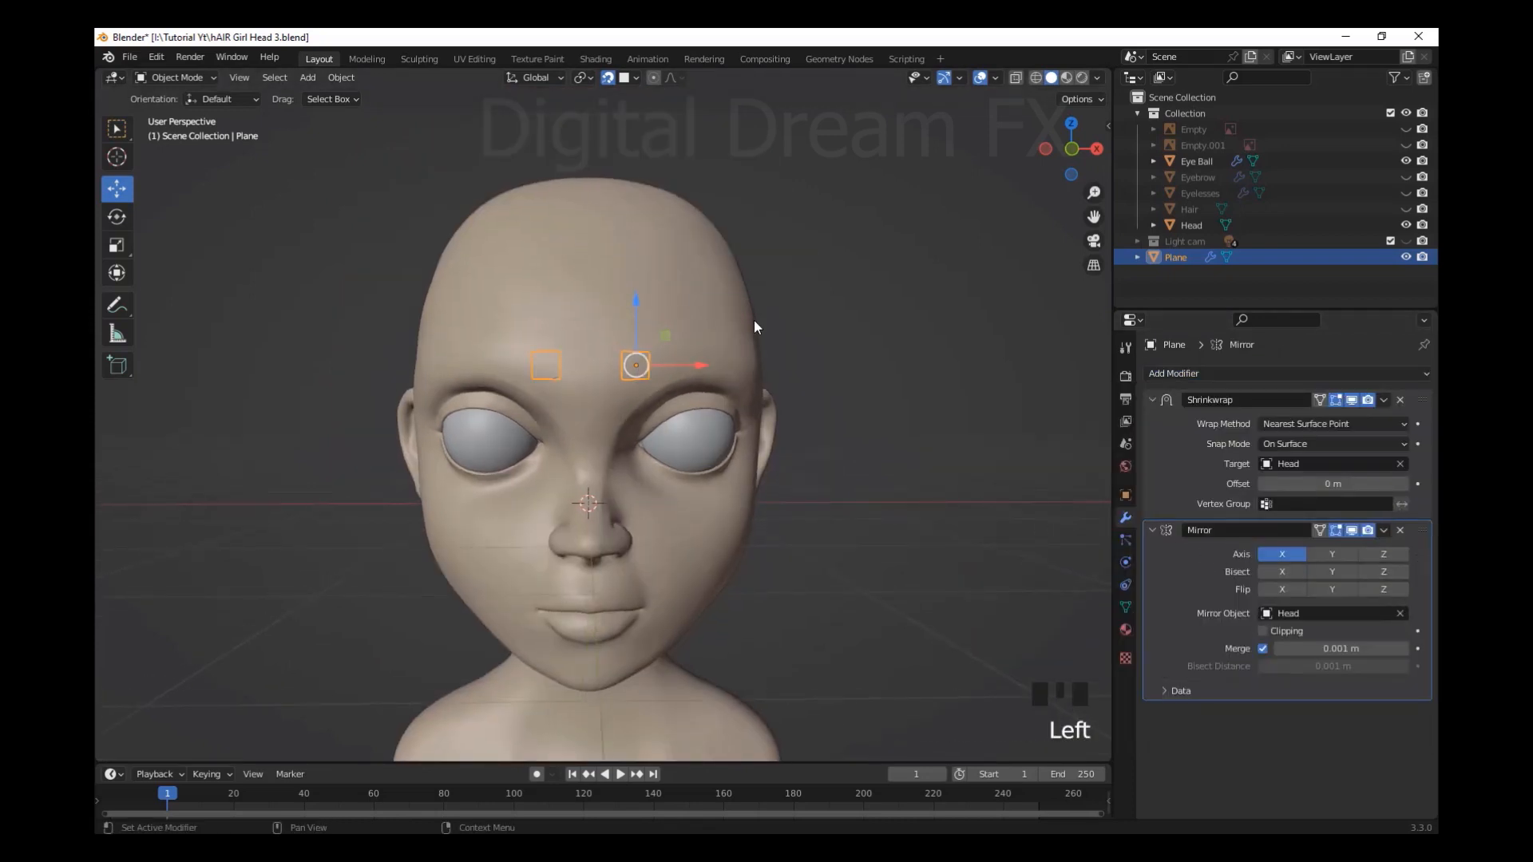
{"action": "scroll", "coordinate": [755, 327], "scroll_direction": "up", "scroll_amount": 4}
{"action": "middle_click_drag", "start_coordinate": [797, 359], "coordinate": [881, 478], "text": "shift"}
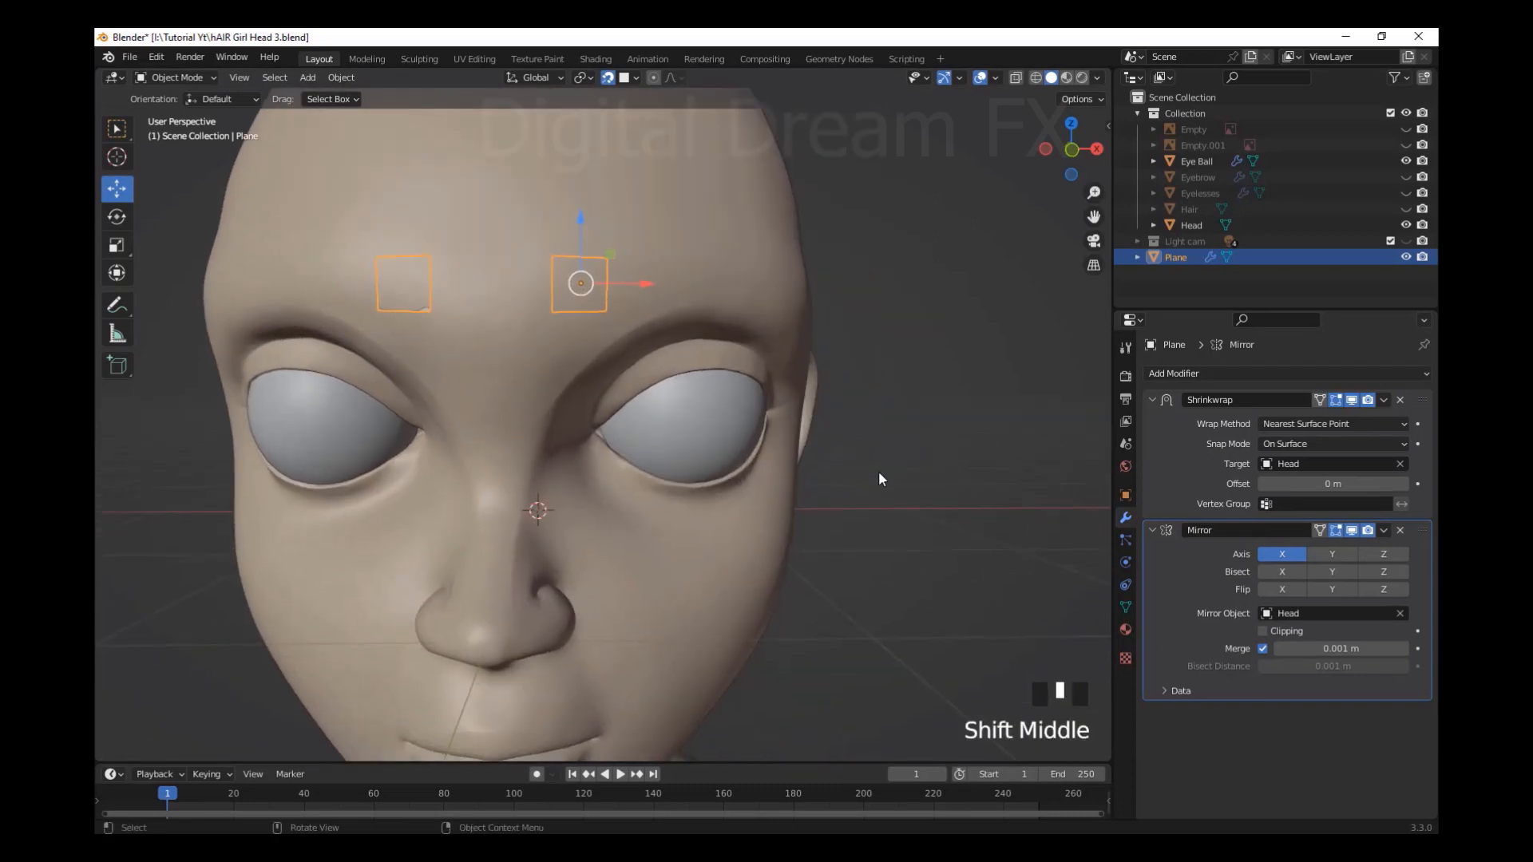
Enable In Front in the plane's viewport display settings
{"action": "left_click", "coordinate": [1125, 495]}
{"action": "scroll", "coordinate": [1219, 681], "scroll_direction": "down", "scroll_amount": 14}
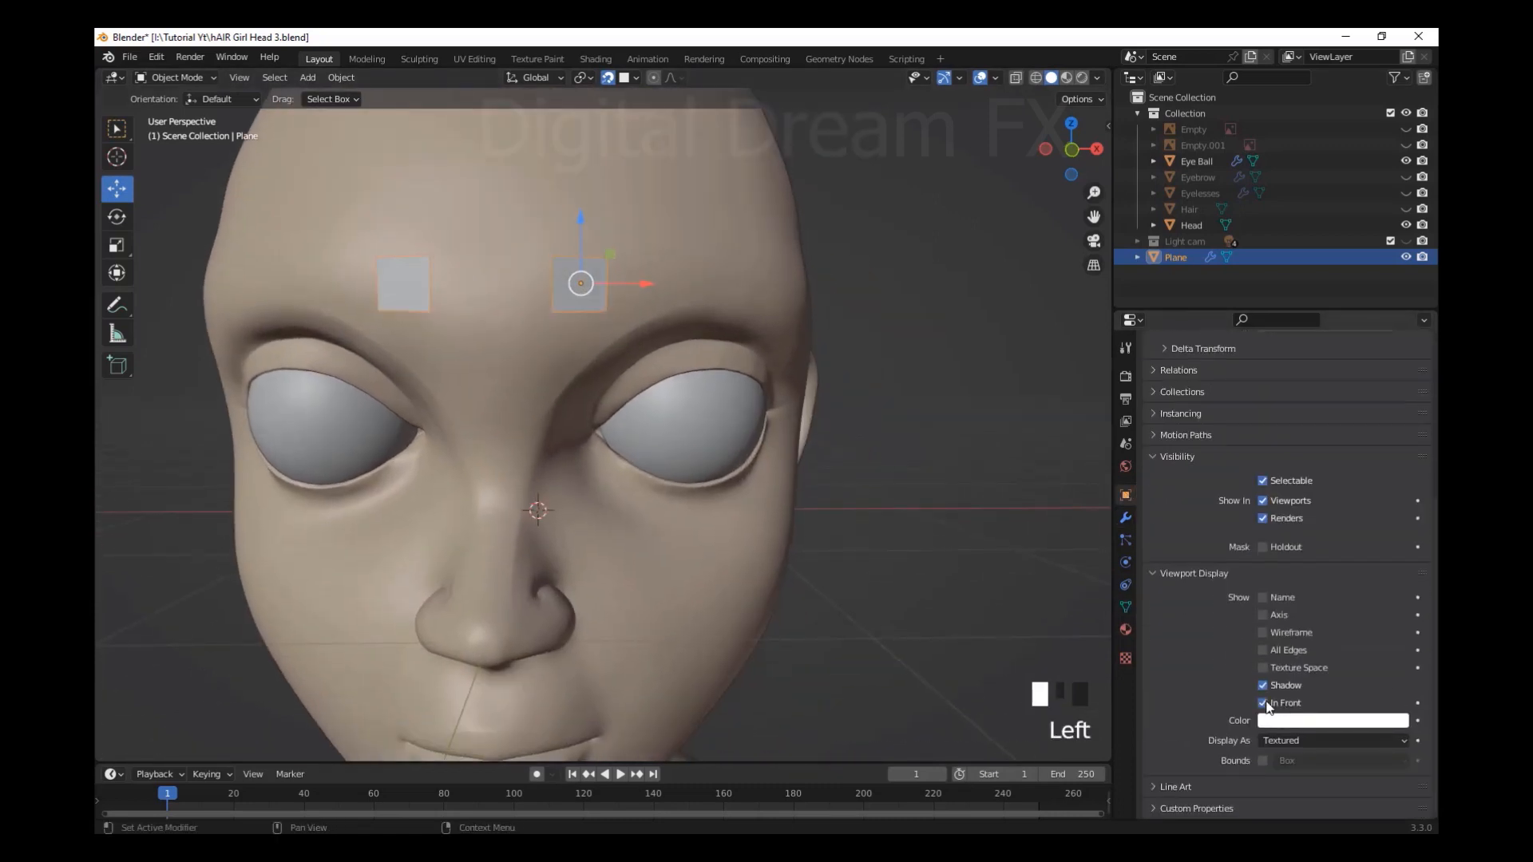
{"action": "scroll", "coordinate": [698, 434], "scroll_direction": "down", "scroll_amount": 2}
{"action": "middle_click_drag", "start_coordinate": [698, 434], "coordinate": [893, 460]}
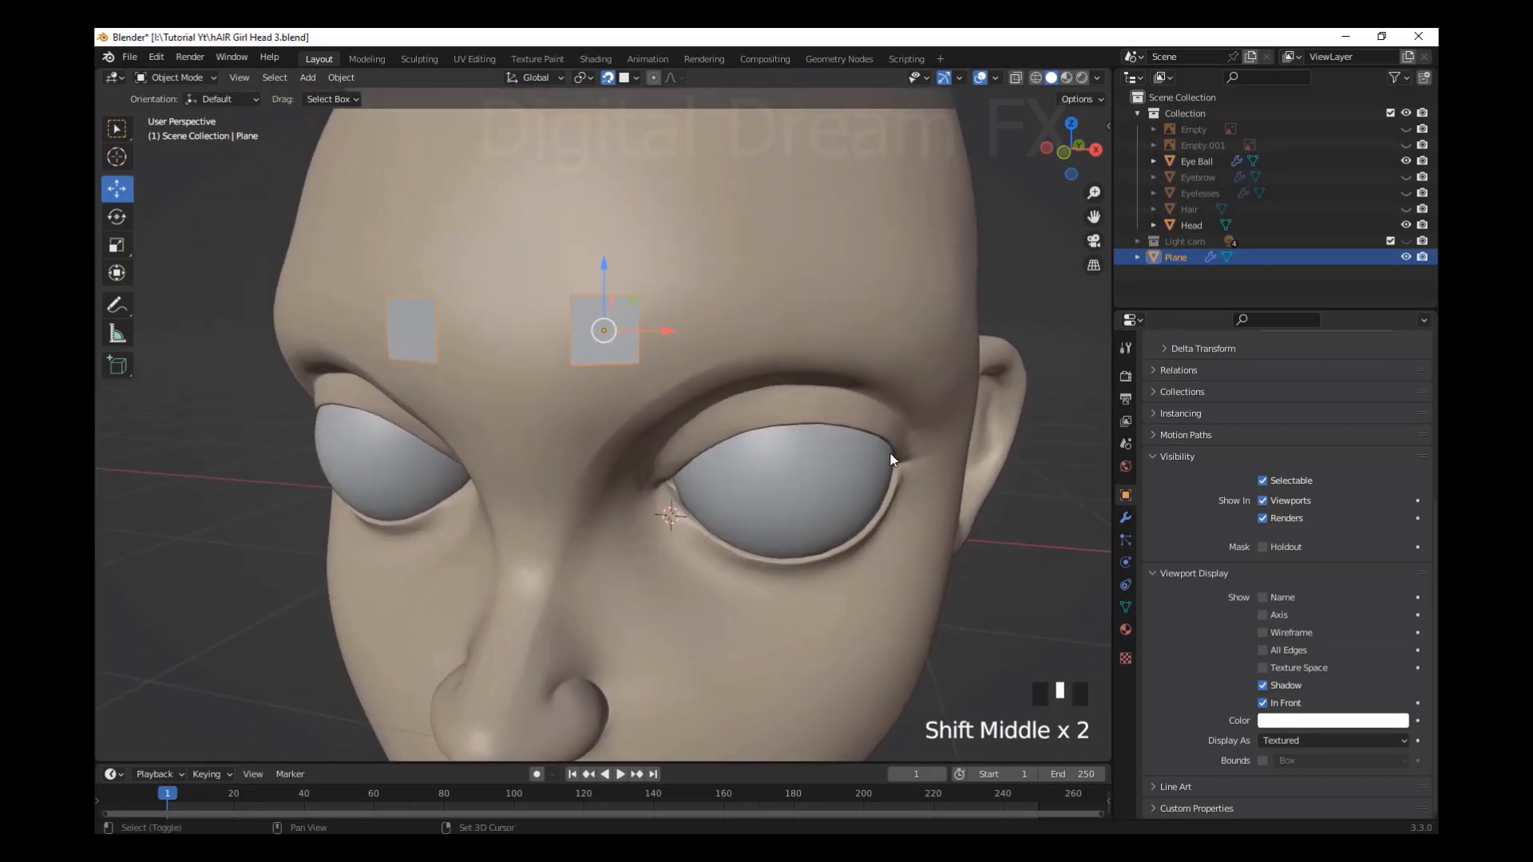
{"action": "scroll", "coordinate": [893, 460], "scroll_direction": "down", "scroll_amount": 2}
{"action": "middle_click_drag", "start_coordinate": [994, 474], "coordinate": [1092, 477], "text": "shift"}
Add a new material to the plane and set its viewport display colour to pink (H 0.937, S 1.000, V 0.800)
{"action": "left_click_drag", "start_coordinate": [1130, 471], "coordinate": [1176, 471]}
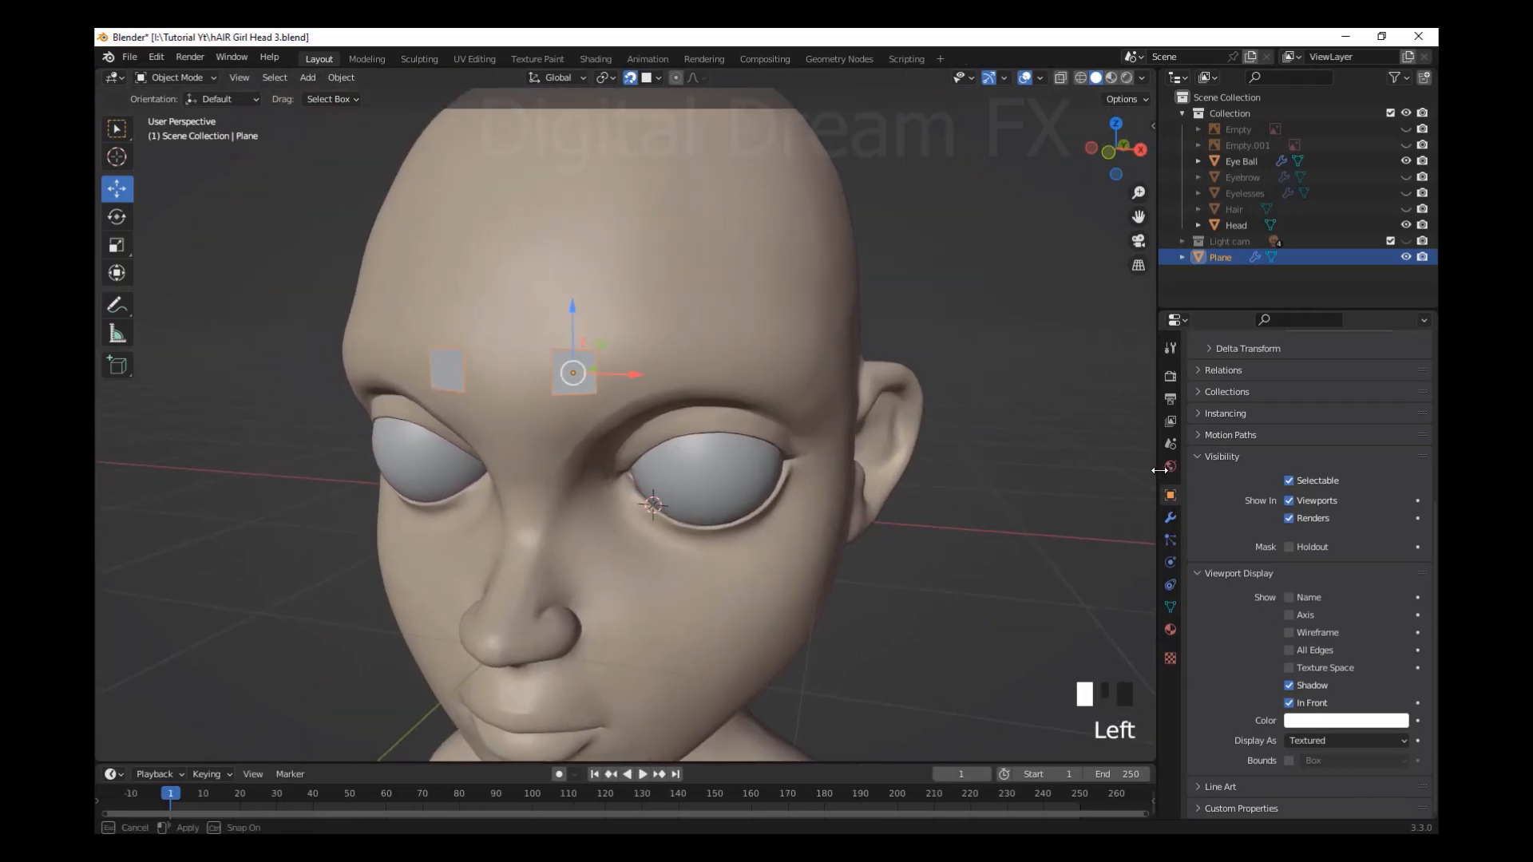
{"action": "middle_click_drag", "start_coordinate": [942, 511], "coordinate": [1030, 516], "text": "shift"}
{"action": "scroll", "coordinate": [1254, 619], "scroll_direction": "up", "scroll_amount": 4}
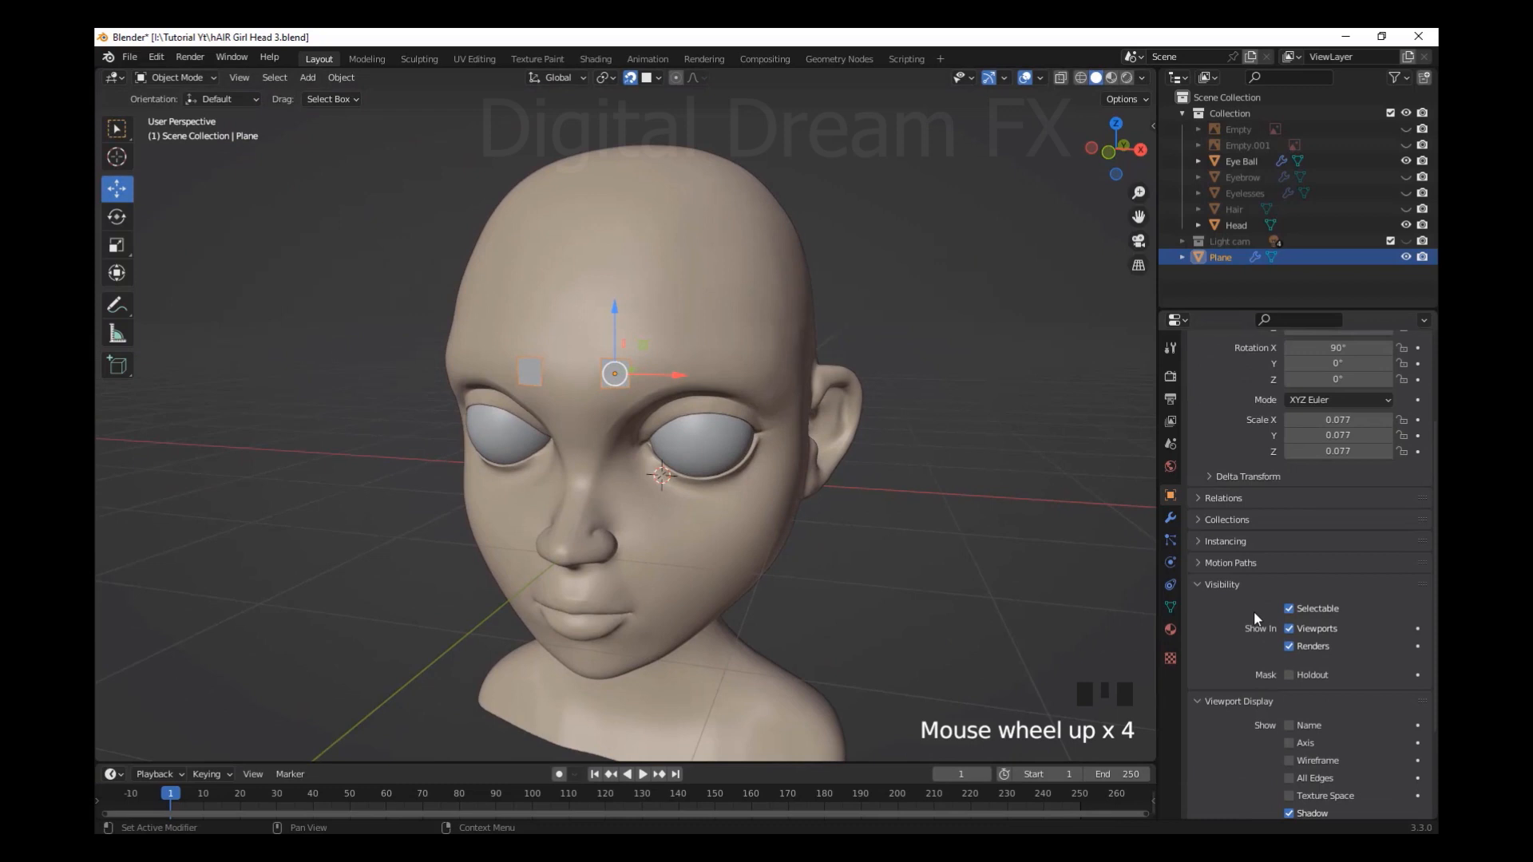
{"action": "left_click", "coordinate": [1170, 630]}
{"action": "middle_click_drag", "start_coordinate": [696, 330], "coordinate": [685, 378]}
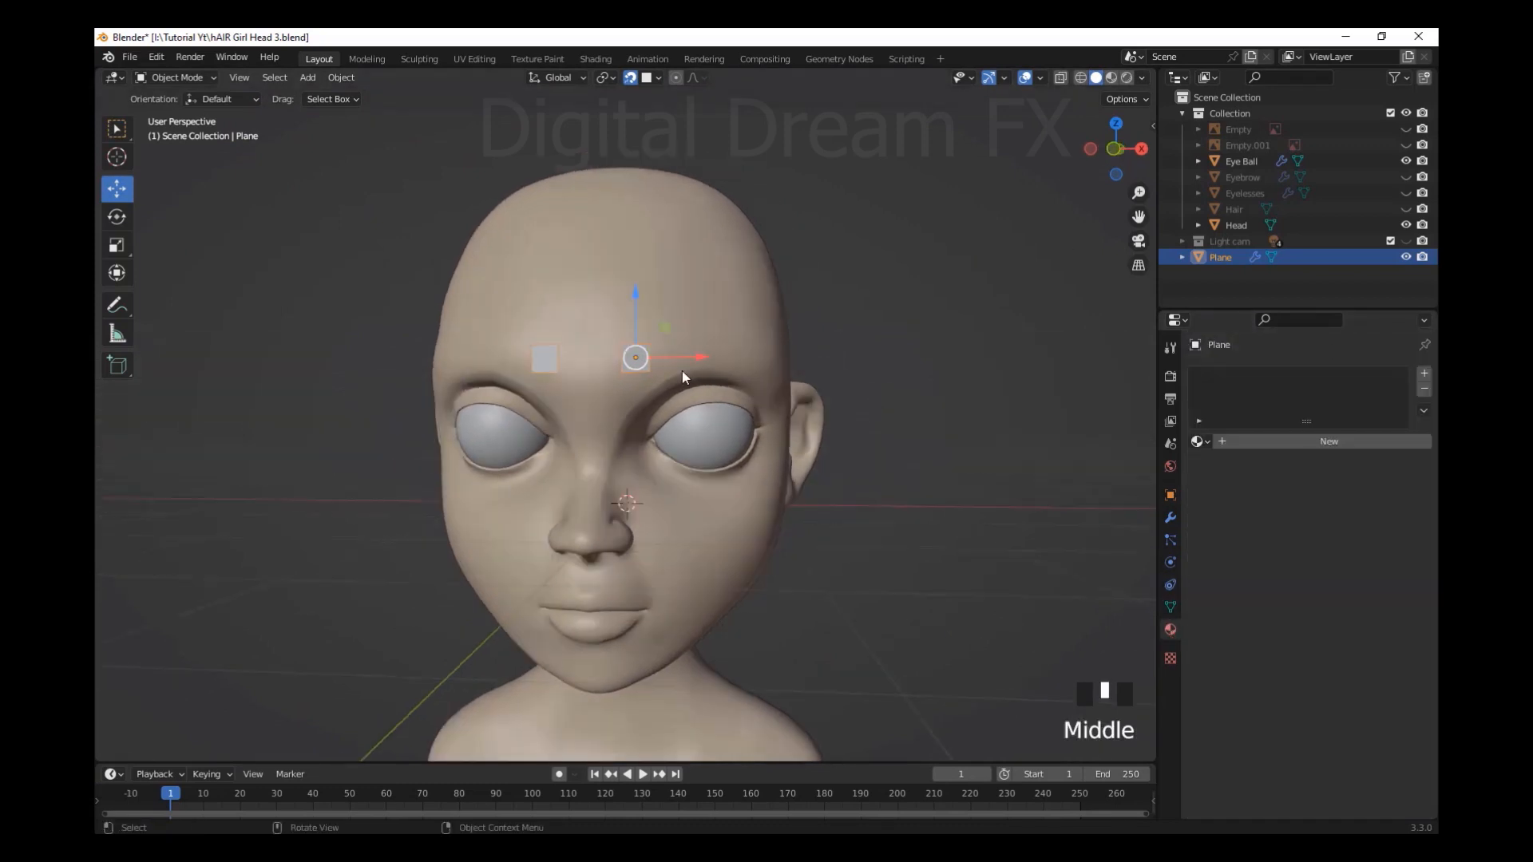
{"action": "left_click", "coordinate": [1303, 442]}
{"action": "scroll", "coordinate": [1252, 609], "scroll_direction": "down", "scroll_amount": 20}
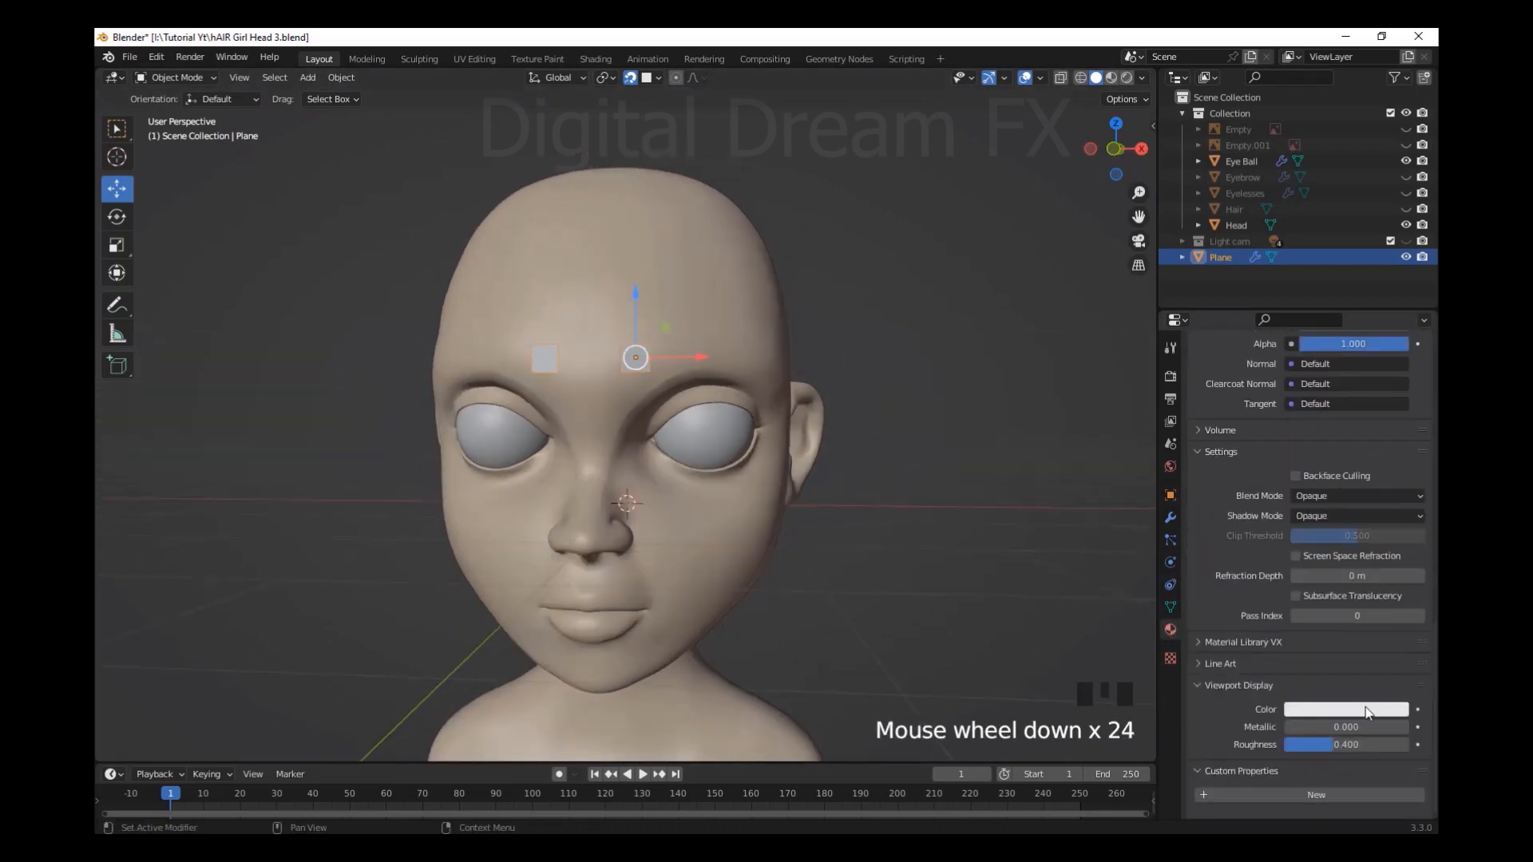
{"action": "left_click", "coordinate": [1330, 712]}
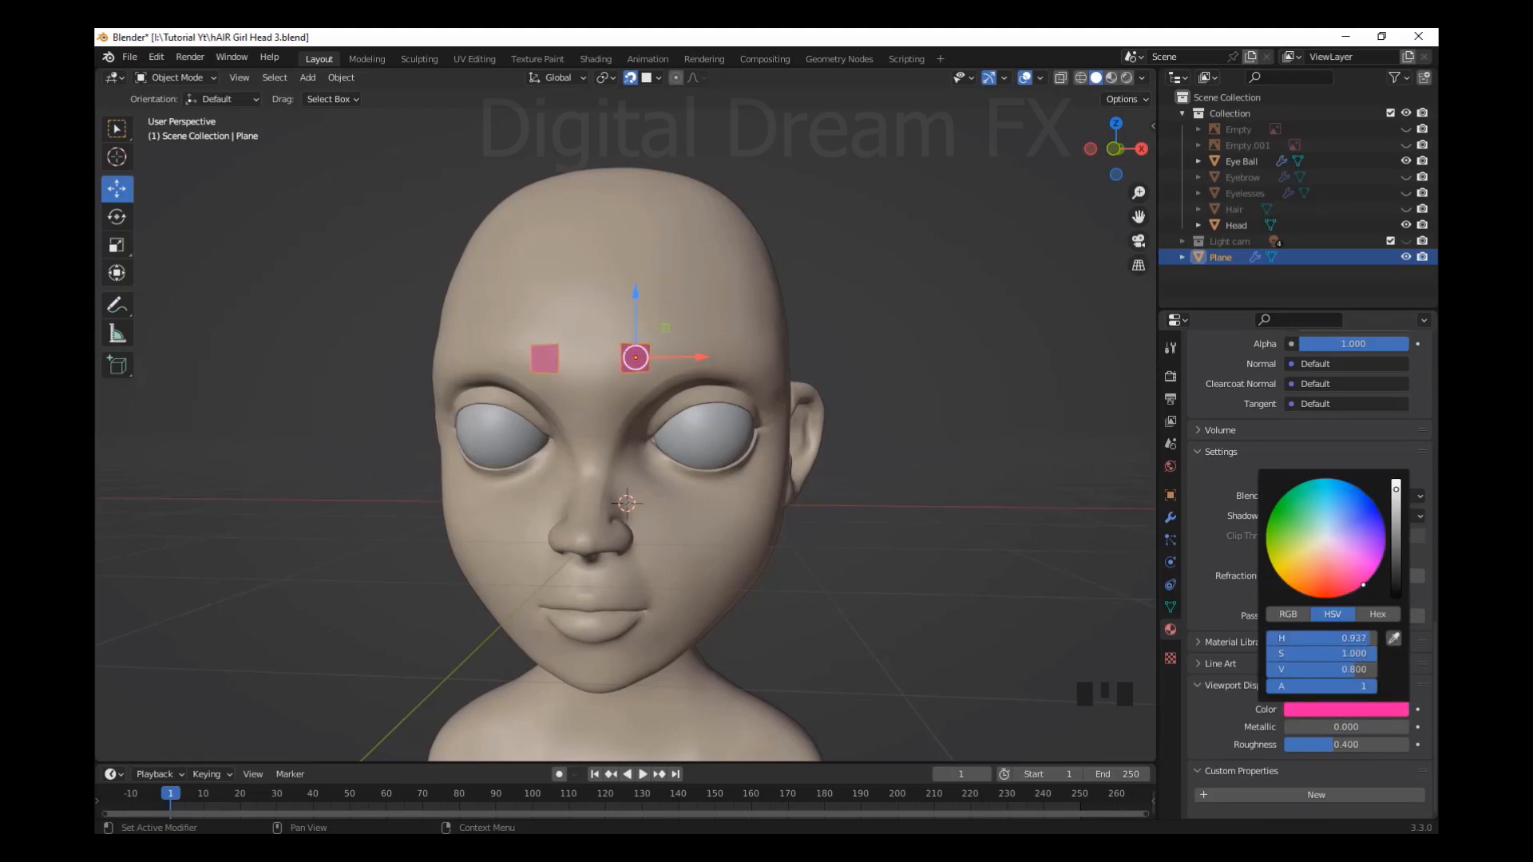
{"action": "scroll", "coordinate": [890, 420], "scroll_direction": "down", "scroll_amount": 4}
{"action": "scroll", "coordinate": [927, 425], "scroll_direction": "up", "scroll_amount": 5}
{"action": "middle_click_drag", "start_coordinate": [927, 424], "coordinate": [947, 469], "text": "shift"}
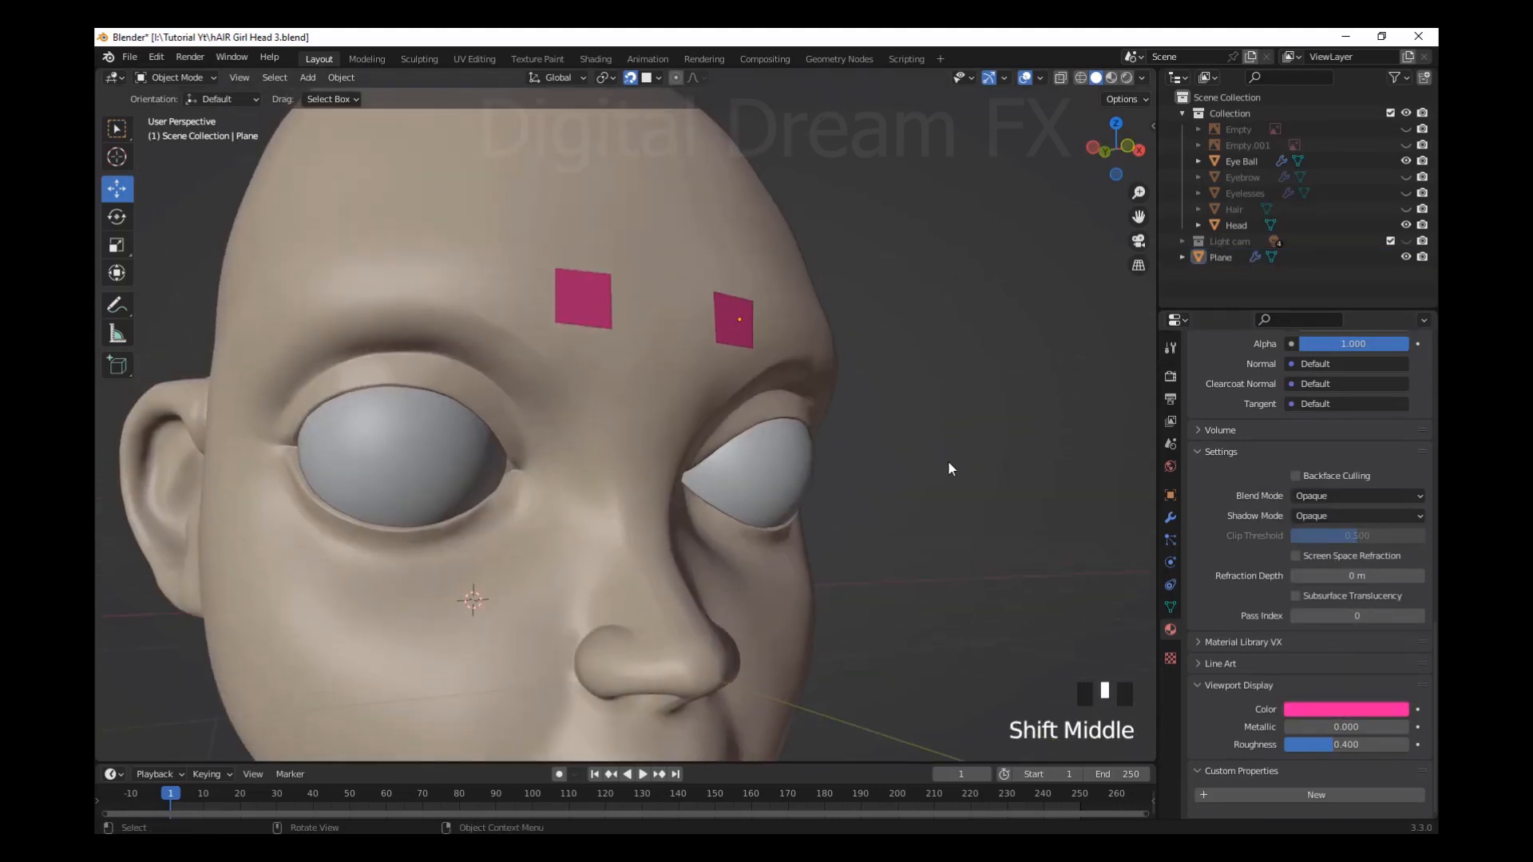
Select the plane, enter Edit Mode and try extruding a face from its lower edge with Poly Build
{"action": "left_click", "coordinate": [692, 357]}
{"action": "middle_click_drag", "start_coordinate": [788, 391], "coordinate": [669, 392], "text": "shift"}
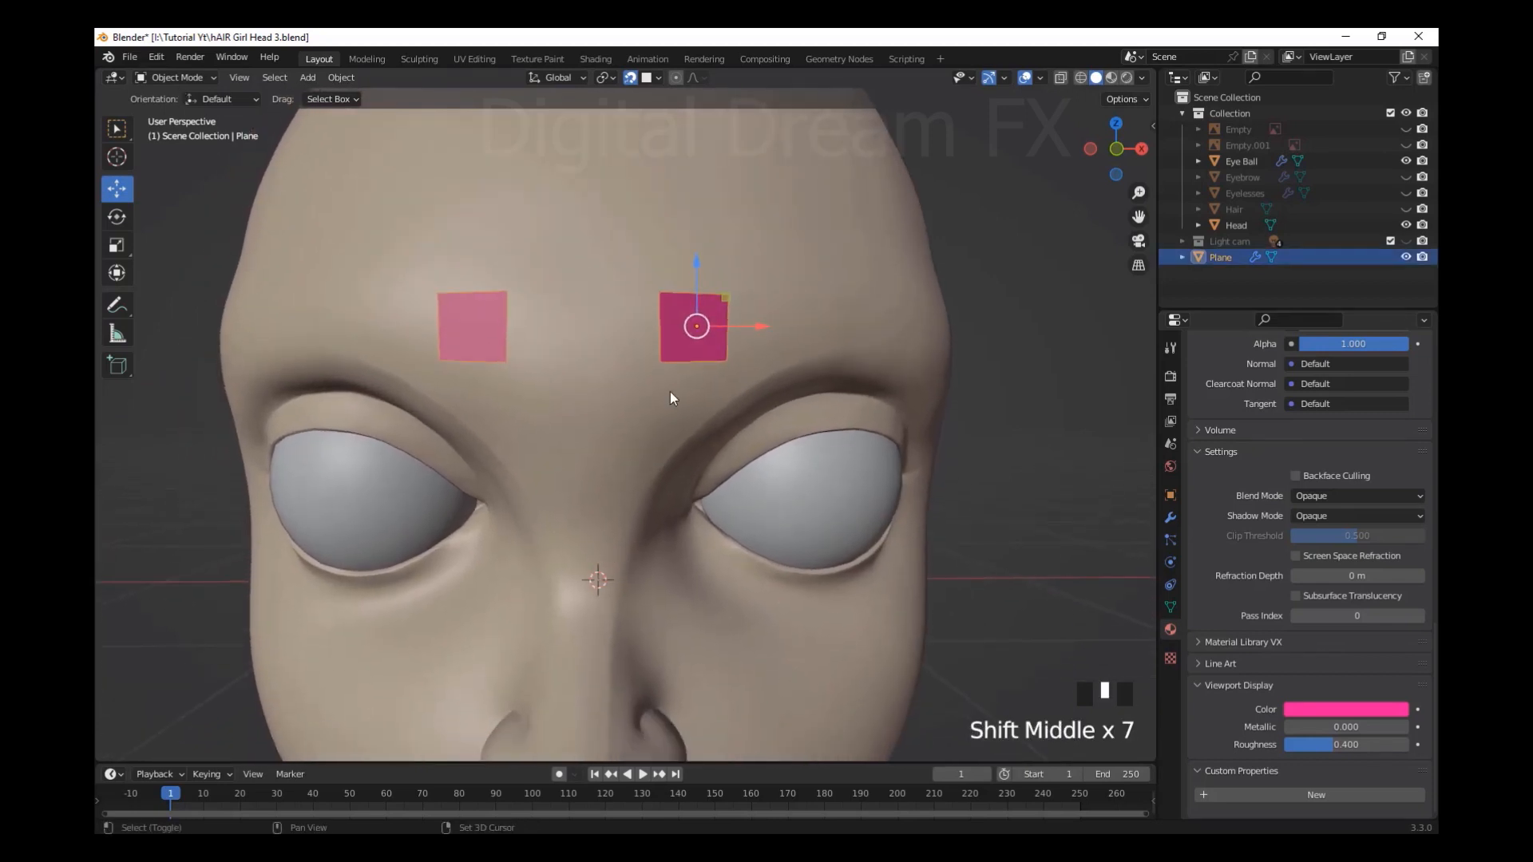
{"action": "scroll", "coordinate": [889, 424], "scroll_direction": "down", "scroll_amount": 1}
{"action": "scroll", "coordinate": [841, 445], "scroll_direction": "up", "scroll_amount": 2}
{"action": "middle_click_drag", "start_coordinate": [841, 445], "coordinate": [863, 434], "text": "shift"}
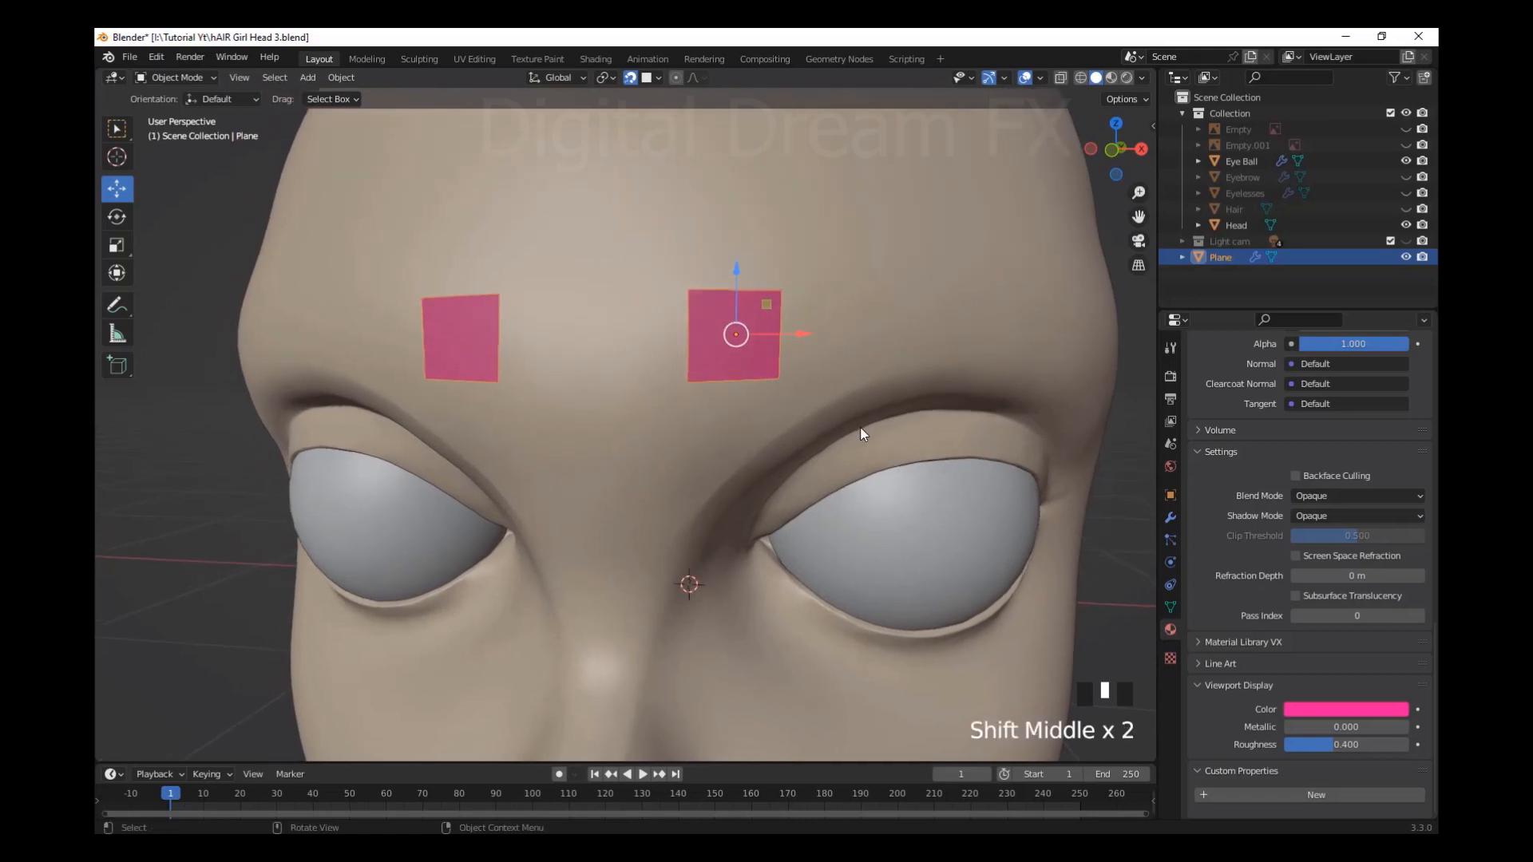
{"action": "key", "text": "Tab"}
{"action": "left_click", "coordinate": [694, 388]}
{"action": "middle_click_drag", "start_coordinate": [694, 388], "coordinate": [500, 329]}
{"action": "scroll", "coordinate": [835, 397], "scroll_direction": "down", "scroll_amount": 2}
{"action": "scroll", "coordinate": [568, 416], "scroll_direction": "down", "scroll_amount": 3}
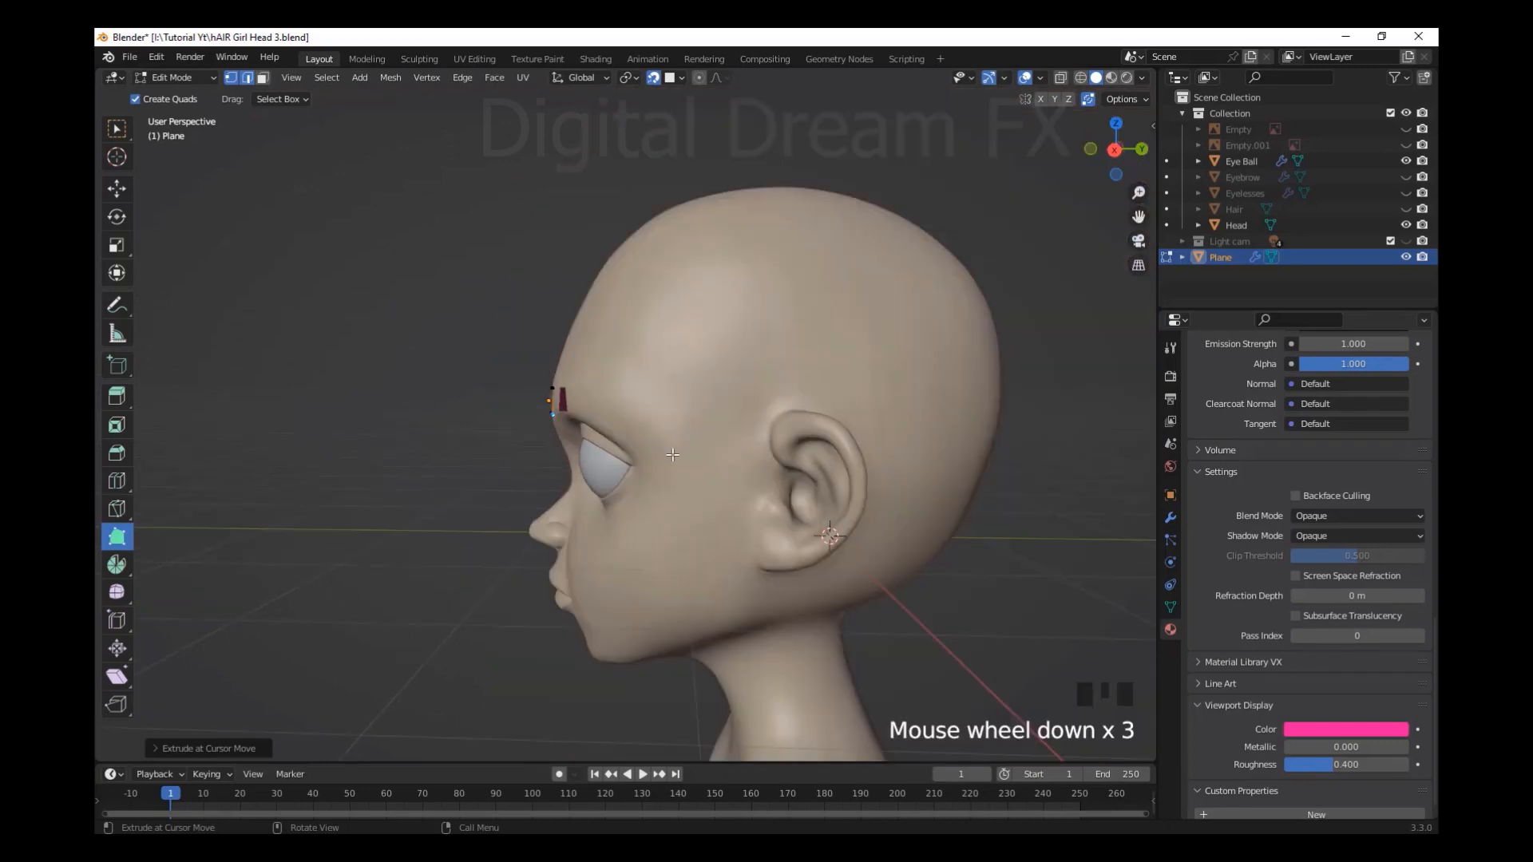
{"action": "scroll", "coordinate": [746, 383], "scroll_direction": "up", "scroll_amount": 3}
{"action": "middle_click_drag", "start_coordinate": [568, 417], "coordinate": [795, 492]}
{"action": "left_click_drag", "start_coordinate": [702, 452], "coordinate": [713, 491]}
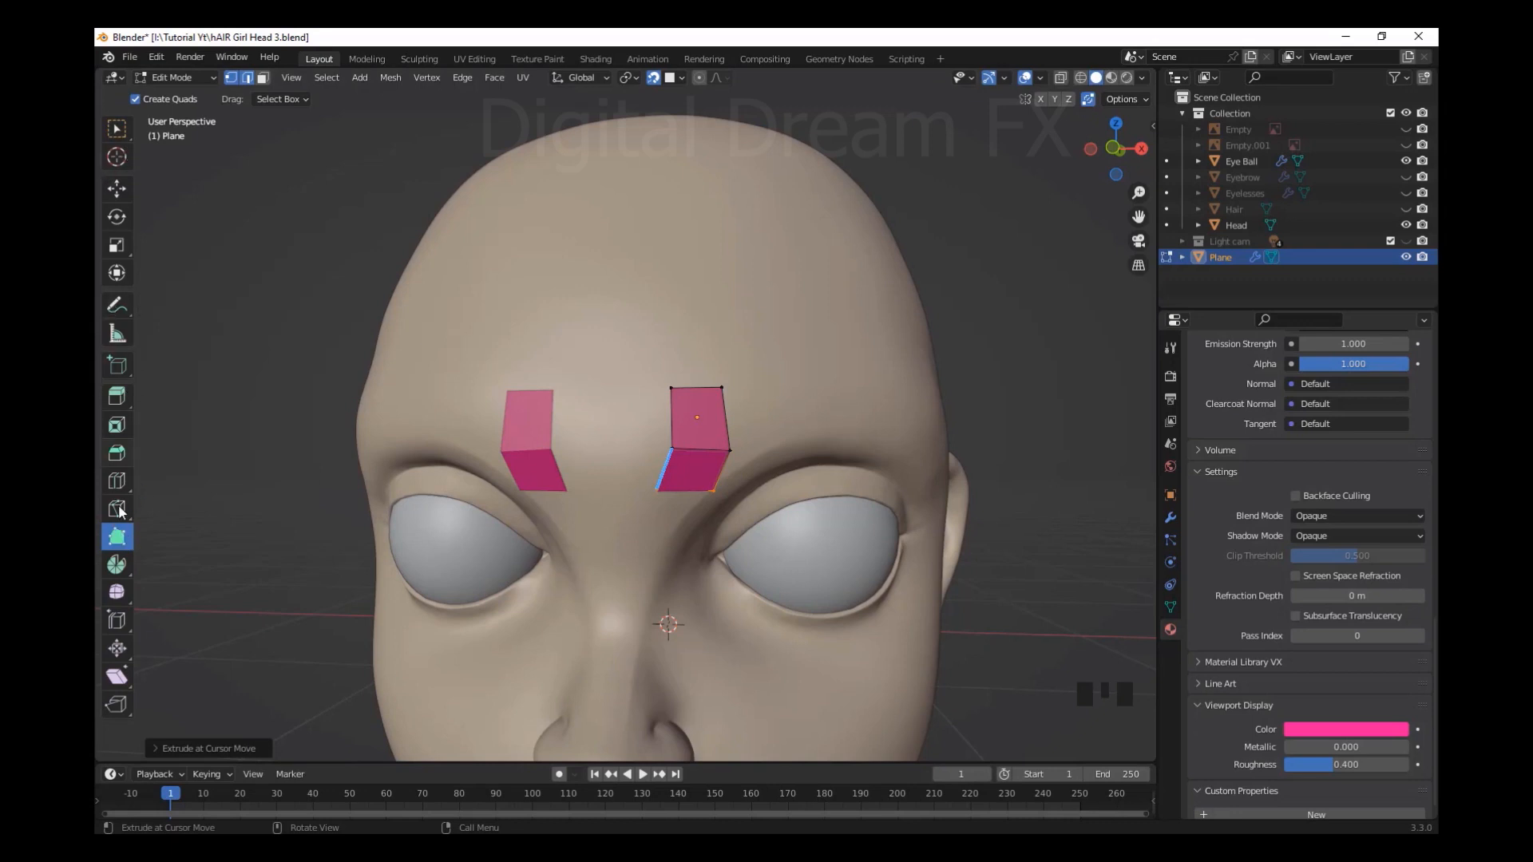
Try reshaping the lower corners of the test face under the forehead plane with Poly Build
{"action": "mouse_move", "coordinate": [760, 433]}
{"action": "middle_mouse_down"}
{"action": "mouse_move", "coordinate": [780, 458]}
{"action": "mouse_move", "coordinate": [753, 415]}
{"action": "middle_mouse_up"}
{"action": "scroll", "coordinate": [780, 458], "scroll_direction": "up", "scroll_amount": 1}
{"action": "middle_click_drag", "start_coordinate": [753, 415], "coordinate": [761, 427], "text": "shift"}
{"action": "left_click_drag", "start_coordinate": [691, 465], "coordinate": [715, 432]}
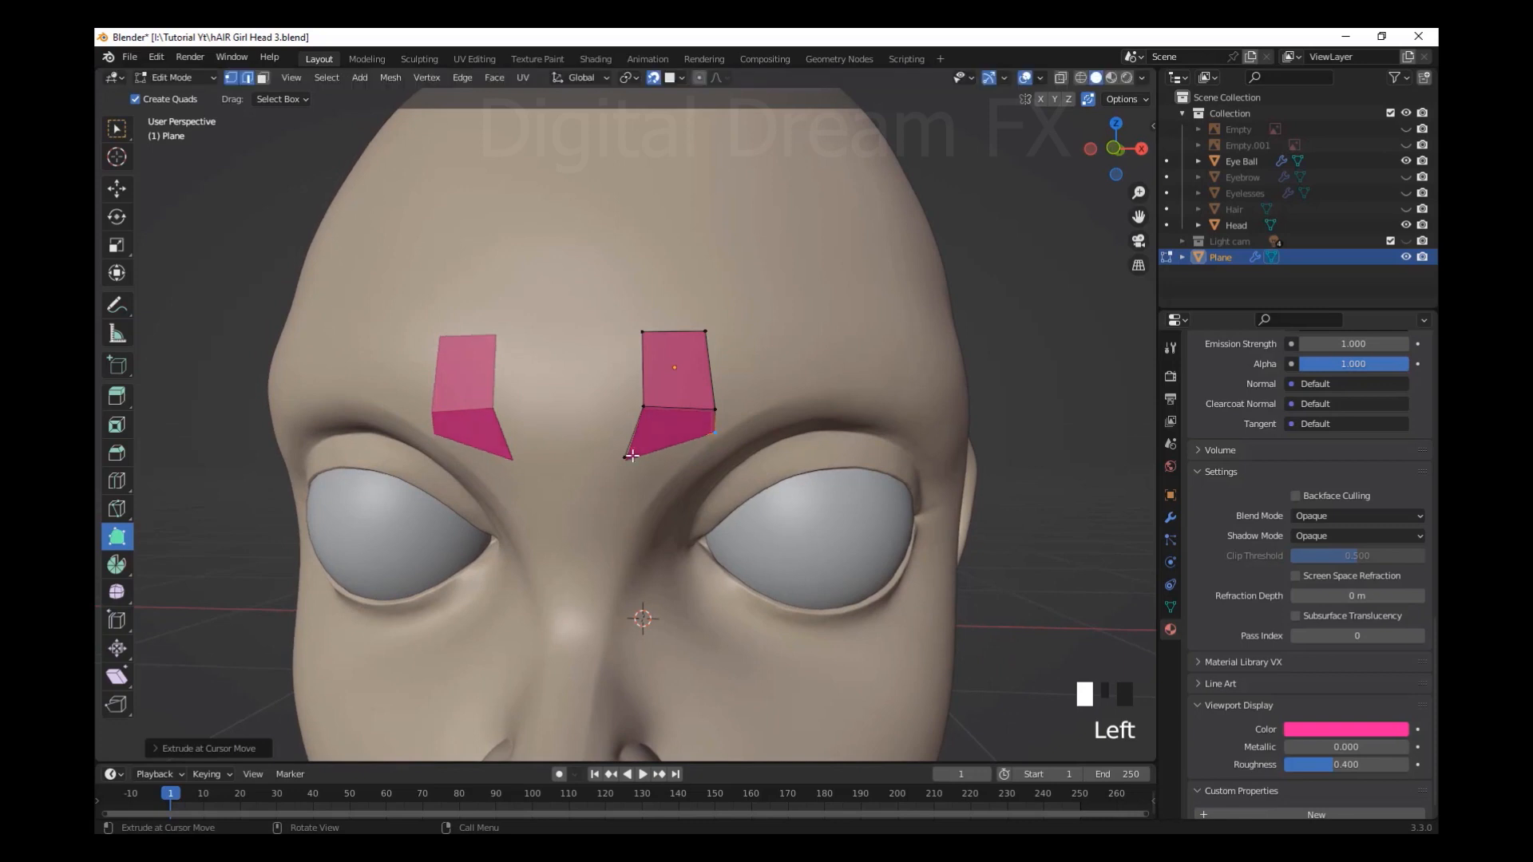
{"action": "left_click_drag", "start_coordinate": [624, 458], "coordinate": [662, 394]}
{"action": "scroll", "coordinate": [663, 393], "scroll_direction": "down", "scroll_amount": 2}
{"action": "middle_click_drag", "start_coordinate": [696, 406], "coordinate": [619, 404]}
{"action": "scroll", "coordinate": [676, 399], "scroll_direction": "up", "scroll_amount": 2}
Try extruding more faces outward along the brow towards the temple, and undo all the Poly Build test extrusions
{"action": "left_click_drag", "start_coordinate": [648, 414], "coordinate": [946, 369]}
{"action": "key", "text": "ctrl+z"}
{"action": "left_click_drag", "start_coordinate": [889, 406], "coordinate": [931, 449]}
{"action": "scroll", "coordinate": [932, 450], "scroll_direction": "down", "scroll_amount": 3}
{"action": "middle_click_drag", "start_coordinate": [891, 523], "coordinate": [868, 444], "text": "shift"}
{"action": "key", "text": "ctrl+z"}
{"action": "key", "text": "ctrl+z"}
{"action": "key", "text": "ctrl+z"}
{"action": "key", "text": "ctrl+z"}
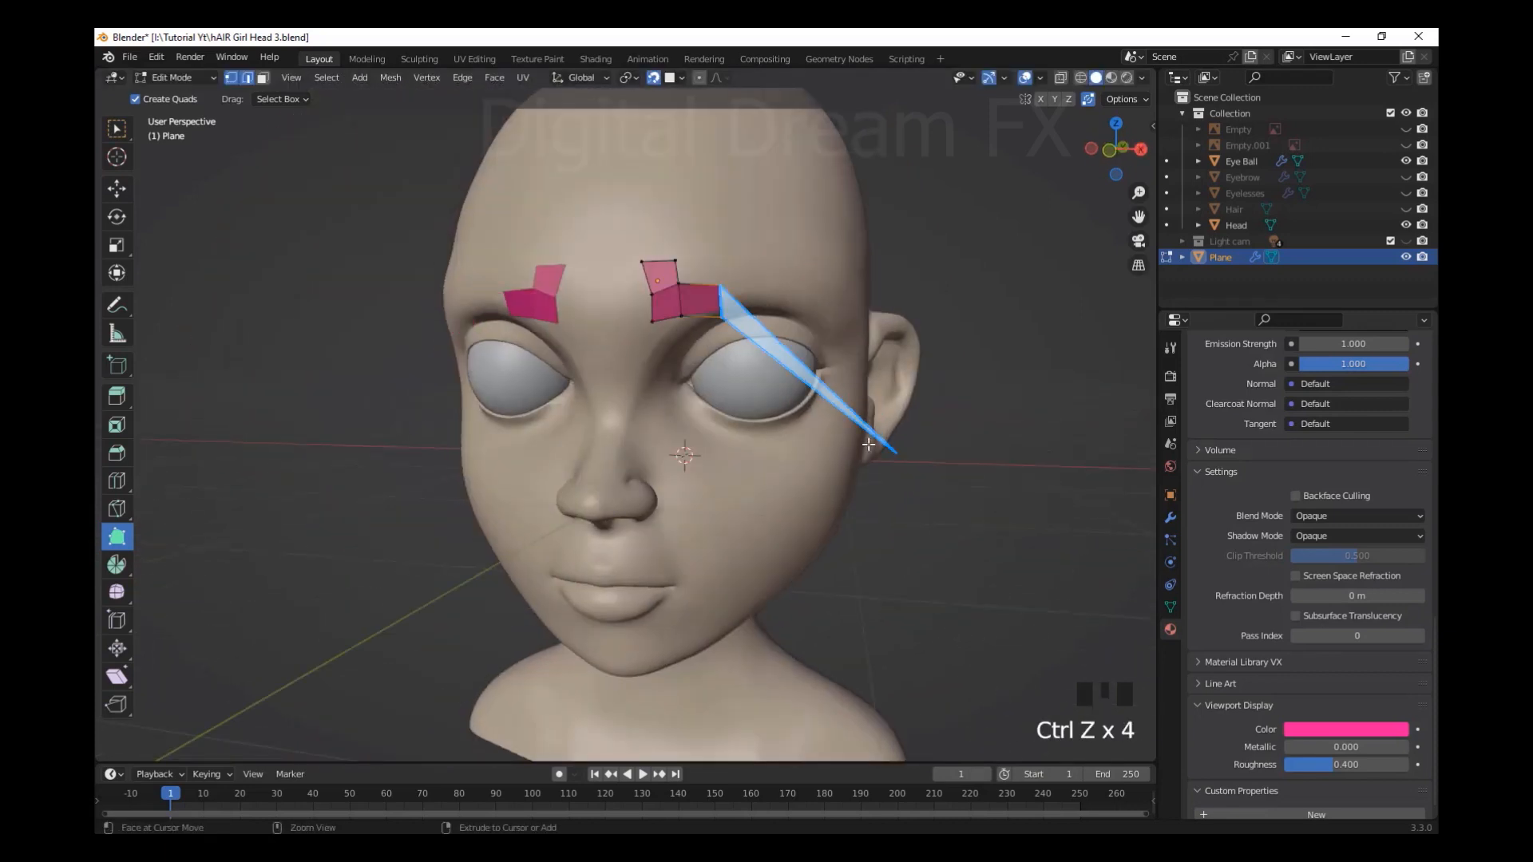
{"action": "key", "text": "ctrl+z"}
{"action": "key", "text": "ctrl+z"}
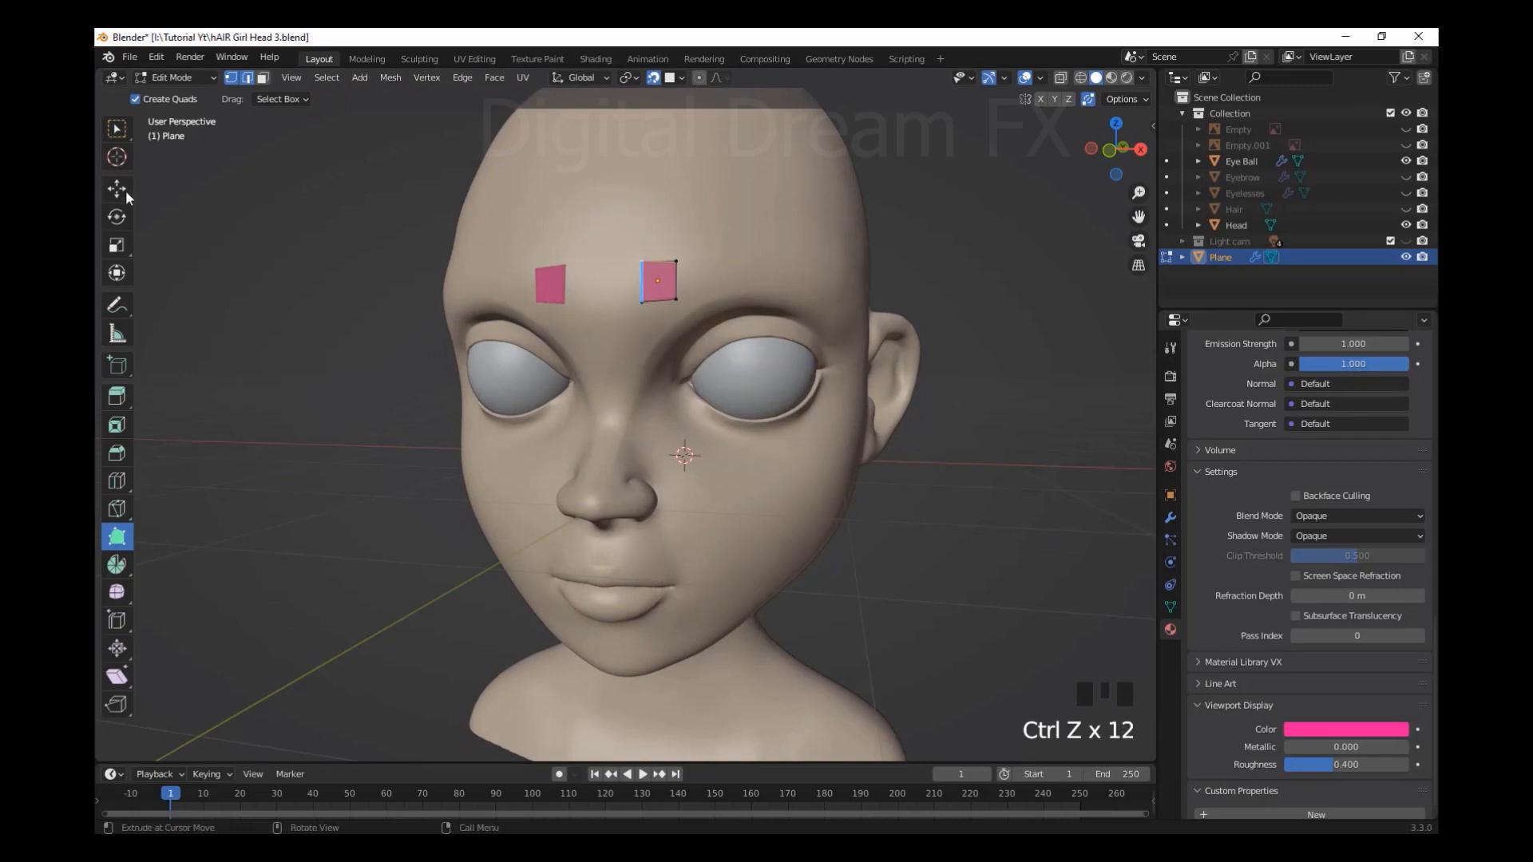
Return to Object Mode and move the plane from the forehead down onto the upper eyelid
{"action": "middle_click_drag", "start_coordinate": [770, 386], "coordinate": [685, 384], "text": "shift"}
{"action": "left_click", "coordinate": [176, 77]}
{"action": "left_click", "coordinate": [171, 97]}
{"action": "scroll", "coordinate": [696, 393], "scroll_direction": "up", "scroll_amount": 2}
{"action": "left_click_drag", "start_coordinate": [669, 291], "coordinate": [790, 432]}
{"action": "left_click_drag", "start_coordinate": [836, 375], "coordinate": [837, 375]}
{"action": "scroll", "coordinate": [872, 395], "scroll_direction": "down", "scroll_amount": 2}
{"action": "middle_click_drag", "start_coordinate": [872, 395], "coordinate": [741, 425]}
{"action": "scroll", "coordinate": [765, 395], "scroll_direction": "up", "scroll_amount": 4}
{"action": "scroll", "coordinate": [802, 480], "scroll_direction": "up", "scroll_amount": 1}
In Edit Mode, move the plane's four vertices onto the upper eyelid just above the eyeball
{"action": "key", "text": "Tab"}
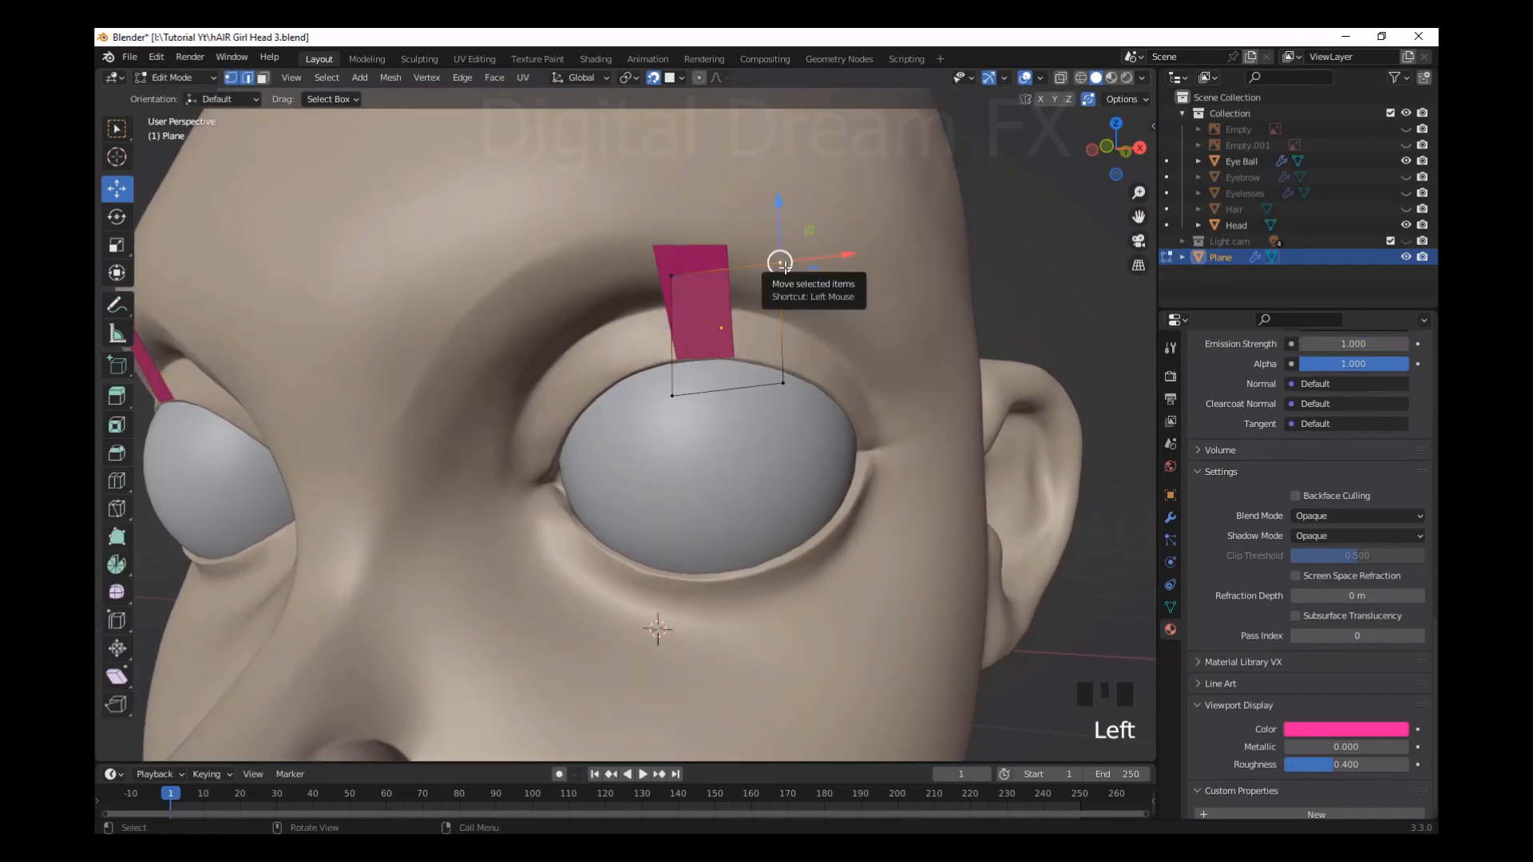
{"action": "left_click_drag", "start_coordinate": [780, 263], "coordinate": [757, 328]}
{"action": "left_click", "coordinate": [669, 312]}
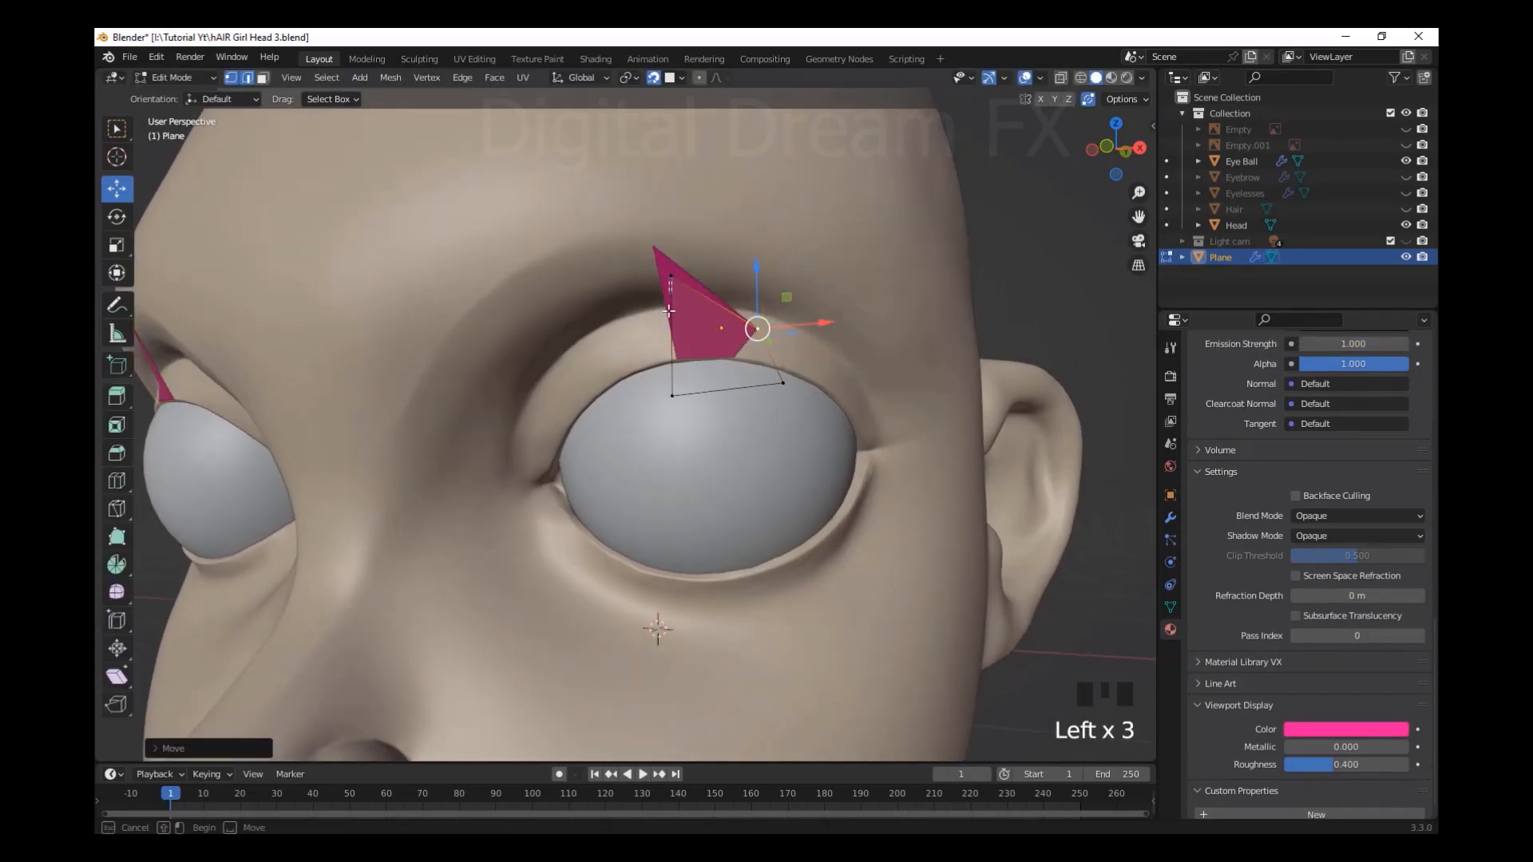
{"action": "left_click", "coordinate": [670, 271]}
{"action": "left_click_drag", "start_coordinate": [670, 269], "coordinate": [666, 324]}
{"action": "left_click", "coordinate": [783, 381]}
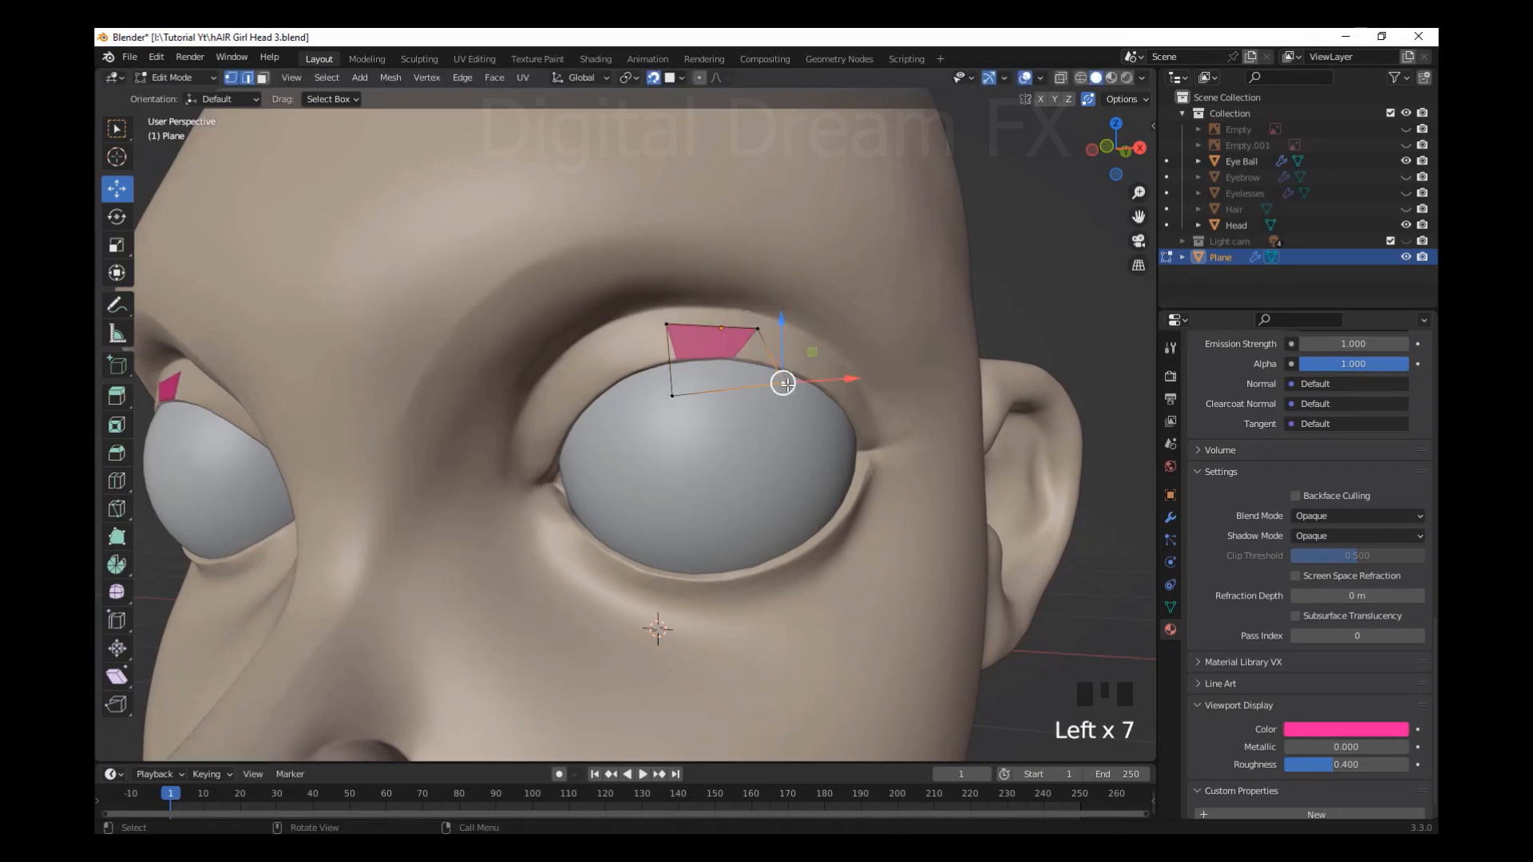
{"action": "left_click_drag", "start_coordinate": [783, 381], "coordinate": [758, 357]}
{"action": "left_click", "coordinate": [673, 396]}
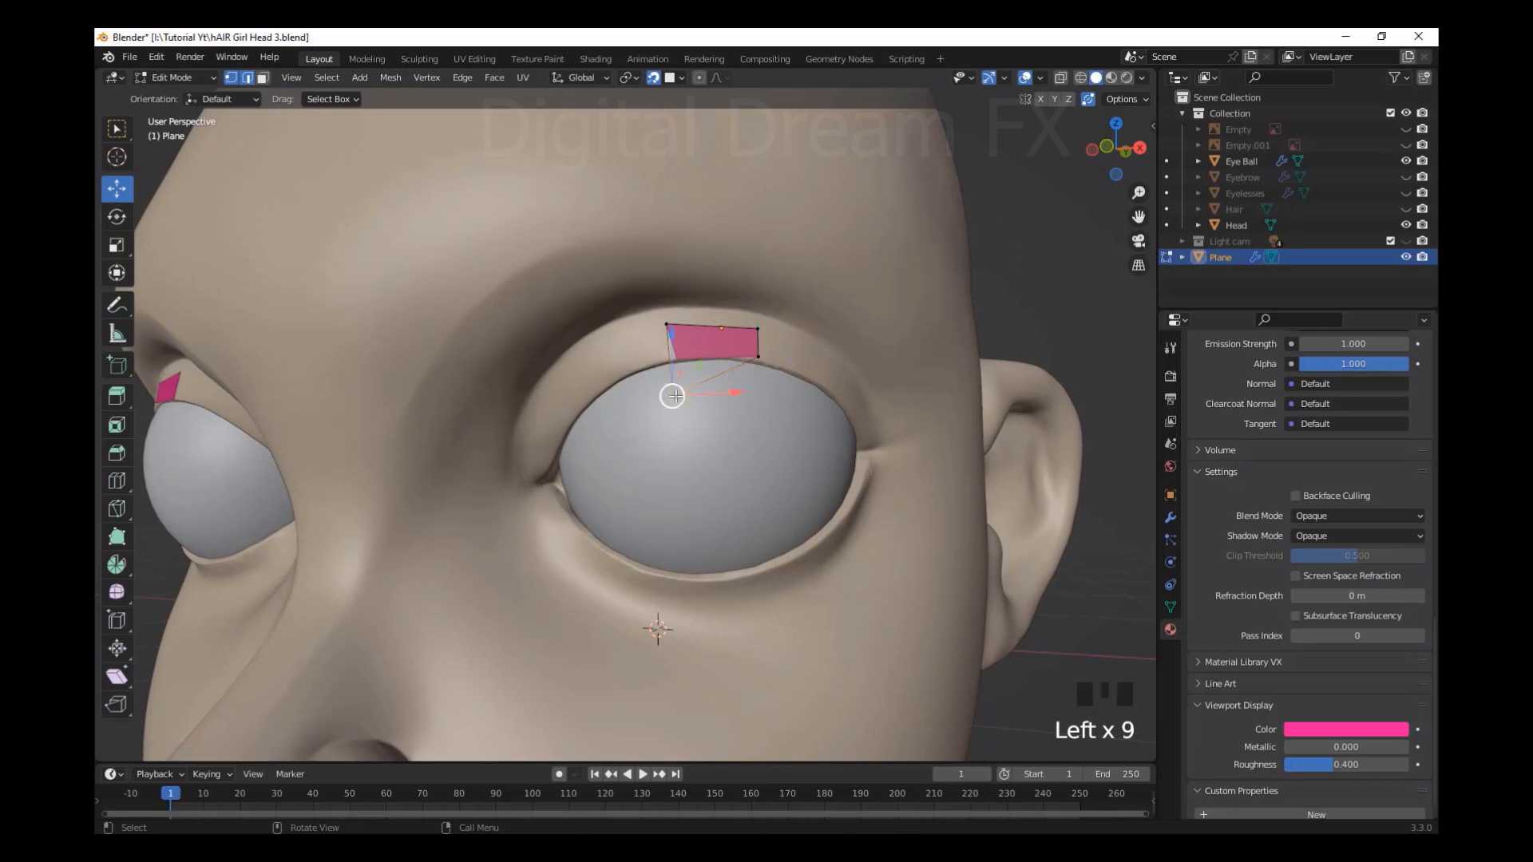
{"action": "left_click_drag", "start_coordinate": [674, 396], "coordinate": [673, 359]}
Narrow the face and lower its two upper vertices to form a thin strip along the upper lid's edge
{"action": "scroll", "coordinate": [819, 384], "scroll_direction": "up", "scroll_amount": 3}
{"action": "middle_click_drag", "start_coordinate": [820, 384], "coordinate": [751, 457], "text": "shift"}
{"action": "left_click", "coordinate": [776, 382]}
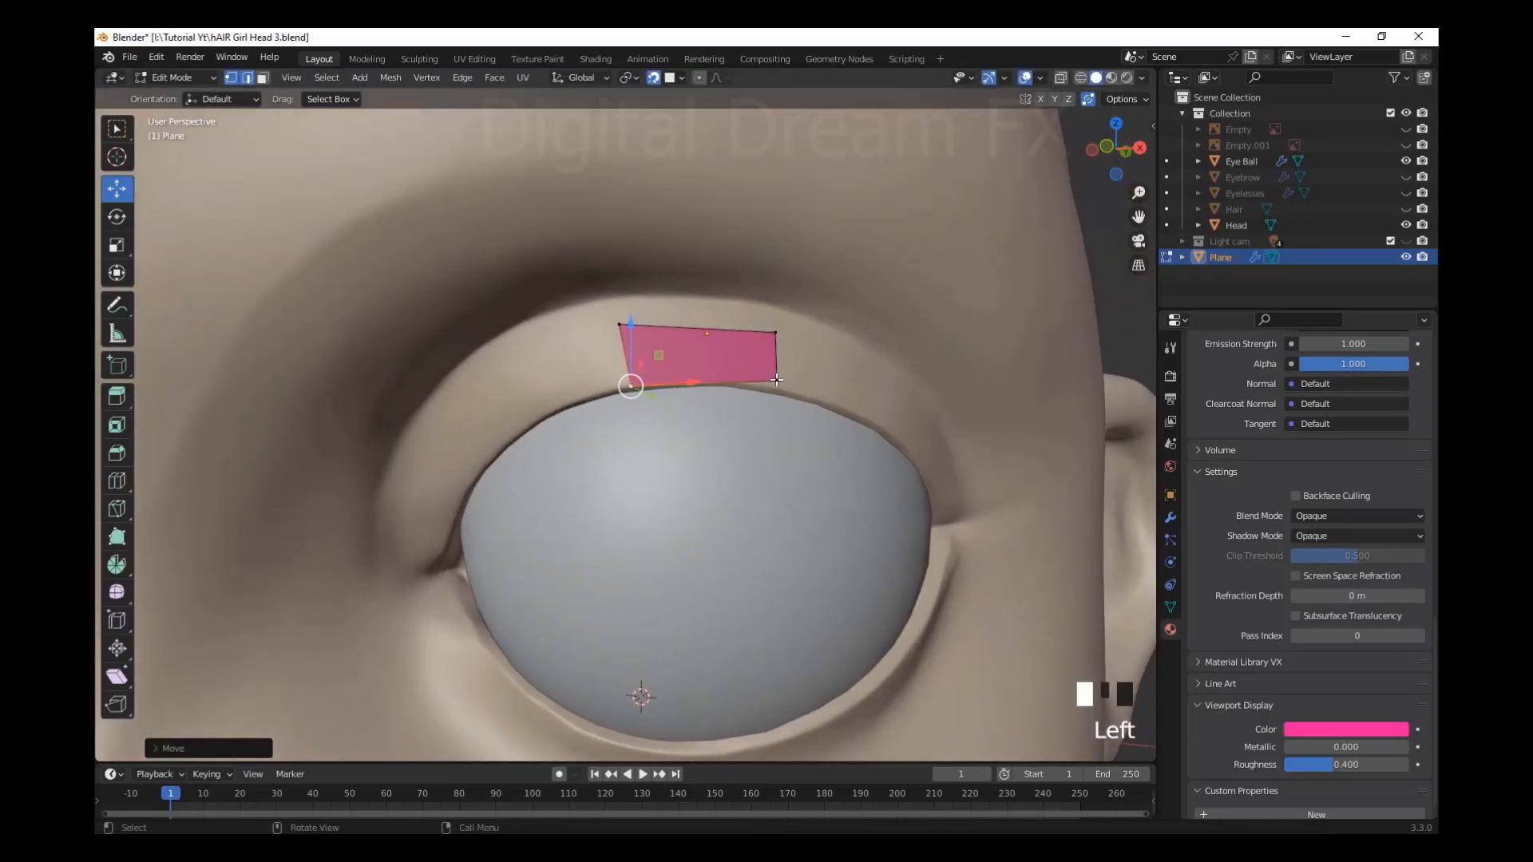
{"action": "left_click_drag", "start_coordinate": [776, 381], "coordinate": [737, 382]}
{"action": "left_click", "coordinate": [774, 332]}
{"action": "key", "text": "g"}
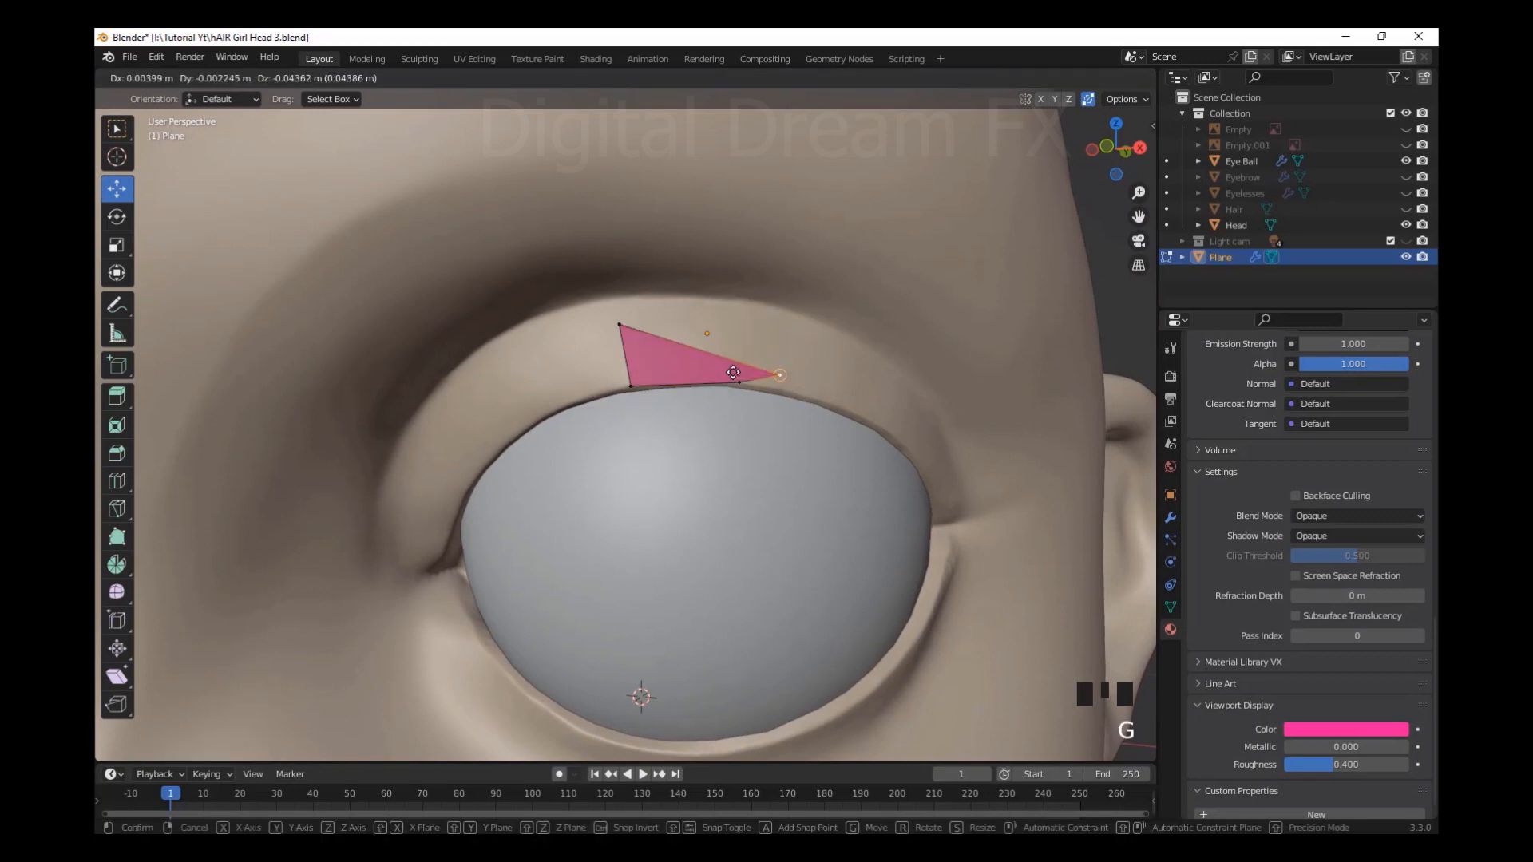
{"action": "left_click", "coordinate": [732, 351]}
{"action": "left_click", "coordinate": [621, 325]}
{"action": "key", "text": "g"}
{"action": "left_click", "coordinate": [625, 354]}
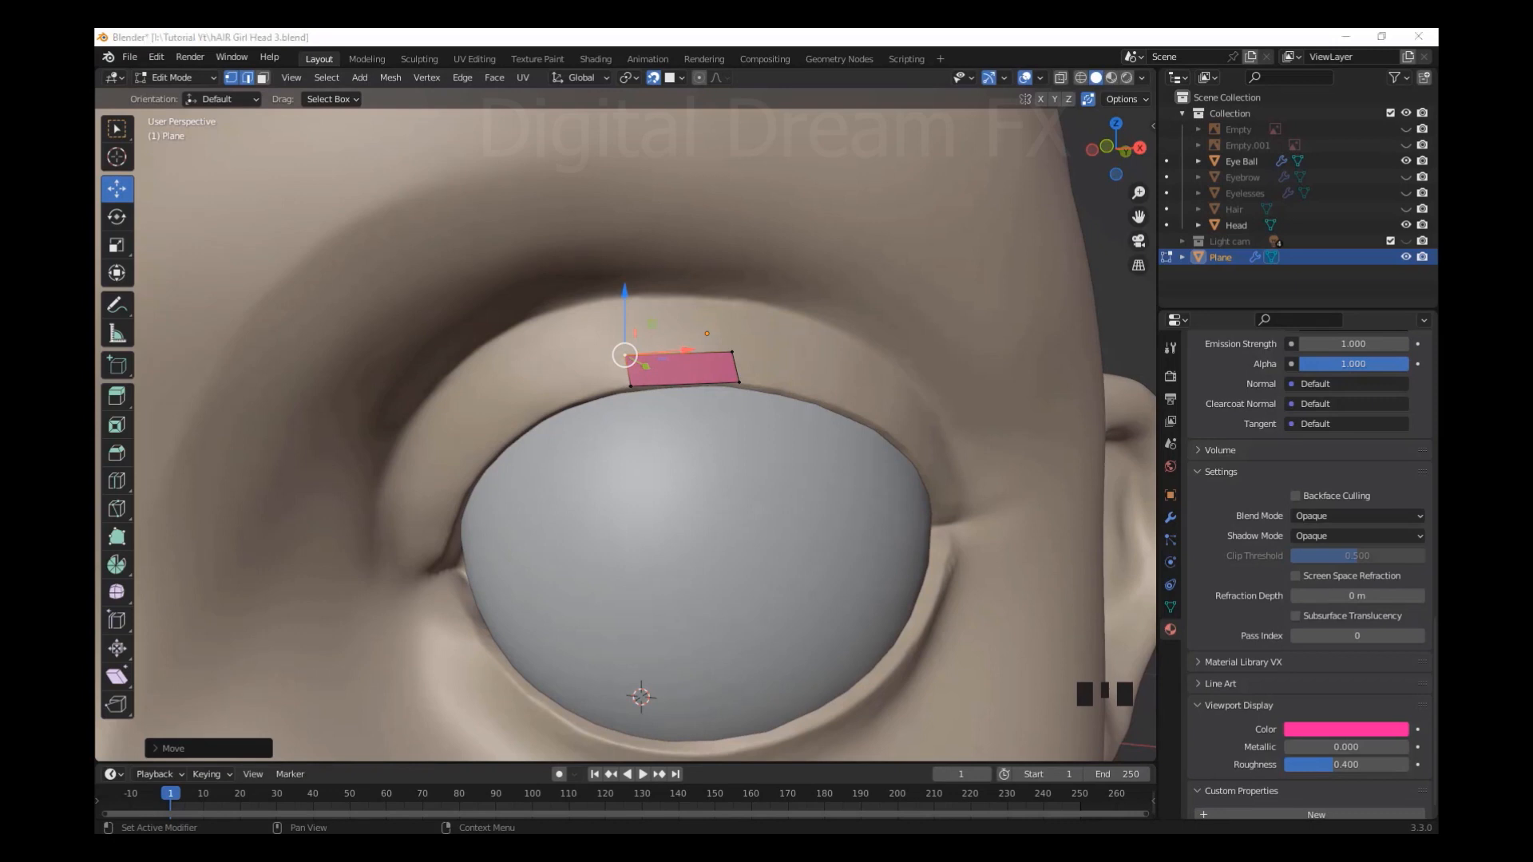
With Poly Build, extrude two faces from the strip's inner end along the upper lid to the inner eye corner
{"action": "scroll", "coordinate": [703, 439], "scroll_direction": "down", "scroll_amount": 4}
{"action": "middle_click_drag", "start_coordinate": [703, 440], "coordinate": [818, 311]}
{"action": "scroll", "coordinate": [756, 564], "scroll_direction": "up", "scroll_amount": 4}
{"action": "left_click", "coordinate": [120, 540]}
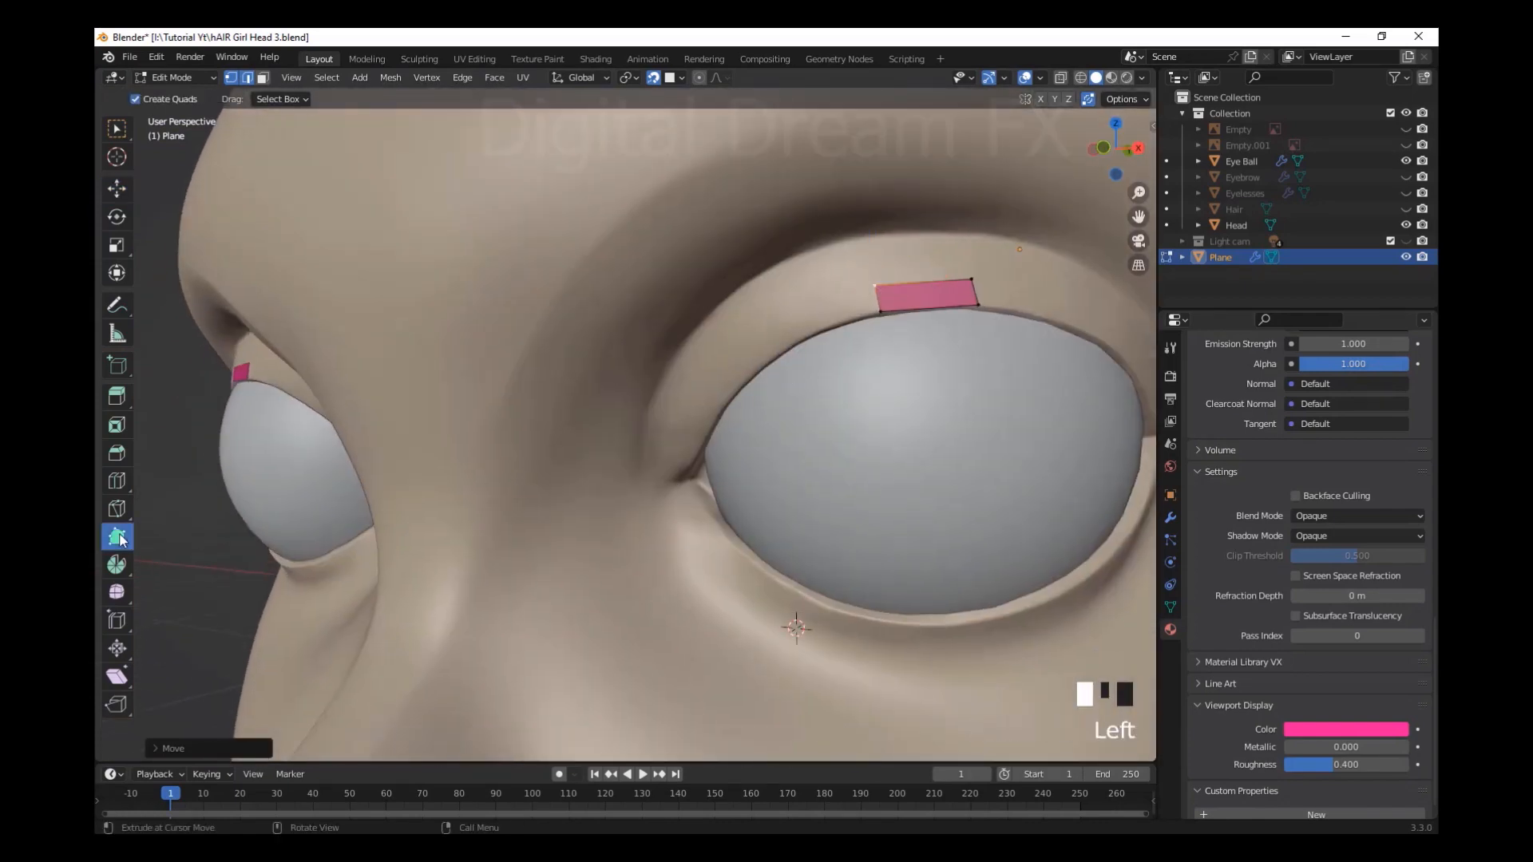
{"action": "middle_click_drag", "start_coordinate": [919, 479], "coordinate": [948, 495]}
{"action": "scroll", "coordinate": [949, 495], "scroll_direction": "up", "scroll_amount": 1}
{"action": "middle_click_drag", "start_coordinate": [948, 495], "coordinate": [870, 431], "text": "shift"}
{"action": "scroll", "coordinate": [922, 483], "scroll_direction": "down", "scroll_amount": 2}
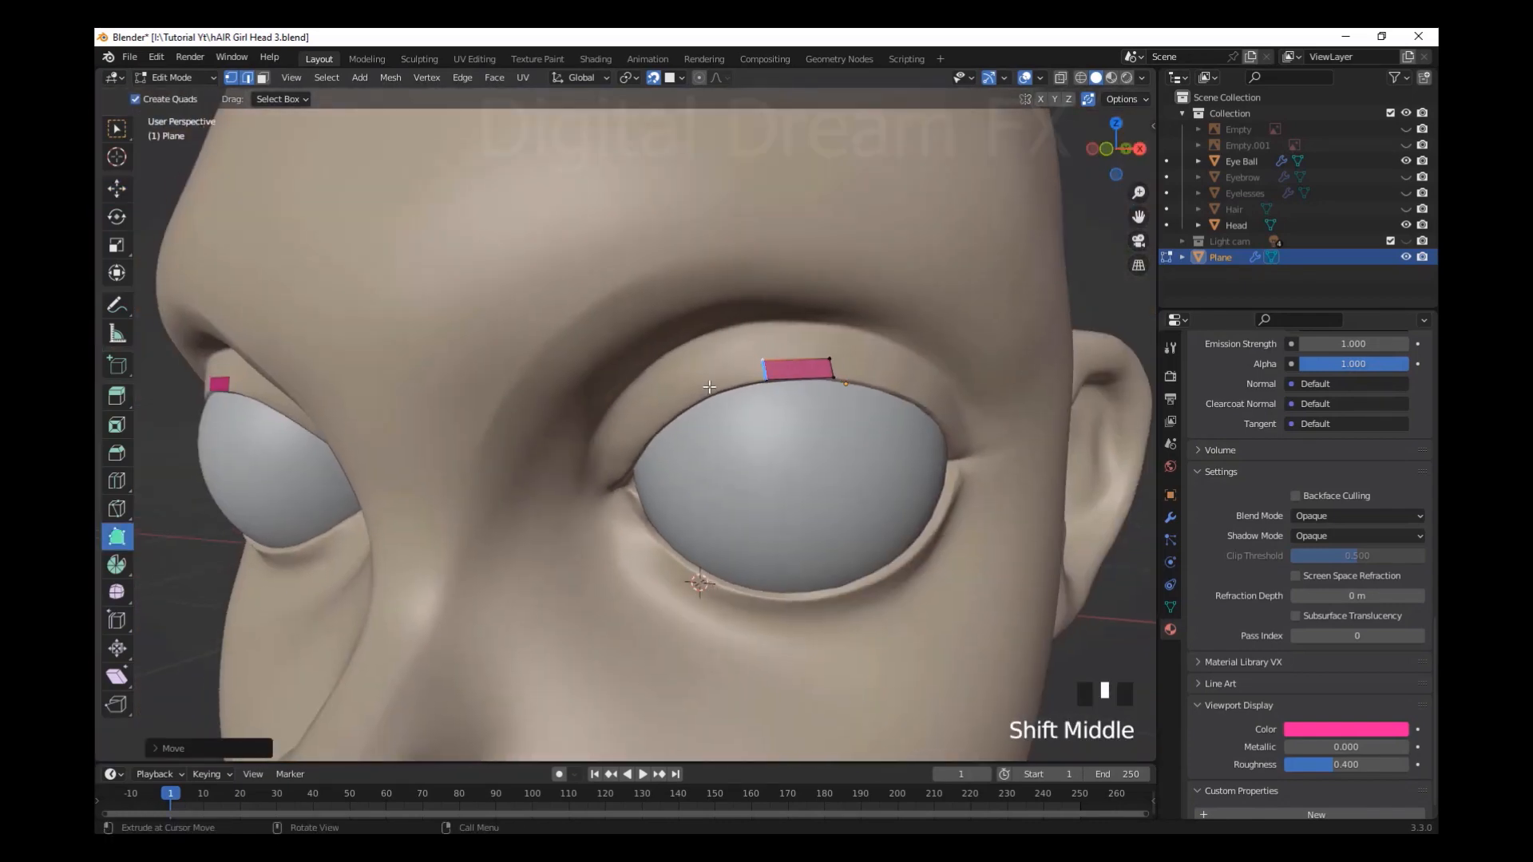
{"action": "left_click_drag", "start_coordinate": [765, 371], "coordinate": [618, 484]}
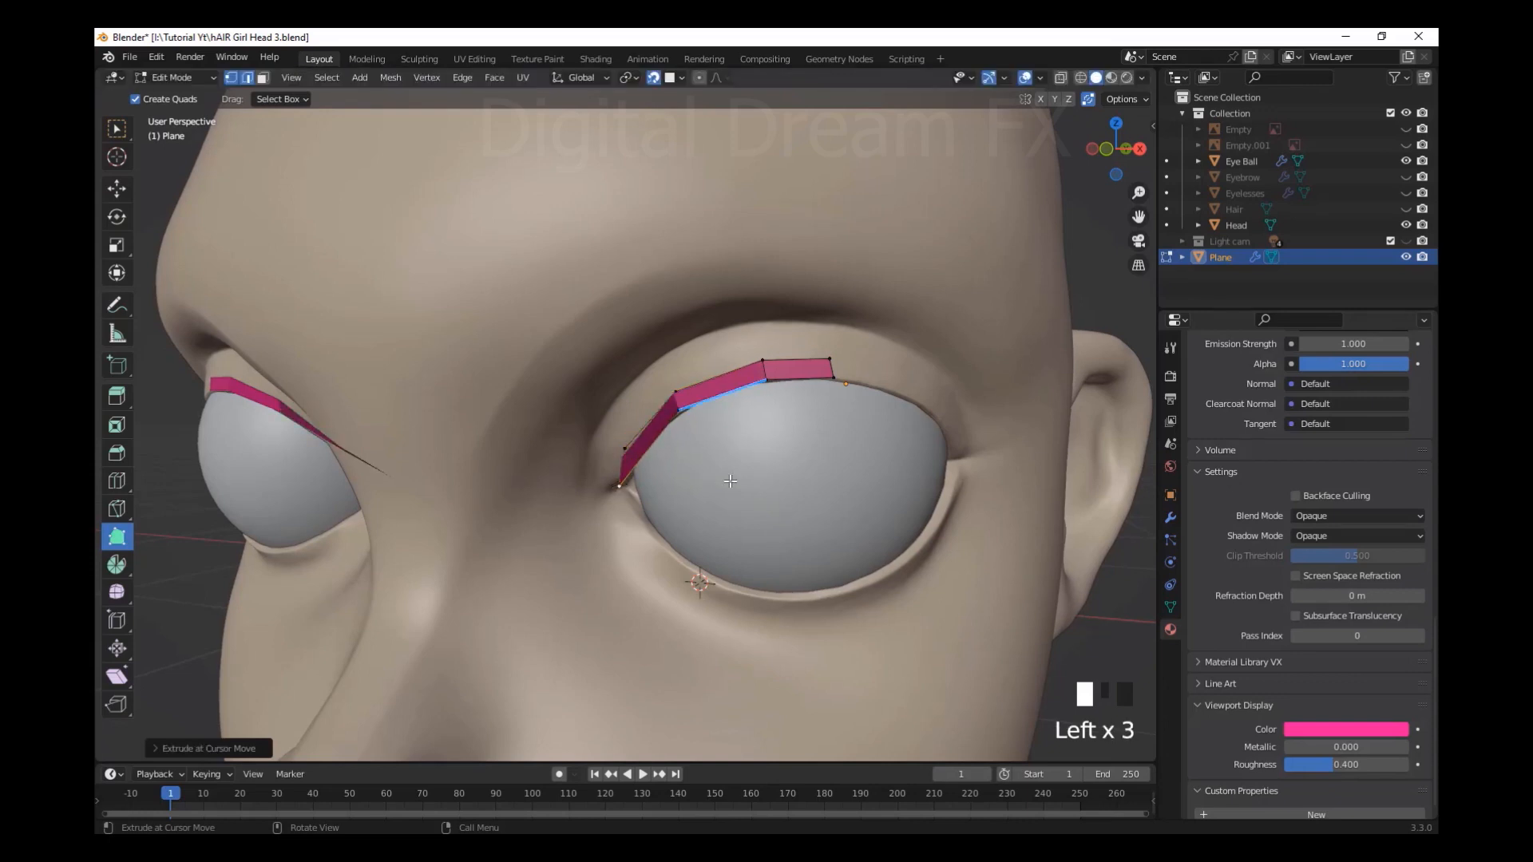
Adjust the vertices of the two inner faces so they follow the upper lid's edge
{"action": "scroll", "coordinate": [726, 484], "scroll_direction": "up", "scroll_amount": 4}
{"action": "middle_click_drag", "start_coordinate": [726, 484], "coordinate": [805, 372], "text": "shift"}
{"action": "left_click_drag", "start_coordinate": [708, 345], "coordinate": [712, 432]}
{"action": "scroll", "coordinate": [794, 406], "scroll_direction": "down", "scroll_amount": 3}
{"action": "middle_click_drag", "start_coordinate": [794, 406], "coordinate": [720, 467], "text": "shift"}
{"action": "left_click_drag", "start_coordinate": [650, 372], "coordinate": [653, 398]}
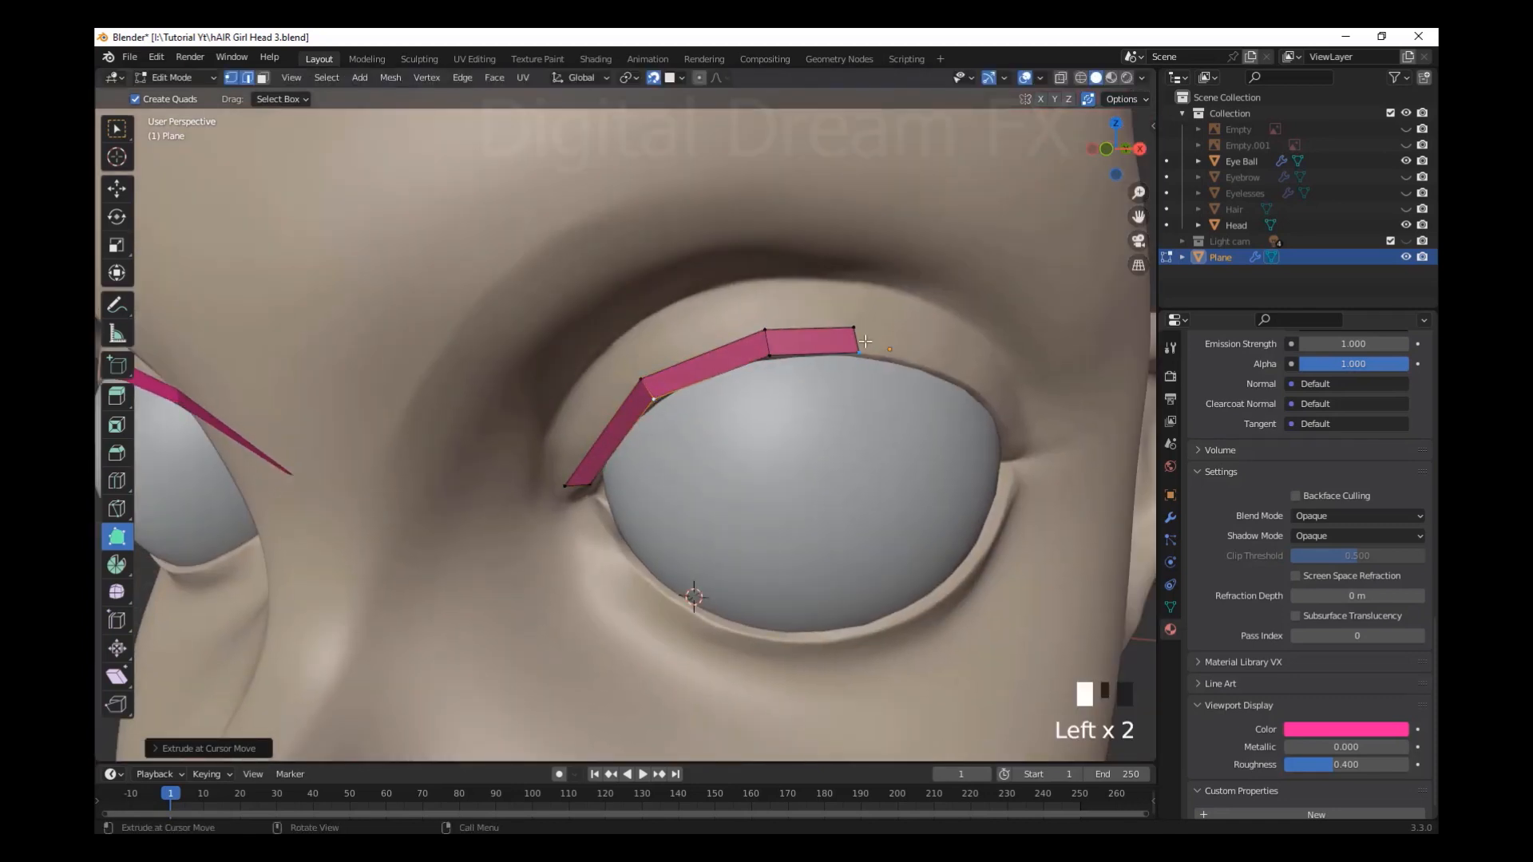
Extrude one face from the strip's outer end along the upper lid and adjust its end
{"action": "left_click_drag", "start_coordinate": [854, 331], "coordinate": [962, 364]}
{"action": "scroll", "coordinate": [958, 399], "scroll_direction": "down", "scroll_amount": 3}
{"action": "middle_click_drag", "start_coordinate": [949, 447], "coordinate": [809, 570], "text": "shift"}
{"action": "scroll", "coordinate": [919, 431], "scroll_direction": "up", "scroll_amount": 2}
{"action": "left_click", "coordinate": [687, 363]}
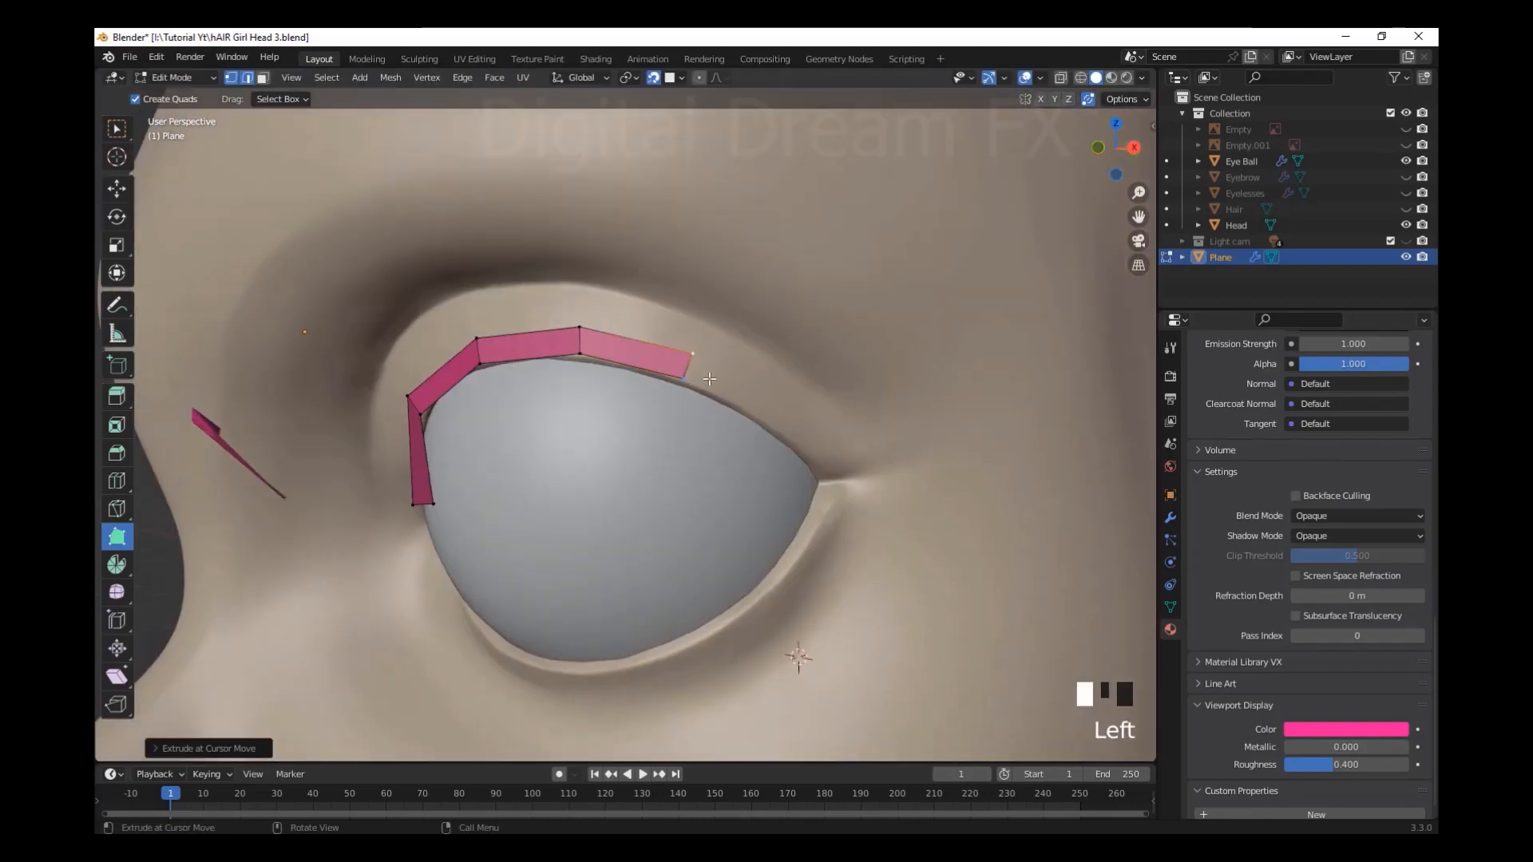
Extend the upper lid strip with two more faces down to the outer eye corner
{"action": "left_click_drag", "start_coordinate": [693, 355], "coordinate": [860, 470]}
{"action": "left_click_drag", "start_coordinate": [786, 433], "coordinate": [801, 404]}
{"action": "scroll", "coordinate": [862, 493], "scroll_direction": "down", "scroll_amount": 3}
{"action": "middle_click_drag", "start_coordinate": [862, 493], "coordinate": [958, 479]}
{"action": "scroll", "coordinate": [890, 431], "scroll_direction": "up", "scroll_amount": 4}
{"action": "middle_click_drag", "start_coordinate": [839, 423], "coordinate": [870, 387], "text": "shift"}
{"action": "scroll", "coordinate": [890, 407], "scroll_direction": "down", "scroll_amount": 3}
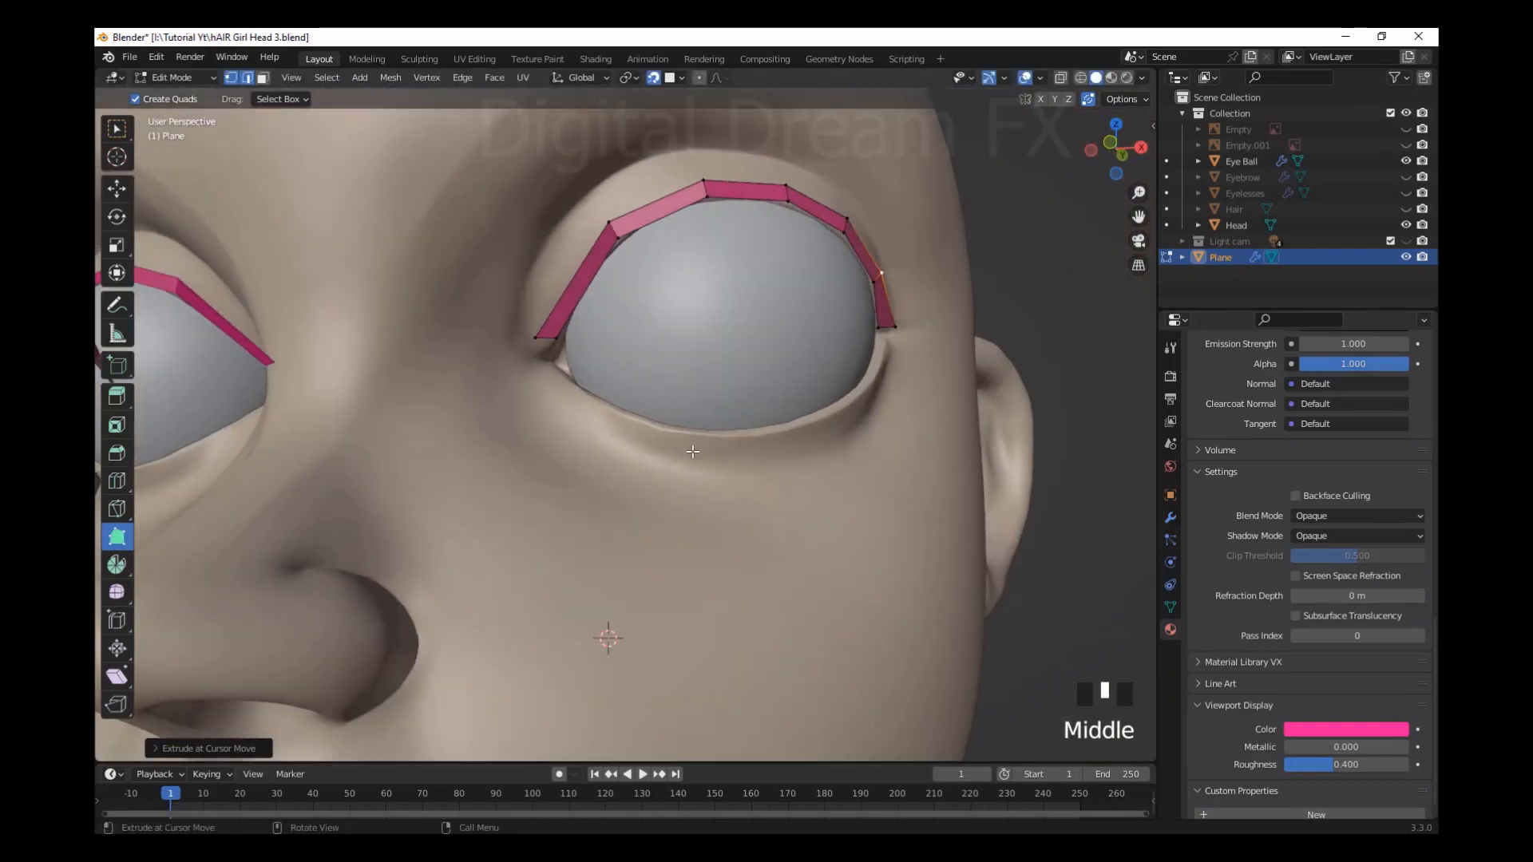
Extrude faces from the strip's inner end around the inner eye corner onto the lower lid
{"action": "scroll", "coordinate": [559, 320], "scroll_direction": "up", "scroll_amount": 3}
{"action": "middle_click_drag", "start_coordinate": [505, 278], "coordinate": [575, 352], "text": "shift"}
{"action": "left_click_drag", "start_coordinate": [575, 344], "coordinate": [677, 458]}
{"action": "scroll", "coordinate": [676, 458], "scroll_direction": "down", "scroll_amount": 2}
{"action": "scroll", "coordinate": [676, 457], "scroll_direction": "up", "scroll_amount": 3}
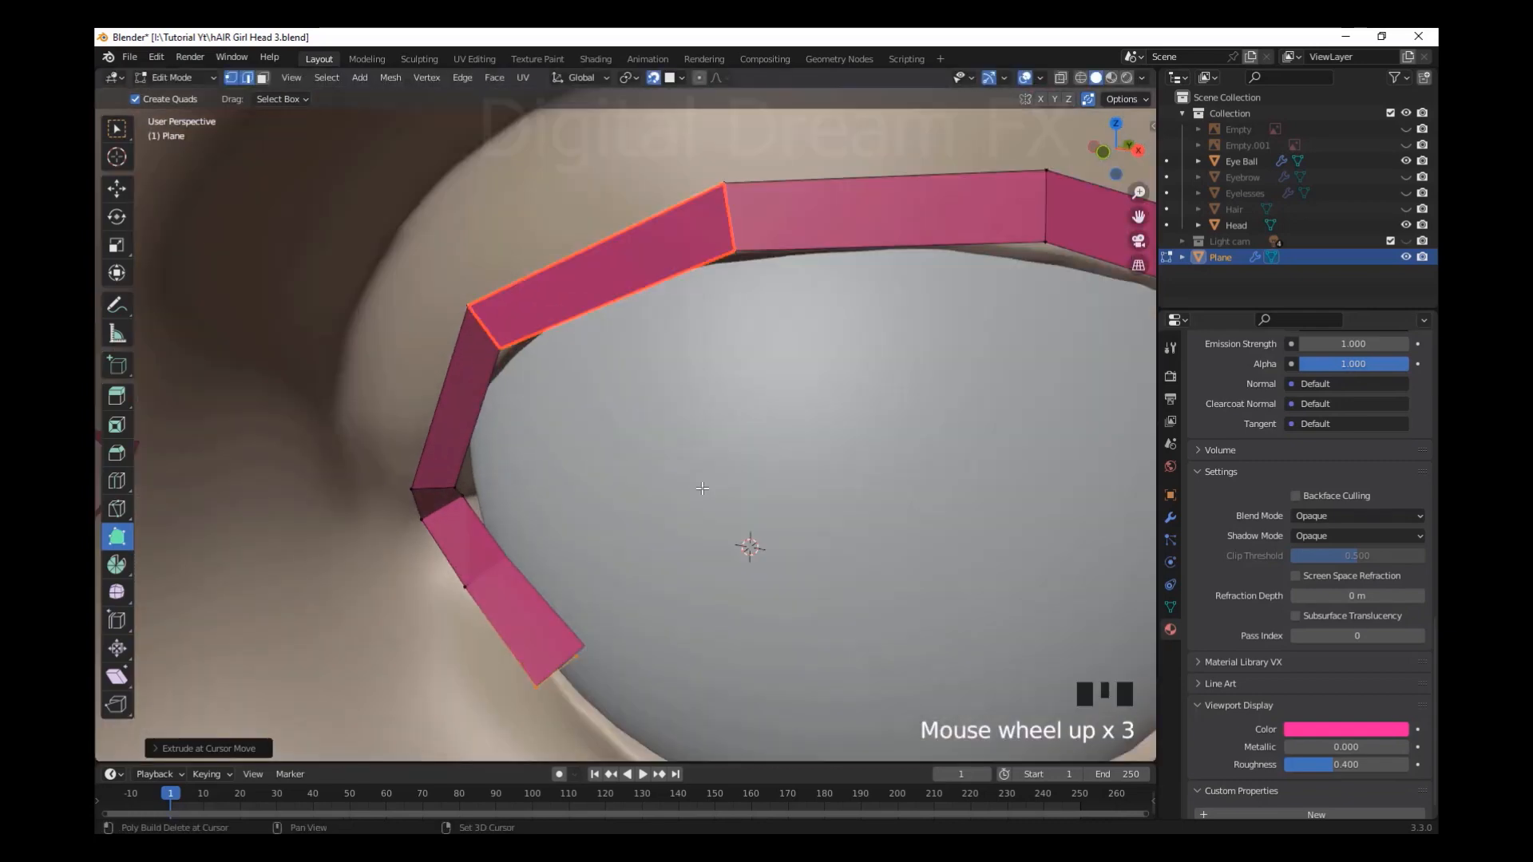
Reposition the vertices around the inner eye corner to even out the faces along the lid
{"action": "middle_click_drag", "start_coordinate": [575, 395], "coordinate": [640, 402], "text": "shift"}
{"action": "left_click", "coordinate": [613, 375]}
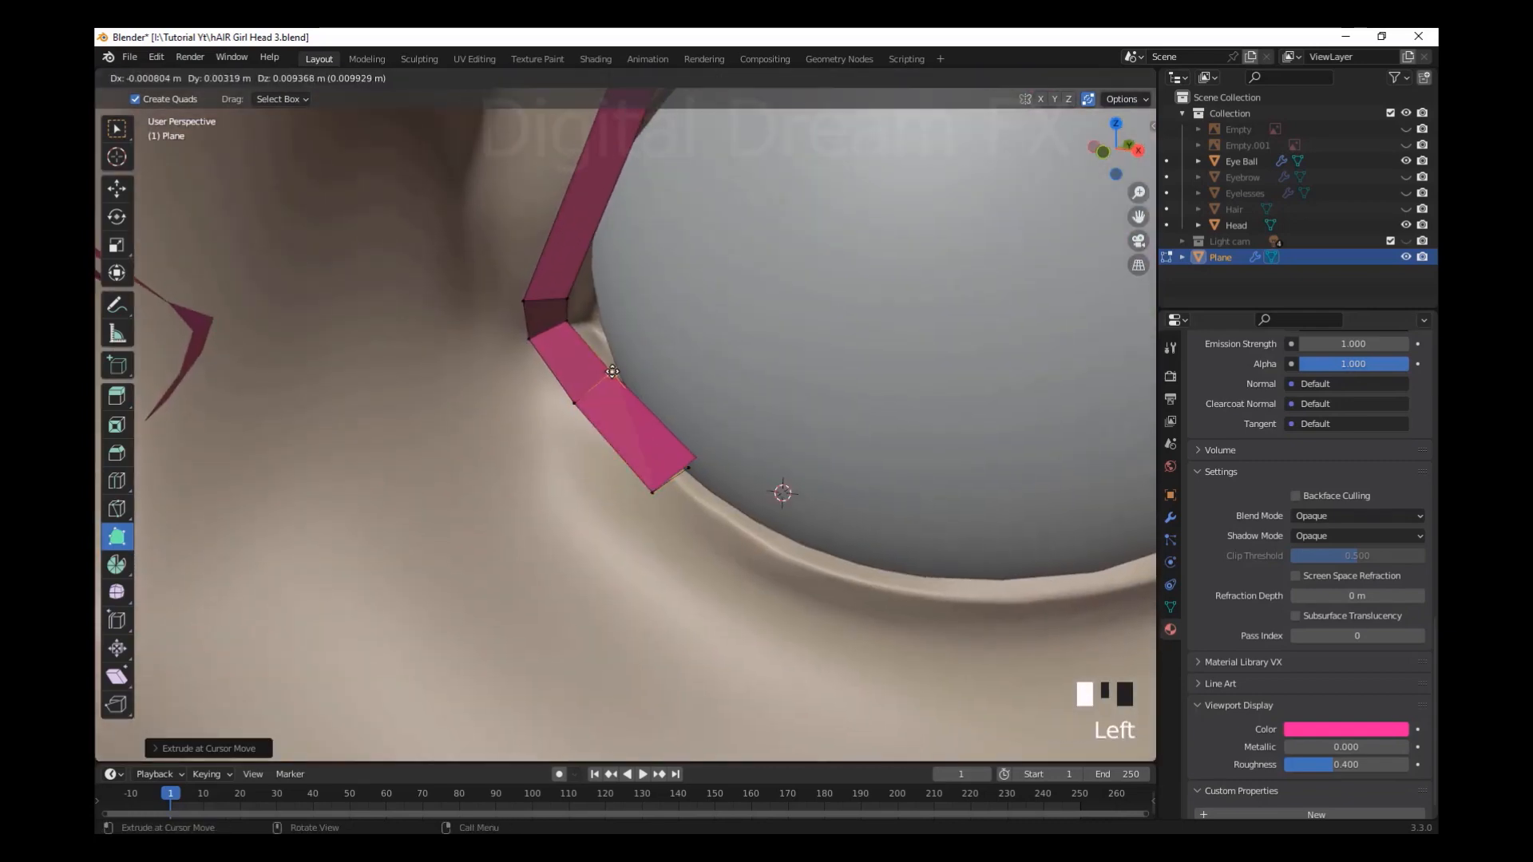
{"action": "left_click", "coordinate": [574, 325]}
{"action": "left_click_drag", "start_coordinate": [564, 297], "coordinate": [575, 295]}
{"action": "left_click_drag", "start_coordinate": [524, 300], "coordinate": [546, 334]}
{"action": "left_click_drag", "start_coordinate": [574, 403], "coordinate": [577, 397]}
{"action": "left_click_drag", "start_coordinate": [688, 468], "coordinate": [647, 481]}
{"action": "left_click_drag", "start_coordinate": [577, 397], "coordinate": [586, 385]}
{"action": "scroll", "coordinate": [735, 471], "scroll_direction": "down", "scroll_amount": 3}
Extrude two more faces along the lower lid's edge to below the middle of the eye
{"action": "middle_click_drag", "start_coordinate": [735, 472], "coordinate": [561, 439]}
{"action": "scroll", "coordinate": [780, 455], "scroll_direction": "up", "scroll_amount": 2}
{"action": "scroll", "coordinate": [667, 442], "scroll_direction": "up", "scroll_amount": 3}
{"action": "left_click_drag", "start_coordinate": [540, 379], "coordinate": [657, 447]}
{"action": "left_click_drag", "start_coordinate": [631, 468], "coordinate": [816, 472]}
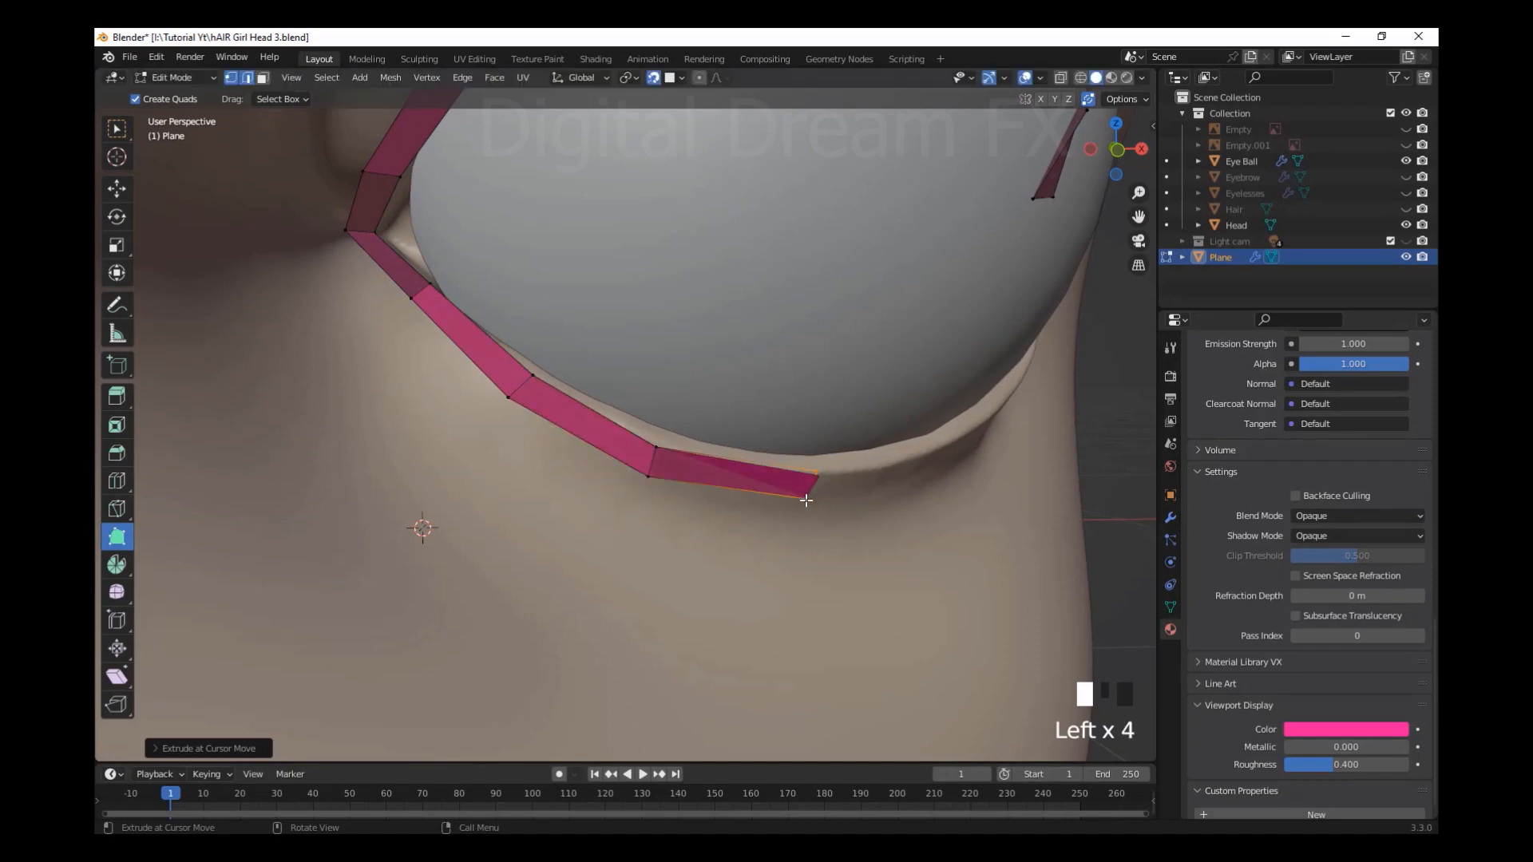
Extend the lower lid strip with more faces up towards the outer eye corner and adjust their vertices
{"action": "scroll", "coordinate": [806, 501], "scroll_direction": "down", "scroll_amount": 6}
{"action": "middle_click_drag", "start_coordinate": [806, 501], "coordinate": [726, 534]}
{"action": "scroll", "coordinate": [671, 487], "scroll_direction": "up", "scroll_amount": 4}
{"action": "middle_click_drag", "start_coordinate": [650, 482], "coordinate": [662, 480]}
{"action": "left_click_drag", "start_coordinate": [604, 447], "coordinate": [841, 293]}
{"action": "middle_click_drag", "start_coordinate": [841, 293], "coordinate": [671, 383], "text": "shift"}
{"action": "left_click_drag", "start_coordinate": [637, 407], "coordinate": [640, 367]}
{"action": "scroll", "coordinate": [769, 379], "scroll_direction": "up", "scroll_amount": 2}
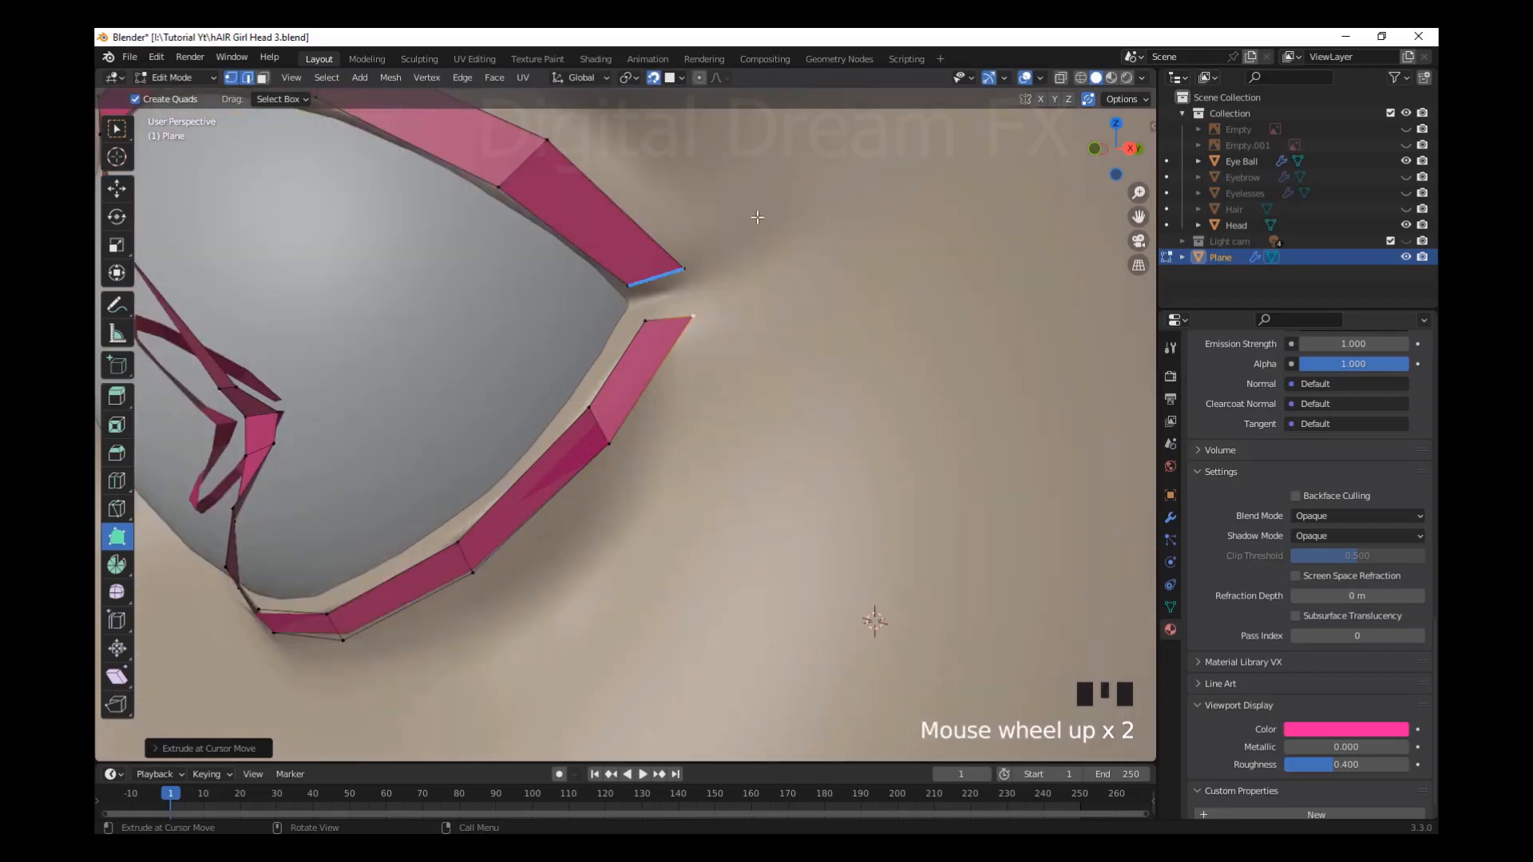
Undo the trial edit at the outer eye corner and move the lower strip's end vertices up to the upper strip's end
{"action": "left_click_drag", "start_coordinate": [757, 217], "coordinate": [698, 299]}
{"action": "middle_click_drag", "start_coordinate": [766, 315], "coordinate": [822, 359], "text": "shift"}
{"action": "key", "text": "ctrl+z"}
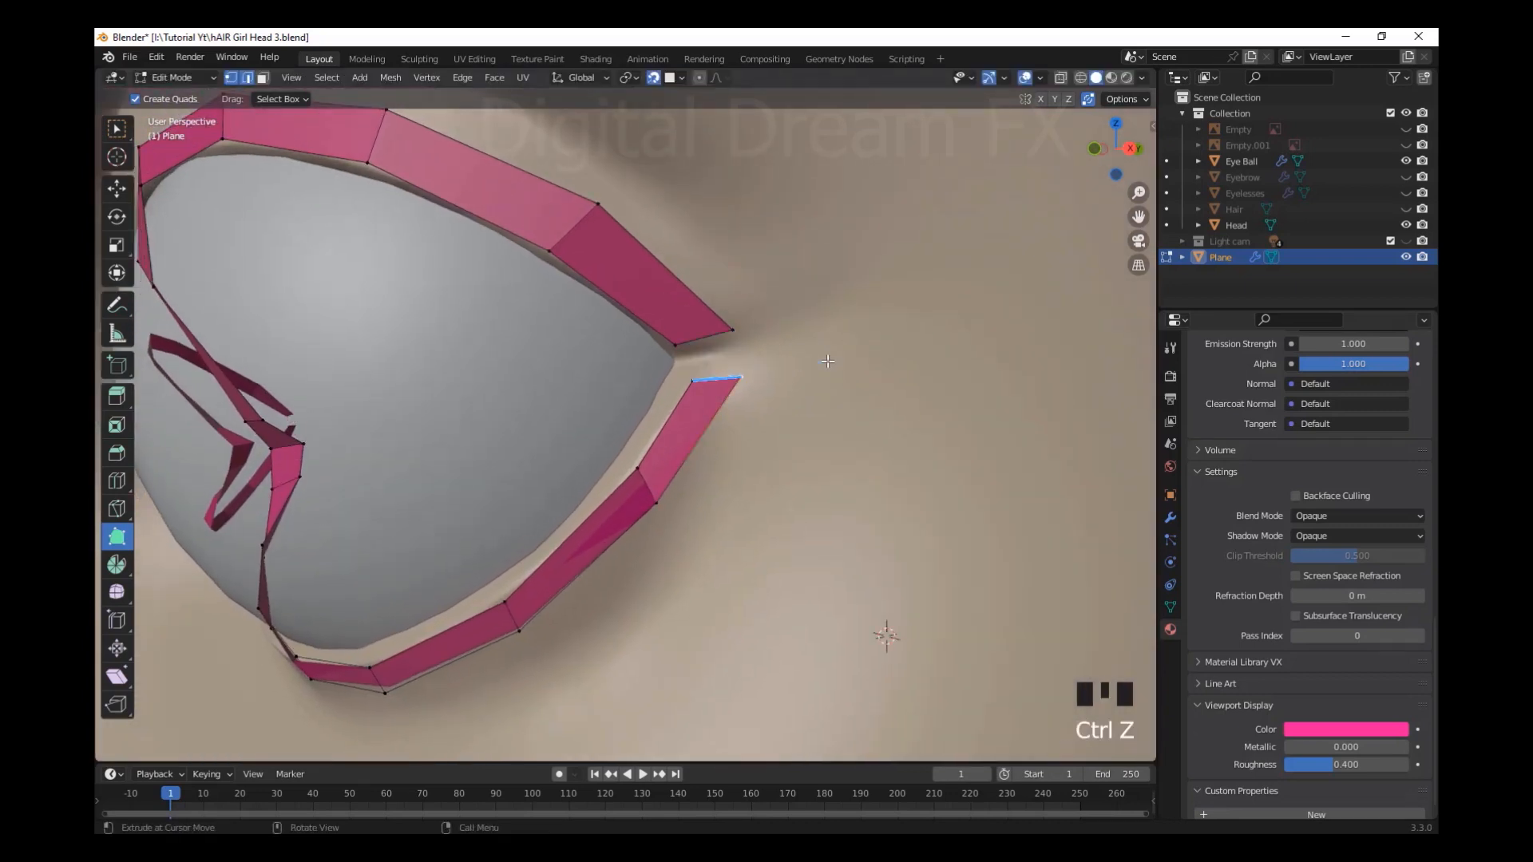
{"action": "left_click_drag", "start_coordinate": [735, 381], "coordinate": [683, 362]}
{"action": "left_click", "coordinate": [723, 381]}
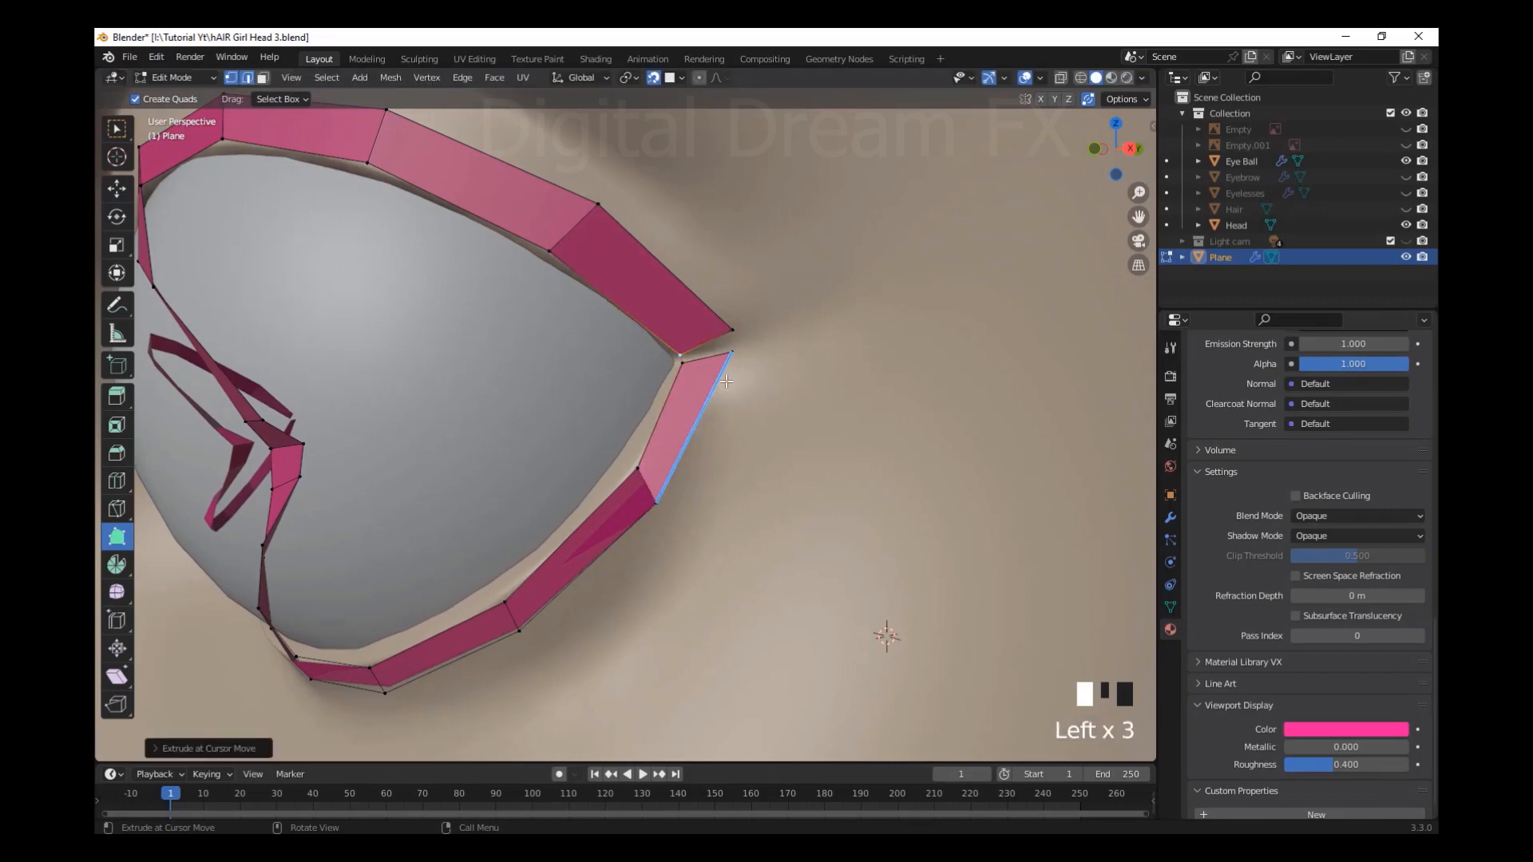
Show the active tool's settings with the Auto Merge options and widen them for reading
{"action": "key", "text": "n"}
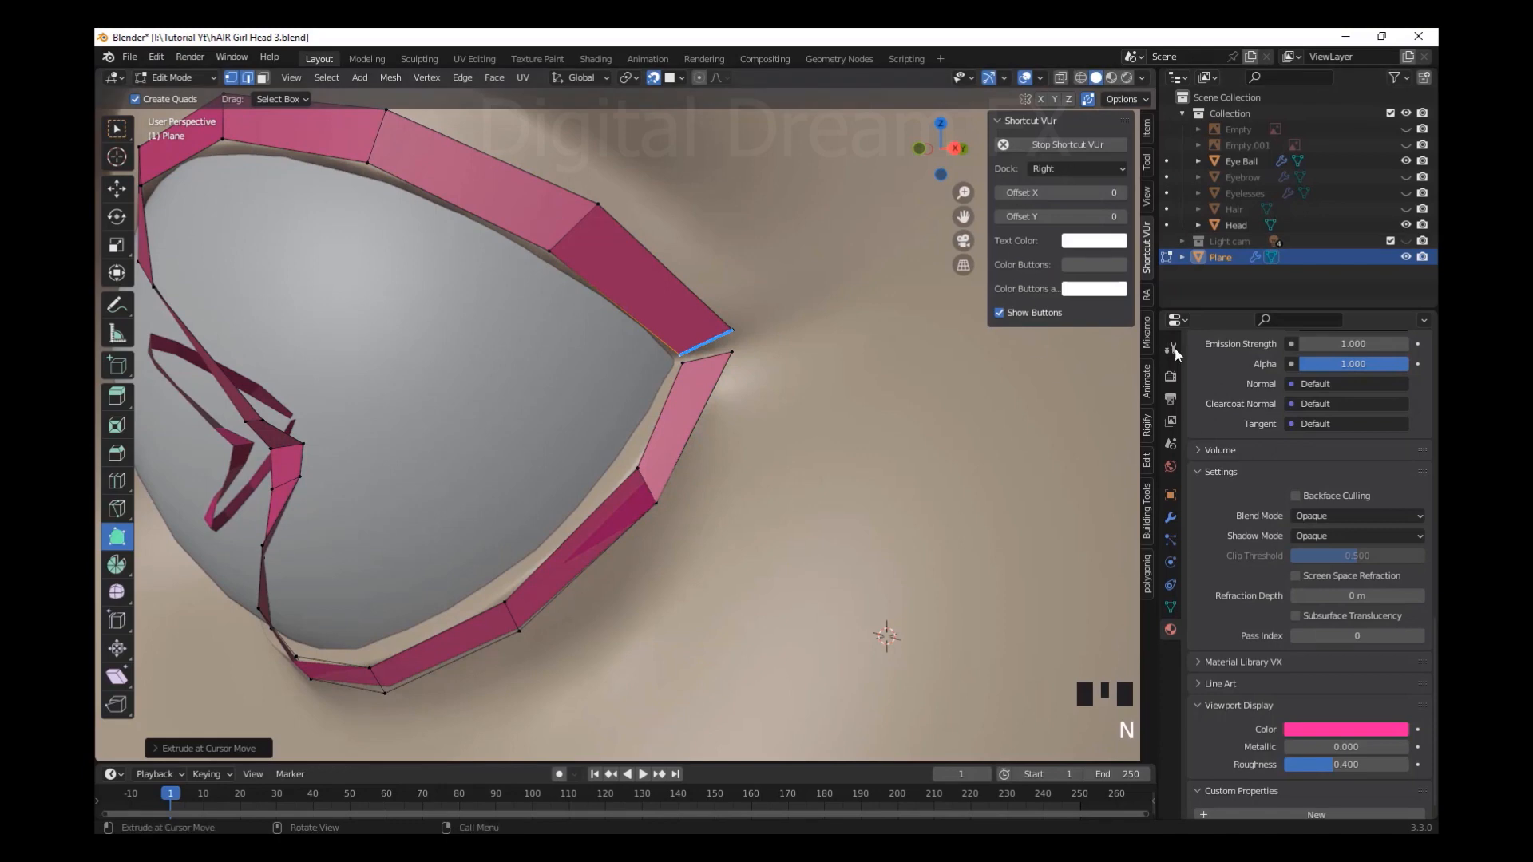
{"action": "left_click", "coordinate": [1147, 159]}
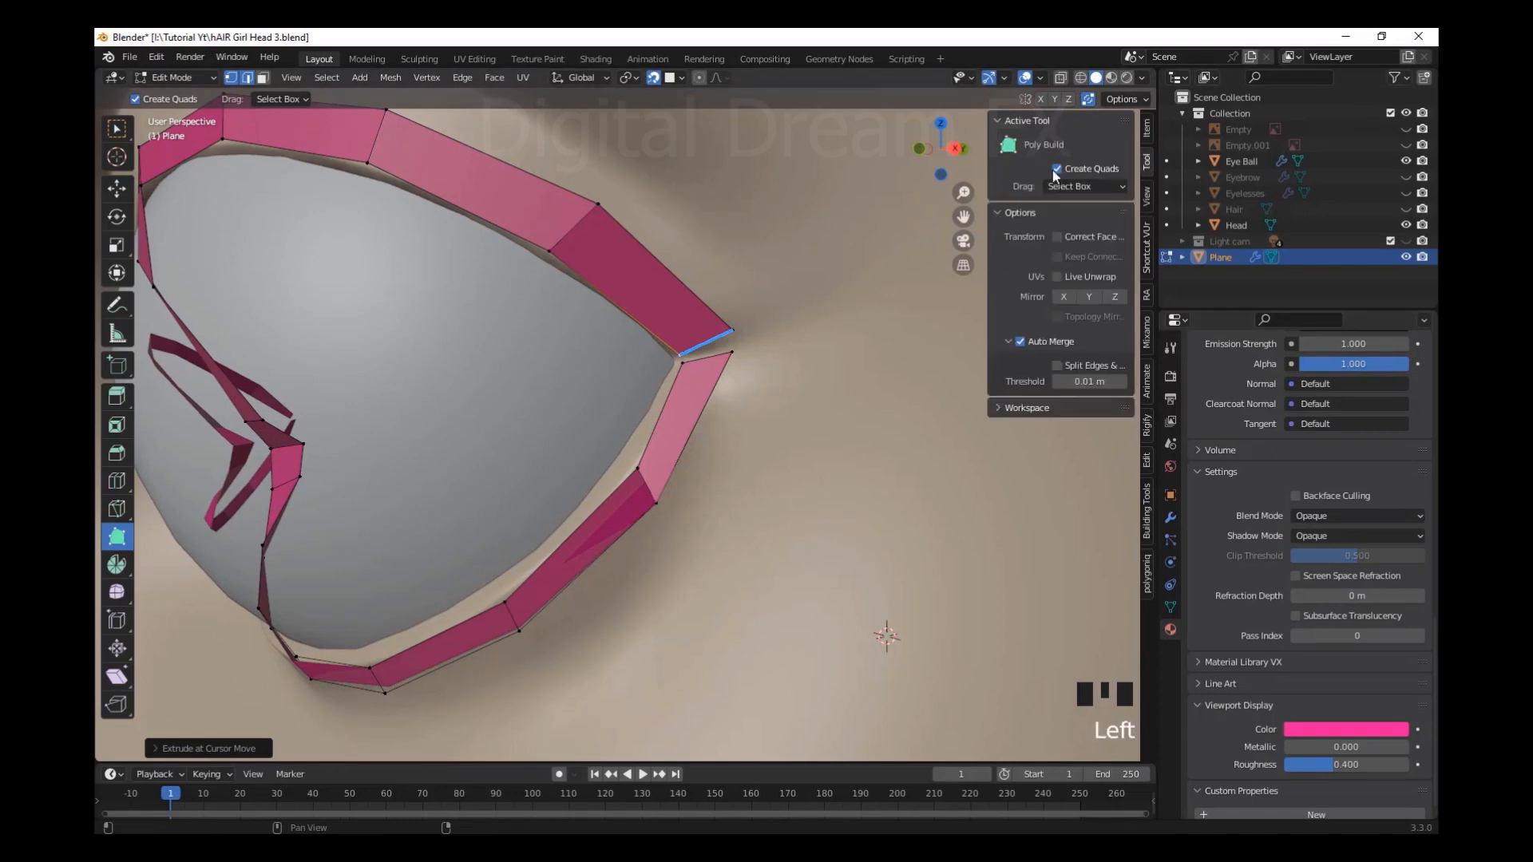
{"action": "left_click_drag", "start_coordinate": [988, 152], "coordinate": [934, 153]}
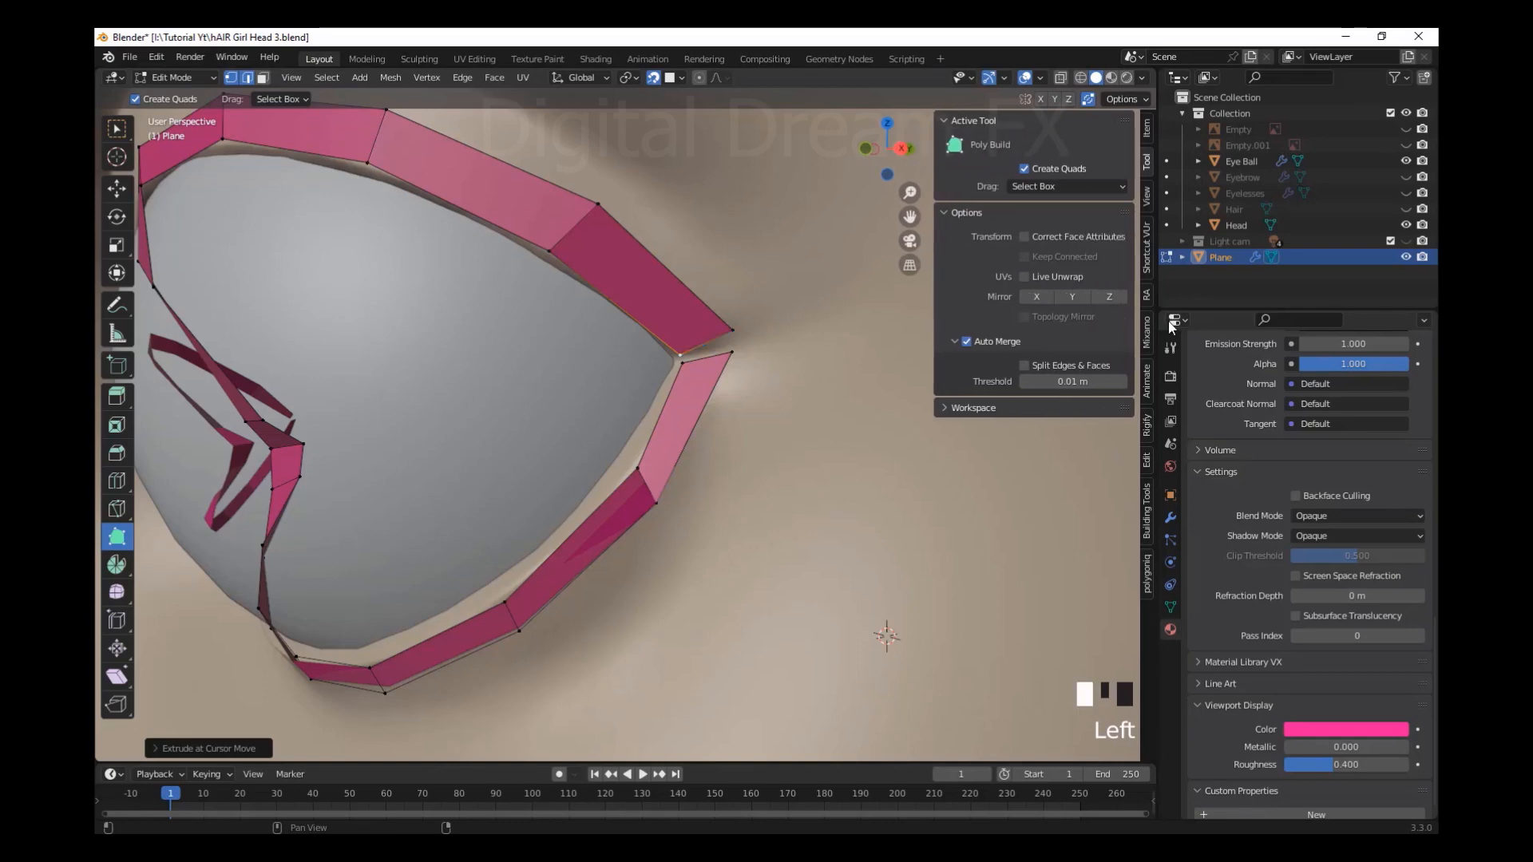
Toggle Auto Merge off and back on and open its merge threshold for editing
{"action": "left_click", "coordinate": [965, 342]}
{"action": "left_click", "coordinate": [966, 342]}
{"action": "left_click", "coordinate": [965, 341]}
{"action": "left_click", "coordinate": [965, 342]}
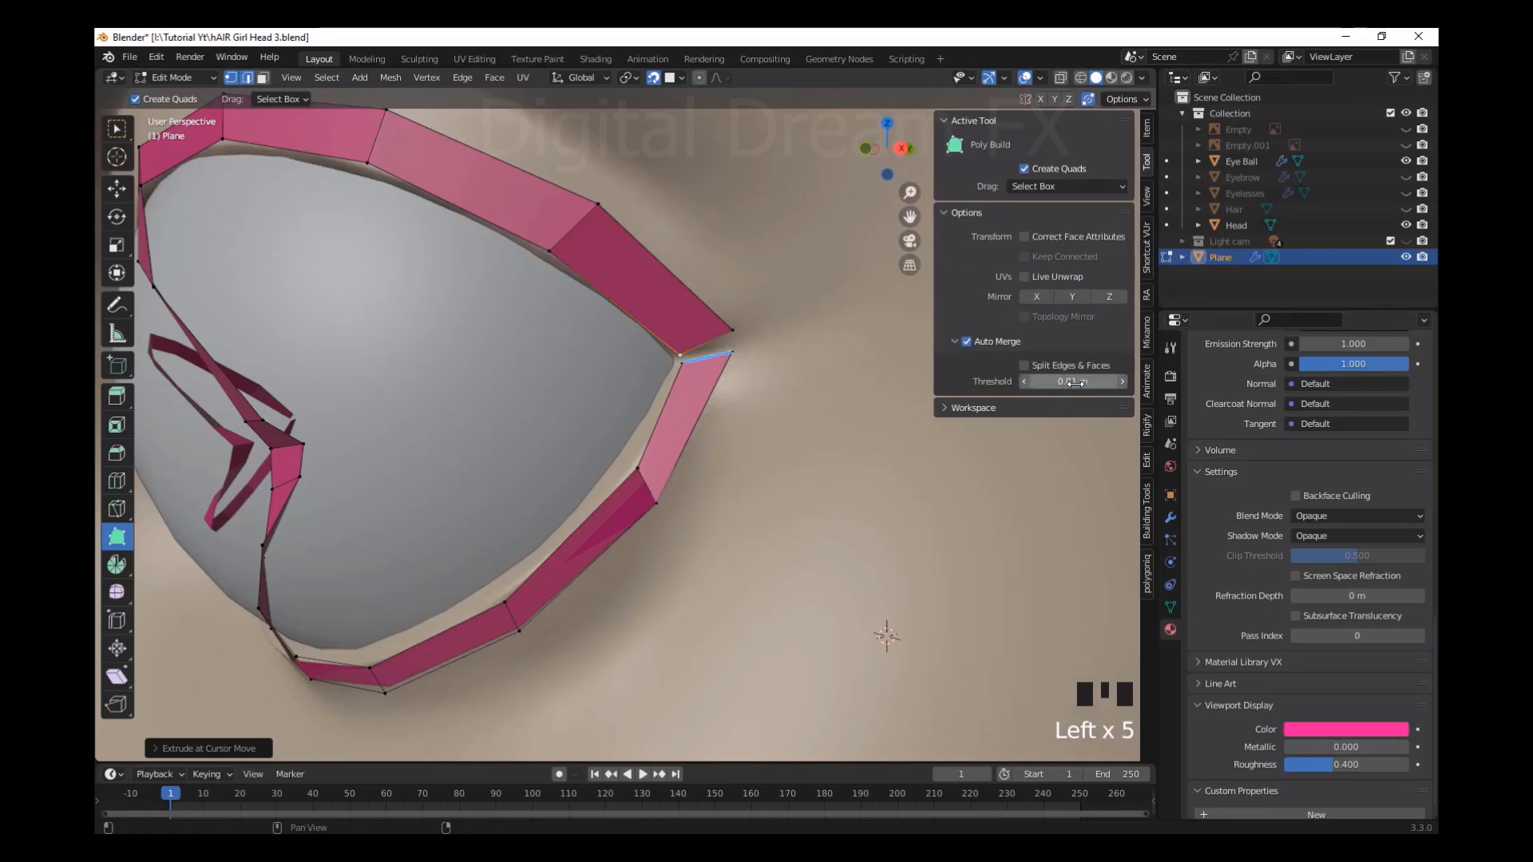
{"action": "left_click", "coordinate": [1079, 381]}
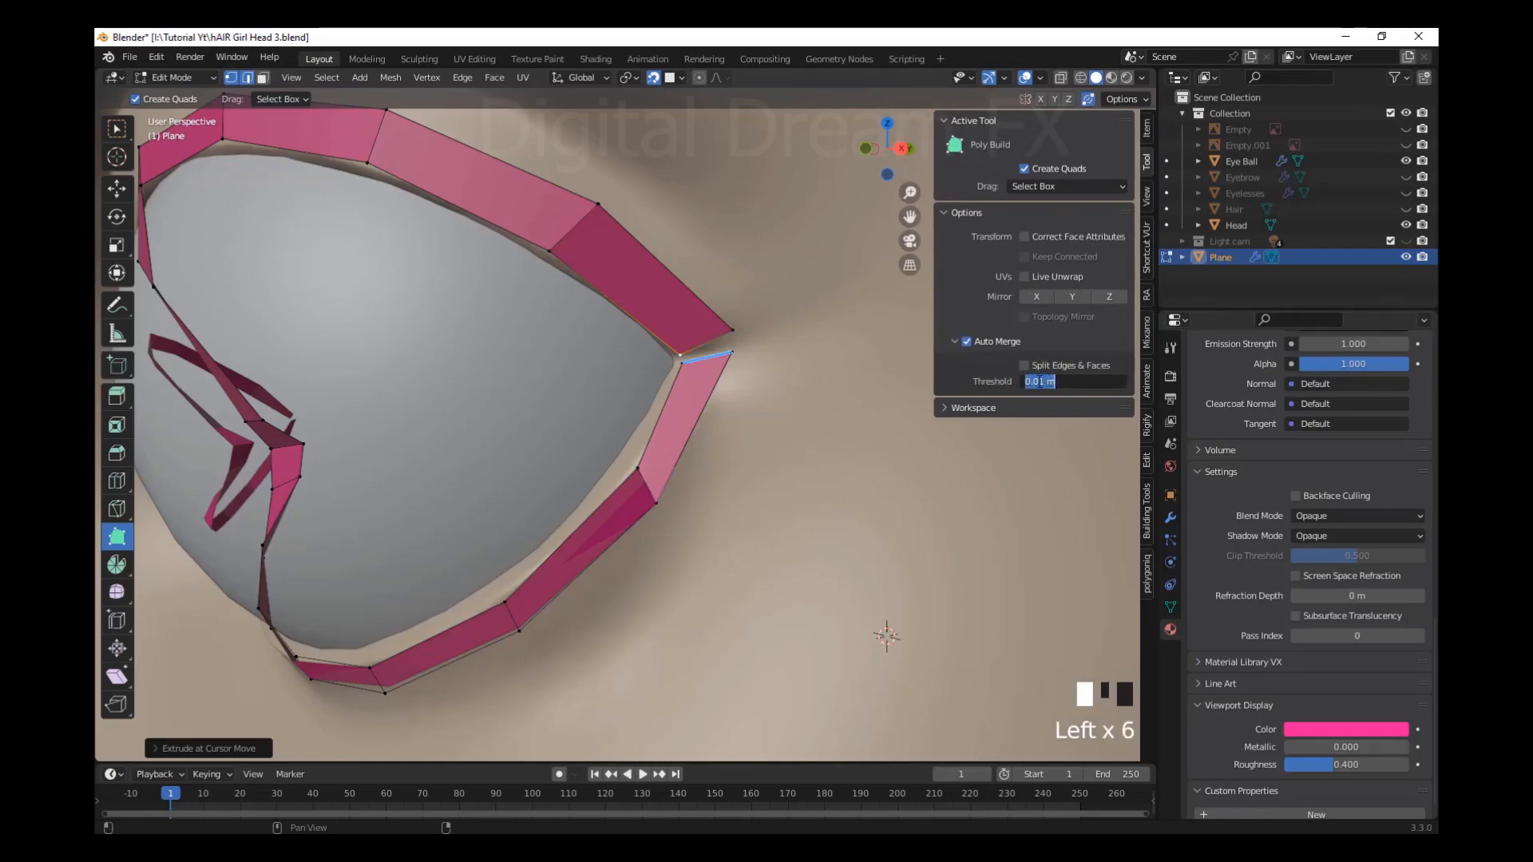
{"action": "left_click", "coordinate": [1039, 381]}
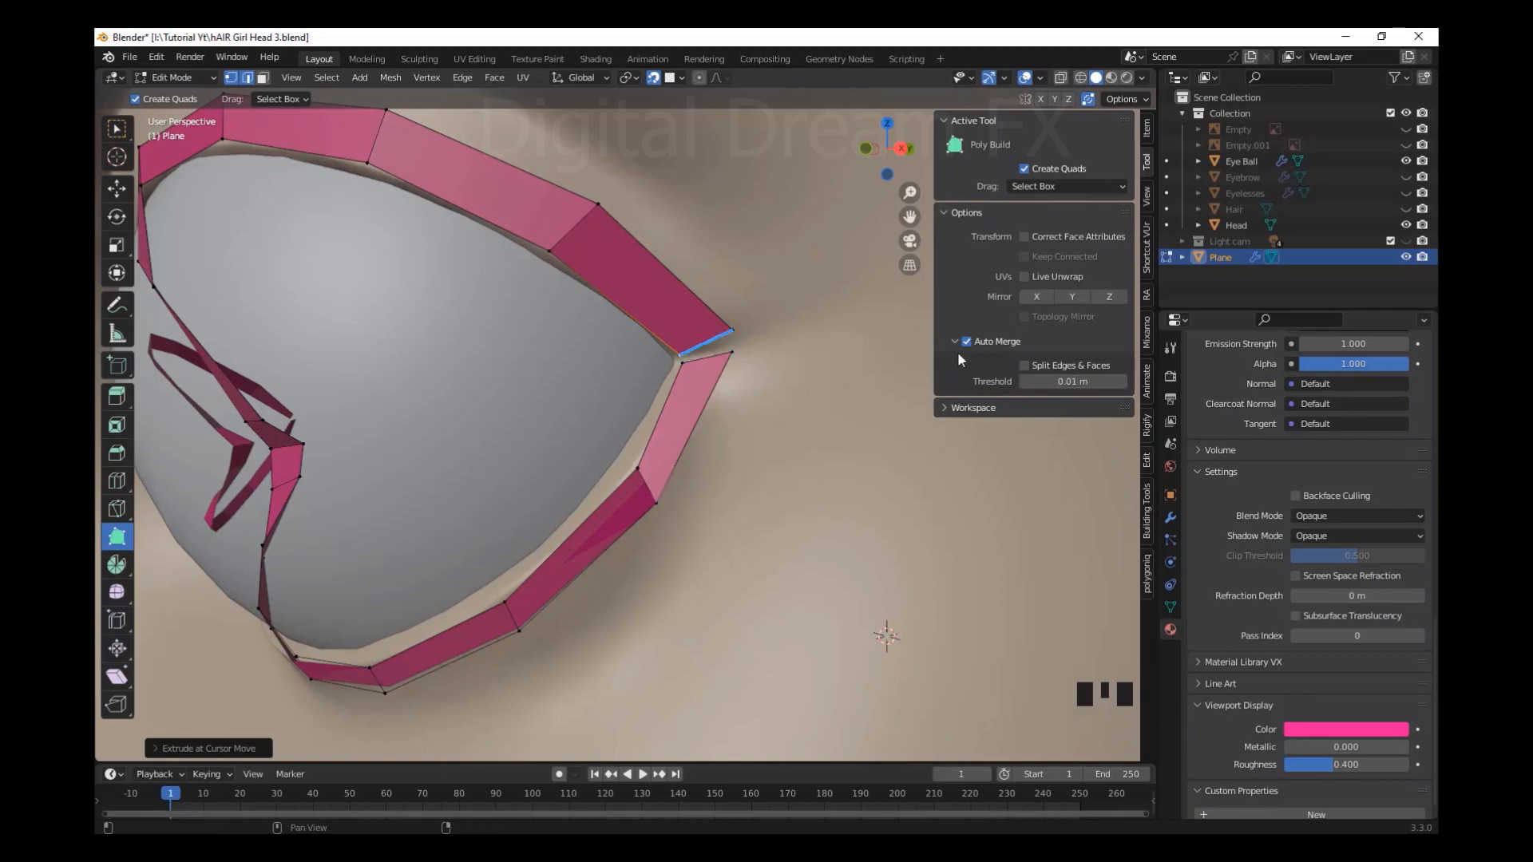
Hide the tool settings and merge the outer end vertices of the upper and lower lid strips at the outer eye corner
{"action": "key", "text": "n"}
{"action": "left_click_drag", "start_coordinate": [733, 330], "coordinate": [734, 329]}
{"action": "scroll", "coordinate": [815, 391], "scroll_direction": "up", "scroll_amount": 3}
{"action": "middle_click_drag", "start_coordinate": [979, 299], "coordinate": [911, 451], "text": "shift"}
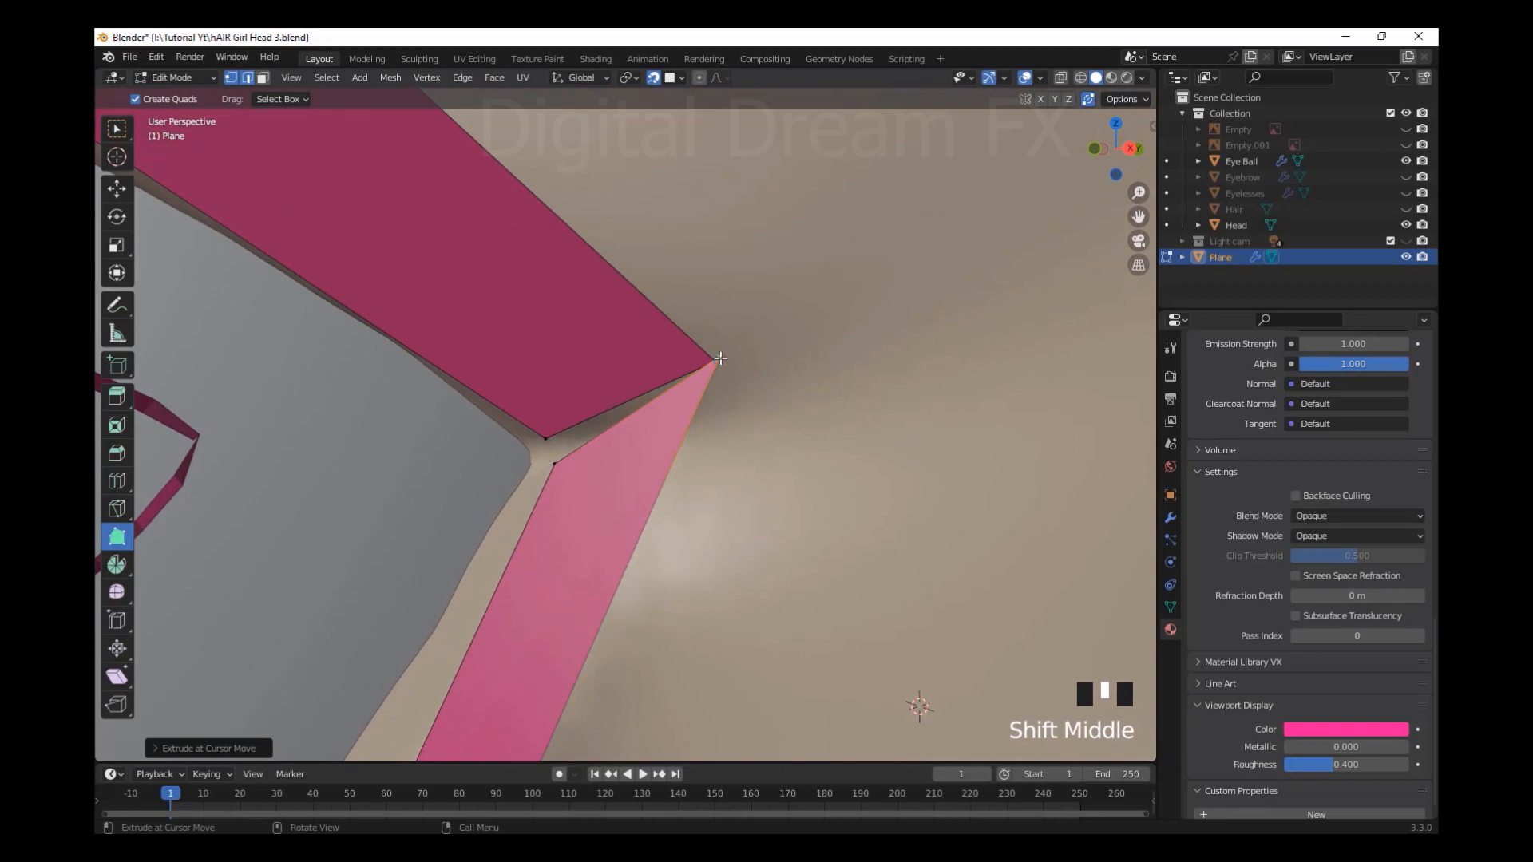
{"action": "left_click_drag", "start_coordinate": [720, 358], "coordinate": [710, 359]}
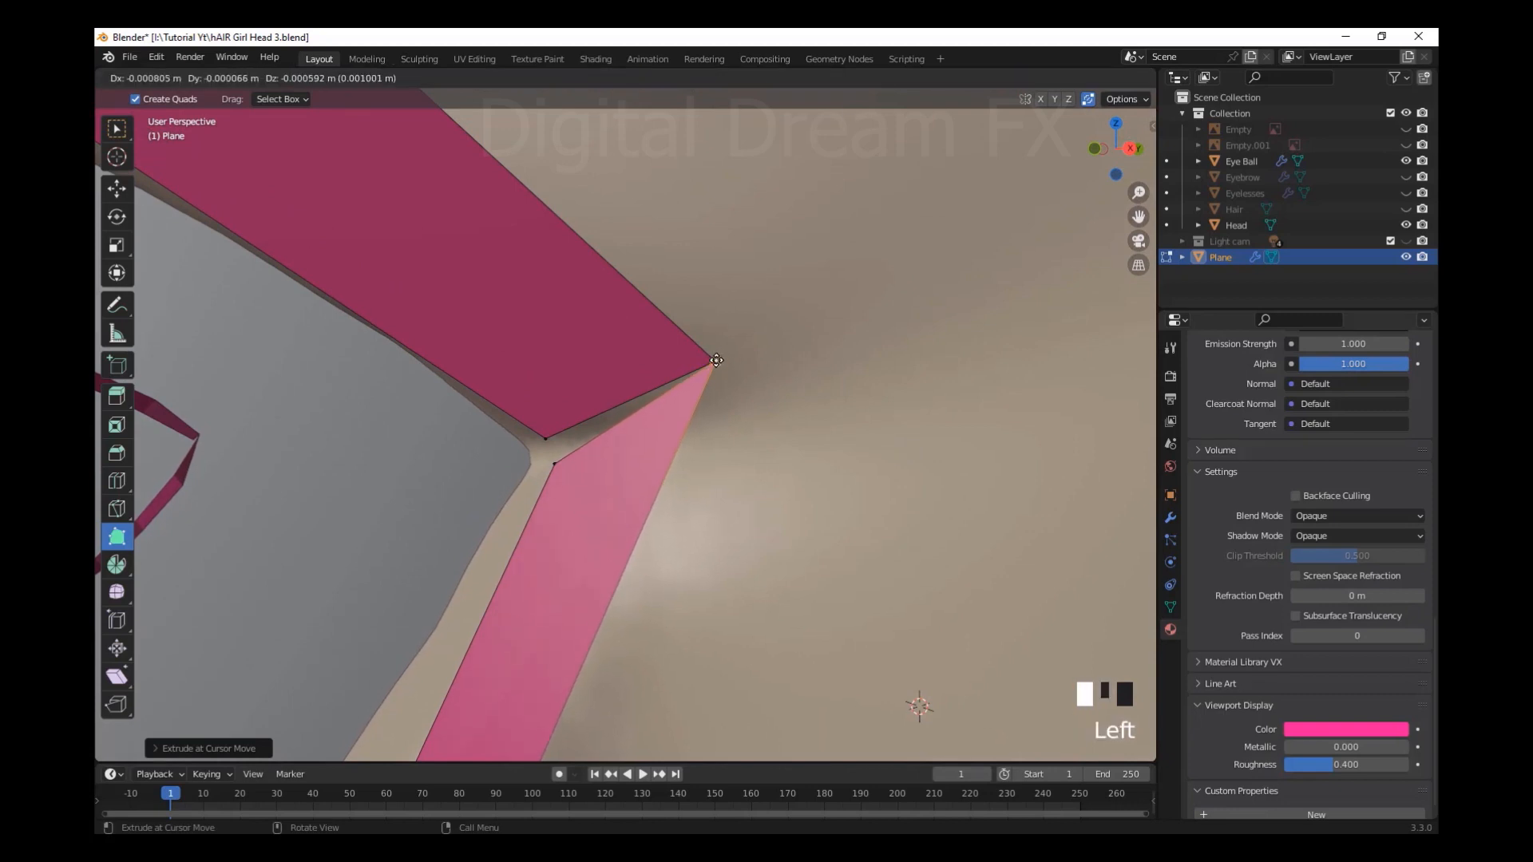
{"action": "scroll", "coordinate": [894, 394], "scroll_direction": "up", "scroll_amount": 2}
{"action": "scroll", "coordinate": [895, 394], "scroll_direction": "down", "scroll_amount": 1}
{"action": "middle_click_drag", "start_coordinate": [895, 393], "coordinate": [883, 415], "text": "shift"}
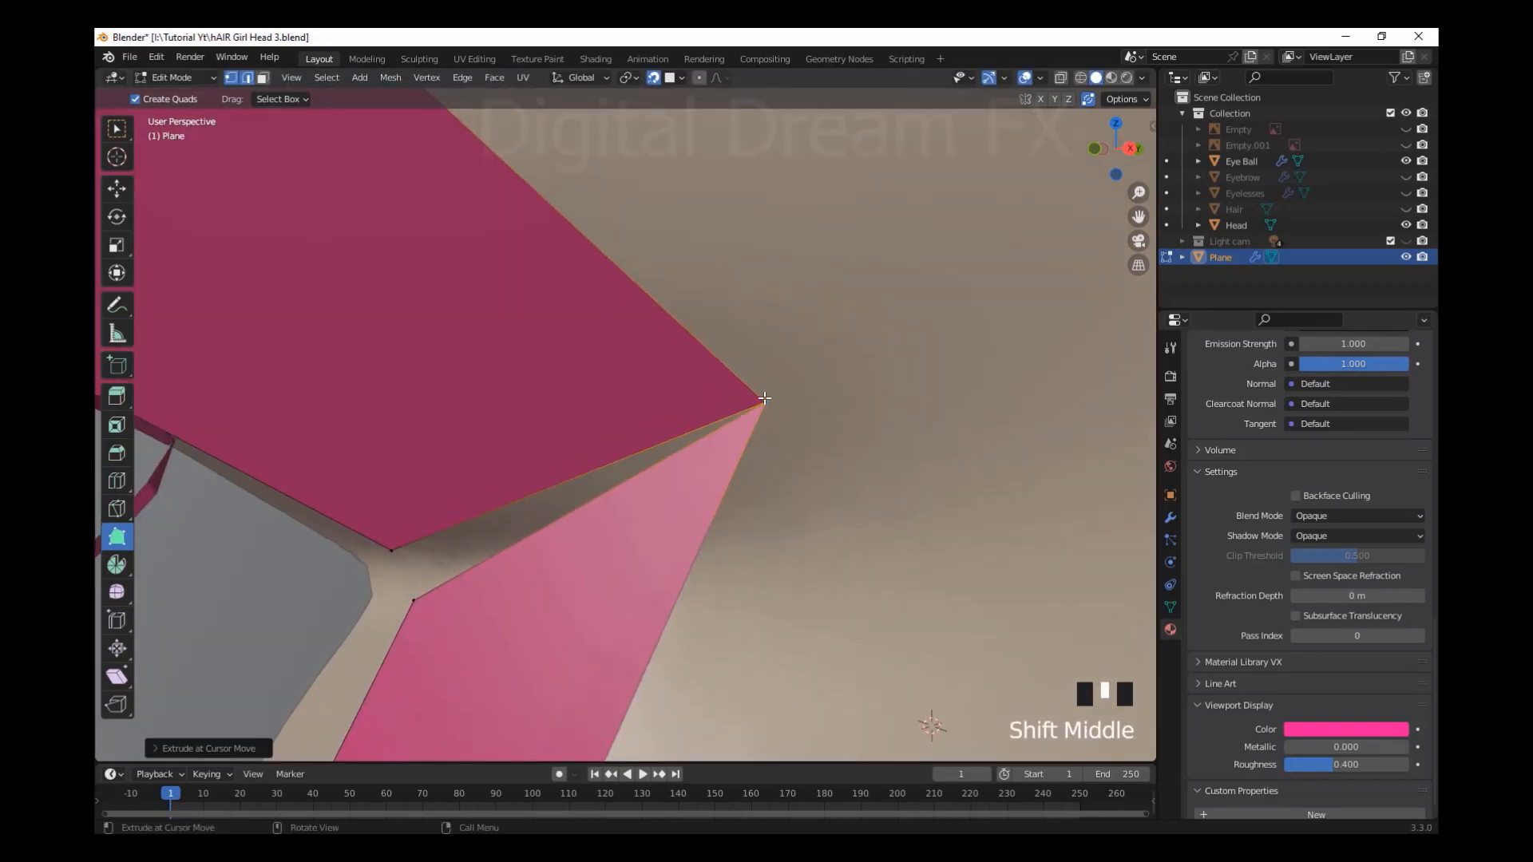
{"action": "left_click_drag", "start_coordinate": [765, 398], "coordinate": [749, 530]}
Merge the inner end vertices of the two lid strips to close the face loop around the eye
{"action": "middle_click_drag", "start_coordinate": [749, 530], "coordinate": [865, 386]}
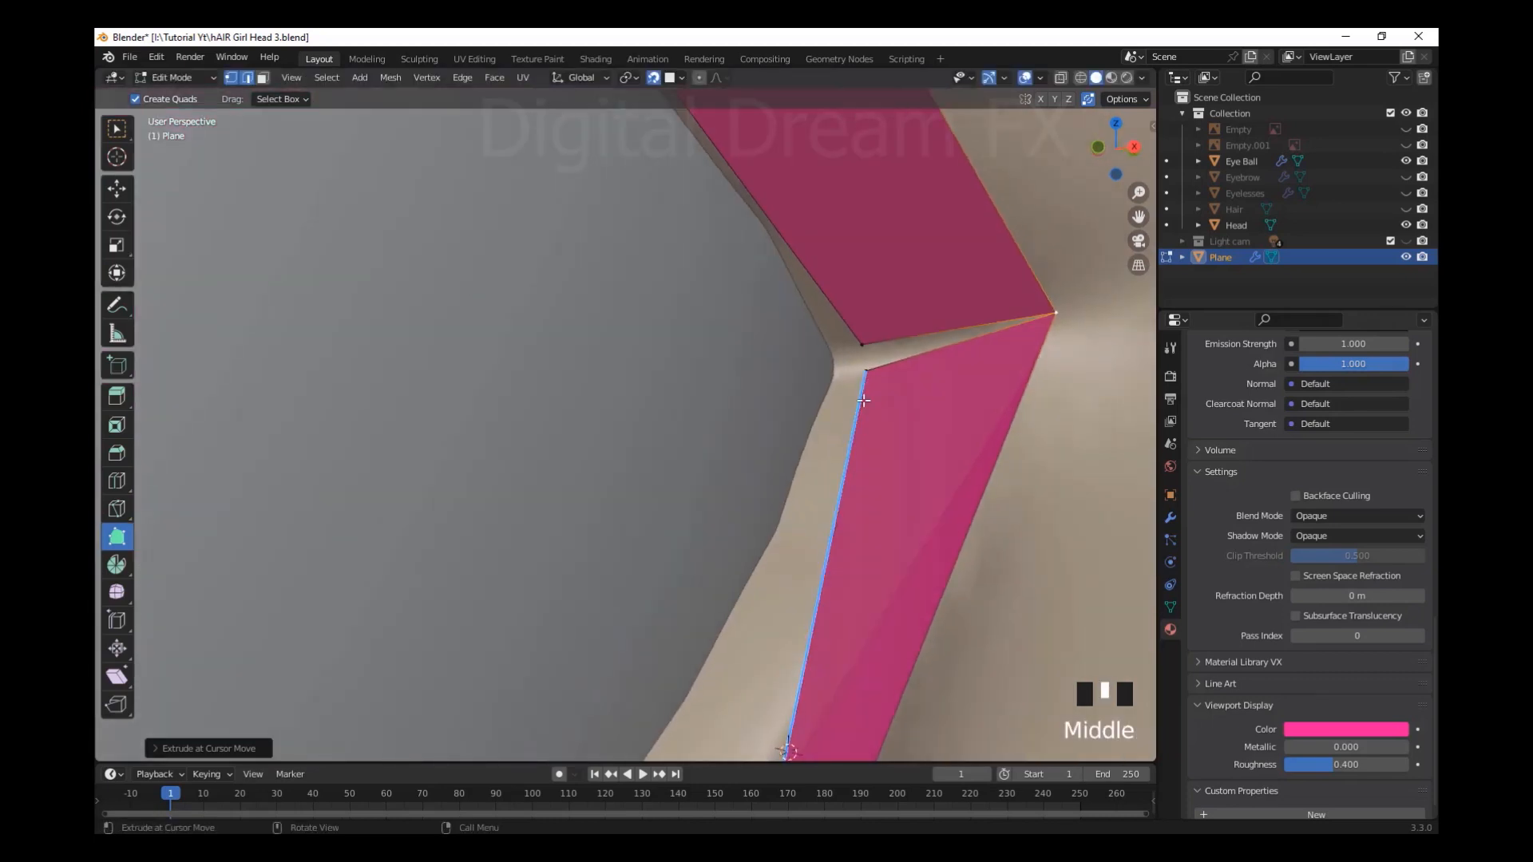
{"action": "left_click_drag", "start_coordinate": [847, 343], "coordinate": [863, 370]}
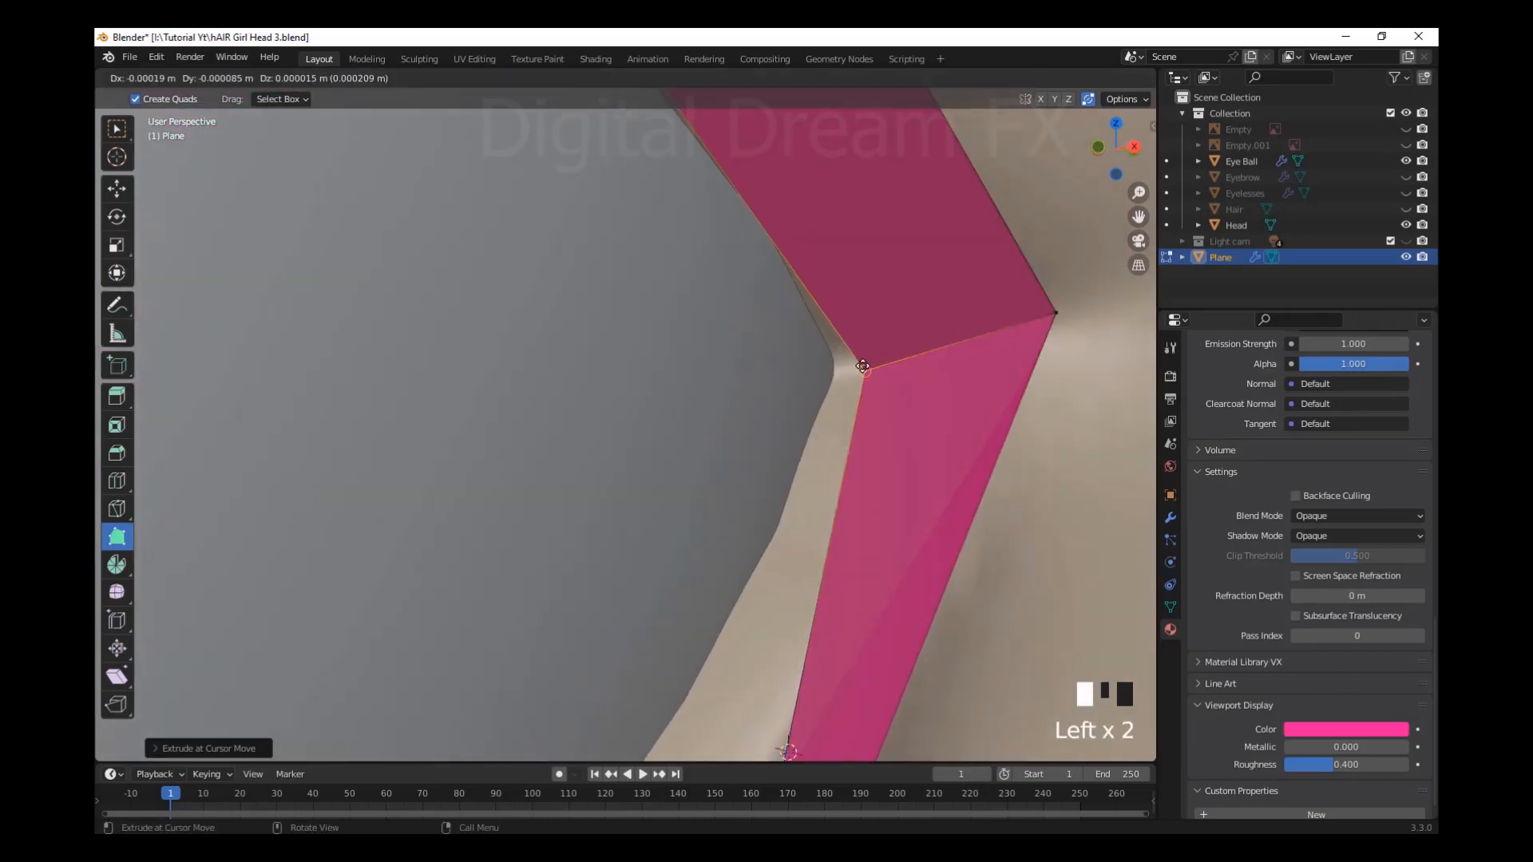
{"action": "scroll", "coordinate": [974, 383], "scroll_direction": "down", "scroll_amount": 4}
{"action": "middle_click_drag", "start_coordinate": [975, 383], "coordinate": [829, 412]}
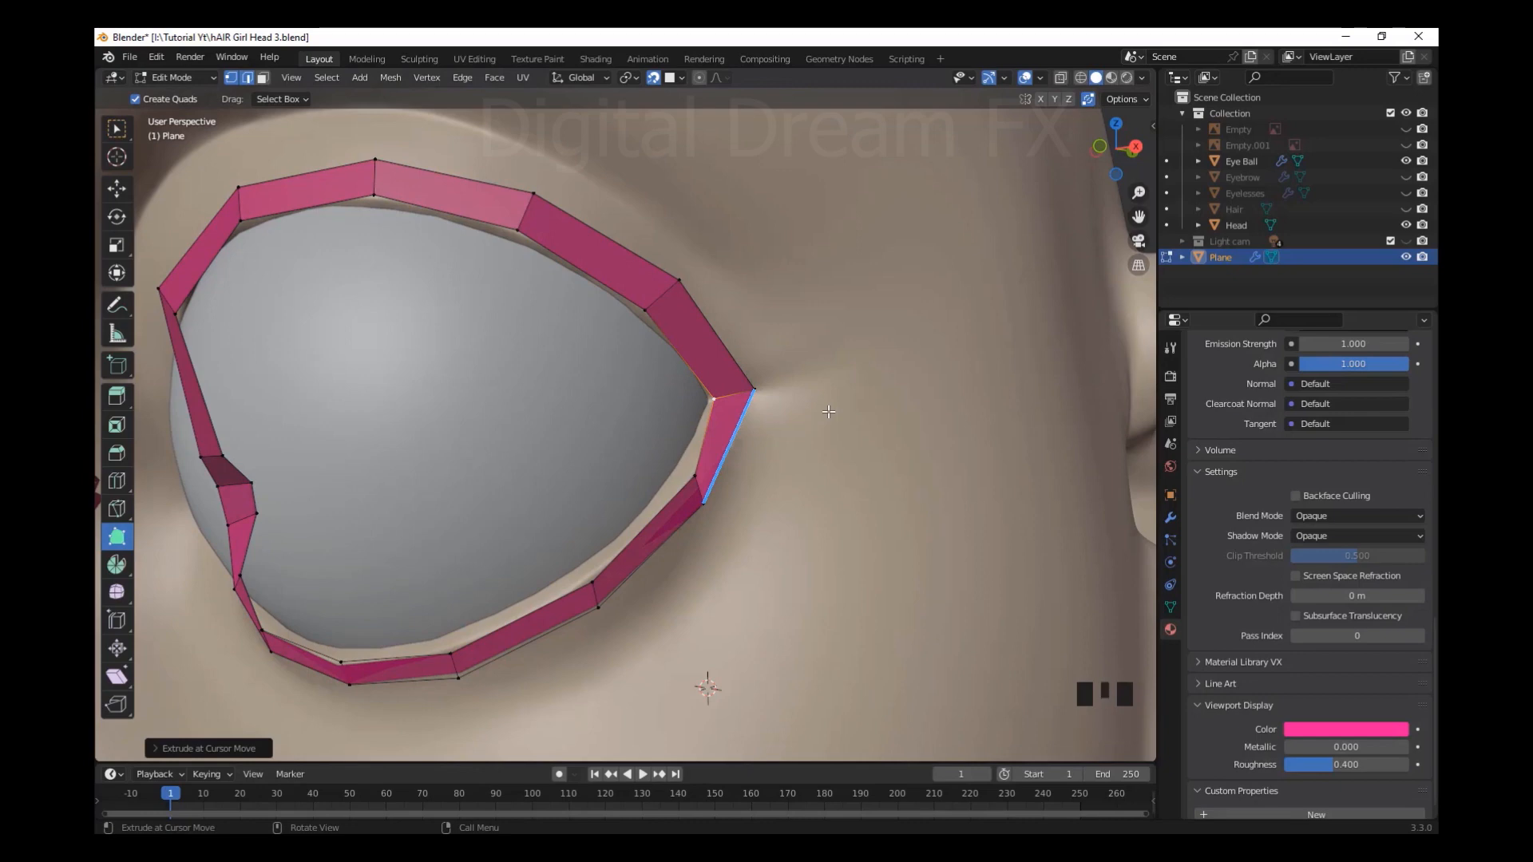
Move the vertices at the outer eye corner and along the adjoining lower lid strip to narrow it
{"action": "scroll", "coordinate": [828, 412], "scroll_direction": "down", "scroll_amount": 3}
{"action": "mouse_move", "coordinate": [828, 412]}
{"action": "middle_mouse_down"}
{"action": "mouse_move", "coordinate": [883, 387]}
{"action": "mouse_move", "coordinate": [817, 399]}
{"action": "middle_mouse_up"}
{"action": "scroll", "coordinate": [883, 386], "scroll_direction": "up", "scroll_amount": 6}
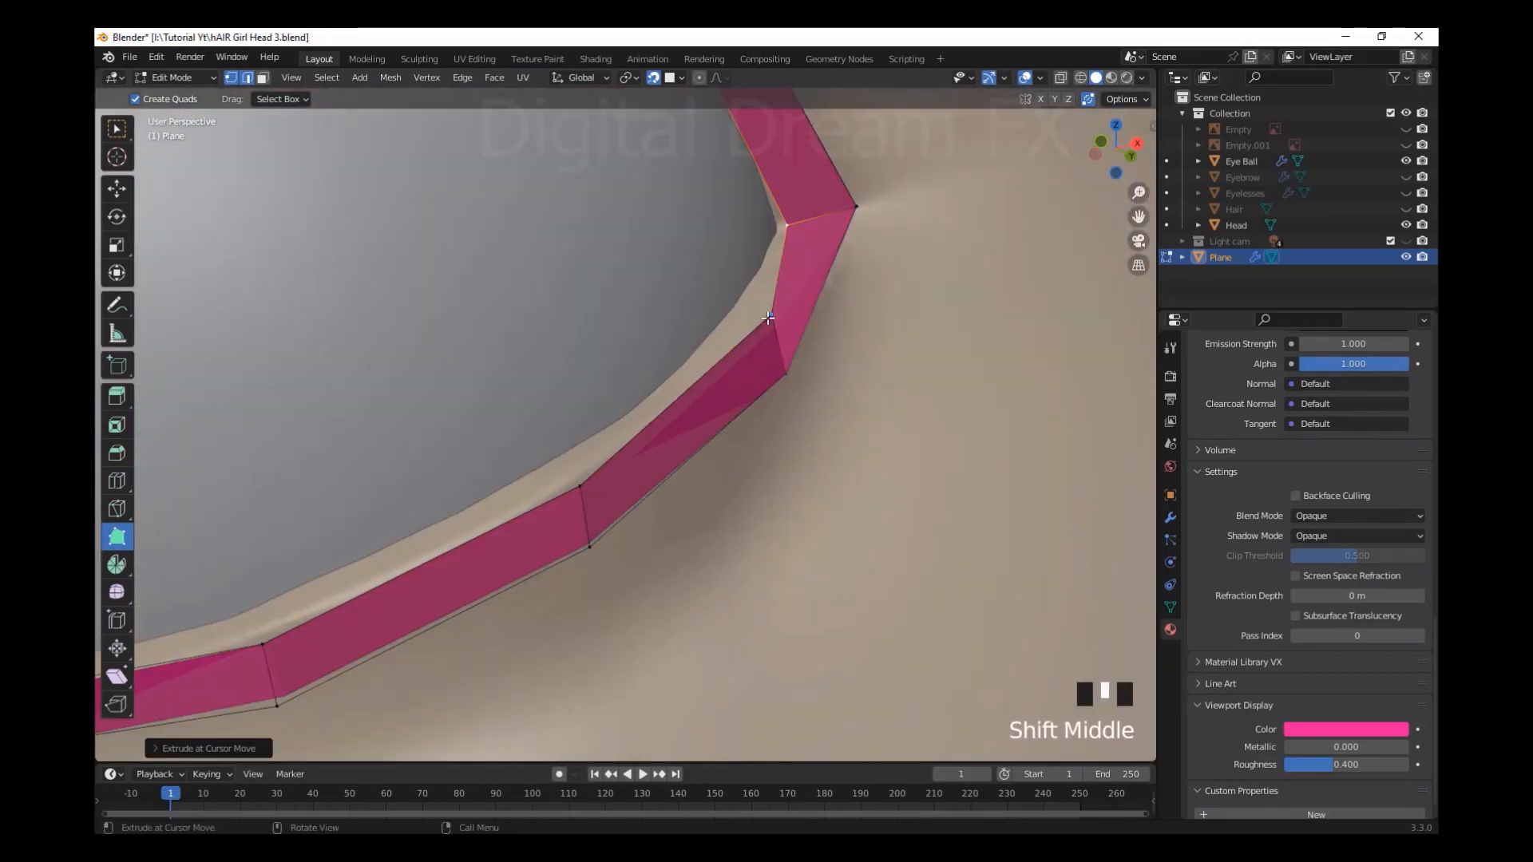
{"action": "left_click_drag", "start_coordinate": [768, 318], "coordinate": [748, 326]}
{"action": "left_click_drag", "start_coordinate": [786, 225], "coordinate": [839, 214]}
{"action": "left_click_drag", "start_coordinate": [786, 373], "coordinate": [797, 337]}
{"action": "left_click_drag", "start_coordinate": [589, 547], "coordinate": [603, 528]}
Pull the outer-edge vertices of the upper lid strip closer to the eyeball to slim the strip
{"action": "scroll", "coordinate": [756, 504], "scroll_direction": "down", "scroll_amount": 5}
{"action": "middle_click_drag", "start_coordinate": [756, 504], "coordinate": [695, 541]}
{"action": "scroll", "coordinate": [613, 489], "scroll_direction": "up", "scroll_amount": 1}
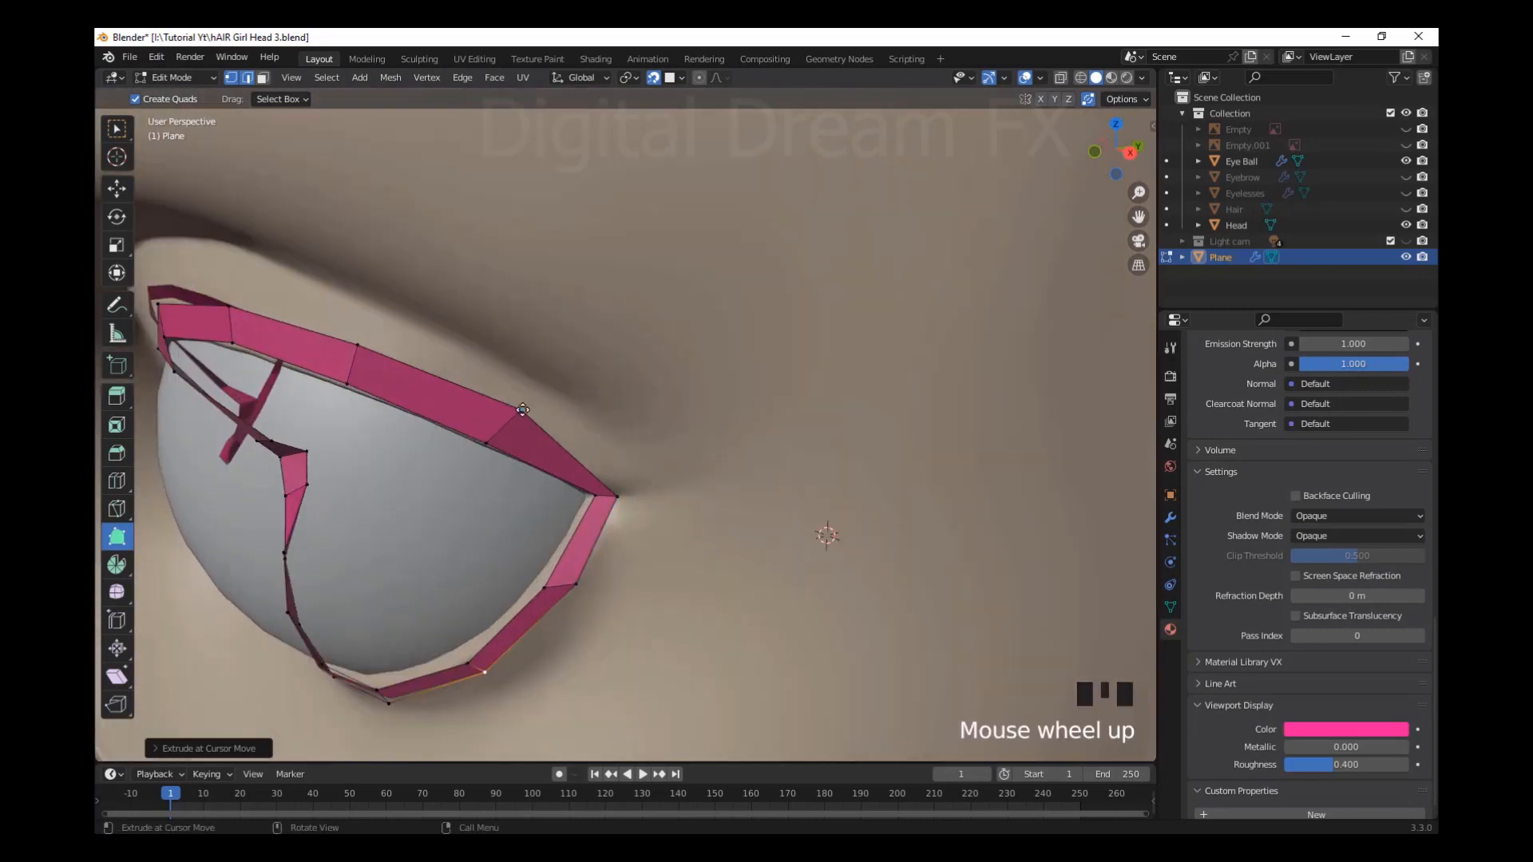
{"action": "left_click_drag", "start_coordinate": [523, 410], "coordinate": [509, 418]}
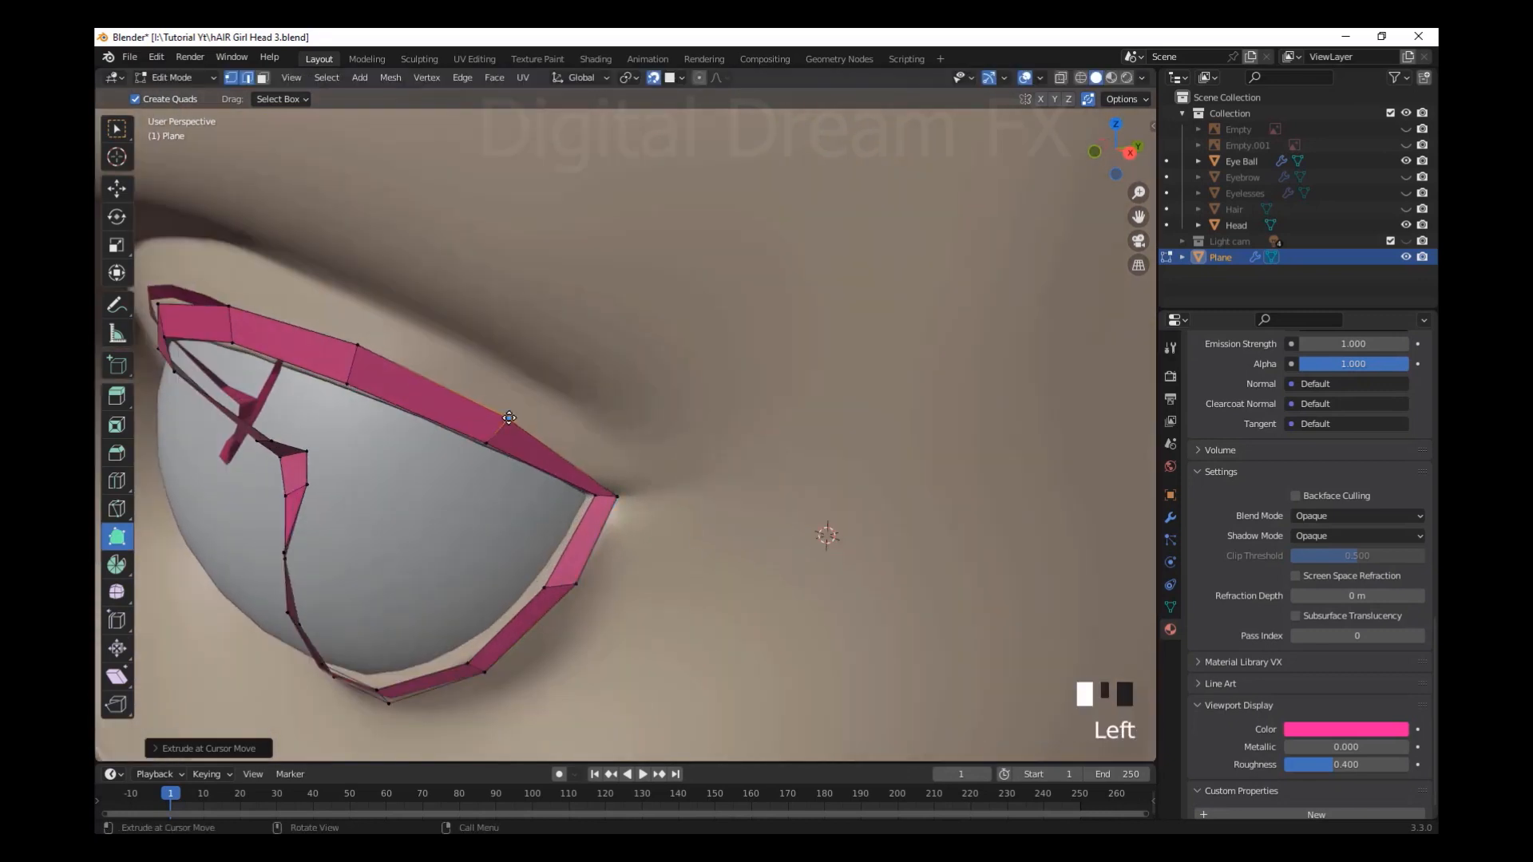
{"action": "left_click", "coordinate": [352, 349]}
{"action": "left_click", "coordinate": [224, 310]}
{"action": "scroll", "coordinate": [718, 400], "scroll_direction": "down", "scroll_amount": 2}
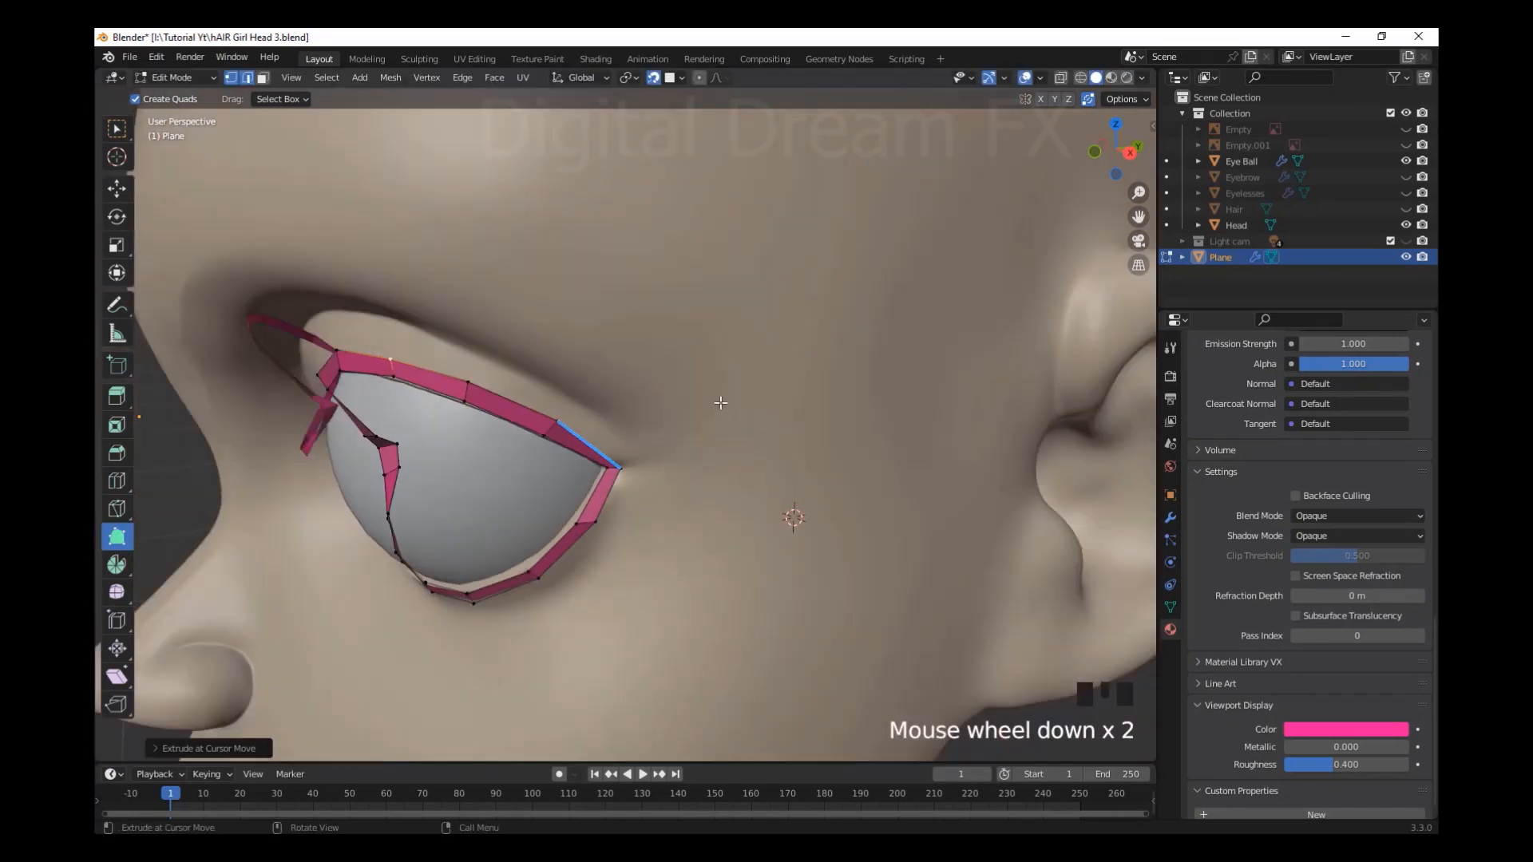
Extrude a face upward from the upper lid strip's inner section towards the lid crease and adjust its two upper vertices
{"action": "middle_click_drag", "start_coordinate": [718, 400], "coordinate": [781, 464]}
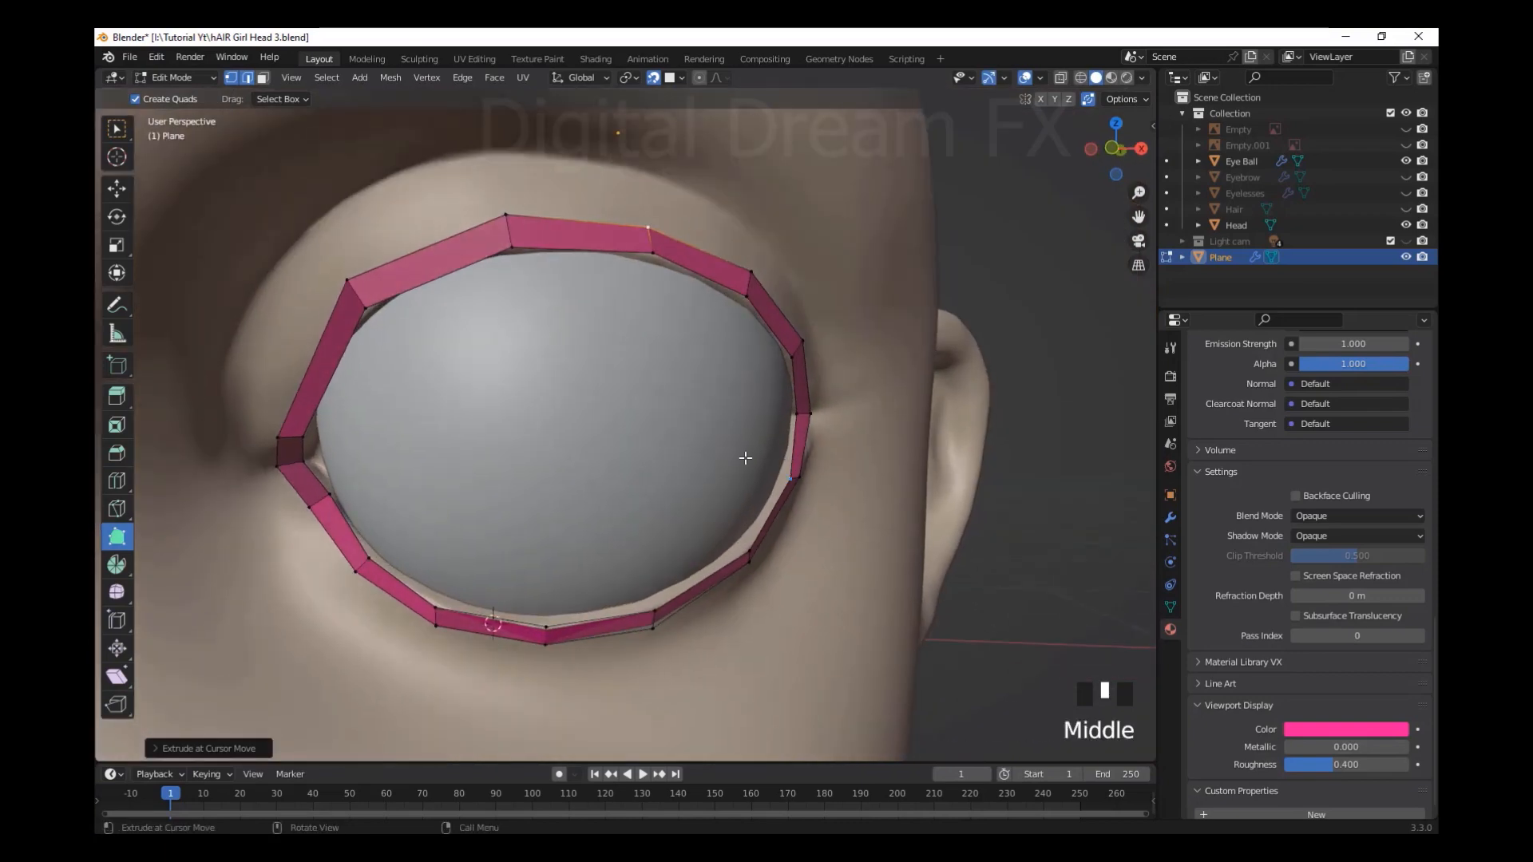
{"action": "scroll", "coordinate": [745, 457], "scroll_direction": "down", "scroll_amount": 2}
{"action": "scroll", "coordinate": [559, 399], "scroll_direction": "up", "scroll_amount": 2}
{"action": "middle_click_drag", "start_coordinate": [411, 263], "coordinate": [510, 450], "text": "shift"}
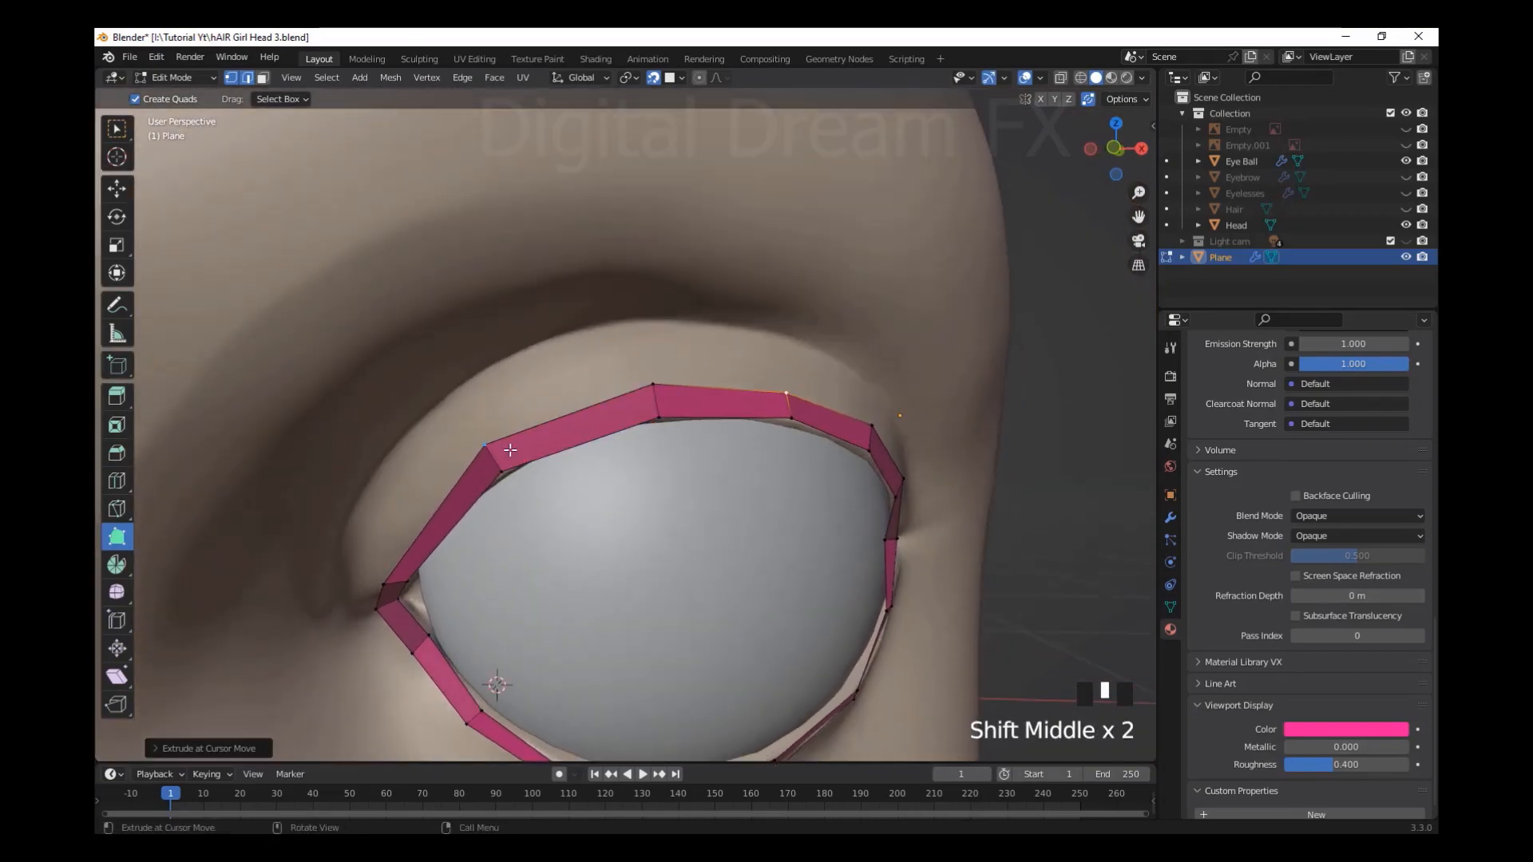
{"action": "left_click_drag", "start_coordinate": [547, 424], "coordinate": [631, 317]}
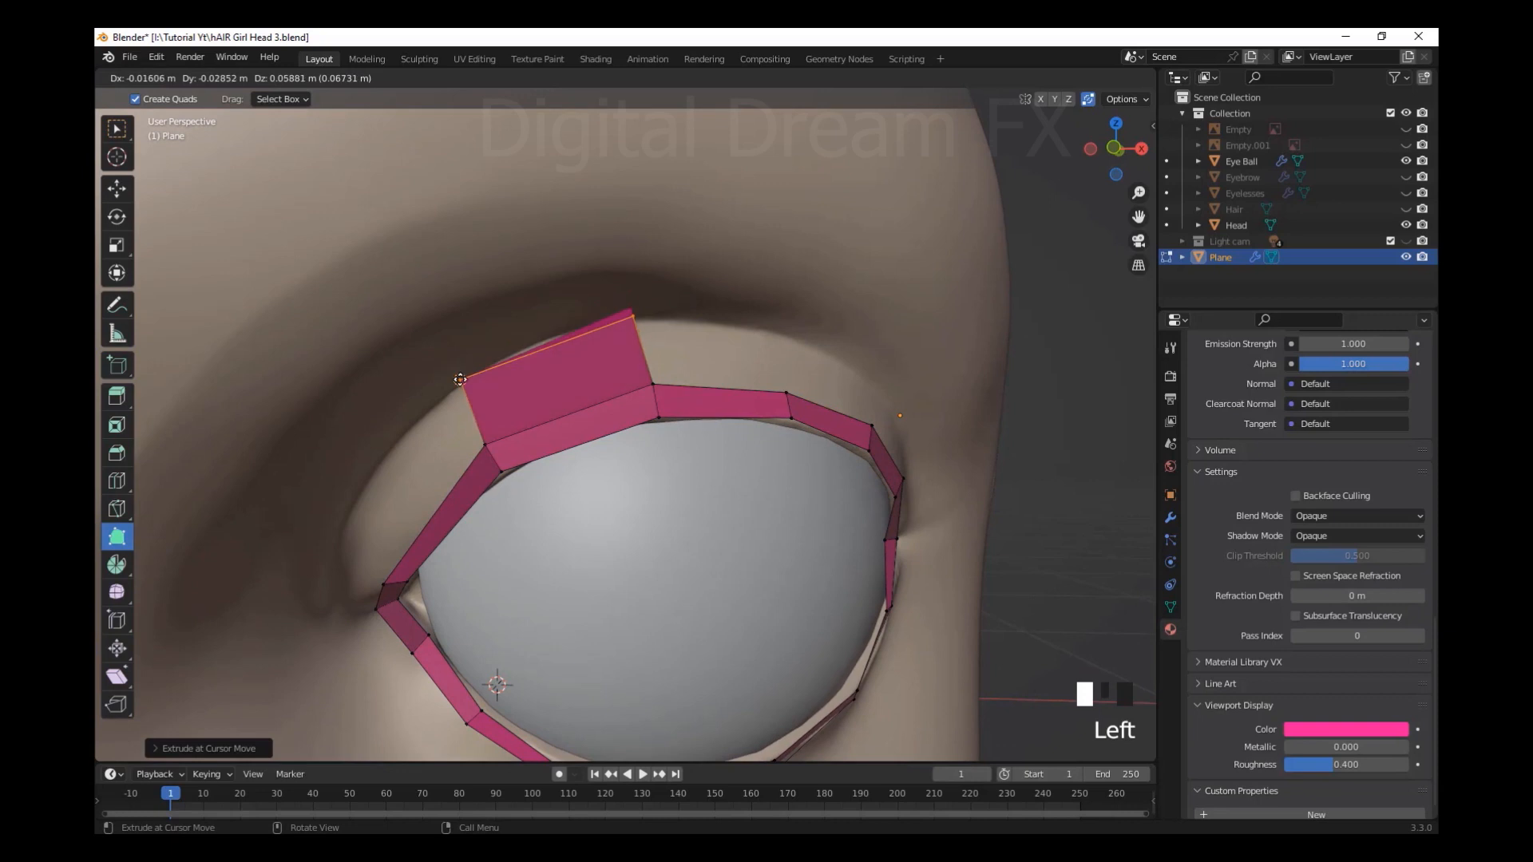
{"action": "left_click", "coordinate": [630, 317]}
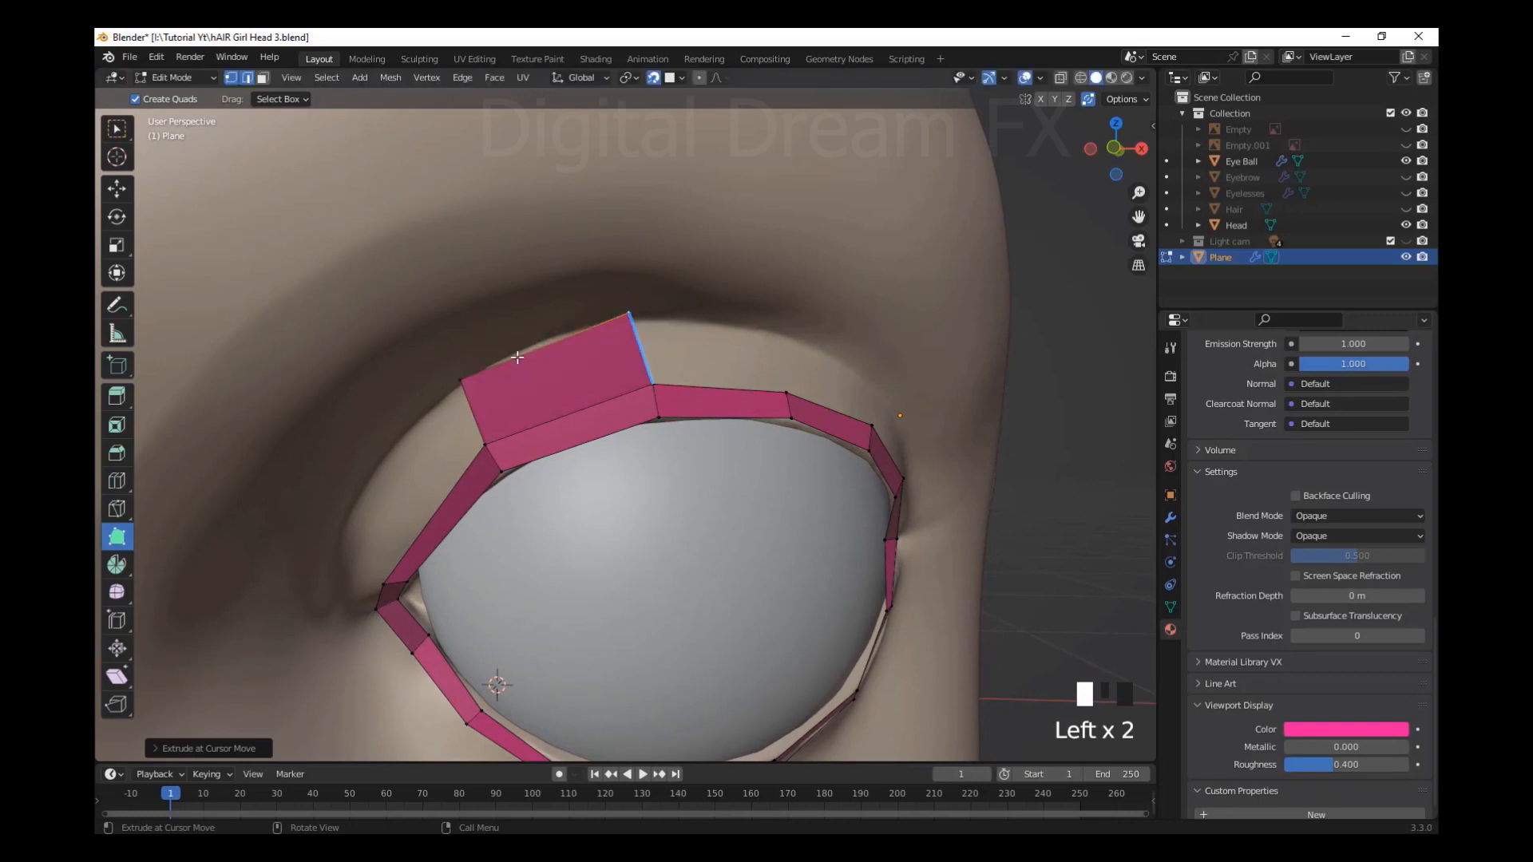
{"action": "left_click_drag", "start_coordinate": [463, 378], "coordinate": [449, 391]}
{"action": "left_click_drag", "start_coordinate": [629, 313], "coordinate": [630, 313]}
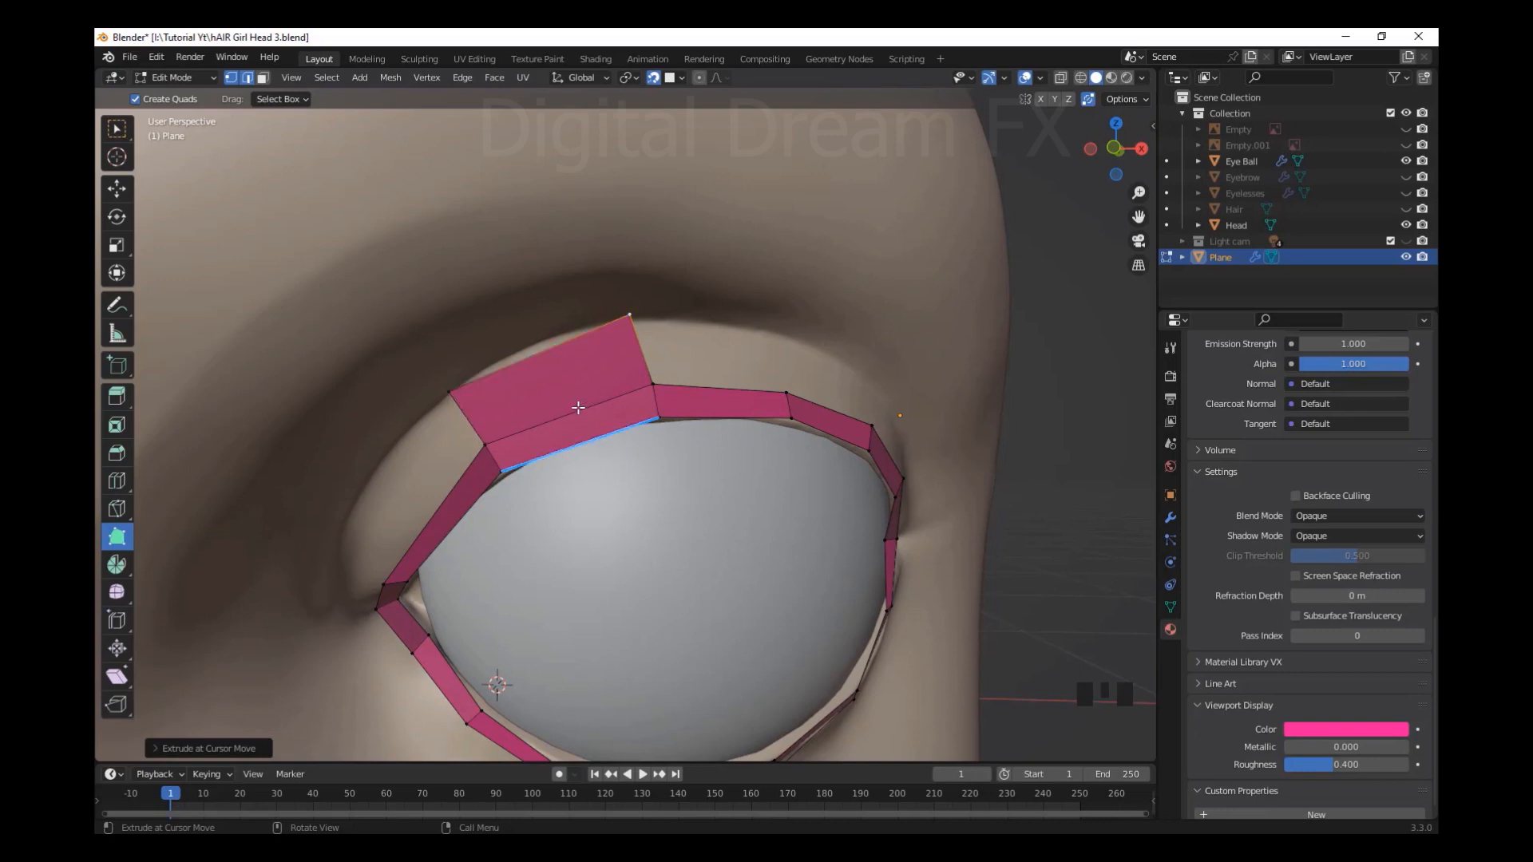
Try a loop cut across the new upper lid face and the strip face beneath it
{"action": "key", "text": "ctrl+r"}
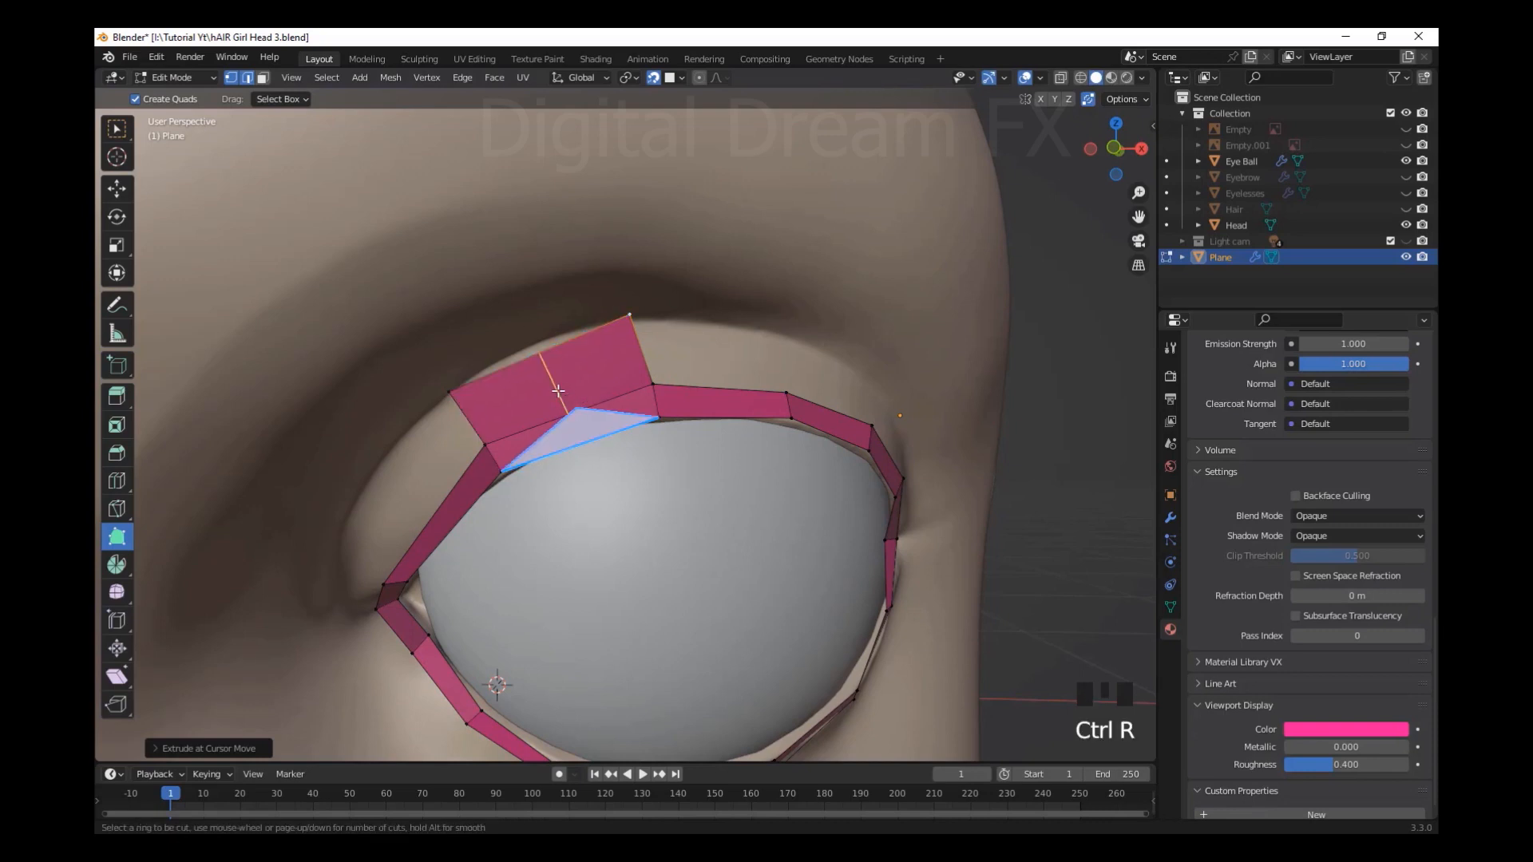
{"action": "key", "text": "Escape"}
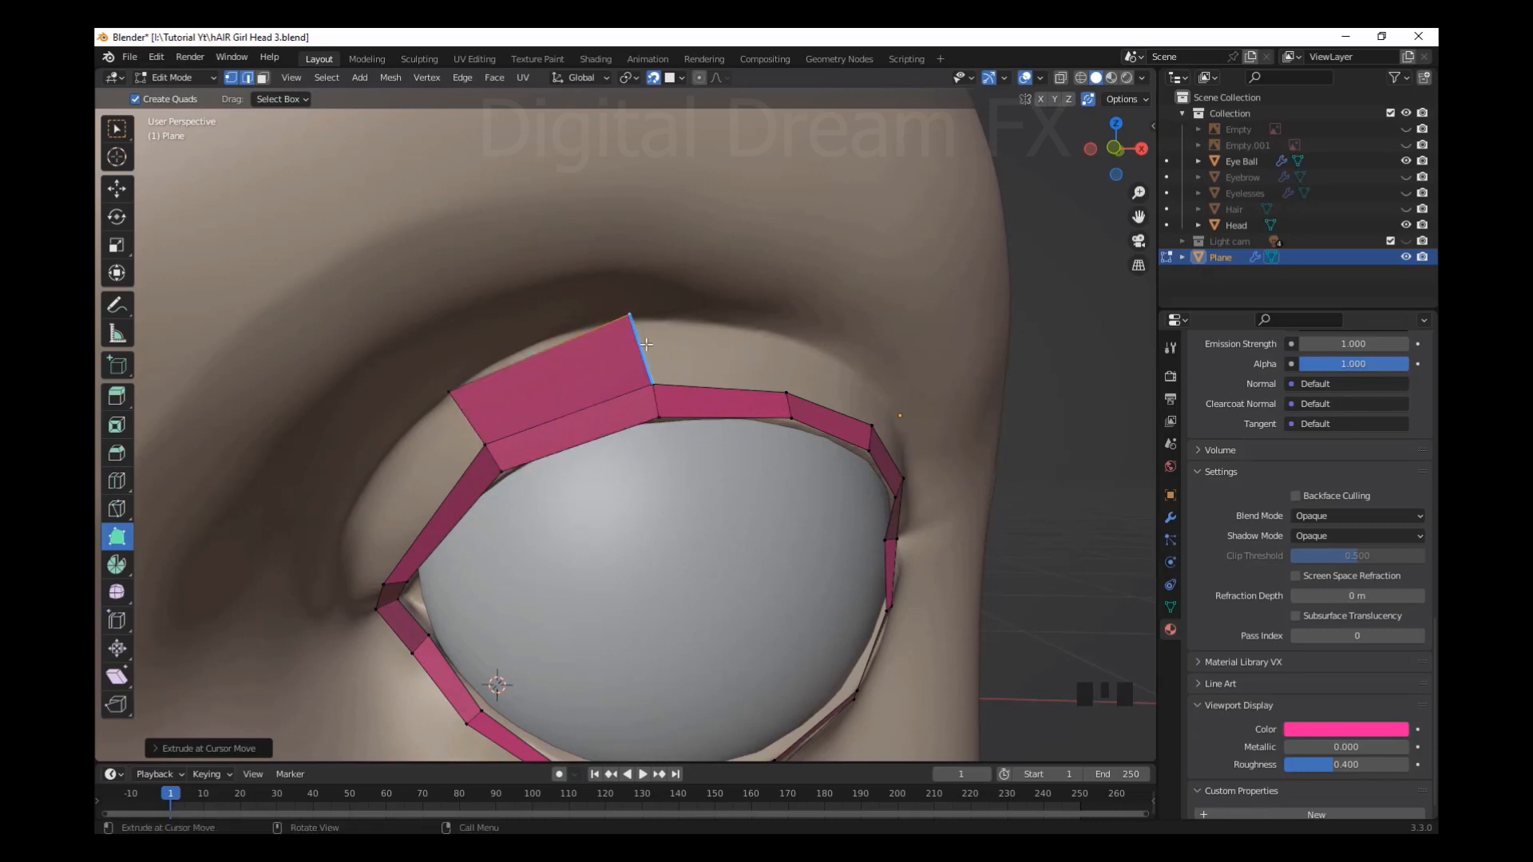
{"action": "left_click", "coordinate": [635, 230], "text": "ctrl"}
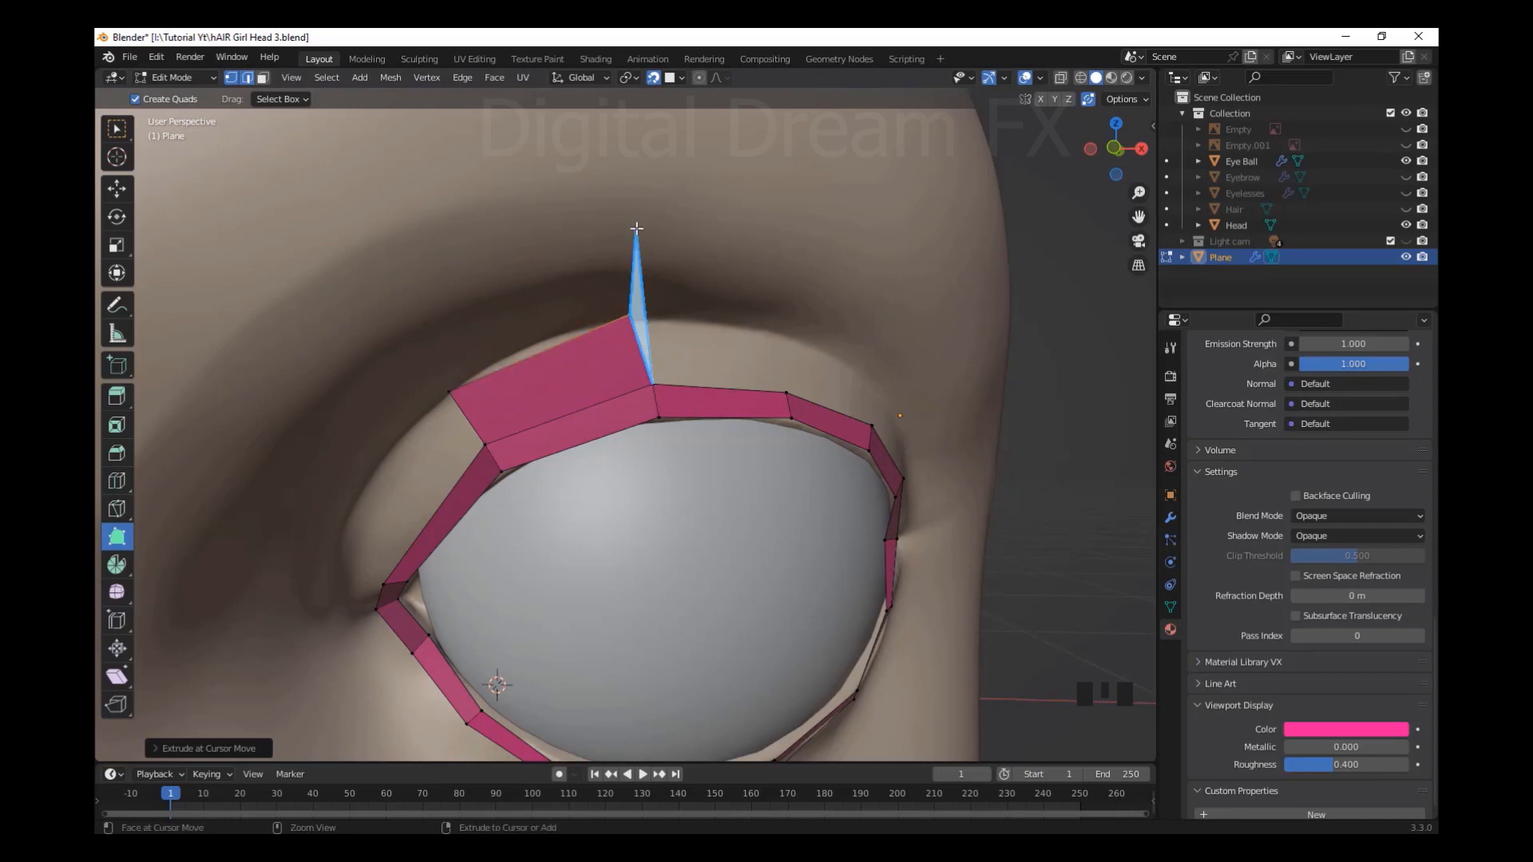
{"action": "key", "text": "ctrl+r"}
{"action": "left_click", "coordinate": [569, 394]}
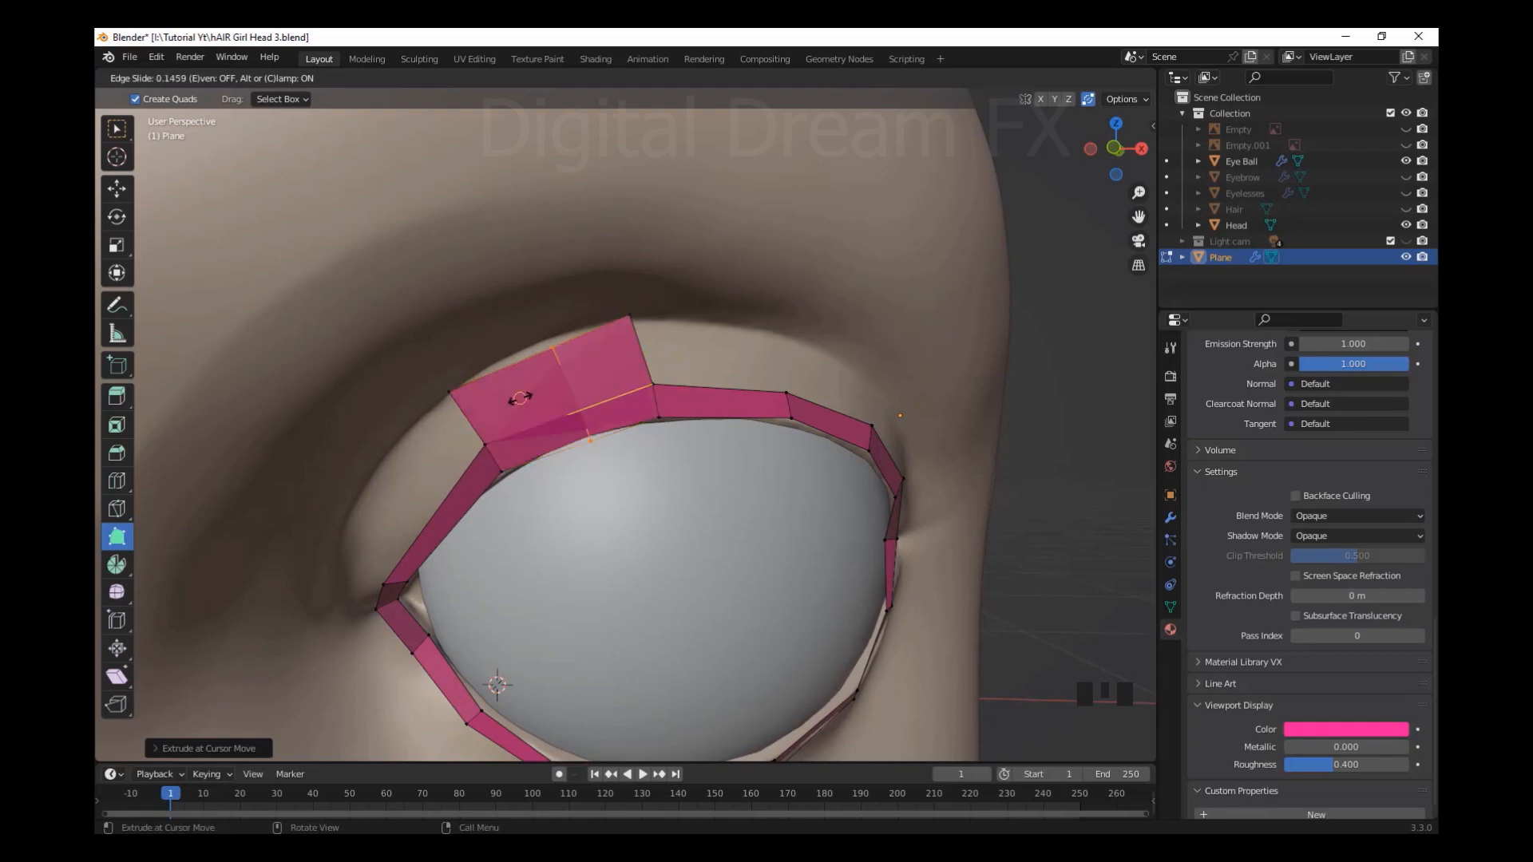
{"action": "left_click", "coordinate": [594, 390]}
Turn off Auto Merge in the tool settings and undo the loop cut on the upper lid
{"action": "scroll", "coordinate": [608, 400], "scroll_direction": "down", "scroll_amount": 4}
{"action": "middle_click_drag", "start_coordinate": [607, 400], "coordinate": [719, 447]}
{"action": "middle_click_drag", "start_coordinate": [719, 447], "coordinate": [660, 482], "text": "shift"}
{"action": "left_click", "coordinate": [1152, 128]}
{"action": "left_click", "coordinate": [1153, 127]}
{"action": "middle_click_drag", "start_coordinate": [885, 499], "coordinate": [870, 458], "text": "shift"}
{"action": "left_click", "coordinate": [964, 341]}
{"action": "middle_click_drag", "start_coordinate": [630, 393], "coordinate": [629, 418], "text": "shift"}
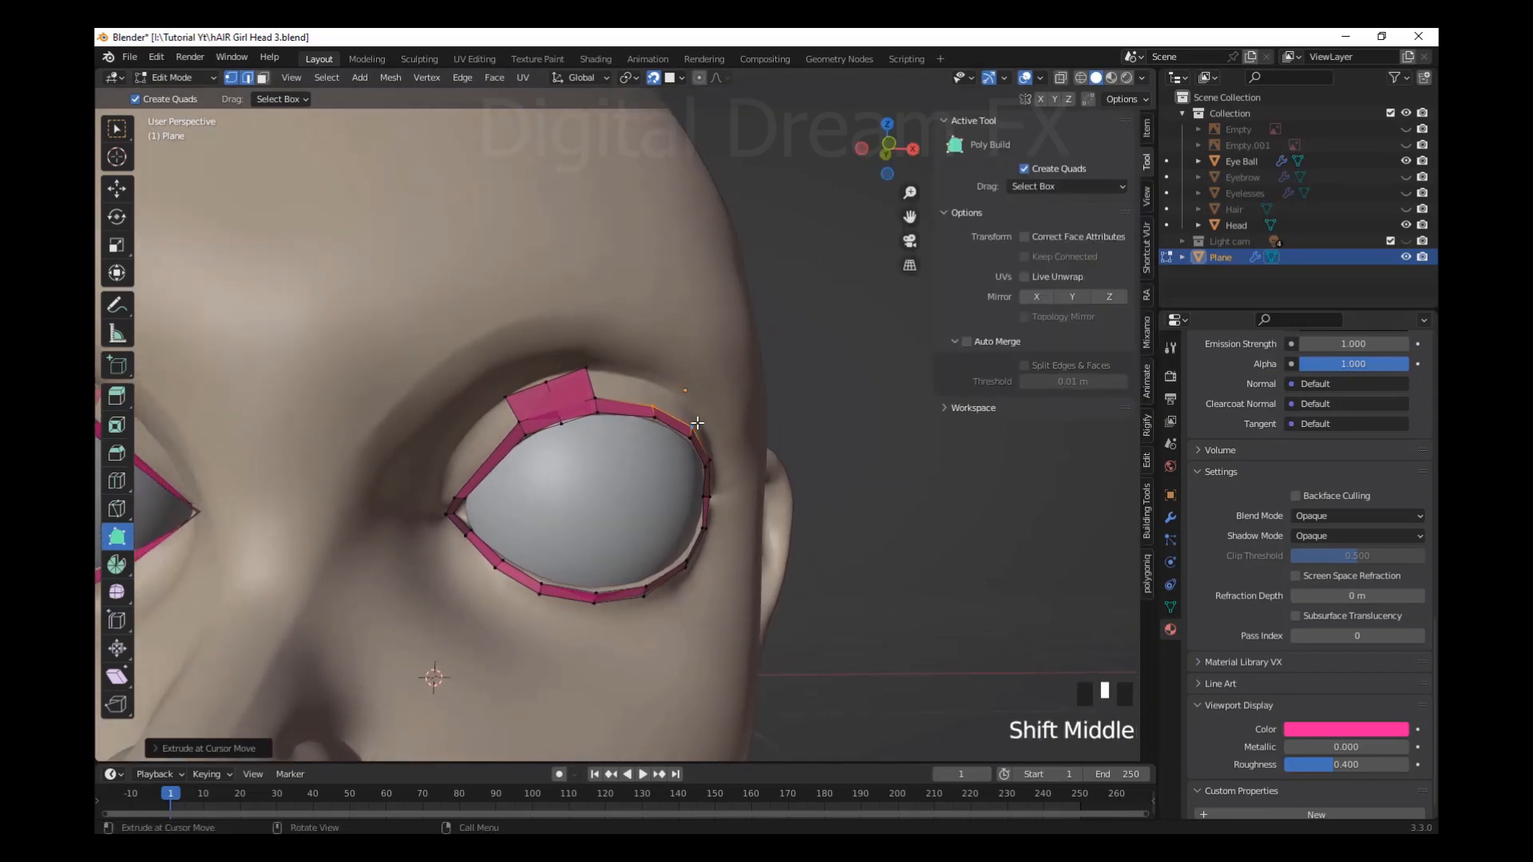
{"action": "scroll", "coordinate": [629, 418], "scroll_direction": "up", "scroll_amount": 4}
{"action": "key", "text": "ctrl+z"}
{"action": "key", "text": "ctrl+z"}
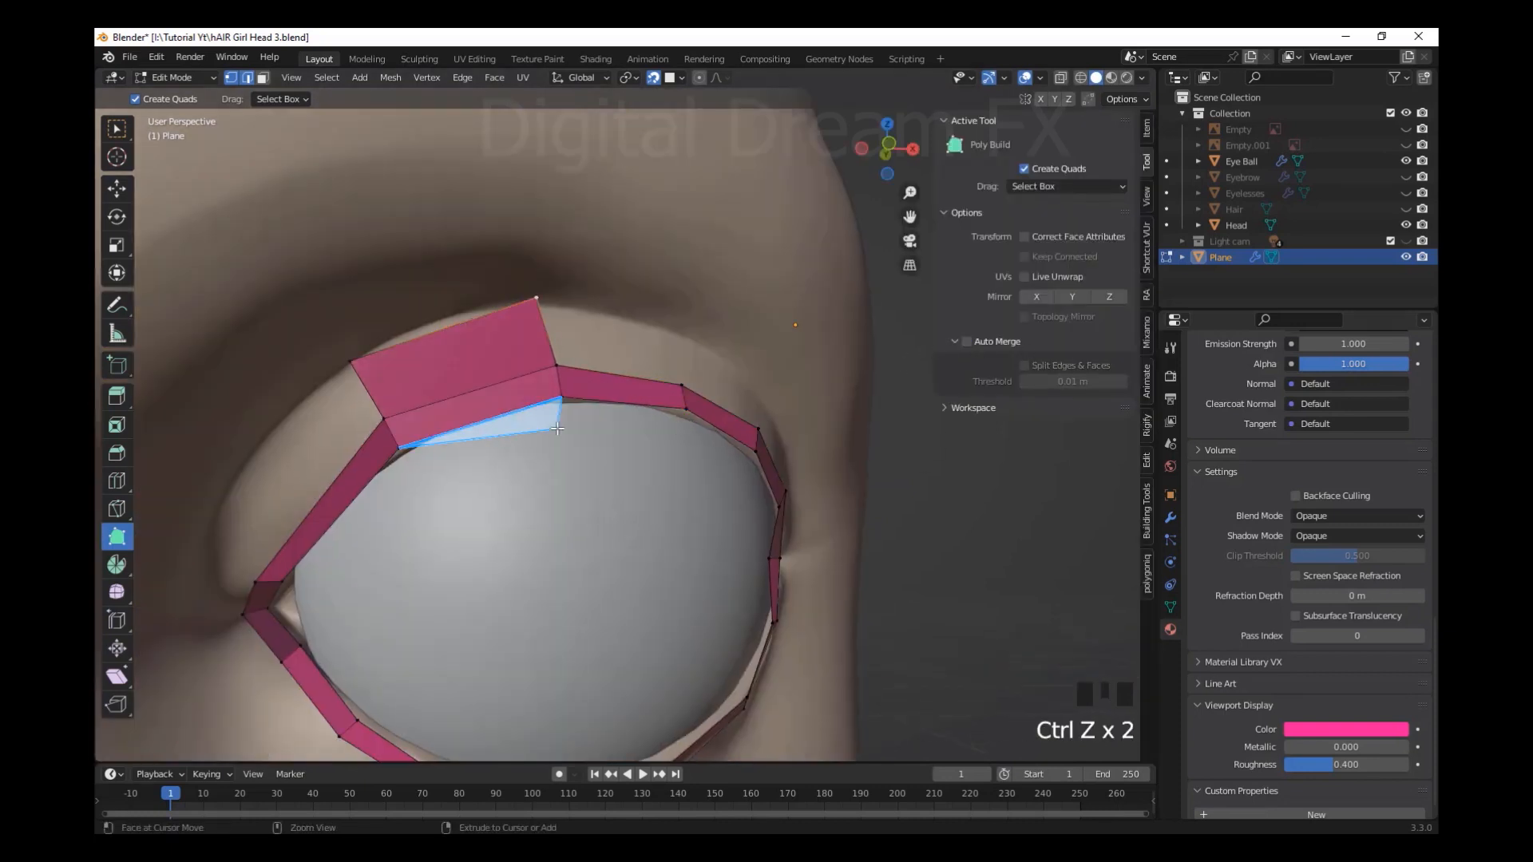
Try the loop cut through the two stacked upper lid faces again with Auto Merge off and undo it
{"action": "key", "text": "ctrl+r"}
{"action": "left_click", "coordinate": [459, 353]}
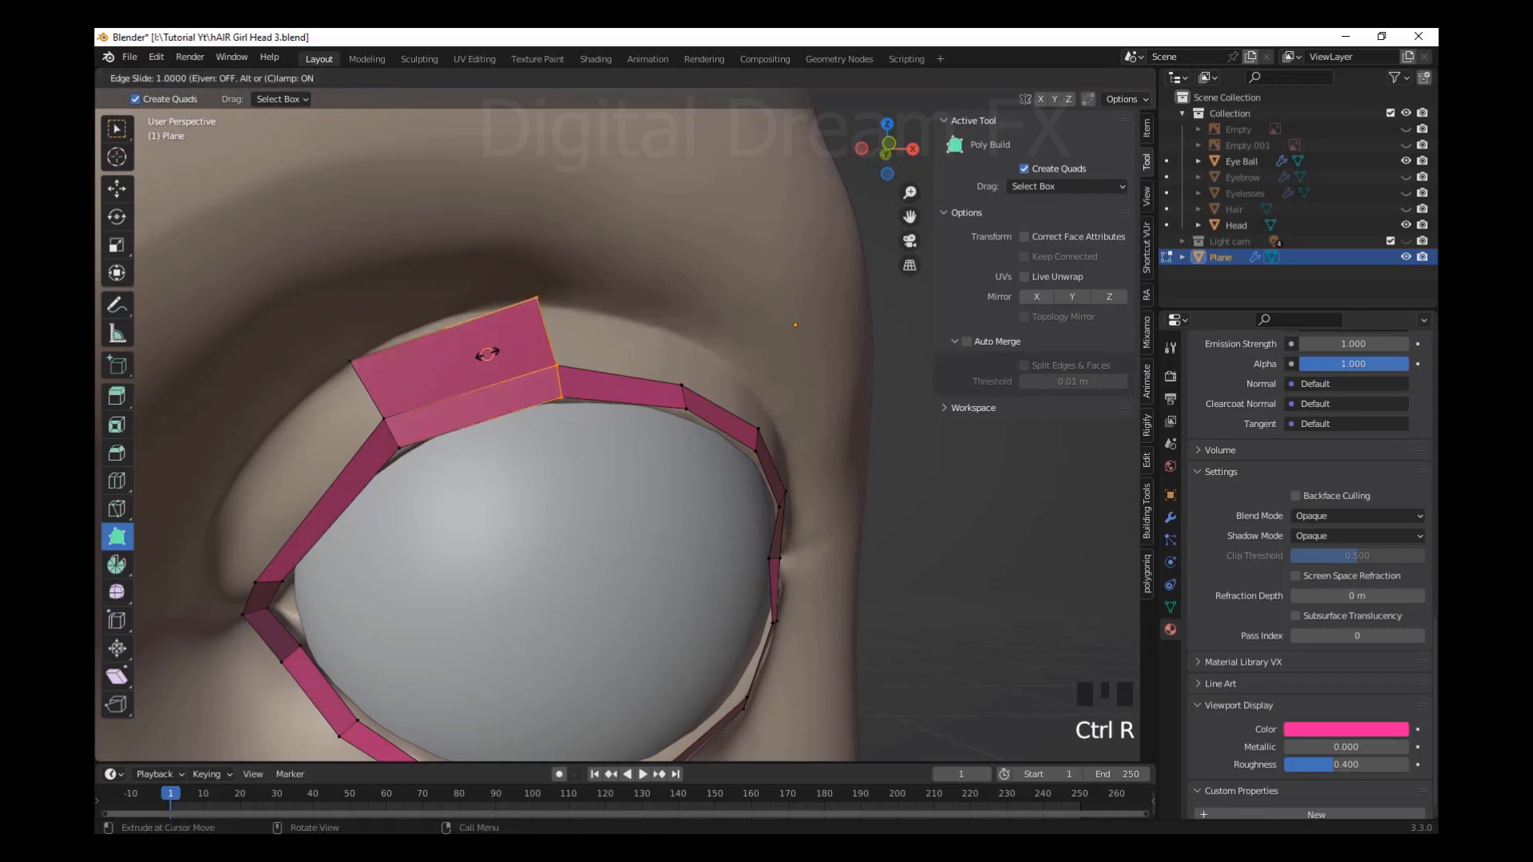
{"action": "left_click", "coordinate": [471, 353]}
{"action": "right_click", "coordinate": [492, 342]}
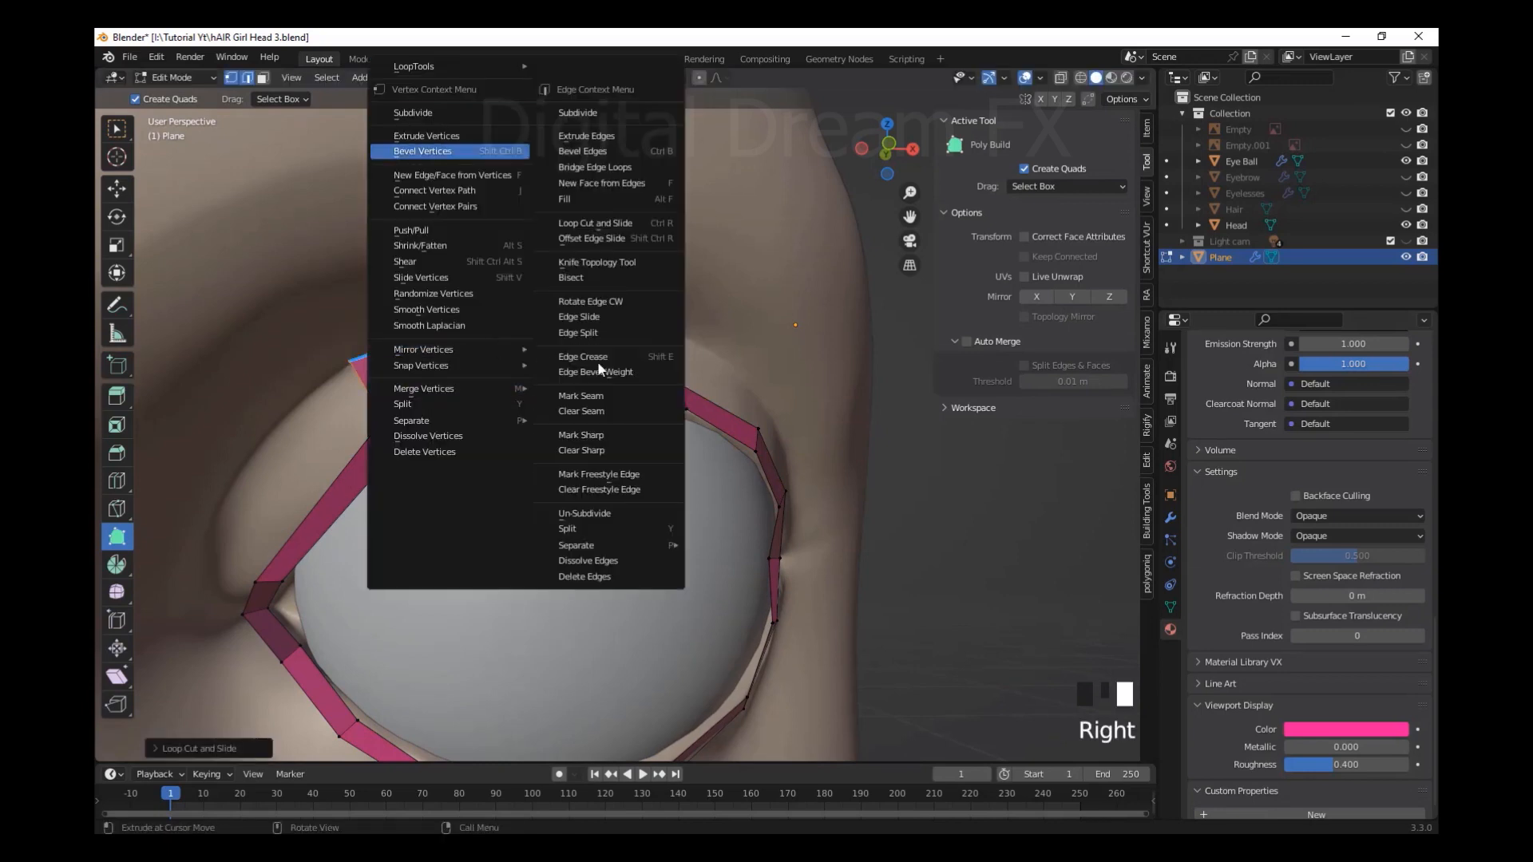
{"action": "left_click_drag", "start_coordinate": [754, 420], "coordinate": [801, 373]}
{"action": "scroll", "coordinate": [814, 373], "scroll_direction": "down", "scroll_amount": 3}
{"action": "key", "text": "ctrl+z"}
{"action": "scroll", "coordinate": [822, 374], "scroll_direction": "up", "scroll_amount": 3}
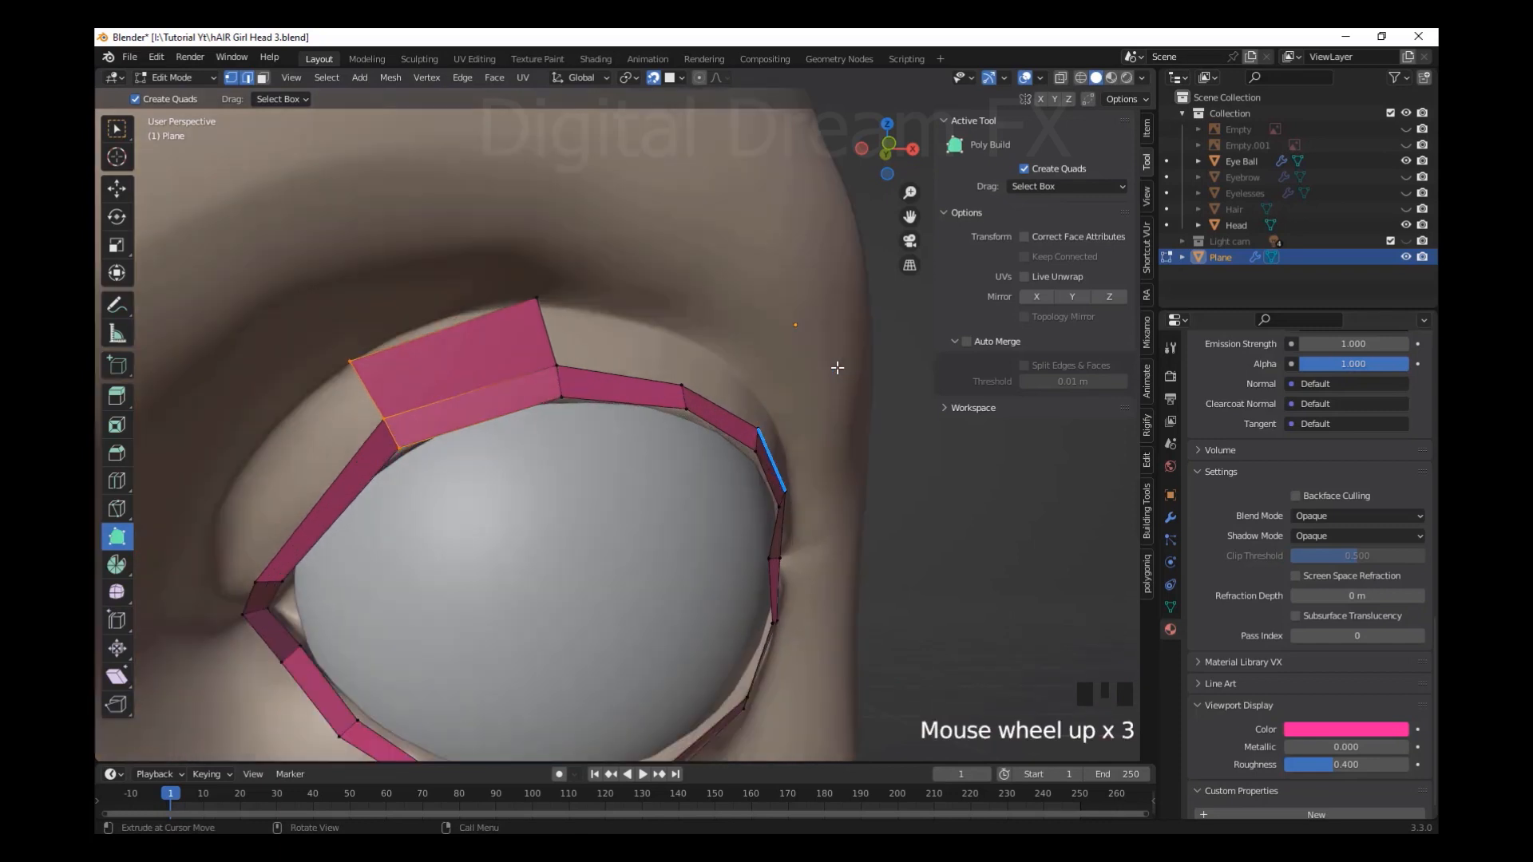
{"action": "mouse_move", "coordinate": [835, 366]}
{"action": "middle_mouse_down", "text": "shift"}
{"action": "mouse_move", "coordinate": [818, 353]}
{"action": "mouse_move", "coordinate": [845, 357]}
{"action": "middle_mouse_up", "text": "shift"}
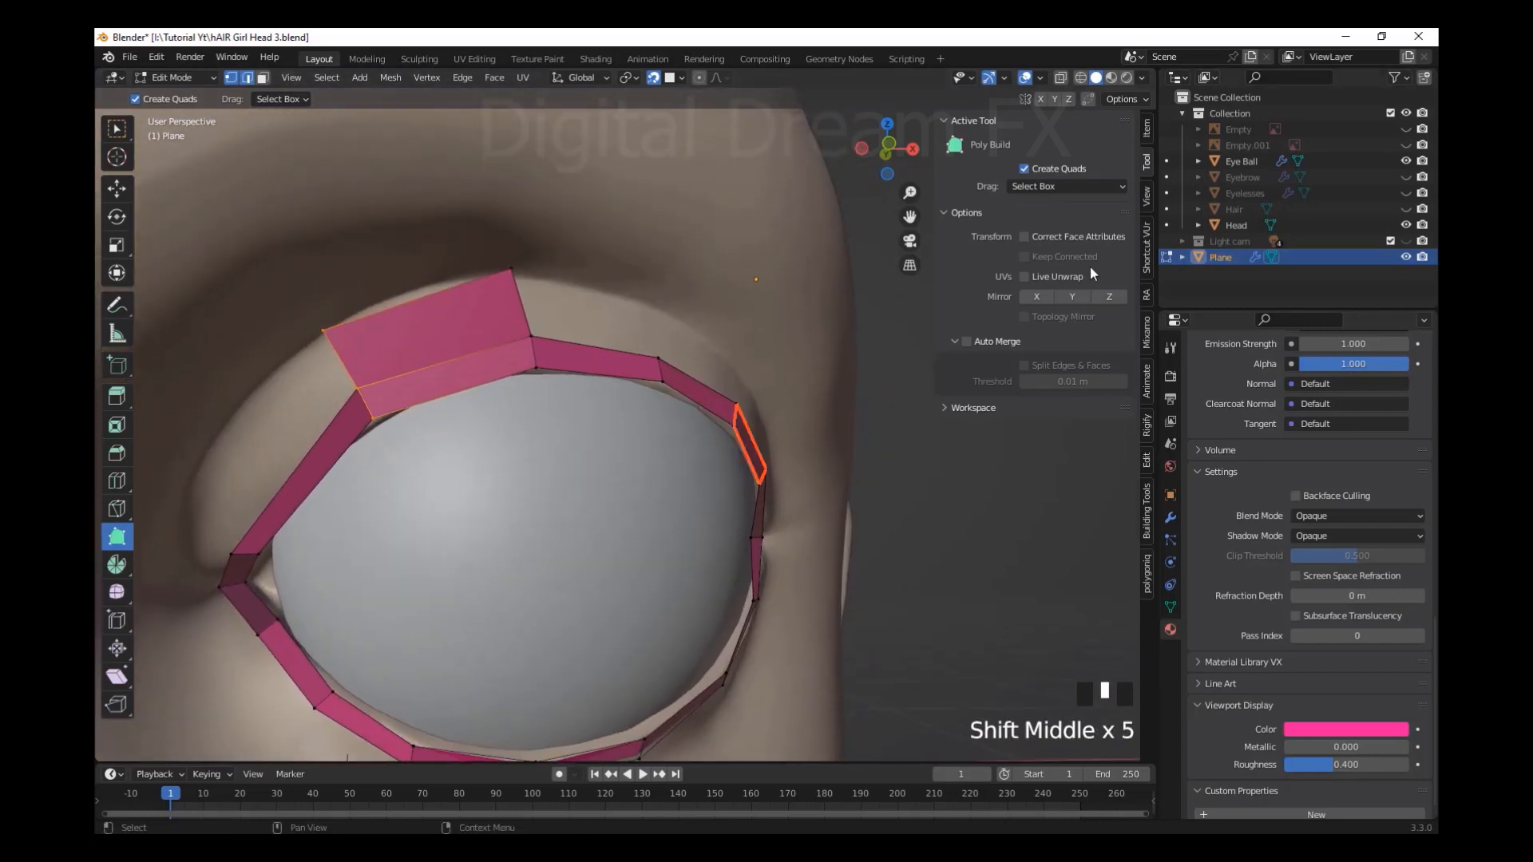
{"action": "left_click", "coordinate": [1096, 187]}
{"action": "left_click", "coordinate": [1096, 185]}
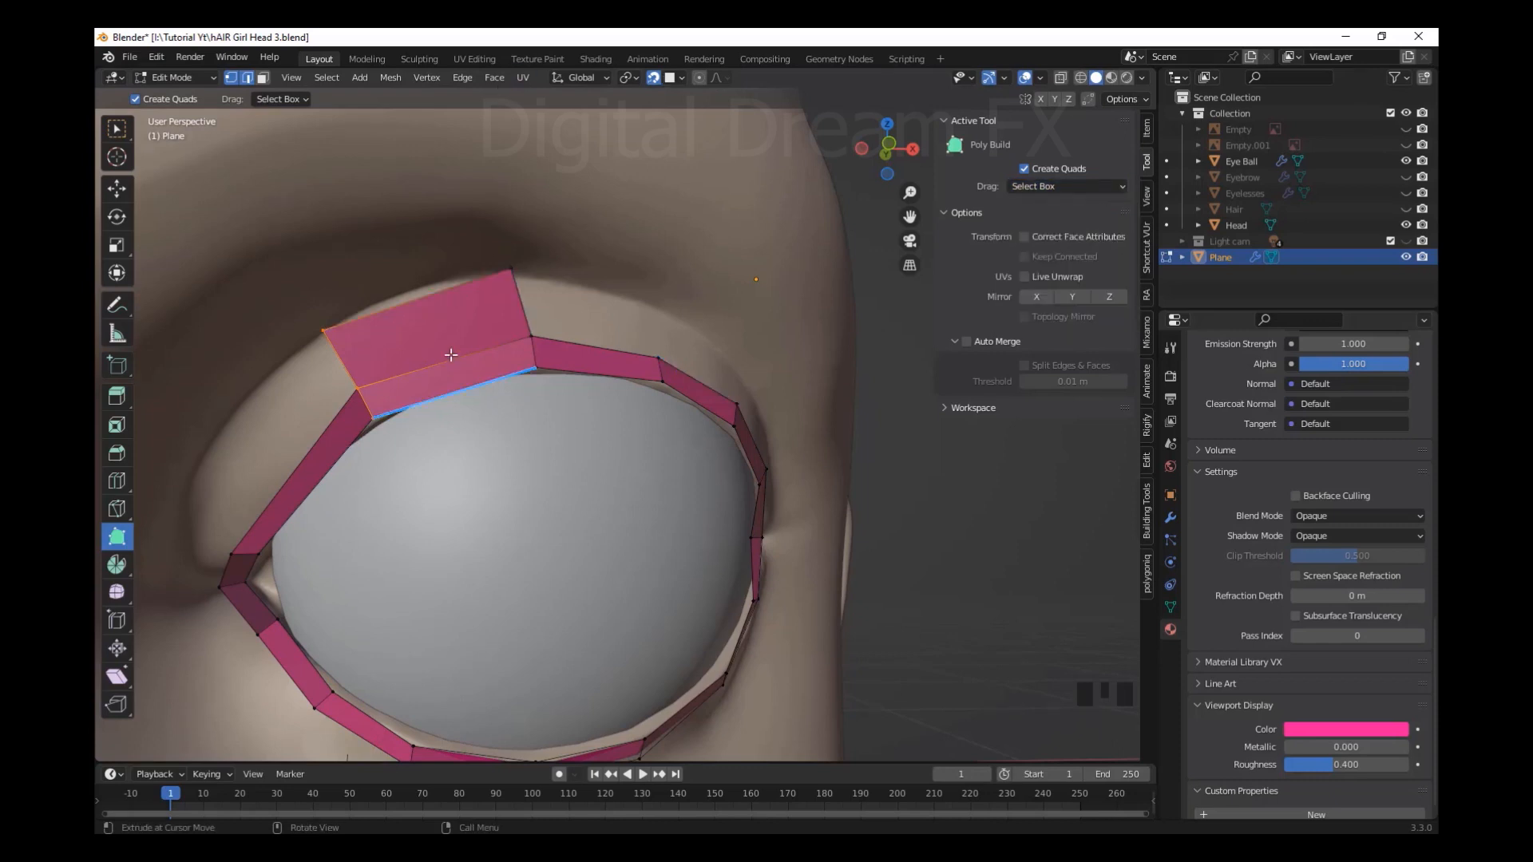
Cut through the middle of the two stacked upper lid faces with the Knife, from the upper edge to the lid rim
{"action": "key", "text": "l"}
{"action": "key", "text": "k"}
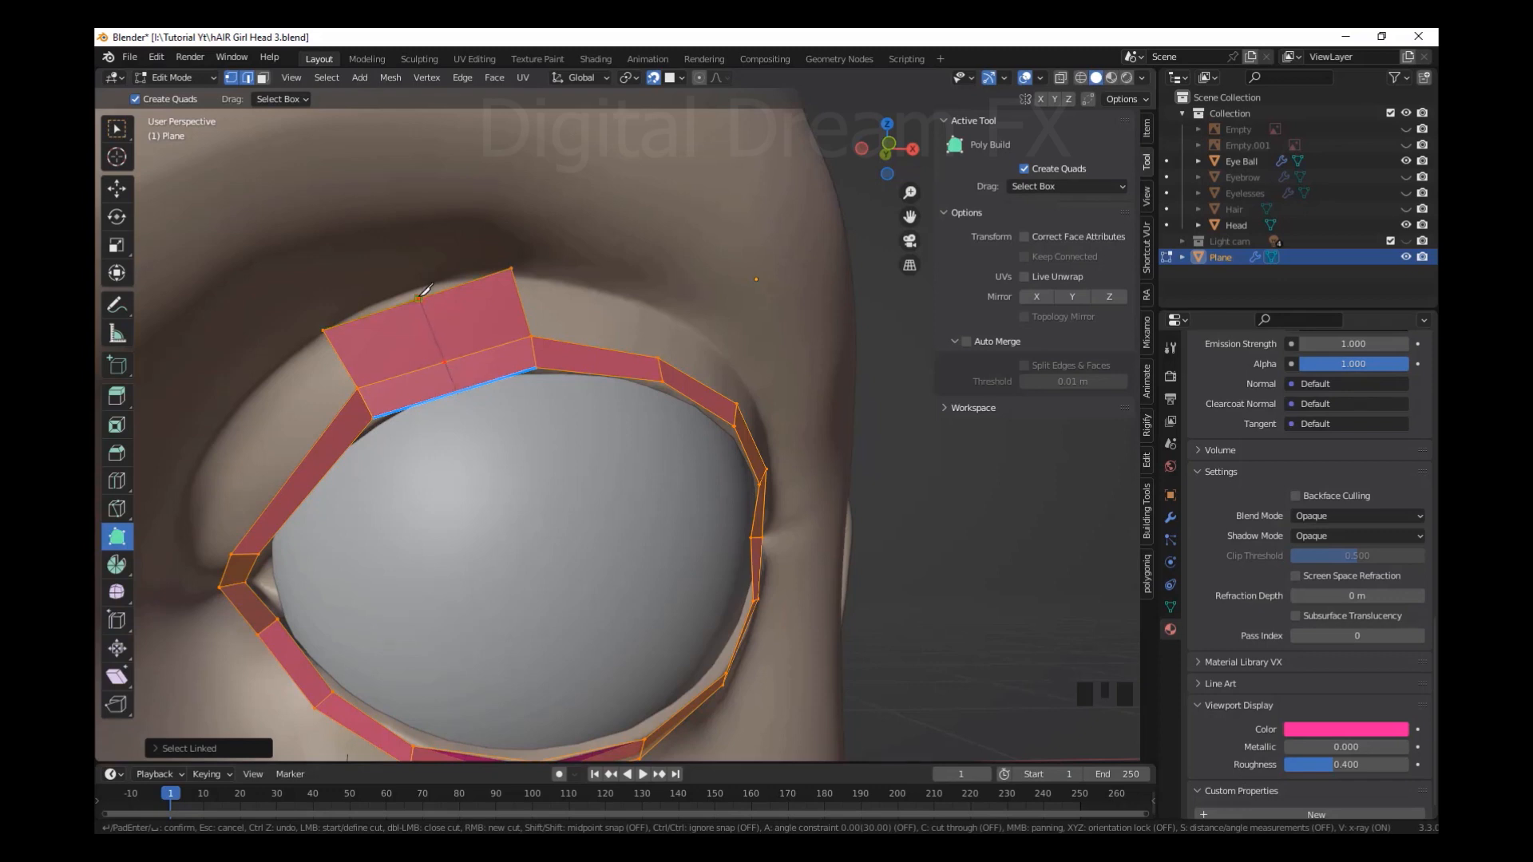
{"action": "left_click", "coordinate": [502, 360]}
{"action": "key", "text": "Return"}
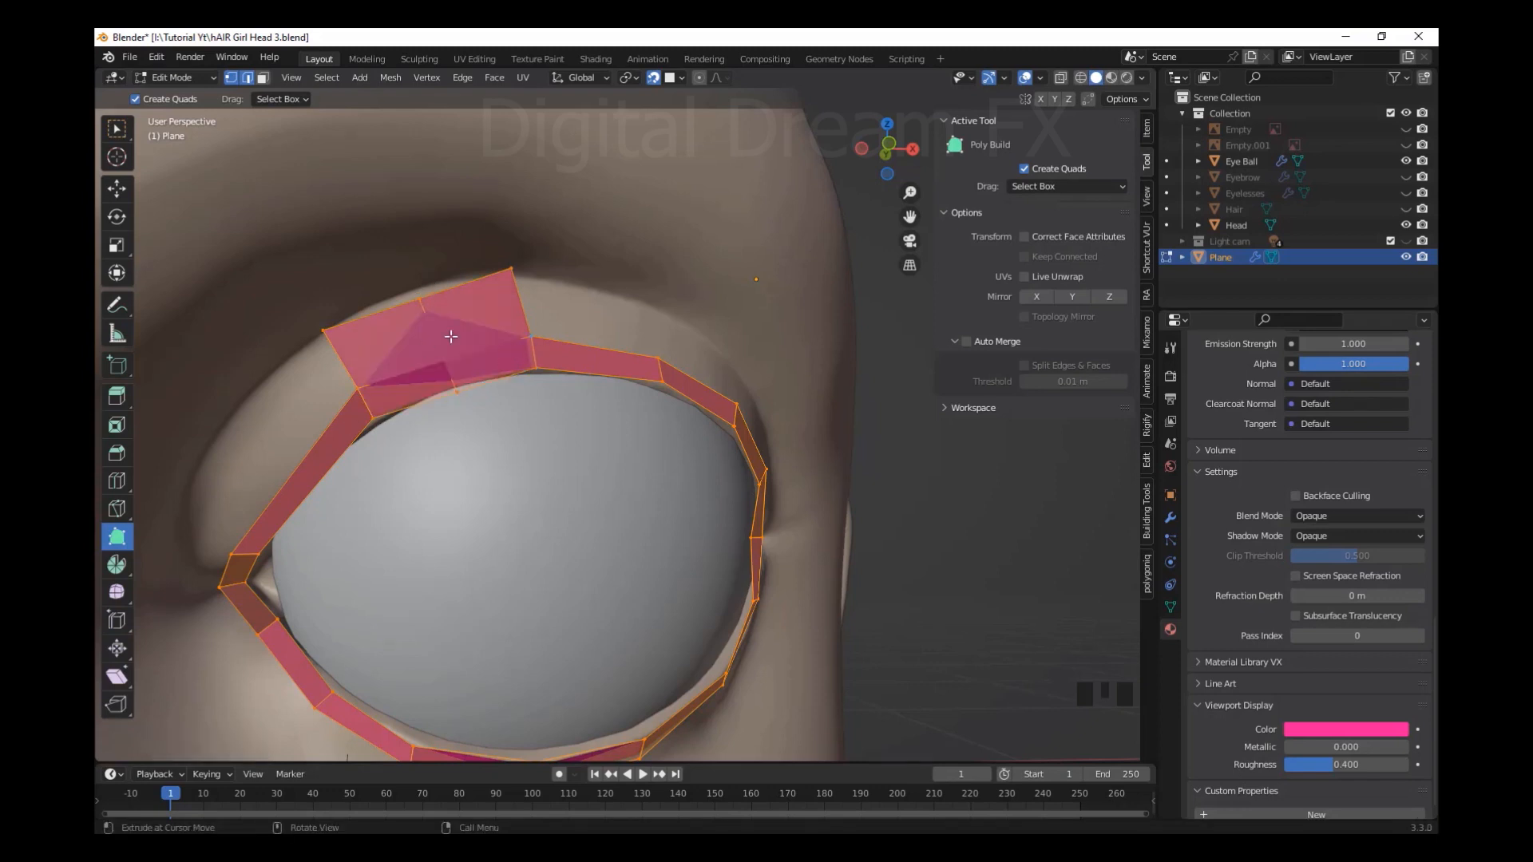
Raise the new cut's middle and upper vertices to round the lid and adjust the patch's two outer upper corners
{"action": "left_click_drag", "start_coordinate": [446, 354], "coordinate": [435, 345]}
{"action": "left_click_drag", "start_coordinate": [419, 305], "coordinate": [413, 288]}
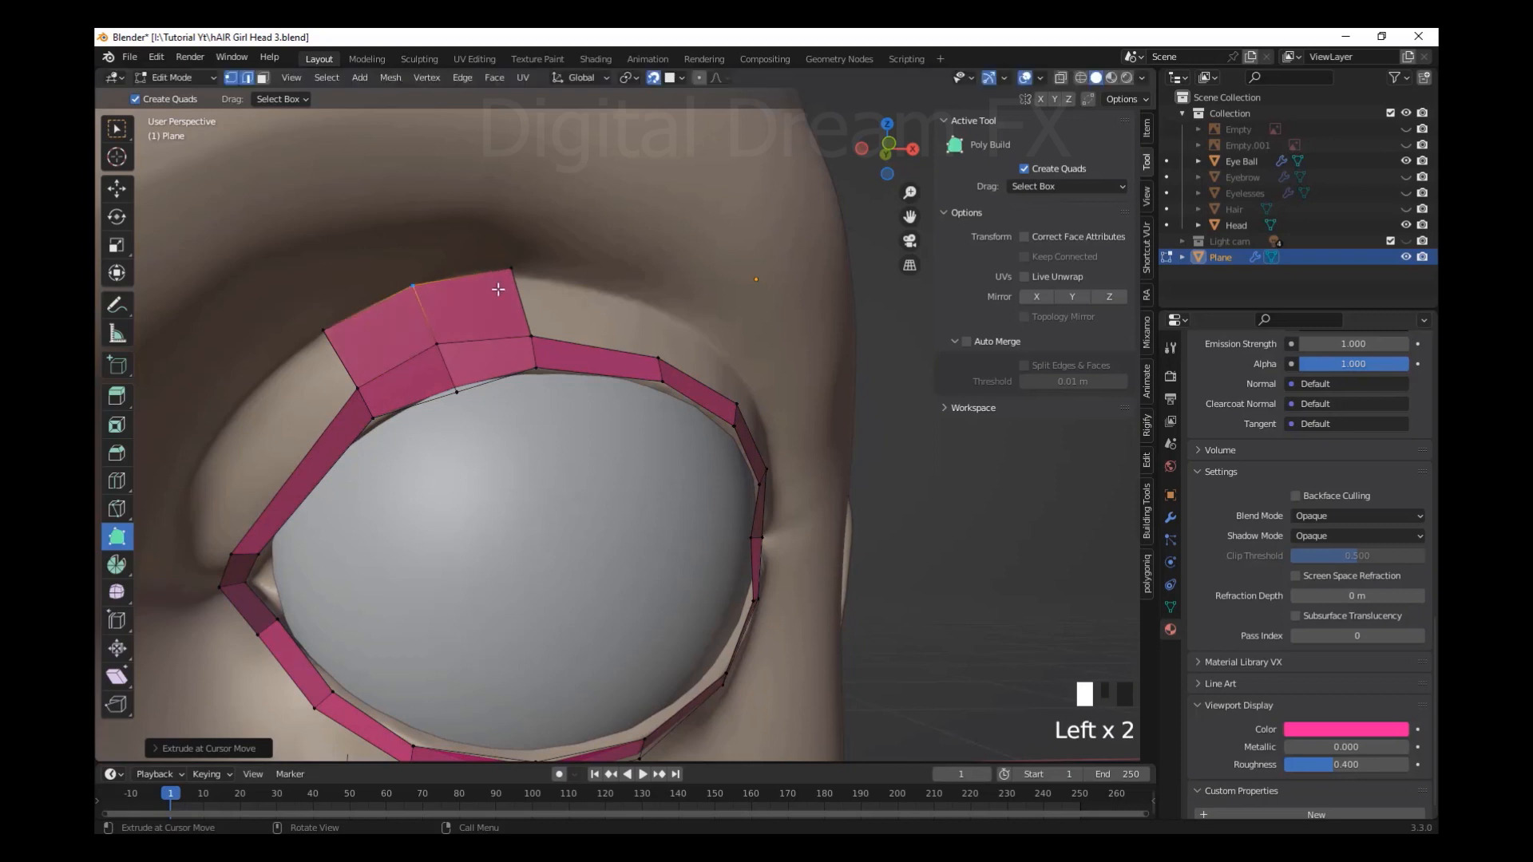
{"action": "left_click_drag", "start_coordinate": [510, 270], "coordinate": [524, 271]}
{"action": "left_click_drag", "start_coordinate": [321, 331], "coordinate": [325, 334]}
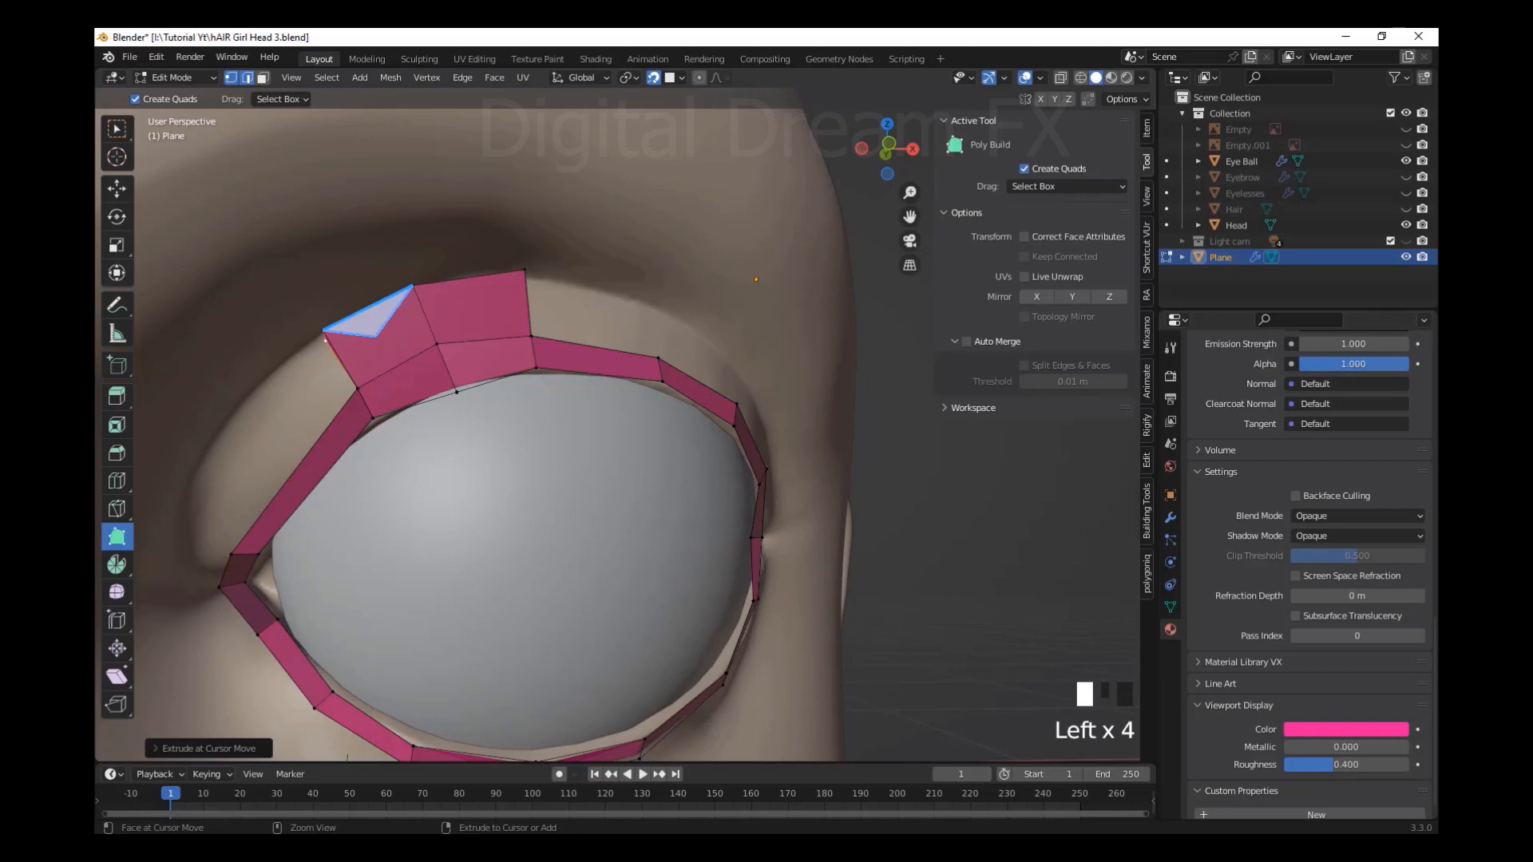
Refine the divided upper lid patch's vertices from above so they follow the eyeball and the lid's curve
{"action": "scroll", "coordinate": [1309, 563], "scroll_direction": "down", "scroll_amount": 4}
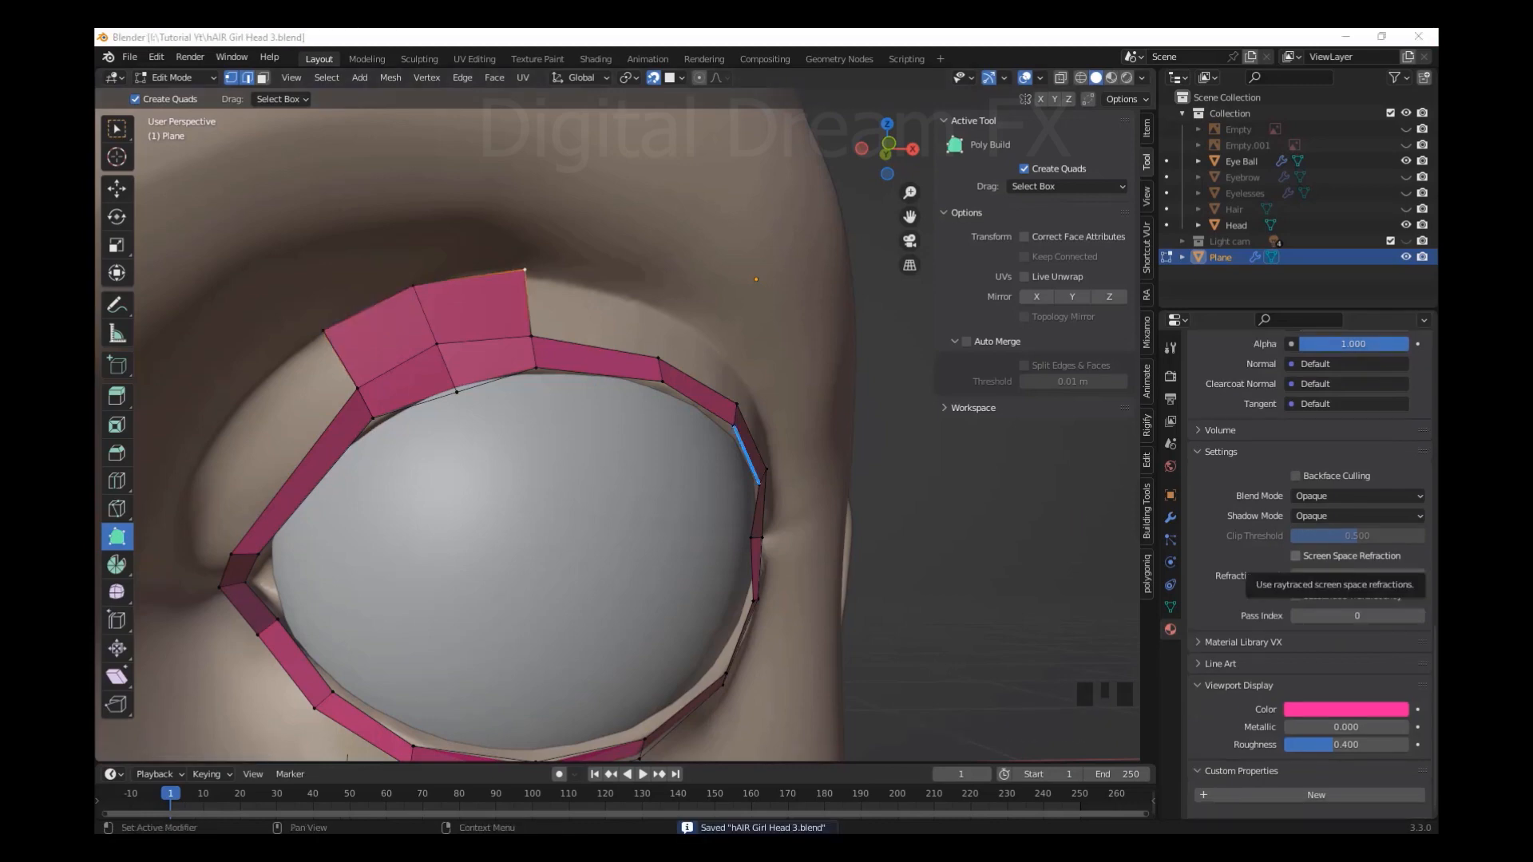
{"action": "middle_click_drag", "start_coordinate": [448, 384], "coordinate": [674, 479]}
{"action": "scroll", "coordinate": [547, 475], "scroll_direction": "up", "scroll_amount": 3}
{"action": "left_click_drag", "start_coordinate": [465, 377], "coordinate": [460, 356]}
{"action": "left_click_drag", "start_coordinate": [438, 279], "coordinate": [441, 280]}
{"action": "left_click_drag", "start_coordinate": [577, 244], "coordinate": [570, 253]}
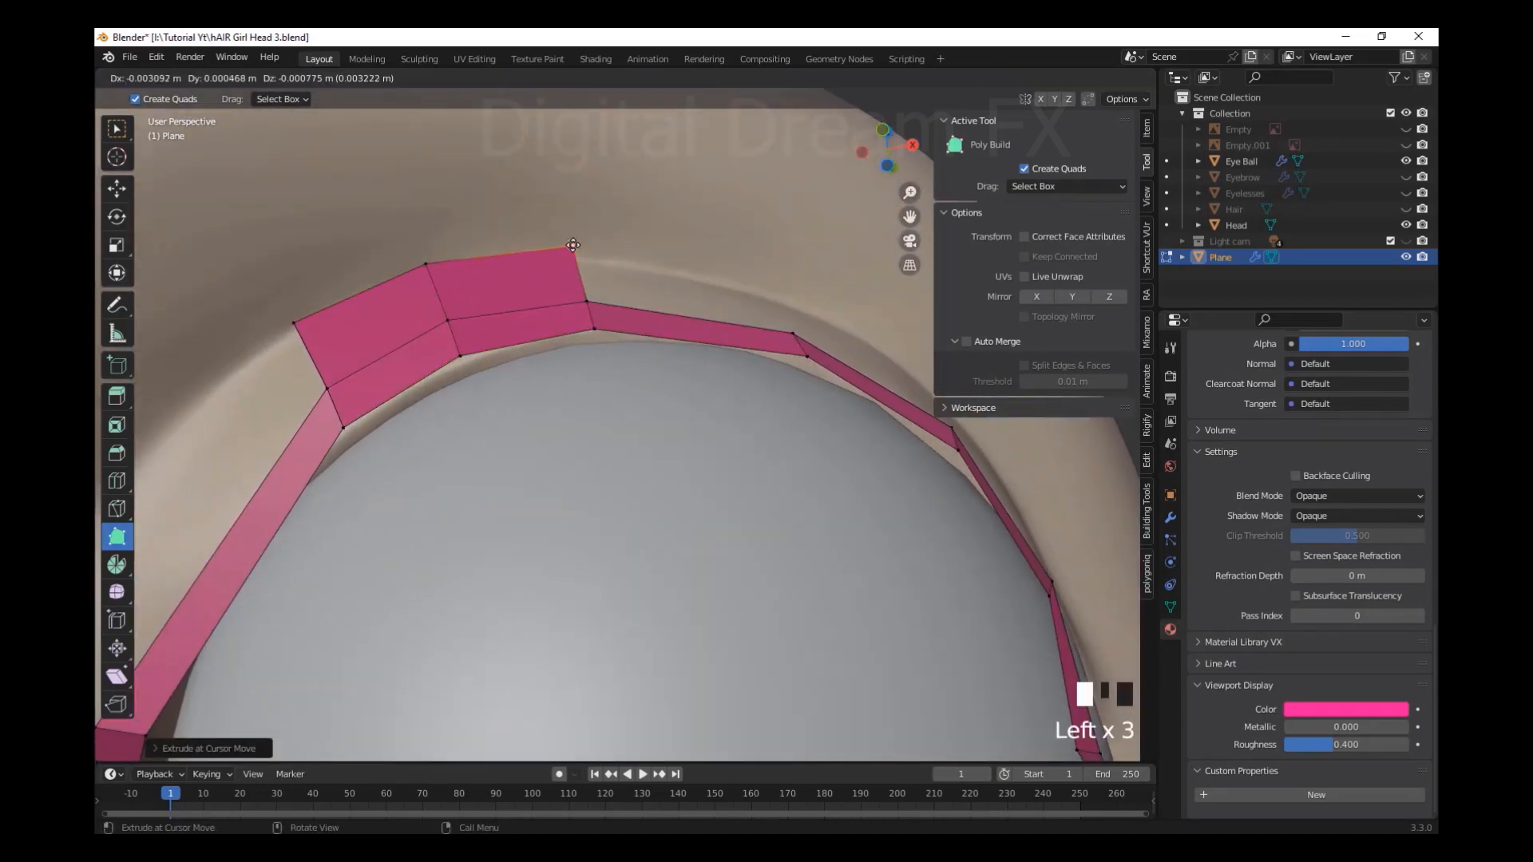
{"action": "left_click", "coordinate": [291, 325]}
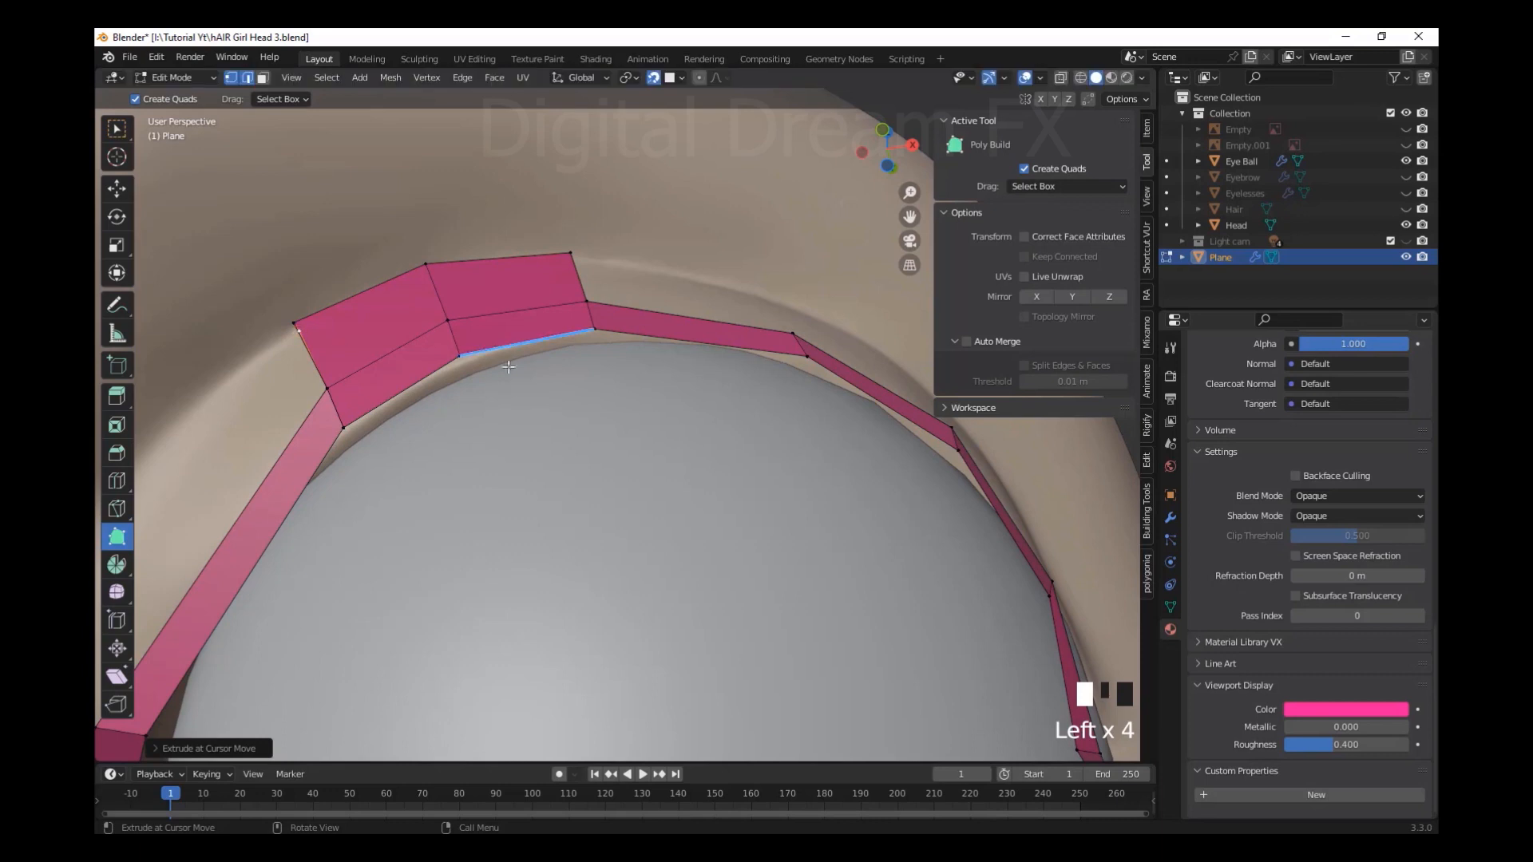
{"action": "key", "text": "ctrl+z"}
{"action": "left_click", "coordinate": [289, 330]}
{"action": "key", "text": "ctrl+z"}
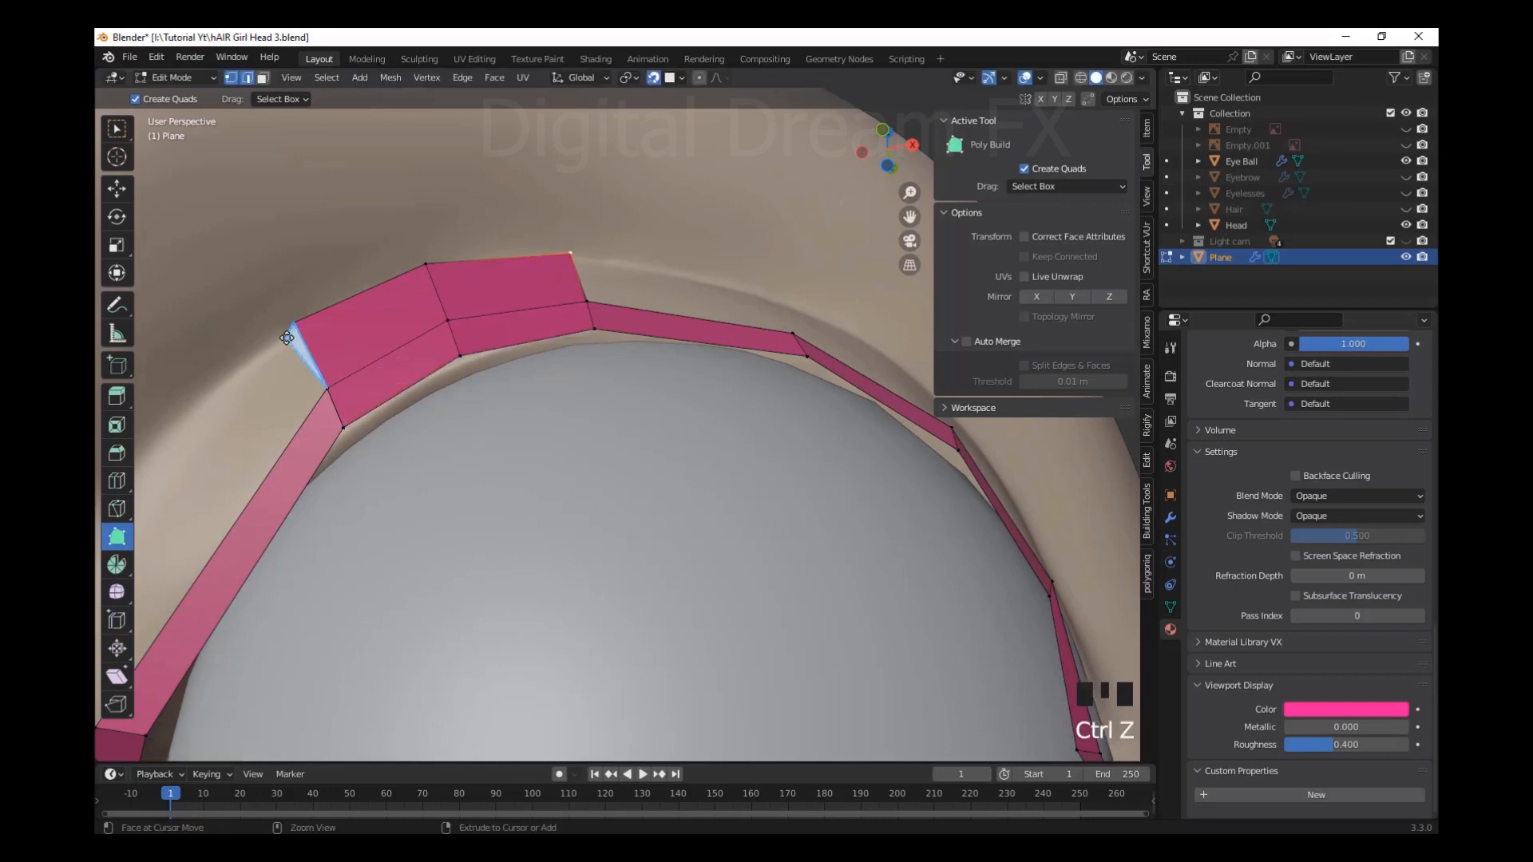
Add a long quad from the upper lid patch's side edge down to the inner eye corner and settle its outer vertex on the lid
{"action": "scroll", "coordinate": [352, 330], "scroll_direction": "down", "scroll_amount": 2}
{"action": "middle_click_drag", "start_coordinate": [352, 330], "coordinate": [506, 353]}
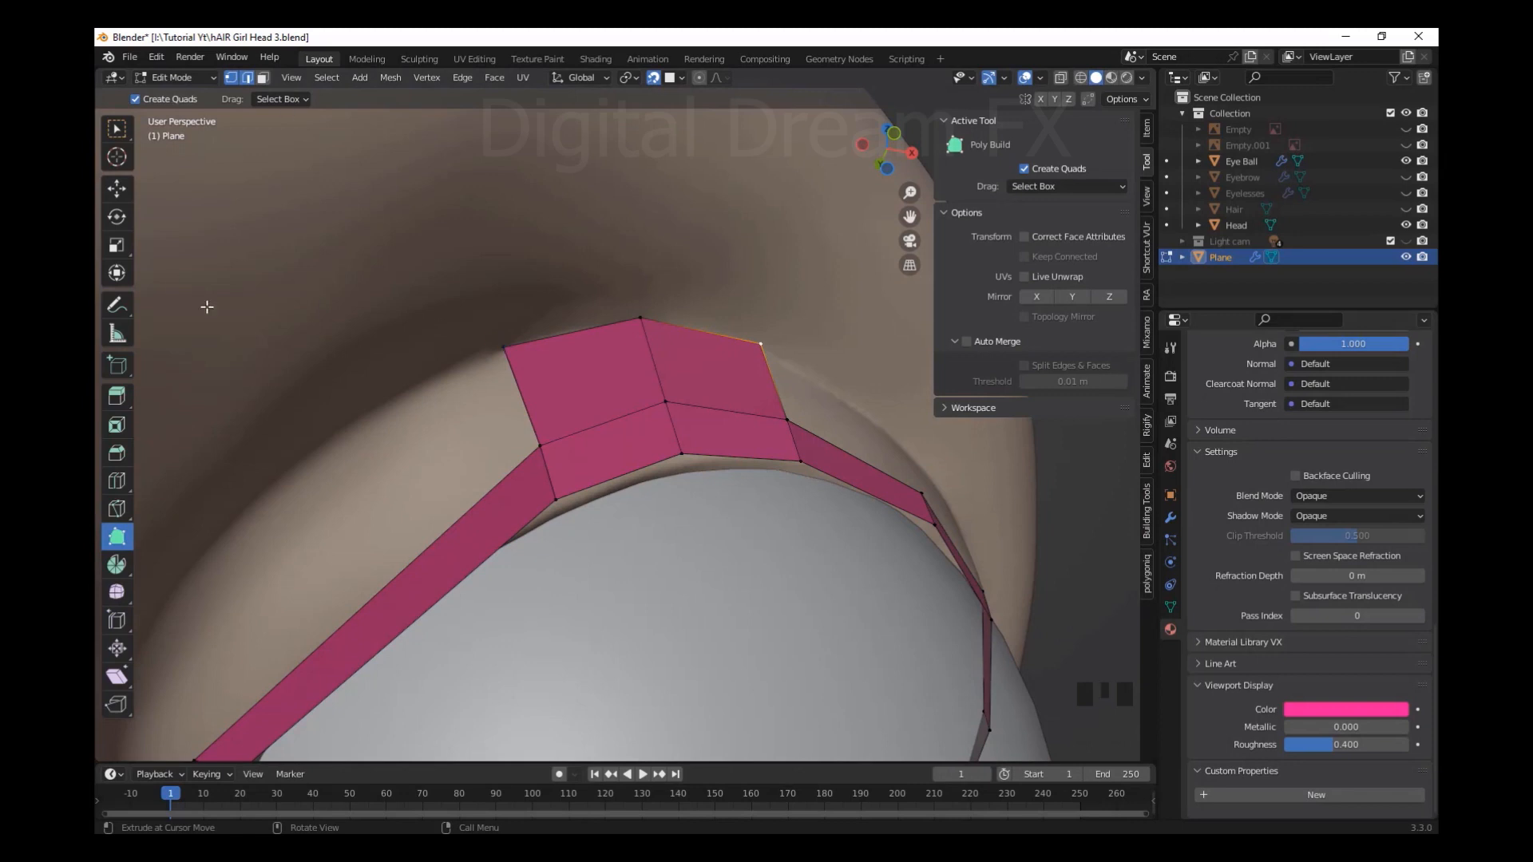
{"action": "middle_click_drag", "start_coordinate": [207, 306], "coordinate": [642, 430]}
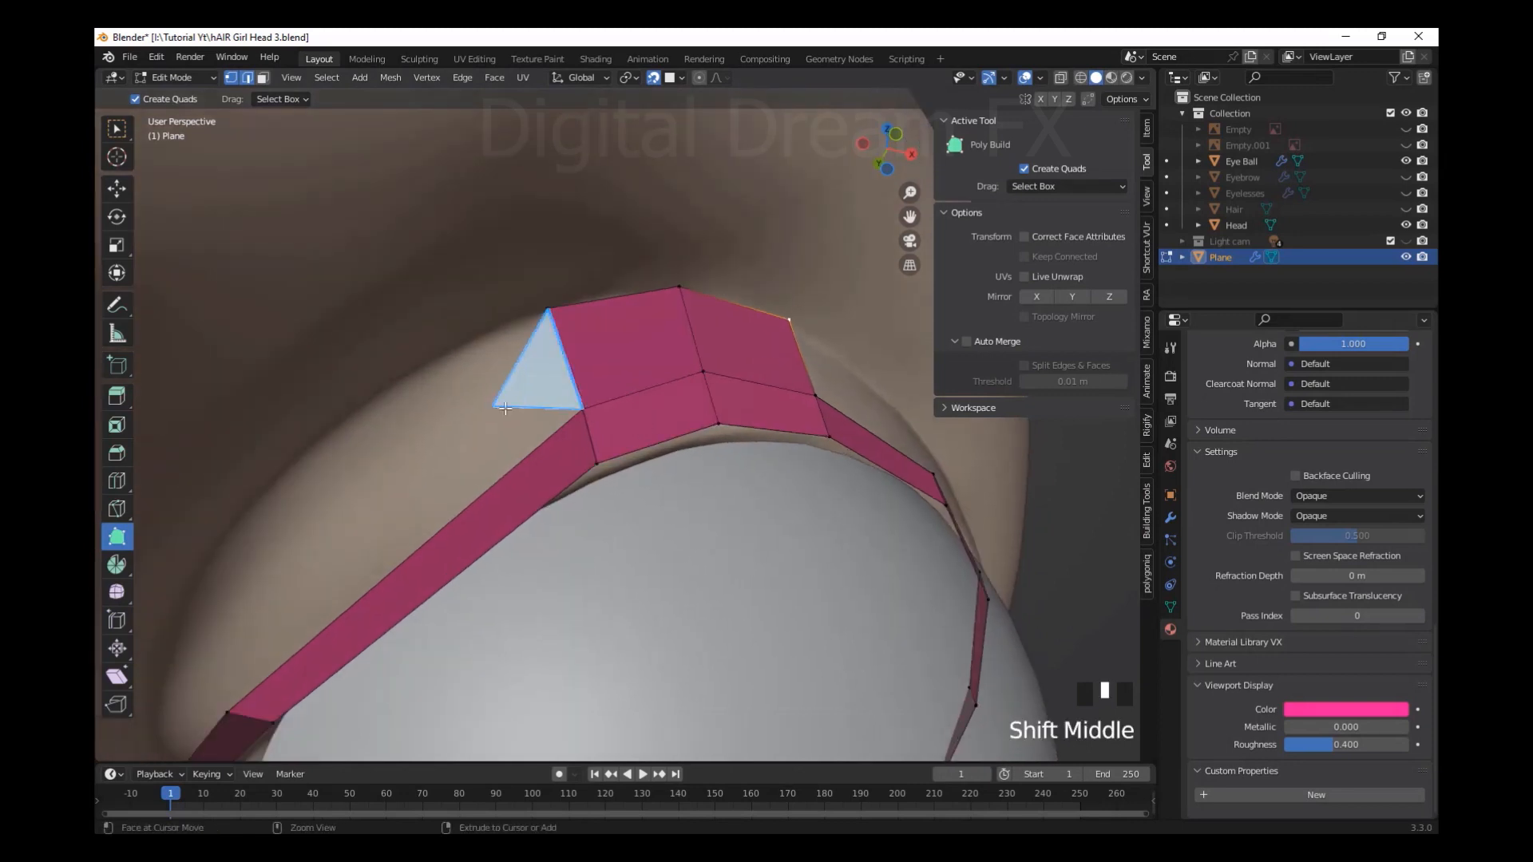
{"action": "left_click_drag", "start_coordinate": [518, 406], "coordinate": [192, 589], "text": "ctrl"}
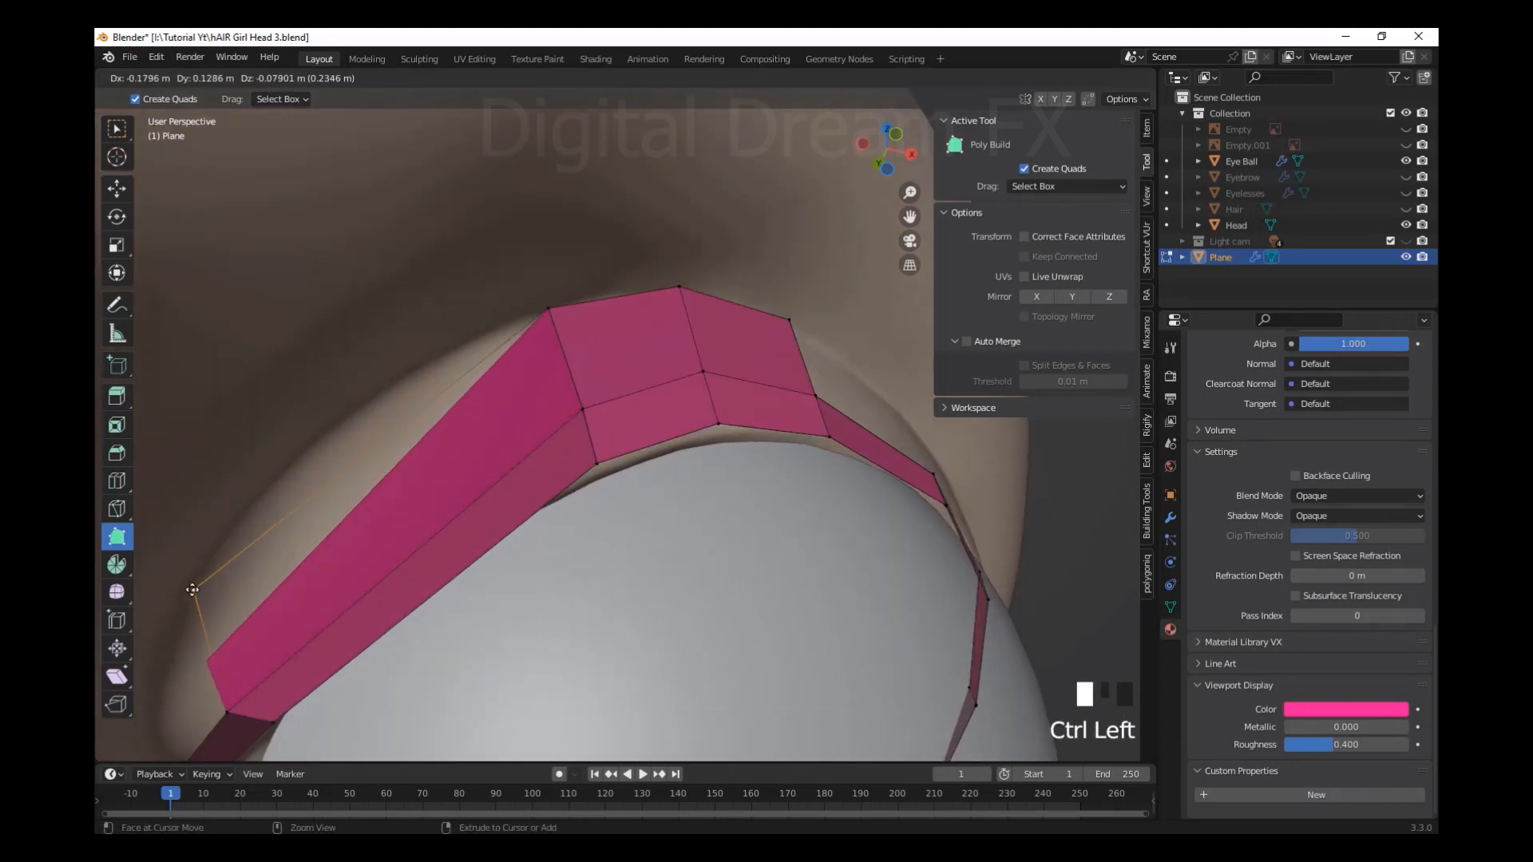
{"action": "scroll", "coordinate": [256, 554], "scroll_direction": "down", "scroll_amount": 2}
{"action": "middle_click_drag", "start_coordinate": [256, 555], "coordinate": [403, 522]}
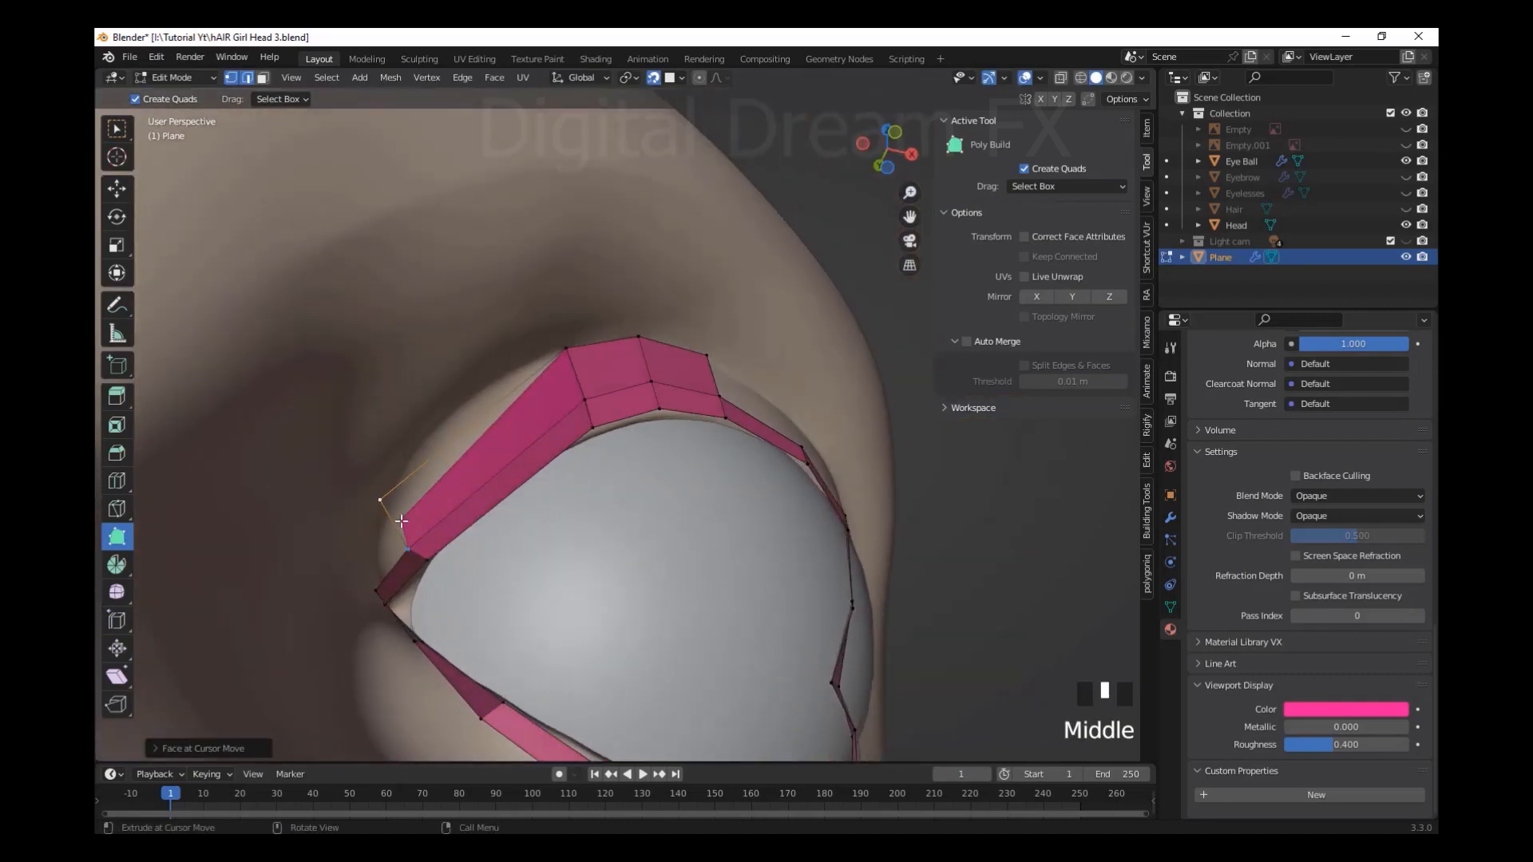
{"action": "left_click_drag", "start_coordinate": [383, 503], "coordinate": [388, 497]}
Divide the long faces beside the inner eye corner crosswise and slide the dividing edge's vertices along the lid to even the spacing
{"action": "left_click_drag", "start_coordinate": [566, 348], "coordinate": [542, 361]}
{"action": "scroll", "coordinate": [606, 384], "scroll_direction": "up", "scroll_amount": 3}
{"action": "middle_click_drag", "start_coordinate": [609, 391], "coordinate": [646, 412], "text": "shift"}
{"action": "left_click_drag", "start_coordinate": [610, 396], "coordinate": [503, 462]}
{"action": "left_click_drag", "start_coordinate": [620, 452], "coordinate": [489, 538]}
{"action": "left_click_drag", "start_coordinate": [533, 328], "coordinate": [354, 411]}
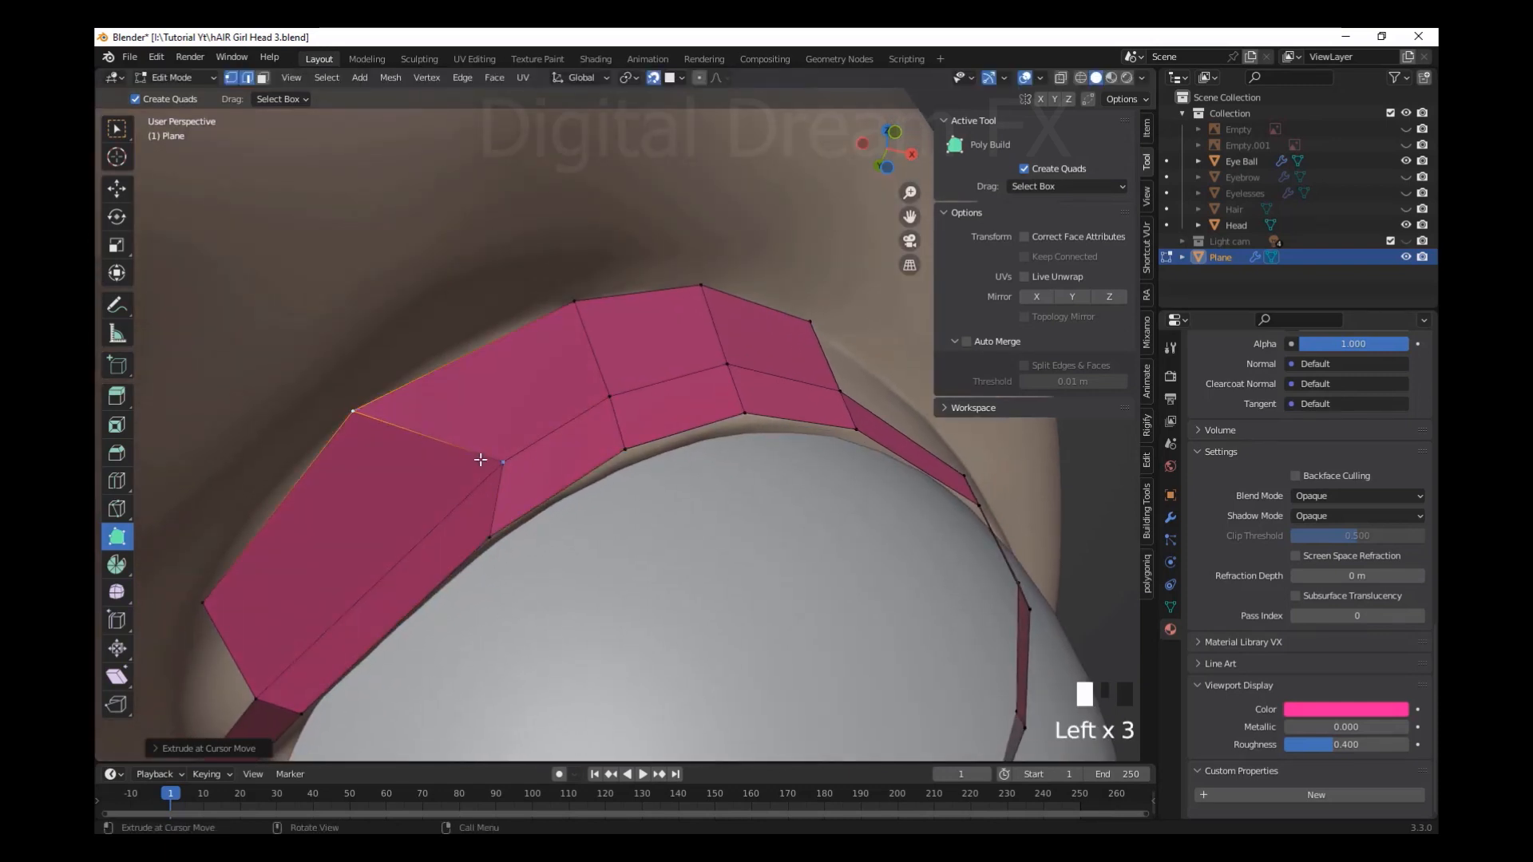
{"action": "left_click_drag", "start_coordinate": [503, 463], "coordinate": [409, 516]}
{"action": "left_click_drag", "start_coordinate": [492, 538], "coordinate": [452, 570]}
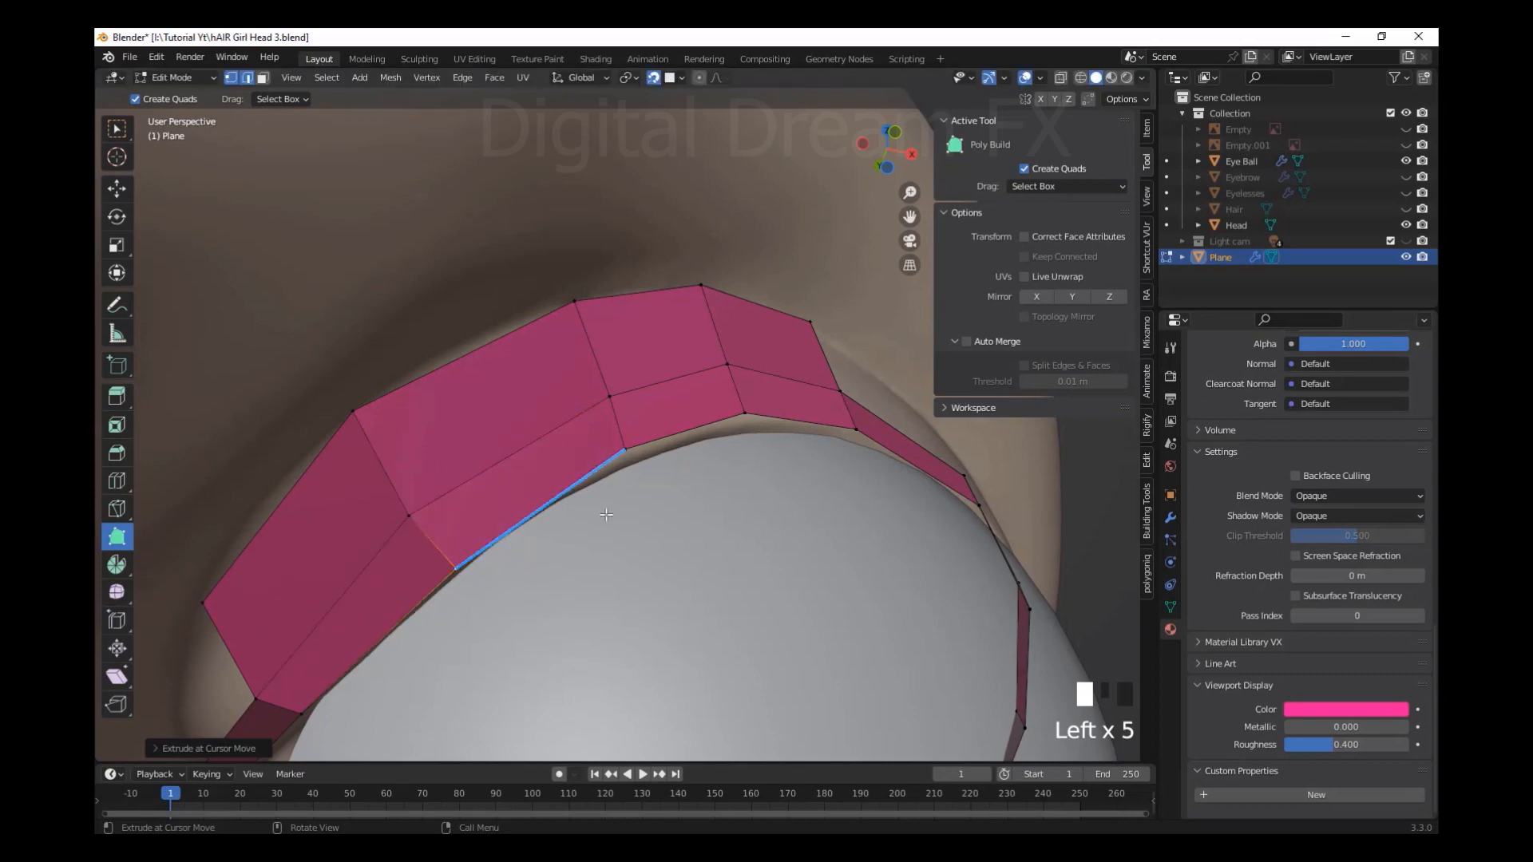
Refine the inner half of the upper lid band by nudging its outer and middle vertices into a smooth curve
{"action": "scroll", "coordinate": [527, 520], "scroll_direction": "down", "scroll_amount": 8}
{"action": "middle_click_drag", "start_coordinate": [527, 521], "coordinate": [498, 485]}
{"action": "scroll", "coordinate": [634, 521], "scroll_direction": "up", "scroll_amount": 3}
{"action": "left_click_drag", "start_coordinate": [492, 471], "coordinate": [487, 479]}
{"action": "left_click_drag", "start_coordinate": [583, 386], "coordinate": [601, 430]}
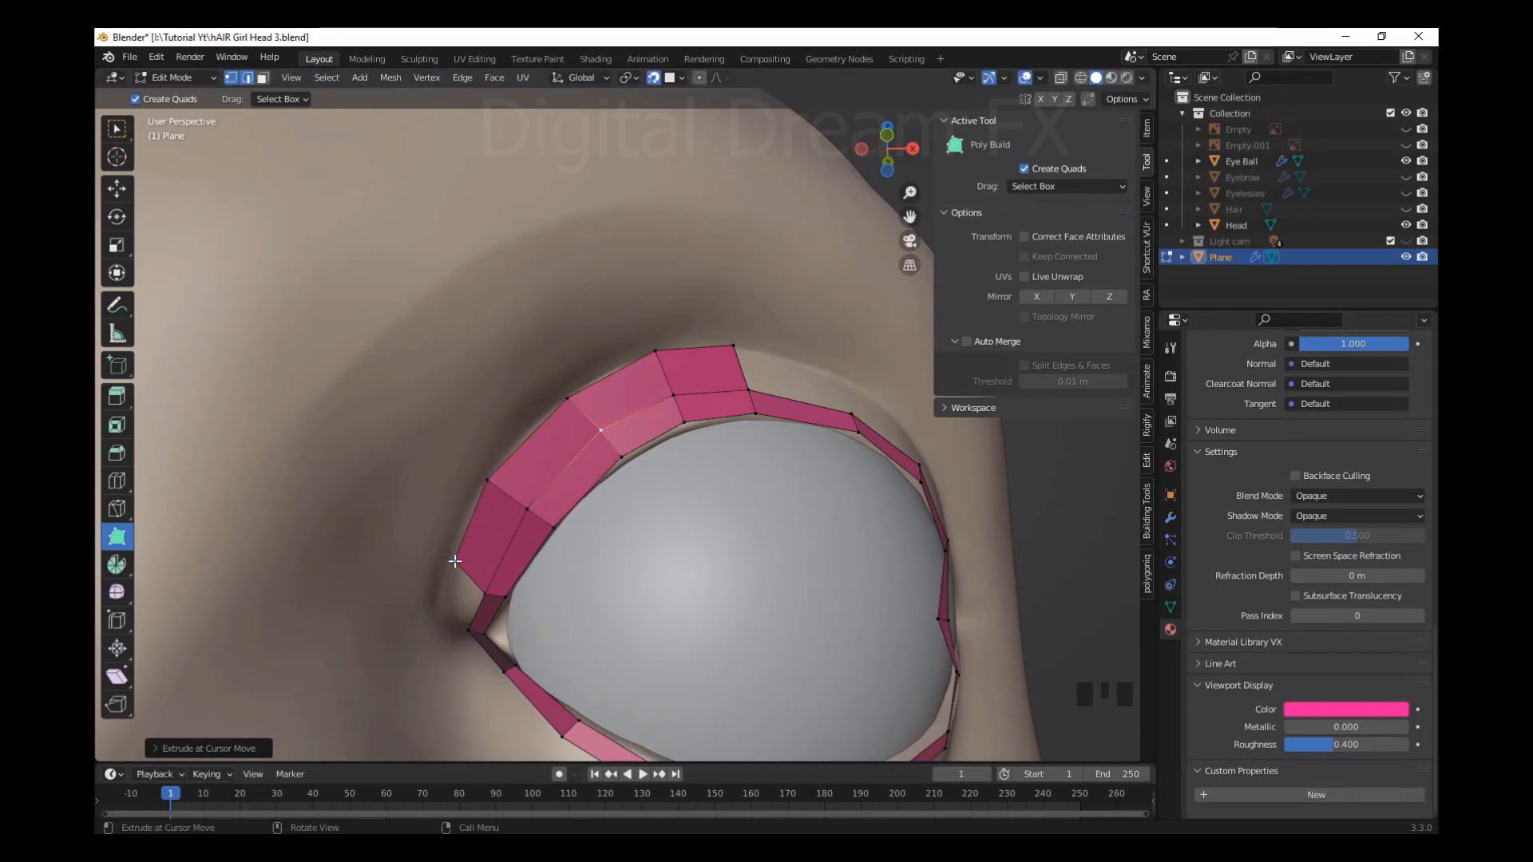
{"action": "left_click_drag", "start_coordinate": [454, 561], "coordinate": [458, 559]}
Extend the outer row of quads across the top of the upper lid and raise its new vertex to the lid crease
{"action": "scroll", "coordinate": [786, 444], "scroll_direction": "down", "scroll_amount": 2}
{"action": "scroll", "coordinate": [679, 409], "scroll_direction": "up", "scroll_amount": 2}
{"action": "middle_click_drag", "start_coordinate": [751, 387], "coordinate": [601, 466]}
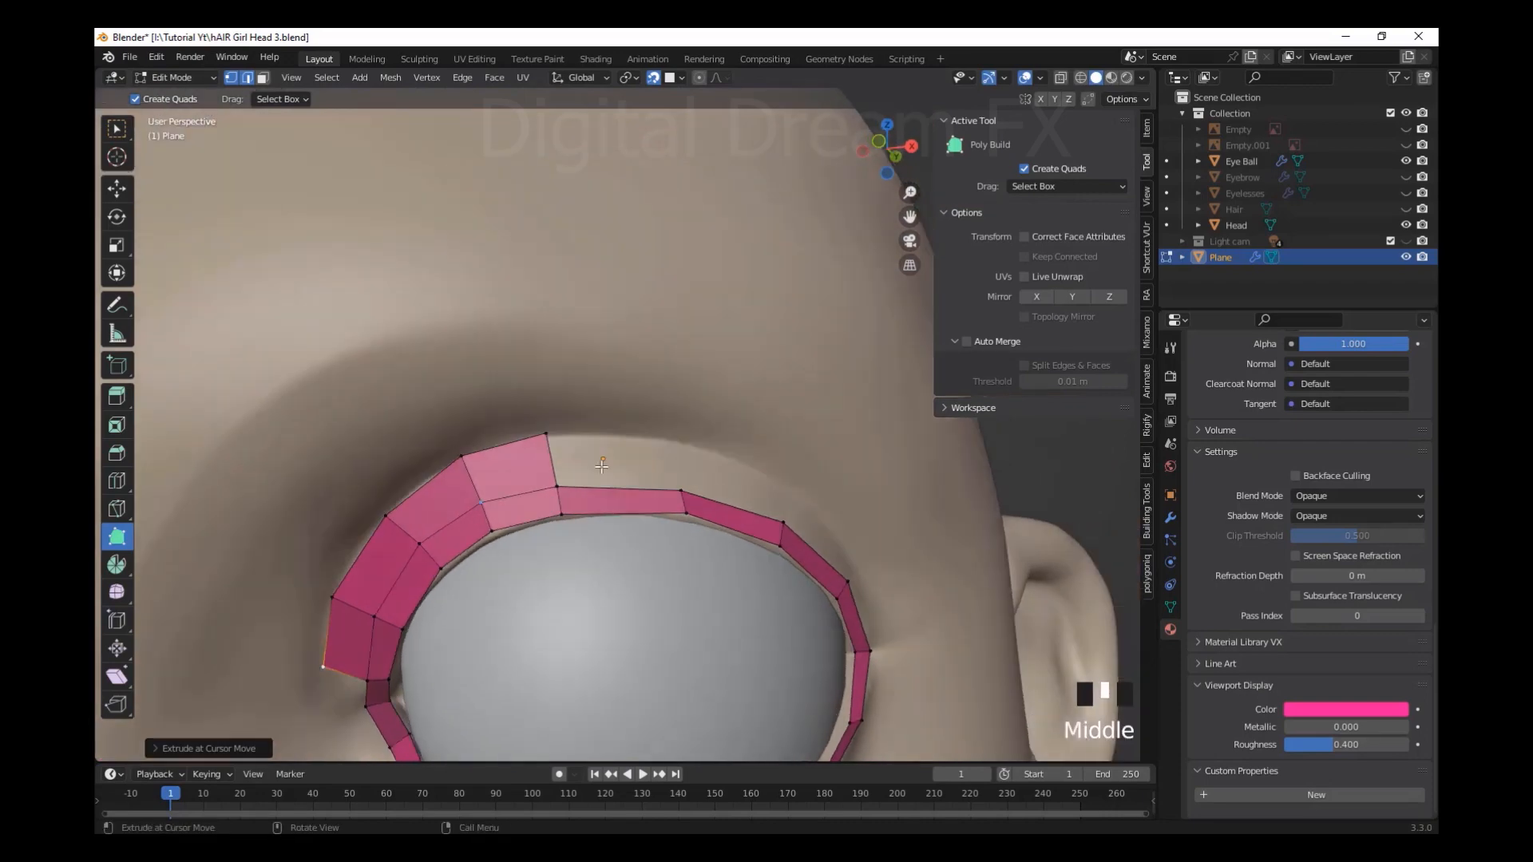
{"action": "left_click_drag", "start_coordinate": [566, 467], "coordinate": [684, 445], "text": "ctrl"}
{"action": "left_click_drag", "start_coordinate": [684, 445], "coordinate": [685, 440]}
{"action": "mouse_move", "coordinate": [787, 491]}
{"action": "left_mouse_down", "text": "ctrl"}
{"action": "mouse_move", "coordinate": [811, 500]}
{"action": "mouse_move", "coordinate": [793, 488]}
{"action": "left_mouse_up", "text": "ctrl"}
{"action": "left_click_drag", "start_coordinate": [681, 490], "coordinate": [697, 447]}
Continue the outer row of quads down the upper lid to the outer eye corner and adjust the last crease vertex
{"action": "scroll", "coordinate": [698, 447], "scroll_direction": "down", "scroll_amount": 2}
{"action": "scroll", "coordinate": [750, 487], "scroll_direction": "up", "scroll_amount": 2}
{"action": "middle_click_drag", "start_coordinate": [778, 491], "coordinate": [599, 443]}
{"action": "left_click_drag", "start_coordinate": [596, 427], "coordinate": [748, 463], "text": "ctrl"}
{"action": "left_click", "coordinate": [744, 496], "text": "ctrl"}
{"action": "left_click", "coordinate": [754, 499], "text": "ctrl"}
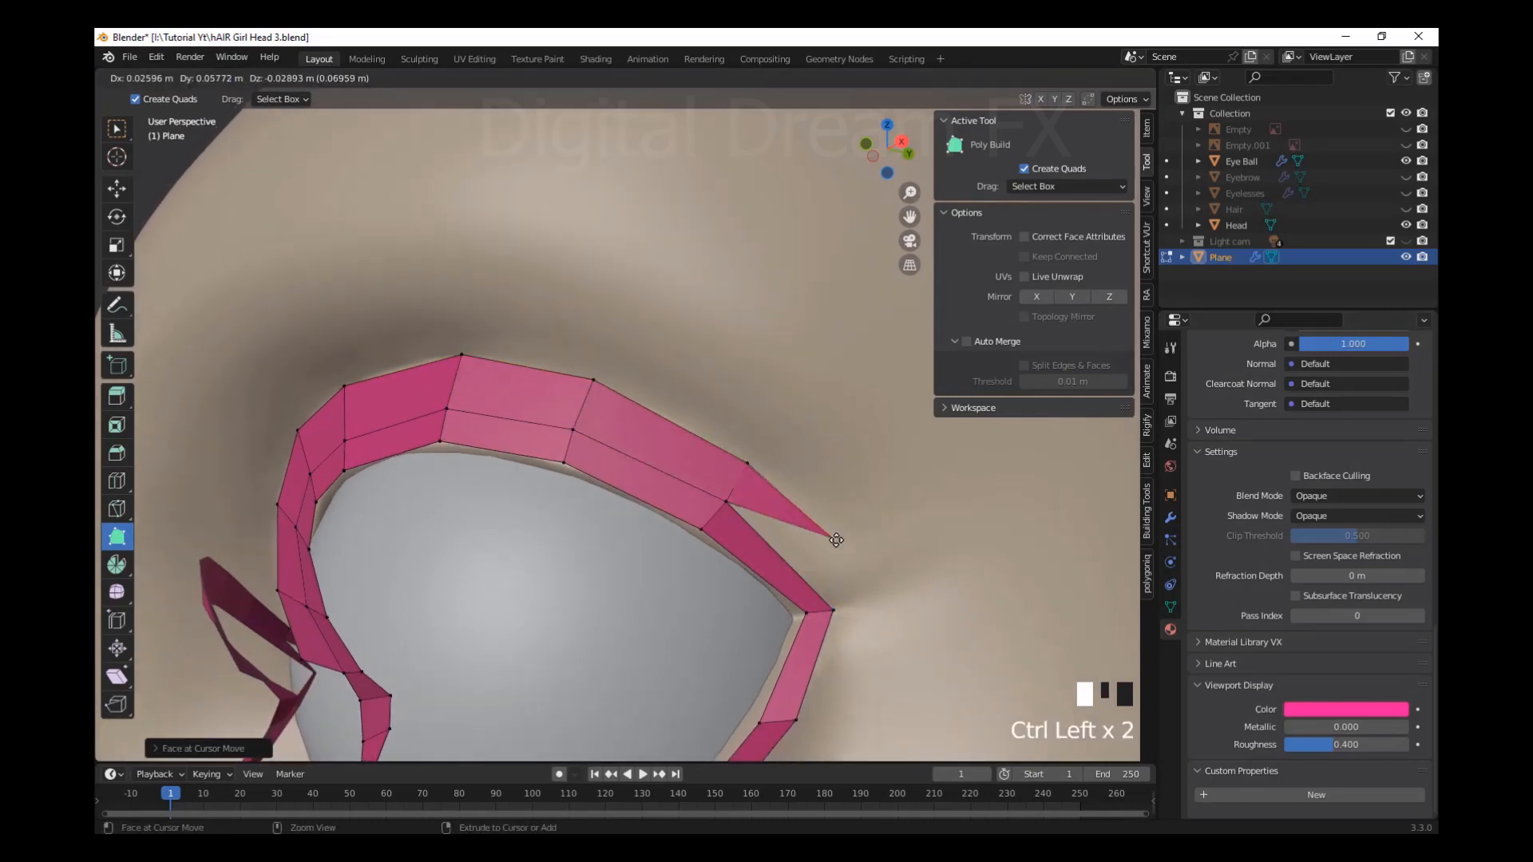
{"action": "key", "text": "ctrl+z"}
{"action": "left_click_drag", "start_coordinate": [753, 502], "coordinate": [870, 603], "text": "ctrl"}
{"action": "left_click_drag", "start_coordinate": [748, 464], "coordinate": [759, 468]}
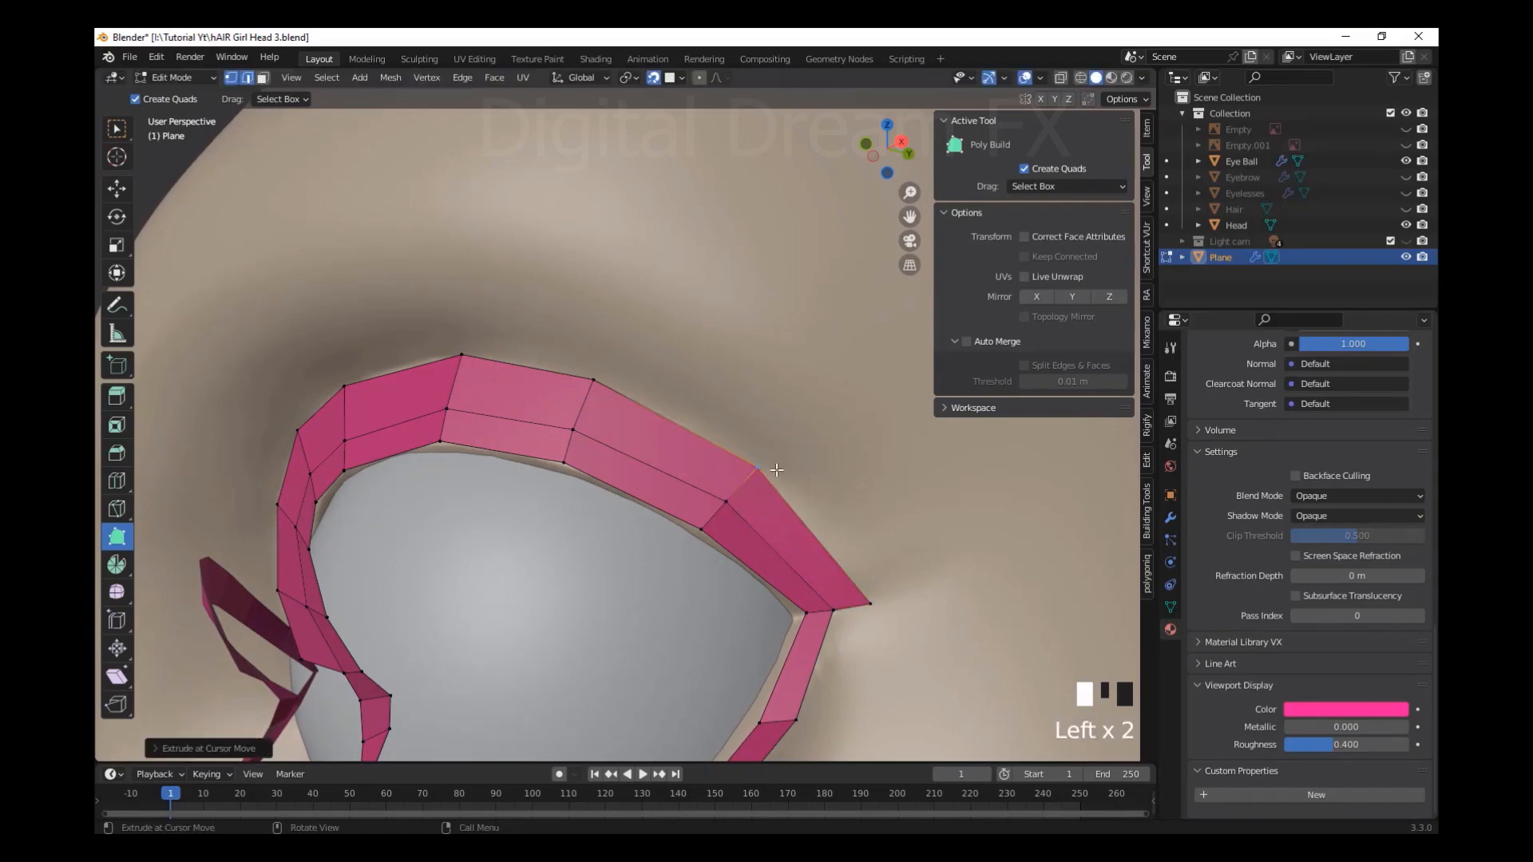
Build the outer row of quads along the lower lid from the inner eye corner round to the outer corner
{"action": "scroll", "coordinate": [777, 469], "scroll_direction": "down", "scroll_amount": 4}
{"action": "scroll", "coordinate": [821, 582], "scroll_direction": "up", "scroll_amount": 3}
{"action": "middle_click_drag", "start_coordinate": [822, 582], "coordinate": [452, 477]}
{"action": "left_click_drag", "start_coordinate": [531, 388], "coordinate": [900, 589], "text": "ctrl"}
{"action": "left_click_drag", "start_coordinate": [1008, 542], "coordinate": [1050, 522], "text": "ctrl"}
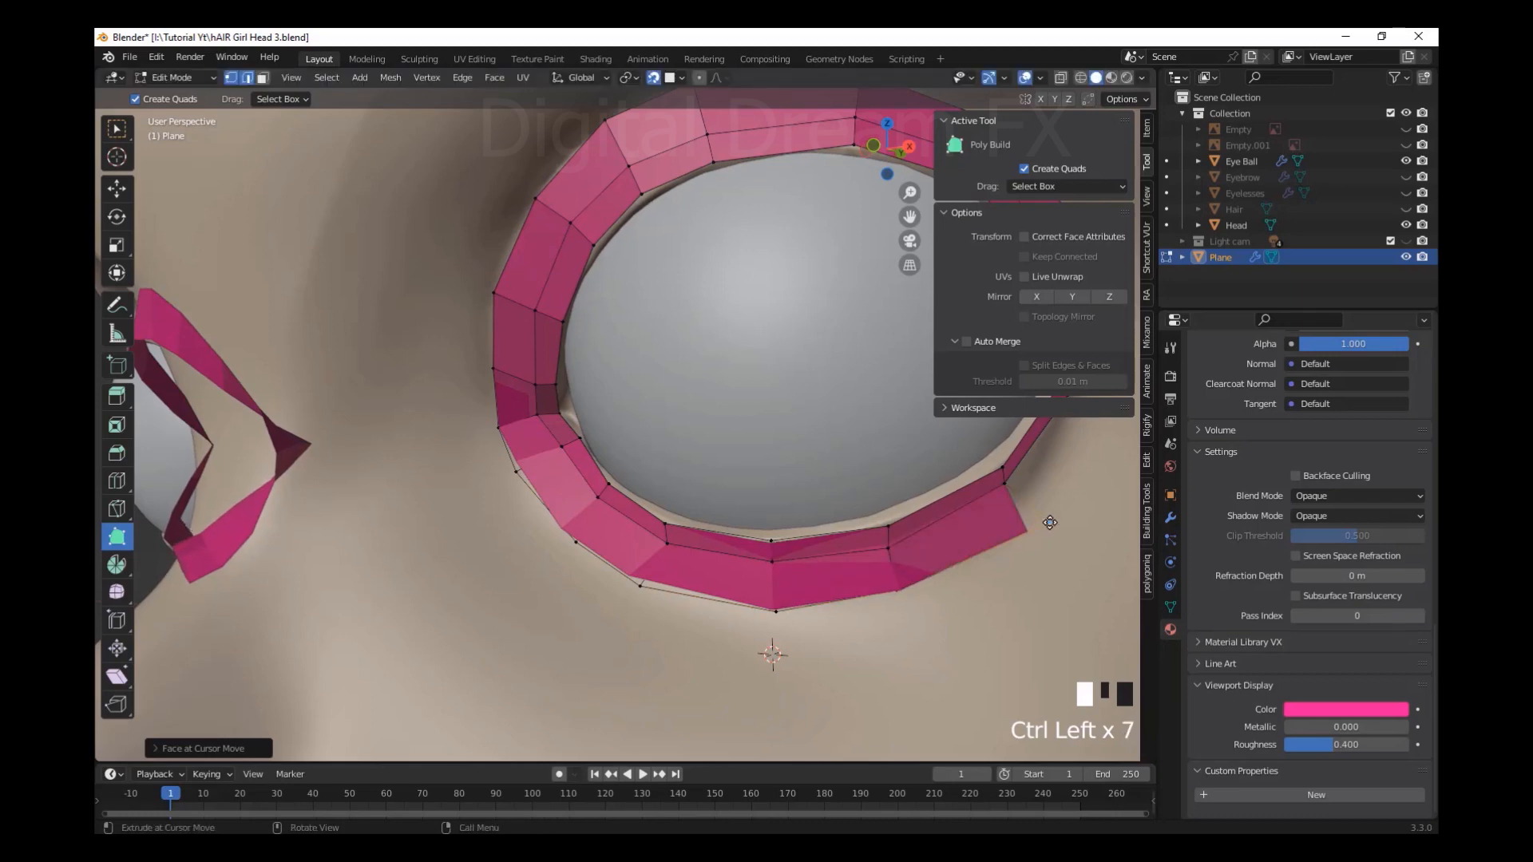
{"action": "key", "text": "n"}
{"action": "scroll", "coordinate": [1050, 522], "scroll_direction": "down", "scroll_amount": 3}
{"action": "middle_click_drag", "start_coordinate": [1050, 522], "coordinate": [711, 501]}
{"action": "scroll", "coordinate": [992, 479], "scroll_direction": "up", "scroll_amount": 4}
{"action": "left_click_drag", "start_coordinate": [731, 451], "coordinate": [825, 280], "text": "ctrl"}
Enable Auto Merge with a 0.1 m threshold and merge the ring's two loose end vertices at the outer eye corner
{"action": "scroll", "coordinate": [825, 280], "scroll_direction": "down", "scroll_amount": 2}
{"action": "middle_click_drag", "start_coordinate": [1012, 309], "coordinate": [972, 321], "text": "shift"}
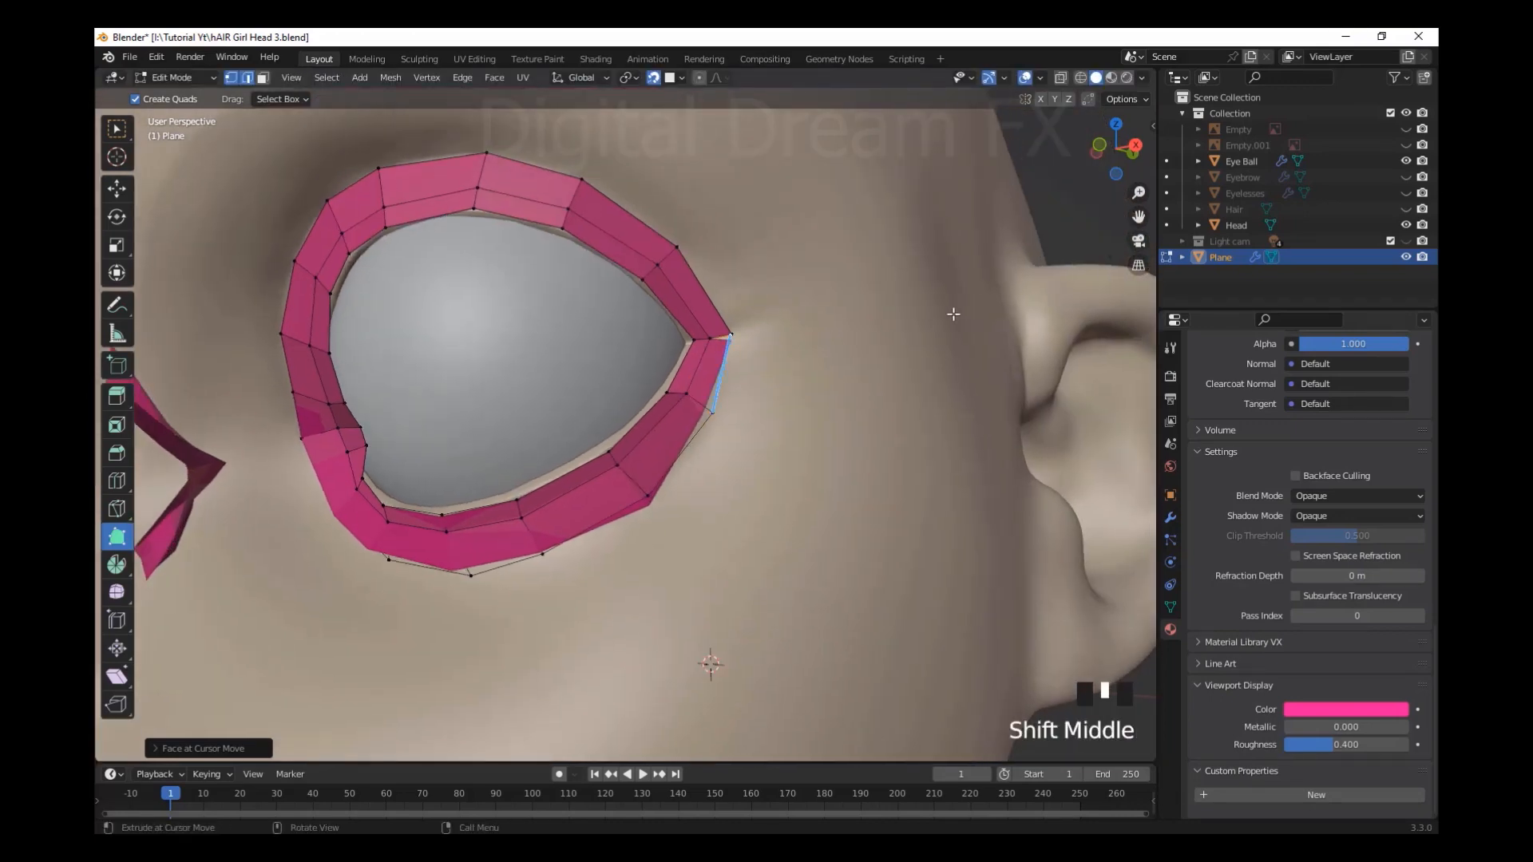
{"action": "key", "text": "n"}
{"action": "left_click", "coordinate": [967, 342]}
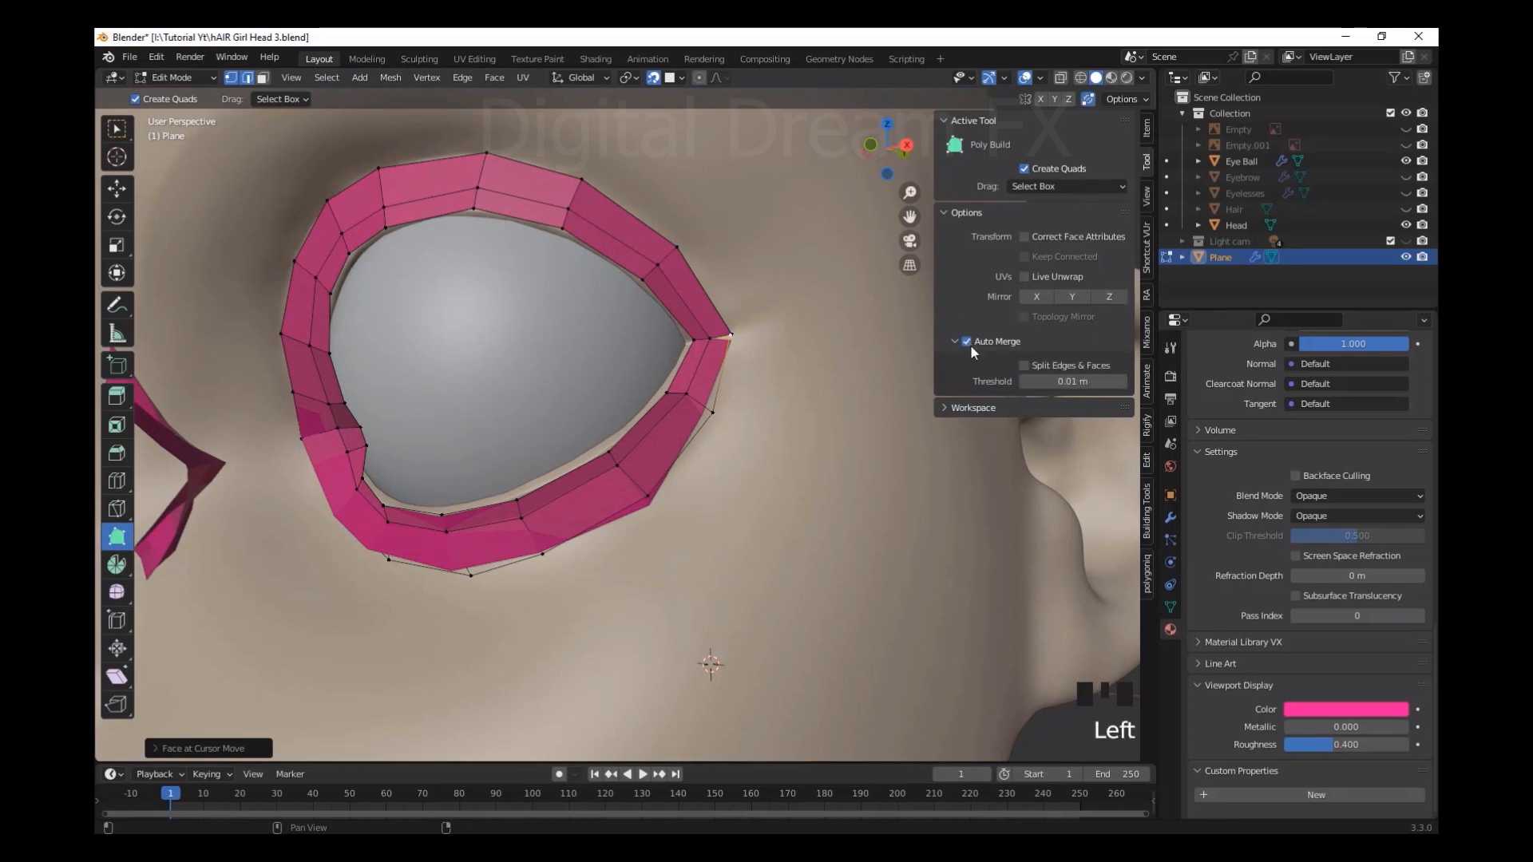
{"action": "left_click", "coordinate": [1022, 365]}
{"action": "left_click", "coordinate": [1025, 367]}
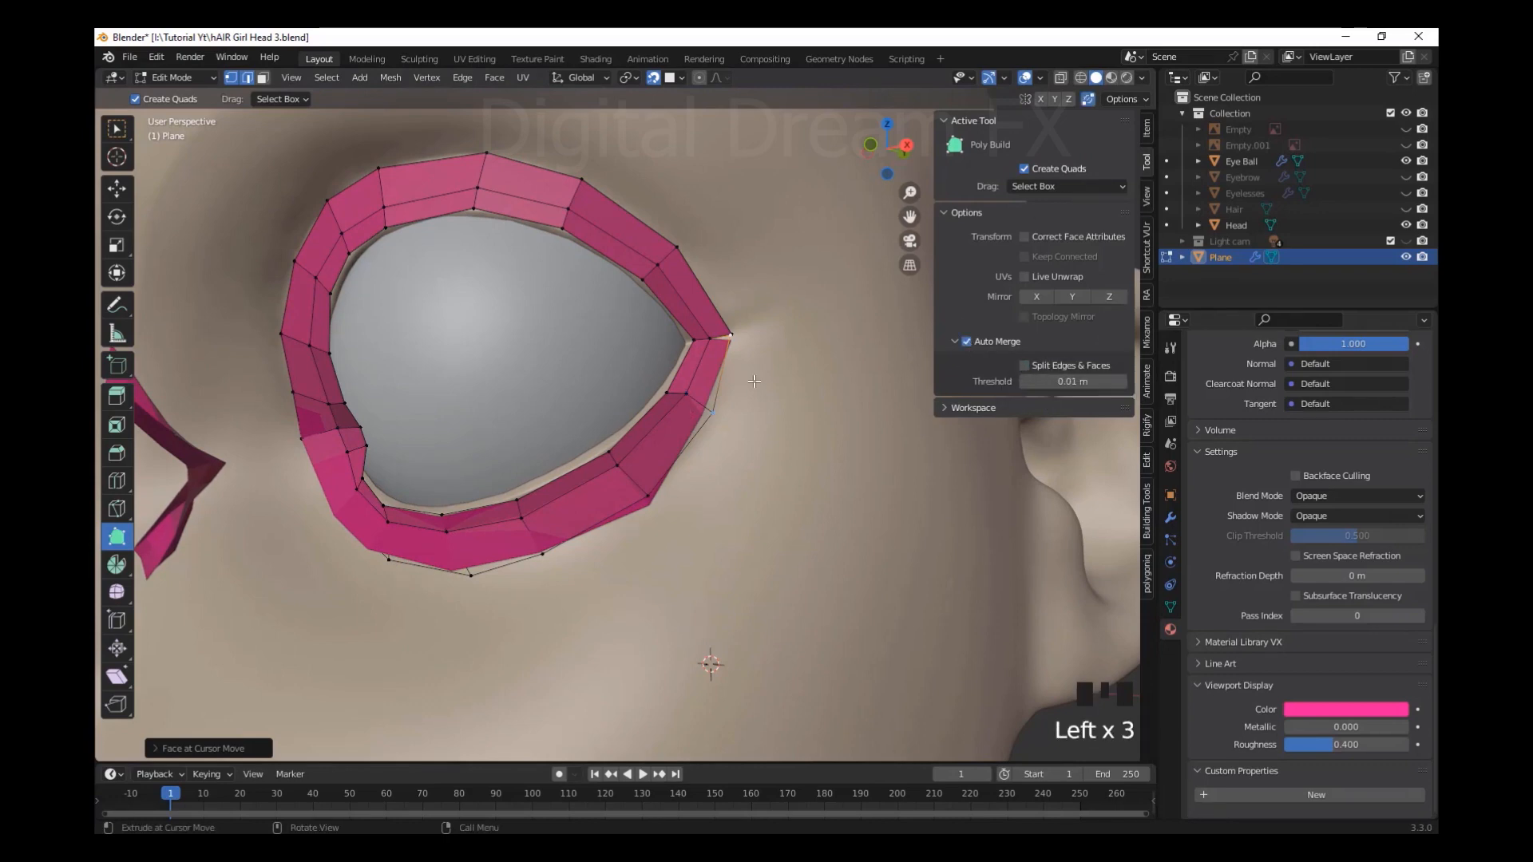
{"action": "middle_click_drag", "start_coordinate": [683, 419], "coordinate": [511, 512], "text": "shift"}
{"action": "scroll", "coordinate": [511, 513], "scroll_direction": "up", "scroll_amount": 3}
{"action": "middle_click_drag", "start_coordinate": [431, 482], "coordinate": [631, 451], "text": "shift"}
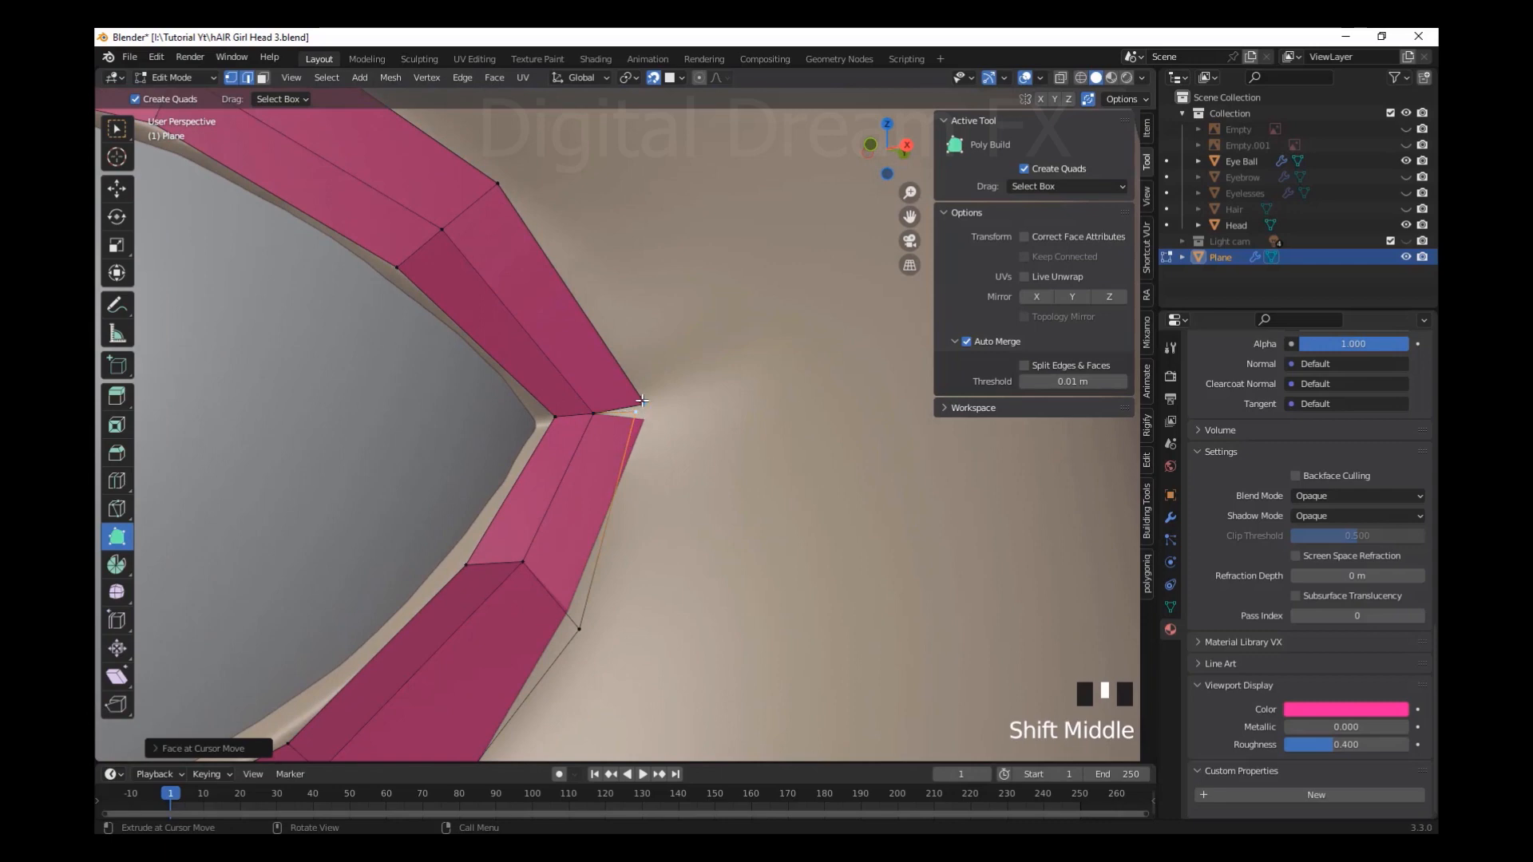
{"action": "left_click_drag", "start_coordinate": [642, 401], "coordinate": [638, 408]}
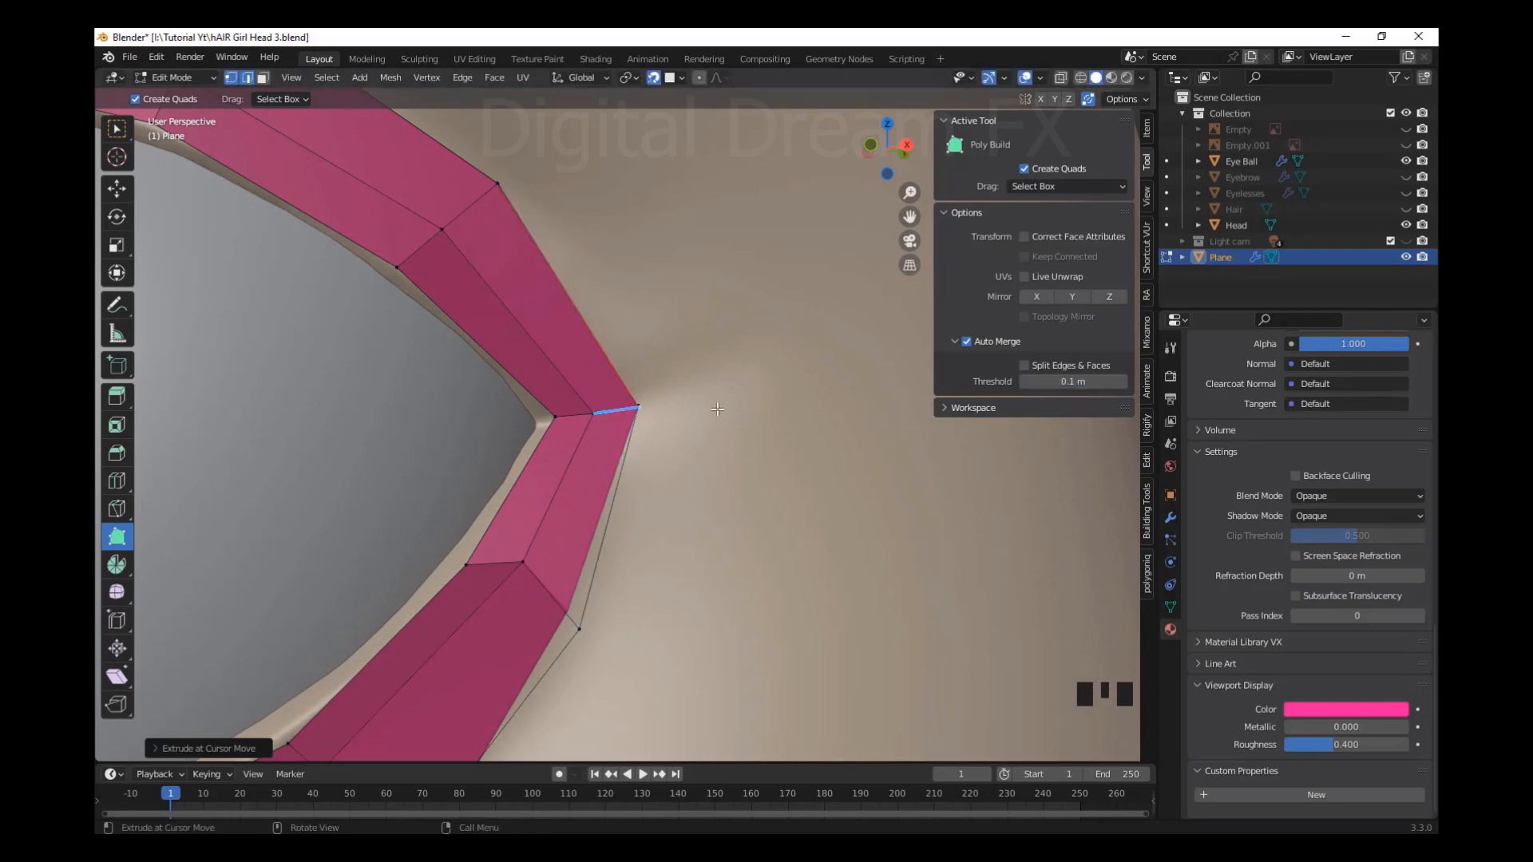
{"action": "left_click_drag", "start_coordinate": [639, 406], "coordinate": [637, 405]}
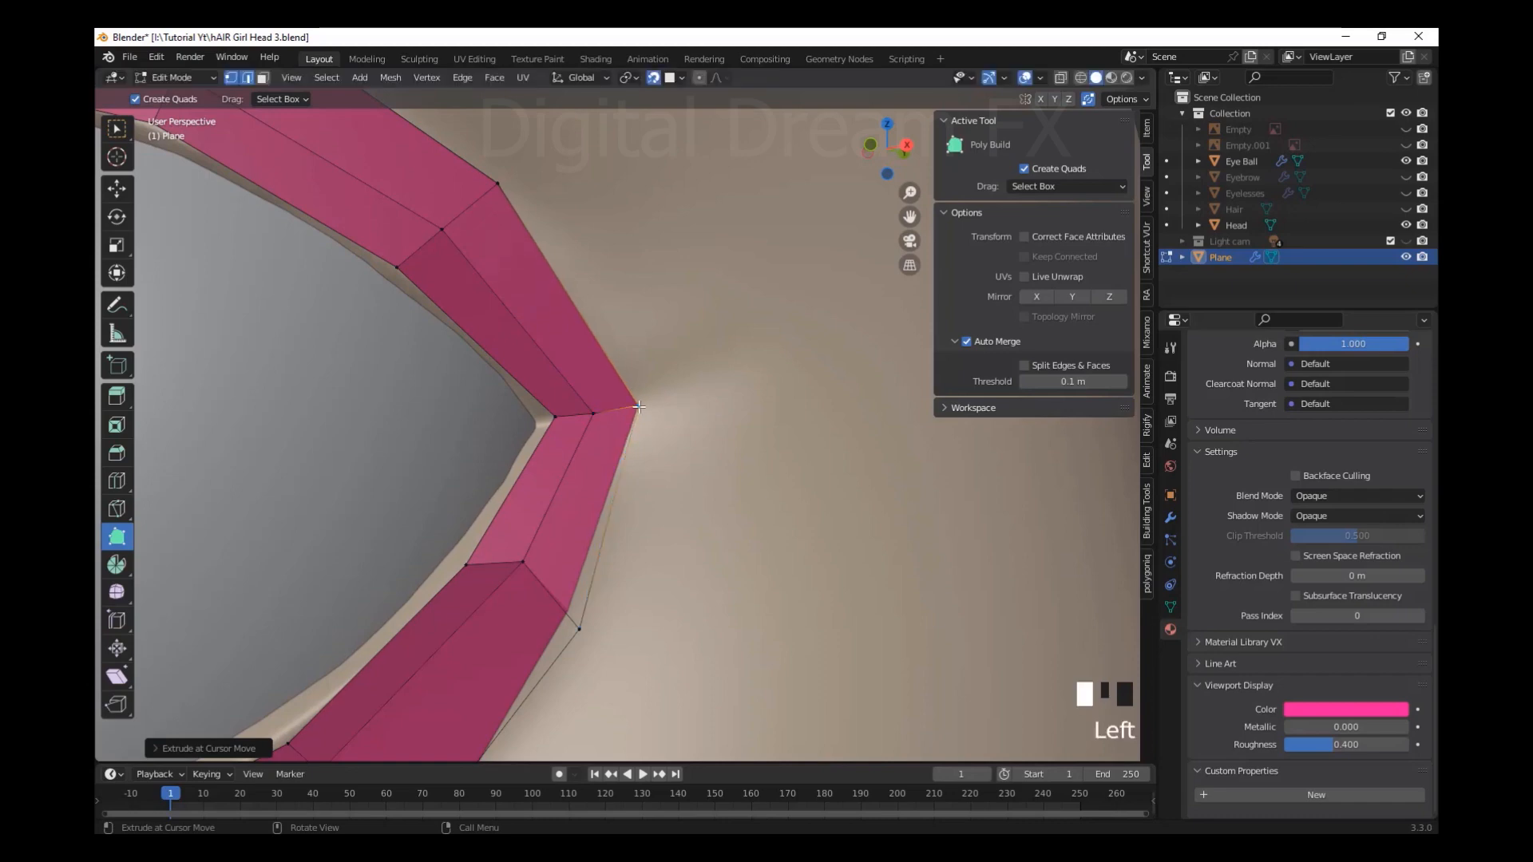
{"action": "left_click", "coordinate": [639, 407]}
Set the Auto Merge threshold to 0.01 m and tuck in the outer-edge vertices just below the outer eye corner
{"action": "scroll", "coordinate": [718, 447], "scroll_direction": "down", "scroll_amount": 4}
{"action": "scroll", "coordinate": [774, 485], "scroll_direction": "up", "scroll_amount": 1}
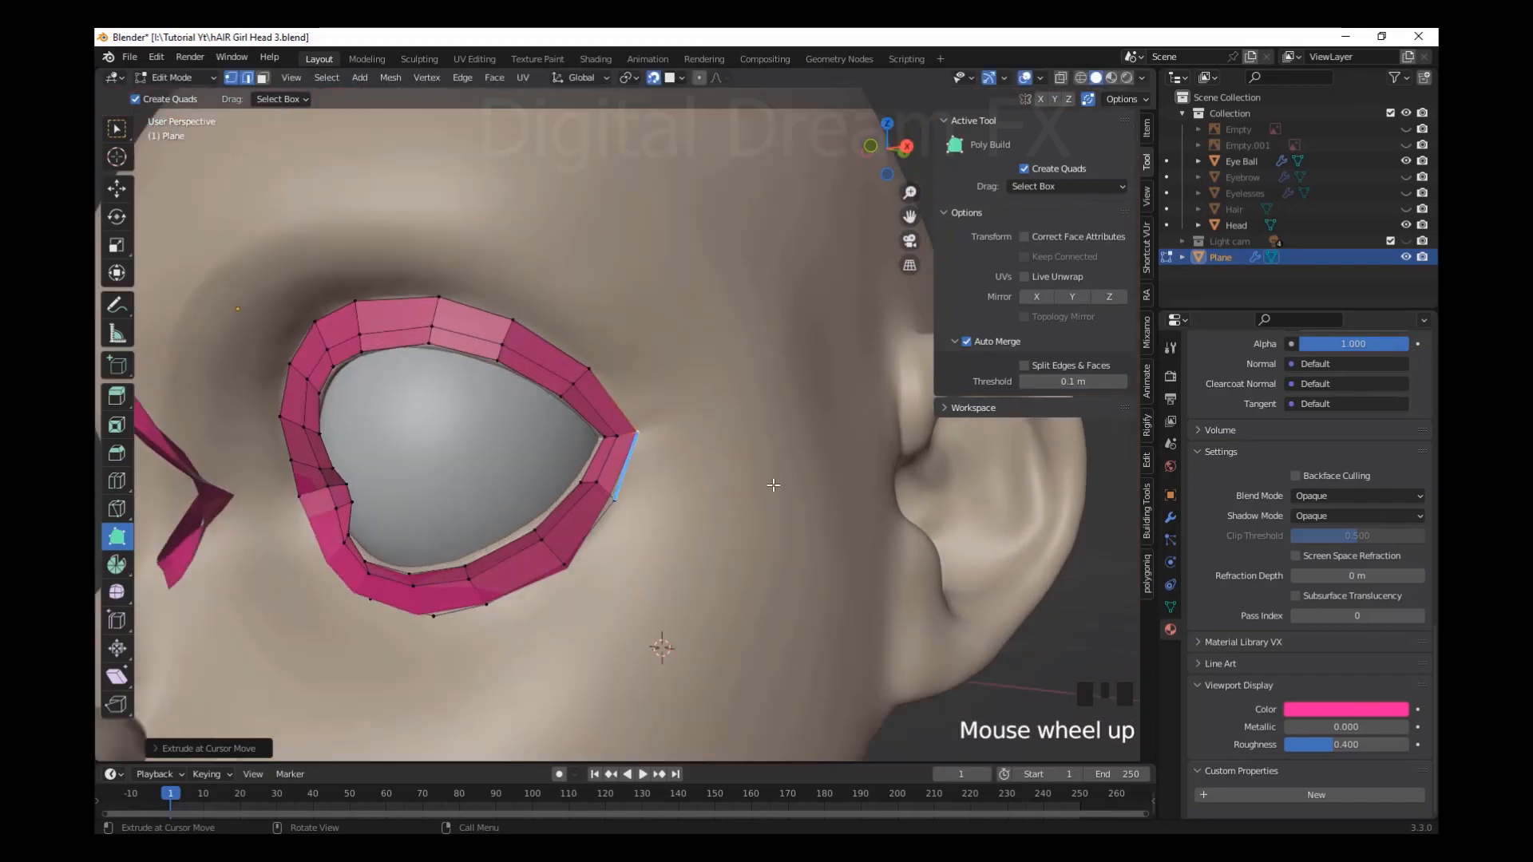
{"action": "scroll", "coordinate": [774, 484], "scroll_direction": "up", "scroll_amount": 2}
{"action": "middle_click_drag", "start_coordinate": [773, 484], "coordinate": [715, 412], "text": "shift"}
{"action": "left_click", "coordinate": [1070, 381]}
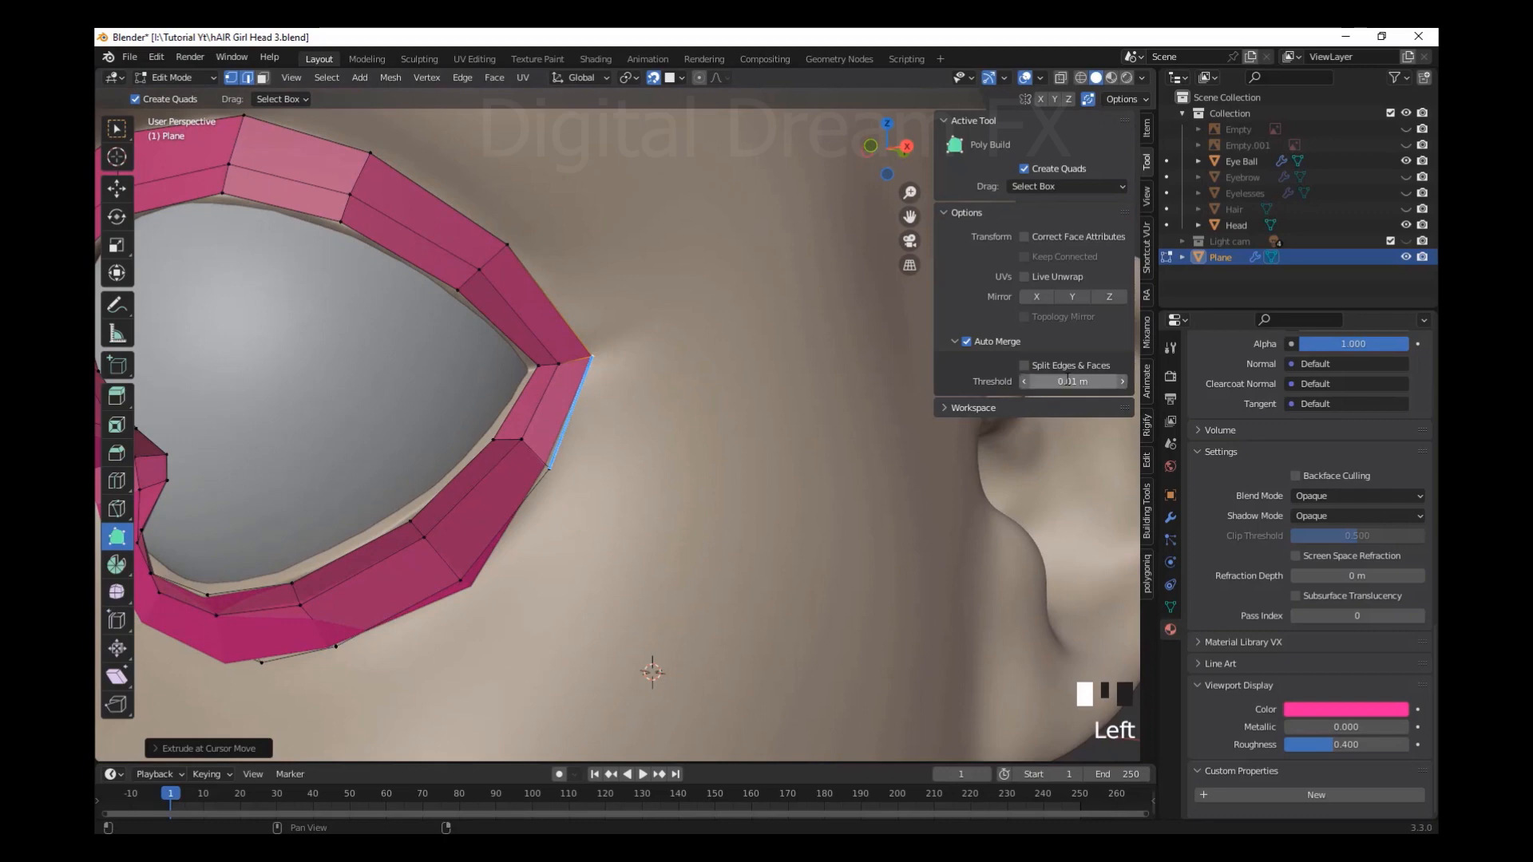
{"action": "middle_click_drag", "start_coordinate": [599, 468], "coordinate": [656, 404], "text": "shift"}
{"action": "left_click", "coordinate": [612, 391]}
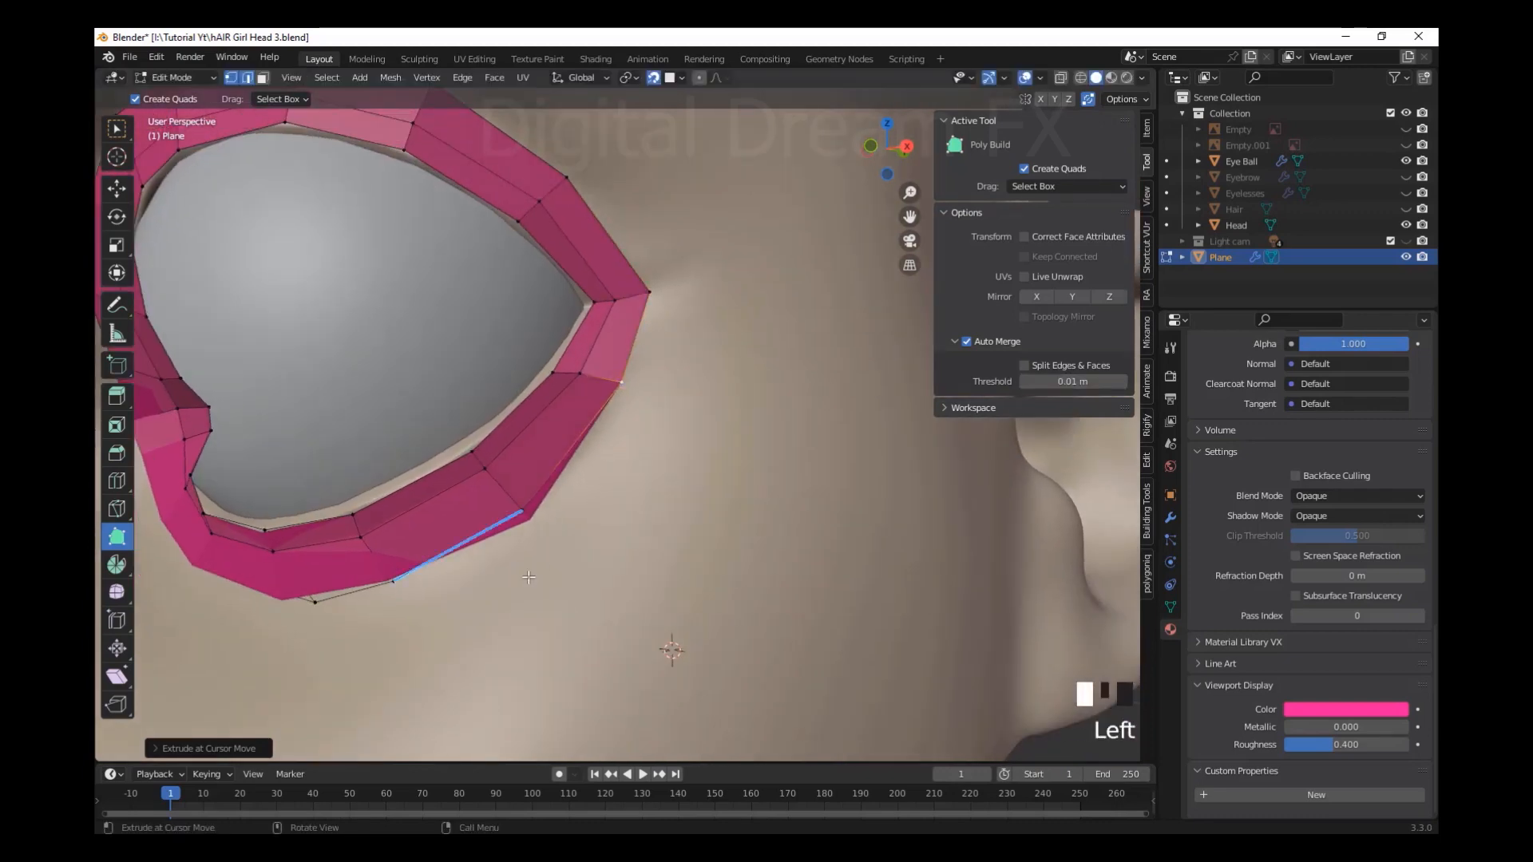
{"action": "left_click", "coordinate": [611, 388]}
{"action": "left_click_drag", "start_coordinate": [611, 385], "coordinate": [612, 387]}
Fit the lid band's vertices around the outer side of the eye closely to the eyeball
{"action": "scroll", "coordinate": [639, 344], "scroll_direction": "down", "scroll_amount": 4}
{"action": "middle_click_drag", "start_coordinate": [631, 447], "coordinate": [758, 485]}
{"action": "scroll", "coordinate": [699, 463], "scroll_direction": "up", "scroll_amount": 5}
{"action": "scroll", "coordinate": [831, 422], "scroll_direction": "up", "scroll_amount": 2}
{"action": "middle_click_drag", "start_coordinate": [831, 422], "coordinate": [824, 443], "text": "shift"}
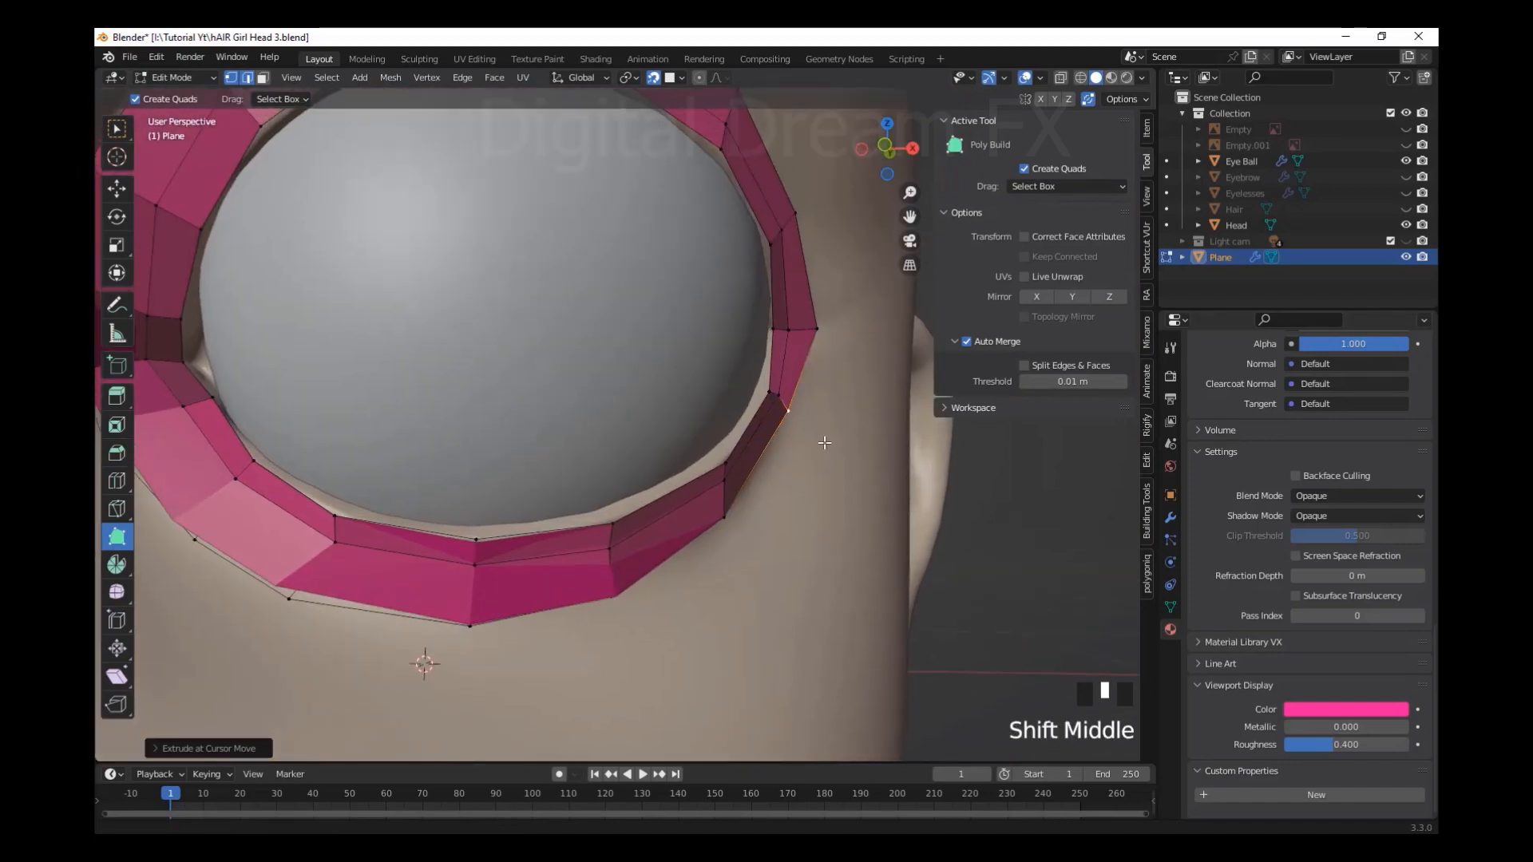
{"action": "left_click", "coordinate": [720, 457]}
{"action": "left_click", "coordinate": [766, 394]}
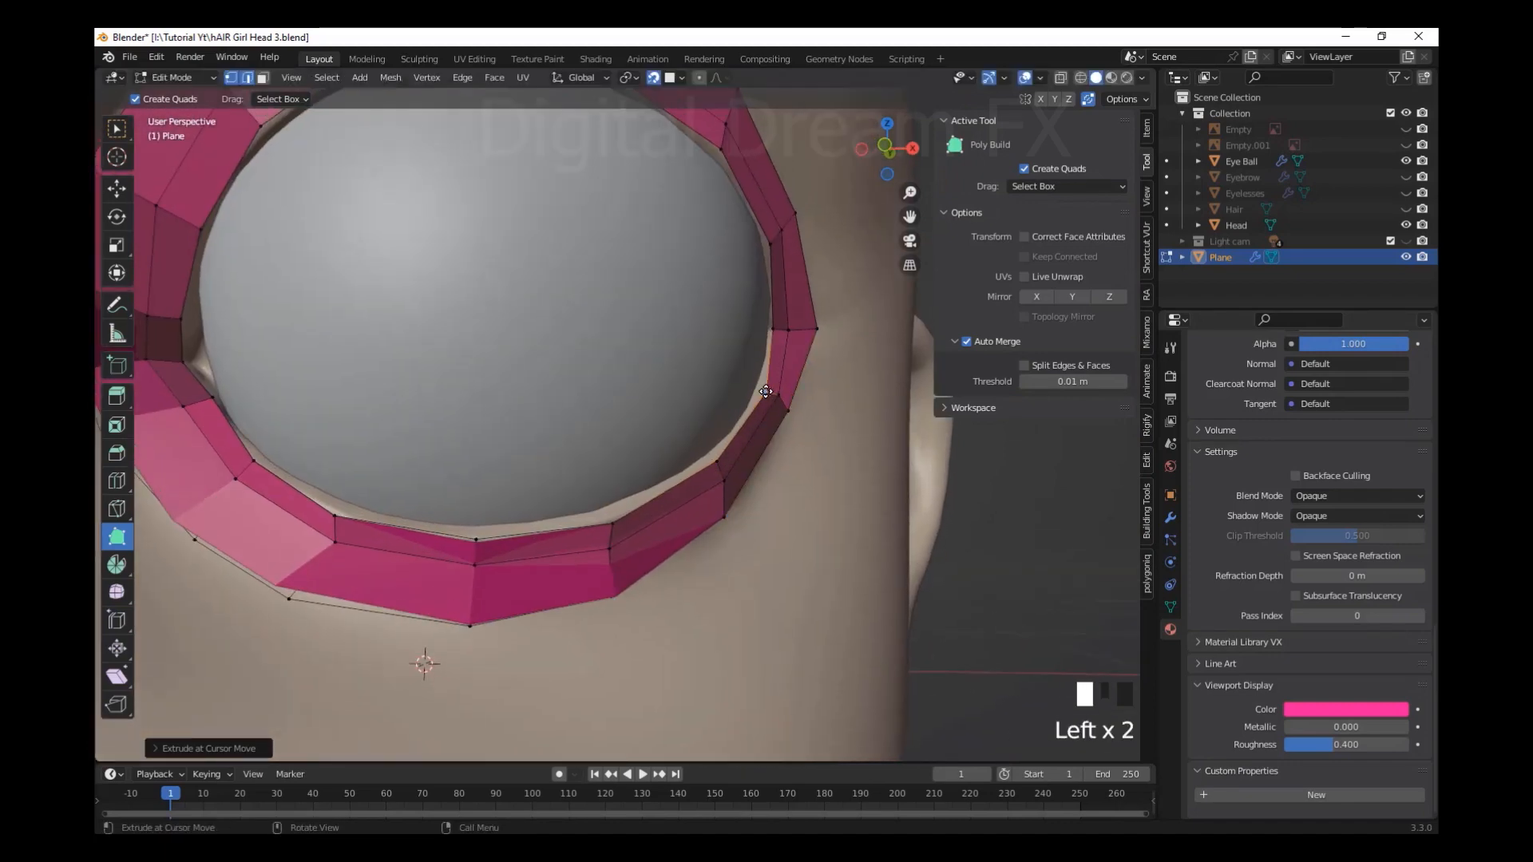
{"action": "left_click", "coordinate": [788, 333]}
{"action": "left_click", "coordinate": [769, 240]}
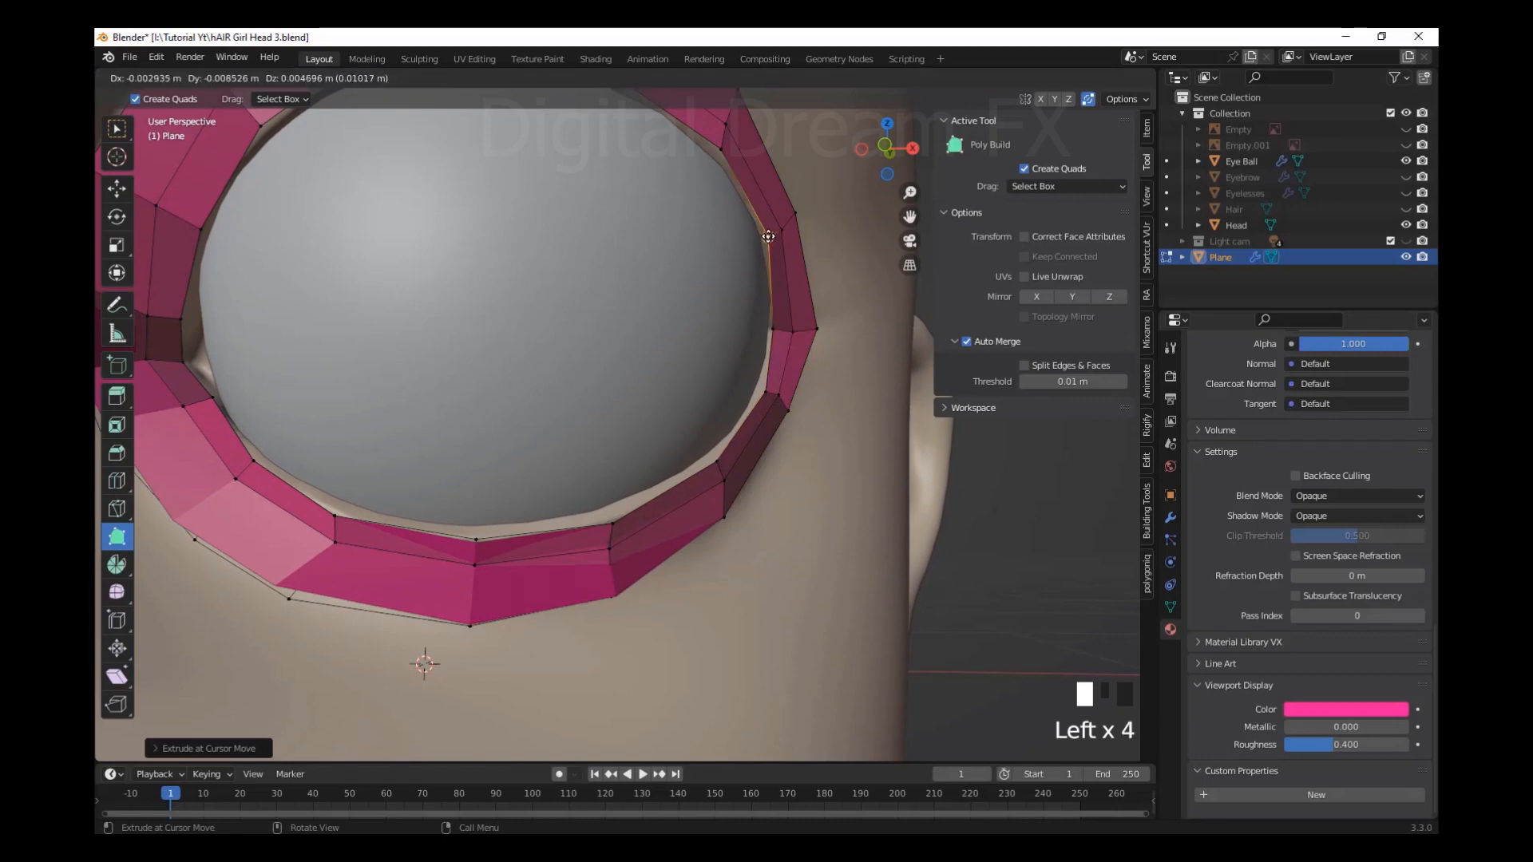
{"action": "left_click_drag", "start_coordinate": [716, 147], "coordinate": [701, 142]}
Even out the outer, middle and rim vertices of the upper lid band near the outer eye corner
{"action": "scroll", "coordinate": [828, 274], "scroll_direction": "down", "scroll_amount": 4}
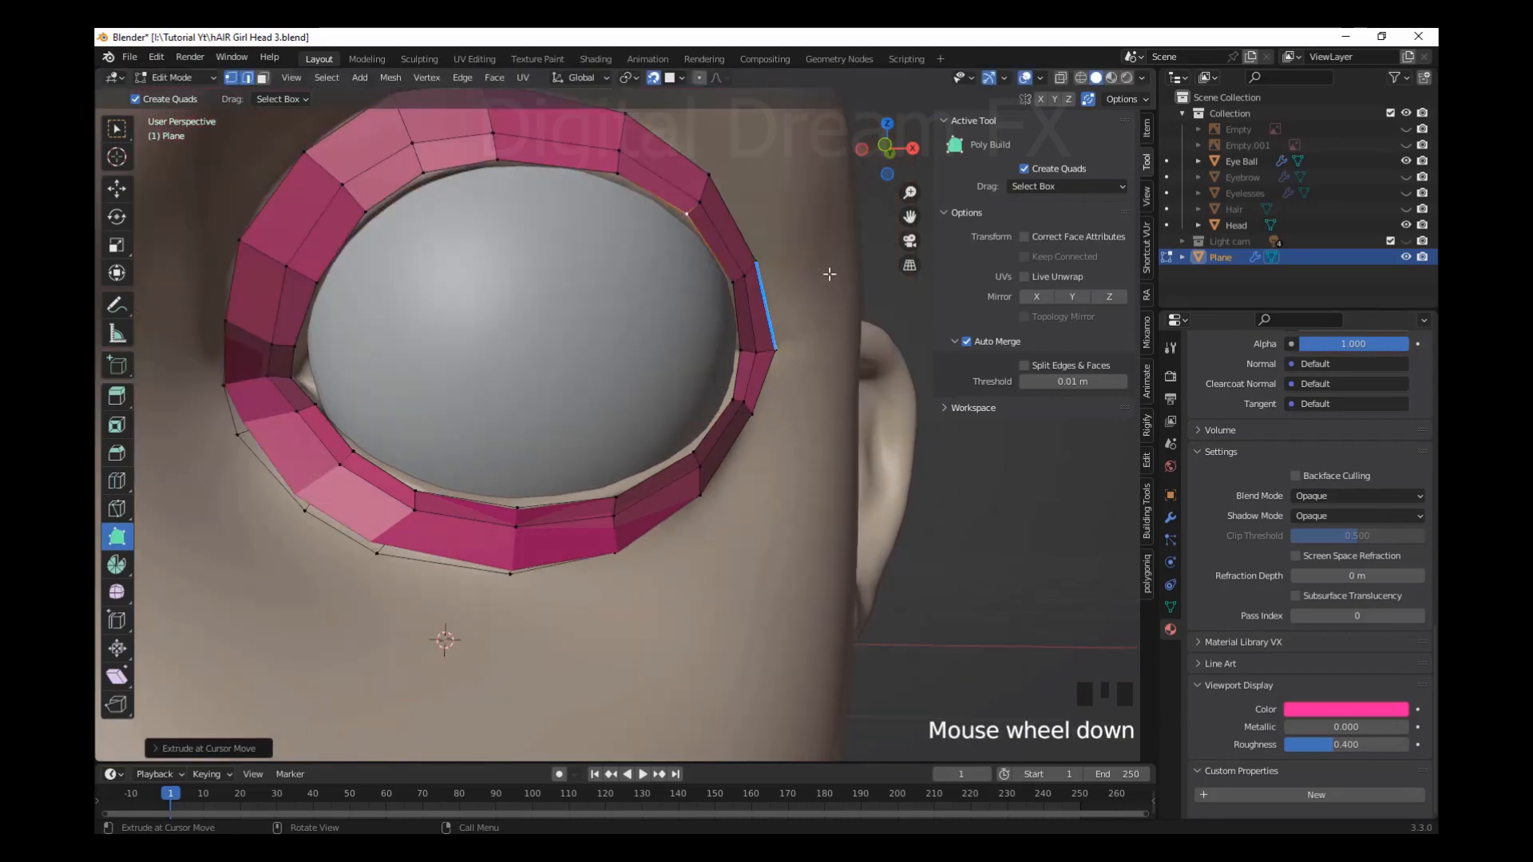
{"action": "middle_click_drag", "start_coordinate": [786, 395], "coordinate": [746, 429]}
{"action": "scroll", "coordinate": [749, 400], "scroll_direction": "up", "scroll_amount": 4}
{"action": "left_click_drag", "start_coordinate": [588, 325], "coordinate": [602, 331]}
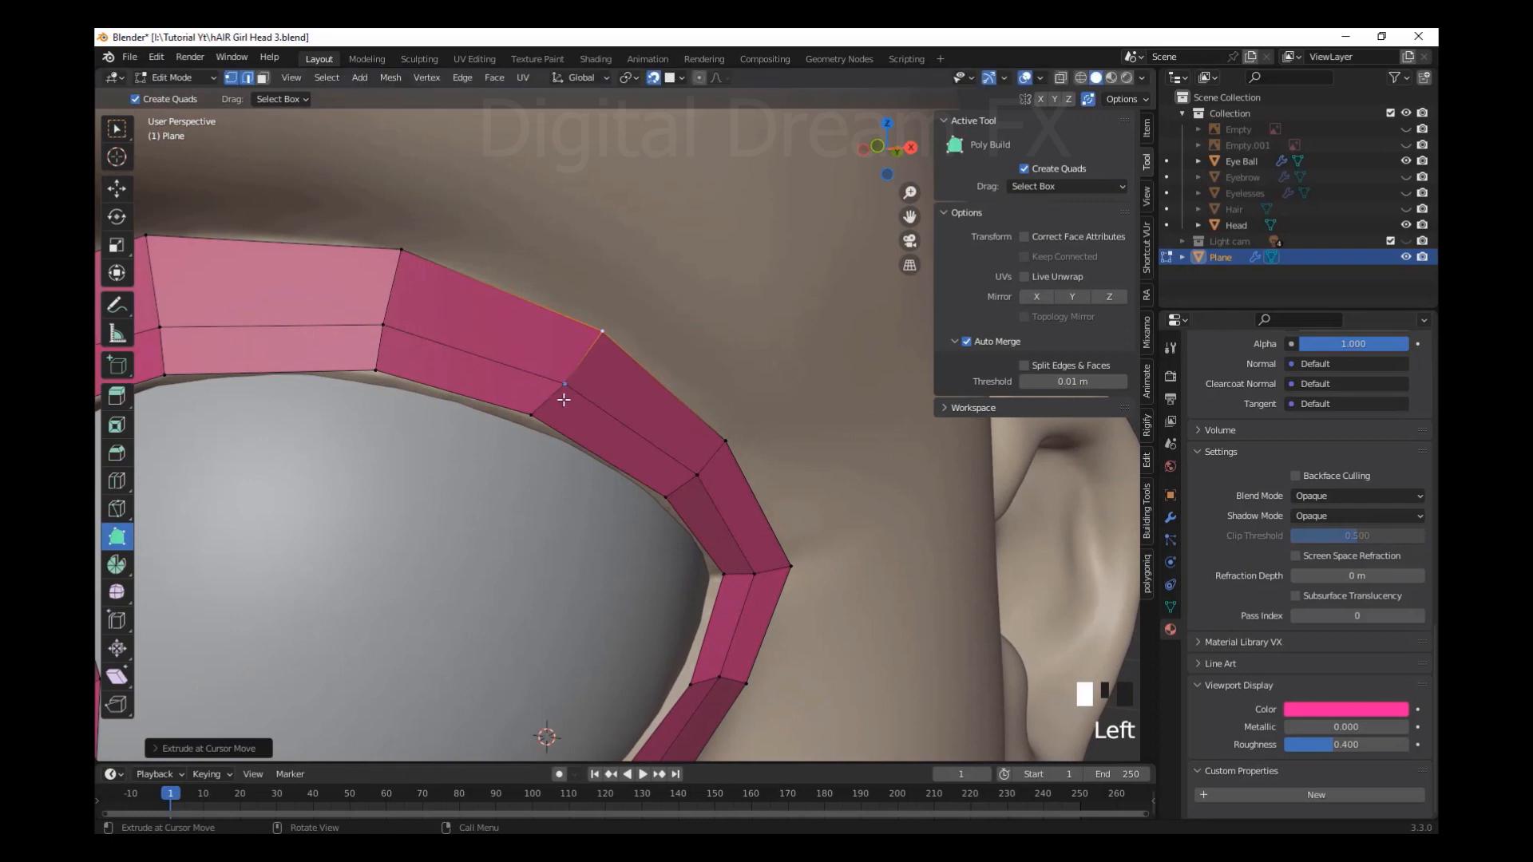
{"action": "left_click_drag", "start_coordinate": [565, 385], "coordinate": [553, 382]}
{"action": "left_click_drag", "start_coordinate": [531, 415], "coordinate": [540, 416]}
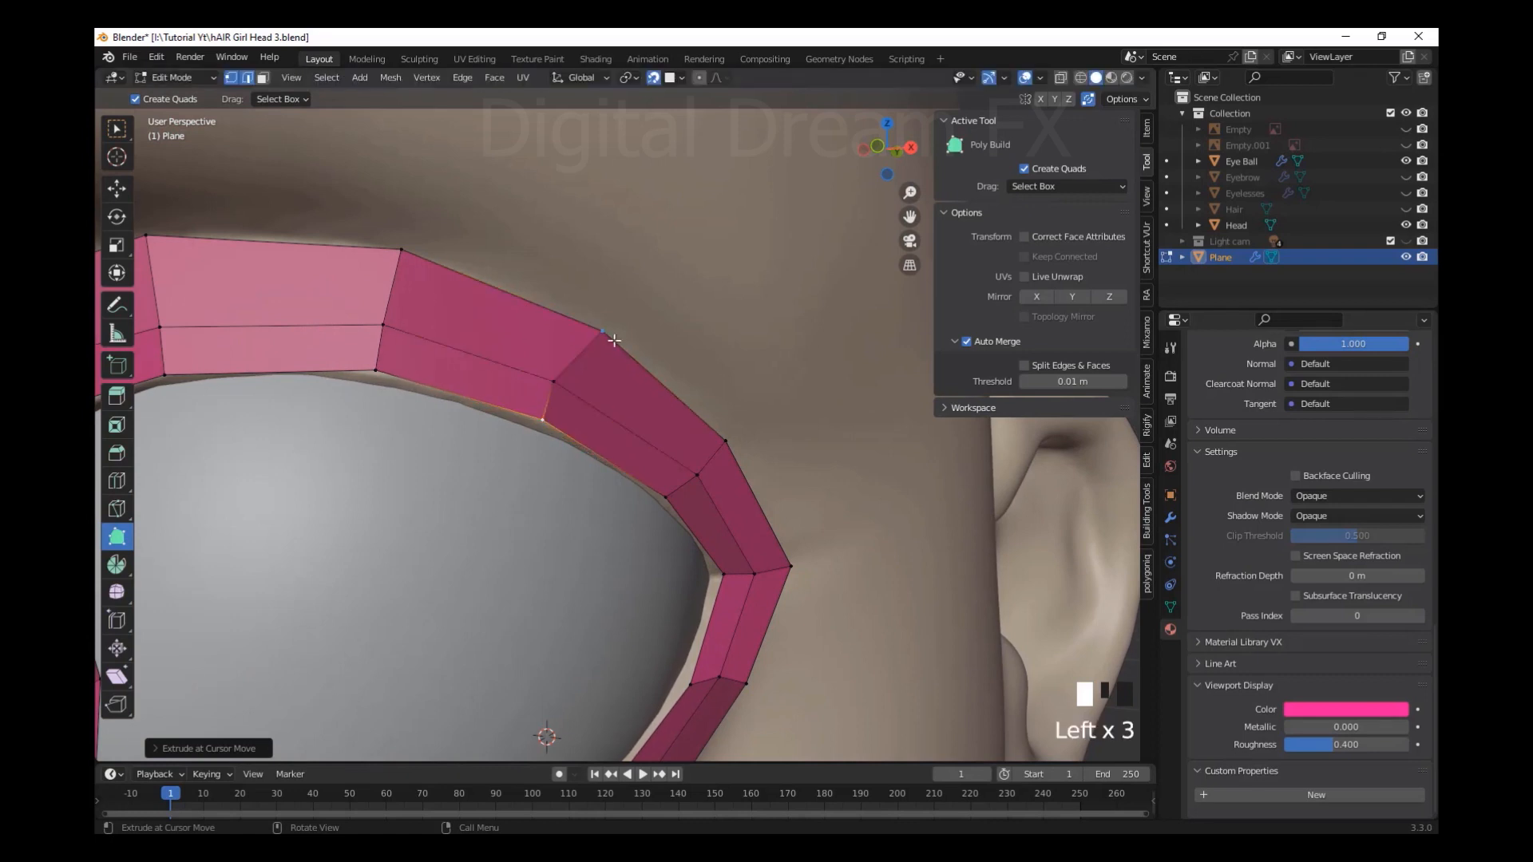
{"action": "left_click_drag", "start_coordinate": [602, 332], "coordinate": [592, 320]}
{"action": "left_click_drag", "start_coordinate": [697, 475], "coordinate": [692, 474]}
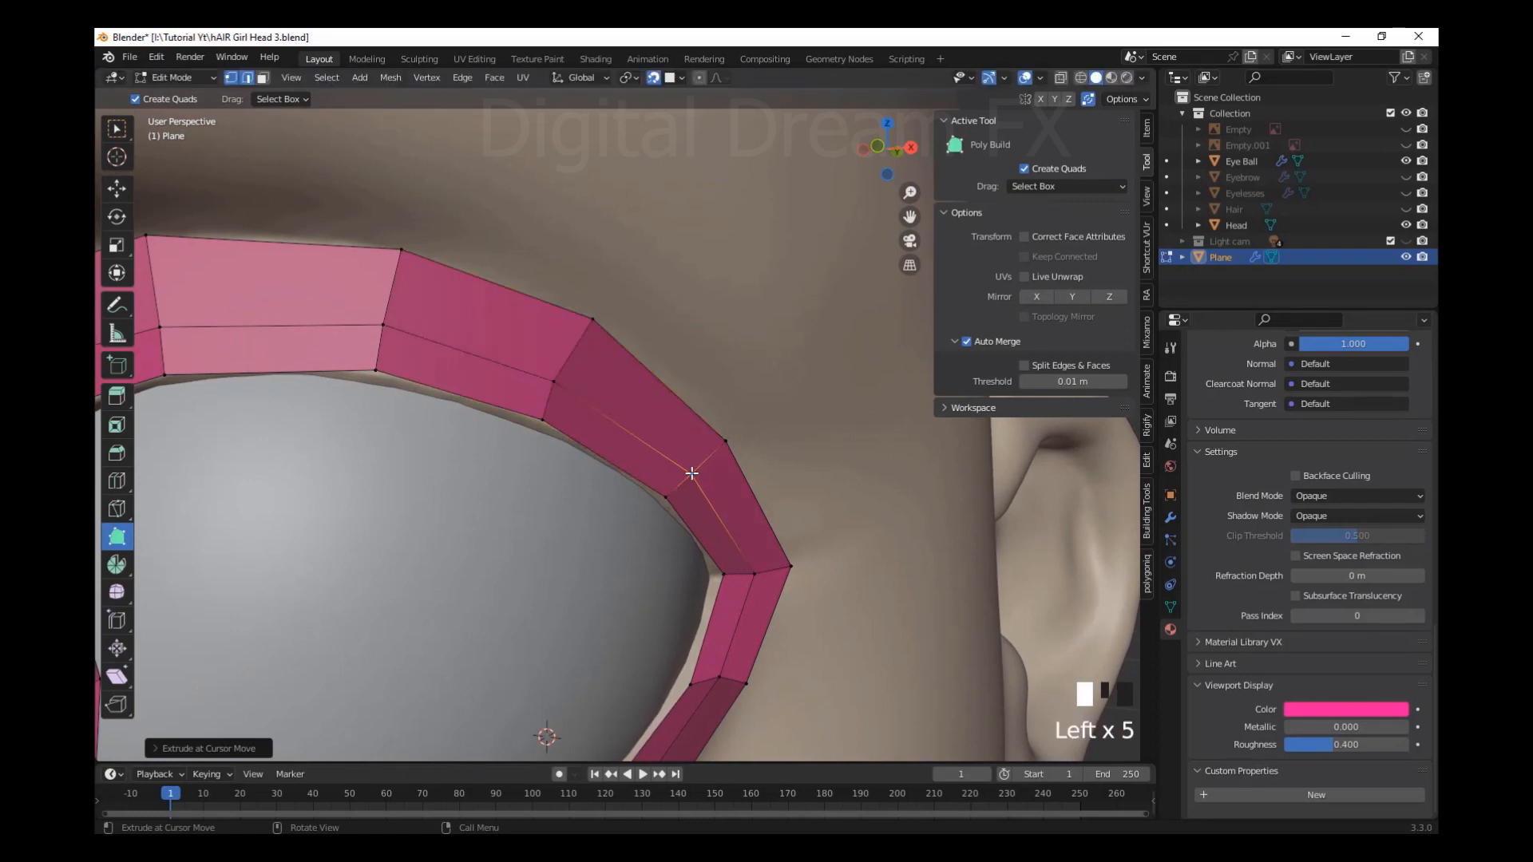
{"action": "left_click", "coordinate": [595, 324]}
Shift vertices along the top of the upper lid band, moving the outer-edge one towards the nose for even spacing
{"action": "scroll", "coordinate": [749, 424], "scroll_direction": "down", "scroll_amount": 3}
{"action": "middle_click_drag", "start_coordinate": [750, 424], "coordinate": [867, 586]}
{"action": "mouse_move", "coordinate": [639, 380]}
{"action": "left_mouse_down"}
{"action": "mouse_move", "coordinate": [664, 378]}
{"action": "mouse_move", "coordinate": [665, 396]}
{"action": "left_mouse_up"}
{"action": "left_click_drag", "start_coordinate": [630, 343], "coordinate": [567, 358]}
{"action": "scroll", "coordinate": [567, 358], "scroll_direction": "down", "scroll_amount": 2}
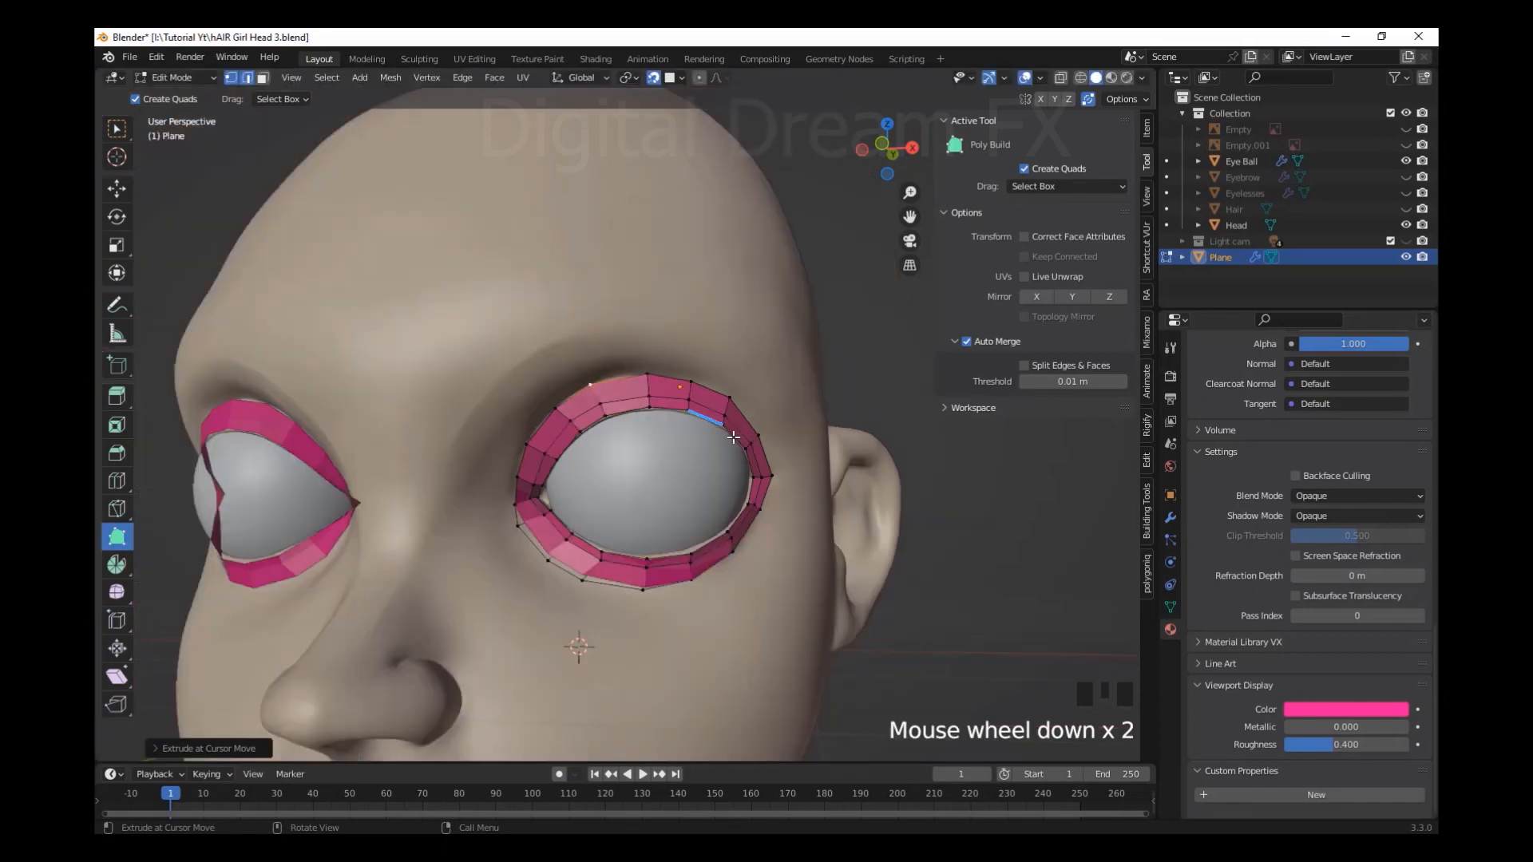
Reposition the band's outer-edge vertices from beneath the eye round past the outer corner to widen and smooth the loop
{"action": "scroll", "coordinate": [567, 358], "scroll_direction": "up", "scroll_amount": 3}
{"action": "middle_click_drag", "start_coordinate": [627, 692], "coordinate": [582, 452], "text": "shift"}
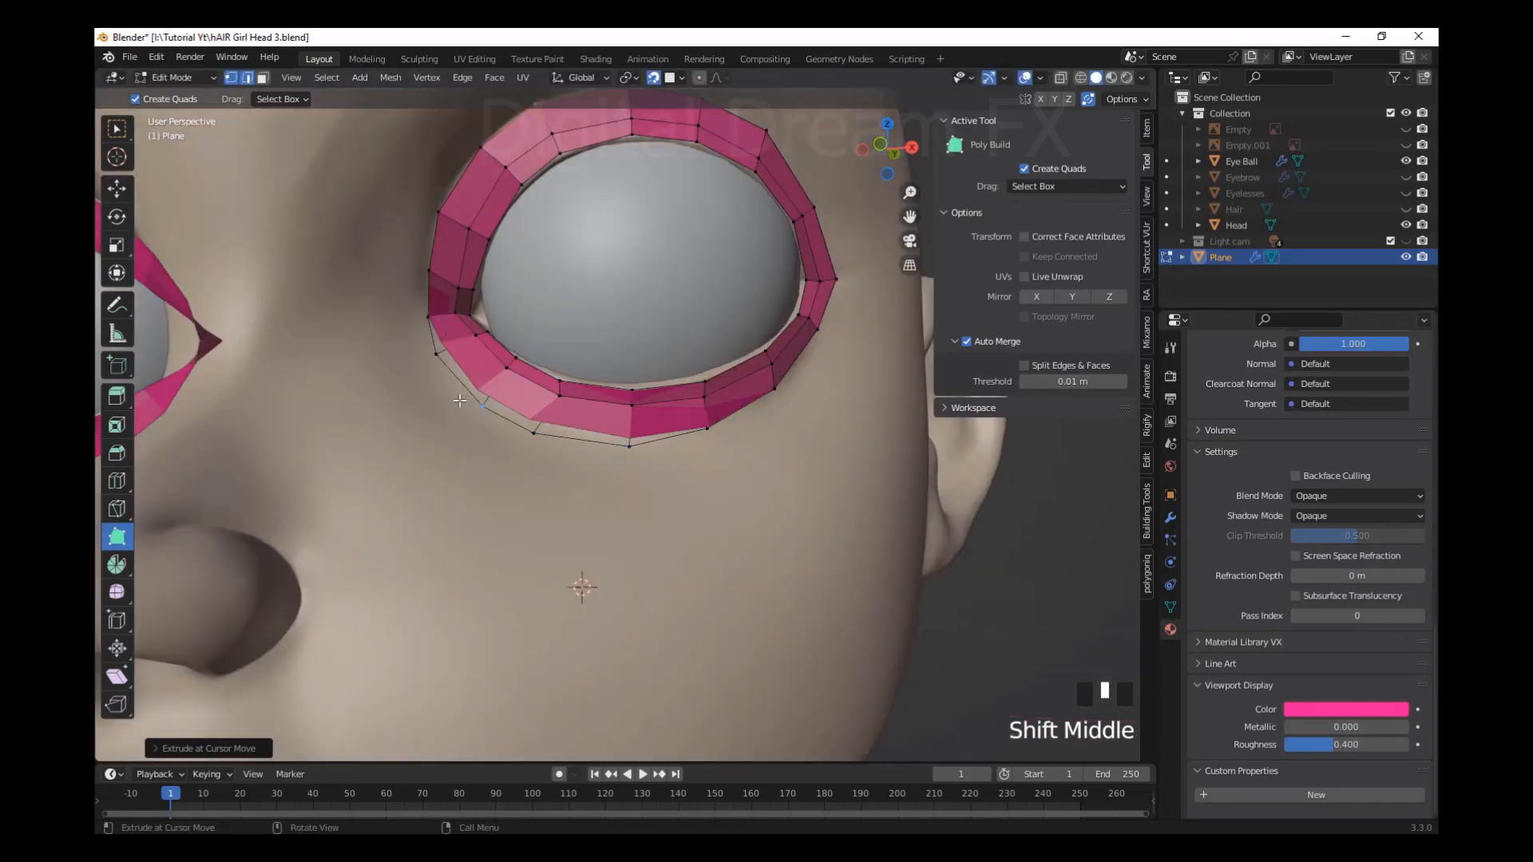
{"action": "left_click", "coordinate": [534, 434]}
{"action": "left_click", "coordinate": [632, 445]}
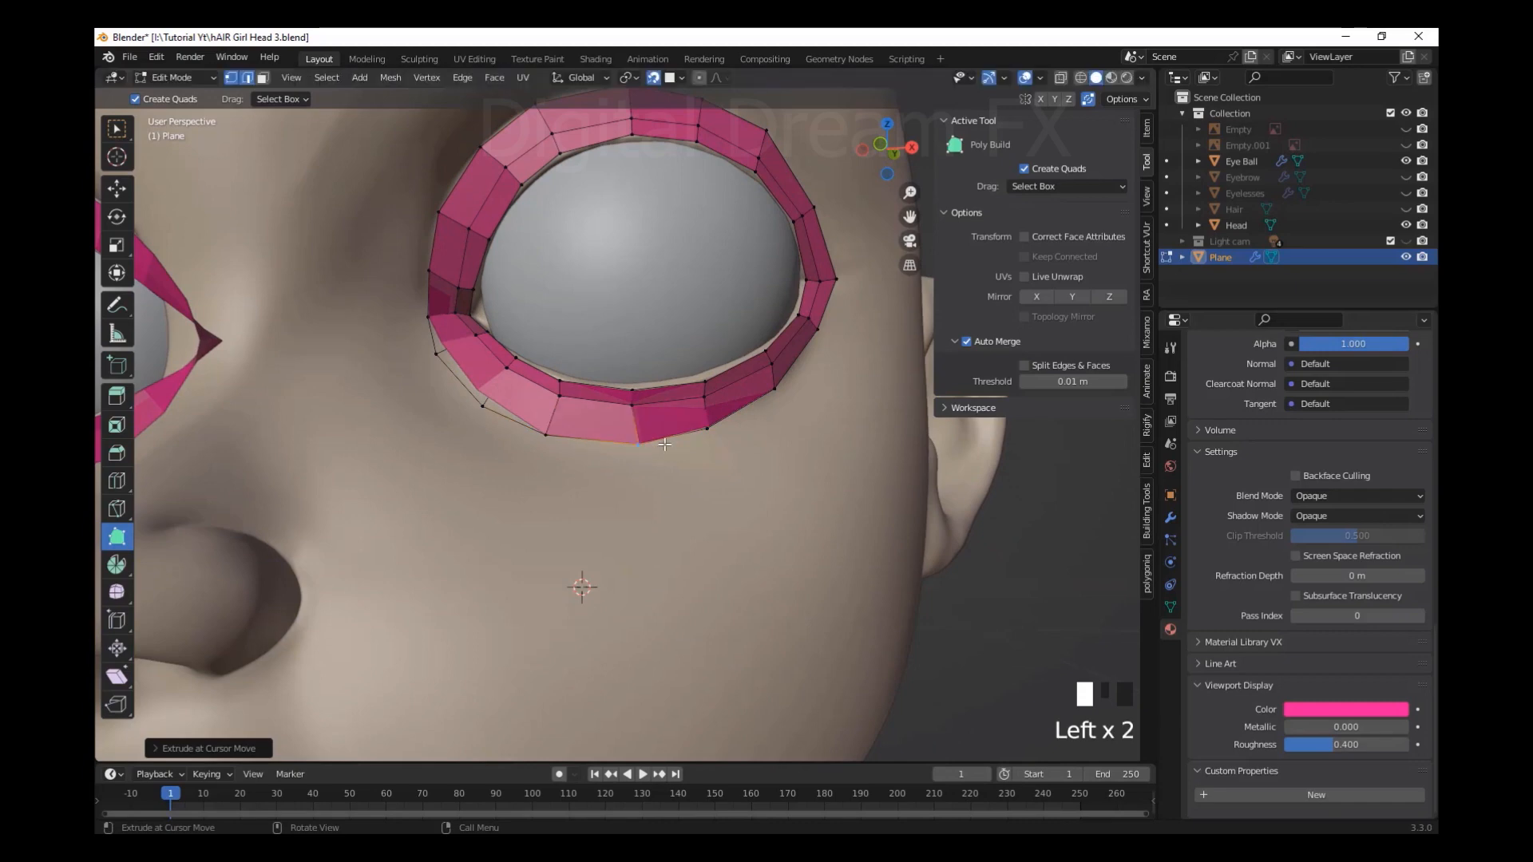
{"action": "left_click", "coordinate": [710, 426]}
{"action": "left_click", "coordinate": [784, 389]}
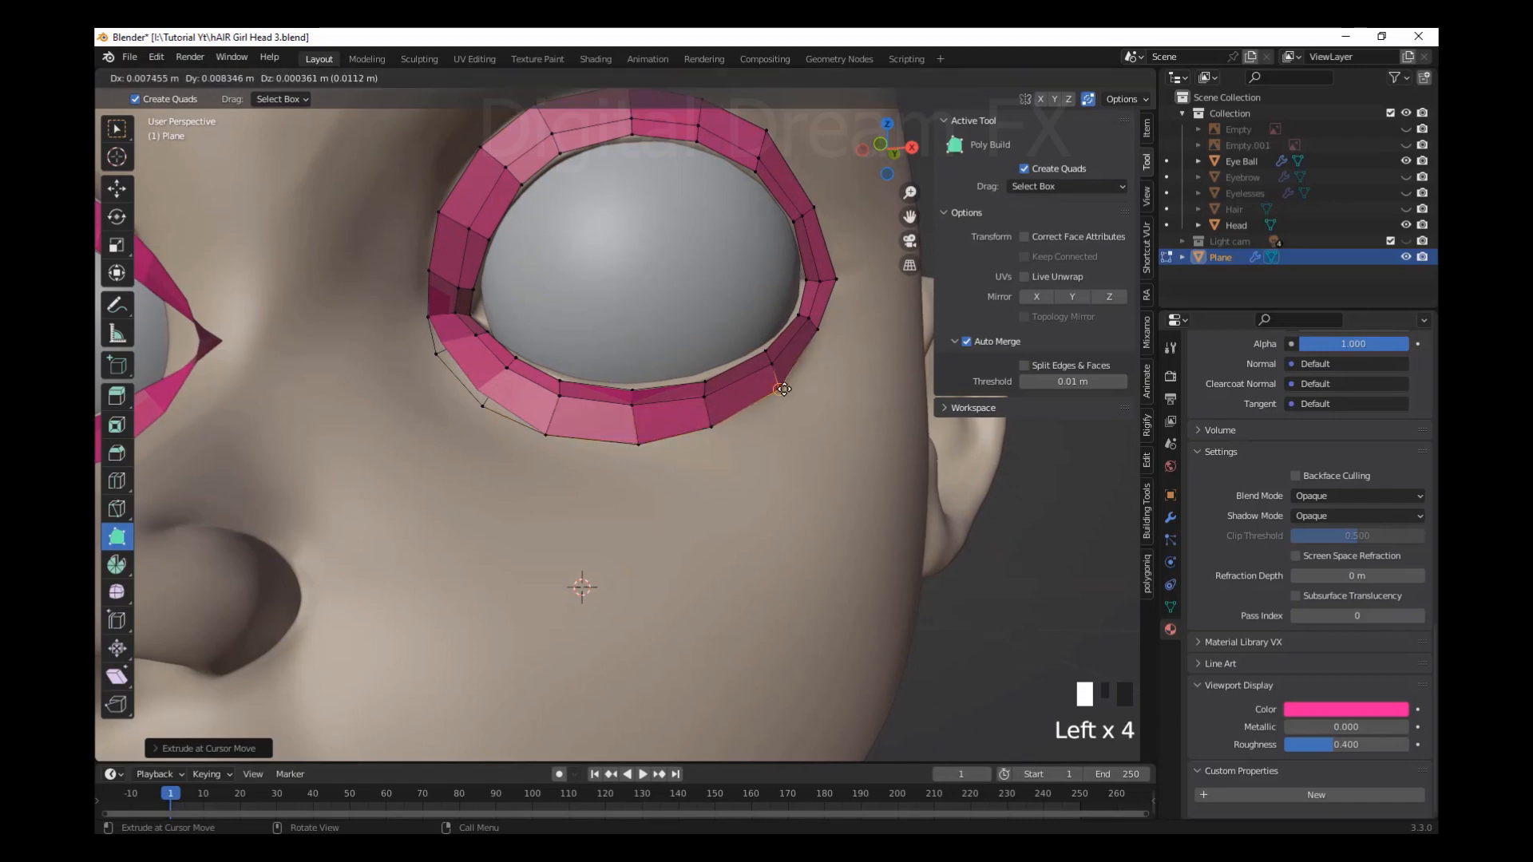
{"action": "left_click", "coordinate": [830, 330]}
{"action": "left_click", "coordinate": [842, 281]}
{"action": "left_click_drag", "start_coordinate": [832, 232], "coordinate": [823, 199]}
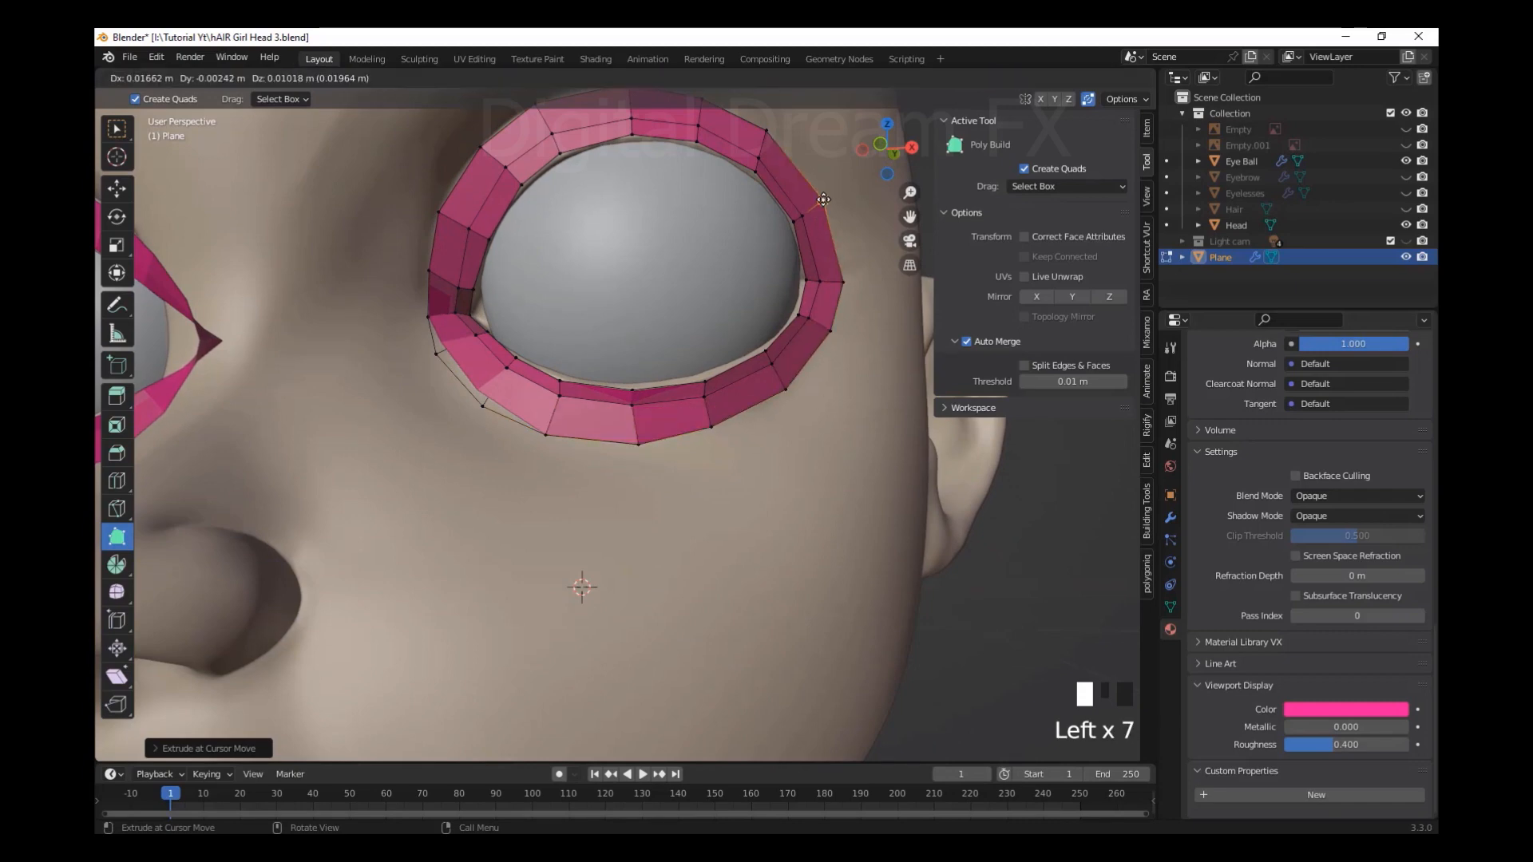
Pull the two outer-edge vertices of the lower lid beside the inner eye corner into line with the loop
{"action": "scroll", "coordinate": [702, 409], "scroll_direction": "down", "scroll_amount": 1}
{"action": "scroll", "coordinate": [534, 469], "scroll_direction": "up", "scroll_amount": 2}
{"action": "middle_click_drag", "start_coordinate": [534, 469], "coordinate": [648, 471], "text": "shift"}
{"action": "left_click_drag", "start_coordinate": [523, 373], "coordinate": [522, 340]}
{"action": "left_click_drag", "start_coordinate": [578, 415], "coordinate": [591, 402]}
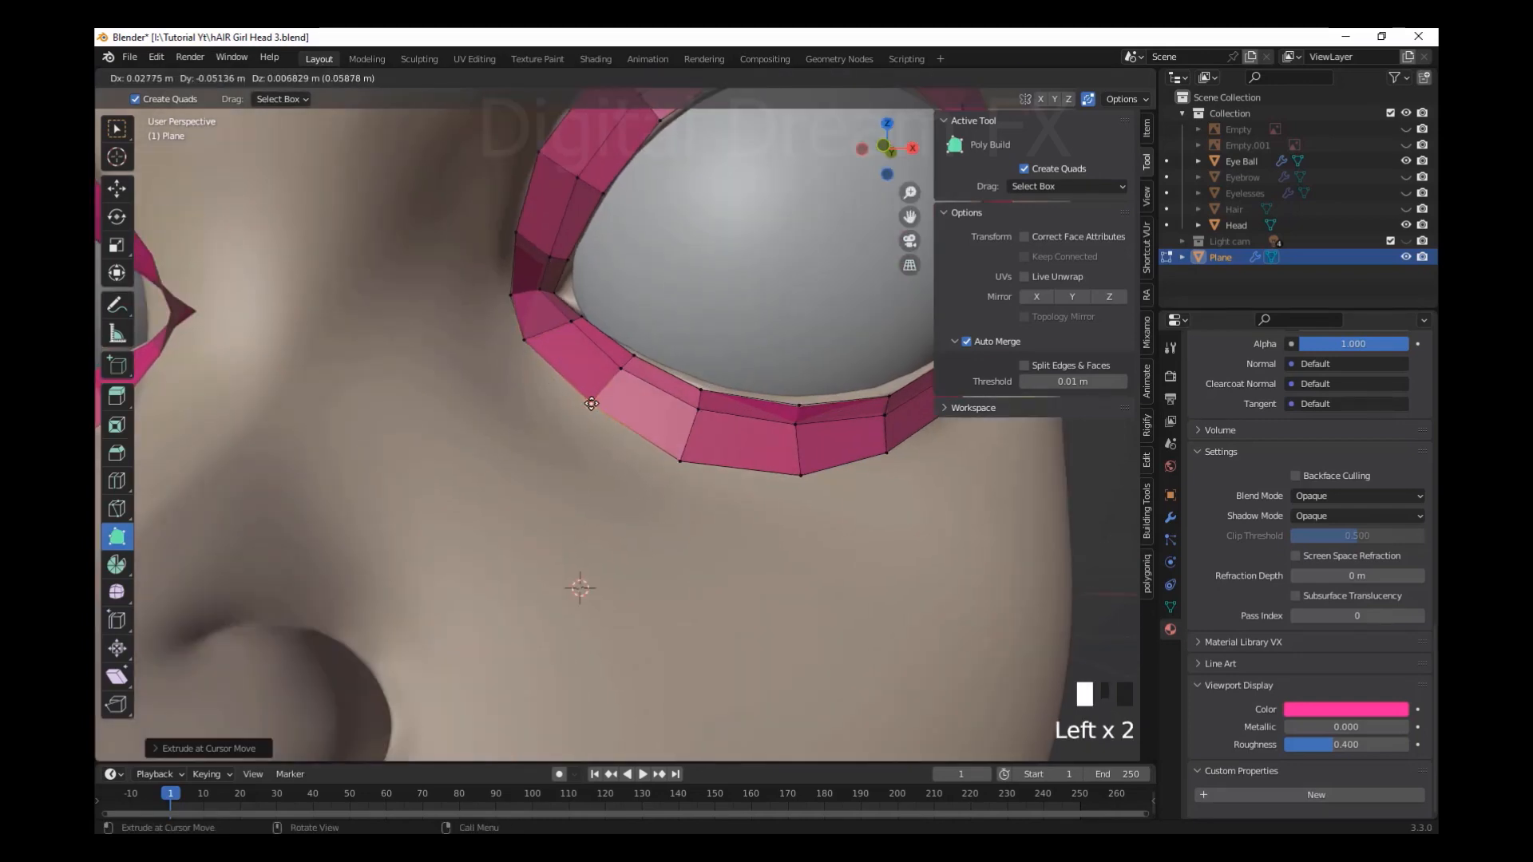
Reposition the eye loop's outer-edge vertices around the inner eye corner for a smoother outline
{"action": "left_click_drag", "start_coordinate": [679, 461], "coordinate": [682, 455]}
{"action": "left_click_drag", "start_coordinate": [516, 299], "coordinate": [496, 289]}
{"action": "left_click_drag", "start_coordinate": [518, 230], "coordinate": [550, 249]}
{"action": "left_click_drag", "start_coordinate": [539, 153], "coordinate": [538, 156]}
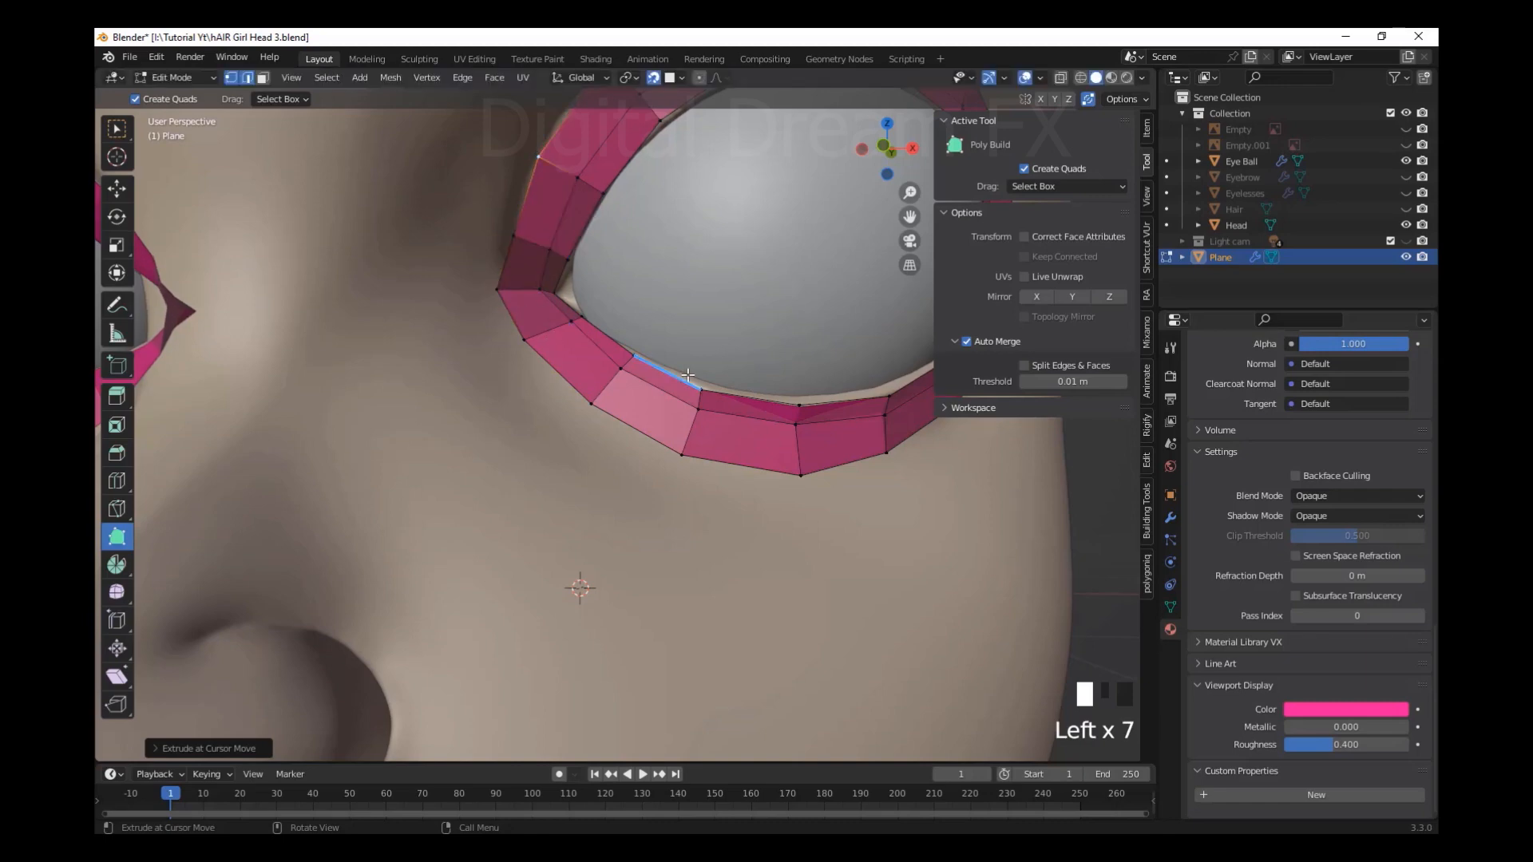
Extrude a long quad from the eye loop's inner-corner edge across the nose bridge towards the face's centre
{"action": "scroll", "coordinate": [688, 374], "scroll_direction": "down", "scroll_amount": 6}
{"action": "middle_click_drag", "start_coordinate": [687, 374], "coordinate": [547, 408]}
{"action": "scroll", "coordinate": [729, 489], "scroll_direction": "up", "scroll_amount": 5}
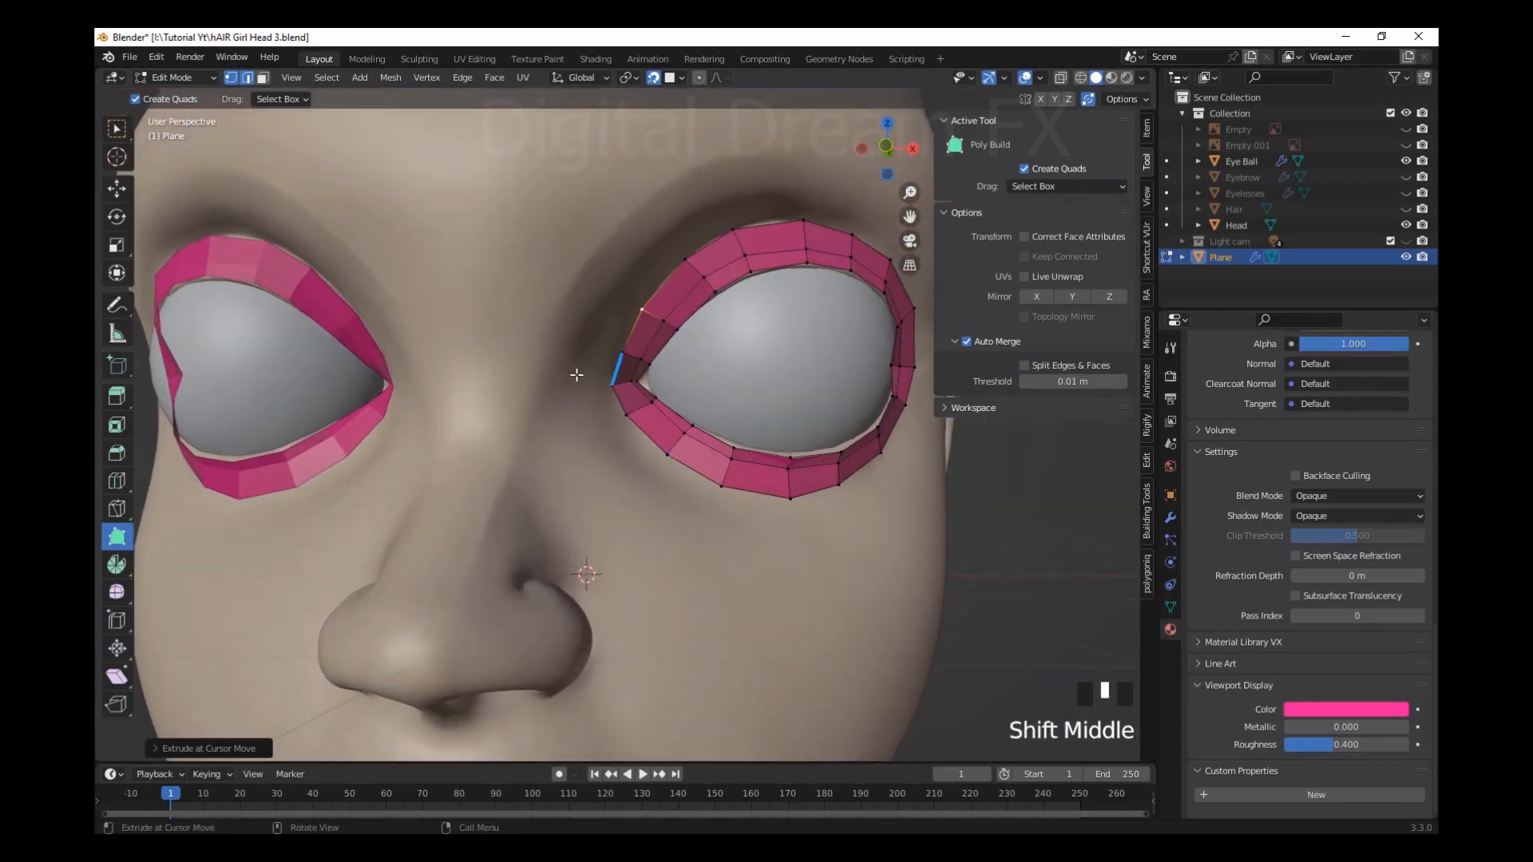
{"action": "left_click_drag", "start_coordinate": [576, 375], "coordinate": [485, 380]}
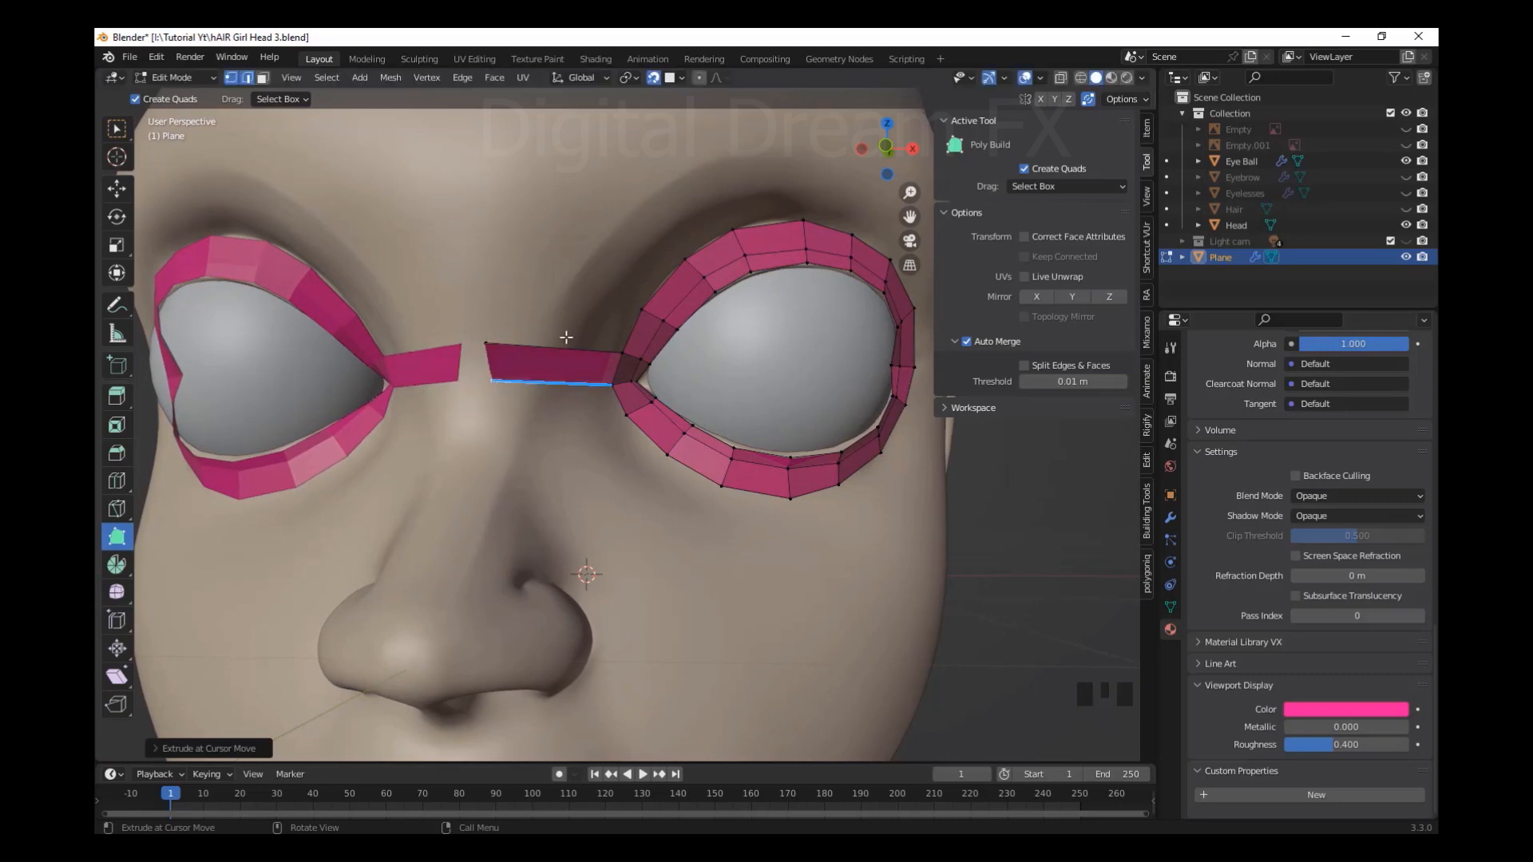
Turn on Clipping for the Mirror modifier and pull the bridge strip's end vertices onto the centre line
{"action": "left_click", "coordinate": [1170, 521]}
{"action": "scroll", "coordinate": [1294, 583], "scroll_direction": "down", "scroll_amount": 3}
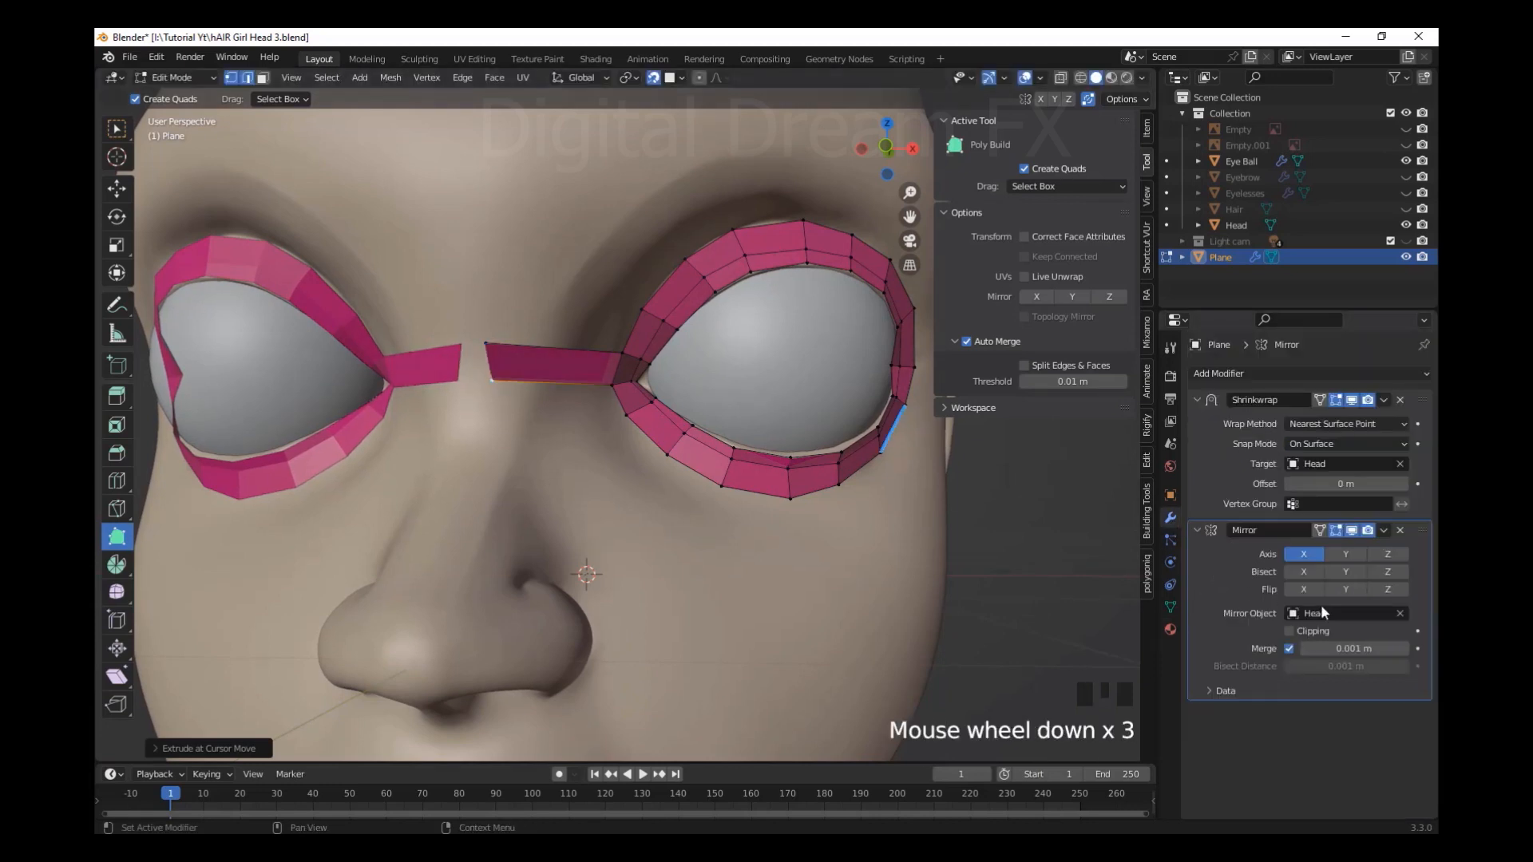
{"action": "left_click", "coordinate": [1228, 651]}
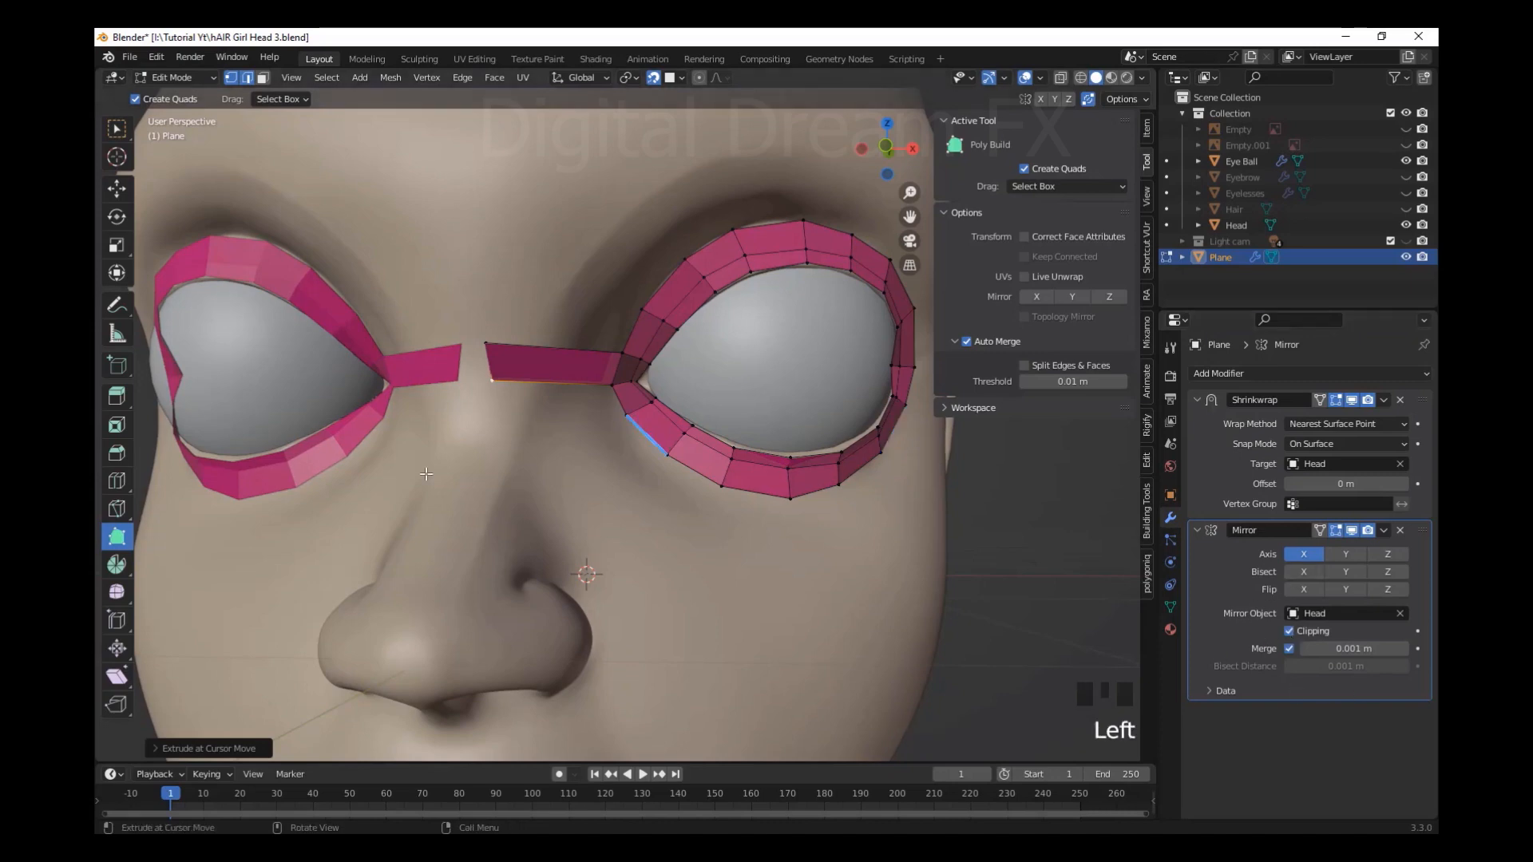
{"action": "left_click_drag", "start_coordinate": [466, 344], "coordinate": [468, 379]}
Knife a vertical cut through the middle of the bridge strip and adjust the new vertices
{"action": "scroll", "coordinate": [587, 493], "scroll_direction": "down", "scroll_amount": 3}
{"action": "mouse_move", "coordinate": [589, 493]}
{"action": "middle_mouse_down"}
{"action": "mouse_move", "coordinate": [564, 499]}
{"action": "mouse_move", "coordinate": [579, 499]}
{"action": "middle_mouse_up"}
{"action": "scroll", "coordinate": [564, 499], "scroll_direction": "up", "scroll_amount": 3}
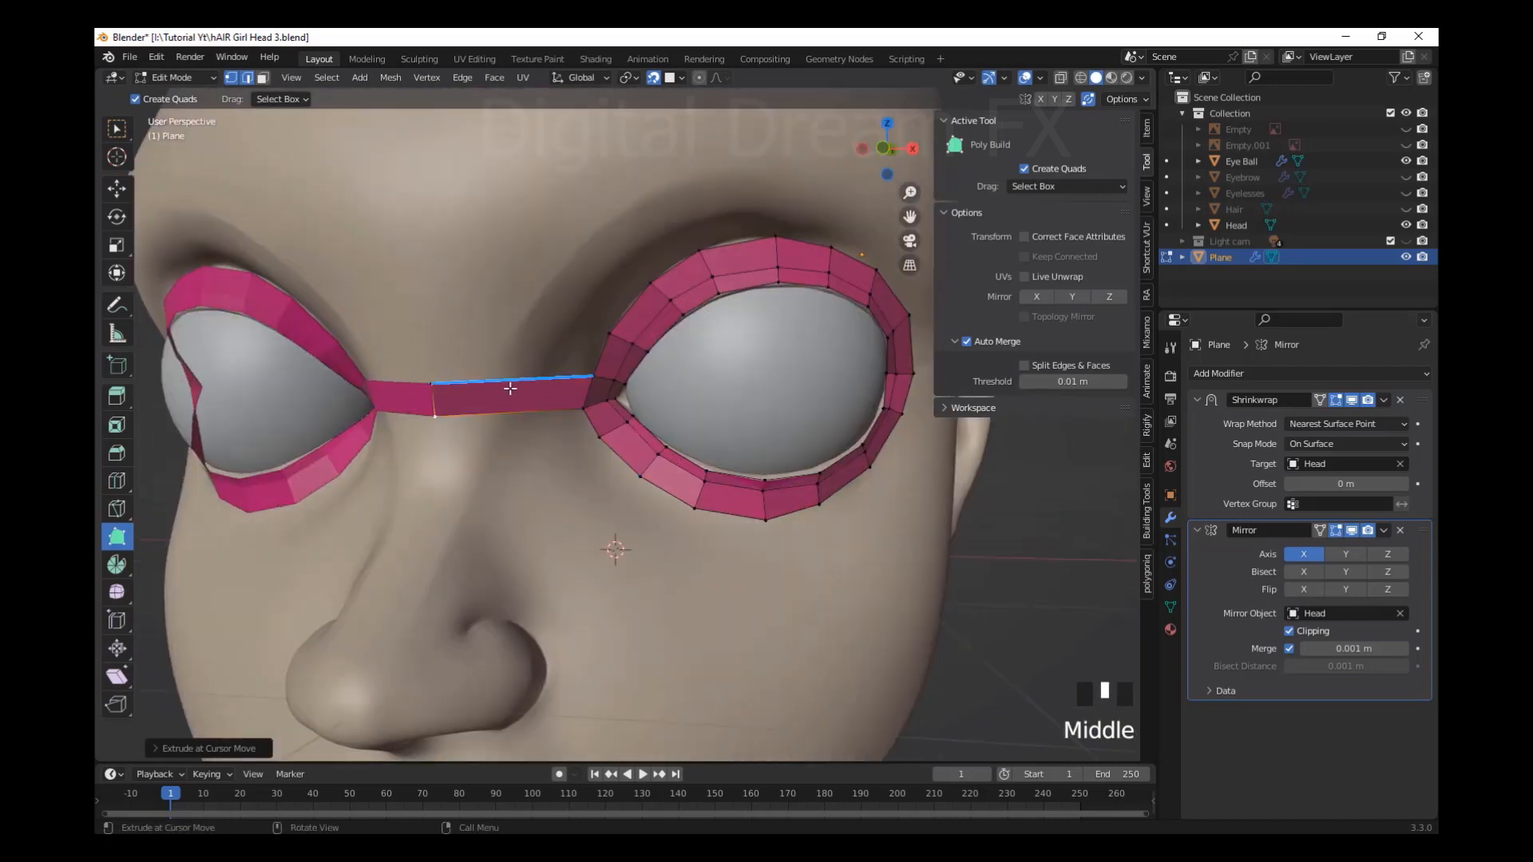
{"action": "key", "text": "k"}
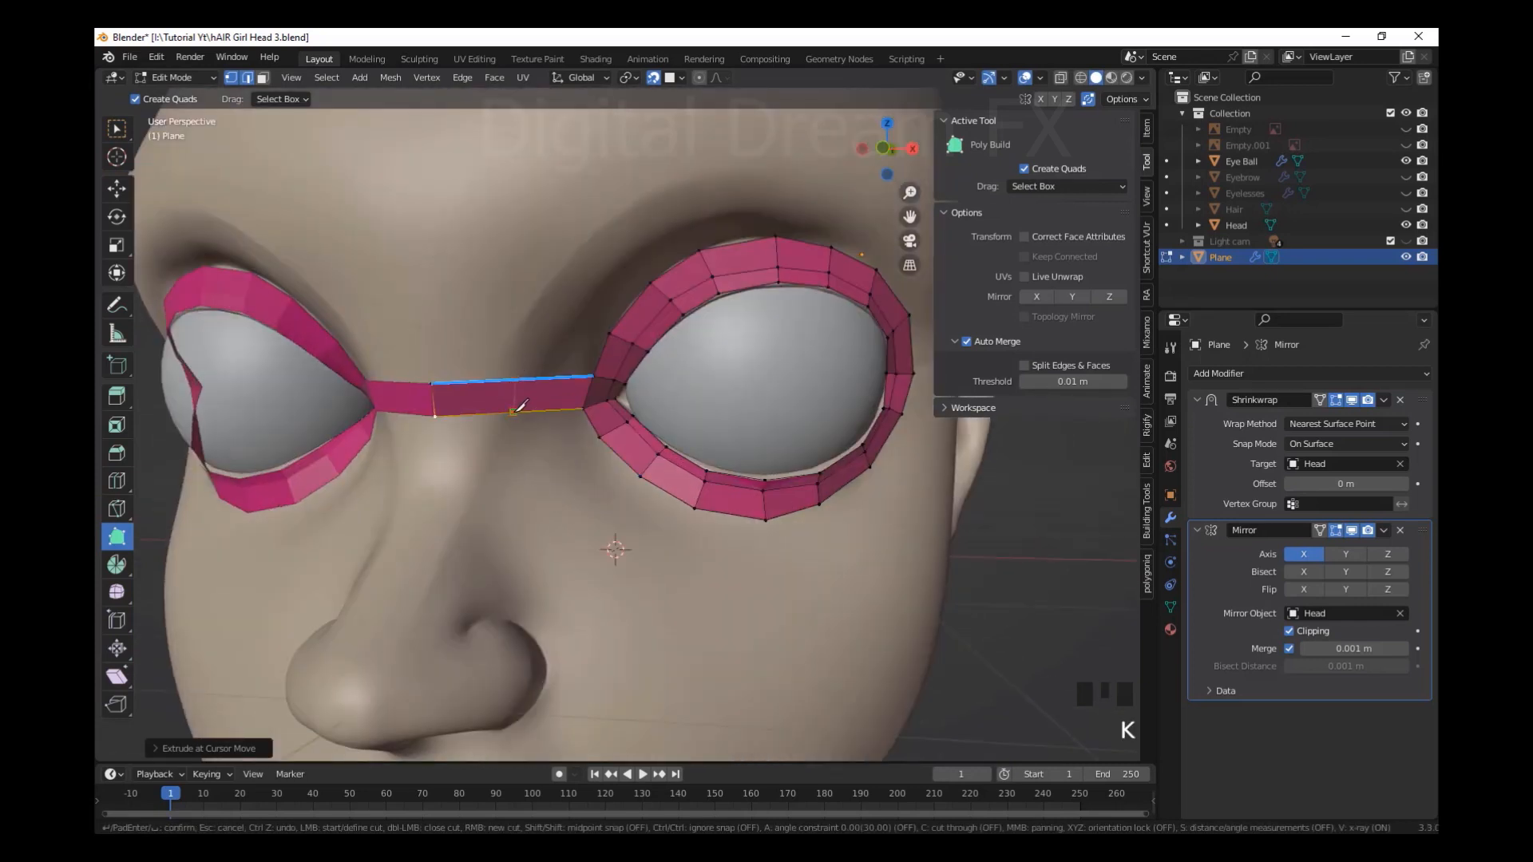
{"action": "key", "text": "Return"}
{"action": "left_click_drag", "start_coordinate": [523, 384], "coordinate": [519, 410]}
{"action": "left_click_drag", "start_coordinate": [524, 374], "coordinate": [525, 378]}
Add a second row of quads beneath the bridge strip from the eye loop to the centre line and align its vertices
{"action": "middle_click_drag", "start_coordinate": [526, 378], "coordinate": [640, 513]}
{"action": "scroll", "coordinate": [609, 465], "scroll_direction": "up", "scroll_amount": 2}
{"action": "scroll", "coordinate": [610, 466], "scroll_direction": "down", "scroll_amount": 3}
{"action": "scroll", "coordinate": [643, 573], "scroll_direction": "up", "scroll_amount": 2}
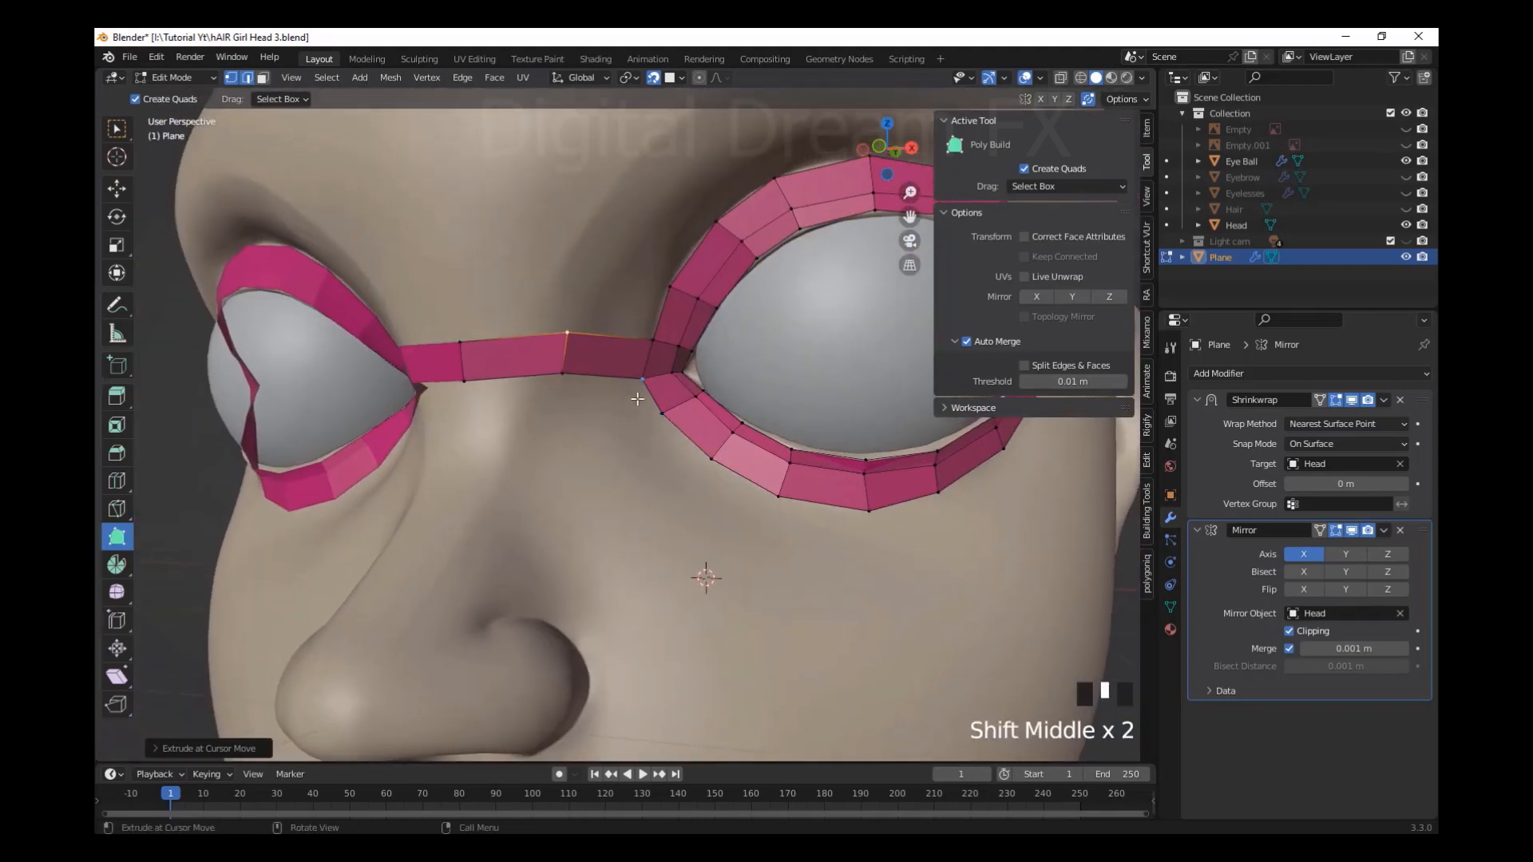
{"action": "left_click_drag", "start_coordinate": [637, 399], "coordinate": [559, 425], "text": "ctrl"}
{"action": "left_click_drag", "start_coordinate": [558, 425], "coordinate": [562, 422]}
{"action": "left_click_drag", "start_coordinate": [464, 429], "coordinate": [464, 428], "text": "ctrl"}
{"action": "left_click_drag", "start_coordinate": [562, 421], "coordinate": [561, 417]}
{"action": "left_click_drag", "start_coordinate": [567, 333], "coordinate": [575, 332]}
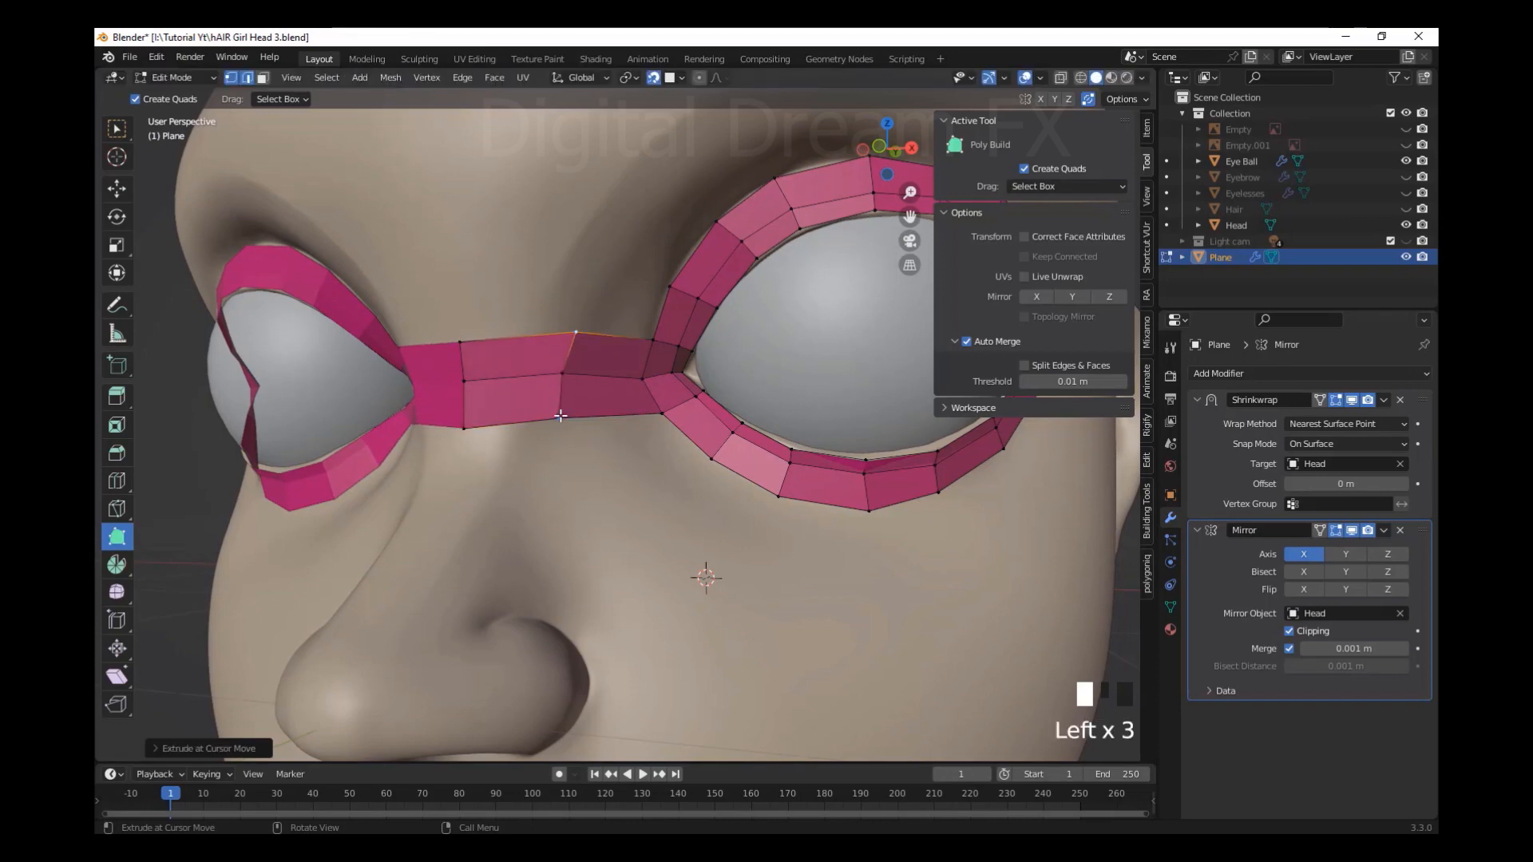
{"action": "left_click", "coordinate": [561, 416]}
{"action": "left_click", "coordinate": [560, 416]}
Examine the eye loops and the nose-bridge strip on the whole face from several angles
{"action": "scroll", "coordinate": [687, 524], "scroll_direction": "down", "scroll_amount": 3}
{"action": "middle_click_drag", "start_coordinate": [687, 524], "coordinate": [697, 532]}
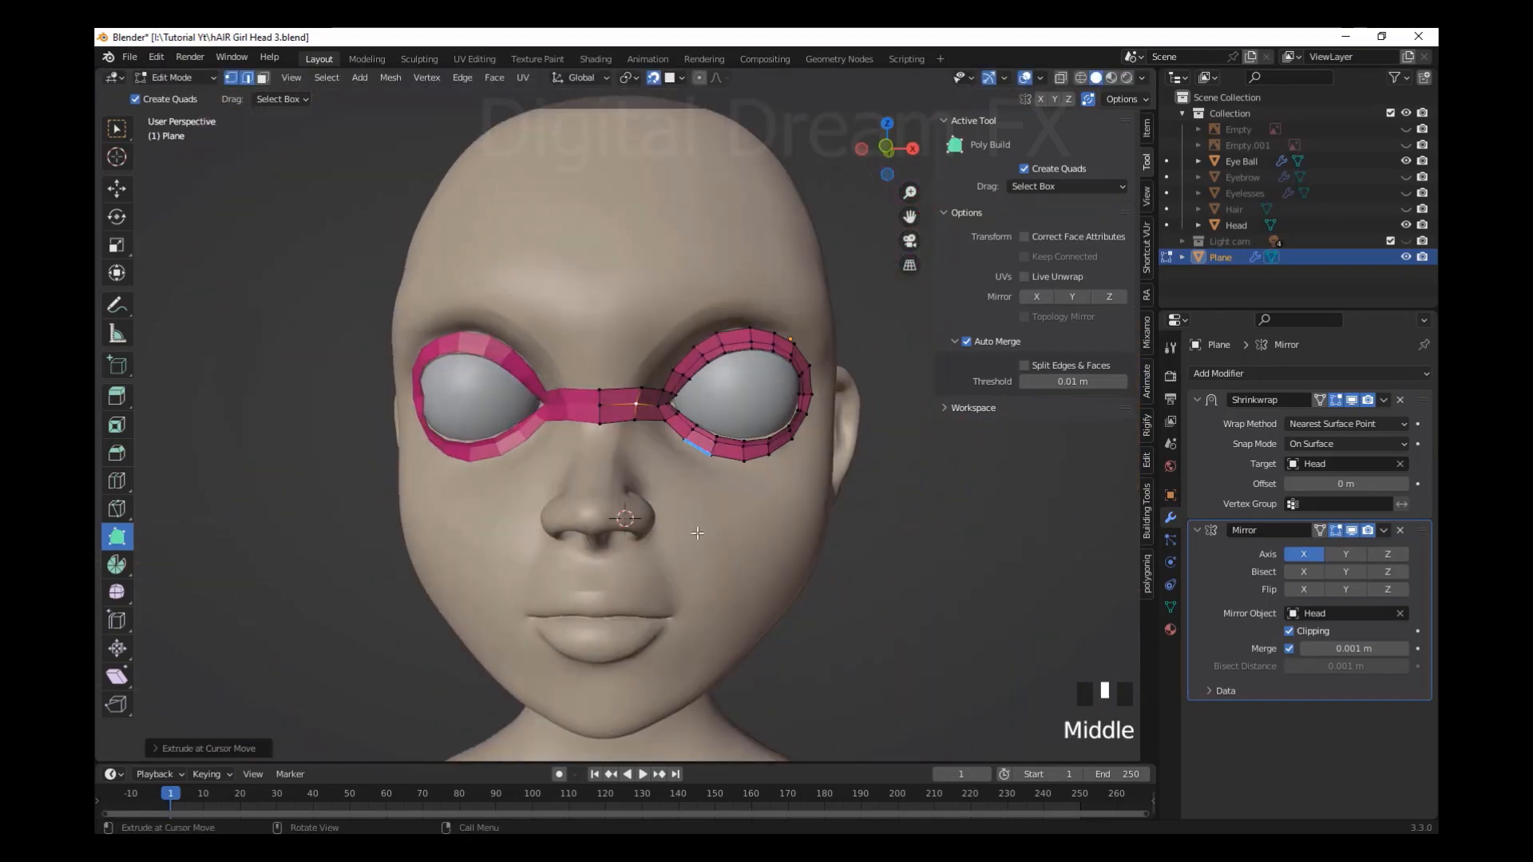
{"action": "scroll", "coordinate": [697, 533], "scroll_direction": "down", "scroll_amount": 2}
{"action": "mouse_move", "coordinate": [773, 569]}
{"action": "middle_mouse_down", "text": "shift"}
{"action": "mouse_move", "coordinate": [709, 517]}
{"action": "mouse_move", "coordinate": [674, 561]}
{"action": "mouse_move", "coordinate": [779, 565]}
{"action": "middle_mouse_up", "text": "shift"}
{"action": "scroll", "coordinate": [708, 516], "scroll_direction": "up", "scroll_amount": 3}
{"action": "scroll", "coordinate": [674, 562], "scroll_direction": "down", "scroll_amount": 1}
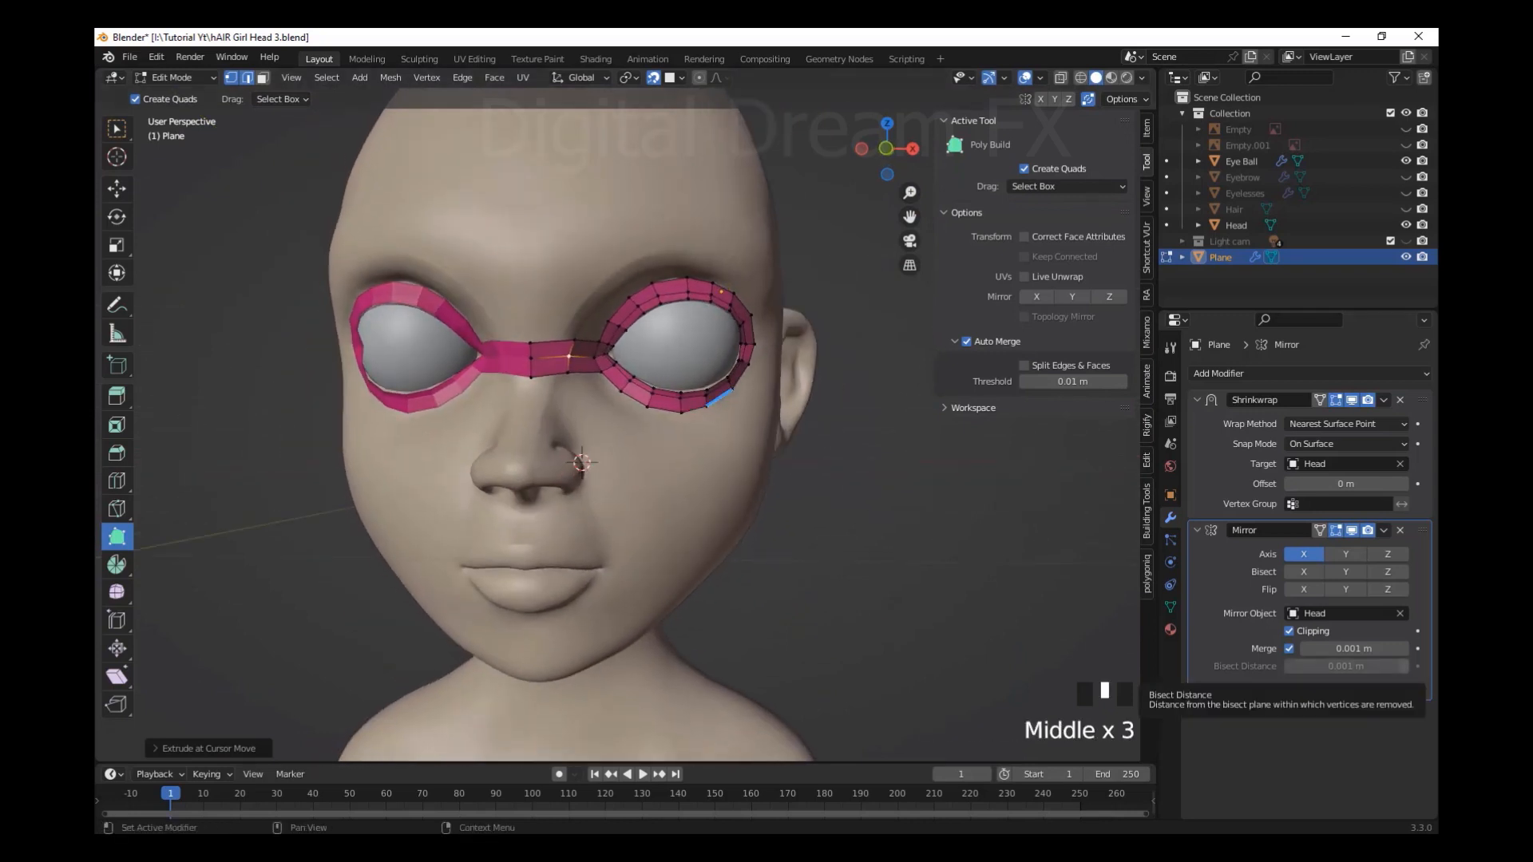
{"action": "middle_click_drag", "start_coordinate": [964, 572], "coordinate": [689, 467]}
{"action": "scroll", "coordinate": [959, 572], "scroll_direction": "down", "scroll_amount": 2}
{"action": "scroll", "coordinate": [883, 496], "scroll_direction": "up", "scroll_amount": 5}
{"action": "scroll", "coordinate": [897, 505], "scroll_direction": "down", "scroll_amount": 2}
{"action": "scroll", "coordinate": [903, 526], "scroll_direction": "up", "scroll_amount": 1}
{"action": "scroll", "coordinate": [681, 477], "scroll_direction": "up", "scroll_amount": 1}
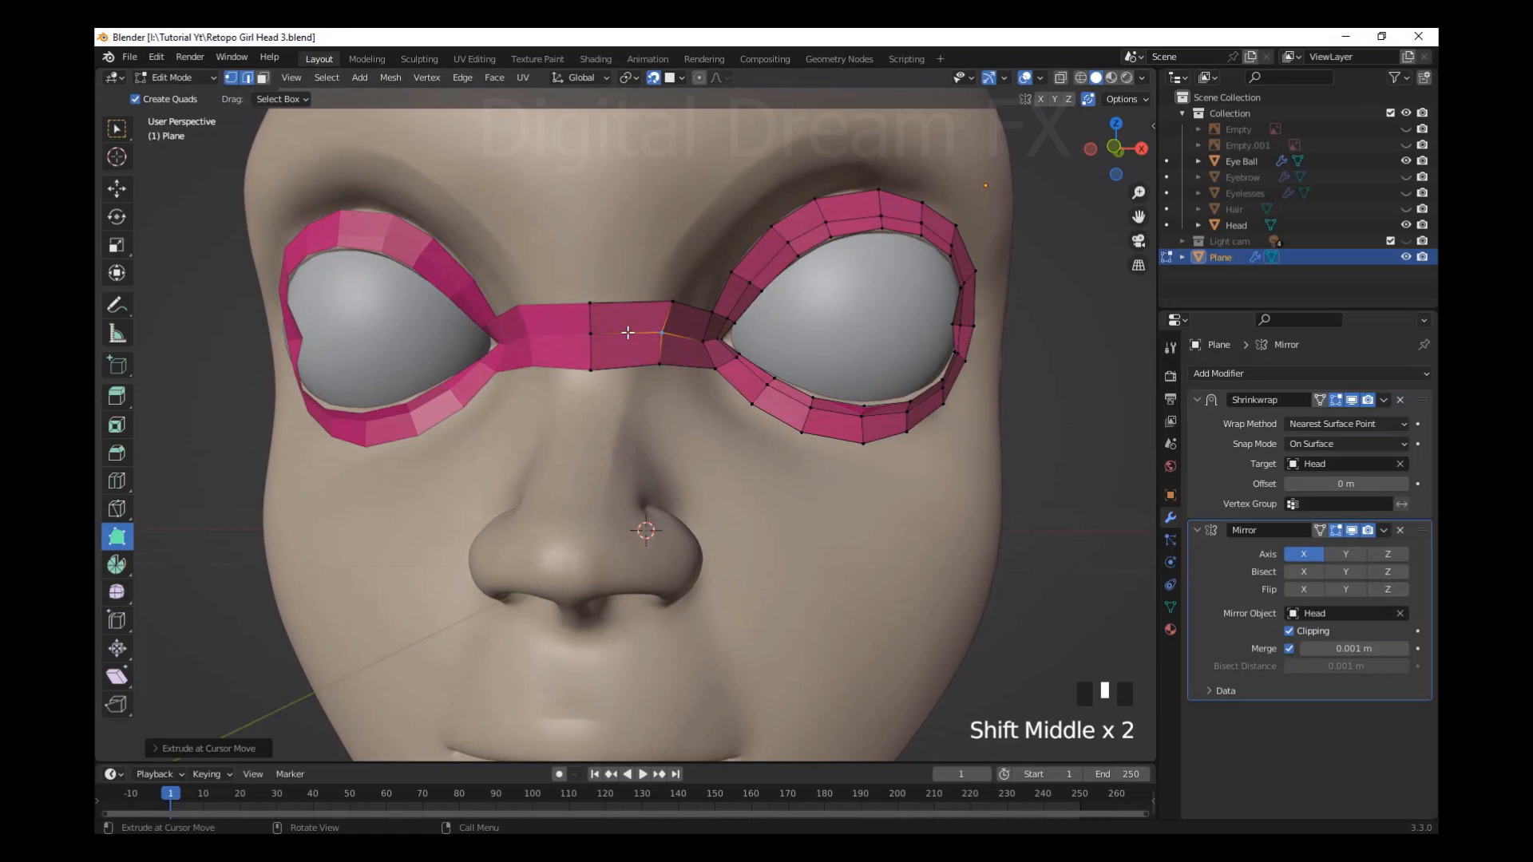
Knife vertical cuts through both rows of the nose bridge, one near the centre line and one beside the eye corner
{"action": "key", "text": "k"}
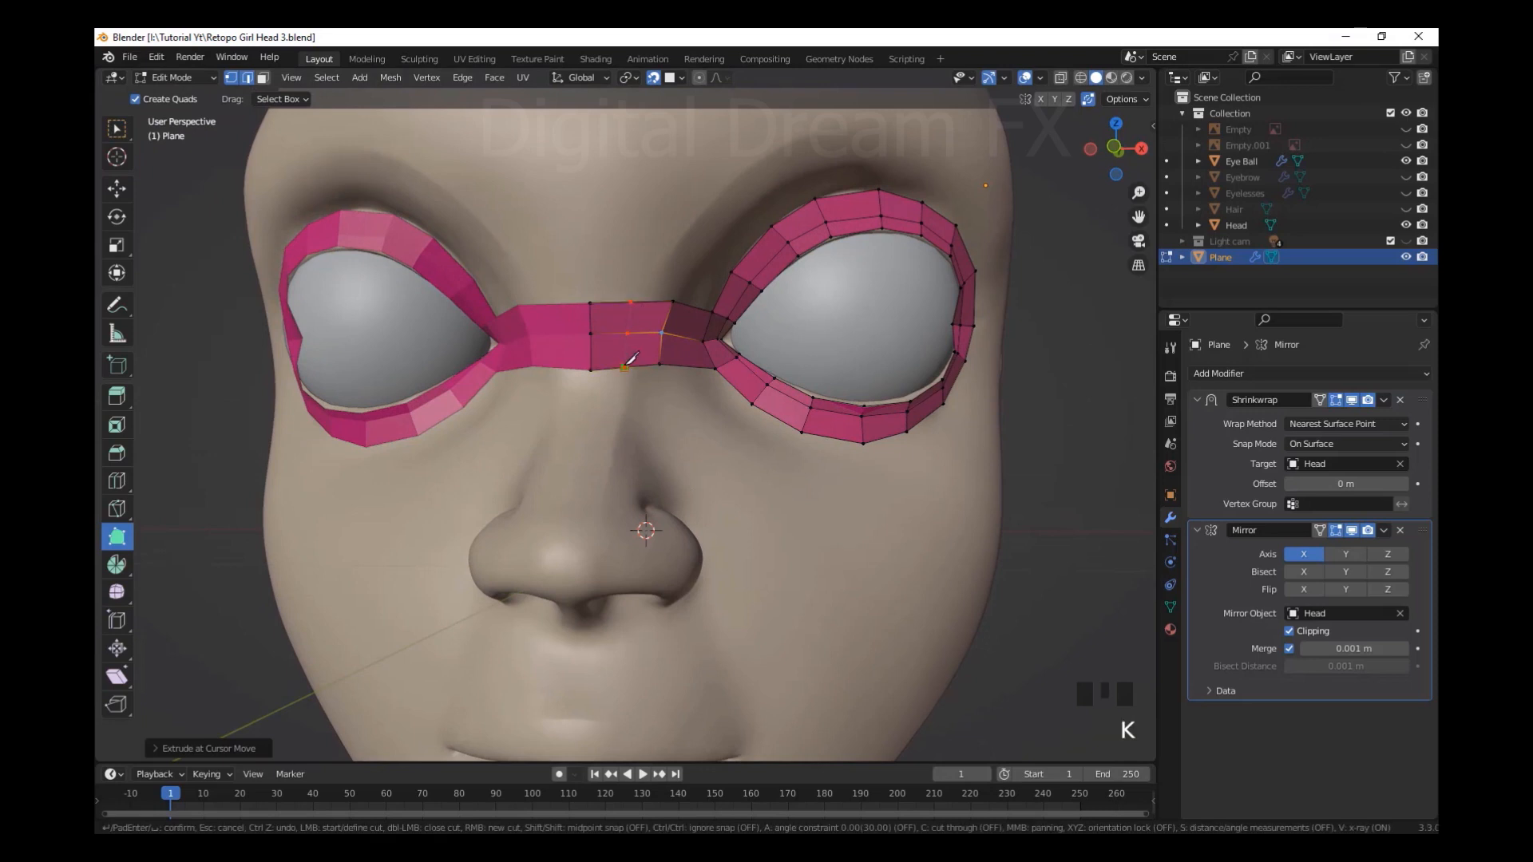
{"action": "left_click", "coordinate": [625, 368]}
{"action": "key", "text": "Return"}
{"action": "middle_click_drag", "start_coordinate": [703, 372], "coordinate": [681, 376]}
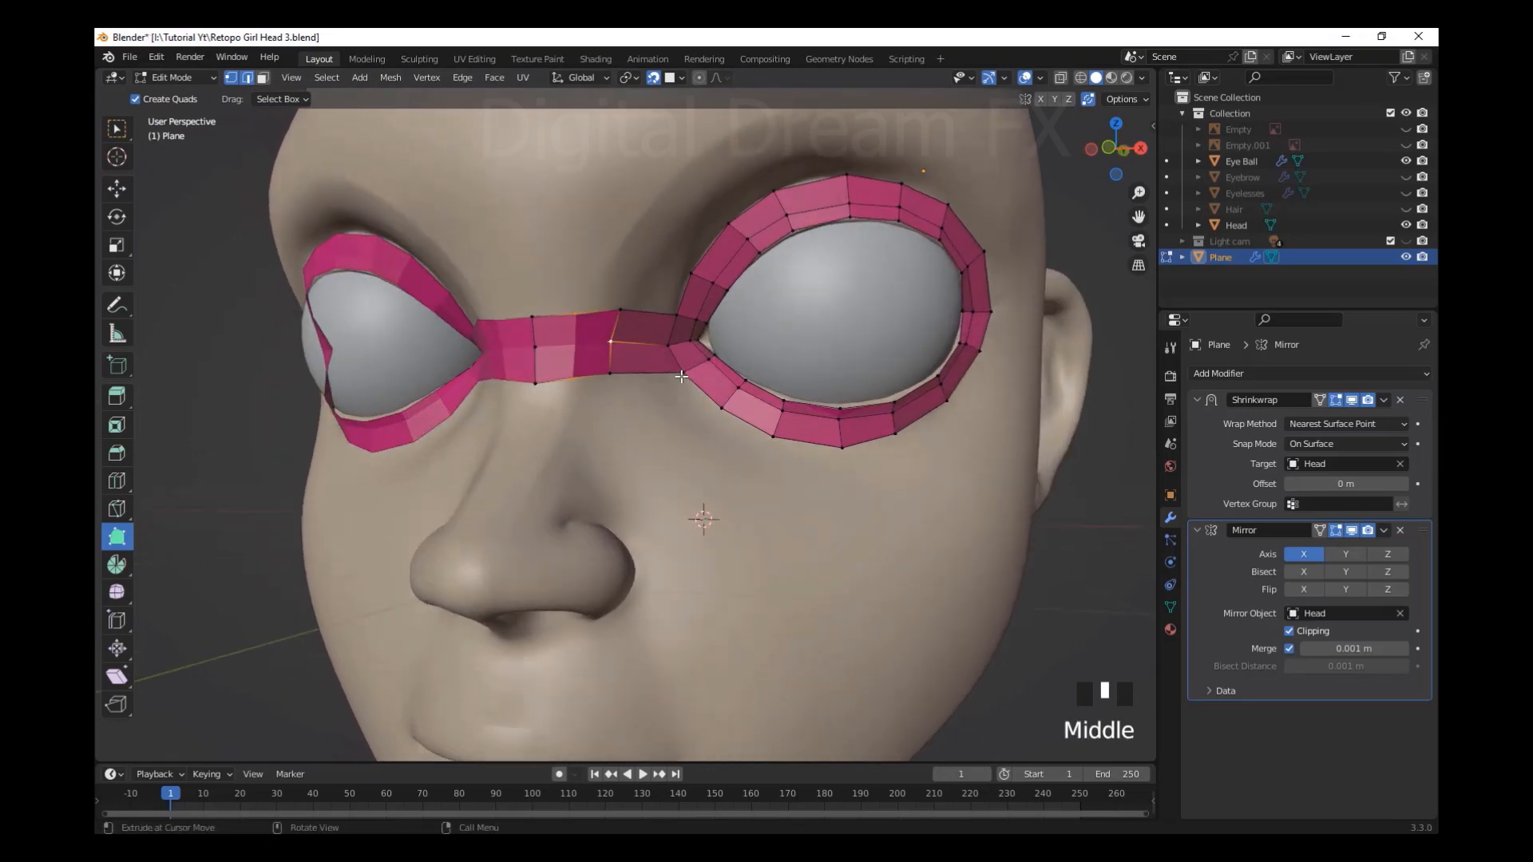
{"action": "key", "text": "k"}
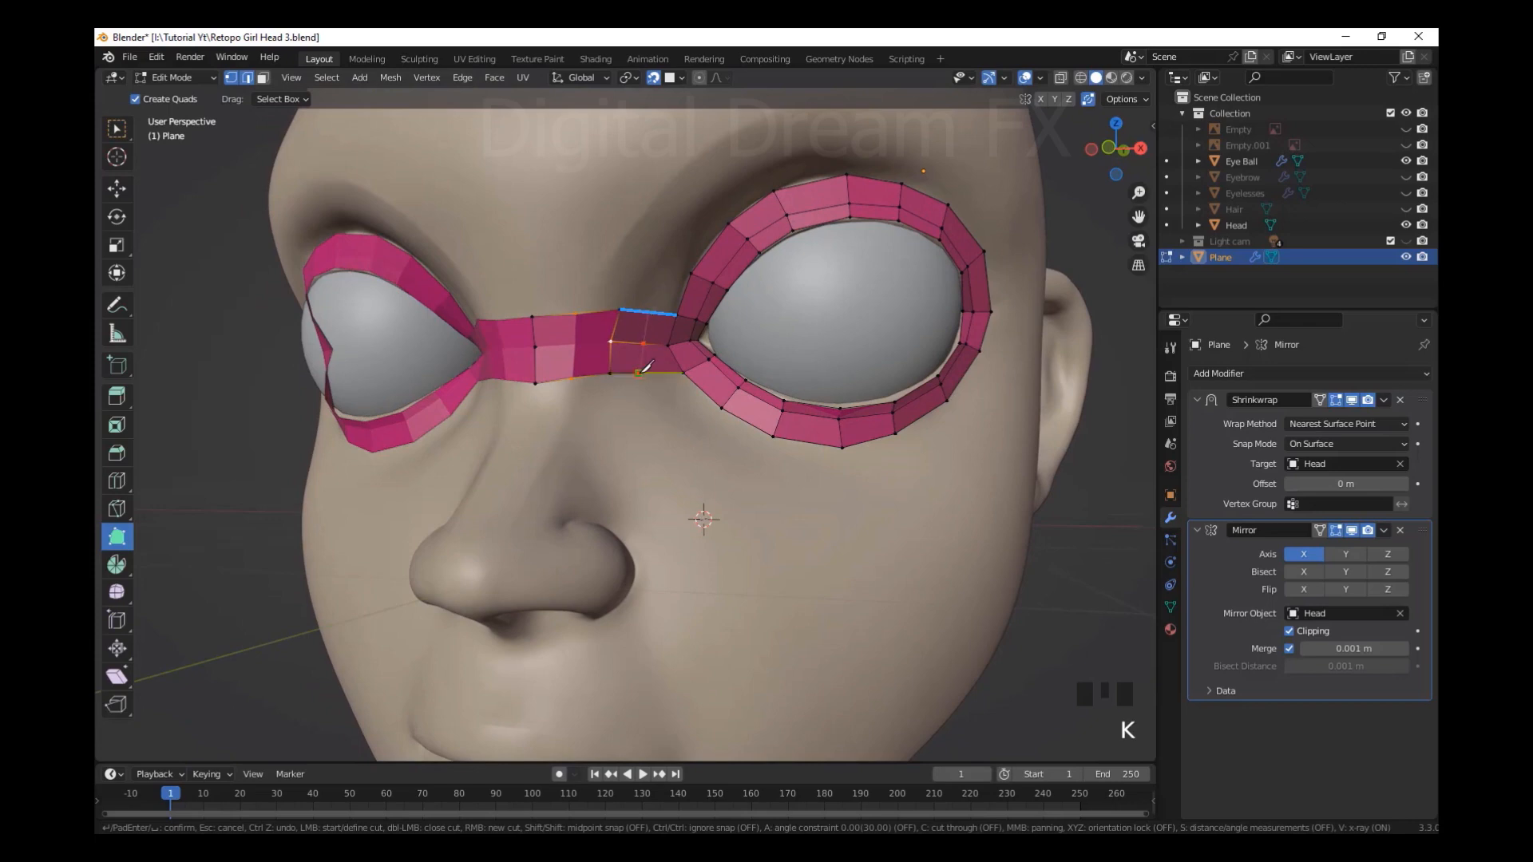
{"action": "key", "text": "Escape"}
Space out the vertices of the bridge's upper edge, middle line and lower edge evenly between centre line and eye loop
{"action": "middle_click_drag", "start_coordinate": [646, 368], "coordinate": [685, 404]}
{"action": "scroll", "coordinate": [650, 359], "scroll_direction": "up", "scroll_amount": 2}
{"action": "left_click_drag", "start_coordinate": [639, 299], "coordinate": [635, 289]}
{"action": "left_click_drag", "start_coordinate": [630, 408], "coordinate": [638, 409]}
{"action": "left_click_drag", "start_coordinate": [693, 347], "coordinate": [740, 300]}
{"action": "left_click_drag", "start_coordinate": [730, 399], "coordinate": [727, 401]}
{"action": "left_click_drag", "start_coordinate": [725, 346], "coordinate": [724, 347]}
{"action": "left_click_drag", "start_coordinate": [638, 350], "coordinate": [639, 350]}
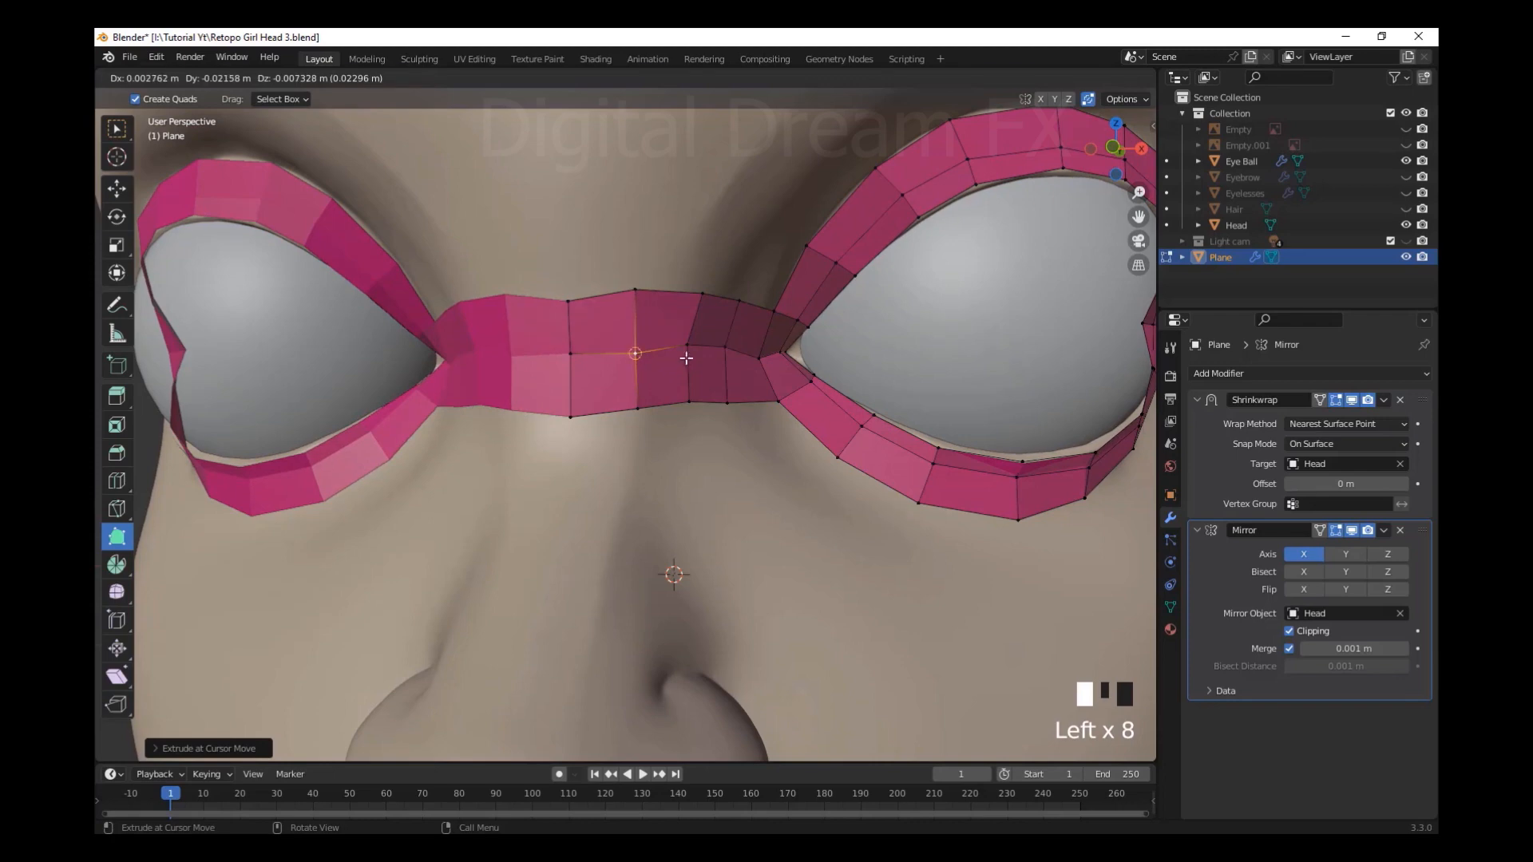
{"action": "left_click_drag", "start_coordinate": [704, 291], "coordinate": [684, 291]}
Extrude the bridge's lower edges down the nose as adjoining quad columns ending just above the nose tip
{"action": "scroll", "coordinate": [708, 493], "scroll_direction": "down", "scroll_amount": 3}
{"action": "scroll", "coordinate": [709, 493], "scroll_direction": "up", "scroll_amount": 2}
{"action": "middle_click_drag", "start_coordinate": [709, 492], "coordinate": [643, 314]}
{"action": "scroll", "coordinate": [650, 394], "scroll_direction": "down", "scroll_amount": 1}
{"action": "left_click_drag", "start_coordinate": [643, 314], "coordinate": [644, 467]}
{"action": "middle_click_drag", "start_coordinate": [644, 467], "coordinate": [579, 455]}
{"action": "left_click_drag", "start_coordinate": [516, 481], "coordinate": [529, 453]}
{"action": "left_click", "coordinate": [616, 455], "text": "ctrl"}
{"action": "scroll", "coordinate": [663, 448], "scroll_direction": "down", "scroll_amount": 2}
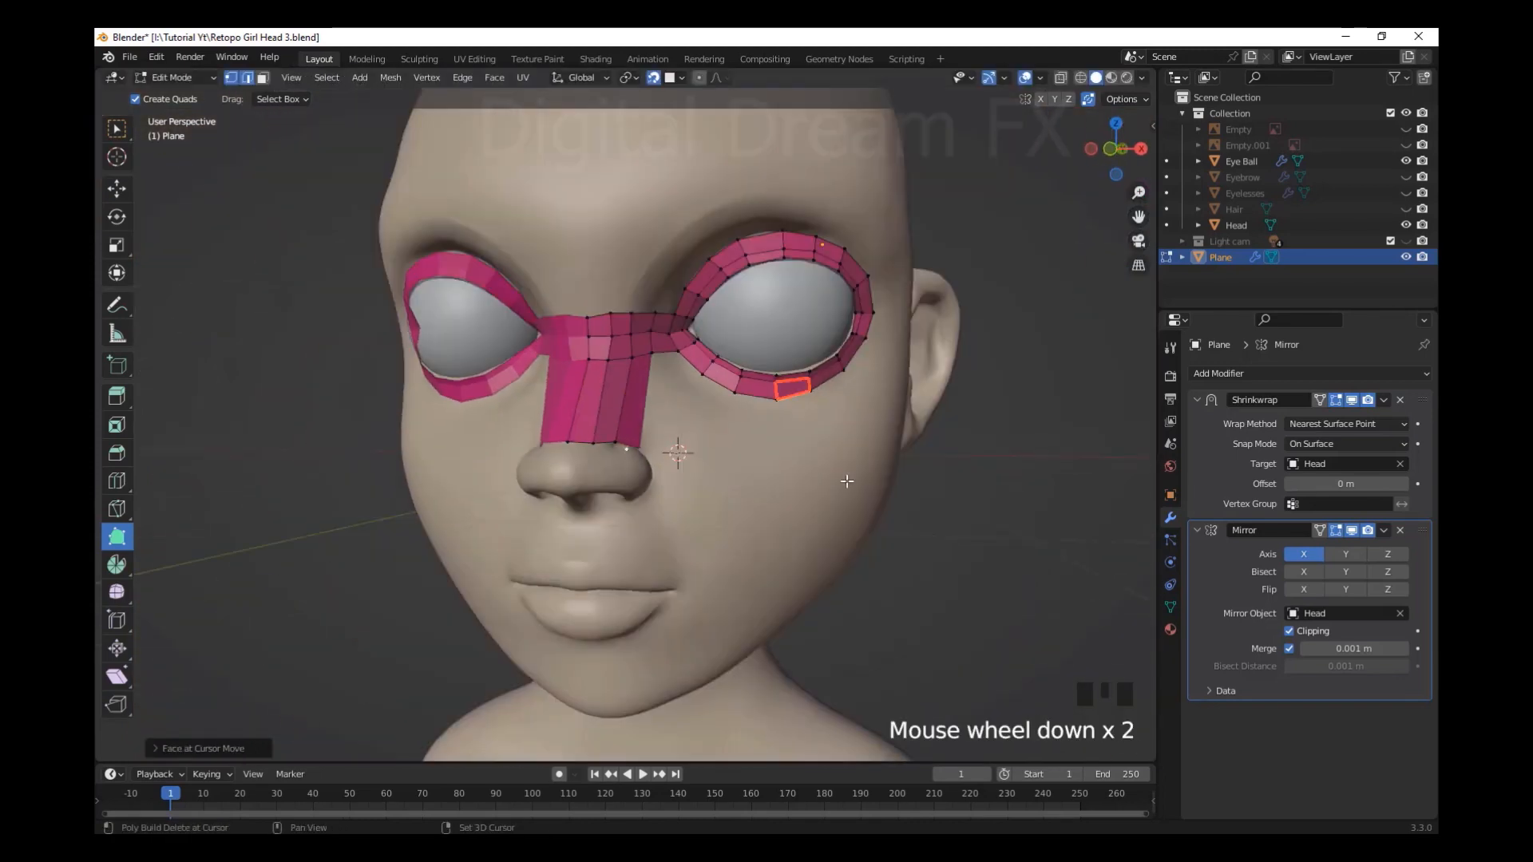
Build a third row of quads around the eye, from beneath it past the outer corner to above the upper lid
{"action": "scroll", "coordinate": [791, 387], "scroll_direction": "up", "scroll_amount": 2}
{"action": "middle_click_drag", "start_coordinate": [791, 386], "coordinate": [711, 528]}
{"action": "scroll", "coordinate": [710, 528], "scroll_direction": "up", "scroll_amount": 1}
{"action": "middle_click_drag", "start_coordinate": [711, 528], "coordinate": [722, 475], "text": "shift"}
{"action": "left_click_drag", "start_coordinate": [729, 472], "coordinate": [852, 494], "text": "ctrl"}
{"action": "left_click_drag", "start_coordinate": [1040, 330], "coordinate": [1094, 284], "text": "ctrl"}
{"action": "left_click_drag", "start_coordinate": [1053, 289], "coordinate": [1026, 140], "text": "ctrl"}
{"action": "scroll", "coordinate": [1064, 211], "scroll_direction": "up", "scroll_amount": 3}
{"action": "middle_click_drag", "start_coordinate": [1065, 211], "coordinate": [787, 336]}
{"action": "left_click_drag", "start_coordinate": [731, 344], "coordinate": [578, 297], "text": "ctrl"}
Even out the third row's outer-edge vertices above the upper lid and around the outer eye corner
{"action": "middle_click_drag", "start_coordinate": [685, 511], "coordinate": [774, 575], "text": "shift"}
{"action": "left_click_drag", "start_coordinate": [672, 304], "coordinate": [675, 295]}
{"action": "left_click_drag", "start_coordinate": [820, 320], "coordinate": [833, 322]}
{"action": "left_click_drag", "start_coordinate": [933, 397], "coordinate": [937, 403]}
{"action": "left_click_drag", "start_coordinate": [1018, 531], "coordinate": [1018, 531]}
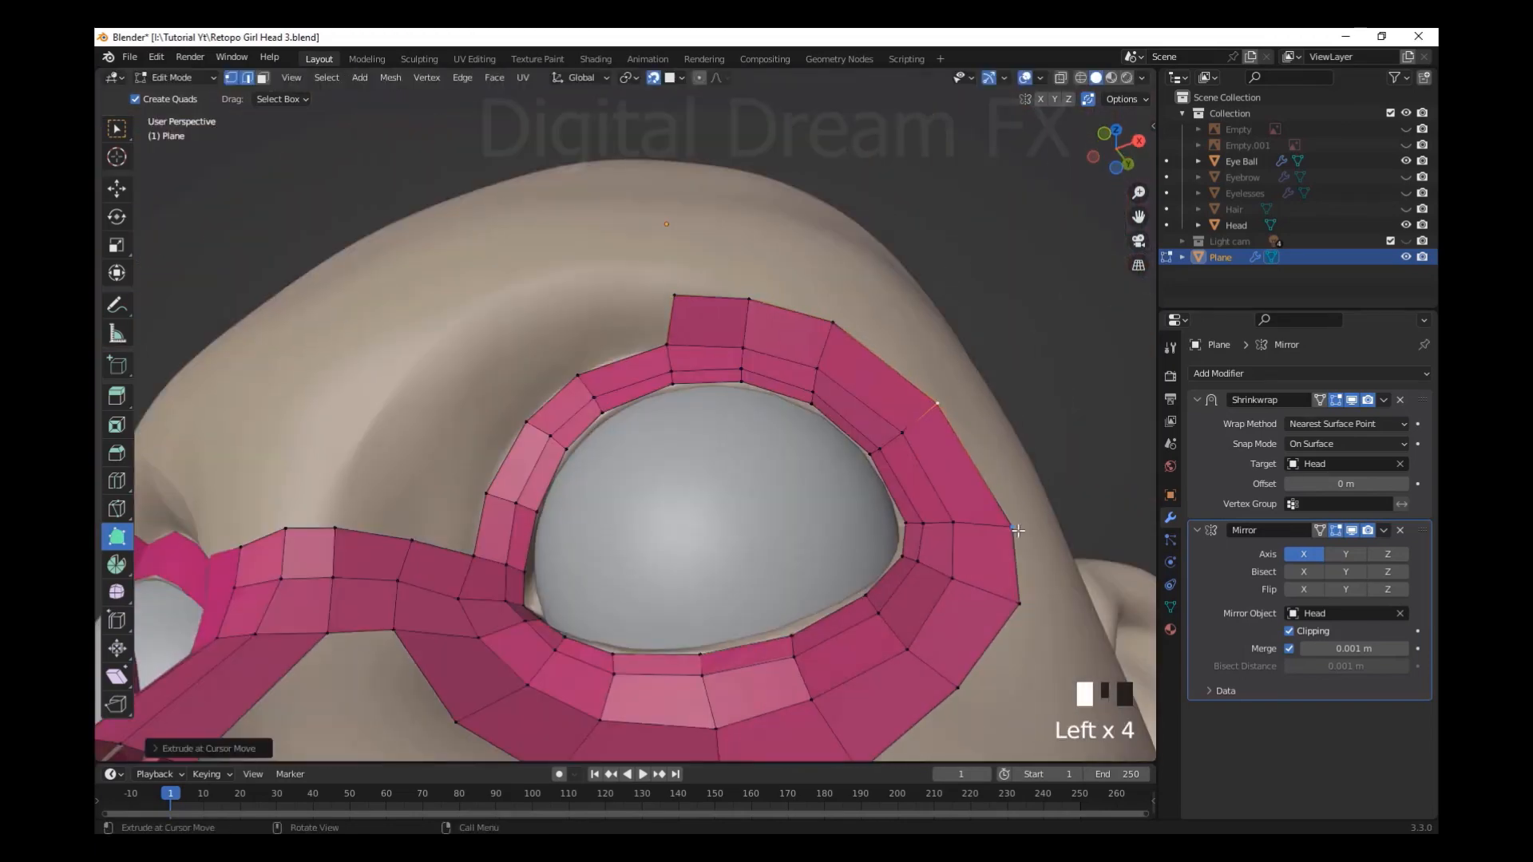
Continue the third row of quads along the upper lid and down to the nose bridge
{"action": "left_click_drag", "start_coordinate": [664, 323], "coordinate": [563, 339]}
{"action": "left_click_drag", "start_coordinate": [660, 297], "coordinate": [647, 274]}
{"action": "left_click_drag", "start_coordinate": [562, 345], "coordinate": [463, 479]}
{"action": "left_click_drag", "start_coordinate": [448, 511], "coordinate": [424, 527], "text": "ctrl"}
Start a fourth row of quads running from the nose bridge up and over the upper lid
{"action": "middle_click_drag", "start_coordinate": [424, 527], "coordinate": [626, 424], "text": "shift"}
{"action": "scroll", "coordinate": [625, 424], "scroll_direction": "up", "scroll_amount": 5}
{"action": "left_click_drag", "start_coordinate": [617, 430], "coordinate": [814, 170]}
{"action": "scroll", "coordinate": [593, 440], "scroll_direction": "down", "scroll_amount": 5}
{"action": "left_click_drag", "start_coordinate": [821, 192], "coordinate": [928, 177]}
{"action": "middle_click_drag", "start_coordinate": [928, 177], "coordinate": [893, 253]}
{"action": "left_click", "coordinate": [851, 404], "text": "ctrl"}
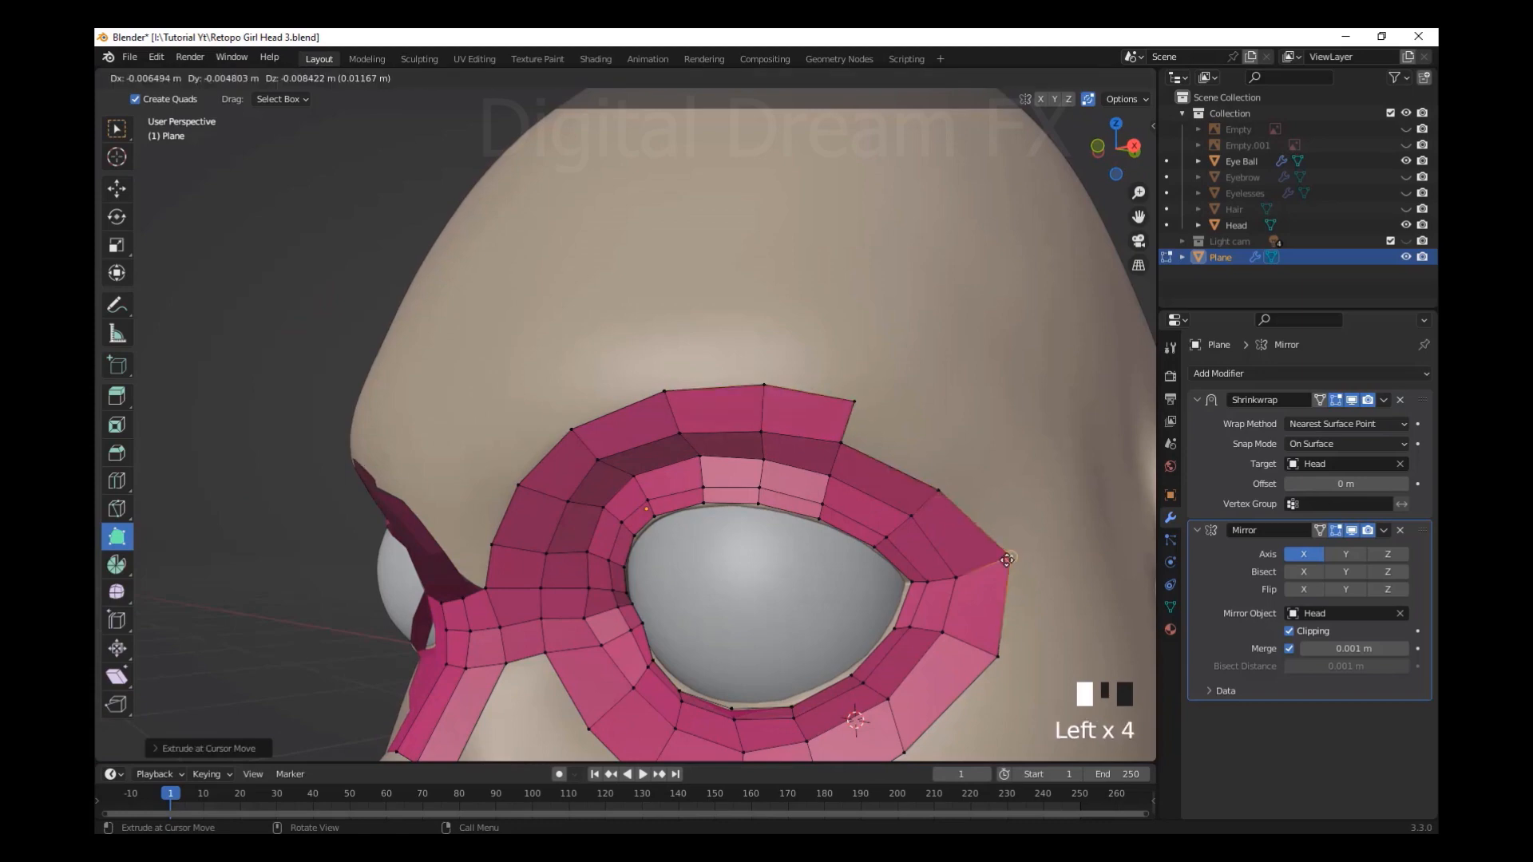
{"action": "left_click_drag", "start_coordinate": [1007, 560], "coordinate": [1008, 562]}
Extend the fourth row of quads past the outer eye corner and down the cheek side
{"action": "left_click_drag", "start_coordinate": [958, 463], "coordinate": [1034, 562], "text": "ctrl"}
{"action": "middle_click_drag", "start_coordinate": [1034, 562], "coordinate": [770, 472]}
{"action": "left_click_drag", "start_coordinate": [752, 457], "coordinate": [664, 576]}
{"action": "left_click_drag", "start_coordinate": [644, 558], "coordinate": [649, 543]}
{"action": "left_click", "coordinate": [229, 596]}
{"action": "middle_click_drag", "start_coordinate": [511, 568], "coordinate": [604, 395], "text": "shift"}
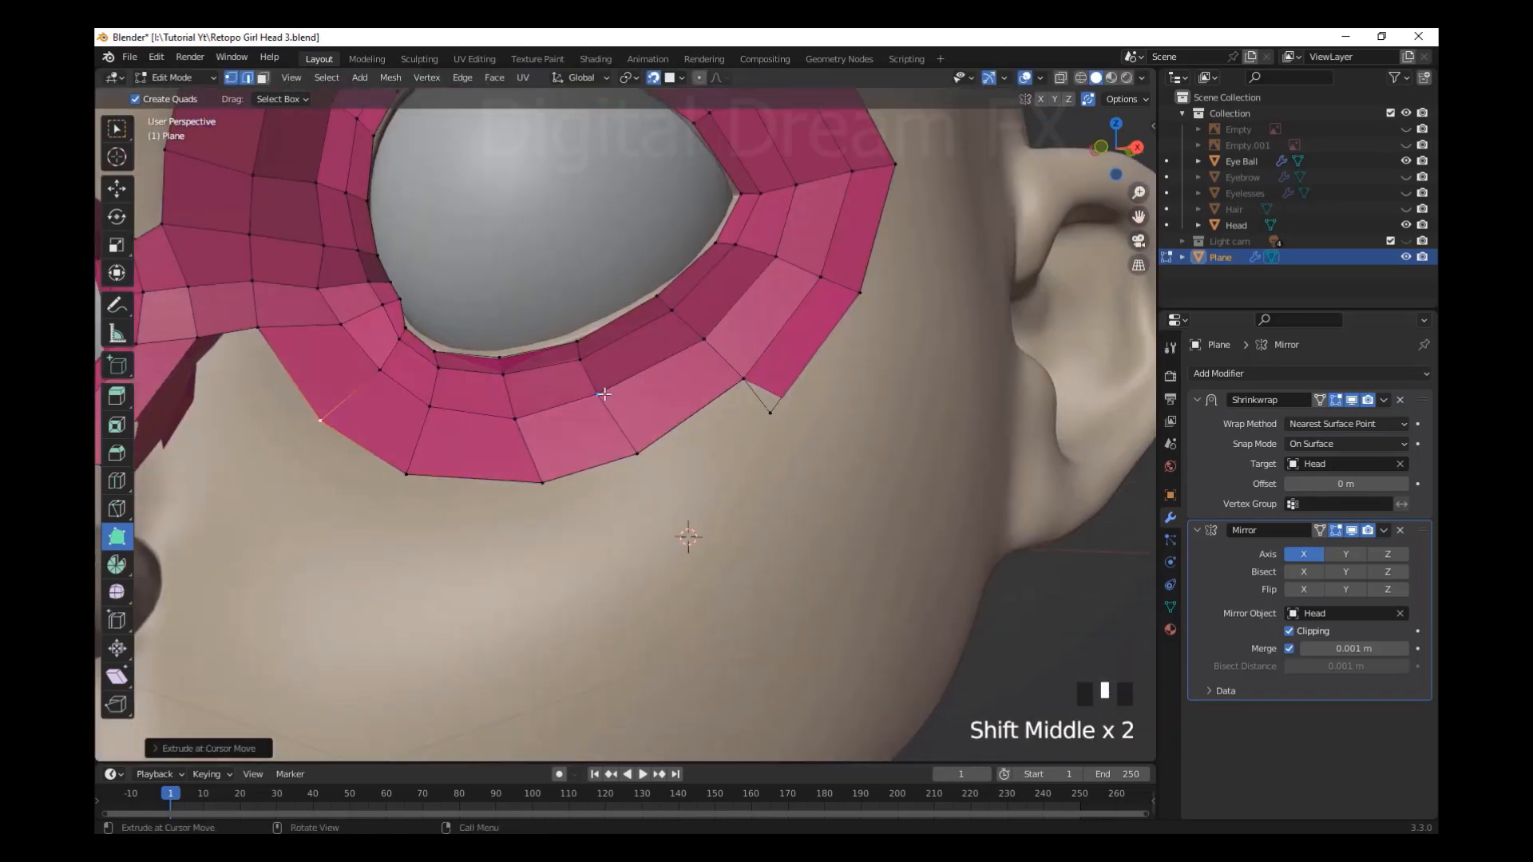
Continue the fourth row of quads beneath the eye towards the nose
{"action": "left_click", "coordinate": [685, 493], "text": "ctrl"}
{"action": "left_click_drag", "start_coordinate": [611, 531], "coordinate": [543, 537], "text": "ctrl"}
{"action": "left_click_drag", "start_coordinate": [415, 523], "coordinate": [386, 517], "text": "ctrl"}
{"action": "left_click", "coordinate": [296, 449], "text": "ctrl"}
{"action": "middle_click_drag", "start_coordinate": [295, 449], "coordinate": [507, 453]}
{"action": "scroll", "coordinate": [508, 455], "scroll_direction": "up", "scroll_amount": 2}
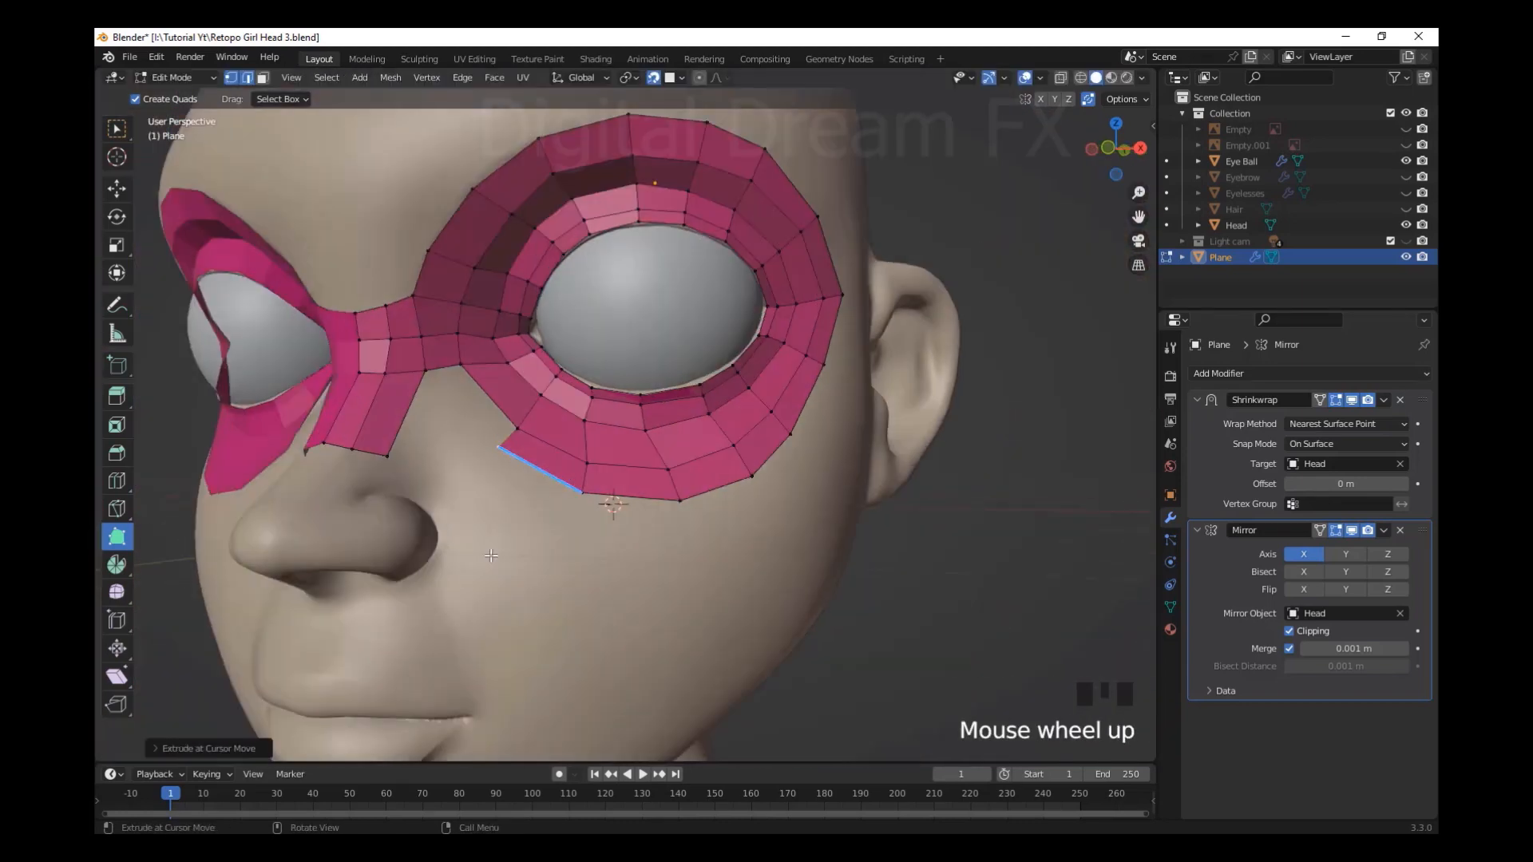
Shift the vertices of the outer rows beneath the eye towards the nose for even spacing
{"action": "left_click_drag", "start_coordinate": [503, 473], "coordinate": [512, 467]}
{"action": "scroll", "coordinate": [559, 487], "scroll_direction": "up", "scroll_amount": 2}
{"action": "left_click_drag", "start_coordinate": [668, 551], "coordinate": [628, 546]}
{"action": "left_click_drag", "start_coordinate": [858, 634], "coordinate": [801, 633]}
{"action": "left_click_drag", "start_coordinate": [822, 562], "coordinate": [783, 558]}
Fill a row of quads above the nose bridge, joining the eye's outer row to the centre line
{"action": "scroll", "coordinate": [862, 568], "scroll_direction": "down", "scroll_amount": 6}
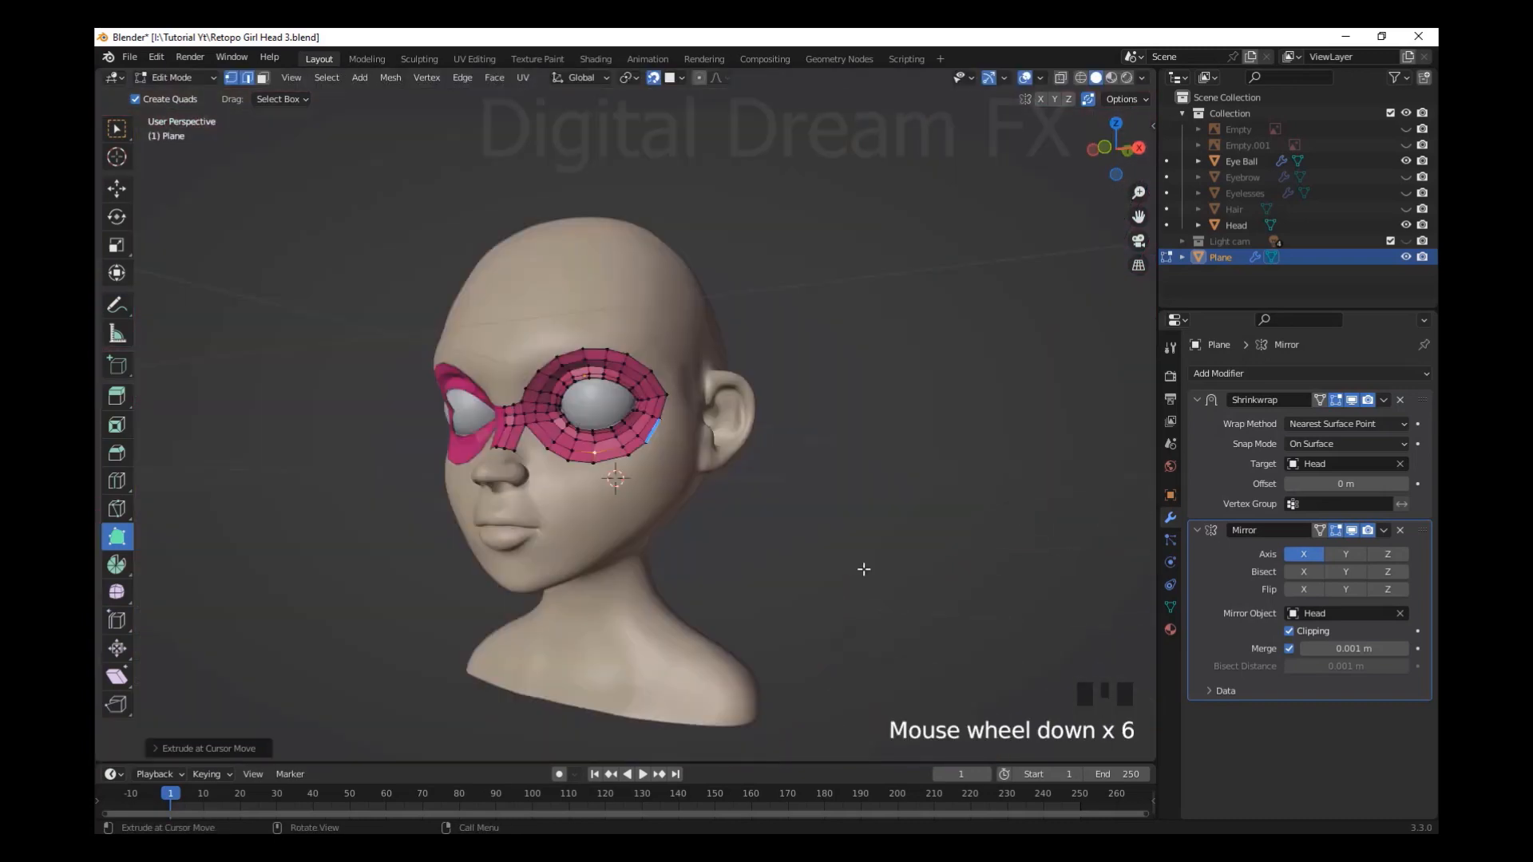
{"action": "middle_click_drag", "start_coordinate": [862, 567], "coordinate": [931, 563]}
{"action": "scroll", "coordinate": [639, 423], "scroll_direction": "up", "scroll_amount": 5}
{"action": "middle_click_drag", "start_coordinate": [614, 390], "coordinate": [649, 433], "text": "shift"}
{"action": "left_click_drag", "start_coordinate": [649, 433], "coordinate": [614, 479]}
{"action": "middle_click_drag", "start_coordinate": [670, 614], "coordinate": [662, 454], "text": "shift"}
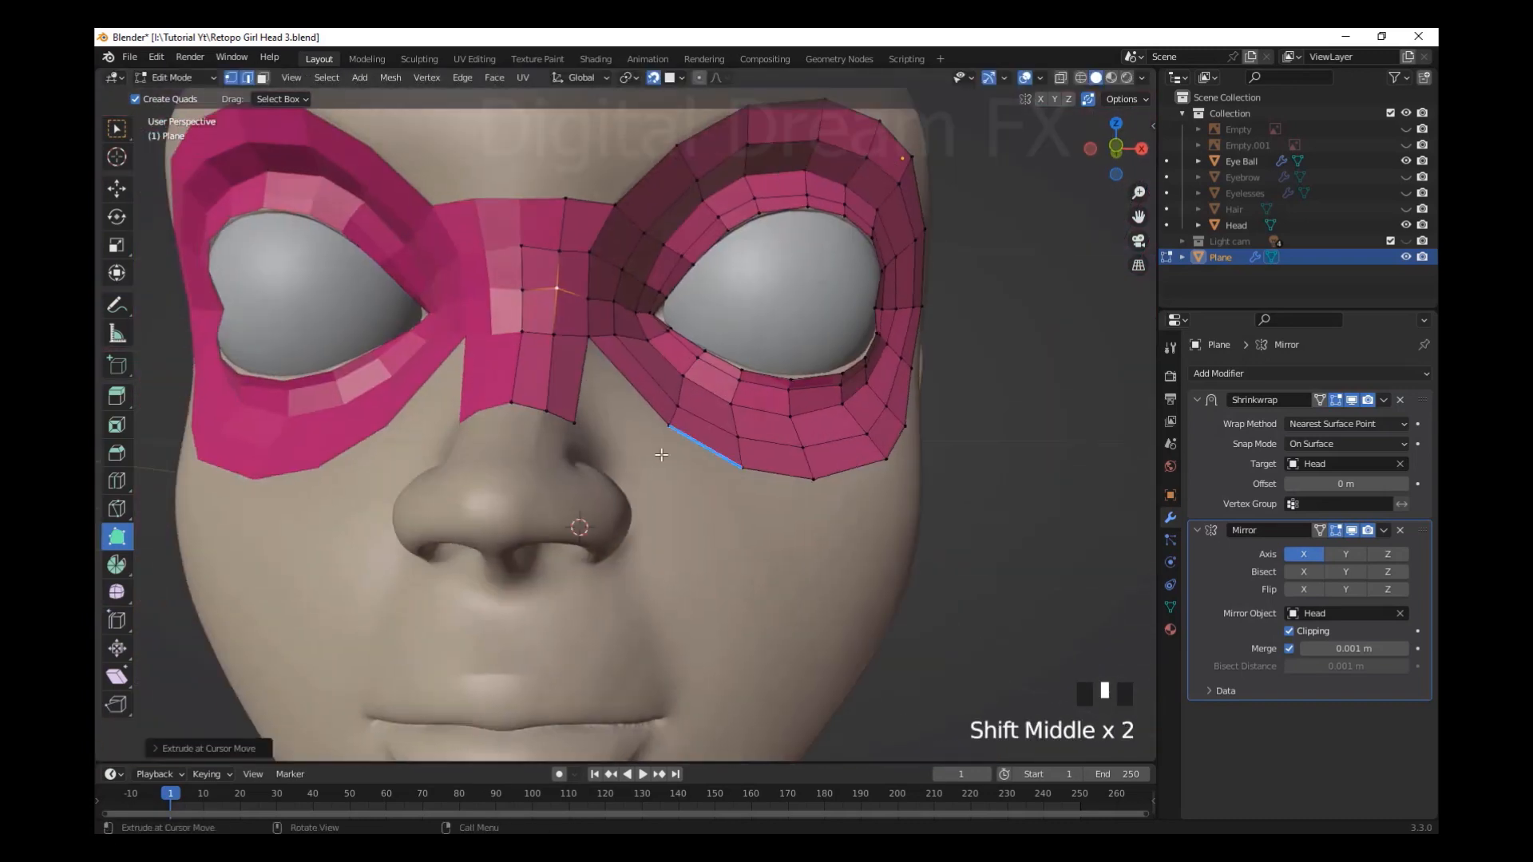
Smooth the vertices in the rows beneath the eye and along the nose strip's lower edge
{"action": "scroll", "coordinate": [808, 471], "scroll_direction": "down", "scroll_amount": 2}
{"action": "middle_click_drag", "start_coordinate": [902, 483], "coordinate": [844, 416]}
{"action": "scroll", "coordinate": [845, 492], "scroll_direction": "up", "scroll_amount": 2}
{"action": "left_click_drag", "start_coordinate": [707, 400], "coordinate": [707, 405]}
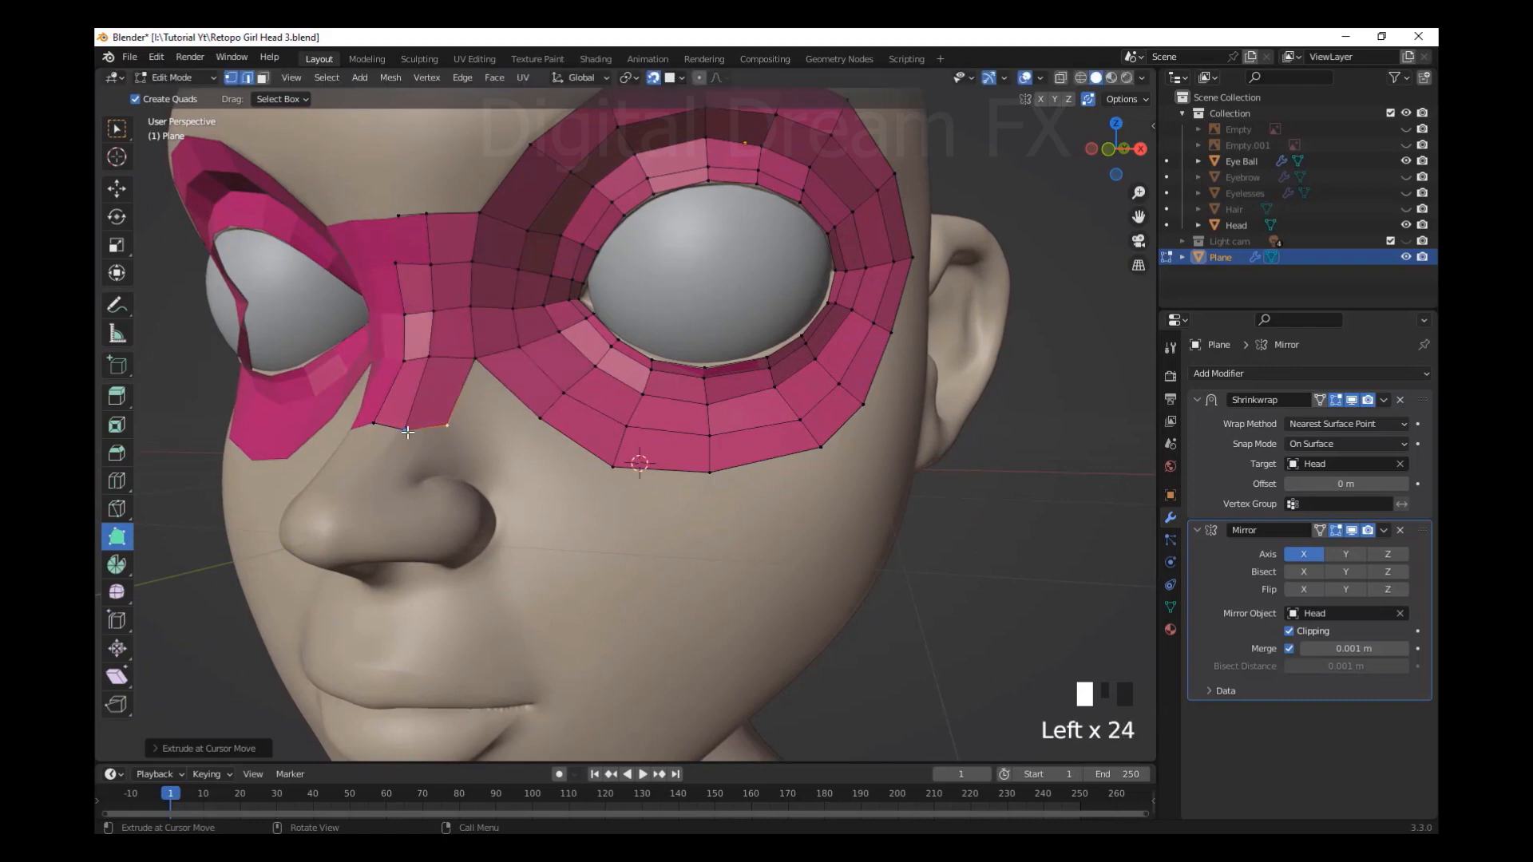
Fill the gap between the nose strip and the lower eye rows, and start a fifth row beneath the eye
{"action": "scroll", "coordinate": [623, 503], "scroll_direction": "down", "scroll_amount": 2}
{"action": "scroll", "coordinate": [735, 537], "scroll_direction": "up", "scroll_amount": 2}
{"action": "mouse_move", "coordinate": [682, 528]}
{"action": "middle_mouse_down"}
{"action": "mouse_move", "coordinate": [736, 538]}
{"action": "mouse_move", "coordinate": [710, 518]}
{"action": "middle_mouse_up"}
{"action": "left_click", "coordinate": [593, 416], "text": "ctrl"}
{"action": "left_click_drag", "start_coordinate": [592, 416], "coordinate": [609, 433]}
{"action": "left_click", "coordinate": [785, 502], "text": "ctrl"}
{"action": "scroll", "coordinate": [999, 671], "scroll_direction": "down", "scroll_amount": 2}
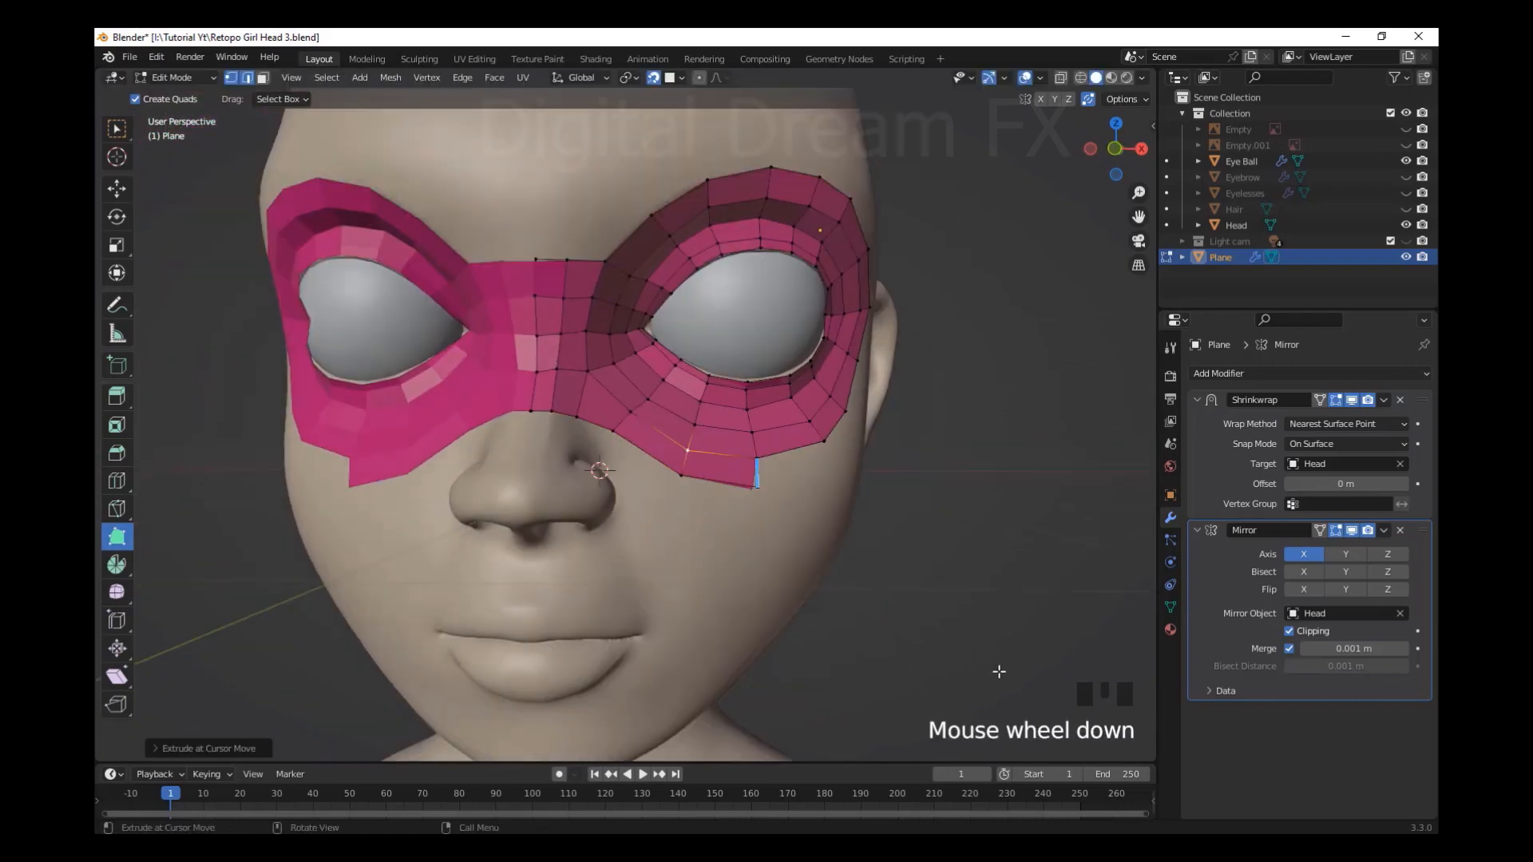
Extend the fifth row of quads across the cheek beneath the eye towards the outer corner
{"action": "scroll", "coordinate": [998, 671], "scroll_direction": "up", "scroll_amount": 2}
{"action": "middle_click_drag", "start_coordinate": [879, 479], "coordinate": [878, 615], "text": "shift"}
{"action": "mouse_move", "coordinate": [619, 279]}
{"action": "left_mouse_down", "text": "ctrl"}
{"action": "mouse_move", "coordinate": [610, 268]}
{"action": "mouse_move", "coordinate": [623, 276]}
{"action": "left_mouse_up", "text": "ctrl"}
{"action": "middle_click_drag", "start_coordinate": [998, 750], "coordinate": [799, 511], "text": "shift"}
{"action": "left_click", "coordinate": [750, 440], "text": "ctrl"}
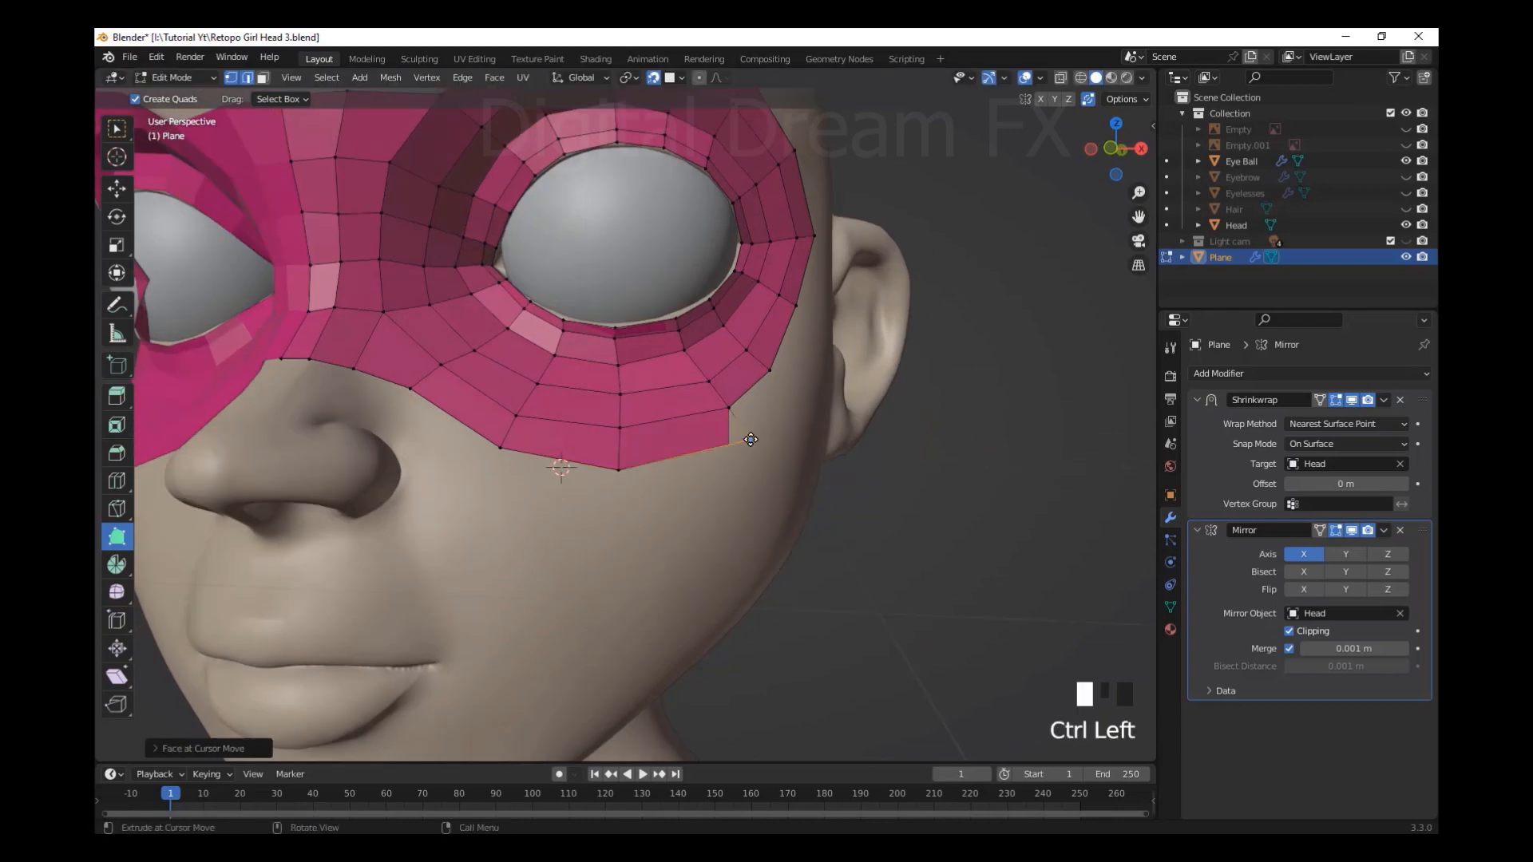
{"action": "left_click_drag", "start_coordinate": [825, 320], "coordinate": [822, 317]}
Continue the fifth row of quads up past the outer eye corner to above the upper lid's outer end
{"action": "middle_click_drag", "start_coordinate": [823, 318], "coordinate": [670, 319]}
{"action": "left_click", "coordinate": [677, 214], "text": "ctrl"}
{"action": "middle_click_drag", "start_coordinate": [677, 214], "coordinate": [703, 399], "text": "shift"}
{"action": "left_click", "coordinate": [521, 210], "text": "ctrl"}
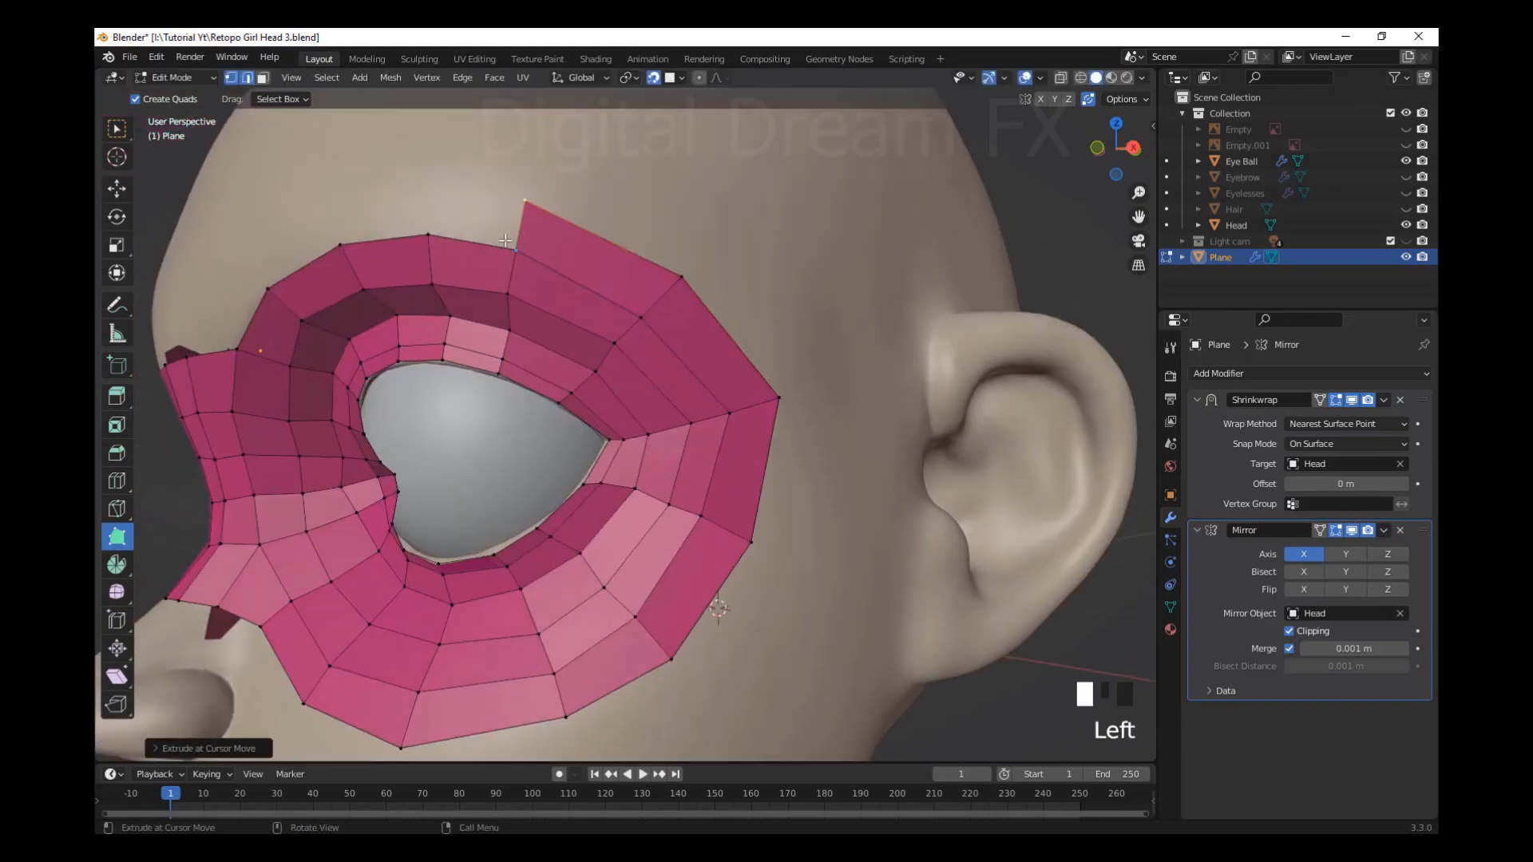
Carry the fifth row of quads along the brow above the eye to the centre line of the forehead
{"action": "middle_click_drag", "start_coordinate": [523, 216], "coordinate": [679, 308]}
{"action": "left_click", "coordinate": [573, 332], "text": "ctrl"}
{"action": "middle_click_drag", "start_coordinate": [572, 332], "coordinate": [599, 316]}
{"action": "left_click", "coordinate": [375, 356], "text": "ctrl"}
{"action": "middle_click_drag", "start_coordinate": [431, 351], "coordinate": [471, 343]}
{"action": "left_click", "coordinate": [378, 414], "text": "ctrl"}
{"action": "left_click_drag", "start_coordinate": [499, 403], "coordinate": [568, 358]}
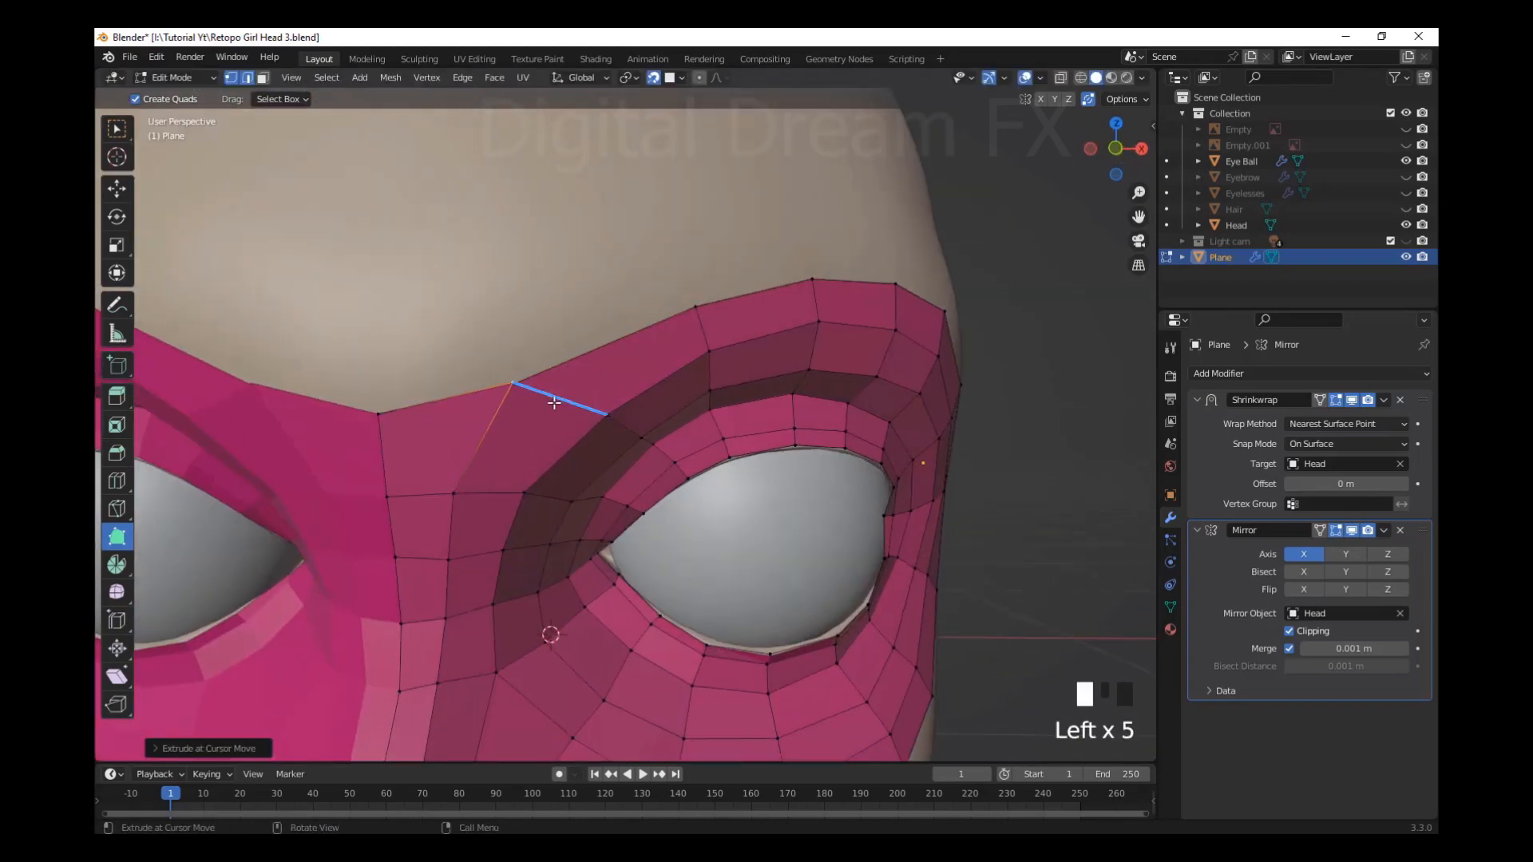
Even out the brow row's top-edge vertices between the centre line and the inner end of the eye
{"action": "scroll", "coordinate": [1019, 572], "scroll_direction": "up", "scroll_amount": 2}
{"action": "middle_click_drag", "start_coordinate": [1020, 572], "coordinate": [1014, 548]}
{"action": "left_click_drag", "start_coordinate": [630, 413], "coordinate": [673, 386]}
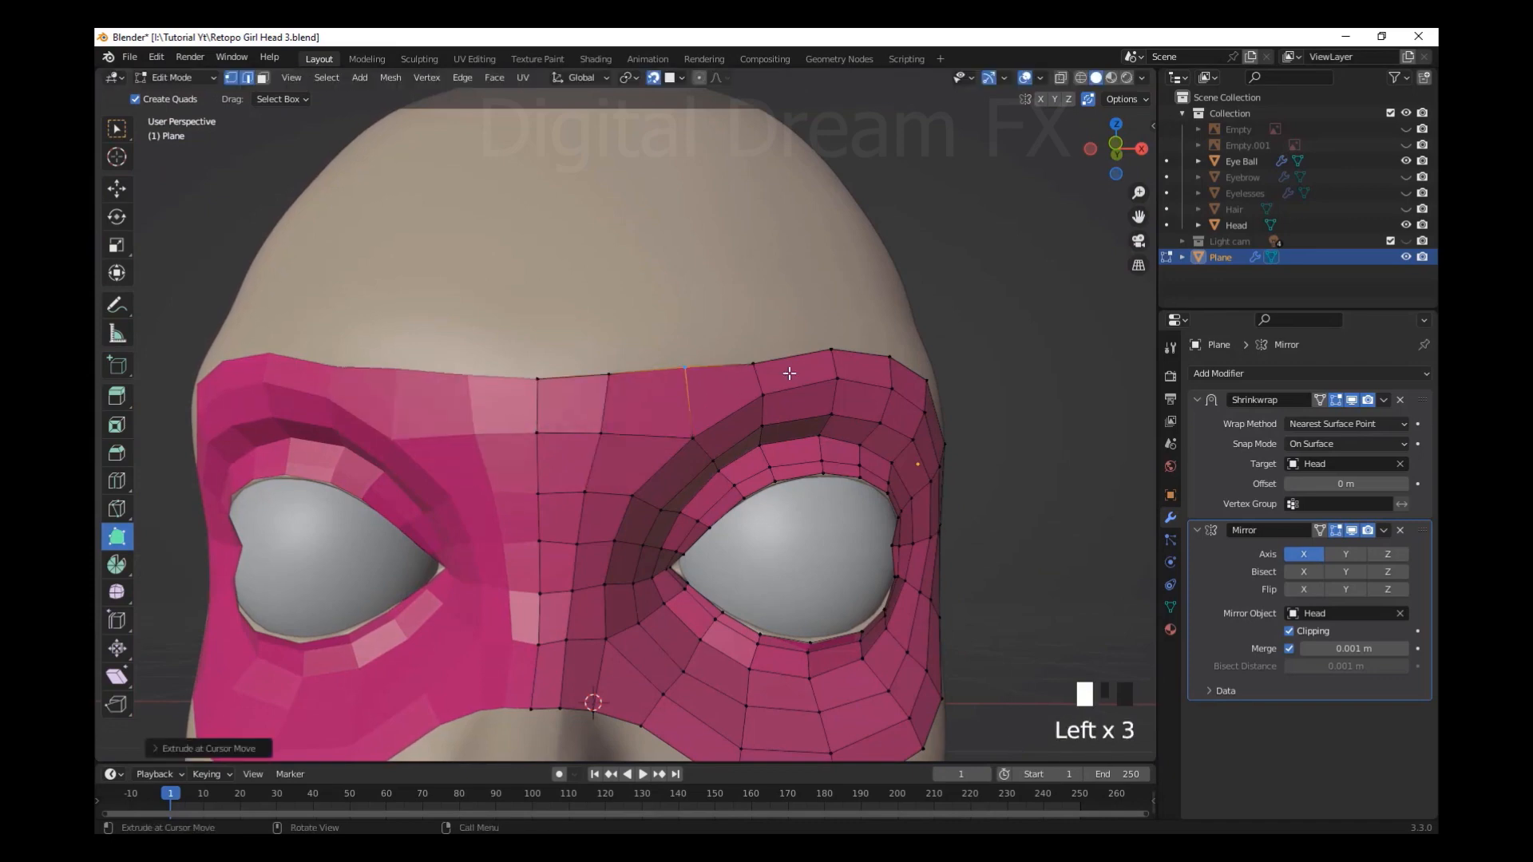
Add quads at the lower end of the nose strip and beside the nostril wing, adjusting their vertices to the nose
{"action": "scroll", "coordinate": [789, 374], "scroll_direction": "down", "scroll_amount": 2}
{"action": "middle_click_drag", "start_coordinate": [789, 374], "coordinate": [670, 376]}
{"action": "middle_click_drag", "start_coordinate": [671, 376], "coordinate": [607, 303], "text": "shift"}
{"action": "scroll", "coordinate": [559, 336], "scroll_direction": "up", "scroll_amount": 3}
{"action": "middle_click_drag", "start_coordinate": [431, 367], "coordinate": [530, 368]}
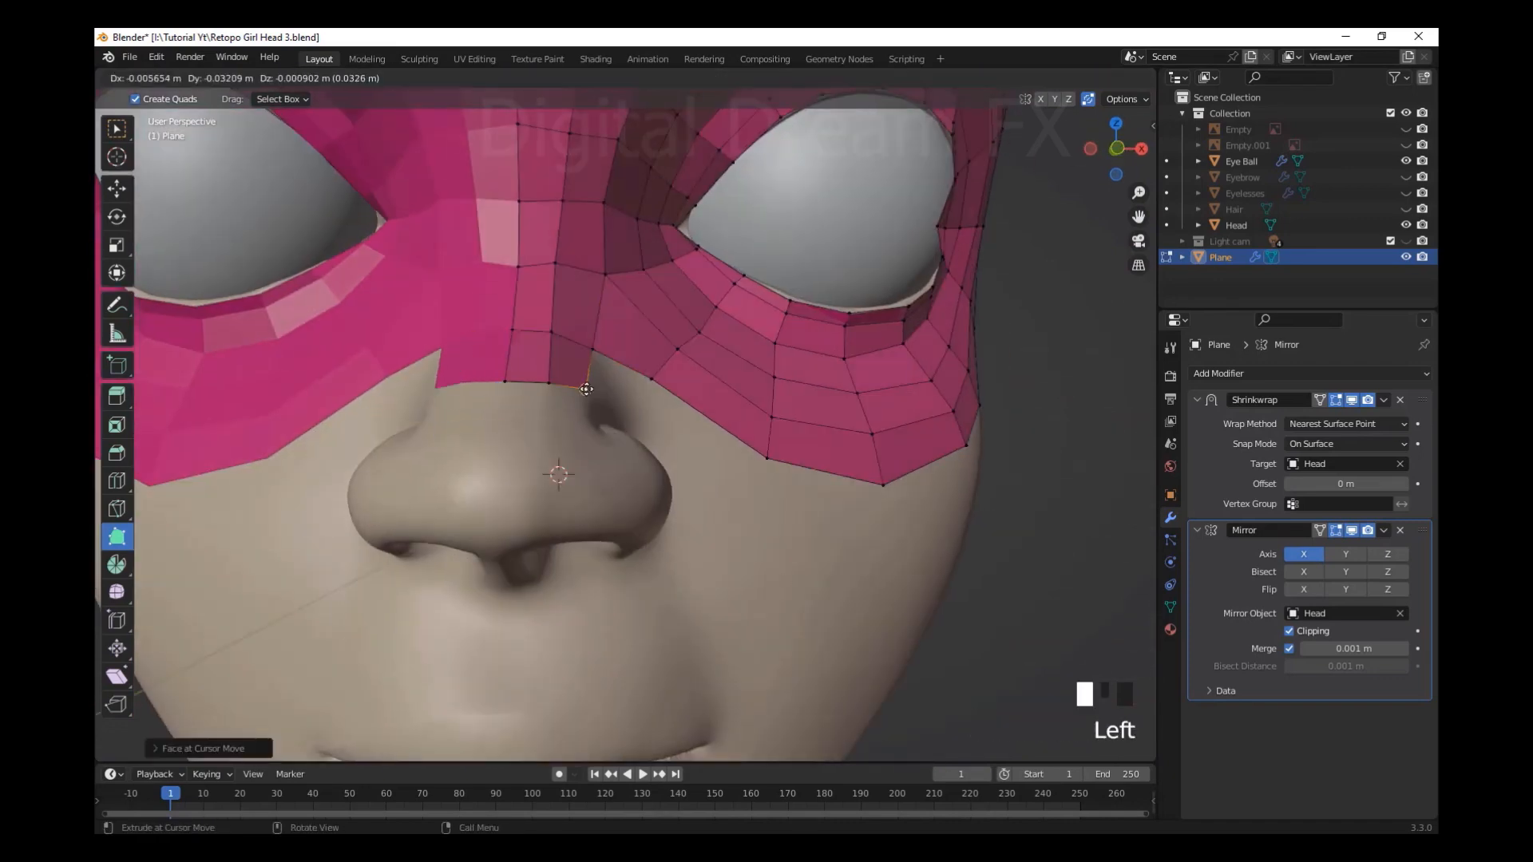
{"action": "left_click_drag", "start_coordinate": [528, 483], "coordinate": [536, 449]}
{"action": "middle_click_drag", "start_coordinate": [559, 447], "coordinate": [535, 431]}
{"action": "left_click", "coordinate": [602, 381]}
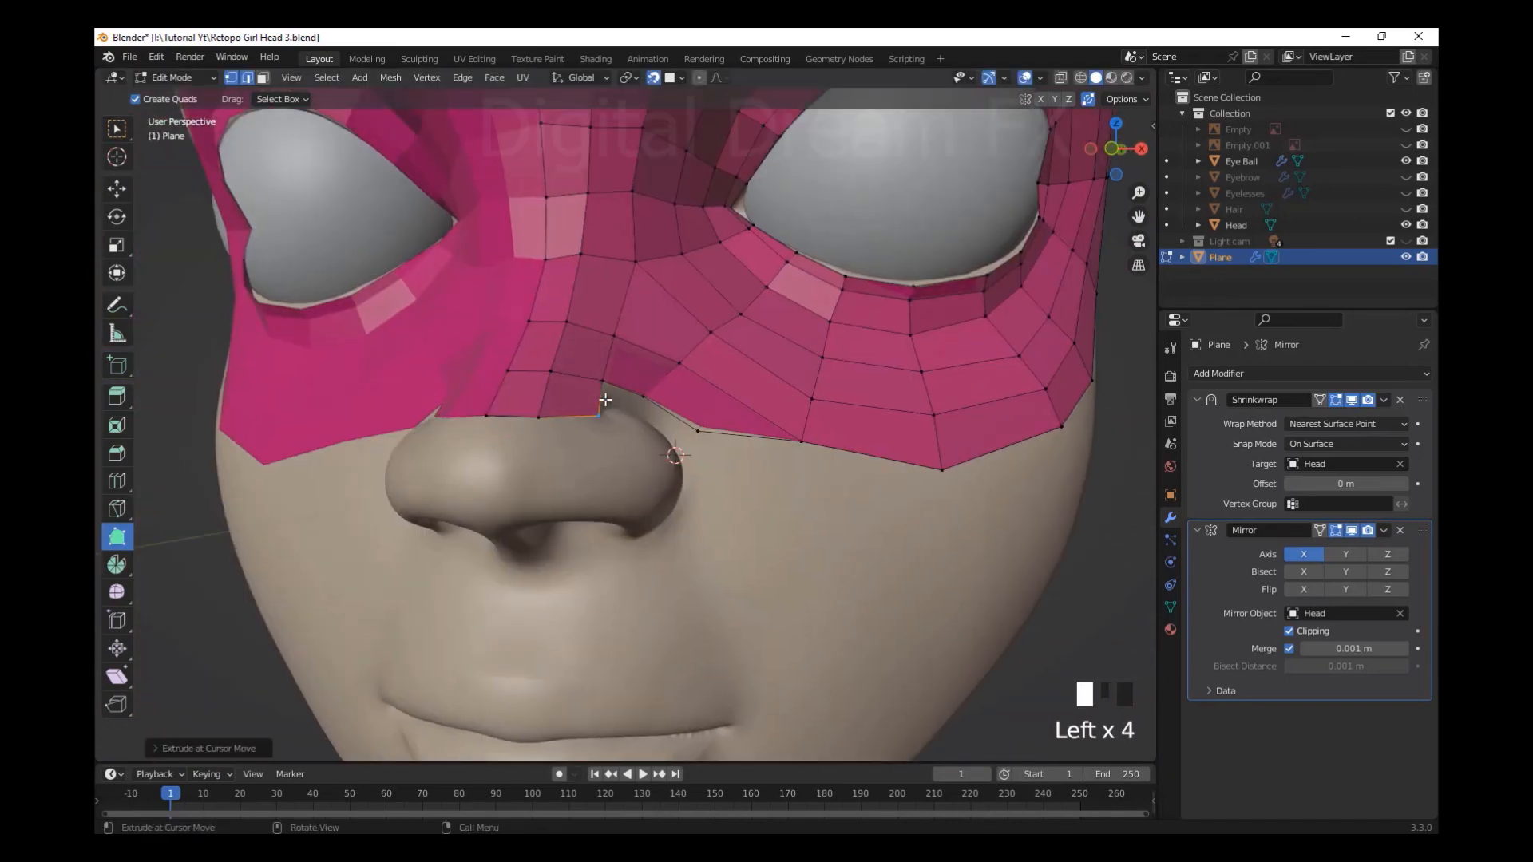
Add quads down the side of the nose to its lower edge, filling the area over the nostril wing
{"action": "middle_click_drag", "start_coordinate": [687, 435], "coordinate": [647, 452]}
{"action": "left_click_drag", "start_coordinate": [675, 446], "coordinate": [671, 447]}
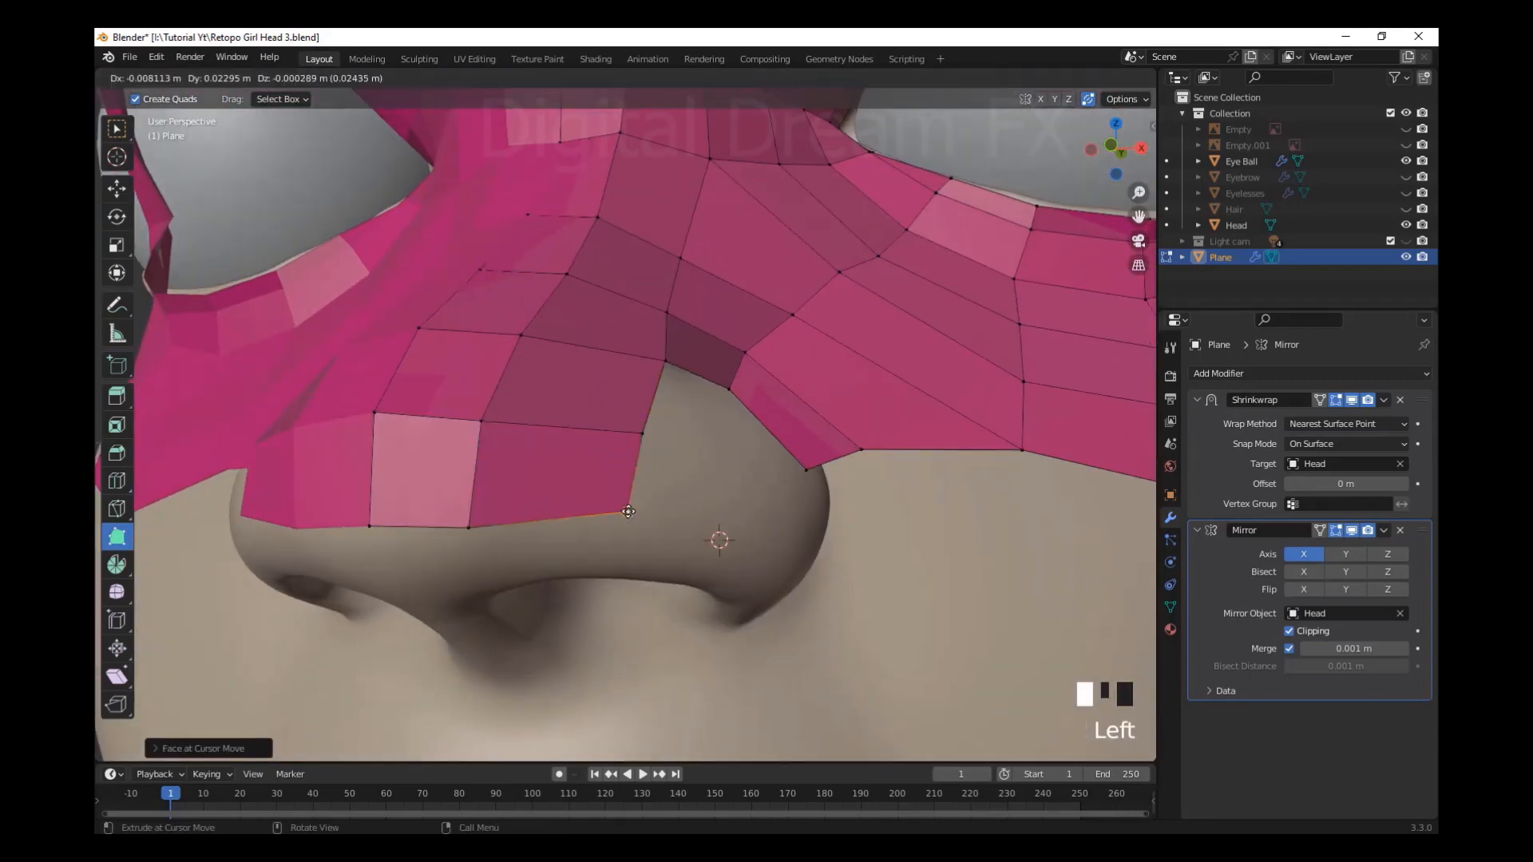
{"action": "left_click_drag", "start_coordinate": [734, 434], "coordinate": [758, 468], "text": "ctrl"}
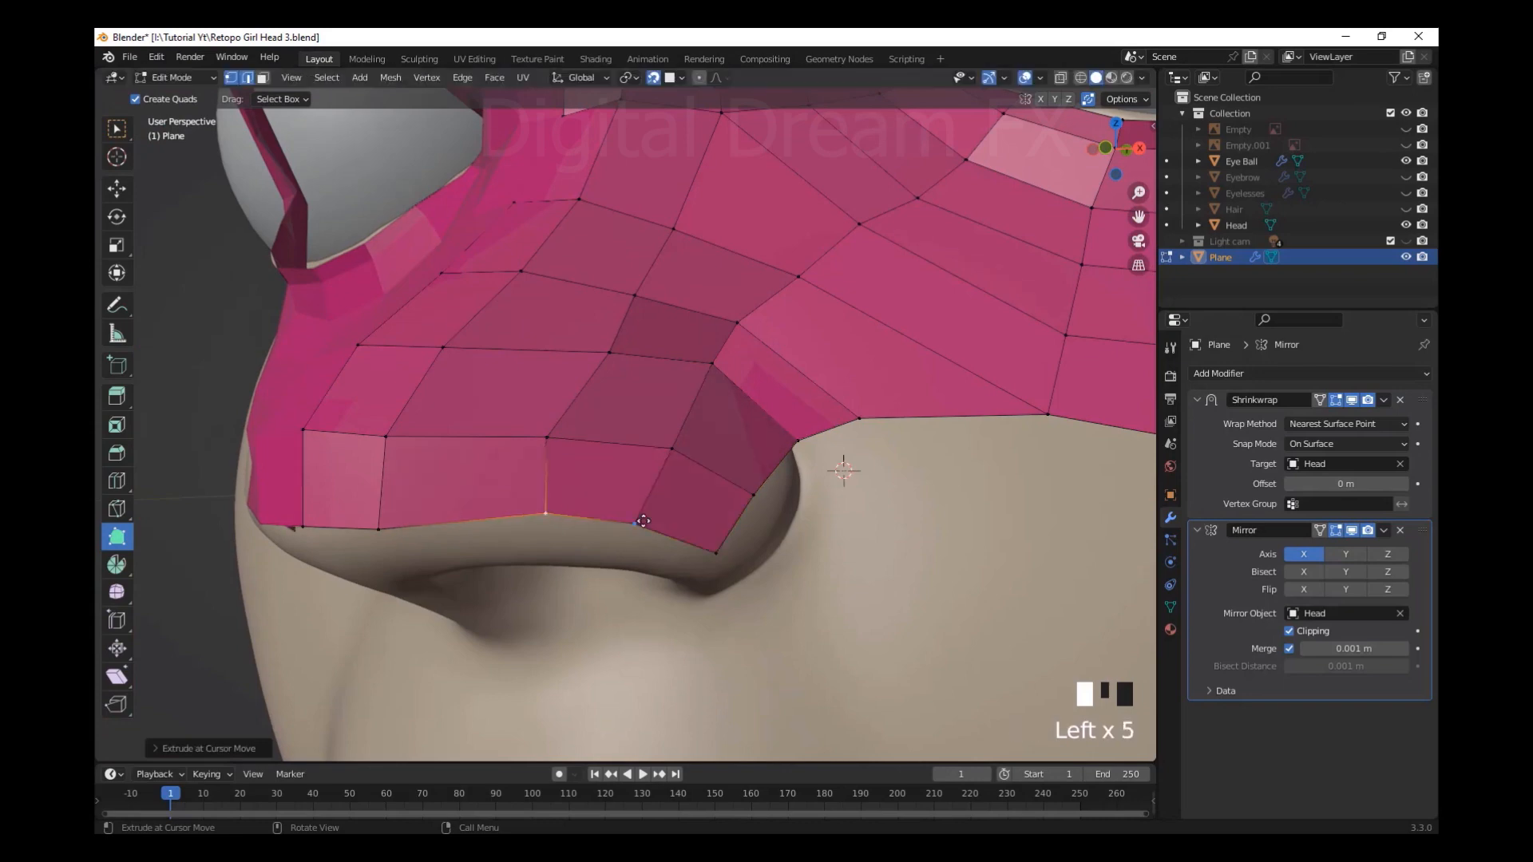
{"action": "middle_click_drag", "start_coordinate": [644, 520], "coordinate": [796, 441]}
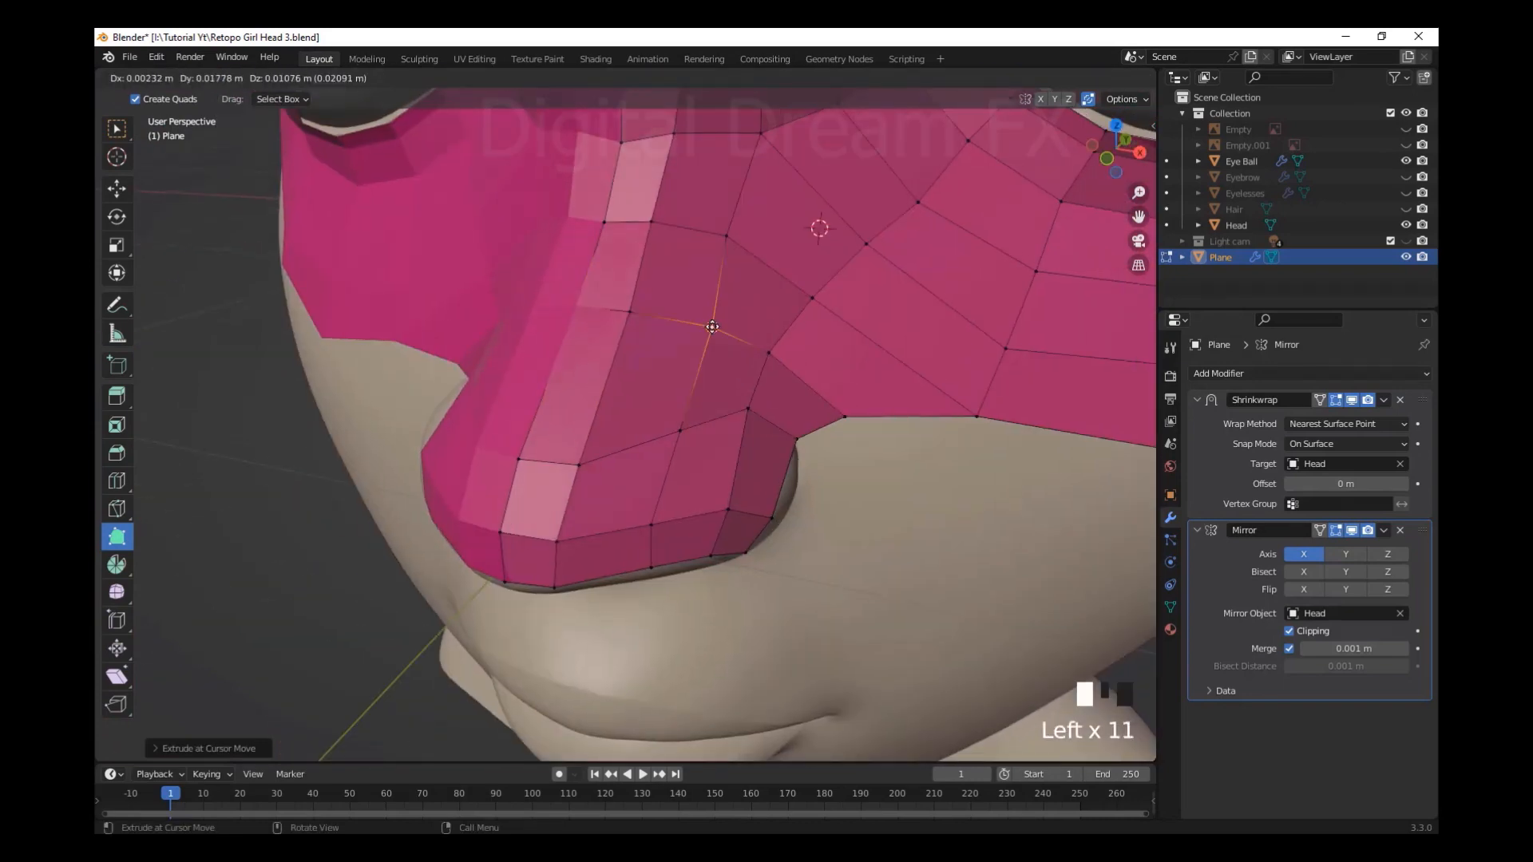
Reposition the nose-side vertices and extend a quad strip around the nostril wing's base, under the nostril and along the columella
{"action": "left_click_drag", "start_coordinate": [712, 327], "coordinate": [695, 376], "text": "ctrl"}
{"action": "middle_click_drag", "start_coordinate": [788, 459], "coordinate": [788, 356]}
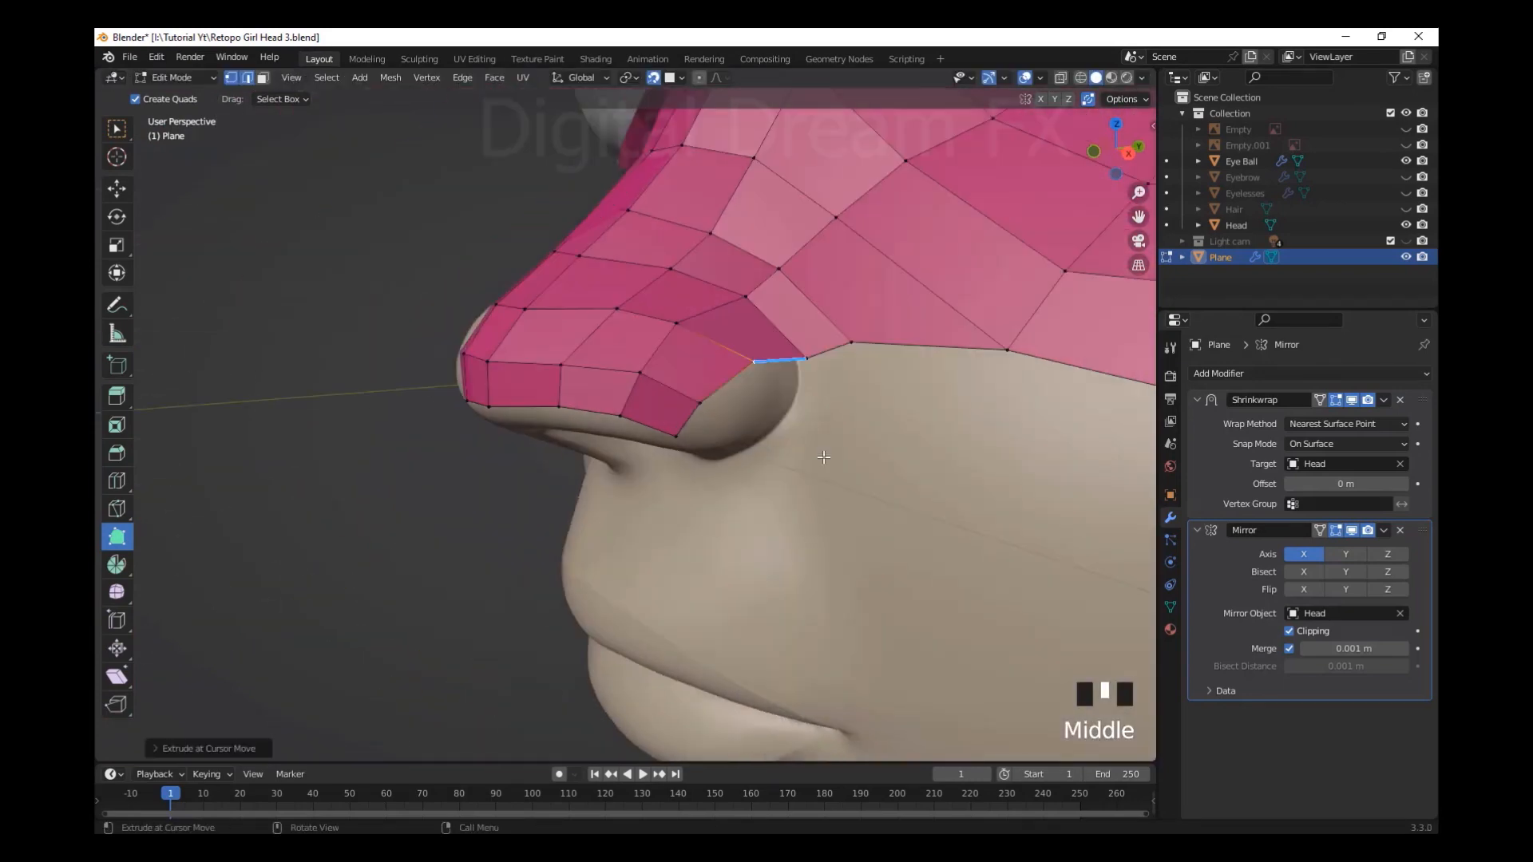
{"action": "left_click_drag", "start_coordinate": [787, 356], "coordinate": [808, 365], "text": "ctrl"}
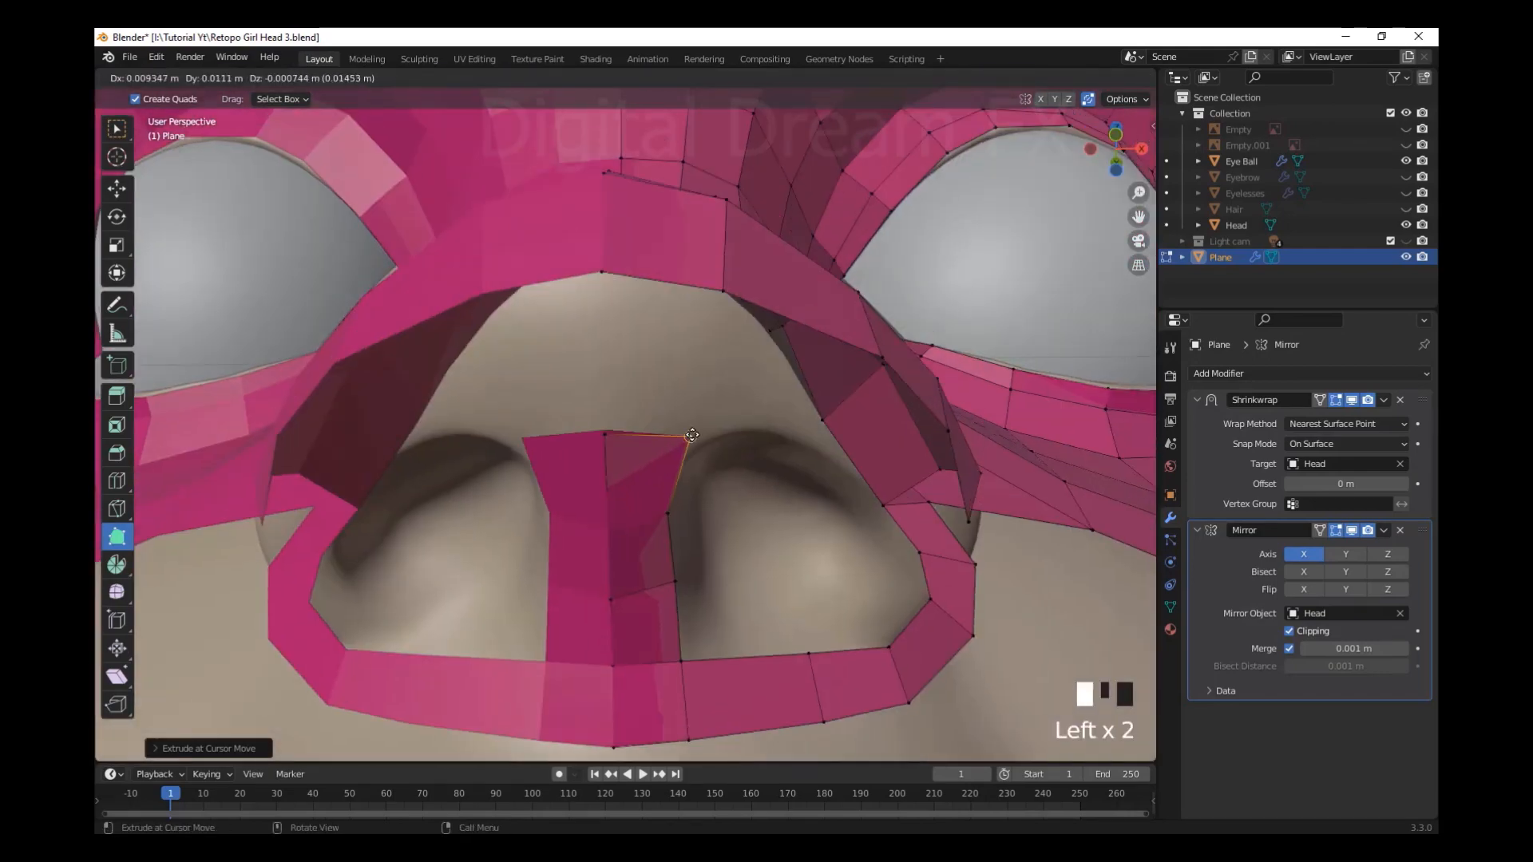
{"action": "middle_click_drag", "start_coordinate": [642, 455], "coordinate": [702, 582], "text": "shift"}
{"action": "scroll", "coordinate": [641, 594], "scroll_direction": "down", "scroll_amount": 3}
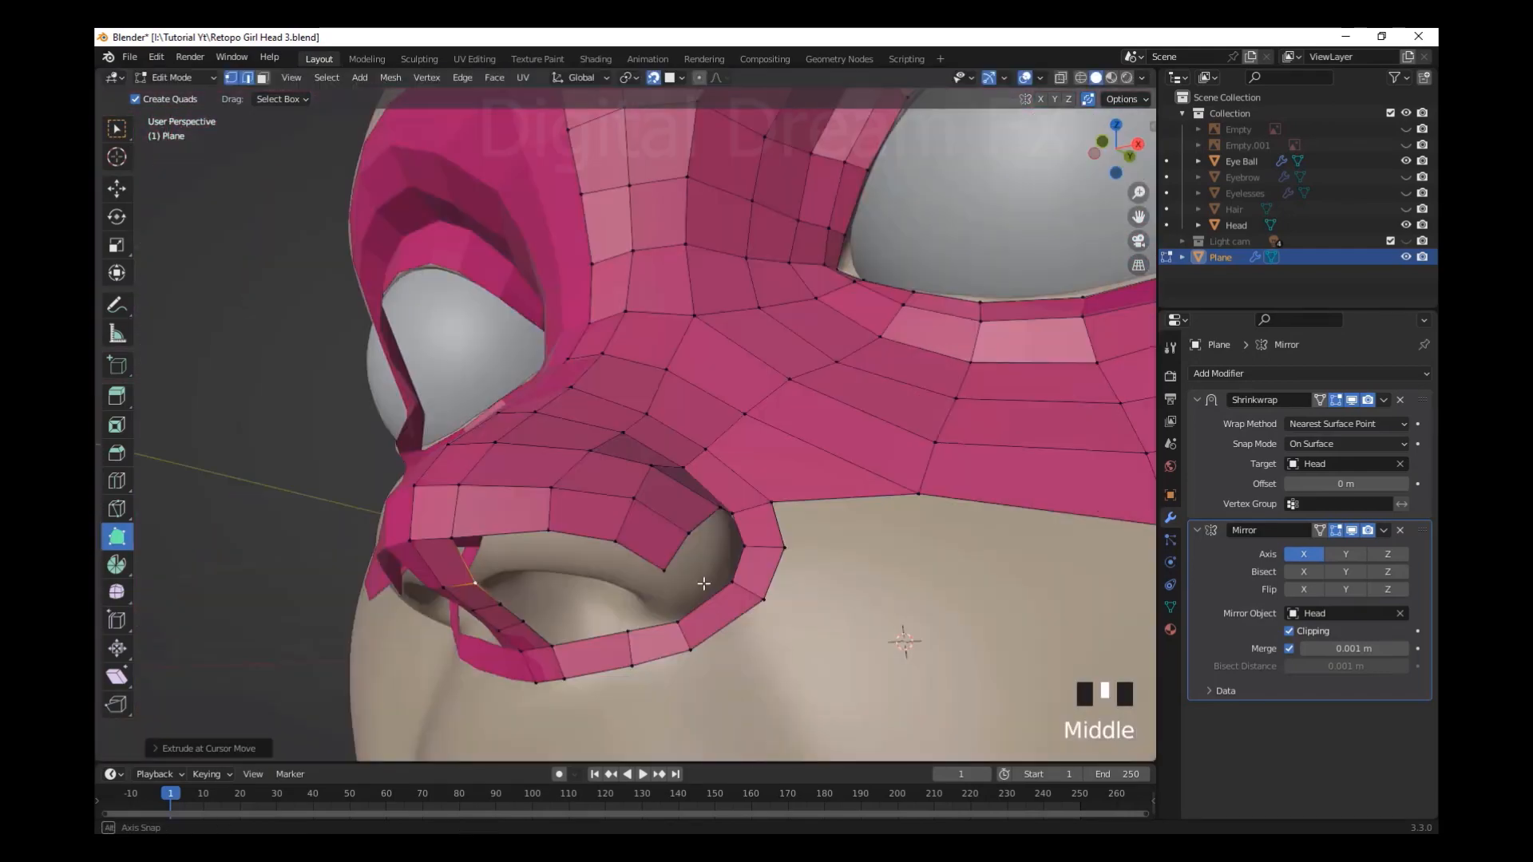
Continue the nose-tip quads along the nostril's upper rim toward the wing
{"action": "scroll", "coordinate": [702, 582], "scroll_direction": "up", "scroll_amount": 2}
{"action": "left_click_drag", "start_coordinate": [718, 463], "coordinate": [838, 448]}
{"action": "scroll", "coordinate": [838, 448], "scroll_direction": "down", "scroll_amount": 6}
{"action": "middle_click_drag", "start_coordinate": [838, 448], "coordinate": [769, 525], "text": "shift"}
{"action": "scroll", "coordinate": [822, 567], "scroll_direction": "up", "scroll_amount": 4}
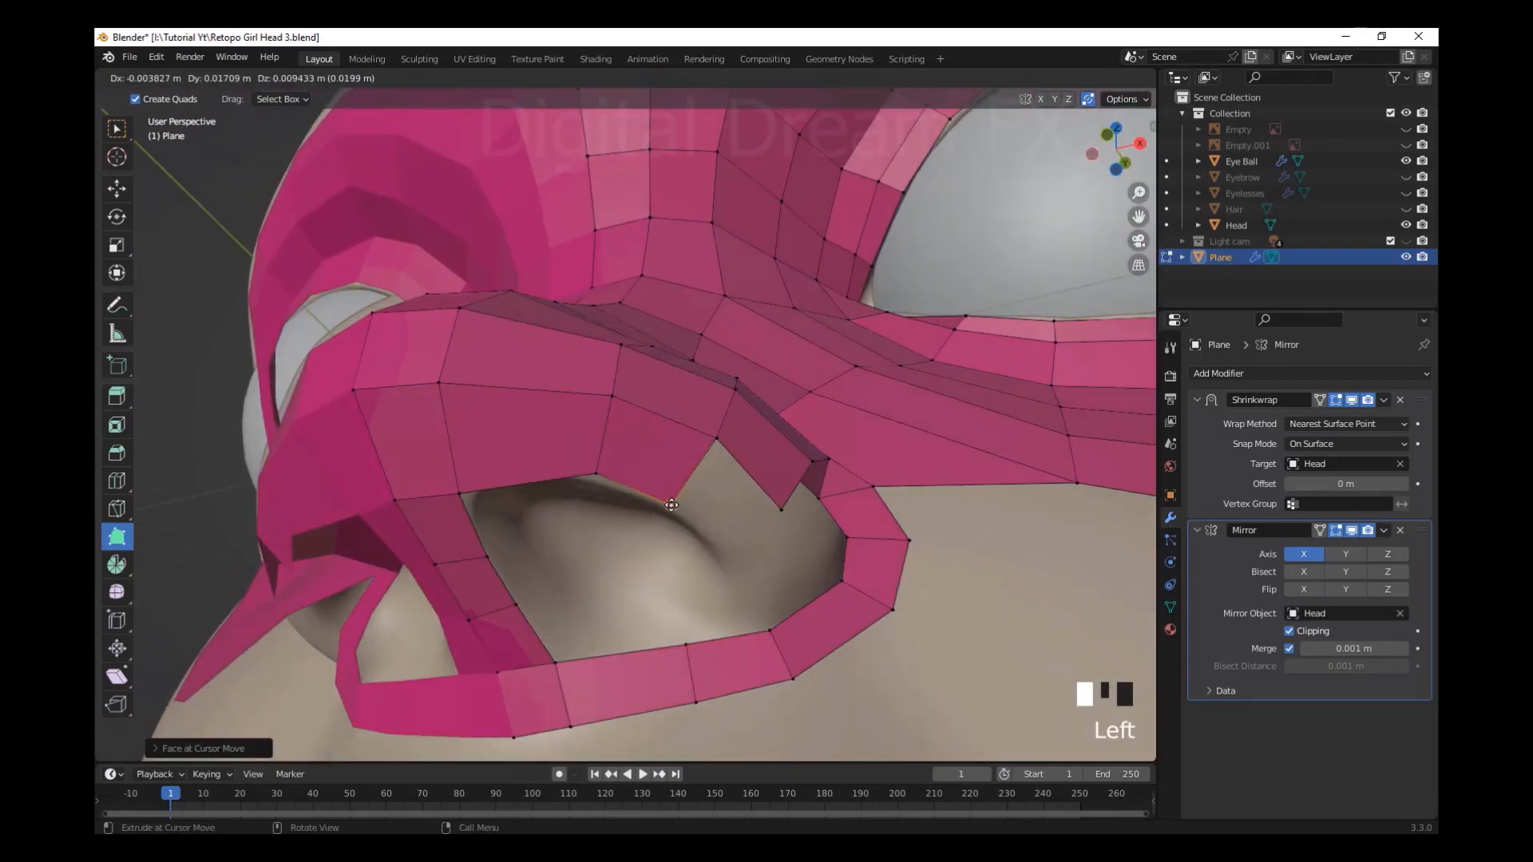
{"action": "left_click_drag", "start_coordinate": [831, 488], "coordinate": [828, 486]}
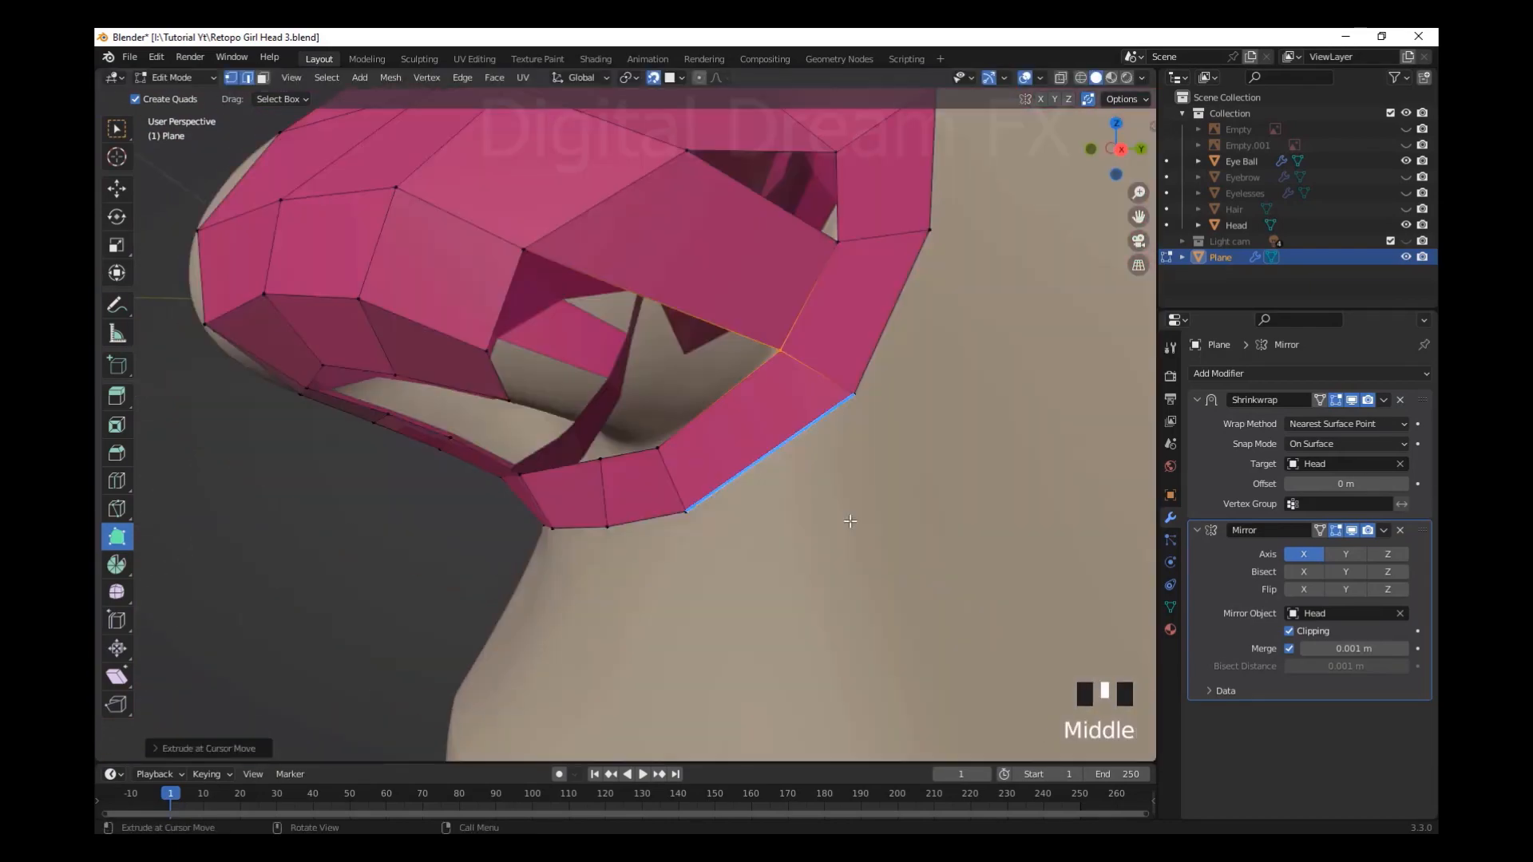
Fill the gap between the lower nostril wing and the strip around its base with quads
{"action": "left_click_drag", "start_coordinate": [677, 547], "coordinate": [733, 527]}
{"action": "scroll", "coordinate": [734, 527], "scroll_direction": "up", "scroll_amount": 4}
{"action": "middle_click_drag", "start_coordinate": [734, 528], "coordinate": [762, 487]}
{"action": "scroll", "coordinate": [633, 376], "scroll_direction": "down", "scroll_amount": 4}
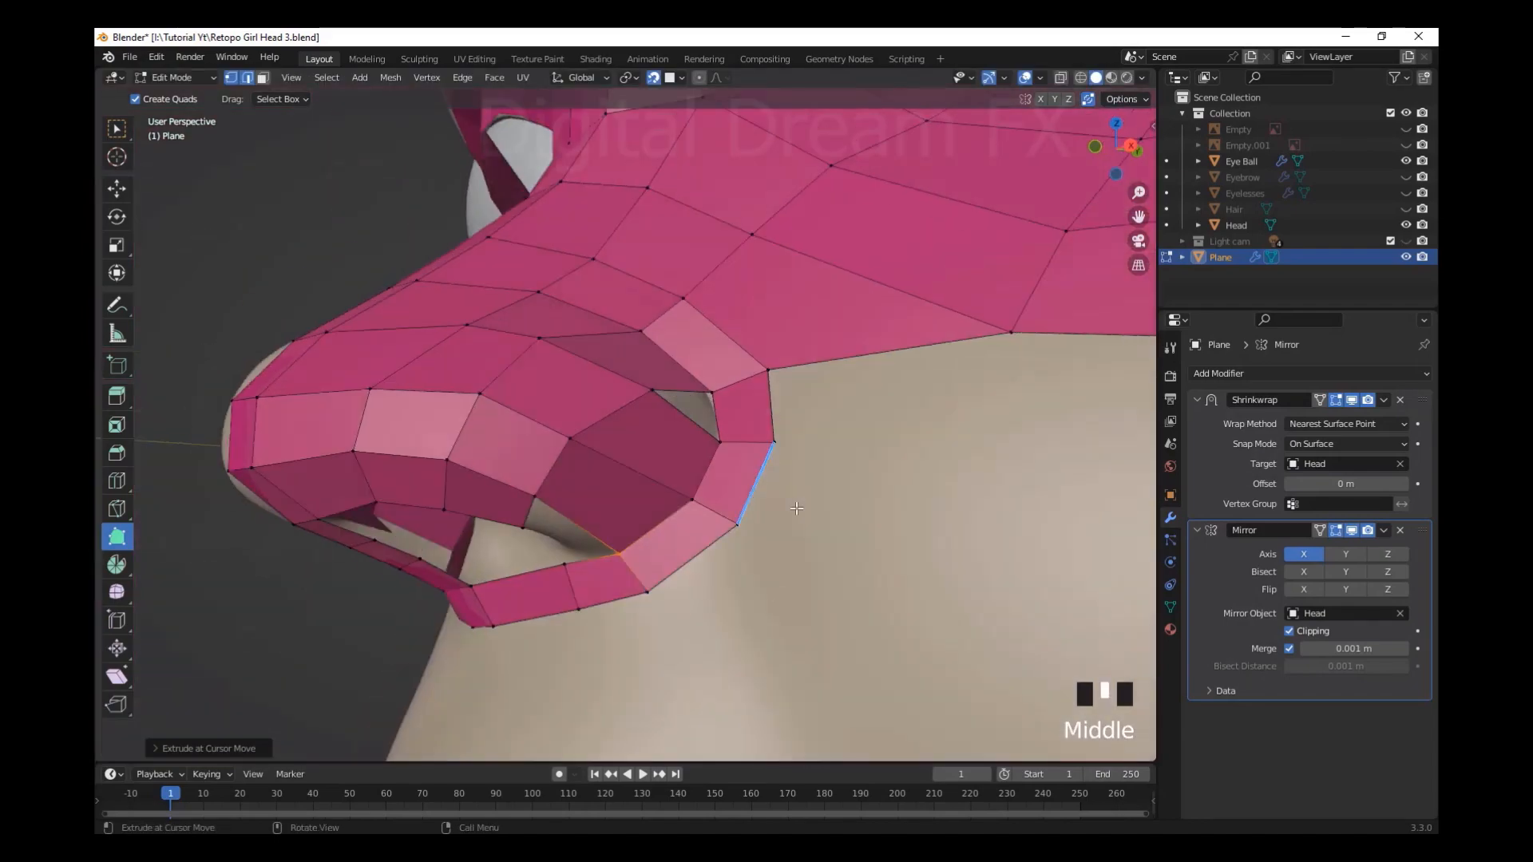
{"action": "left_click_drag", "start_coordinate": [587, 511], "coordinate": [599, 527]}
Close the remaining gap at the back of the nostril wing and adjust the vertices along its crease
{"action": "scroll", "coordinate": [807, 562], "scroll_direction": "up", "scroll_amount": 2}
{"action": "middle_click_drag", "start_coordinate": [598, 527], "coordinate": [767, 506]}
{"action": "scroll", "coordinate": [767, 506], "scroll_direction": "up", "scroll_amount": 3}
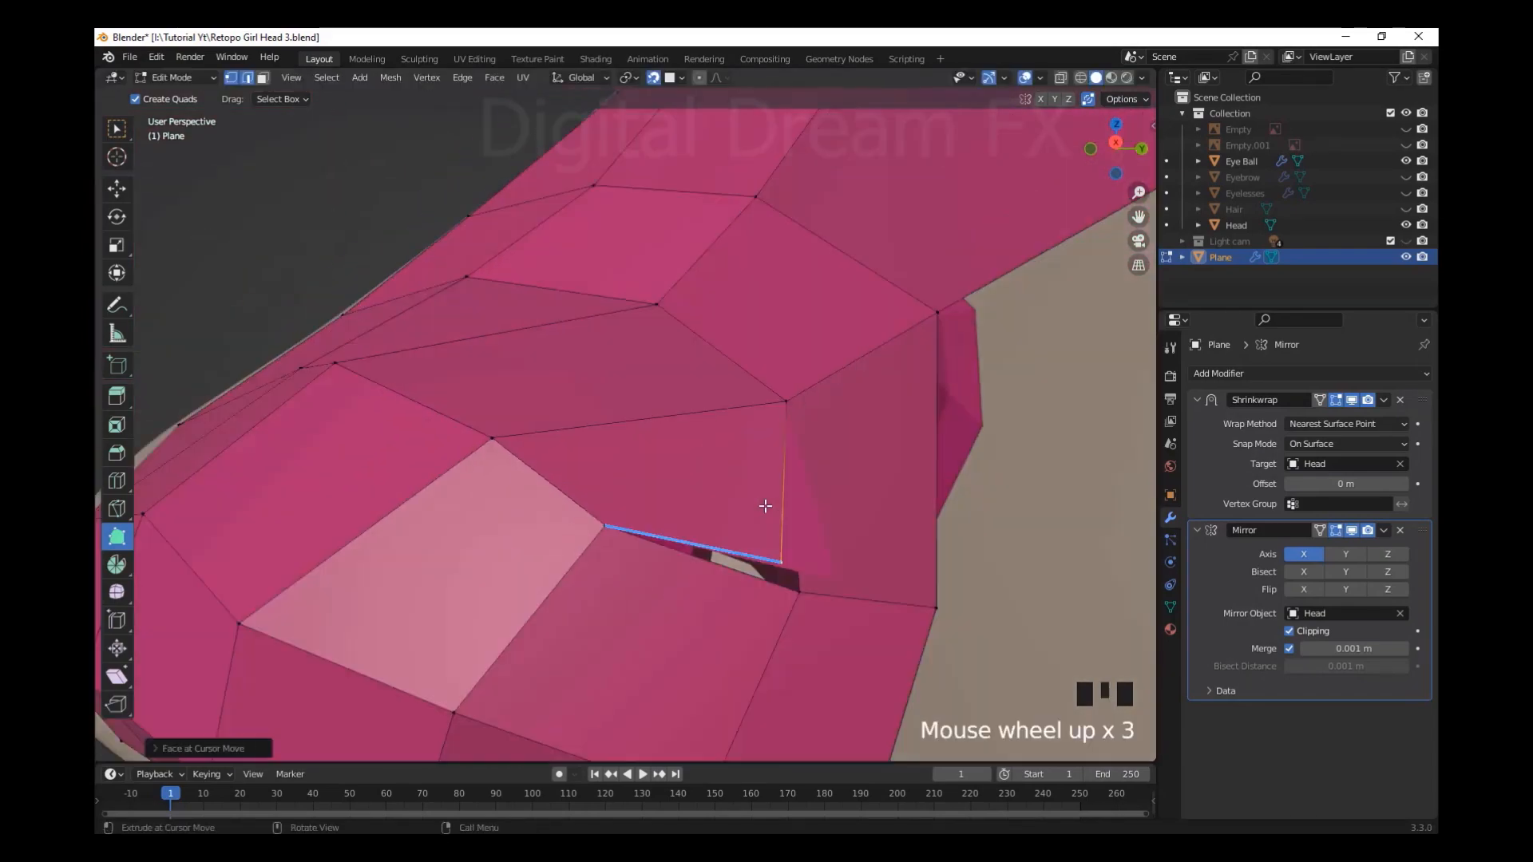
{"action": "left_click", "coordinate": [969, 531]}
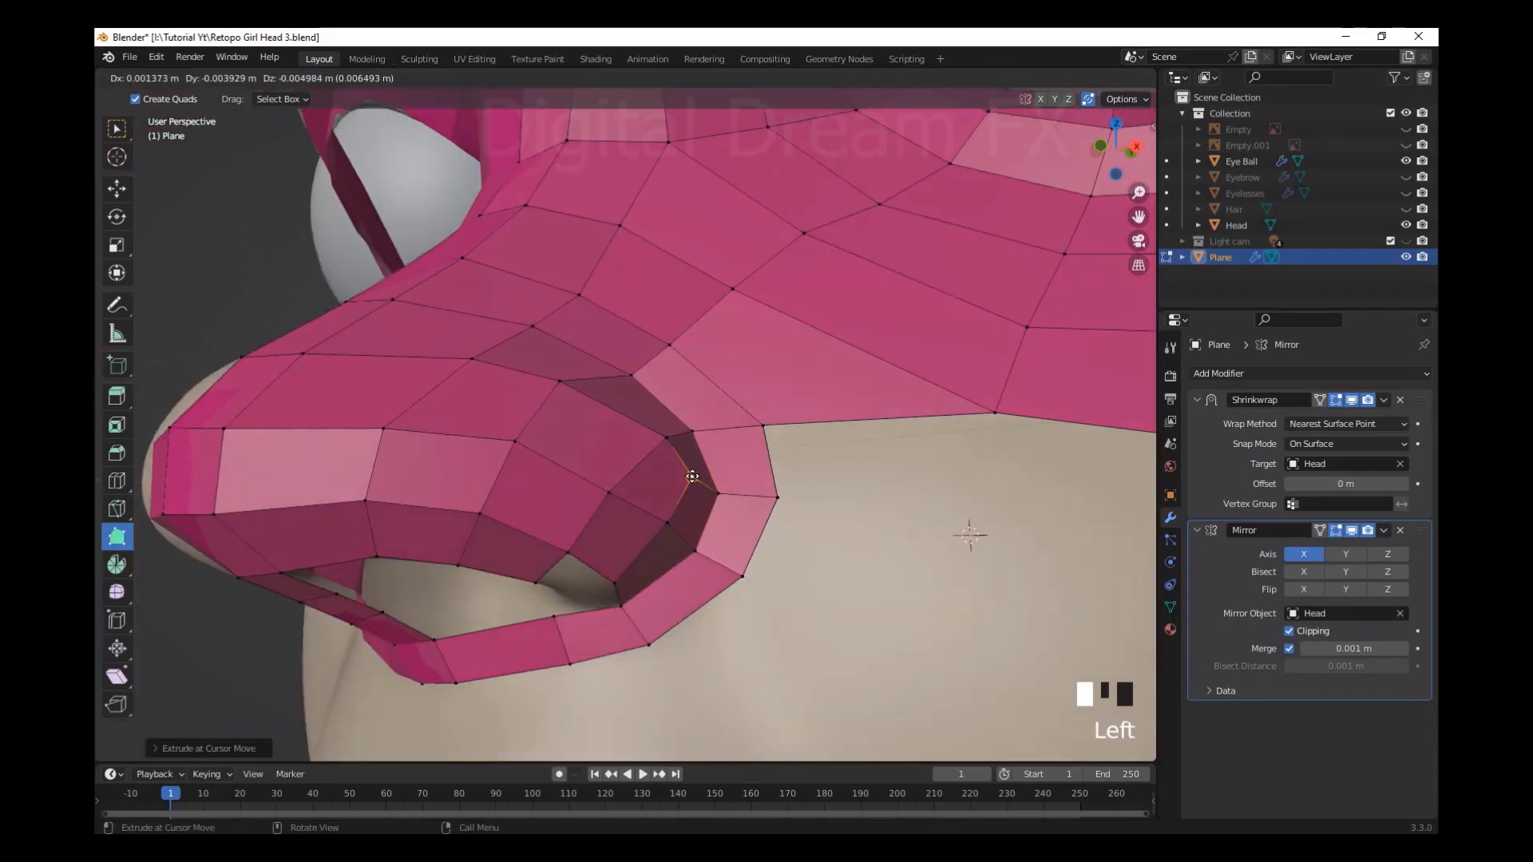
{"action": "left_click_drag", "start_coordinate": [681, 435], "coordinate": [684, 432]}
Complete the quads around the nostril's upper and outer rim, and undo the last stray edit
{"action": "middle_click_drag", "start_coordinate": [683, 432], "coordinate": [626, 520]}
{"action": "left_click_drag", "start_coordinate": [626, 520], "coordinate": [540, 471]}
{"action": "scroll", "coordinate": [574, 454], "scroll_direction": "up", "scroll_amount": 2}
{"action": "middle_click_drag", "start_coordinate": [573, 453], "coordinate": [610, 433], "text": "shift"}
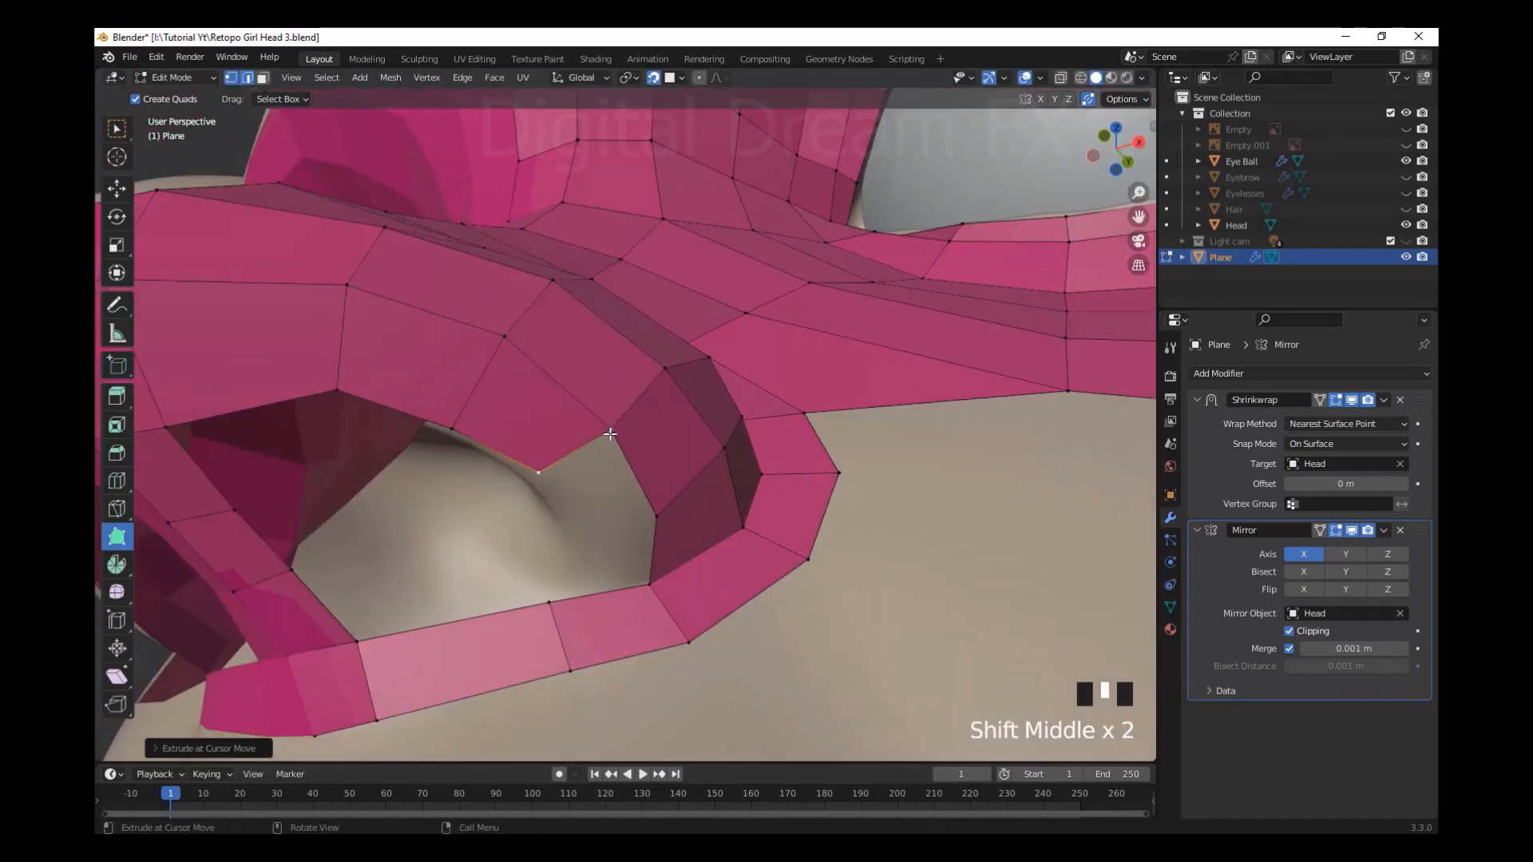
{"action": "left_click_drag", "start_coordinate": [563, 589], "coordinate": [564, 590]}
{"action": "middle_click_drag", "start_coordinate": [563, 590], "coordinate": [766, 698]}
{"action": "scroll", "coordinate": [766, 698], "scroll_direction": "down", "scroll_amount": 4}
{"action": "scroll", "coordinate": [767, 698], "scroll_direction": "up", "scroll_amount": 2}
{"action": "left_click_drag", "start_coordinate": [722, 614], "coordinate": [718, 681]}
{"action": "key", "text": "ctrl+z"}
Cut a new edge line with the Knife from the forehead edge down the nose bridge to the nostril, and return to Poly Build
{"action": "middle_click_drag", "start_coordinate": [782, 704], "coordinate": [749, 639]}
{"action": "left_click", "coordinate": [117, 189]}
{"action": "middle_click_drag", "start_coordinate": [671, 264], "coordinate": [616, 204], "text": "shift"}
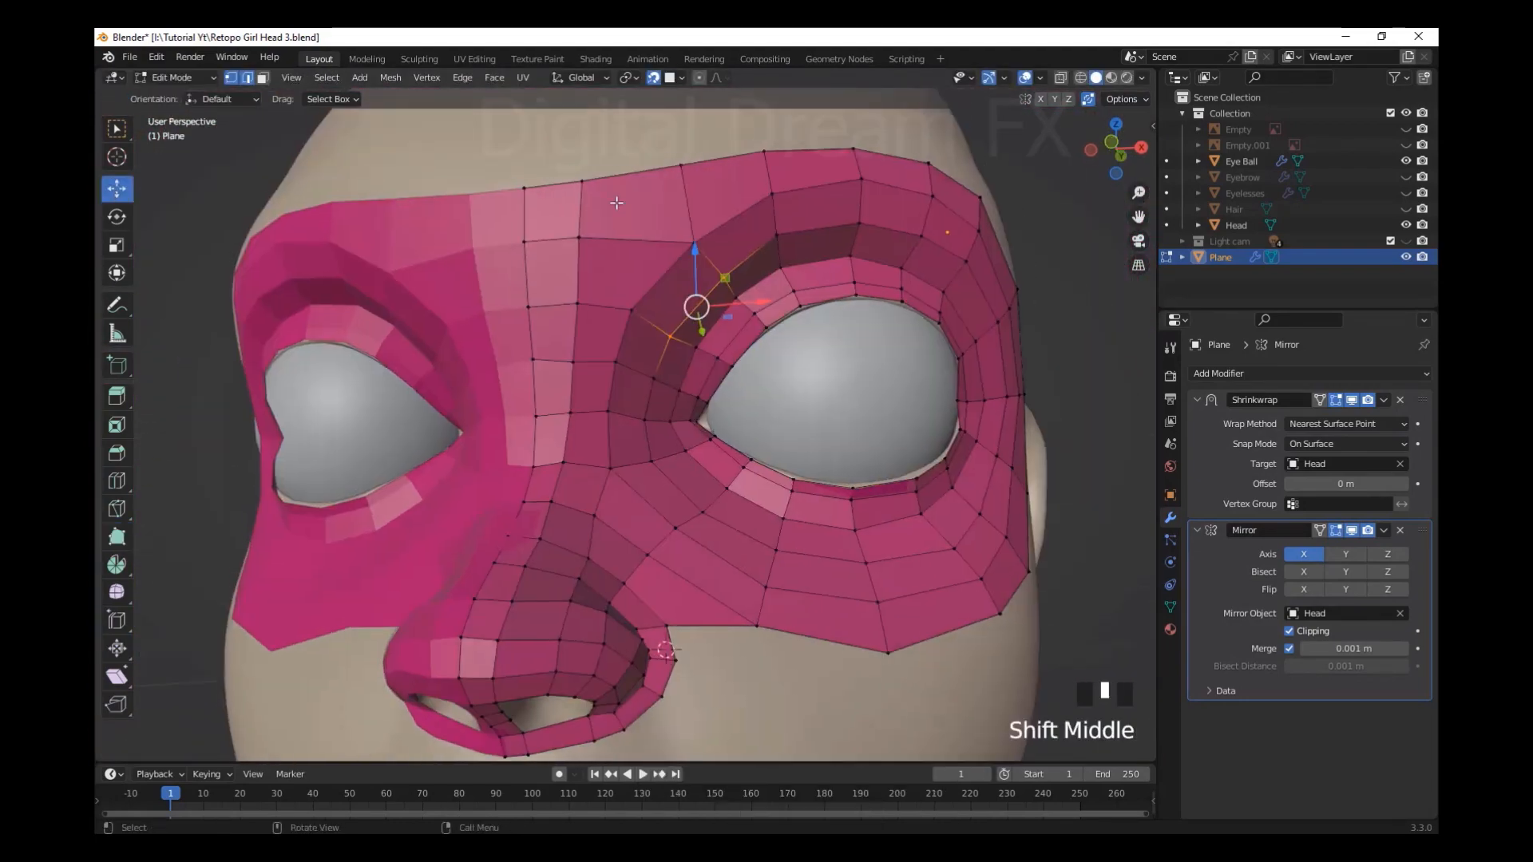
{"action": "key", "text": "k"}
{"action": "left_click", "coordinate": [628, 173]}
{"action": "left_click", "coordinate": [620, 239]}
{"action": "left_click", "coordinate": [605, 306]}
{"action": "left_click", "coordinate": [525, 675]}
{"action": "key", "text": "Return"}
{"action": "middle_click_drag", "start_coordinate": [527, 675], "coordinate": [608, 626]}
{"action": "left_click", "coordinate": [117, 536]}
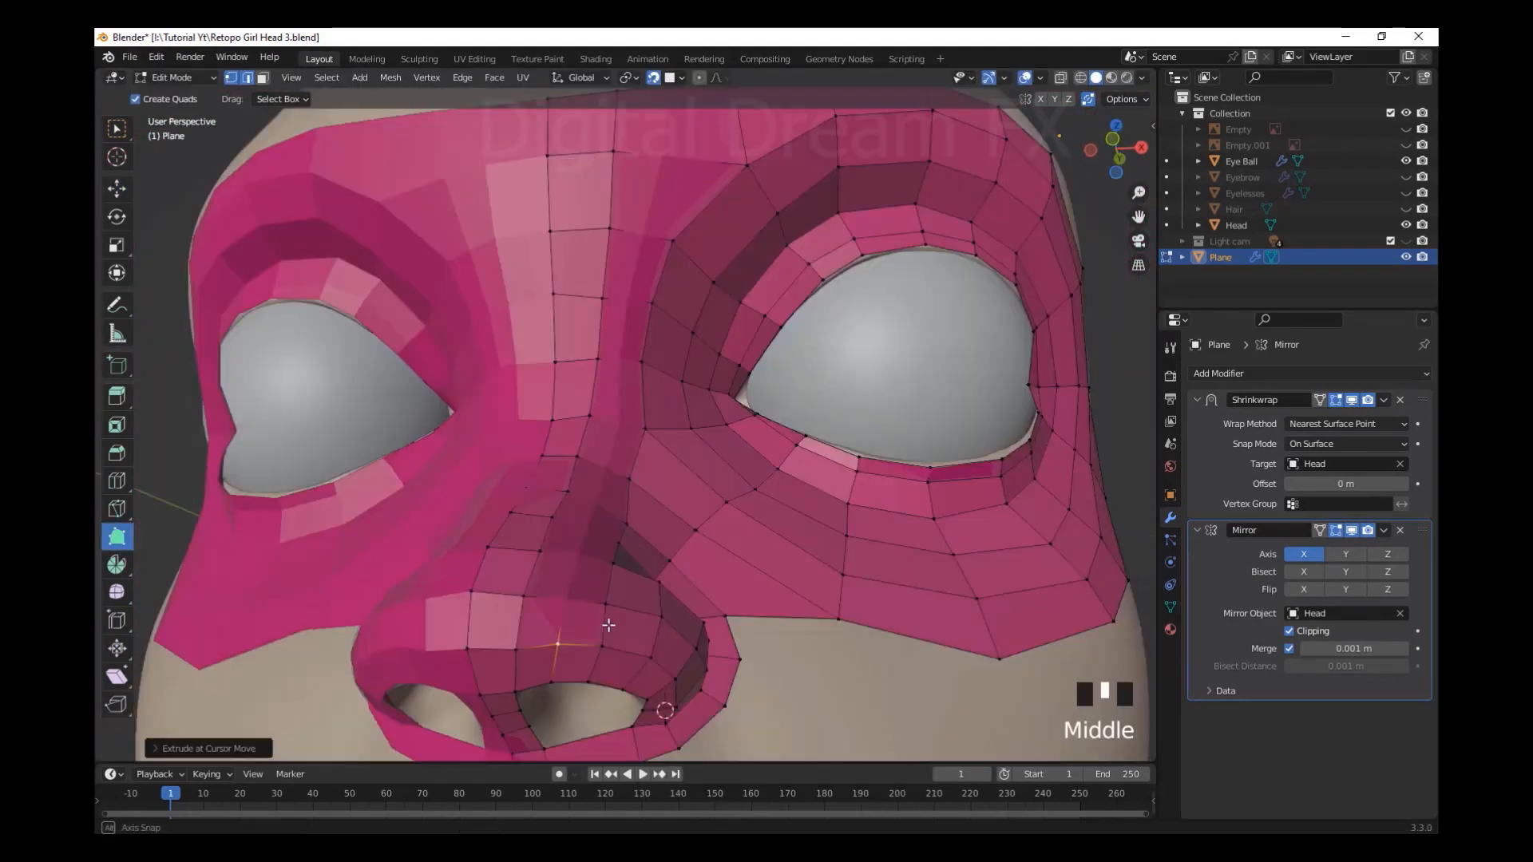
Even out the vertices of the new edge line on the forehead and between the eyes
{"action": "left_click_drag", "start_coordinate": [610, 418], "coordinate": [619, 414]}
{"action": "middle_click_drag", "start_coordinate": [620, 414], "coordinate": [631, 487], "text": "shift"}
{"action": "left_click_drag", "start_coordinate": [648, 204], "coordinate": [656, 198]}
{"action": "scroll", "coordinate": [680, 320], "scroll_direction": "down", "scroll_amount": 1}
{"action": "middle_click_drag", "start_coordinate": [679, 320], "coordinate": [716, 472], "text": "shift"}
{"action": "left_click_drag", "start_coordinate": [636, 394], "coordinate": [647, 404]}
{"action": "middle_click_drag", "start_coordinate": [647, 404], "coordinate": [653, 321], "text": "shift"}
{"action": "left_click_drag", "start_coordinate": [657, 503], "coordinate": [662, 514]}
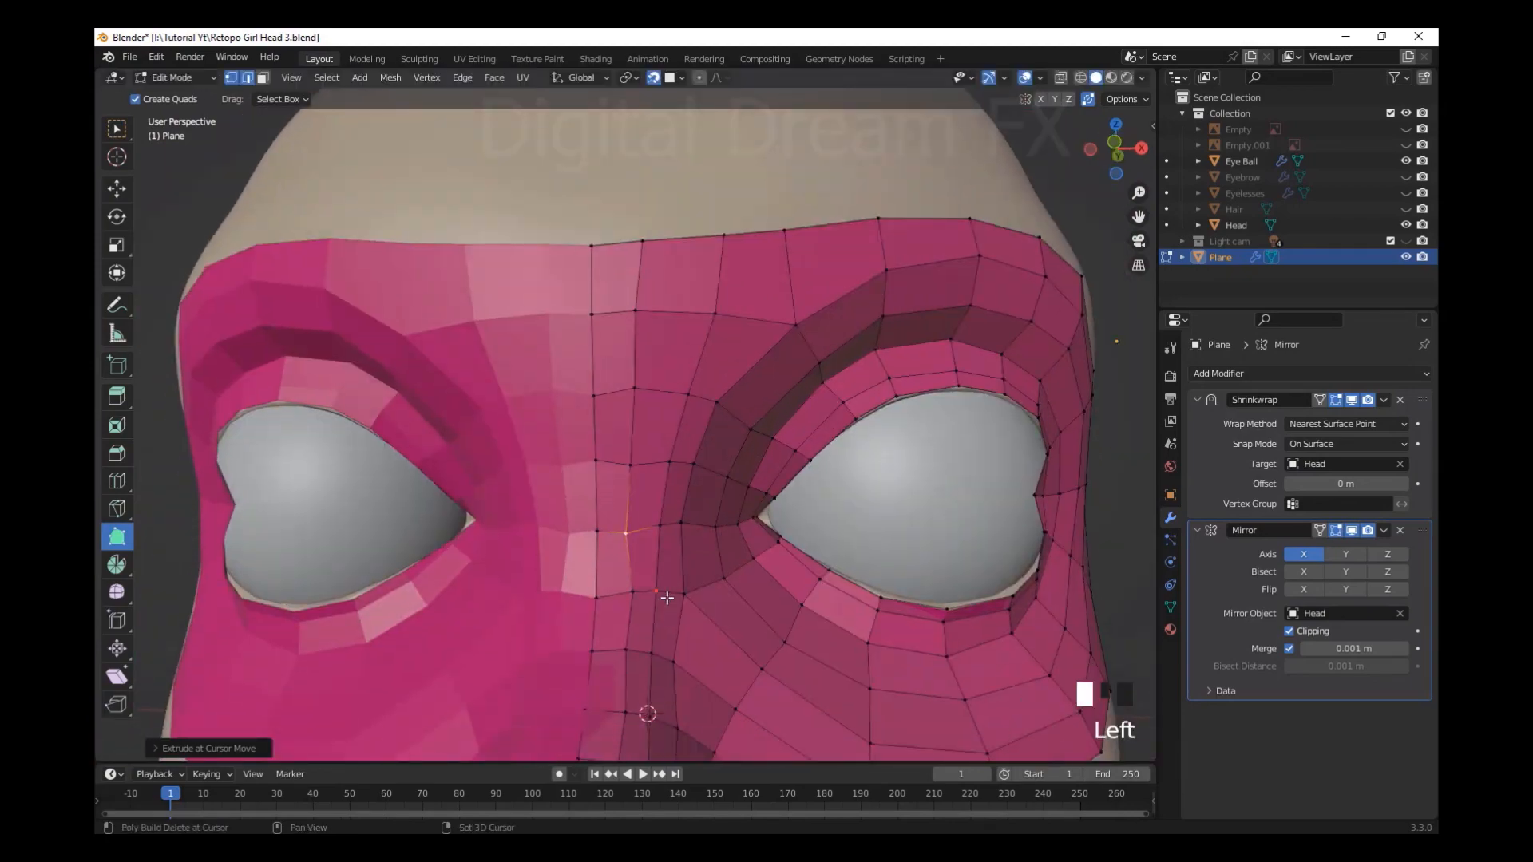
Even out the vertices of the new edge line along the nose bridge and nose tip
{"action": "middle_click_drag", "start_coordinate": [643, 671], "coordinate": [663, 482], "text": "shift"}
{"action": "left_click_drag", "start_coordinate": [660, 468], "coordinate": [651, 495]}
{"action": "scroll", "coordinate": [647, 468], "scroll_direction": "down", "scroll_amount": 3}
{"action": "left_click_drag", "start_coordinate": [671, 263], "coordinate": [674, 269]}
{"action": "scroll", "coordinate": [711, 595], "scroll_direction": "up", "scroll_amount": 3}
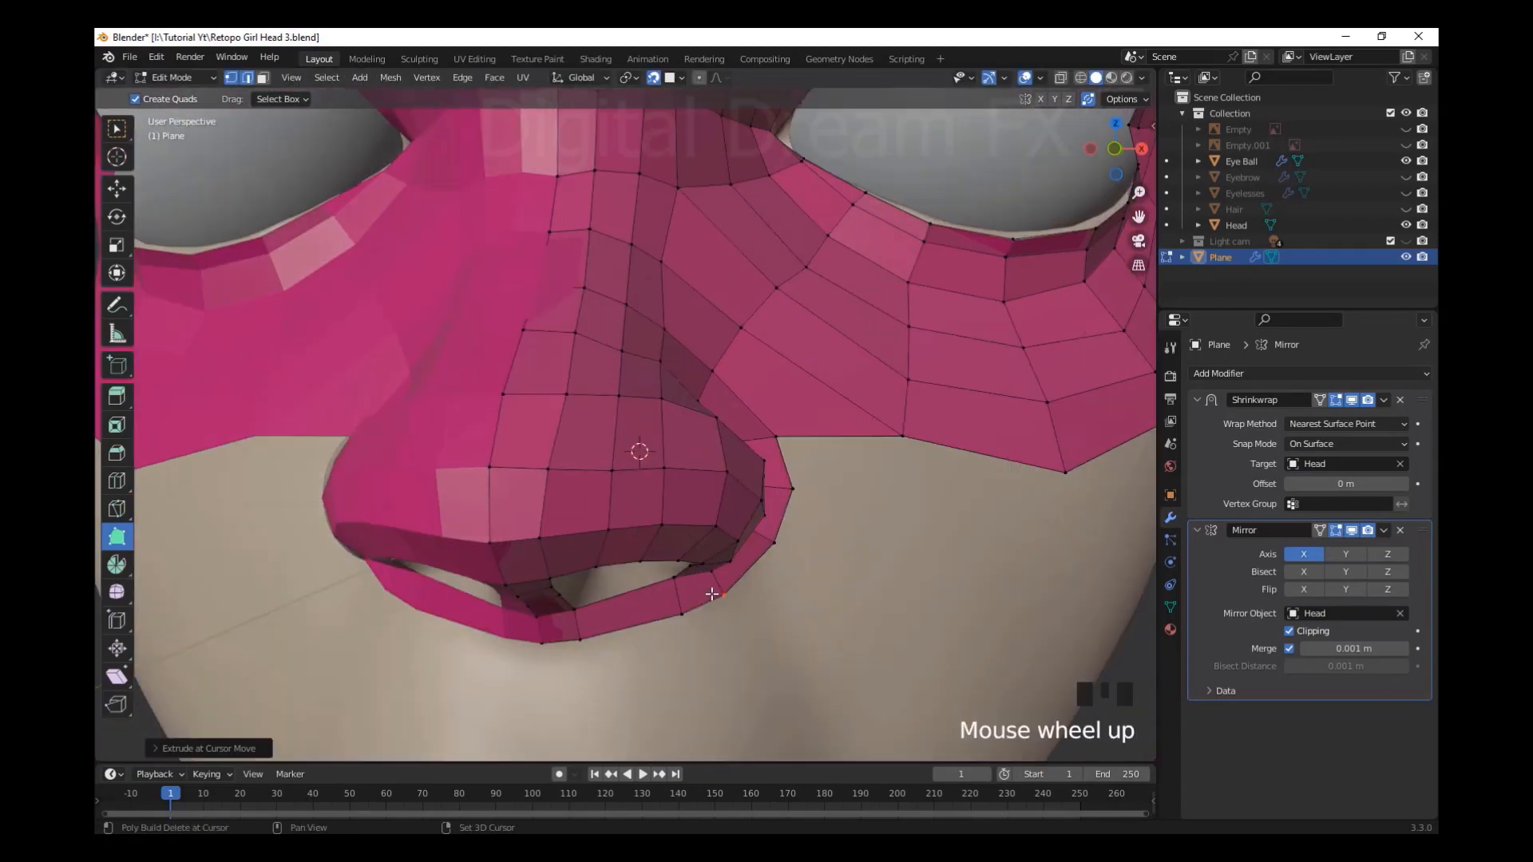
{"action": "middle_click_drag", "start_coordinate": [712, 591], "coordinate": [692, 471]}
{"action": "middle_click_drag", "start_coordinate": [691, 471], "coordinate": [626, 414], "text": "shift"}
{"action": "left_click_drag", "start_coordinate": [626, 403], "coordinate": [632, 471]}
Add an inner ring of quads inside the nostril rim, from the wing and the columella
{"action": "middle_click_drag", "start_coordinate": [632, 479], "coordinate": [722, 447]}
{"action": "left_click_drag", "start_coordinate": [723, 451], "coordinate": [690, 527]}
{"action": "middle_click_drag", "start_coordinate": [689, 527], "coordinate": [697, 540]}
{"action": "left_click_drag", "start_coordinate": [533, 471], "coordinate": [574, 488], "text": "ctrl"}
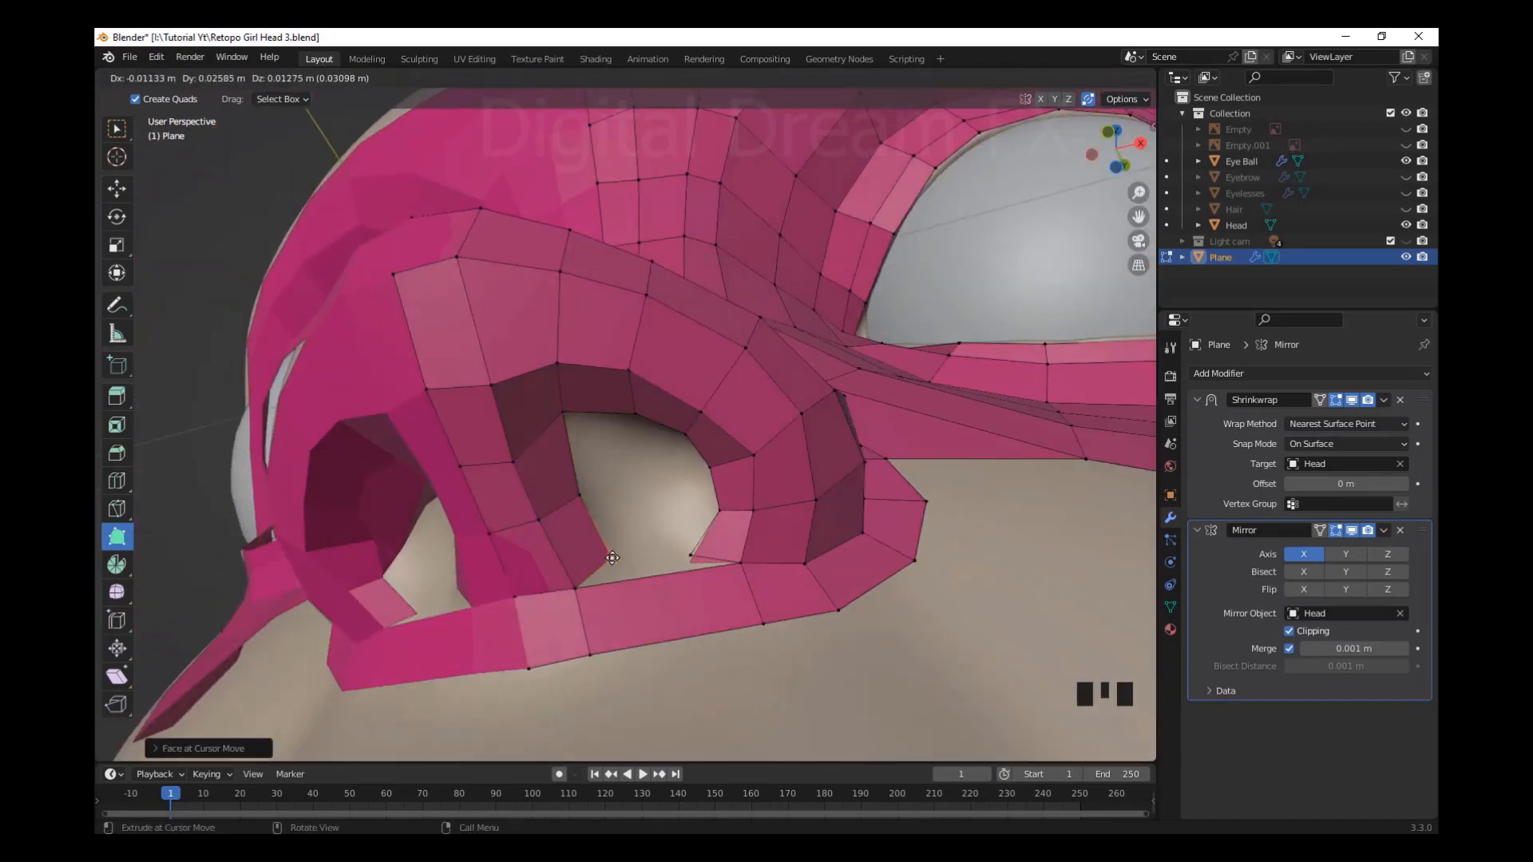
{"action": "left_click_drag", "start_coordinate": [612, 557], "coordinate": [604, 542]}
{"action": "middle_click_drag", "start_coordinate": [694, 551], "coordinate": [700, 703], "text": "shift"}
Cut an edge with the Knife through the wide quad below the nostril and align its vertices
{"action": "key", "text": "k"}
{"action": "left_click", "coordinate": [543, 585]}
{"action": "left_click", "coordinate": [547, 684]}
{"action": "key", "text": "Return"}
{"action": "left_click", "coordinate": [547, 685]}
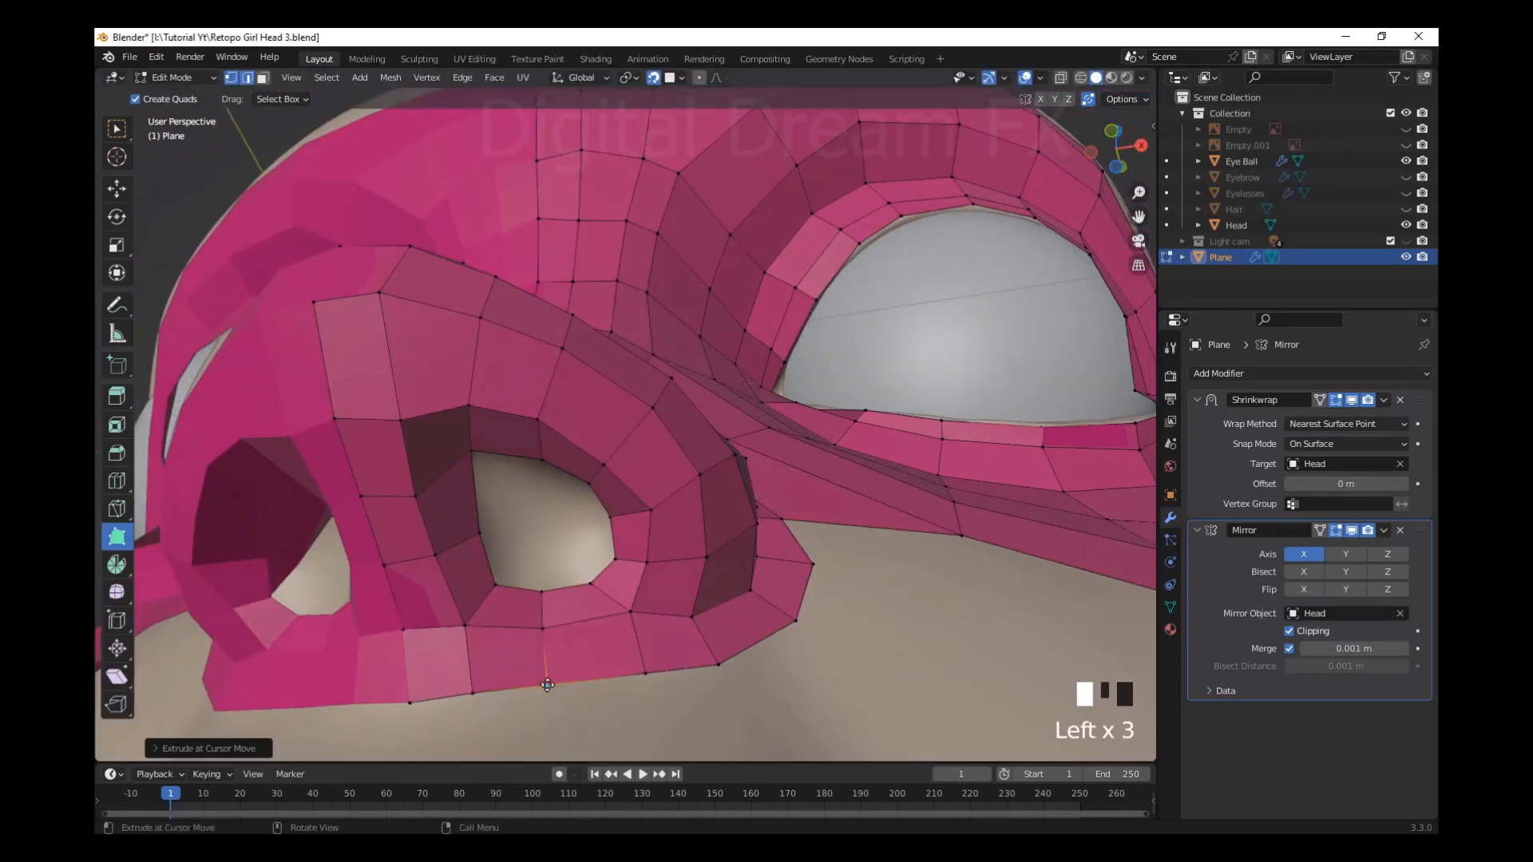
{"action": "left_click", "coordinate": [537, 470]}
Adjust the inner nostril vertices and begin filling the nostril opening with quads
{"action": "left_click_drag", "start_coordinate": [554, 582], "coordinate": [558, 585]}
{"action": "scroll", "coordinate": [567, 579], "scroll_direction": "up", "scroll_amount": 2}
{"action": "middle_click_drag", "start_coordinate": [569, 579], "coordinate": [616, 487], "text": "shift"}
{"action": "scroll", "coordinate": [616, 487], "scroll_direction": "down", "scroll_amount": 1}
{"action": "left_click_drag", "start_coordinate": [614, 477], "coordinate": [616, 476]}
{"action": "middle_click_drag", "start_coordinate": [714, 483], "coordinate": [642, 595], "text": "shift"}
{"action": "left_click", "coordinate": [631, 584]}
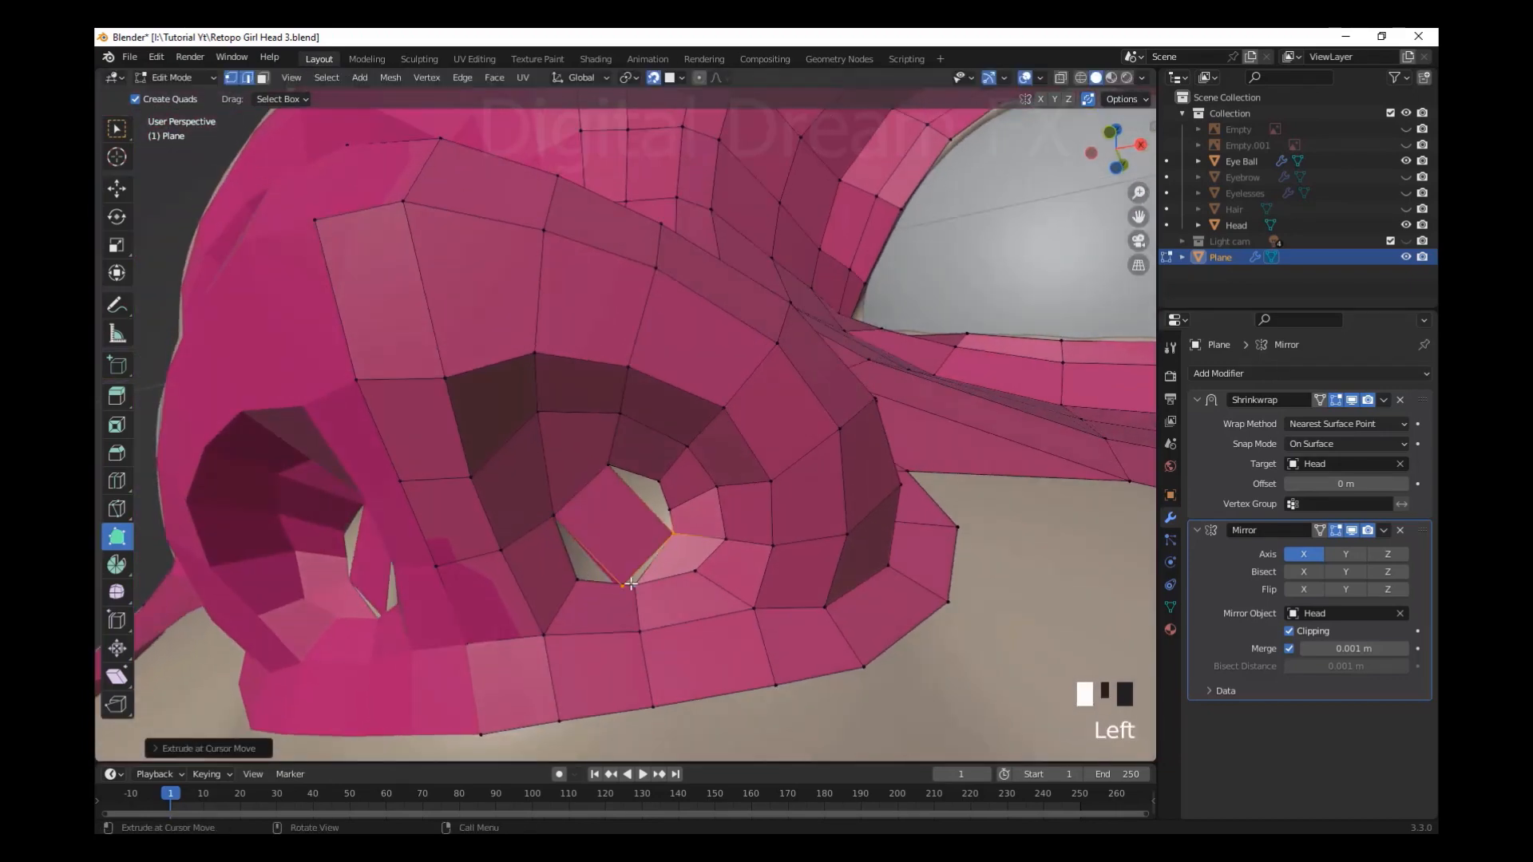
Close the last nostril gaps and cut an edge with the Knife across the columella to the nostril fill
{"action": "key", "text": "k"}
{"action": "left_click_drag", "start_coordinate": [646, 581], "coordinate": [582, 579]}
{"action": "left_click", "coordinate": [452, 606]}
{"action": "left_click", "coordinate": [520, 587]}
{"action": "left_click", "coordinate": [569, 558]}
{"action": "key", "text": "space"}
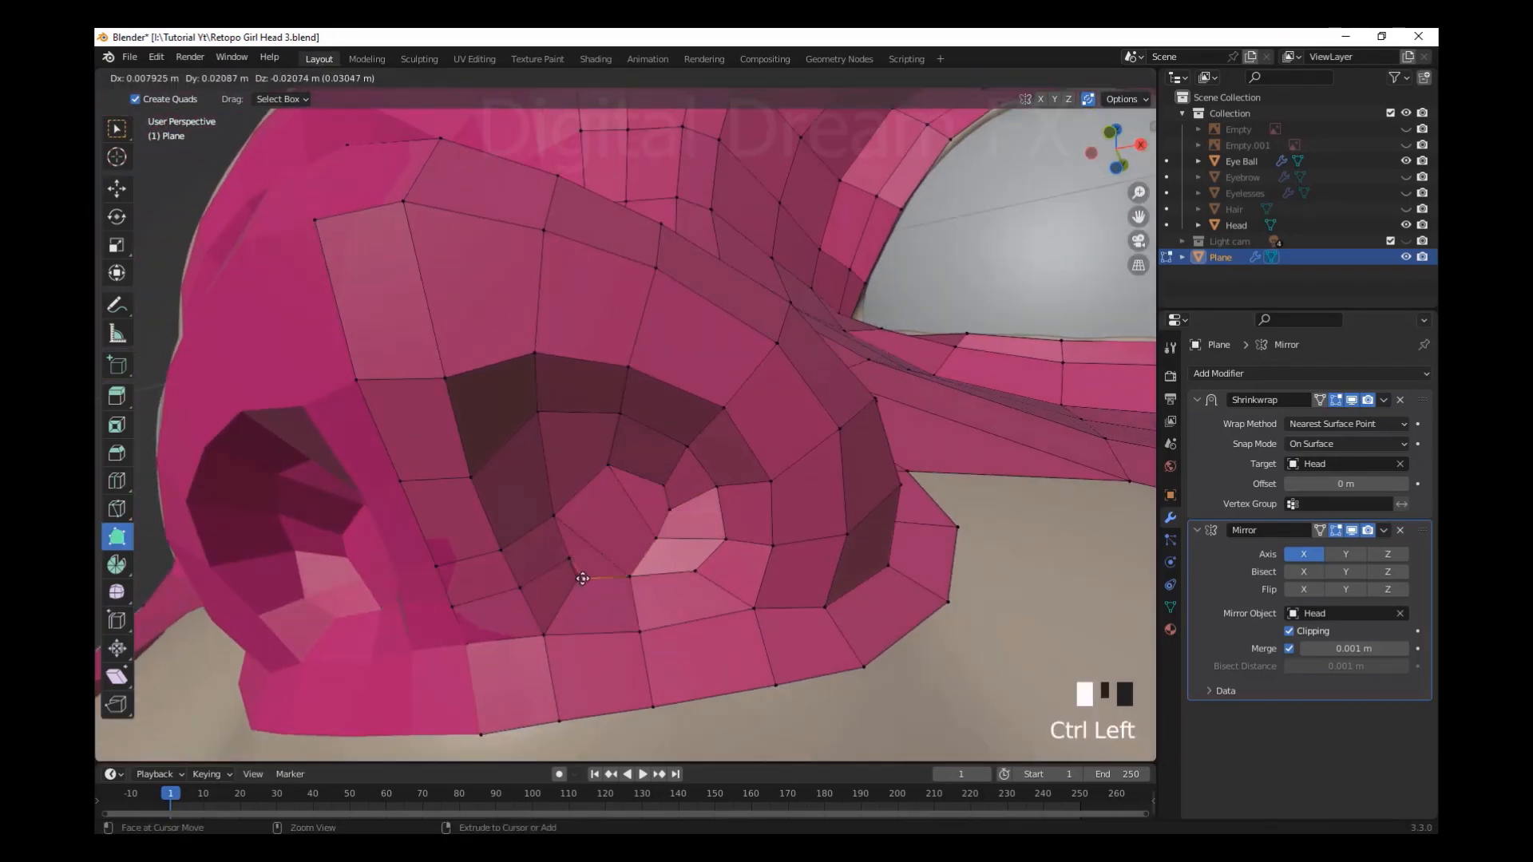
Even out the vertices along the columella and inside the nostril
{"action": "left_click_drag", "start_coordinate": [463, 451], "coordinate": [466, 447]}
{"action": "middle_click_drag", "start_coordinate": [466, 447], "coordinate": [559, 415]}
{"action": "left_click", "coordinate": [547, 403]}
{"action": "scroll", "coordinate": [588, 421], "scroll_direction": "up", "scroll_amount": 2}
{"action": "left_click_drag", "start_coordinate": [451, 427], "coordinate": [455, 434]}
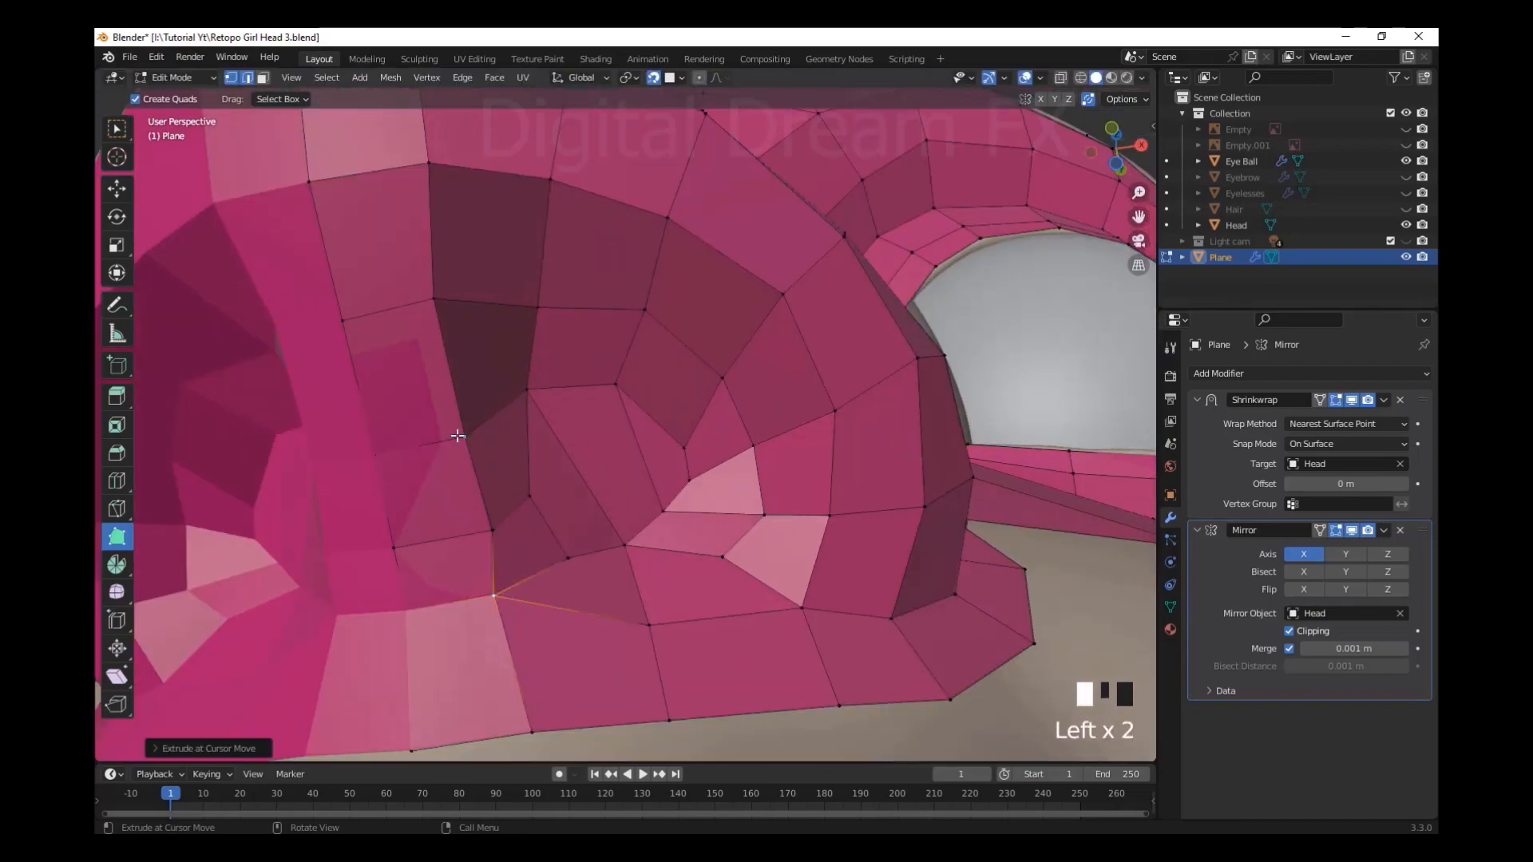
{"action": "middle_click_drag", "start_coordinate": [455, 435], "coordinate": [640, 619]}
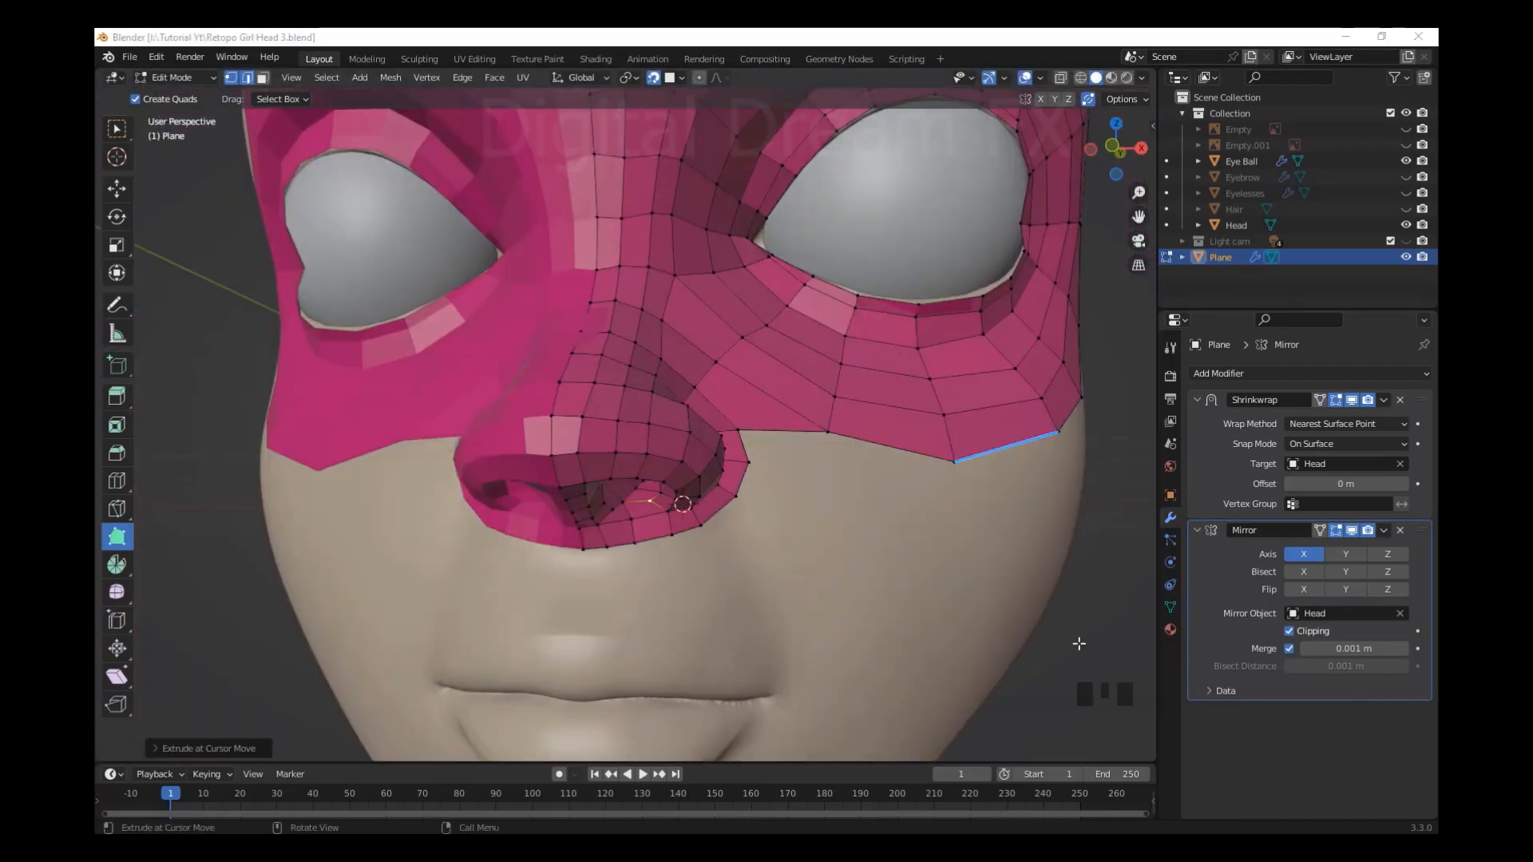
Begin a strip of long quads at the centre line from the nose base down to the upper lip's edge
{"action": "middle_click_drag", "start_coordinate": [1078, 643], "coordinate": [942, 487]}
{"action": "scroll", "coordinate": [798, 455], "scroll_direction": "up", "scroll_amount": 2}
{"action": "left_click_drag", "start_coordinate": [610, 395], "coordinate": [611, 499]}
{"action": "mouse_move", "coordinate": [611, 499]}
{"action": "middle_mouse_down"}
{"action": "mouse_move", "coordinate": [519, 447]}
{"action": "mouse_move", "coordinate": [606, 487]}
{"action": "middle_mouse_up"}
{"action": "left_click_drag", "start_coordinate": [595, 479], "coordinate": [591, 500]}
{"action": "middle_click_drag", "start_coordinate": [592, 500], "coordinate": [563, 384], "text": "shift"}
{"action": "middle_click_drag", "start_coordinate": [595, 335], "coordinate": [577, 253], "text": "shift"}
Continue the long quads outward from the nose base along the upper lip's edge to the mouth corner
{"action": "left_click_drag", "start_coordinate": [578, 253], "coordinate": [615, 399], "text": "ctrl"}
{"action": "scroll", "coordinate": [614, 399], "scroll_direction": "down", "scroll_amount": 3}
{"action": "middle_click_drag", "start_coordinate": [615, 400], "coordinate": [638, 407]}
{"action": "left_click_drag", "start_coordinate": [652, 314], "coordinate": [654, 447], "text": "ctrl"}
{"action": "left_click_drag", "start_coordinate": [698, 302], "coordinate": [726, 476], "text": "ctrl"}
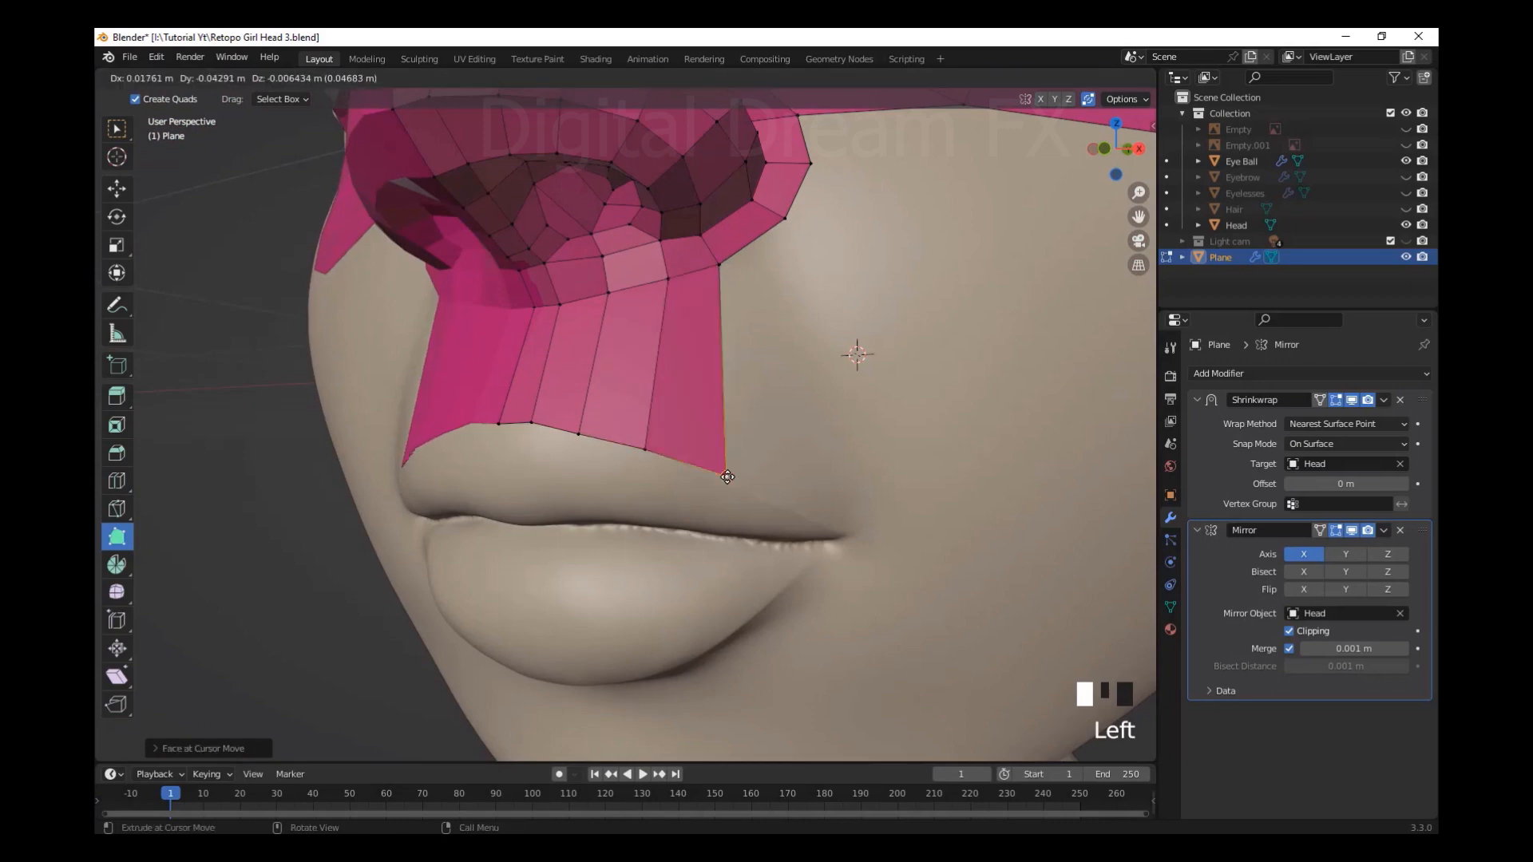
{"action": "middle_click_drag", "start_coordinate": [726, 475], "coordinate": [679, 499]}
{"action": "left_click_drag", "start_coordinate": [695, 297], "coordinate": [763, 530], "text": "ctrl"}
{"action": "middle_click_drag", "start_coordinate": [573, 463], "coordinate": [447, 479]}
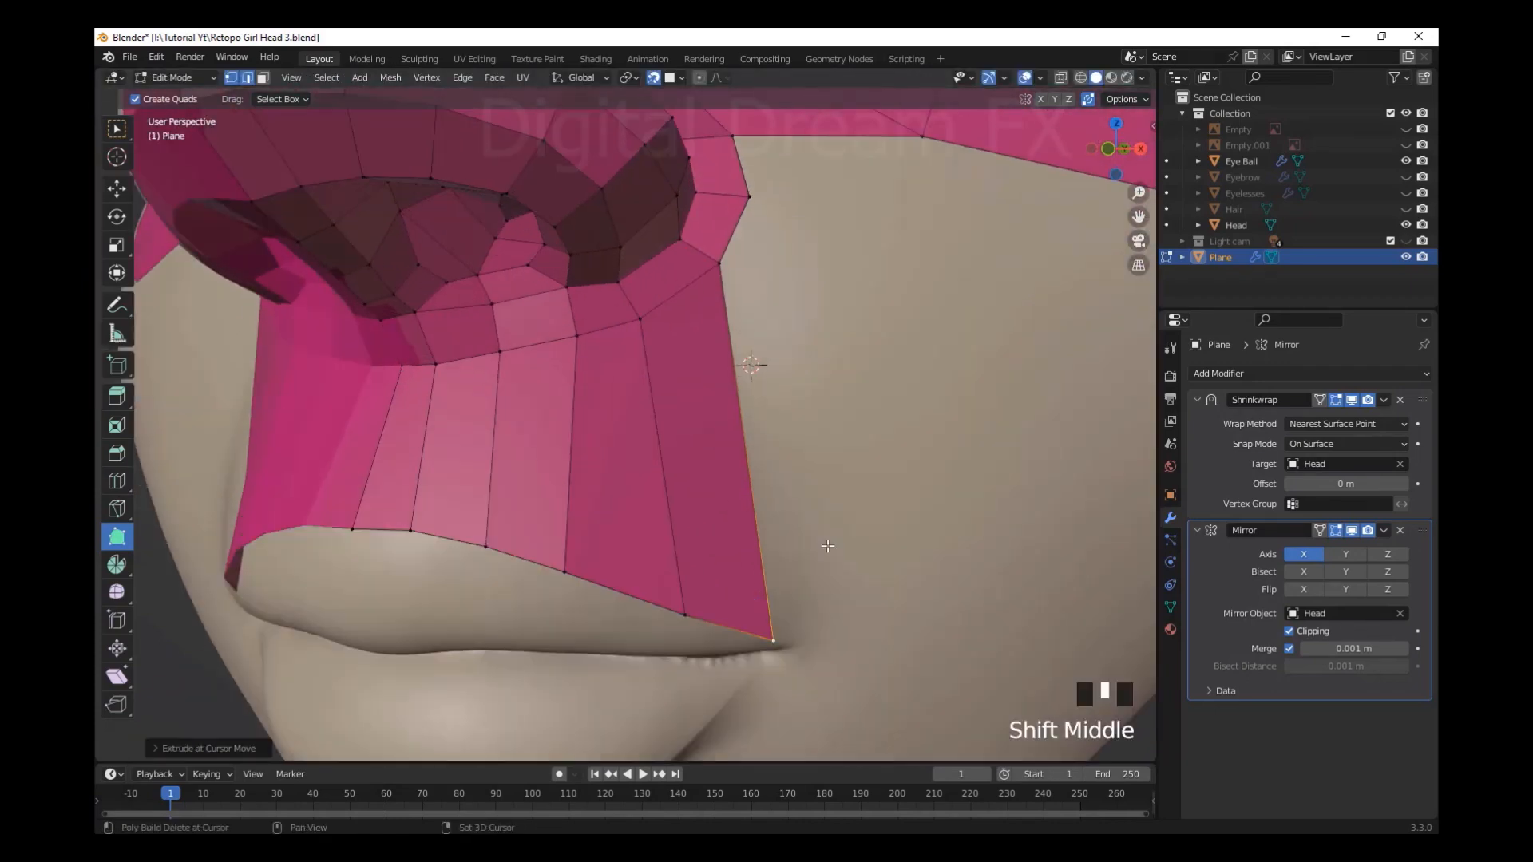
Cut a thin row of faces with the Knife along the upper lip's edge and adjust its vertices
{"action": "key", "text": "k"}
{"action": "key", "text": "Return"}
{"action": "middle_click_drag", "start_coordinate": [694, 574], "coordinate": [493, 452]}
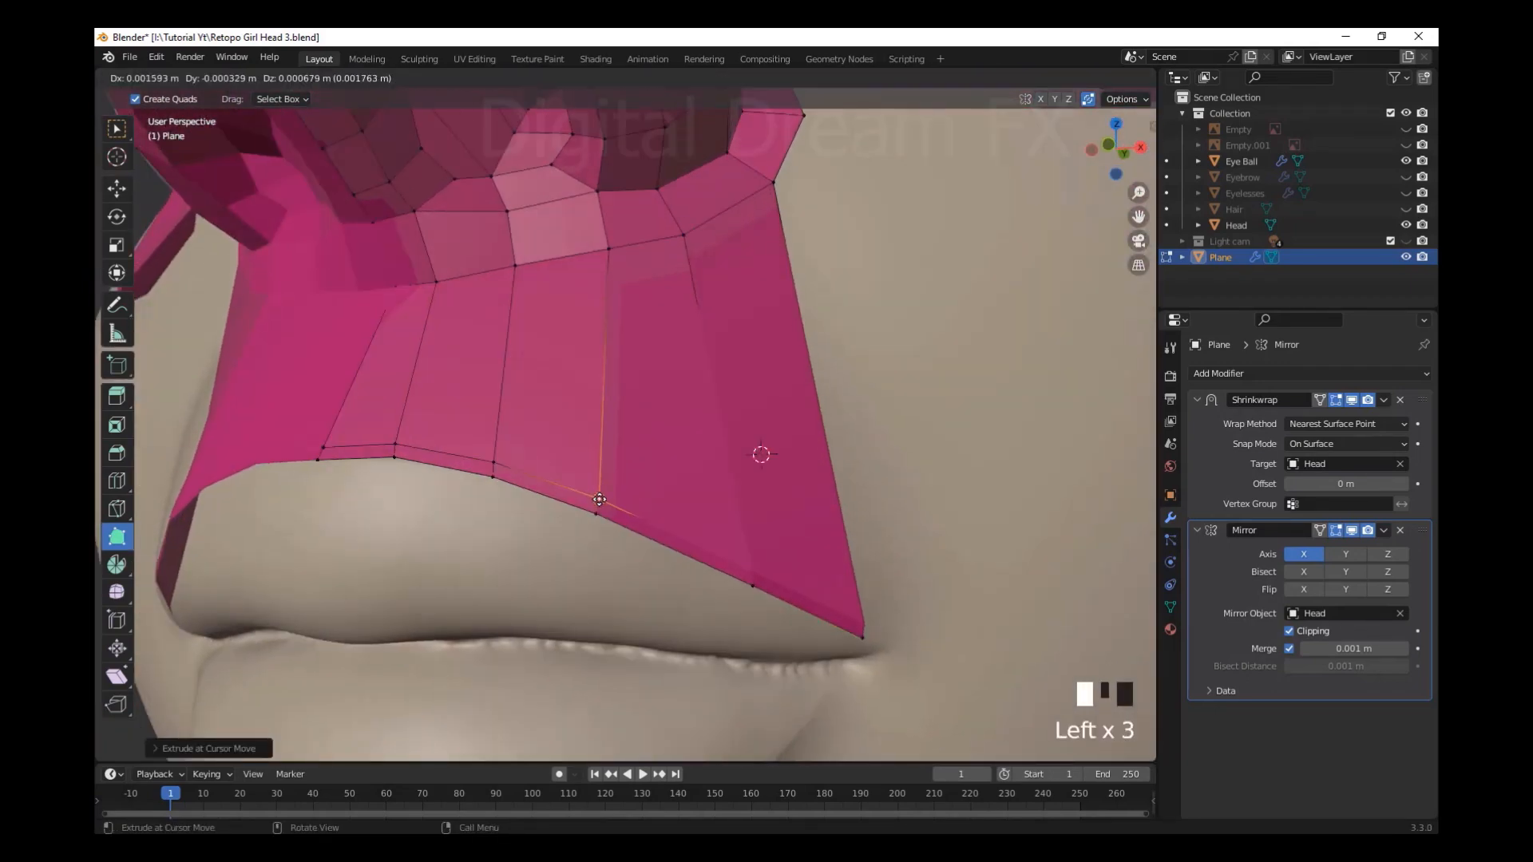
{"action": "left_click_drag", "start_coordinate": [752, 580], "coordinate": [750, 573]}
Add a loop cut across the long quads between nose and upper lip, and fit its vertices to the surface
{"action": "middle_click_drag", "start_coordinate": [750, 573], "coordinate": [838, 500]}
{"action": "scroll", "coordinate": [838, 500], "scroll_direction": "up", "scroll_amount": 1}
{"action": "key", "text": "ctrl+r"}
{"action": "left_click", "coordinate": [599, 410]}
{"action": "left_click_drag", "start_coordinate": [787, 421], "coordinate": [807, 493]}
{"action": "left_click_drag", "start_coordinate": [439, 403], "coordinate": [434, 446]}
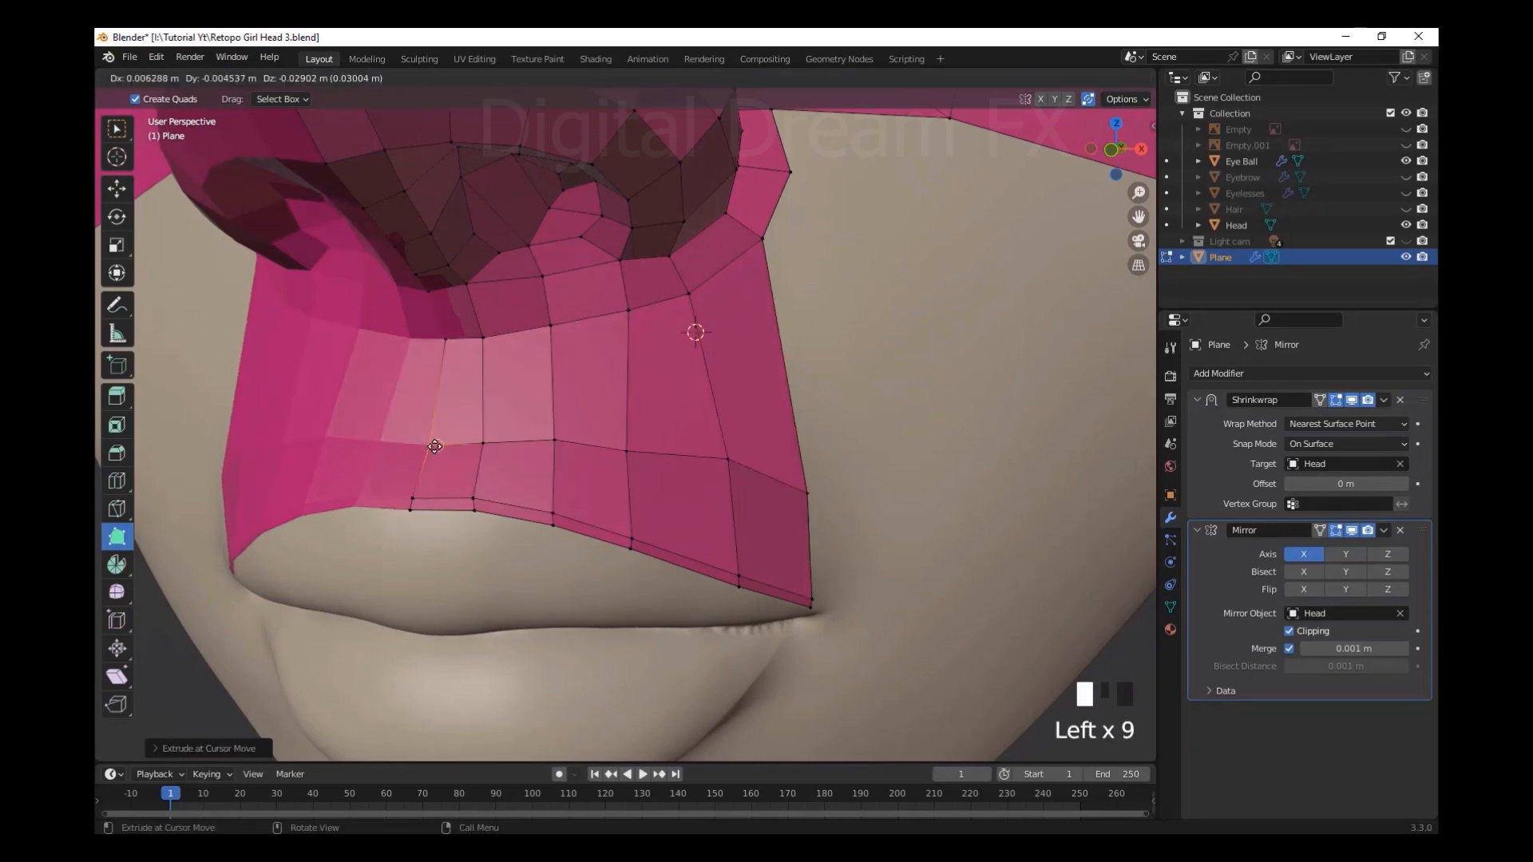
Add a second loop cut across the quads above the upper lip and adjust its vertices
{"action": "key", "text": "ctrl+r"}
{"action": "left_click", "coordinate": [595, 424]}
{"action": "left_click_drag", "start_coordinate": [551, 404], "coordinate": [630, 394]}
{"action": "scroll", "coordinate": [897, 589], "scroll_direction": "up", "scroll_amount": 6}
{"action": "middle_click_drag", "start_coordinate": [629, 393], "coordinate": [830, 480]}
Wrap the thin lip-edge row around the mouth corner onto the lower lip and shape the corner vertices
{"action": "scroll", "coordinate": [830, 479], "scroll_direction": "up", "scroll_amount": 3}
{"action": "left_click_drag", "start_coordinate": [784, 420], "coordinate": [824, 435]}
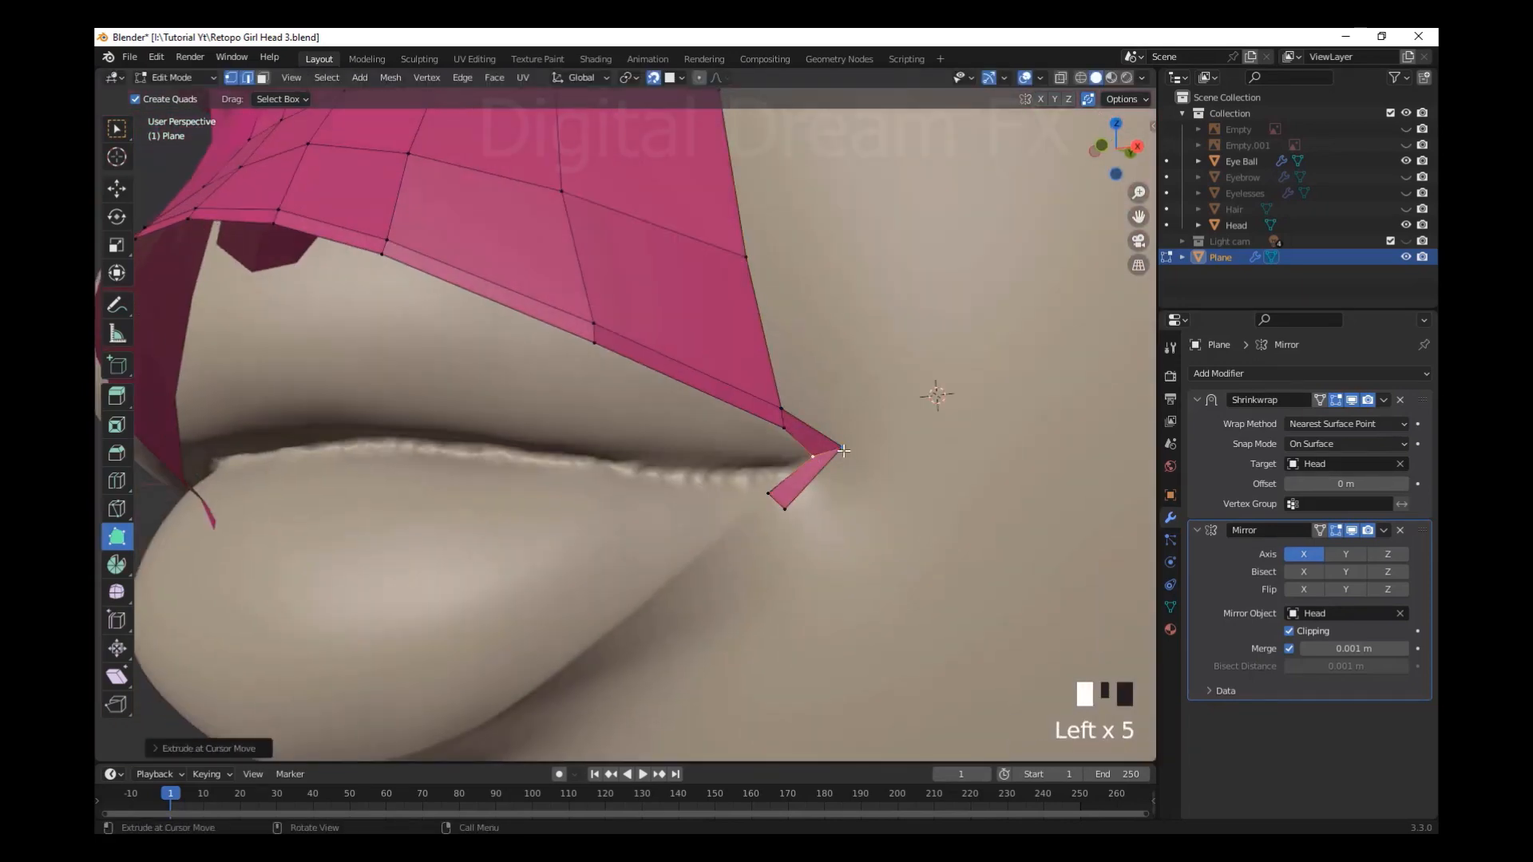
{"action": "middle_click_drag", "start_coordinate": [843, 450], "coordinate": [879, 443]}
{"action": "middle_click_drag", "start_coordinate": [879, 444], "coordinate": [869, 299], "text": "shift"}
{"action": "left_click_drag", "start_coordinate": [869, 300], "coordinate": [894, 263]}
{"action": "left_click_drag", "start_coordinate": [869, 341], "coordinate": [850, 371]}
Continue the thin row of quads along the lower lip's bottom edge to the centre line
{"action": "scroll", "coordinate": [832, 455], "scroll_direction": "down", "scroll_amount": 2}
{"action": "middle_click_drag", "start_coordinate": [831, 455], "coordinate": [758, 343]}
{"action": "left_click_drag", "start_coordinate": [759, 343], "coordinate": [635, 407]}
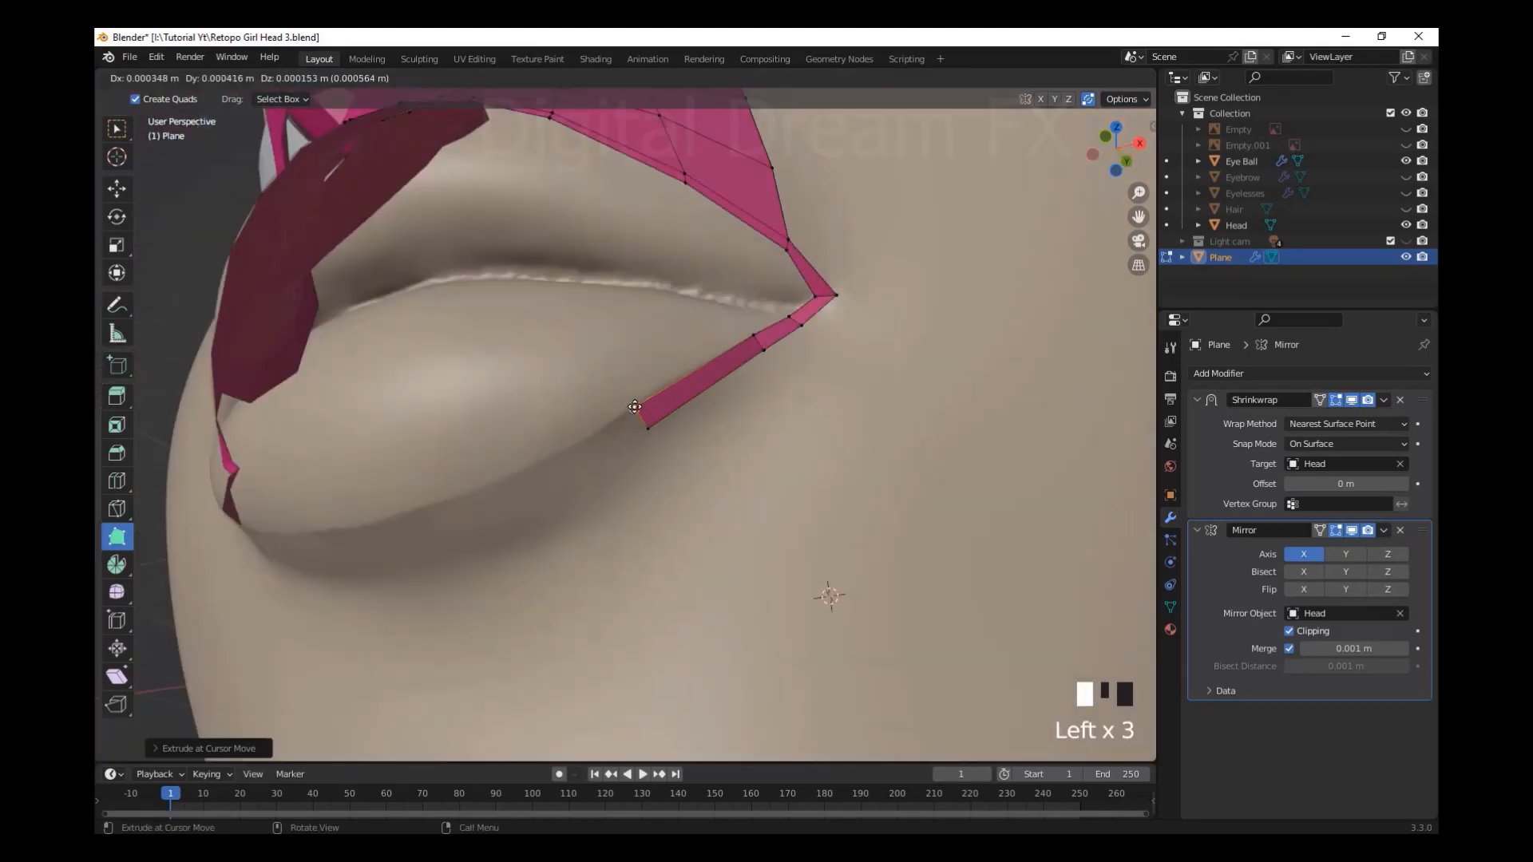
{"action": "middle_click_drag", "start_coordinate": [635, 407], "coordinate": [623, 479]}
{"action": "left_click_drag", "start_coordinate": [750, 397], "coordinate": [650, 483]}
{"action": "left_click_drag", "start_coordinate": [643, 479], "coordinate": [650, 496]}
{"action": "middle_click_drag", "start_coordinate": [650, 495], "coordinate": [679, 415]}
{"action": "left_click_drag", "start_coordinate": [626, 399], "coordinate": [597, 428]}
{"action": "left_click_drag", "start_coordinate": [634, 417], "coordinate": [604, 452]}
{"action": "middle_click_drag", "start_coordinate": [604, 452], "coordinate": [790, 487]}
Add two quads at the centre line from the upper lip's edge down toward the mouth opening
{"action": "scroll", "coordinate": [791, 487], "scroll_direction": "down", "scroll_amount": 3}
{"action": "middle_click_drag", "start_coordinate": [791, 487], "coordinate": [572, 404], "text": "shift"}
{"action": "scroll", "coordinate": [572, 404], "scroll_direction": "up", "scroll_amount": 3}
{"action": "left_click_drag", "start_coordinate": [559, 224], "coordinate": [559, 278]}
{"action": "left_click_drag", "start_coordinate": [573, 280], "coordinate": [587, 346]}
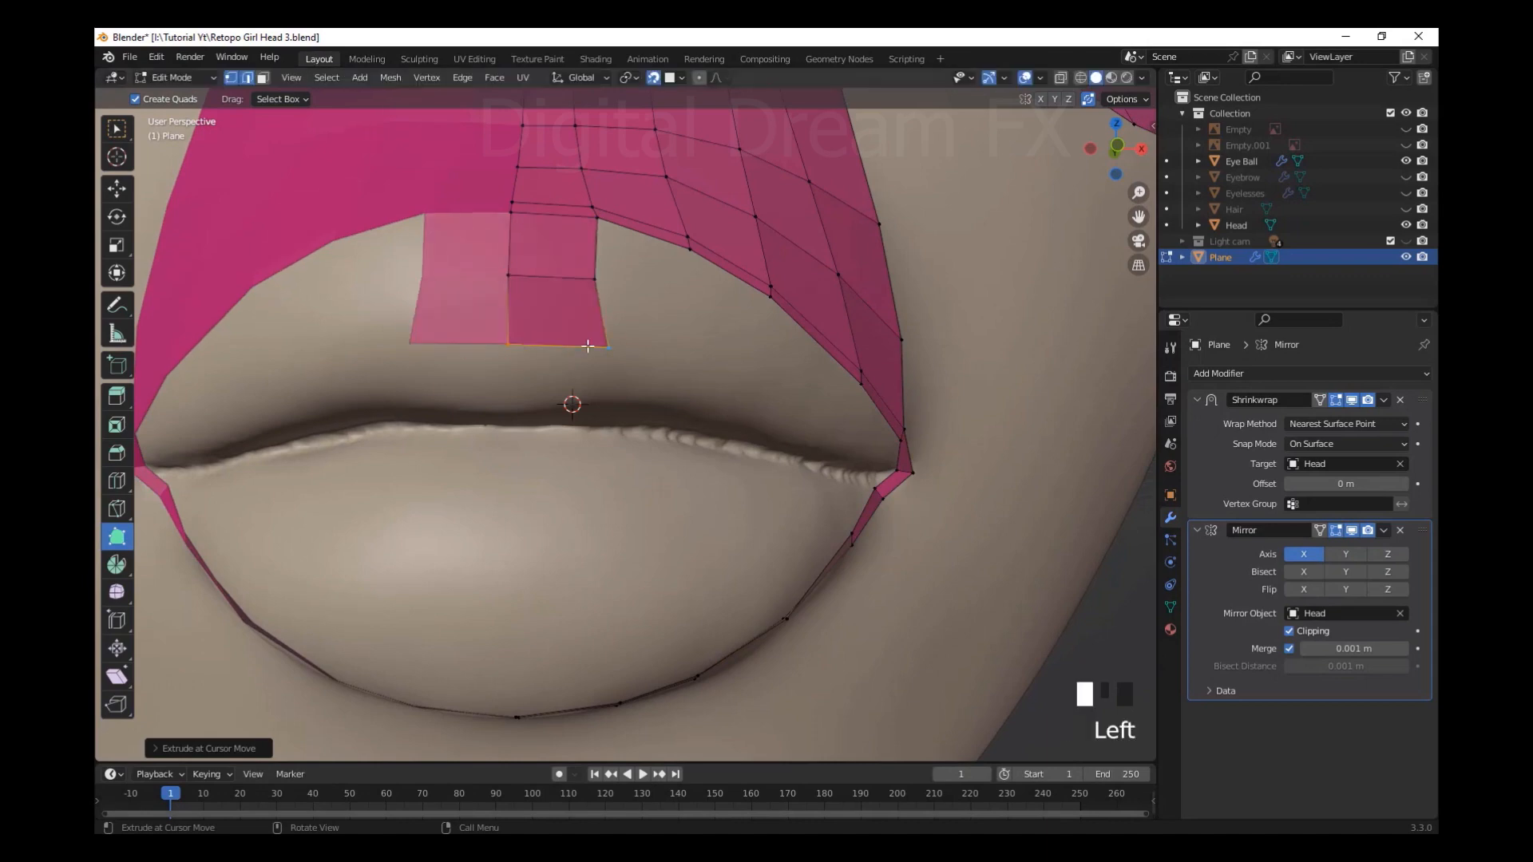
{"action": "middle_click_drag", "start_coordinate": [557, 267], "coordinate": [523, 264]}
Extend the first row of upper-lip quads outward below the lip's edge toward the mouth corner, adjusting the vertices
{"action": "scroll", "coordinate": [523, 264], "scroll_direction": "up", "scroll_amount": 1}
{"action": "left_click_drag", "start_coordinate": [638, 272], "coordinate": [717, 323], "text": "ctrl"}
{"action": "left_click_drag", "start_coordinate": [861, 341], "coordinate": [1024, 436]}
{"action": "middle_click_drag", "start_coordinate": [1025, 437], "coordinate": [746, 479]}
{"action": "scroll", "coordinate": [745, 479], "scroll_direction": "up", "scroll_amount": 1}
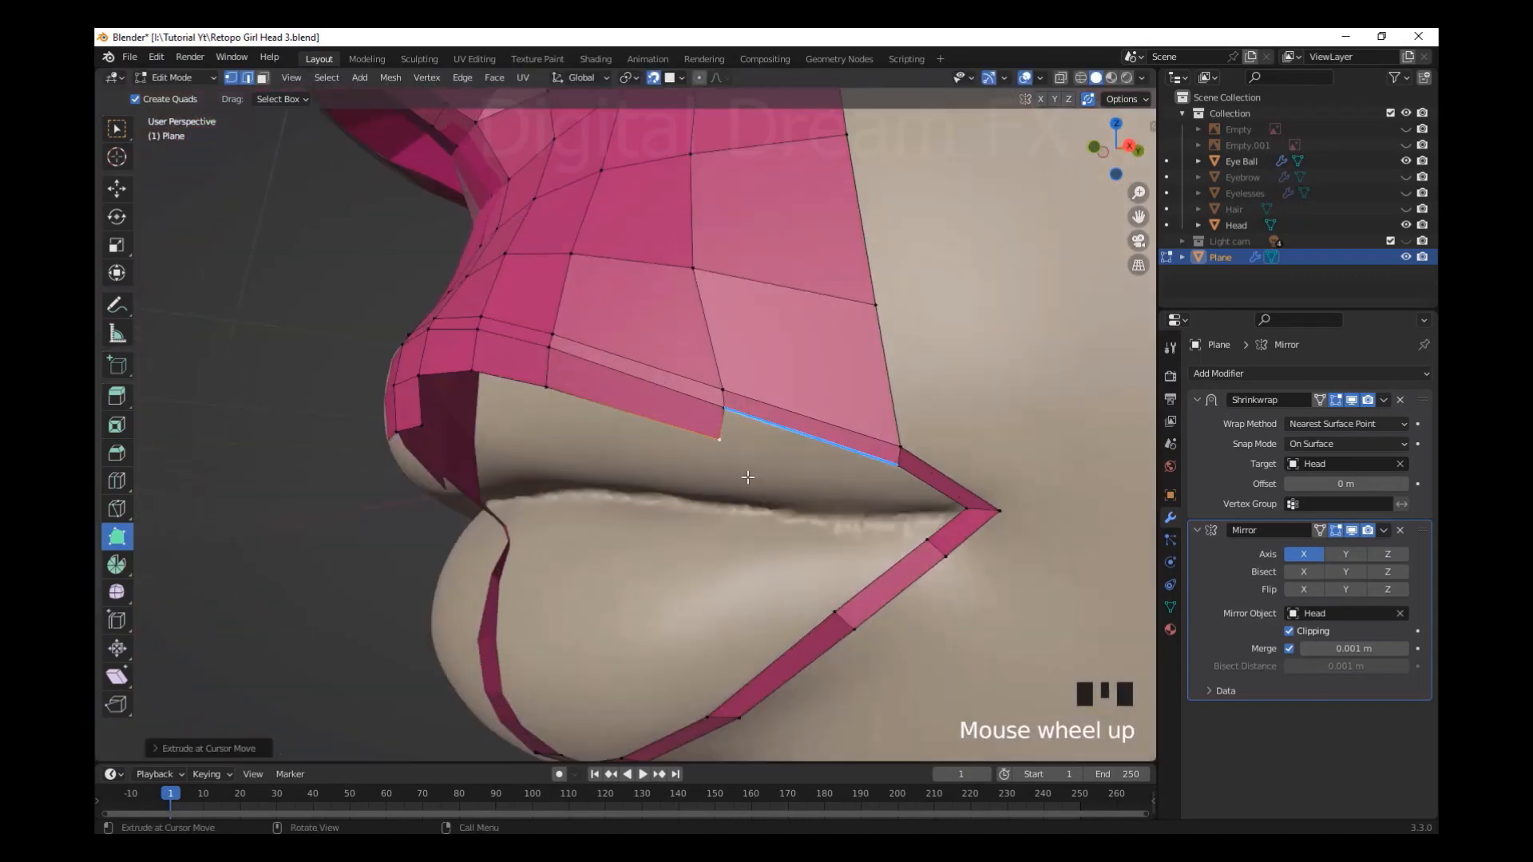
{"action": "left_click_drag", "start_coordinate": [722, 276], "coordinate": [699, 268]}
{"action": "left_click_drag", "start_coordinate": [692, 434], "coordinate": [692, 432]}
{"action": "middle_click_drag", "start_coordinate": [691, 432], "coordinate": [722, 419]}
{"action": "left_click_drag", "start_coordinate": [713, 369], "coordinate": [936, 445], "text": "ctrl"}
{"action": "scroll", "coordinate": [879, 467], "scroll_direction": "down", "scroll_amount": 4}
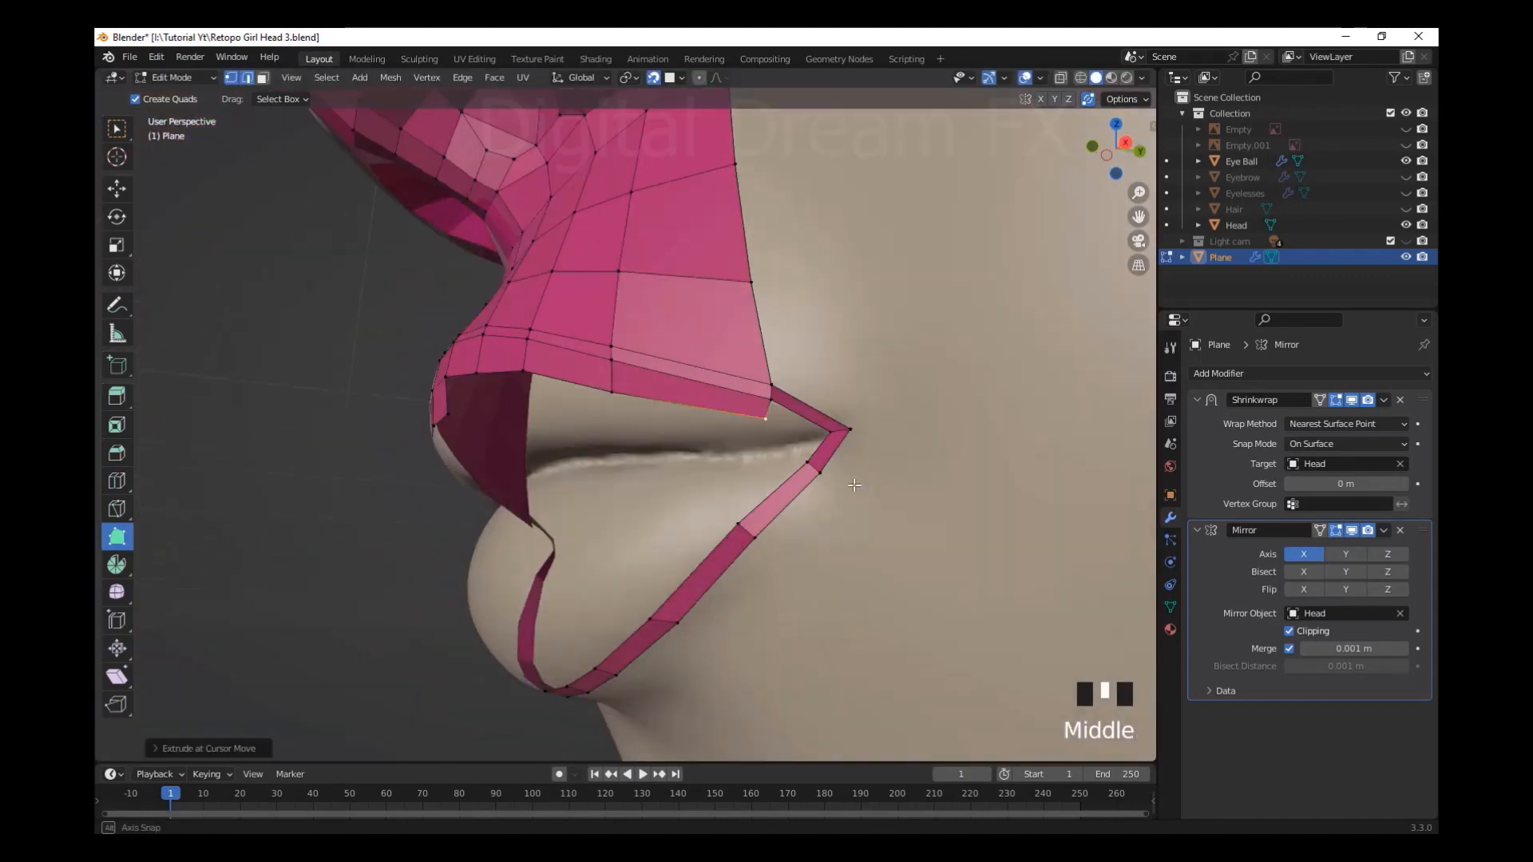
Fill the upper lip's first columns beside the centre line with quads down to the mouth opening, adjusting their vertices
{"action": "middle_click_drag", "start_coordinate": [798, 487], "coordinate": [951, 524]}
{"action": "scroll", "coordinate": [652, 468], "scroll_direction": "up", "scroll_amount": 3}
{"action": "left_click_drag", "start_coordinate": [591, 306], "coordinate": [669, 371], "text": "ctrl"}
{"action": "left_click_drag", "start_coordinate": [870, 413], "coordinate": [935, 471], "text": "ctrl"}
{"action": "middle_click_drag", "start_coordinate": [934, 471], "coordinate": [926, 415]}
{"action": "left_click_drag", "start_coordinate": [830, 380], "coordinate": [830, 345]}
{"action": "middle_click_drag", "start_coordinate": [830, 345], "coordinate": [767, 312]}
{"action": "left_click_drag", "start_coordinate": [525, 256], "coordinate": [528, 340]}
{"action": "left_click_drag", "start_coordinate": [529, 339], "coordinate": [548, 414]}
{"action": "left_click_drag", "start_coordinate": [588, 342], "coordinate": [648, 348]}
{"action": "left_click_drag", "start_coordinate": [619, 403], "coordinate": [633, 424], "text": "ctrl"}
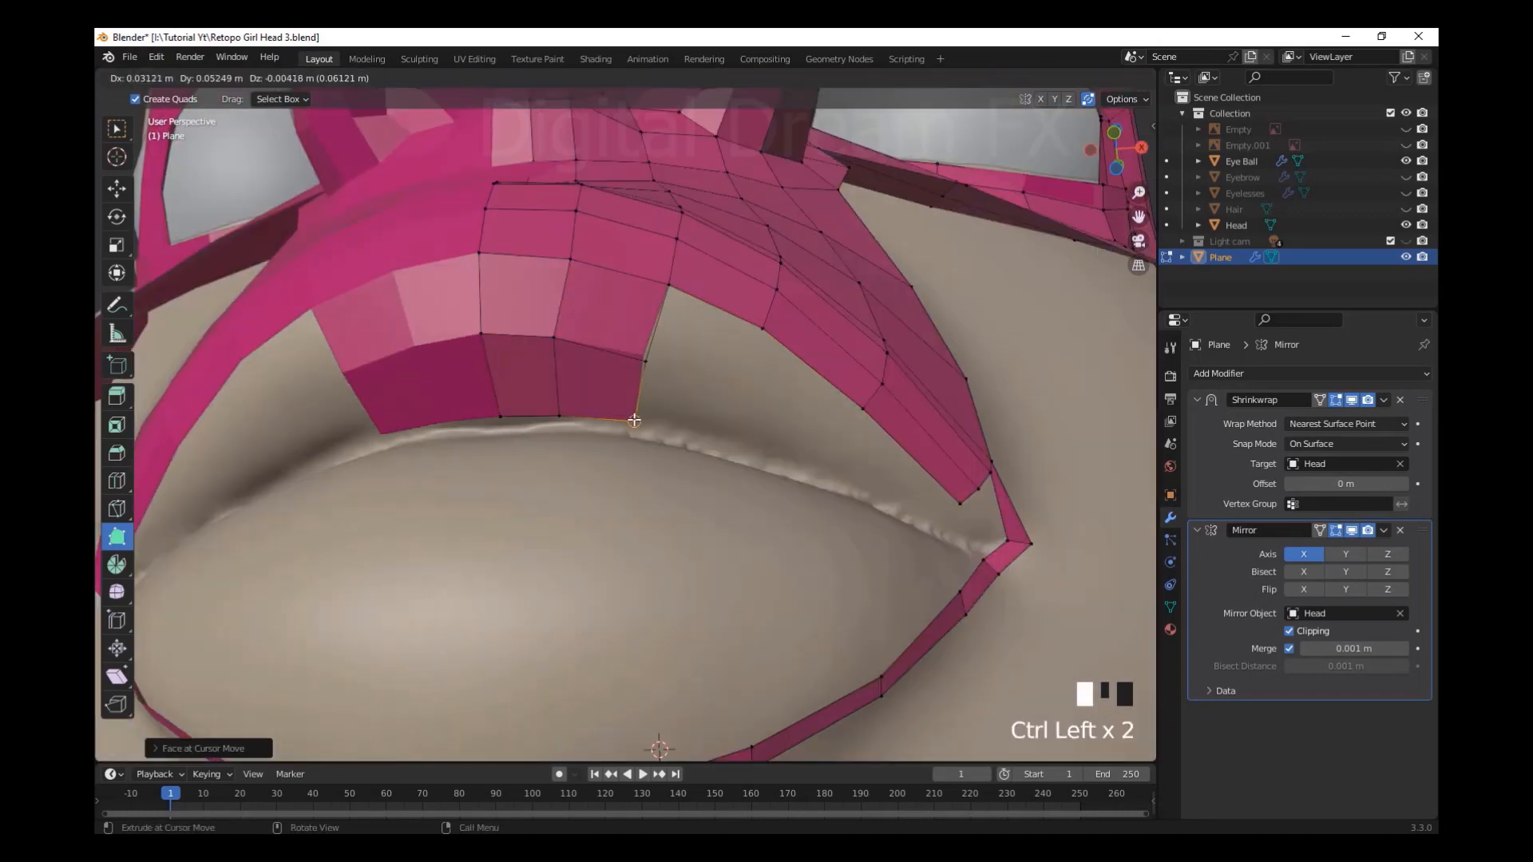
Extend the two lower rows of upper-lip quads further outward along the mouth opening, following the lip's curve
{"action": "left_click_drag", "start_coordinate": [723, 359], "coordinate": [747, 377], "text": "ctrl"}
{"action": "left_click_drag", "start_coordinate": [707, 423], "coordinate": [722, 443], "text": "ctrl"}
{"action": "middle_click_drag", "start_coordinate": [722, 423], "coordinate": [746, 455]}
{"action": "left_click_drag", "start_coordinate": [747, 455], "coordinate": [744, 489]}
{"action": "middle_click_drag", "start_coordinate": [710, 431], "coordinate": [671, 423]}
{"action": "left_click_drag", "start_coordinate": [738, 367], "coordinate": [849, 422], "text": "ctrl"}
{"action": "left_click_drag", "start_coordinate": [762, 427], "coordinate": [839, 469], "text": "ctrl"}
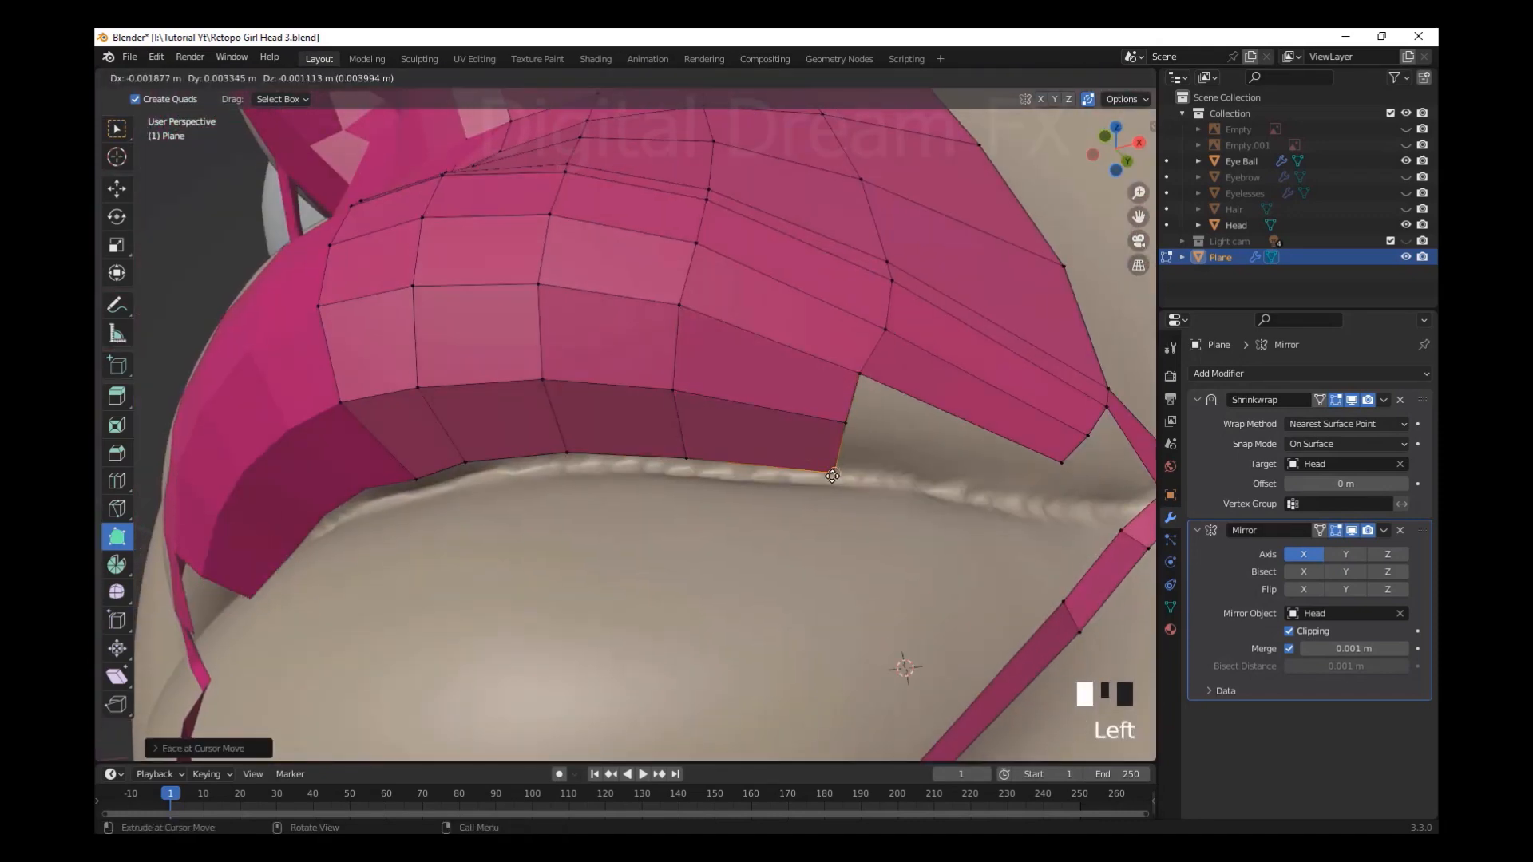
Continue both inner upper-lip rows to the outer end of the existing strip near the mouth corner
{"action": "left_click_drag", "start_coordinate": [950, 423], "coordinate": [1054, 471], "text": "ctrl"}
{"action": "left_click_drag", "start_coordinate": [885, 330], "coordinate": [894, 351]}
{"action": "middle_click_drag", "start_coordinate": [918, 399], "coordinate": [870, 375]}
{"action": "left_click_drag", "start_coordinate": [902, 423], "coordinate": [990, 435], "text": "ctrl"}
{"action": "scroll", "coordinate": [990, 435], "scroll_direction": "down", "scroll_amount": 3}
{"action": "middle_click_drag", "start_coordinate": [990, 435], "coordinate": [719, 407], "text": "shift"}
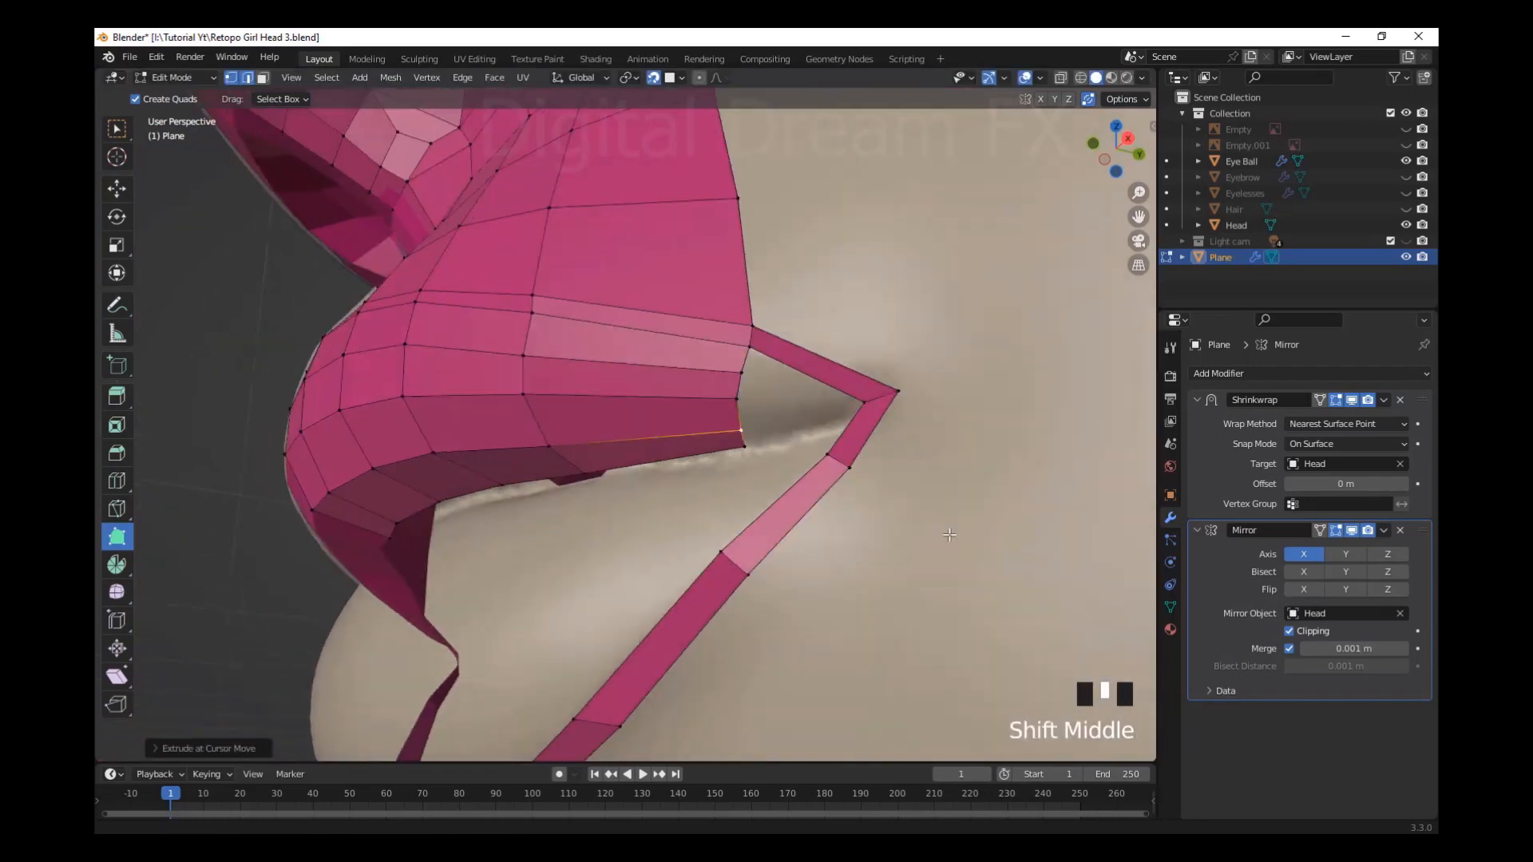
Close the gap between the upper-lip rows and the thin edge strip at the mouth corner with quads
{"action": "scroll", "coordinate": [711, 384], "scroll_direction": "up", "scroll_amount": 4}
{"action": "left_click_drag", "start_coordinate": [942, 415], "coordinate": [883, 459], "text": "ctrl"}
{"action": "left_click_drag", "start_coordinate": [834, 472], "coordinate": [852, 483], "text": "ctrl"}
{"action": "scroll", "coordinate": [853, 482], "scroll_direction": "down", "scroll_amount": 5}
{"action": "middle_click_drag", "start_coordinate": [679, 400], "coordinate": [766, 359], "text": "shift"}
Adjust the vertices around the mouth corner and along the upper lip's inner edge to even out the quads
{"action": "scroll", "coordinate": [739, 386], "scroll_direction": "up", "scroll_amount": 4}
{"action": "left_click_drag", "start_coordinate": [816, 338], "coordinate": [819, 307]}
{"action": "left_click_drag", "start_coordinate": [769, 458], "coordinate": [762, 457]}
{"action": "left_click_drag", "start_coordinate": [759, 488], "coordinate": [752, 488]}
{"action": "scroll", "coordinate": [992, 462], "scroll_direction": "down", "scroll_amount": 4}
{"action": "middle_click_drag", "start_coordinate": [878, 511], "coordinate": [719, 479]}
{"action": "scroll", "coordinate": [559, 447], "scroll_direction": "up", "scroll_amount": 3}
{"action": "left_click_drag", "start_coordinate": [530, 431], "coordinate": [533, 439]}
Extrude the lower lip's centre edge up to the mouth opening and add a loop cut across the new quad
{"action": "scroll", "coordinate": [559, 447], "scroll_direction": "down", "scroll_amount": 5}
{"action": "middle_click_drag", "start_coordinate": [638, 495], "coordinate": [623, 448]}
{"action": "left_click_drag", "start_coordinate": [680, 589], "coordinate": [659, 408]}
{"action": "left_click", "coordinate": [660, 408]}
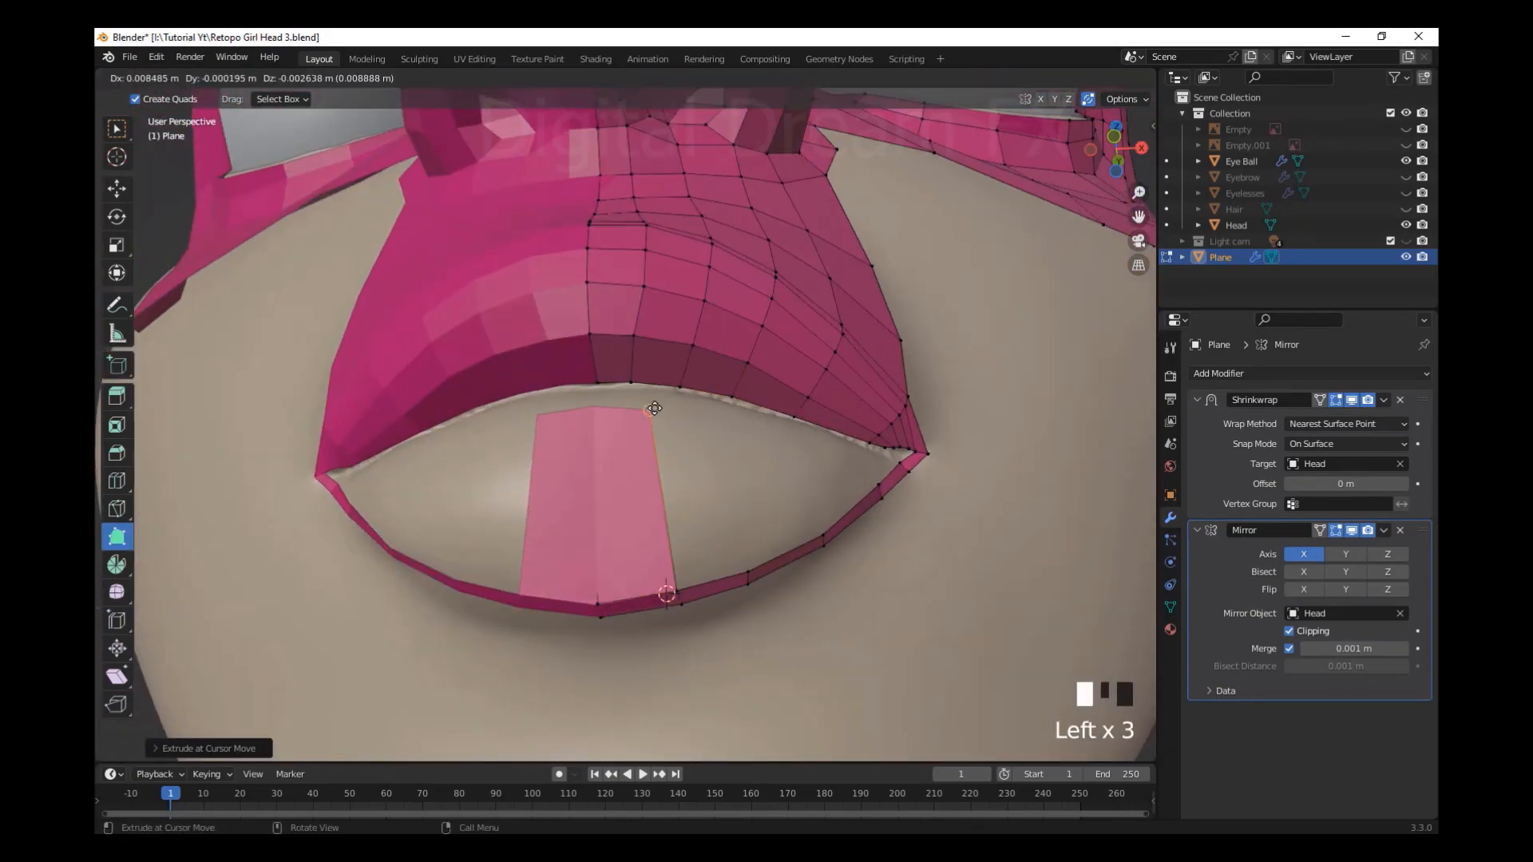
{"action": "key", "text": "ctrl+r"}
{"action": "key", "text": "ctrl+r"}
{"action": "left_click", "coordinate": [639, 495]}
{"action": "left_click_drag", "start_coordinate": [595, 501], "coordinate": [591, 503]}
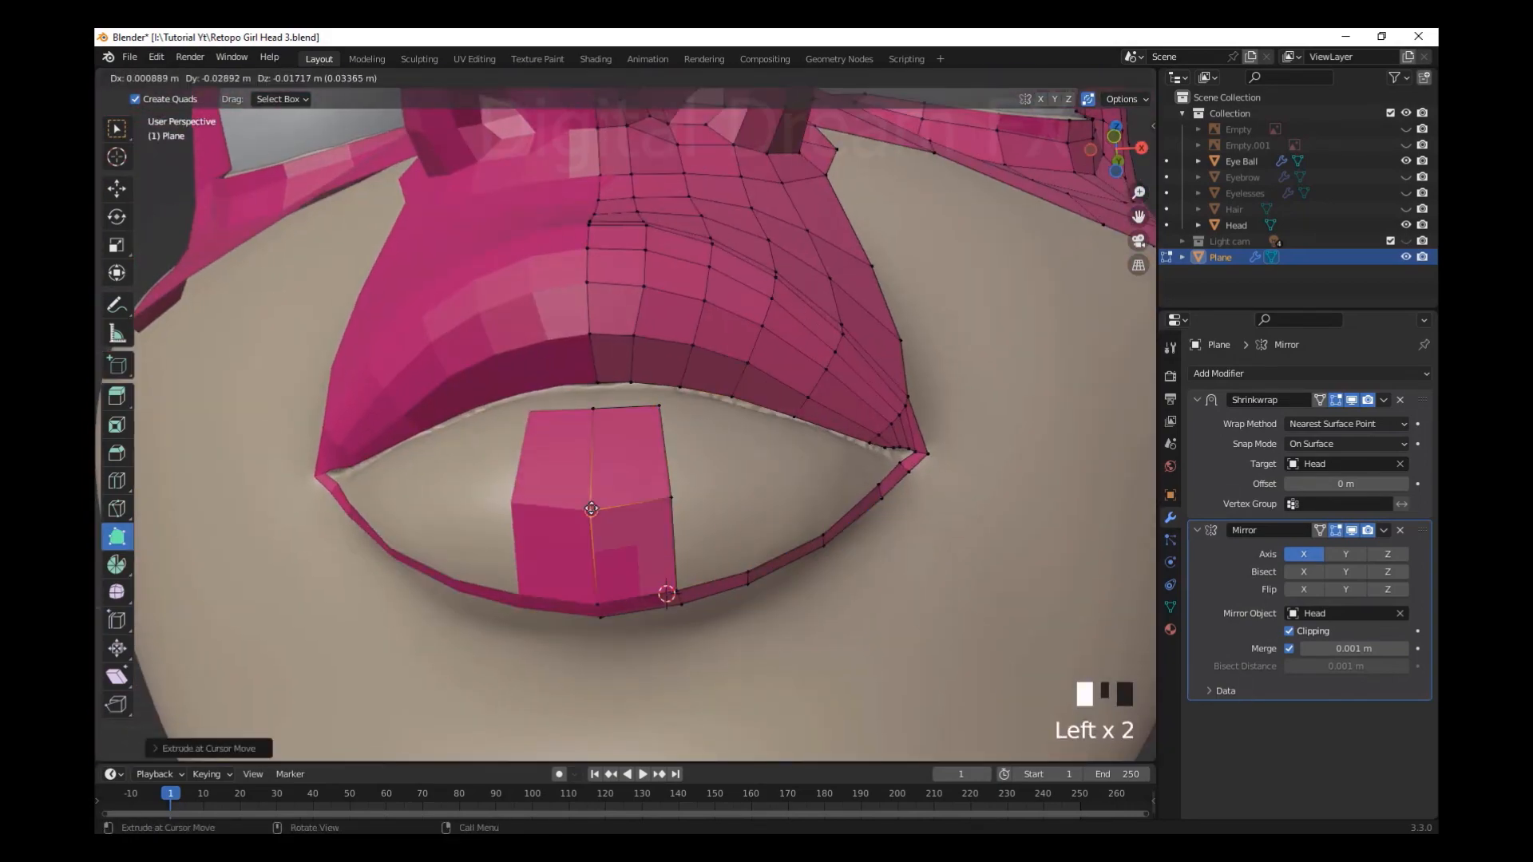
Add the next column of lower-lip quads beside the centre one and reposition its vertices
{"action": "scroll", "coordinate": [606, 503], "scroll_direction": "up", "scroll_amount": 2}
{"action": "middle_click_drag", "start_coordinate": [703, 511], "coordinate": [639, 523]}
{"action": "left_click", "coordinate": [726, 510], "text": "ctrl"}
{"action": "left_click_drag", "start_coordinate": [619, 460], "coordinate": [728, 463]}
{"action": "left_click_drag", "start_coordinate": [734, 529], "coordinate": [743, 515]}
{"action": "left_click_drag", "start_coordinate": [650, 531], "coordinate": [643, 536]}
Even out the lower-lip vertices and extend the row above the thin edge strip outward by another quad
{"action": "middle_click_drag", "start_coordinate": [650, 496], "coordinate": [687, 559]}
{"action": "left_click_drag", "start_coordinate": [838, 576], "coordinate": [851, 578]}
{"action": "left_click_drag", "start_coordinate": [732, 582], "coordinate": [733, 577]}
{"action": "left_click_drag", "start_coordinate": [851, 578], "coordinate": [851, 572]}
{"action": "scroll", "coordinate": [831, 590], "scroll_direction": "up", "scroll_amount": 2}
{"action": "middle_click_drag", "start_coordinate": [839, 590], "coordinate": [778, 599], "text": "shift"}
{"action": "left_click", "coordinate": [896, 537], "text": "ctrl"}
{"action": "left_click_drag", "start_coordinate": [452, 675], "coordinate": [444, 679]}
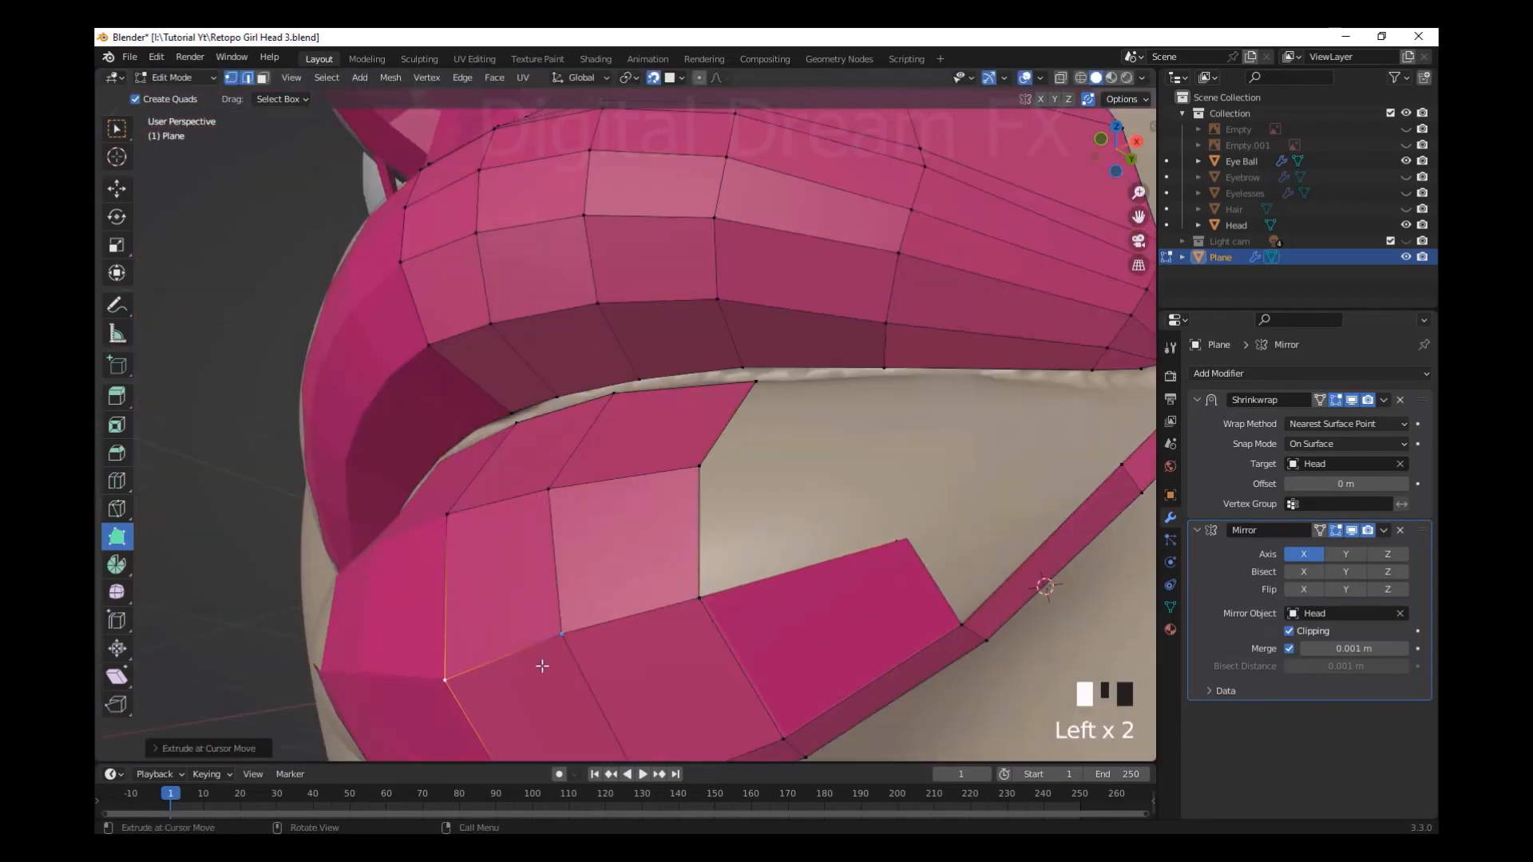
Reposition the lower lip's vertices and add quads along its upper rows toward the mouth corner
{"action": "left_click_drag", "start_coordinate": [563, 651], "coordinate": [570, 645]}
{"action": "left_click_drag", "start_coordinate": [712, 596], "coordinate": [709, 601]}
{"action": "left_click_drag", "start_coordinate": [905, 541], "coordinate": [895, 547]}
{"action": "left_click", "coordinate": [859, 447], "text": "ctrl"}
{"action": "left_click", "coordinate": [864, 376], "text": "ctrl"}
{"action": "left_click_drag", "start_coordinate": [756, 381], "coordinate": [754, 386]}
Add another quad at the open end of the lower lip and align its vertices with the lip surface
{"action": "middle_click_drag", "start_coordinate": [759, 399], "coordinate": [790, 479]}
{"action": "left_click_drag", "start_coordinate": [875, 492], "coordinate": [879, 499]}
{"action": "left_click", "coordinate": [855, 486], "text": "ctrl"}
{"action": "mouse_move", "coordinate": [878, 495]}
{"action": "middle_mouse_down"}
{"action": "mouse_move", "coordinate": [799, 479]}
{"action": "mouse_move", "coordinate": [866, 507]}
{"action": "middle_mouse_up"}
{"action": "left_click_drag", "start_coordinate": [799, 504], "coordinate": [839, 497]}
{"action": "middle_click_drag", "start_coordinate": [823, 476], "coordinate": [822, 409]}
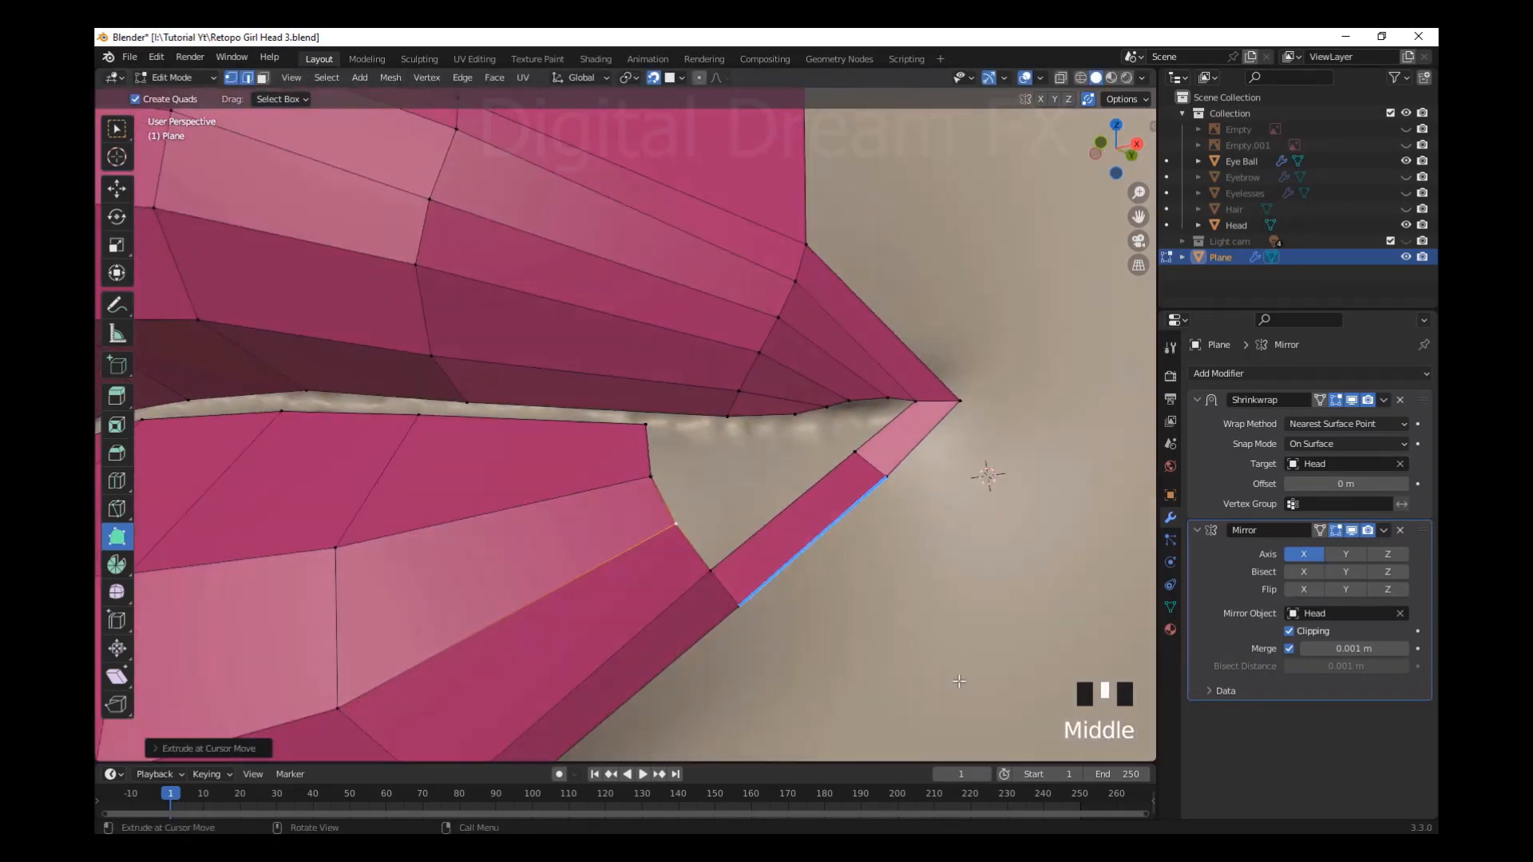
Connect the lower lip's outer rows to the mouth-corner strip with new quads
{"action": "left_click_drag", "start_coordinate": [822, 409], "coordinate": [843, 378], "text": "ctrl"}
{"action": "scroll", "coordinate": [842, 378], "scroll_direction": "up", "scroll_amount": 2}
{"action": "middle_click_drag", "start_coordinate": [842, 383], "coordinate": [774, 464], "text": "shift"}
{"action": "left_click_drag", "start_coordinate": [902, 423], "coordinate": [796, 487], "text": "ctrl"}
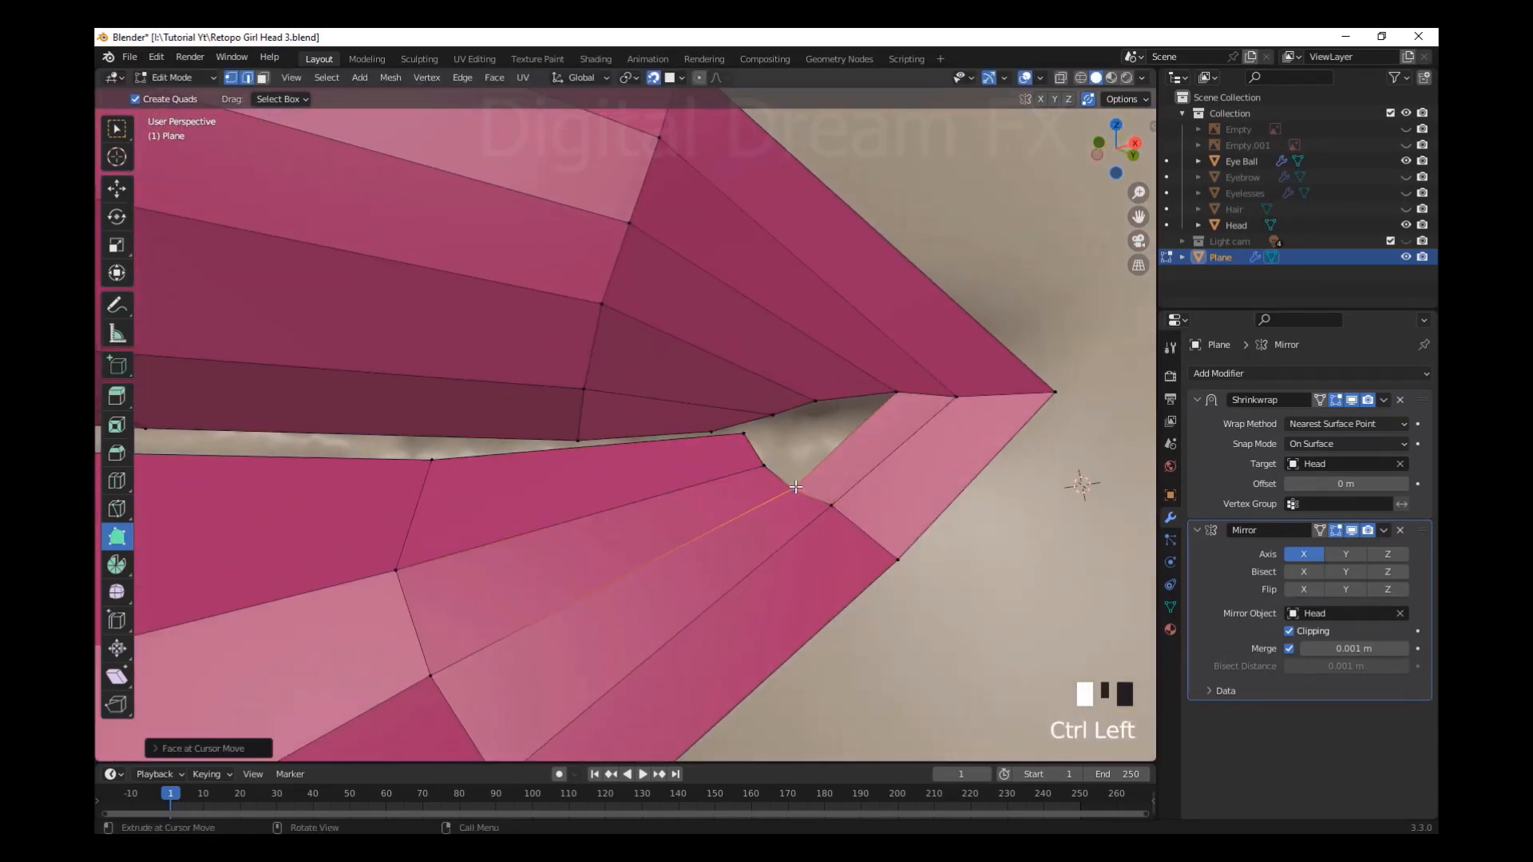
{"action": "middle_click_drag", "start_coordinate": [844, 515], "coordinate": [735, 476]}
Fill the remaining gaps along the lower lip's upper edge with quads up to the mouth corner
{"action": "scroll", "coordinate": [736, 476], "scroll_direction": "down", "scroll_amount": 4}
{"action": "left_click_drag", "start_coordinate": [679, 463], "coordinate": [671, 455]}
{"action": "scroll", "coordinate": [671, 455], "scroll_direction": "down", "scroll_amount": 2}
{"action": "left_click_drag", "start_coordinate": [292, 483], "coordinate": [602, 424], "text": "ctrl"}
{"action": "middle_click_drag", "start_coordinate": [602, 424], "coordinate": [599, 487]}
{"action": "left_click_drag", "start_coordinate": [511, 487], "coordinate": [593, 501], "text": "ctrl"}
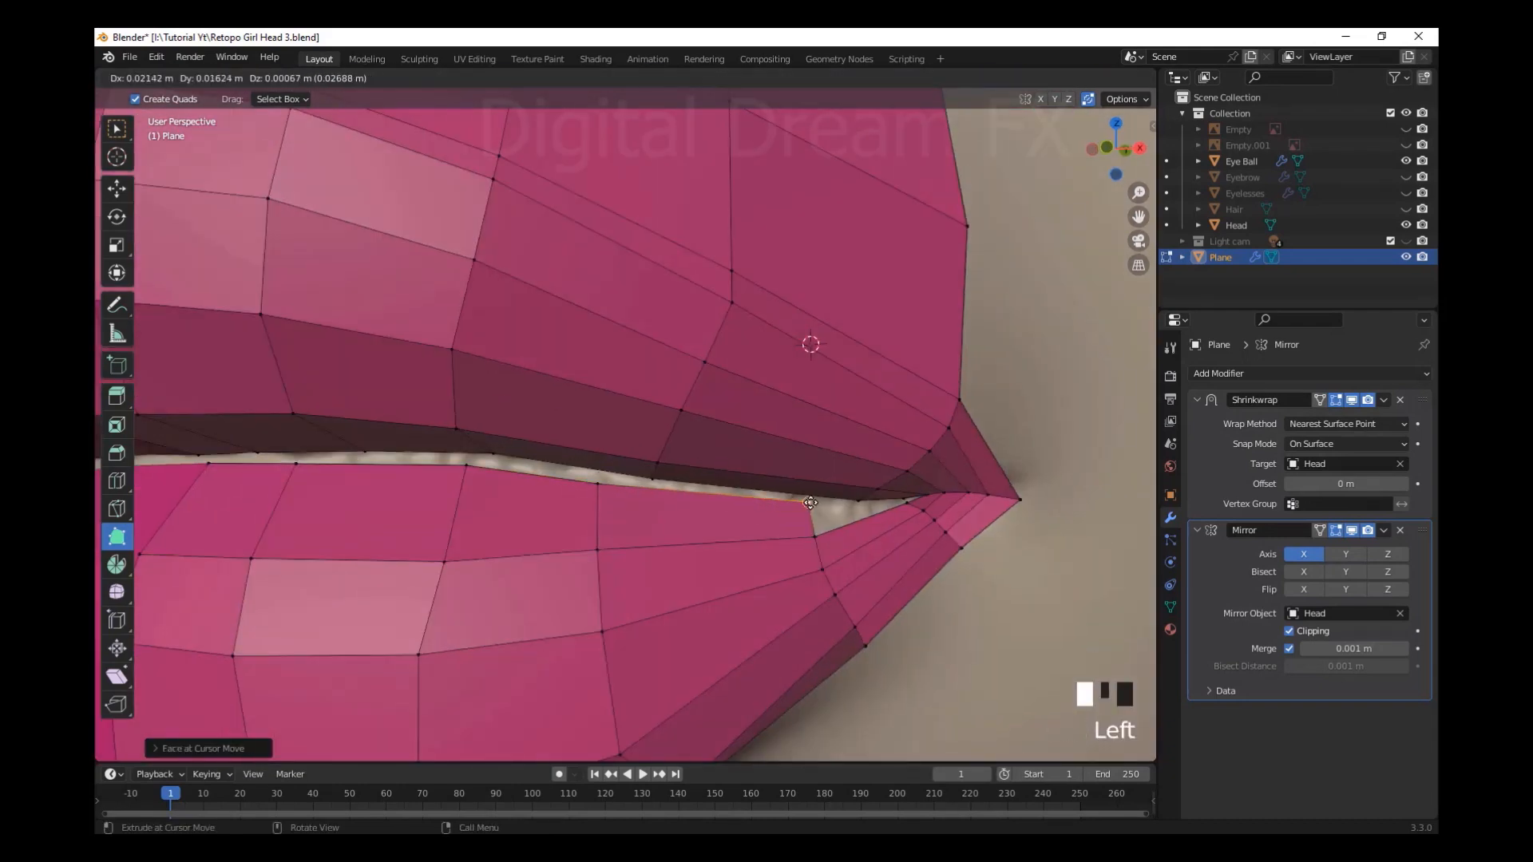
Reposition the lip vertices around the mouth corner so the converging rows are evenly spaced
{"action": "left_click_drag", "start_coordinate": [809, 503], "coordinate": [810, 501]}
{"action": "middle_click_drag", "start_coordinate": [878, 511], "coordinate": [862, 499]}
{"action": "scroll", "coordinate": [918, 519], "scroll_direction": "up", "scroll_amount": 3}
{"action": "left_click_drag", "start_coordinate": [737, 443], "coordinate": [737, 434]}
{"action": "left_click_drag", "start_coordinate": [818, 449], "coordinate": [832, 468]}
{"action": "left_click_drag", "start_coordinate": [901, 432], "coordinate": [902, 434]}
{"action": "scroll", "coordinate": [901, 447], "scroll_direction": "down", "scroll_amount": 3}
{"action": "middle_click_drag", "start_coordinate": [902, 447], "coordinate": [862, 543]}
{"action": "scroll", "coordinate": [798, 479], "scroll_direction": "up", "scroll_amount": 4}
{"action": "left_click_drag", "start_coordinate": [675, 538], "coordinate": [683, 539]}
{"action": "left_click_drag", "start_coordinate": [627, 519], "coordinate": [635, 522]}
Cut an edge loop across the upper lip faces at the mouth corner and adjust its vertices
{"action": "key", "text": "ctrl+r"}
{"action": "left_click", "coordinate": [776, 356]}
{"action": "left_click_drag", "start_coordinate": [839, 314], "coordinate": [834, 309]}
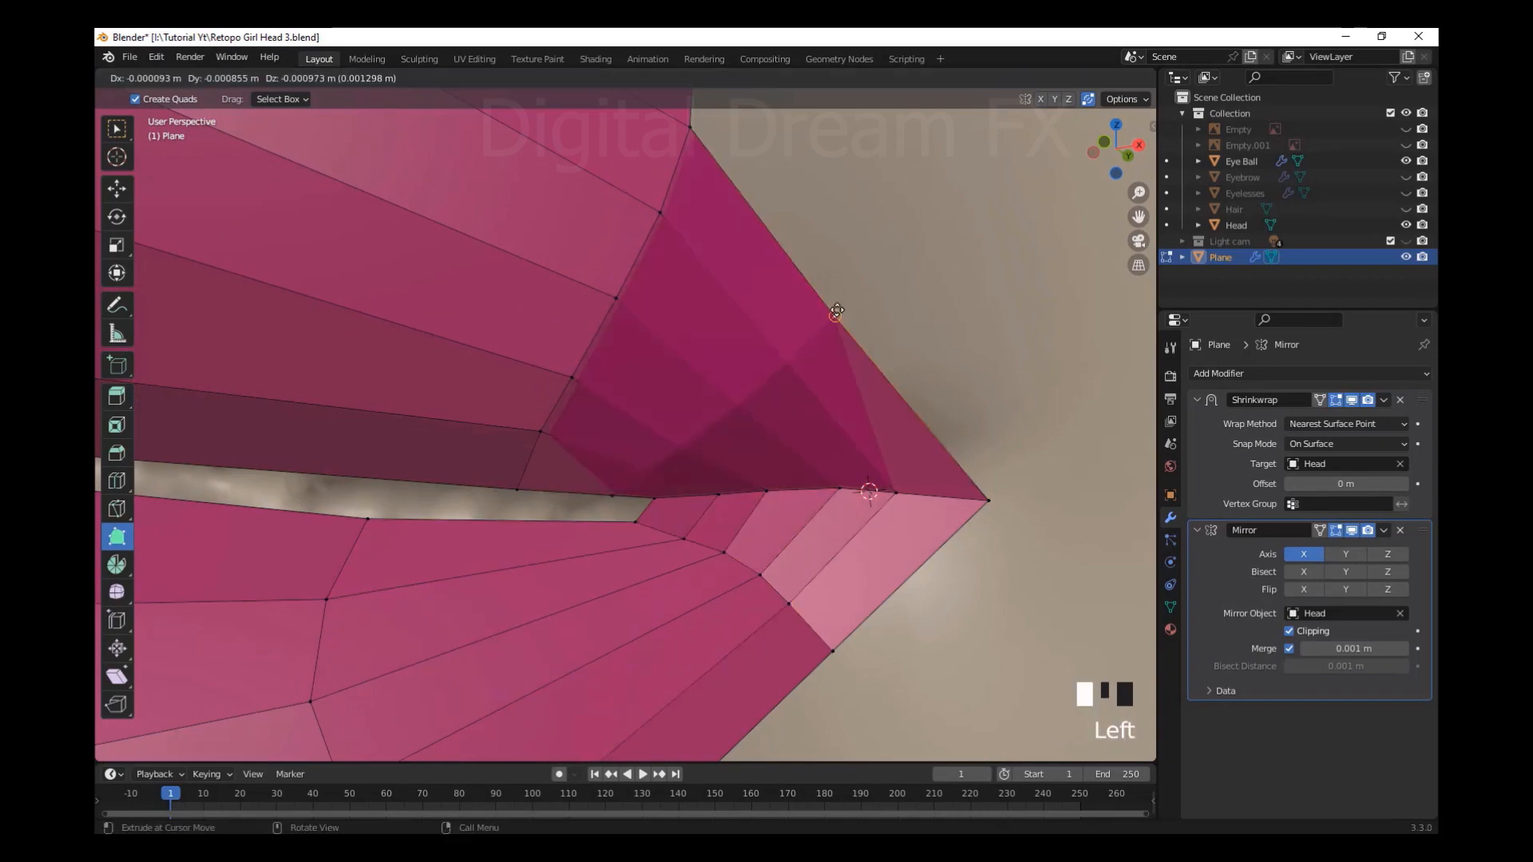
{"action": "left_click_drag", "start_coordinate": [777, 352], "coordinate": [790, 343]}
{"action": "middle_click_drag", "start_coordinate": [798, 415], "coordinate": [799, 263]}
{"action": "left_click_drag", "start_coordinate": [643, 276], "coordinate": [637, 267]}
Pull the upper lip's outer vertices near the mouth corner inward to even the rows, and save the file
{"action": "scroll", "coordinate": [812, 432], "scroll_direction": "down", "scroll_amount": 8}
{"action": "scroll", "coordinate": [812, 432], "scroll_direction": "up", "scroll_amount": 2}
{"action": "middle_click_drag", "start_coordinate": [812, 432], "coordinate": [886, 503], "text": "shift"}
{"action": "middle_click_drag", "start_coordinate": [887, 503], "coordinate": [870, 499]}
{"action": "scroll", "coordinate": [812, 432], "scroll_direction": "up", "scroll_amount": 2}
{"action": "left_click_drag", "start_coordinate": [733, 380], "coordinate": [671, 356]}
{"action": "left_click_drag", "start_coordinate": [725, 406], "coordinate": [657, 382]}
{"action": "left_click_drag", "start_coordinate": [712, 433], "coordinate": [646, 407]}
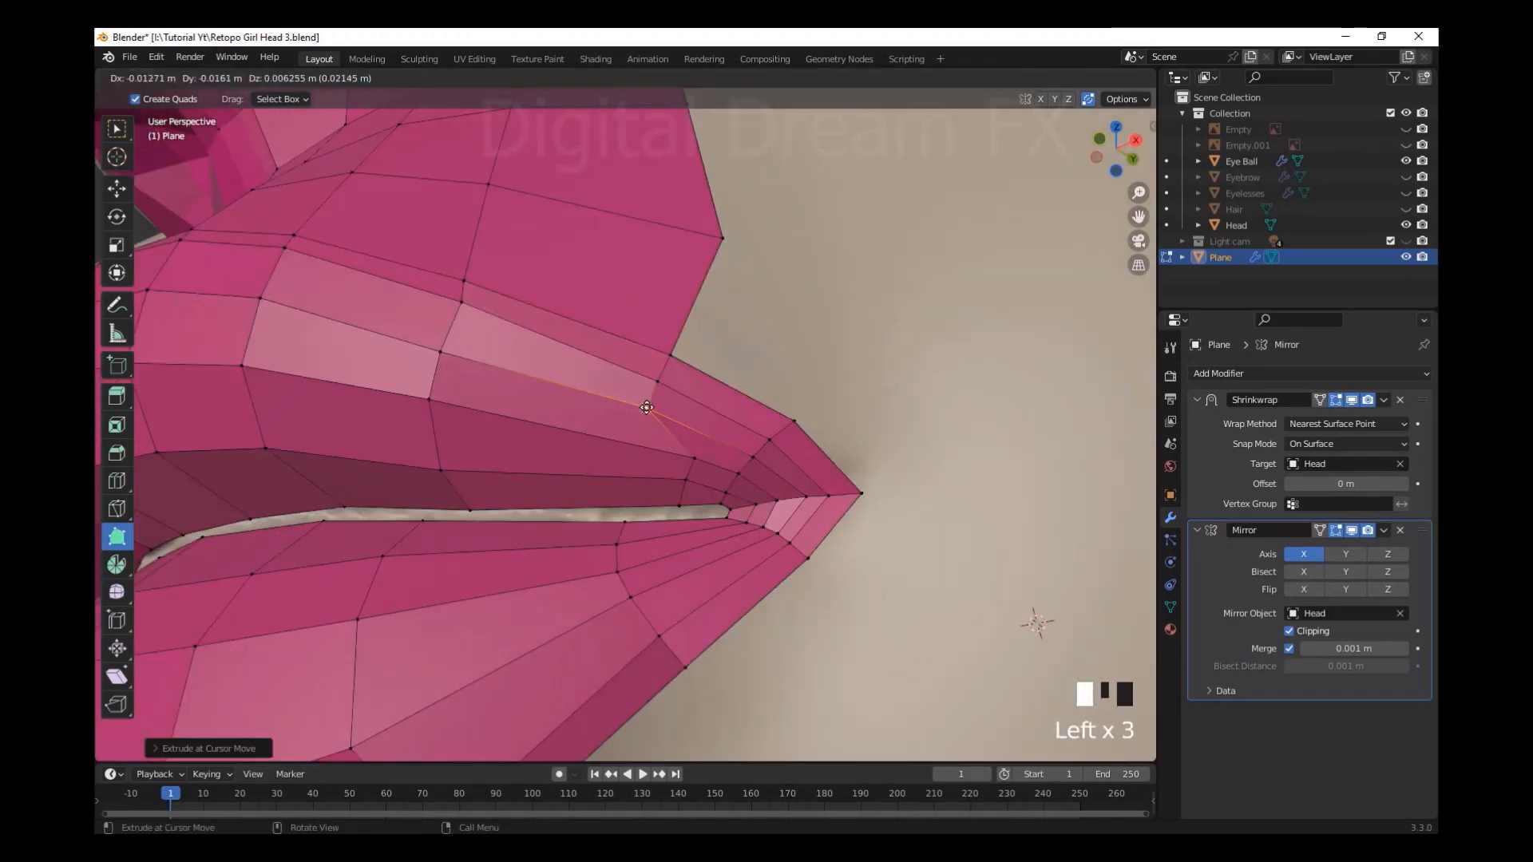
{"action": "left_click_drag", "start_coordinate": [630, 475], "coordinate": [629, 477]}
{"action": "key", "text": "ctrl+s"}
Add quads on the cheek beside the upper lip and adjust their vertices
{"action": "middle_click_drag", "start_coordinate": [629, 477], "coordinate": [710, 447]}
{"action": "left_click_drag", "start_coordinate": [609, 360], "coordinate": [609, 352]}
{"action": "middle_click_drag", "start_coordinate": [915, 407], "coordinate": [680, 267]}
{"action": "middle_click_drag", "start_coordinate": [671, 421], "coordinate": [711, 448]}
{"action": "left_click_drag", "start_coordinate": [734, 551], "coordinate": [718, 575], "text": "ctrl"}
{"action": "left_click", "coordinate": [695, 635], "text": "ctrl"}
{"action": "scroll", "coordinate": [719, 575], "scroll_direction": "up", "scroll_amount": 3}
{"action": "left_click_drag", "start_coordinate": [695, 487], "coordinate": [684, 479]}
Extend the cheek strip with quads from the side of the nose down to the mouth corner
{"action": "middle_click_drag", "start_coordinate": [753, 424], "coordinate": [719, 399]}
{"action": "left_click_drag", "start_coordinate": [587, 383], "coordinate": [691, 423]}
{"action": "scroll", "coordinate": [673, 329], "scroll_direction": "down", "scroll_amount": 4}
{"action": "left_click", "coordinate": [589, 275], "text": "shift"}
{"action": "middle_click_drag", "start_coordinate": [718, 447], "coordinate": [703, 384]}
{"action": "left_click", "coordinate": [661, 493], "text": "ctrl"}
{"action": "left_click_drag", "start_coordinate": [638, 531], "coordinate": [663, 573], "text": "ctrl"}
{"action": "scroll", "coordinate": [639, 543], "scroll_direction": "up", "scroll_amount": 4}
{"action": "scroll", "coordinate": [831, 232], "scroll_direction": "down", "scroll_amount": 3}
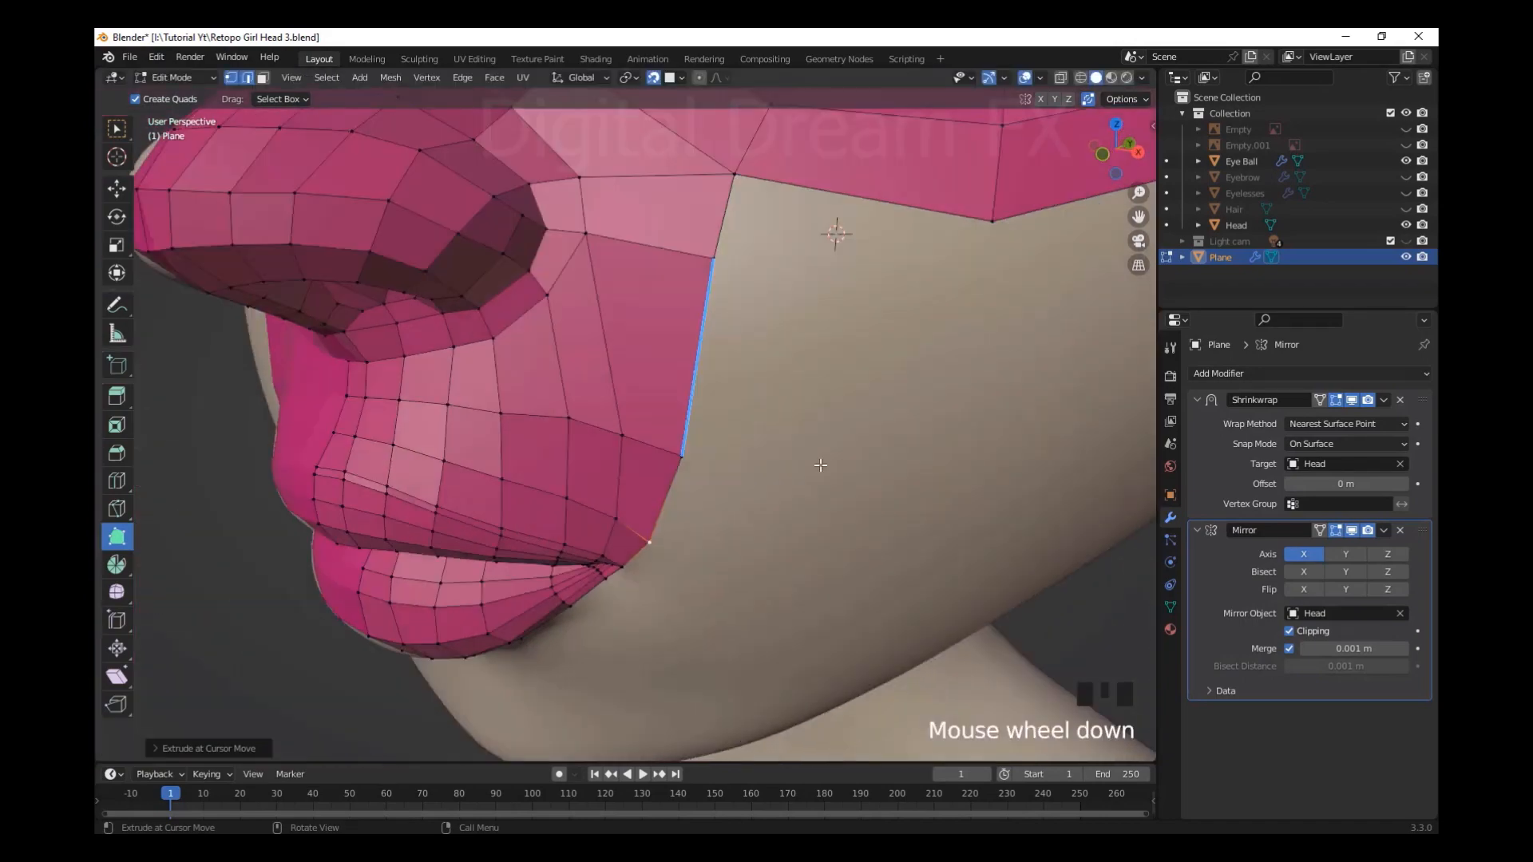
Refine the vertex positions around the upper lip and mouth corner
{"action": "middle_click_drag", "start_coordinate": [831, 232], "coordinate": [611, 336], "text": "shift"}
{"action": "left_click_drag", "start_coordinate": [577, 546], "coordinate": [578, 546]}
{"action": "middle_click_drag", "start_coordinate": [578, 546], "coordinate": [503, 606]}
{"action": "scroll", "coordinate": [559, 415], "scroll_direction": "down", "scroll_amount": 2}
{"action": "scroll", "coordinate": [591, 320], "scroll_direction": "up", "scroll_amount": 2}
{"action": "left_click_drag", "start_coordinate": [599, 308], "coordinate": [594, 304]}
{"action": "middle_click_drag", "start_coordinate": [594, 304], "coordinate": [595, 375]}
{"action": "left_click_drag", "start_coordinate": [539, 260], "coordinate": [524, 255]}
{"action": "middle_click_drag", "start_coordinate": [524, 255], "coordinate": [607, 303]}
{"action": "scroll", "coordinate": [607, 304], "scroll_direction": "down", "scroll_amount": 3}
{"action": "left_click_drag", "start_coordinate": [719, 342], "coordinate": [726, 339]}
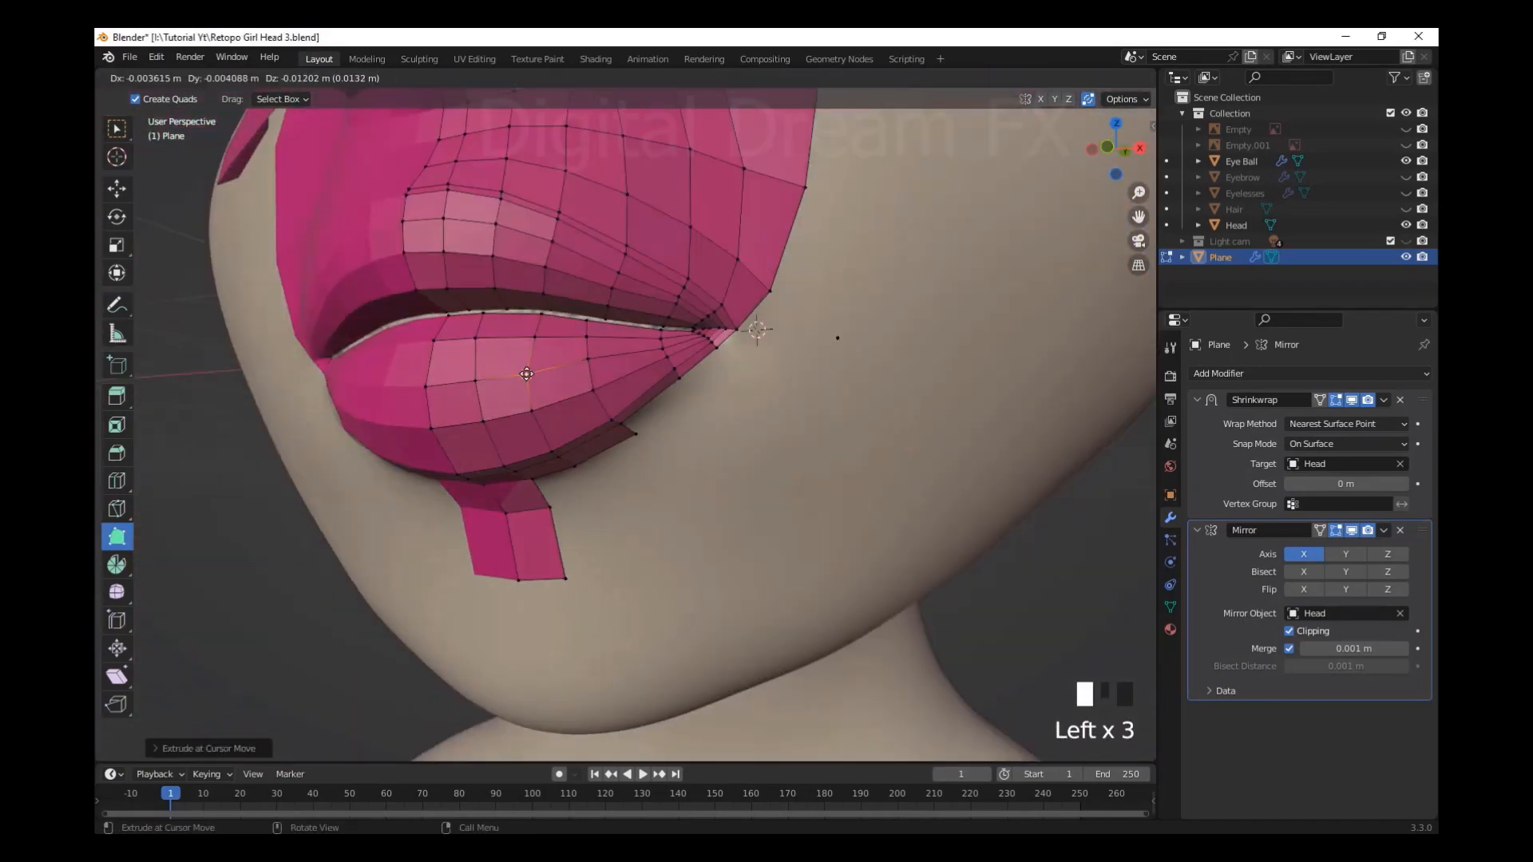
Extend the row of quads beneath the lower lip outward along the chin
{"action": "scroll", "coordinate": [719, 343], "scroll_direction": "up", "scroll_amount": 4}
{"action": "middle_click_drag", "start_coordinate": [719, 343], "coordinate": [575, 375], "text": "shift"}
{"action": "scroll", "coordinate": [575, 376], "scroll_direction": "up", "scroll_amount": 2}
{"action": "left_click", "coordinate": [554, 438]}
{"action": "left_click_drag", "start_coordinate": [798, 323], "coordinate": [799, 323], "text": "ctrl"}
{"action": "left_click_drag", "start_coordinate": [786, 307], "coordinate": [886, 251]}
{"action": "scroll", "coordinate": [870, 319], "scroll_direction": "down", "scroll_amount": 1}
{"action": "middle_click_drag", "start_coordinate": [830, 463], "coordinate": [862, 499]}
{"action": "left_click_drag", "start_coordinate": [663, 479], "coordinate": [831, 471], "text": "ctrl"}
{"action": "left_click_drag", "start_coordinate": [816, 490], "coordinate": [916, 475]}
{"action": "middle_click_drag", "start_coordinate": [926, 435], "coordinate": [958, 420], "text": "shift"}
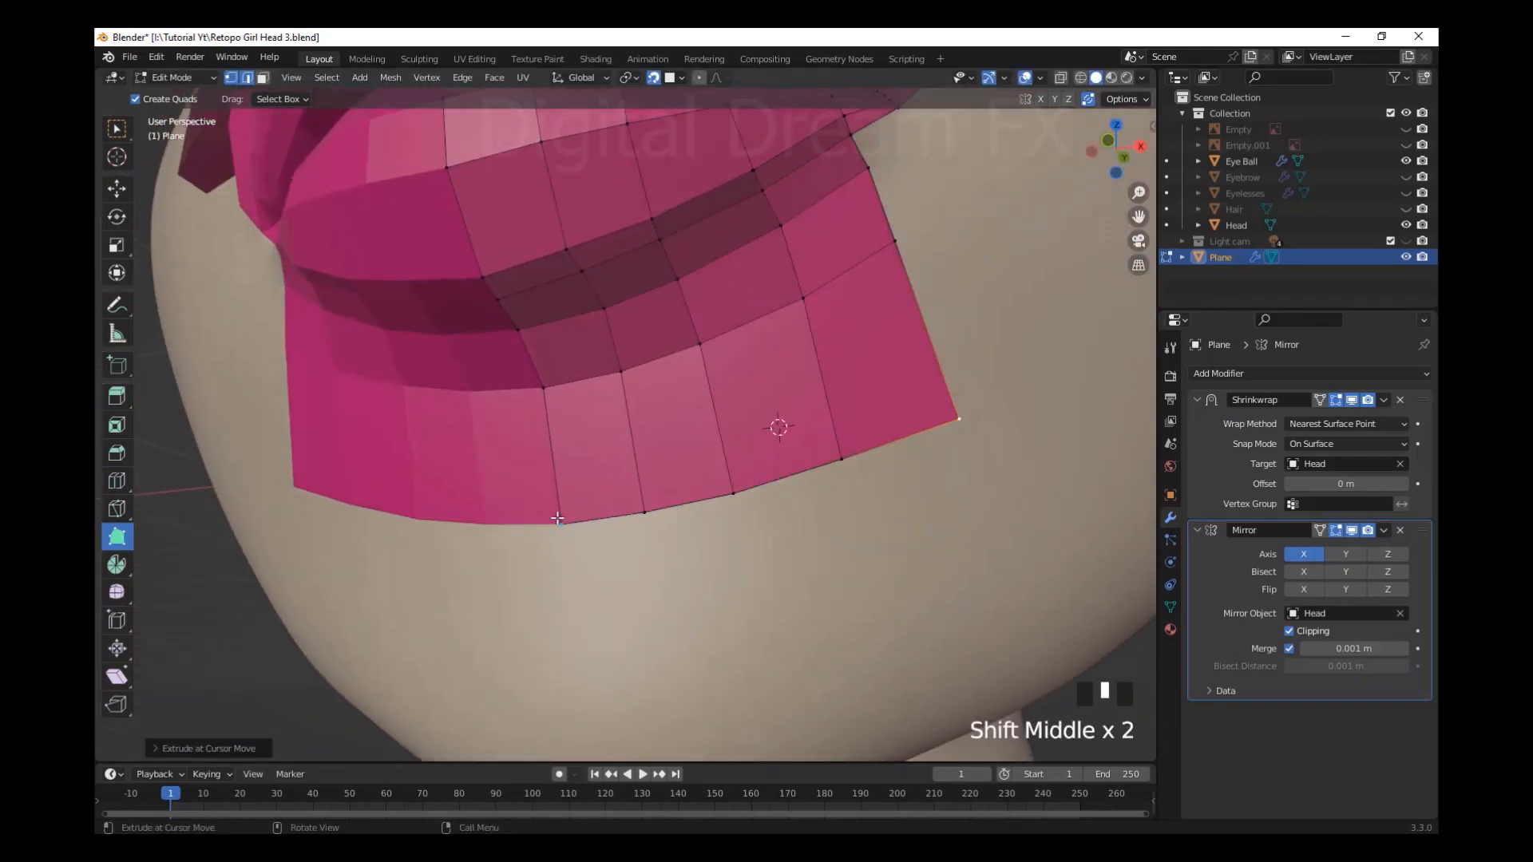
Raise the bottom border vertices of the chin row closer to the lower lip
{"action": "left_click_drag", "start_coordinate": [554, 517], "coordinate": [561, 479]}
{"action": "left_click_drag", "start_coordinate": [821, 458], "coordinate": [818, 411]}
{"action": "left_click_drag", "start_coordinate": [959, 421], "coordinate": [934, 352]}
Add faces around the outside of the mouth corner and adjust their outer vertices
{"action": "middle_click_drag", "start_coordinate": [934, 352], "coordinate": [798, 447]}
{"action": "middle_click_drag", "start_coordinate": [798, 447], "coordinate": [777, 572], "text": "shift"}
{"action": "left_click_drag", "start_coordinate": [679, 507], "coordinate": [703, 479], "text": "ctrl"}
{"action": "left_click_drag", "start_coordinate": [702, 479], "coordinate": [748, 442], "text": "ctrl"}
{"action": "scroll", "coordinate": [682, 345], "scroll_direction": "up", "scroll_amount": 2}
{"action": "left_click_drag", "start_coordinate": [778, 361], "coordinate": [774, 390]}
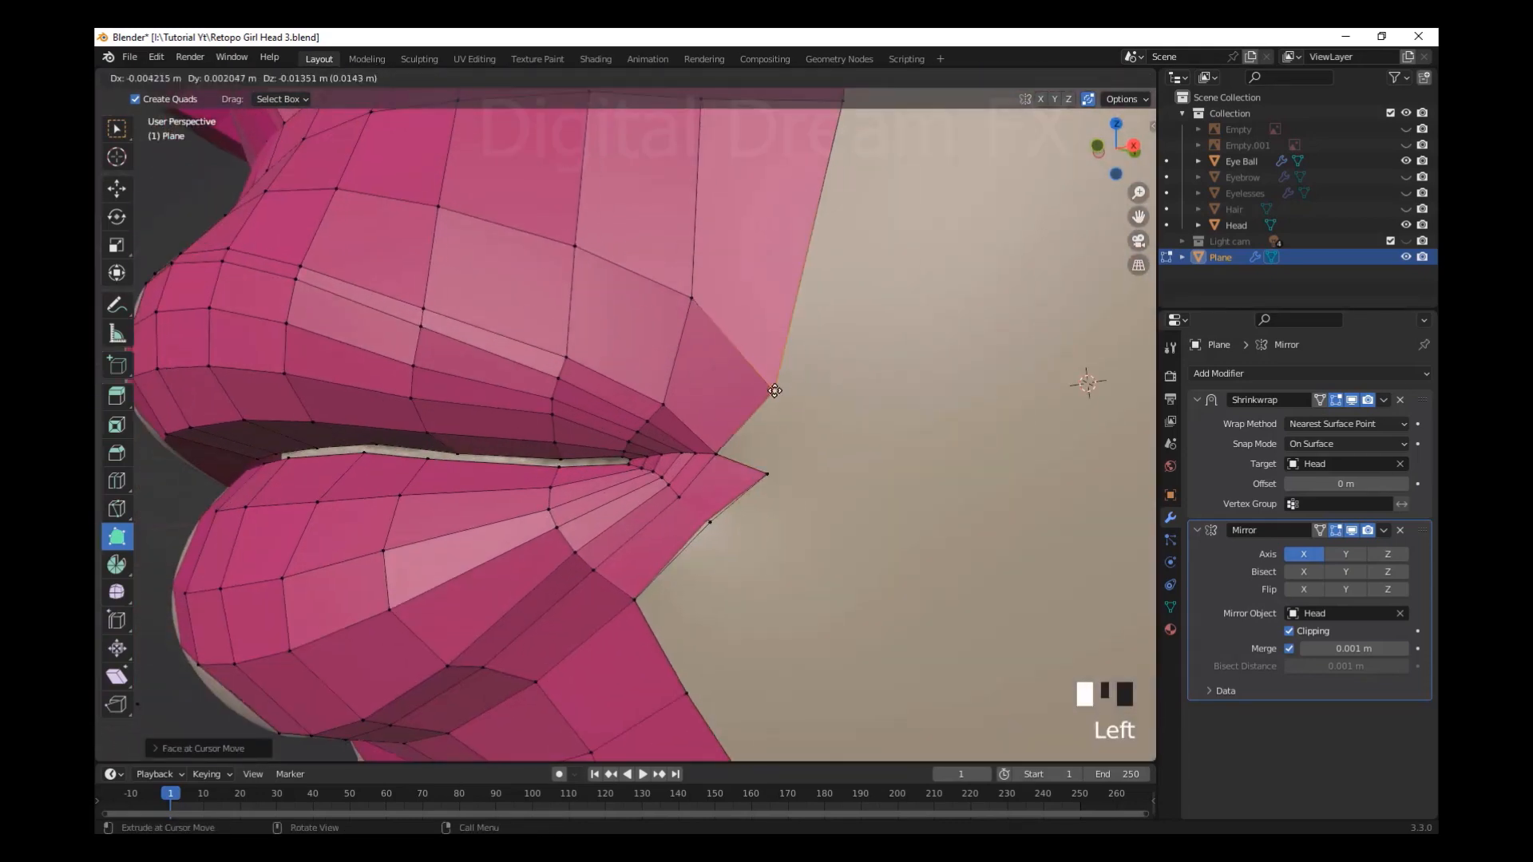
{"action": "left_click_drag", "start_coordinate": [701, 528], "coordinate": [706, 525]}
Add a quad below the mouth corner and reposition its outer vertex on the cheek
{"action": "scroll", "coordinate": [707, 524], "scroll_direction": "down", "scroll_amount": 3}
{"action": "left_click", "coordinate": [779, 421], "text": "ctrl"}
{"action": "scroll", "coordinate": [778, 431], "scroll_direction": "up", "scroll_amount": 3}
{"action": "left_click_drag", "start_coordinate": [798, 519], "coordinate": [882, 591]}
{"action": "middle_click_drag", "start_coordinate": [882, 591], "coordinate": [886, 547]}
{"action": "left_click_drag", "start_coordinate": [887, 547], "coordinate": [871, 520]}
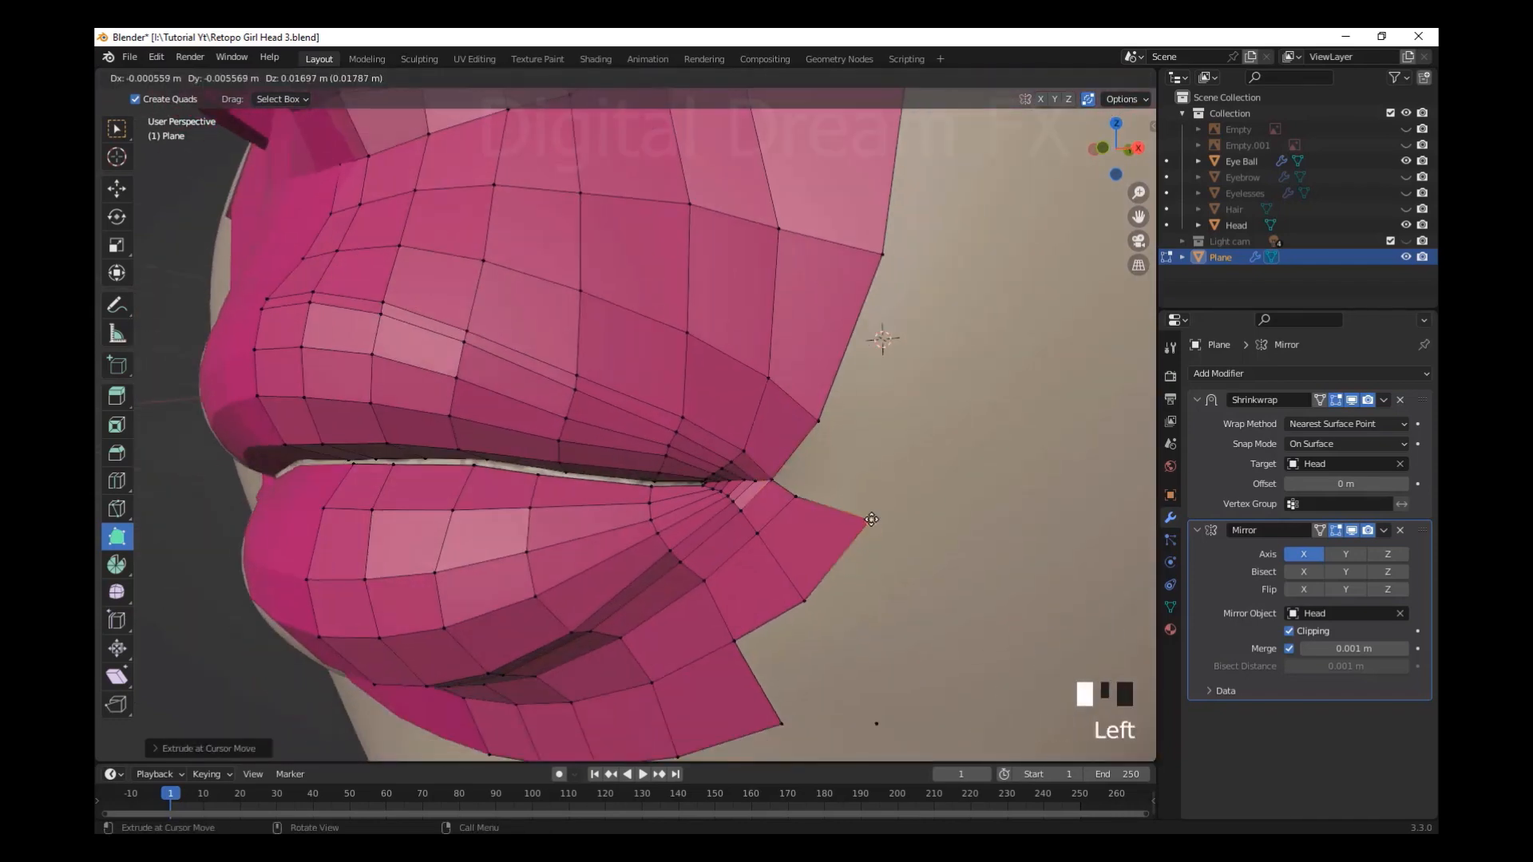
Cut a centred edge loop through the faces above the upper lip and even out its vertices
{"action": "key", "text": "ctrl+r"}
{"action": "left_click", "coordinate": [753, 437]}
{"action": "right_click", "coordinate": [754, 438]}
{"action": "left_click_drag", "start_coordinate": [324, 272], "coordinate": [328, 273]}
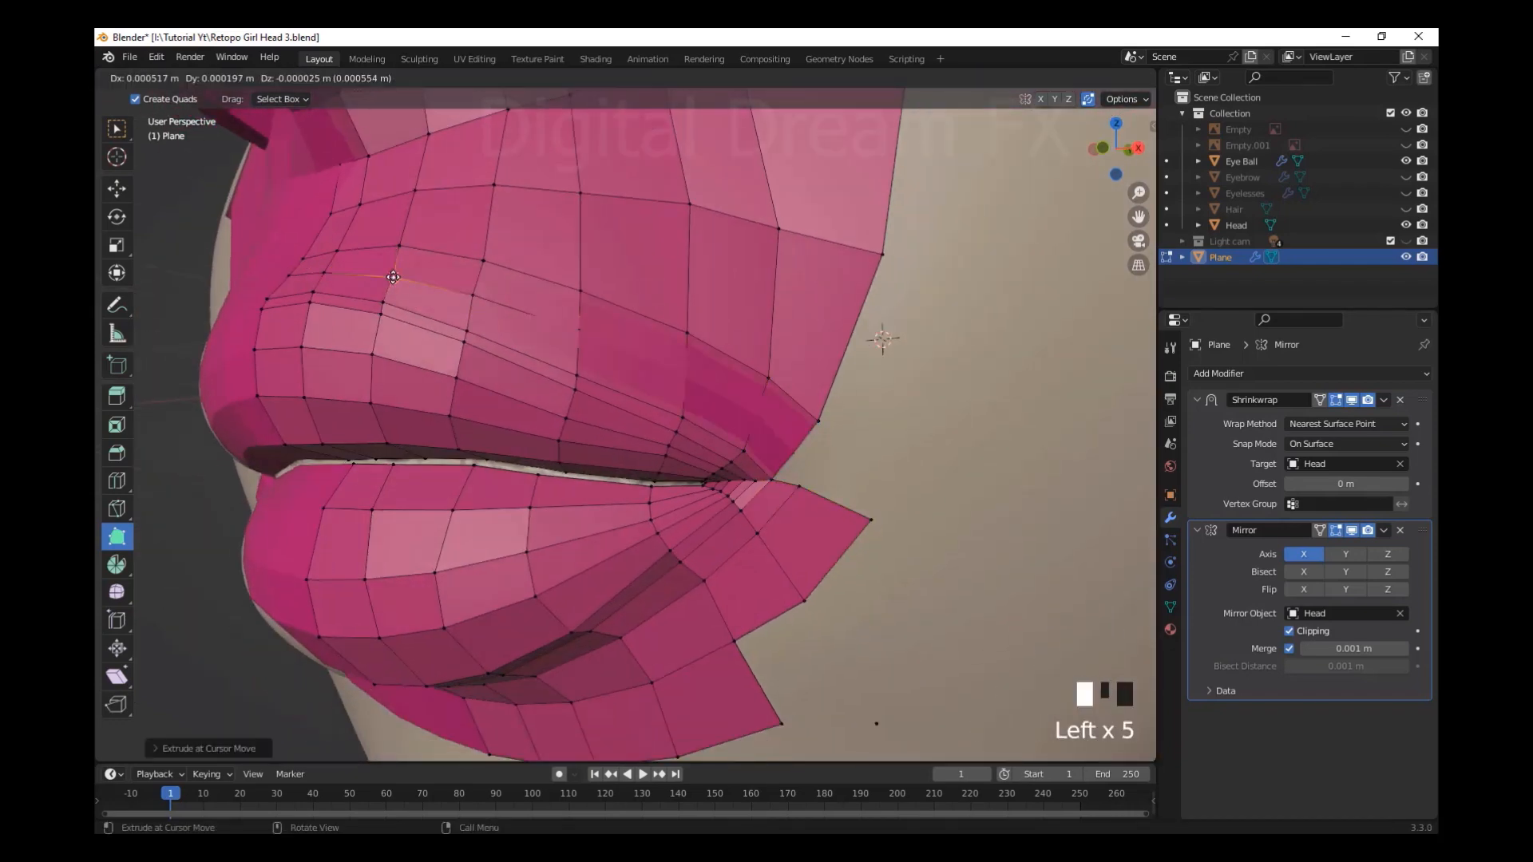
{"action": "left_click_drag", "start_coordinate": [797, 456], "coordinate": [797, 456]}
Move the outer vertex below the mouth corner upward to smooth the patch's border
{"action": "scroll", "coordinate": [799, 459], "scroll_direction": "up", "scroll_amount": 3}
{"action": "middle_click_drag", "start_coordinate": [776, 300], "coordinate": [719, 359]}
{"action": "scroll", "coordinate": [719, 359], "scroll_direction": "down", "scroll_amount": 3}
{"action": "left_click_drag", "start_coordinate": [648, 575], "coordinate": [683, 511]}
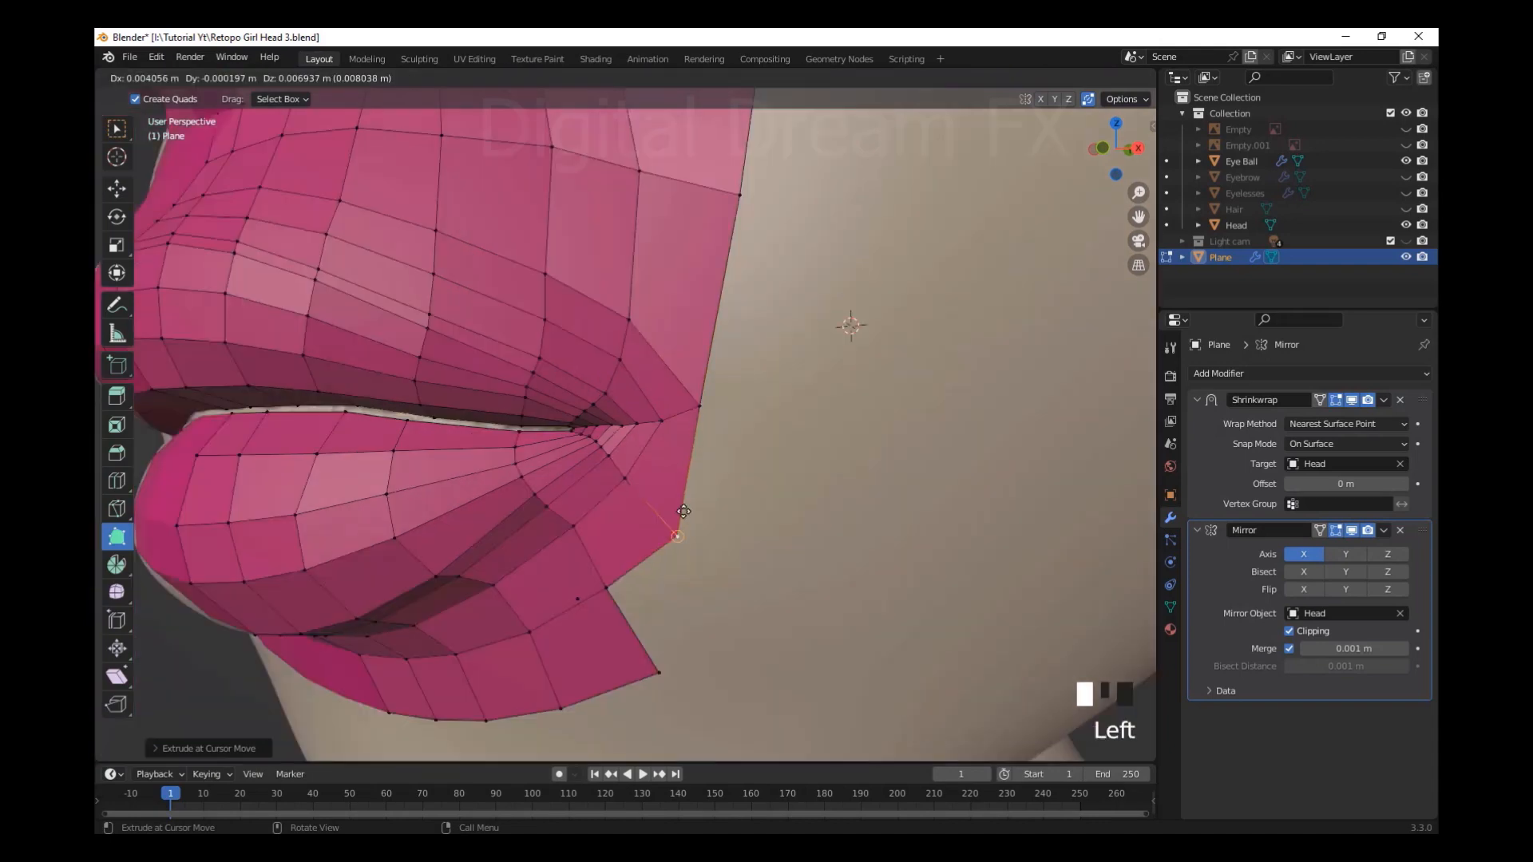
Even out the vertices between the nose, upper lip and cheek border
{"action": "middle_click_drag", "start_coordinate": [731, 201], "coordinate": [755, 553]}
{"action": "middle_click_drag", "start_coordinate": [526, 408], "coordinate": [639, 375]}
{"action": "scroll", "coordinate": [639, 376], "scroll_direction": "up", "scroll_amount": 3}
{"action": "left_click_drag", "start_coordinate": [695, 359], "coordinate": [702, 363]}
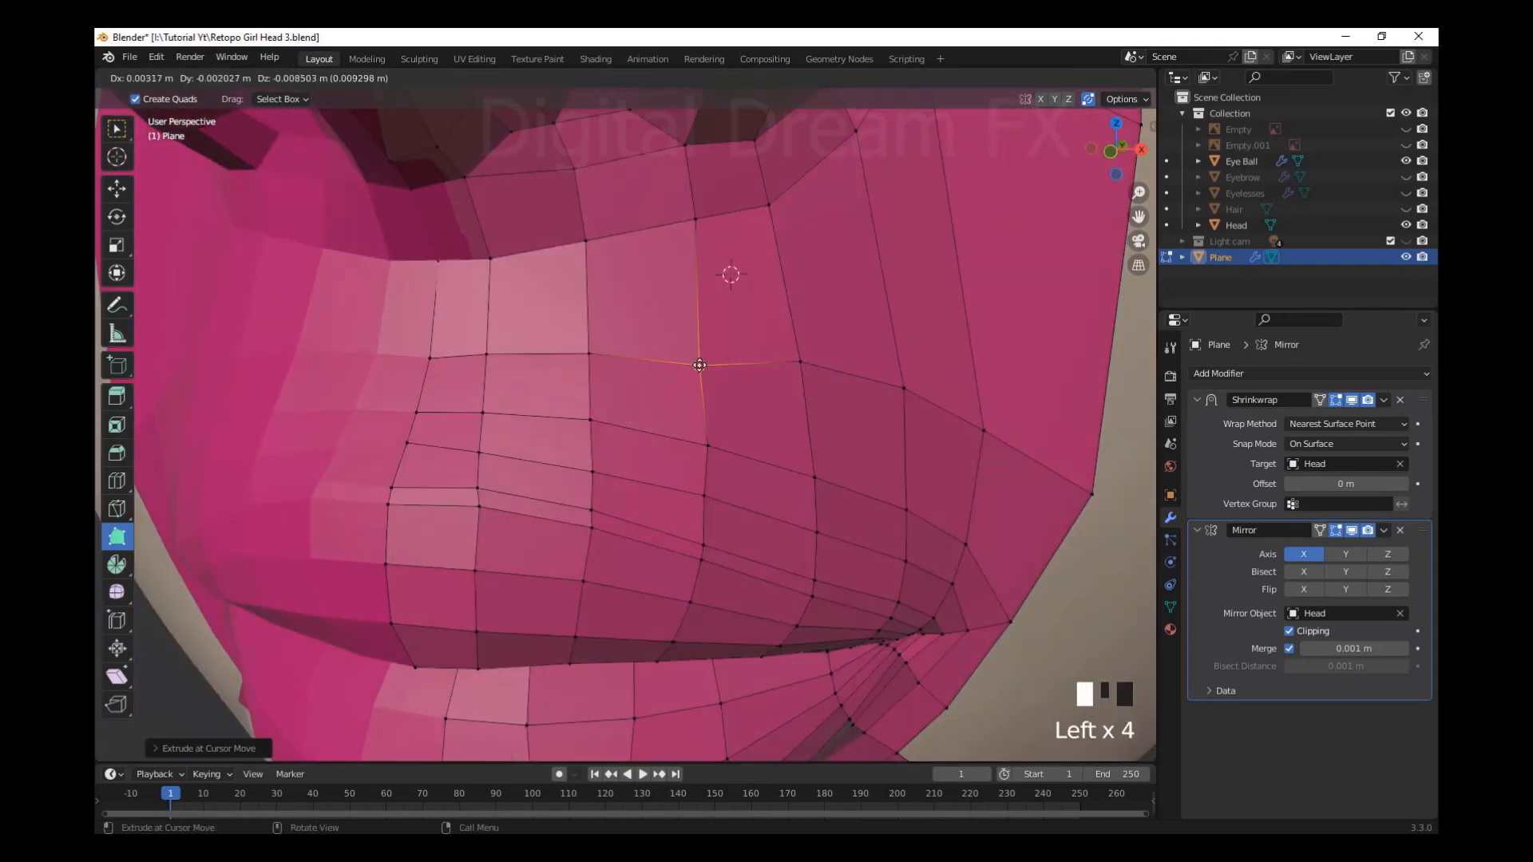
{"action": "scroll", "coordinate": [702, 363], "scroll_direction": "down", "scroll_amount": 3}
{"action": "middle_click_drag", "start_coordinate": [702, 362], "coordinate": [965, 503]}
{"action": "scroll", "coordinate": [818, 373], "scroll_direction": "up", "scroll_amount": 2}
{"action": "left_click_drag", "start_coordinate": [910, 398], "coordinate": [906, 409]}
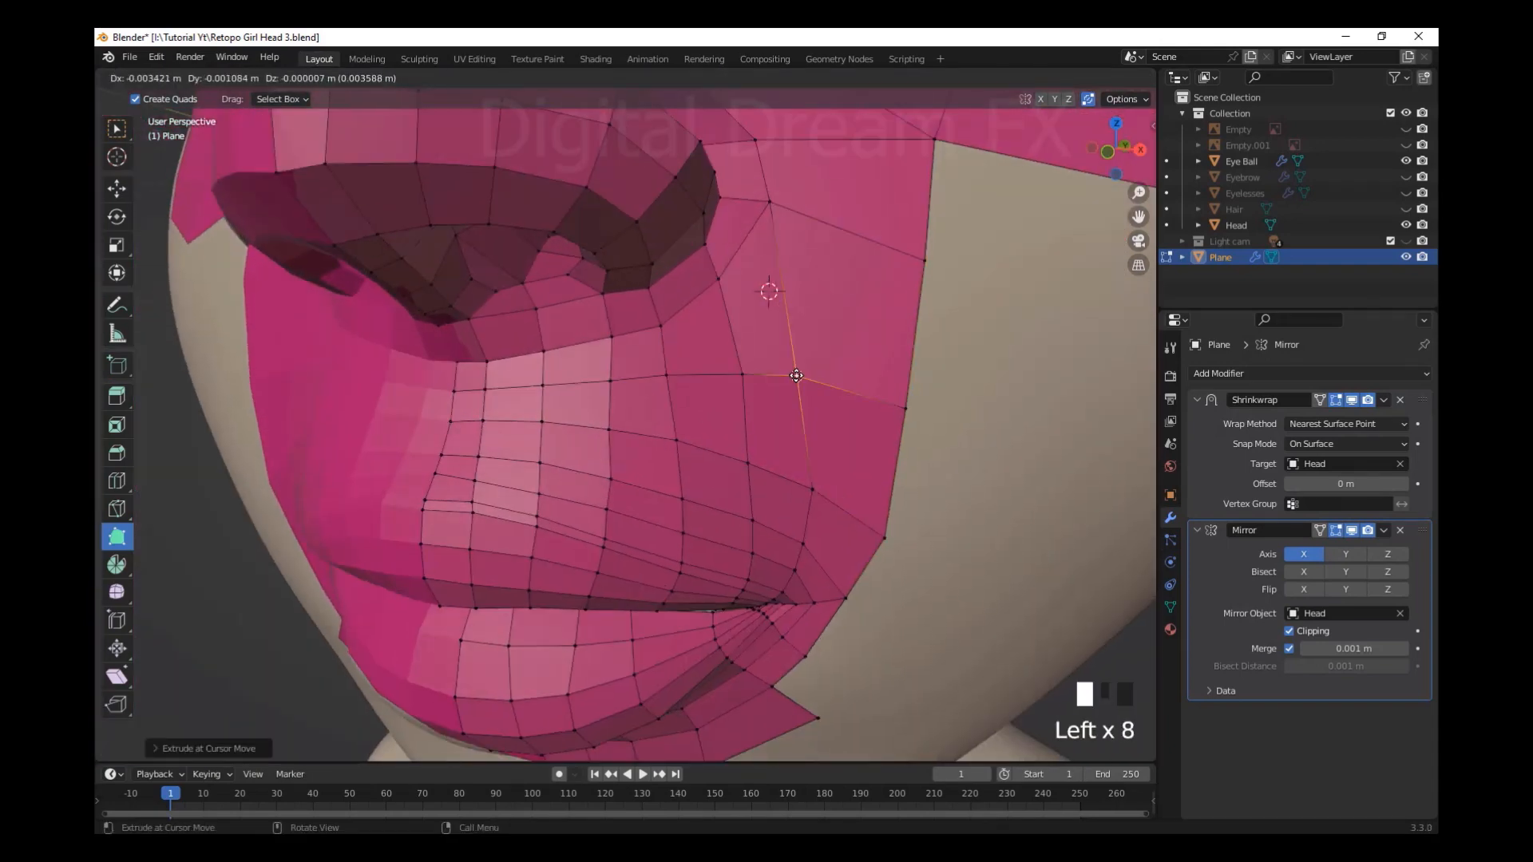
{"action": "left_click", "coordinate": [668, 374]}
Add quads on the cheek below the eye ring, beside the nose patch
{"action": "middle_click_drag", "start_coordinate": [718, 383], "coordinate": [866, 431], "text": "shift"}
{"action": "scroll", "coordinate": [811, 432], "scroll_direction": "down", "scroll_amount": 3}
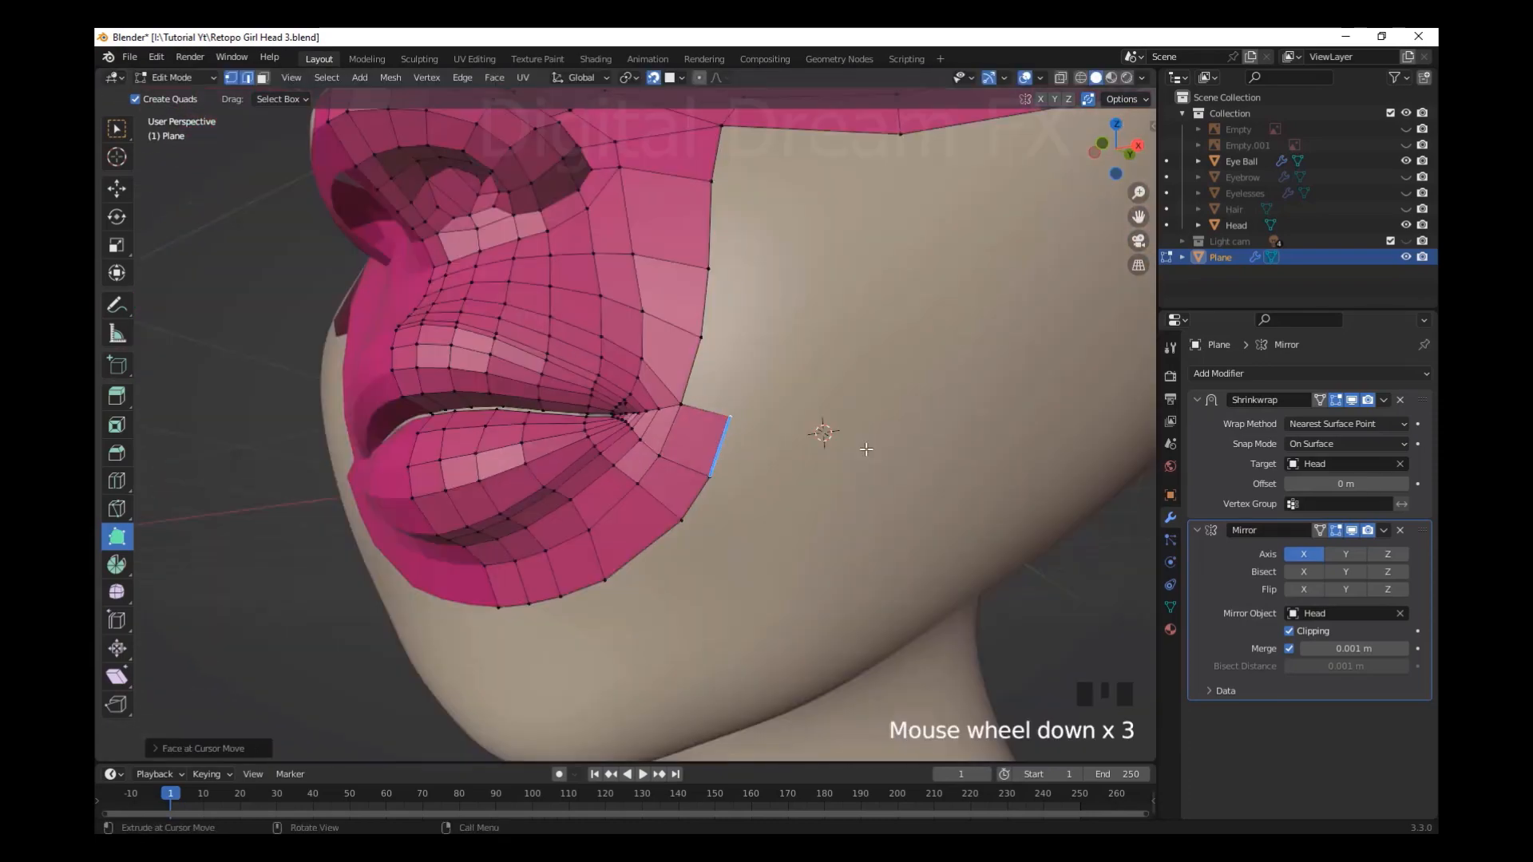
{"action": "left_click", "coordinate": [700, 449]}
{"action": "scroll", "coordinate": [700, 449], "scroll_direction": "up", "scroll_amount": 4}
{"action": "scroll", "coordinate": [719, 472], "scroll_direction": "down", "scroll_amount": 4}
{"action": "middle_click_drag", "start_coordinate": [719, 472], "coordinate": [691, 487]}
{"action": "left_click", "coordinate": [731, 494], "text": "ctrl"}
{"action": "left_click", "coordinate": [719, 580], "text": "ctrl"}
{"action": "left_click", "coordinate": [843, 471], "text": "ctrl"}
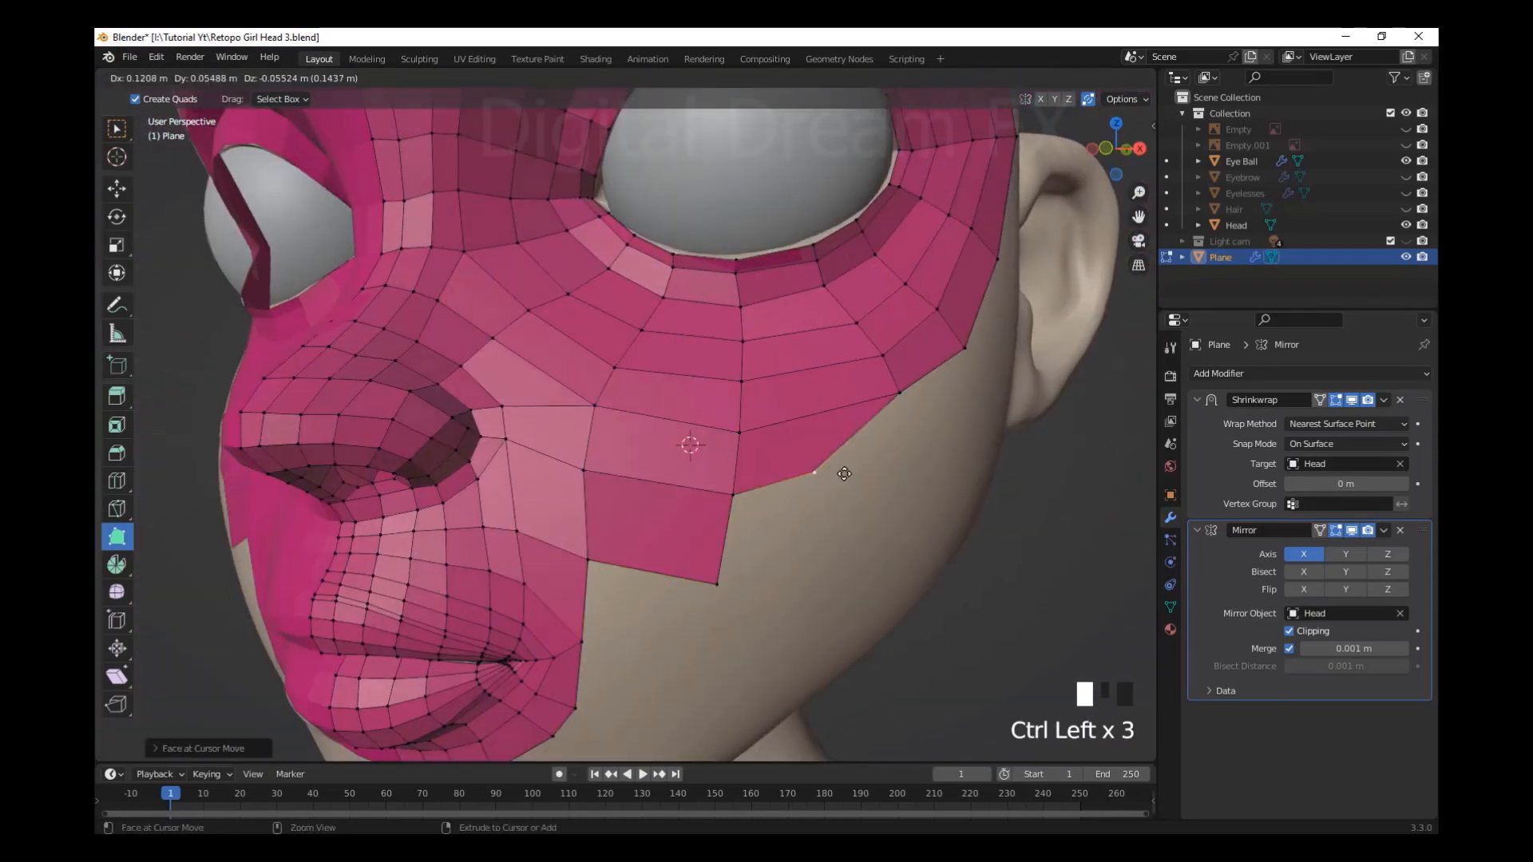
Reshape the new cheek quads and extrude the eye ring's outer edge toward the ear
{"action": "scroll", "coordinate": [638, 400], "scroll_direction": "down", "scroll_amount": 3}
{"action": "left_click_drag", "start_coordinate": [706, 440], "coordinate": [700, 490]}
{"action": "middle_click_drag", "start_coordinate": [787, 434], "coordinate": [694, 447]}
{"action": "scroll", "coordinate": [695, 447], "scroll_direction": "up", "scroll_amount": 2}
{"action": "middle_click_drag", "start_coordinate": [694, 559], "coordinate": [612, 449], "text": "shift"}
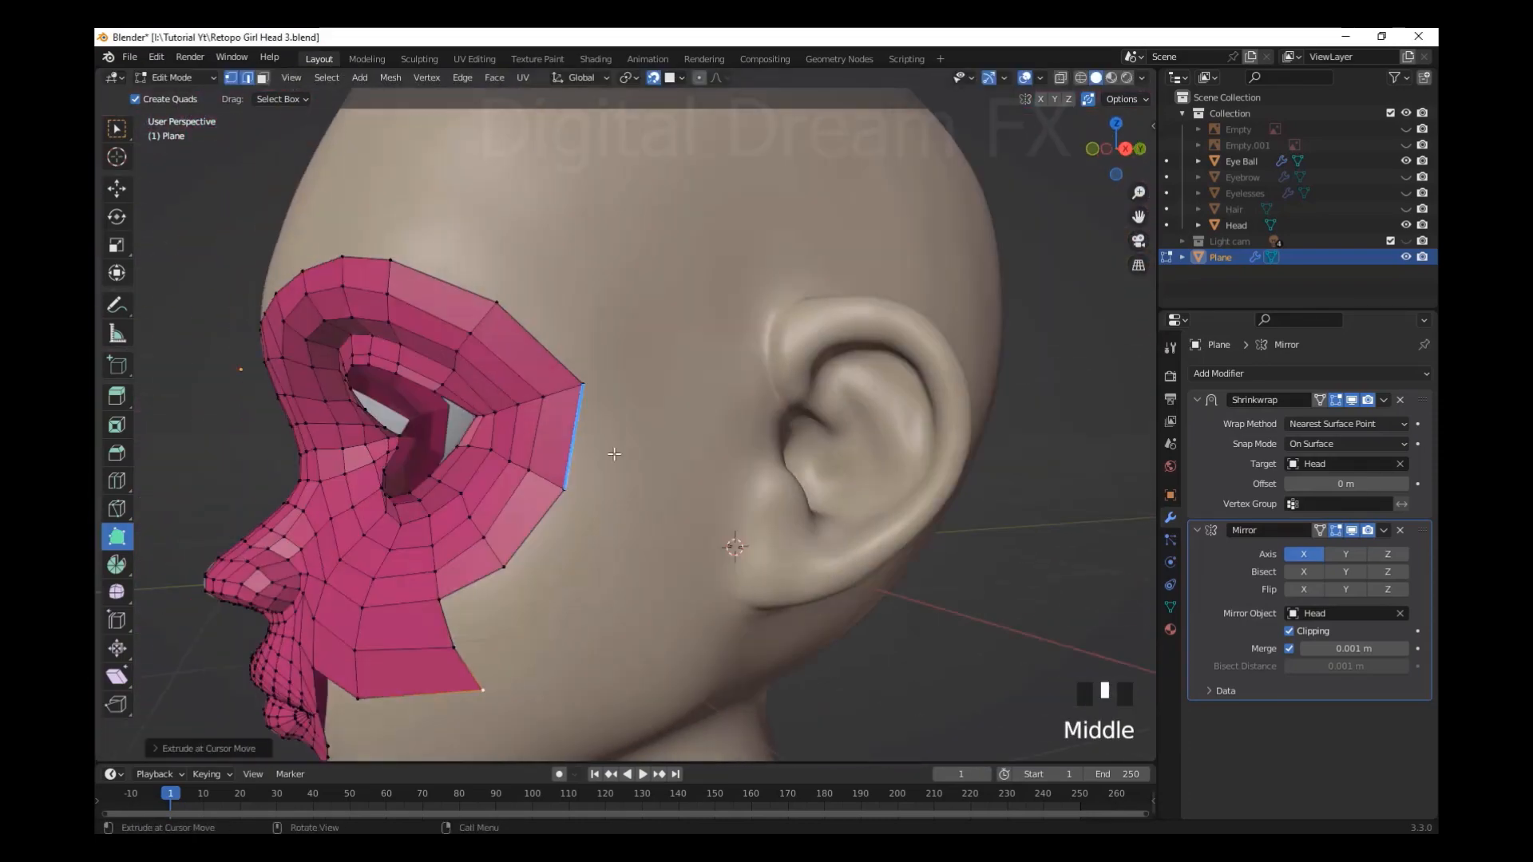
{"action": "left_click_drag", "start_coordinate": [579, 439], "coordinate": [663, 447]}
Cut an edge loop across the rings at the outer eye corner and slide it into place
{"action": "middle_click_drag", "start_coordinate": [663, 447], "coordinate": [722, 563]}
{"action": "scroll", "coordinate": [559, 527], "scroll_direction": "up", "scroll_amount": 3}
{"action": "middle_click_drag", "start_coordinate": [319, 543], "coordinate": [436, 495], "text": "shift"}
{"action": "scroll", "coordinate": [564, 465], "scroll_direction": "up", "scroll_amount": 3}
{"action": "key", "text": "ctrl+r"}
{"action": "left_click", "coordinate": [767, 384]}
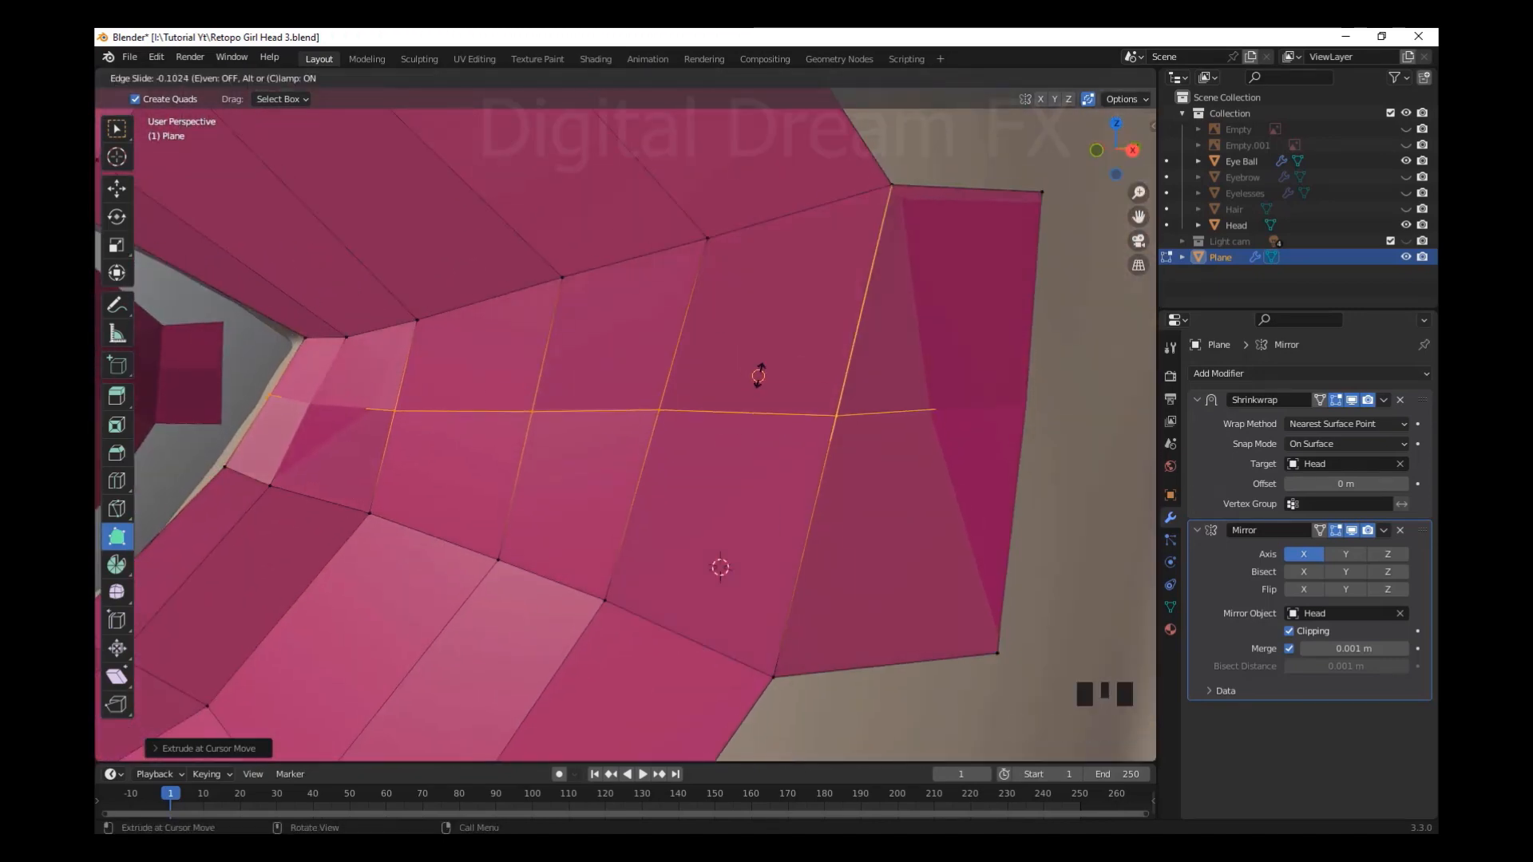
{"action": "left_click", "coordinate": [759, 376]}
Adjust the vertices around the outer eye corner to follow the new edge loop
{"action": "scroll", "coordinate": [719, 431], "scroll_direction": "down", "scroll_amount": 4}
{"action": "left_click_drag", "start_coordinate": [695, 479], "coordinate": [681, 493]}
{"action": "scroll", "coordinate": [681, 492], "scroll_direction": "up", "scroll_amount": 4}
{"action": "left_click_drag", "start_coordinate": [935, 393], "coordinate": [906, 399]}
{"action": "scroll", "coordinate": [907, 399], "scroll_direction": "down", "scroll_amount": 4}
{"action": "middle_click_drag", "start_coordinate": [906, 399], "coordinate": [739, 472], "text": "shift"}
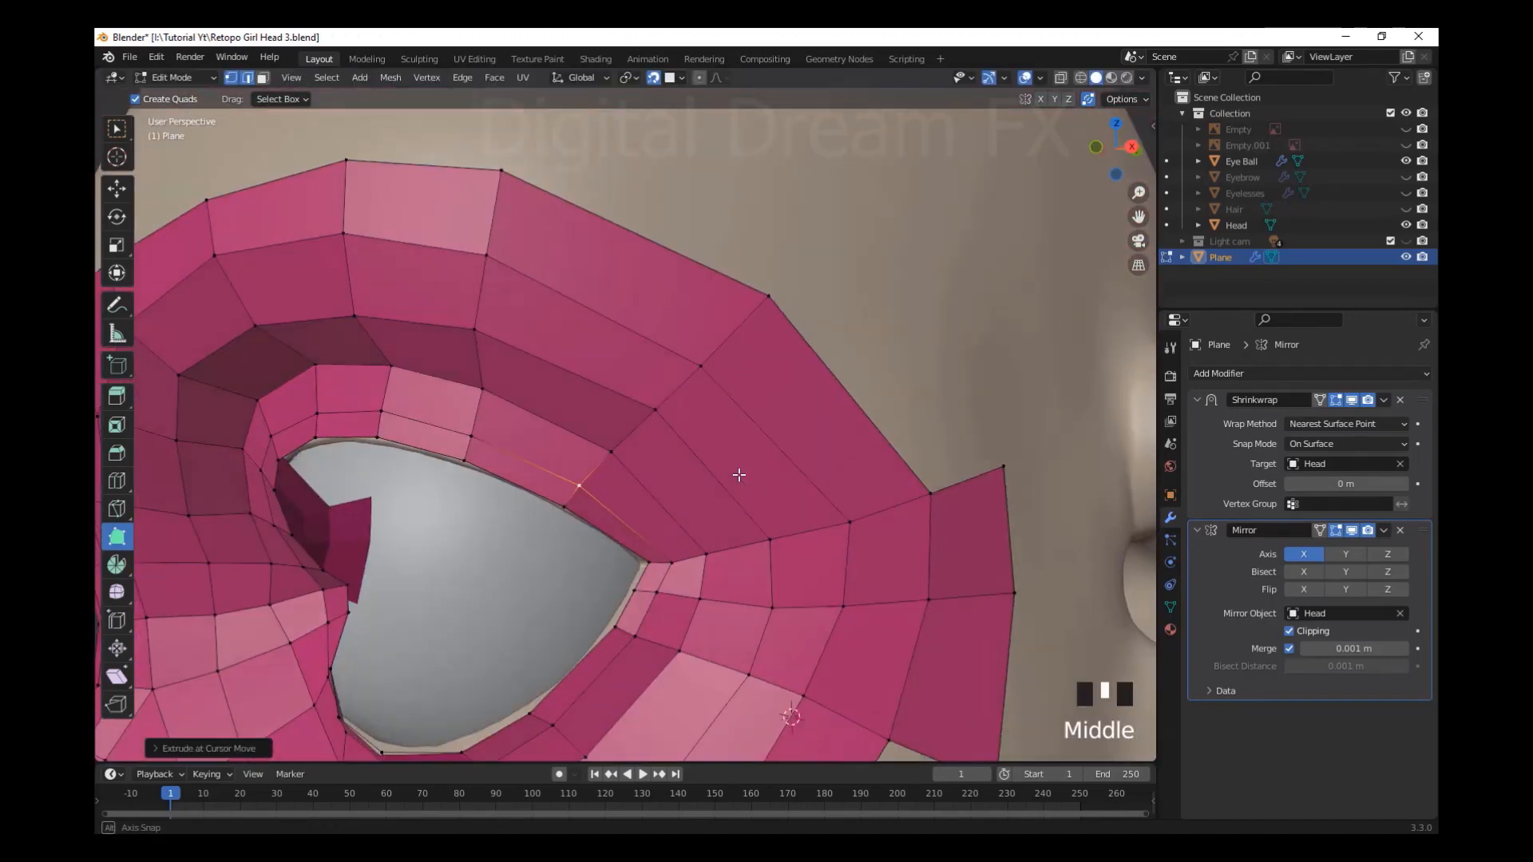
Cut an edge loop across the upper outer part of the eye ring and reposition the surrounding vertices
{"action": "scroll", "coordinate": [739, 472], "scroll_direction": "up", "scroll_amount": 2}
{"action": "key", "text": "ctrl+r"}
{"action": "left_click", "coordinate": [759, 451]}
{"action": "left_click", "coordinate": [770, 439]}
{"action": "left_click_drag", "start_coordinate": [882, 368], "coordinate": [890, 348]}
{"action": "left_click_drag", "start_coordinate": [588, 543], "coordinate": [583, 538]}
{"action": "middle_click_drag", "start_coordinate": [583, 539], "coordinate": [622, 575]}
{"action": "left_click_drag", "start_coordinate": [683, 431], "coordinate": [698, 421]}
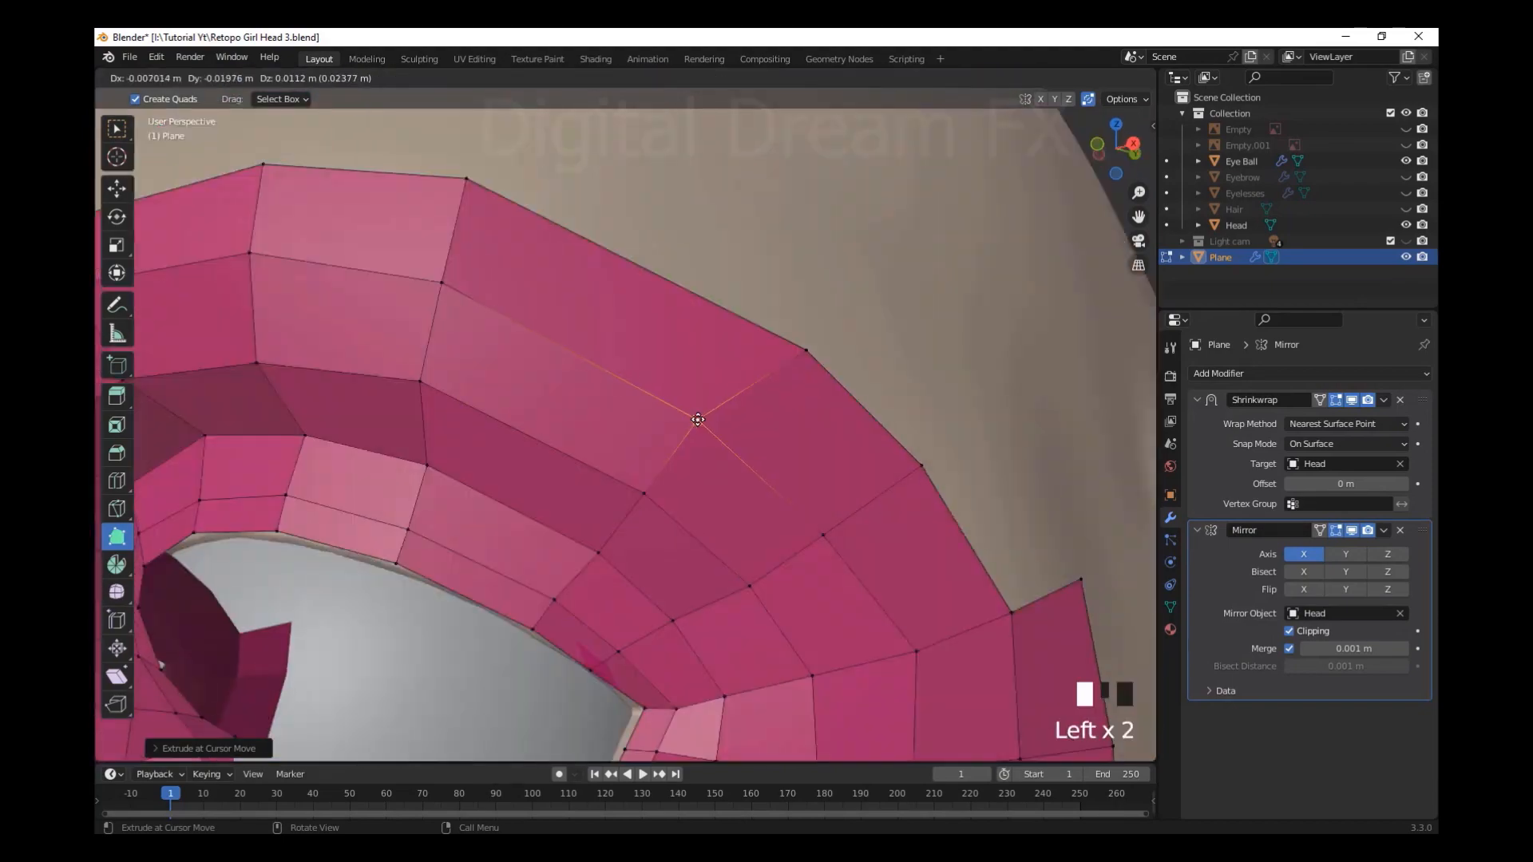
Extrude a strip of quads from the outer eye corner to the front of the ear and add a quad beneath its start
{"action": "scroll", "coordinate": [698, 421], "scroll_direction": "down", "scroll_amount": 6}
{"action": "middle_click_drag", "start_coordinate": [698, 420], "coordinate": [574, 435]}
{"action": "scroll", "coordinate": [673, 559], "scroll_direction": "up", "scroll_amount": 2}
{"action": "left_click_drag", "start_coordinate": [662, 453], "coordinate": [759, 416]}
{"action": "left_click_drag", "start_coordinate": [780, 537], "coordinate": [909, 557]}
{"action": "left_click_drag", "start_coordinate": [962, 463], "coordinate": [960, 462]}
{"action": "middle_click_drag", "start_coordinate": [961, 462], "coordinate": [950, 462]}
{"action": "middle_click_drag", "start_coordinate": [950, 461], "coordinate": [786, 349], "text": "shift"}
{"action": "left_click_drag", "start_coordinate": [577, 584], "coordinate": [586, 560]}
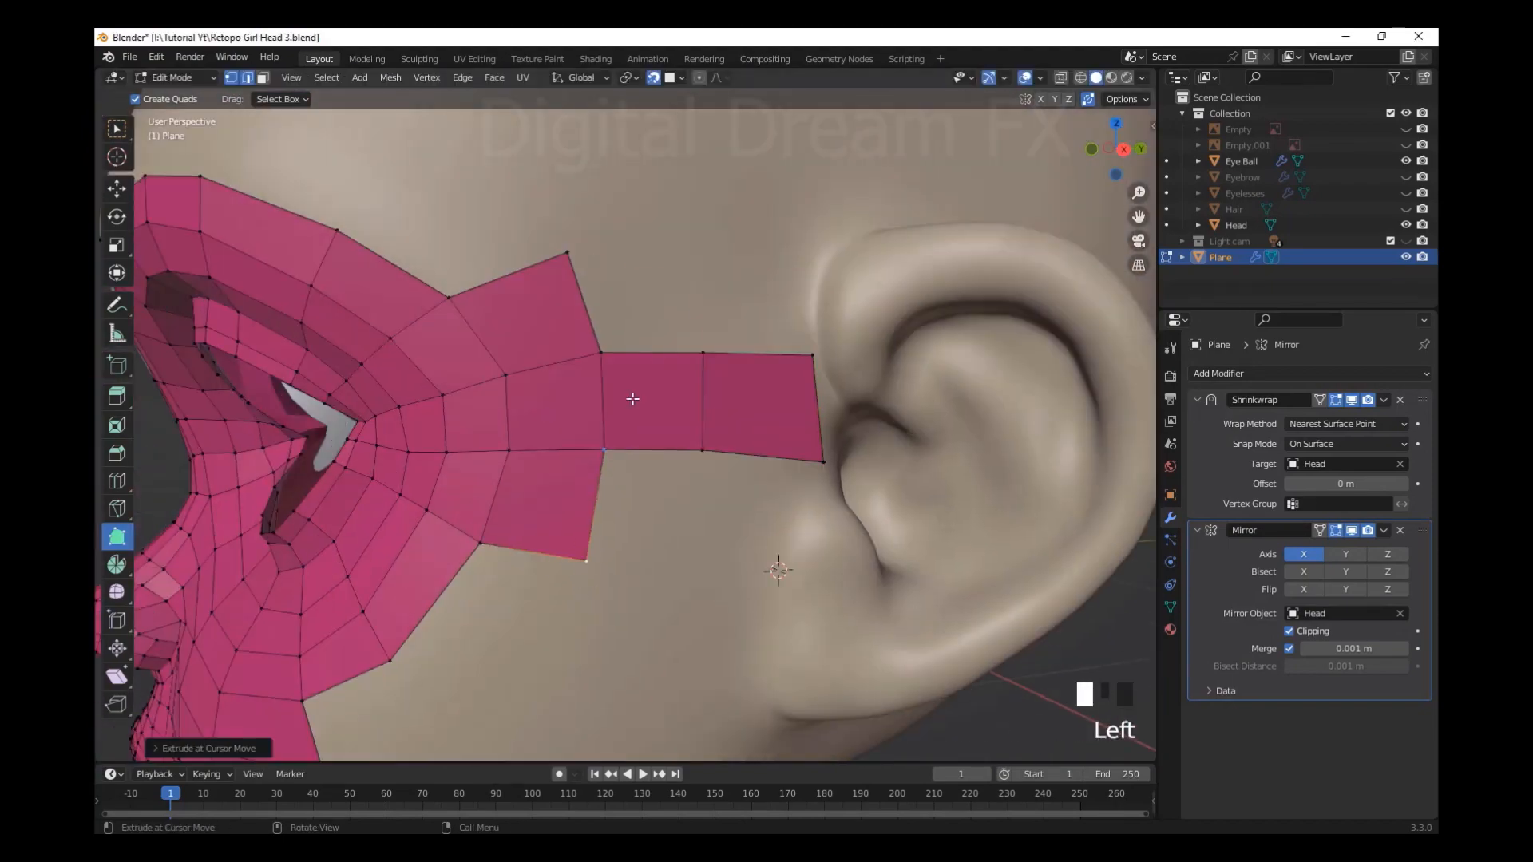
Fill the area beside the strip between the eye ring and the ear with more quads
{"action": "left_click_drag", "start_coordinate": [691, 458], "coordinate": [673, 569]}
{"action": "left_click_drag", "start_coordinate": [688, 511], "coordinate": [786, 527]}
{"action": "scroll", "coordinate": [718, 511], "scroll_direction": "down", "scroll_amount": 3}
{"action": "middle_click_drag", "start_coordinate": [718, 579], "coordinate": [750, 599], "text": "shift"}
{"action": "middle_click_drag", "start_coordinate": [751, 599], "coordinate": [751, 627]}
{"action": "scroll", "coordinate": [719, 479], "scroll_direction": "up", "scroll_amount": 1}
{"action": "left_click_drag", "start_coordinate": [685, 375], "coordinate": [808, 358]}
Build quads down the front edge of the ear, following the tragus and the base of the upper rim
{"action": "middle_click_drag", "start_coordinate": [887, 550], "coordinate": [873, 606]}
{"action": "scroll", "coordinate": [872, 606], "scroll_direction": "up", "scroll_amount": 3}
{"action": "left_click_drag", "start_coordinate": [623, 335], "coordinate": [626, 335]}
{"action": "left_click_drag", "start_coordinate": [431, 363], "coordinate": [383, 370]}
{"action": "middle_click_drag", "start_coordinate": [607, 447], "coordinate": [639, 447]}
{"action": "left_click_drag", "start_coordinate": [506, 414], "coordinate": [532, 499]}
{"action": "left_click_drag", "start_coordinate": [502, 472], "coordinate": [487, 550]}
{"action": "middle_click_drag", "start_coordinate": [559, 558], "coordinate": [607, 415]}
{"action": "left_click_drag", "start_coordinate": [589, 286], "coordinate": [571, 406]}
{"action": "left_click_drag", "start_coordinate": [572, 406], "coordinate": [615, 495]}
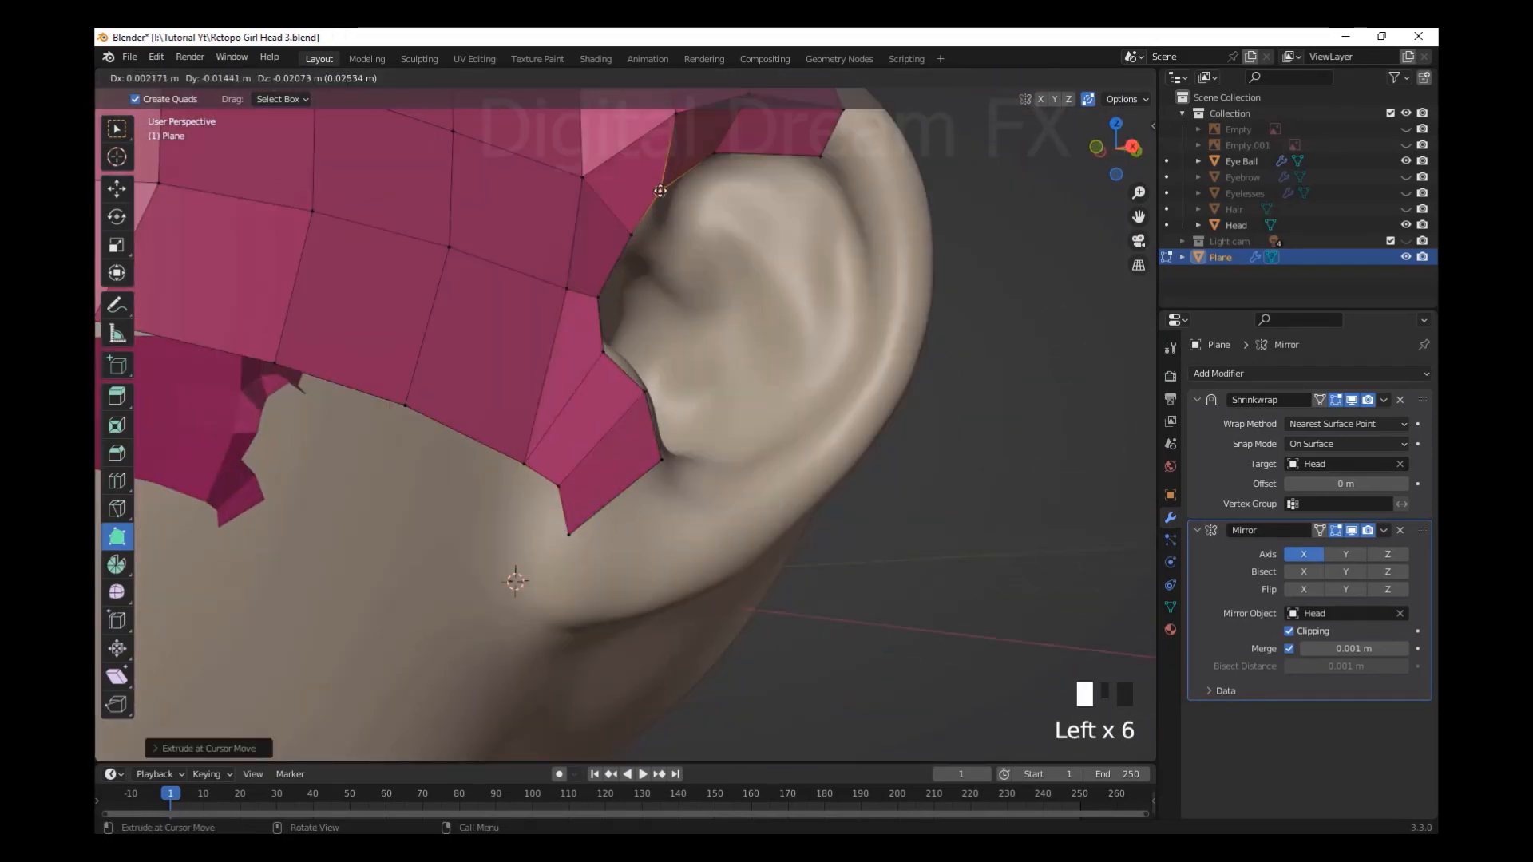
Extend the quads from the temple onto the fold of the upper ear
{"action": "left_click_drag", "start_coordinate": [690, 307], "coordinate": [692, 309]}
{"action": "left_click_drag", "start_coordinate": [701, 293], "coordinate": [730, 322]}
{"action": "left_click_drag", "start_coordinate": [729, 322], "coordinate": [765, 358]}
{"action": "scroll", "coordinate": [782, 399], "scroll_direction": "down", "scroll_amount": 4}
{"action": "scroll", "coordinate": [824, 472], "scroll_direction": "up", "scroll_amount": 3}
{"action": "middle_click_drag", "start_coordinate": [875, 467], "coordinate": [918, 527]}
{"action": "left_click_drag", "start_coordinate": [645, 399], "coordinate": [685, 456], "text": "ctrl"}
Reposition the vertices of the new upper ear quads to follow the inner fold
{"action": "scroll", "coordinate": [686, 471], "scroll_direction": "up", "scroll_amount": 4}
{"action": "middle_click_drag", "start_coordinate": [687, 471], "coordinate": [718, 495]}
{"action": "left_click_drag", "start_coordinate": [639, 551], "coordinate": [625, 567]}
{"action": "left_click_drag", "start_coordinate": [700, 627], "coordinate": [707, 633]}
{"action": "scroll", "coordinate": [766, 683], "scroll_direction": "down", "scroll_amount": 1}
{"action": "middle_click_drag", "start_coordinate": [766, 683], "coordinate": [719, 607]}
Extrude the upper ear rim toward the back and fill the adjoining quads
{"action": "left_click_drag", "start_coordinate": [669, 383], "coordinate": [664, 385]}
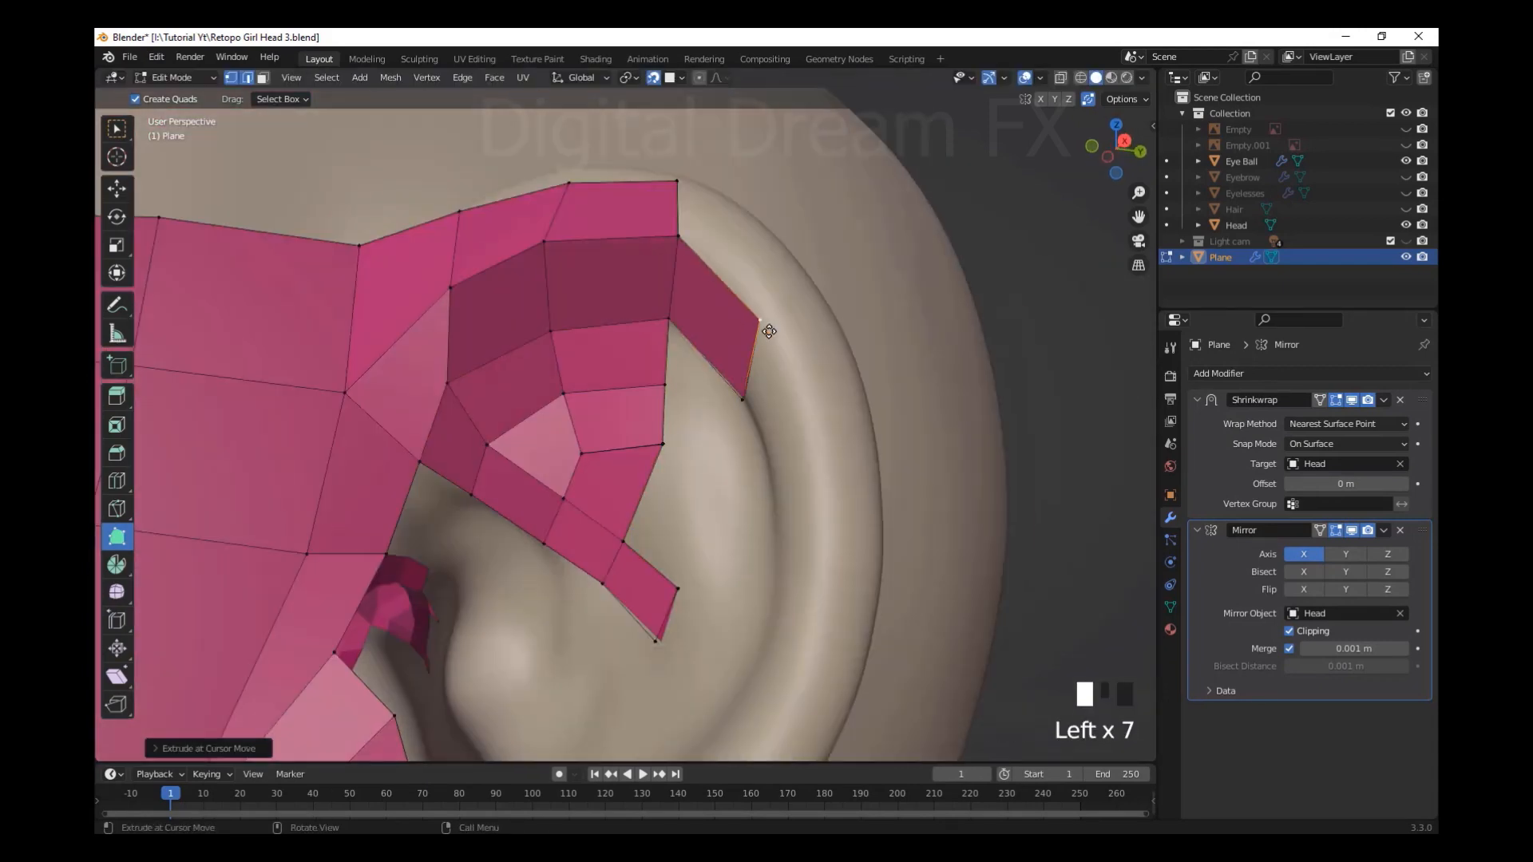
{"action": "left_click", "coordinate": [765, 267], "text": "ctrl"}
{"action": "middle_click_drag", "start_coordinate": [764, 266], "coordinate": [727, 519]}
{"action": "left_click", "coordinate": [625, 495], "text": "ctrl"}
{"action": "left_click_drag", "start_coordinate": [586, 510], "coordinate": [566, 510]}
{"action": "scroll", "coordinate": [607, 511], "scroll_direction": "up", "scroll_amount": 2}
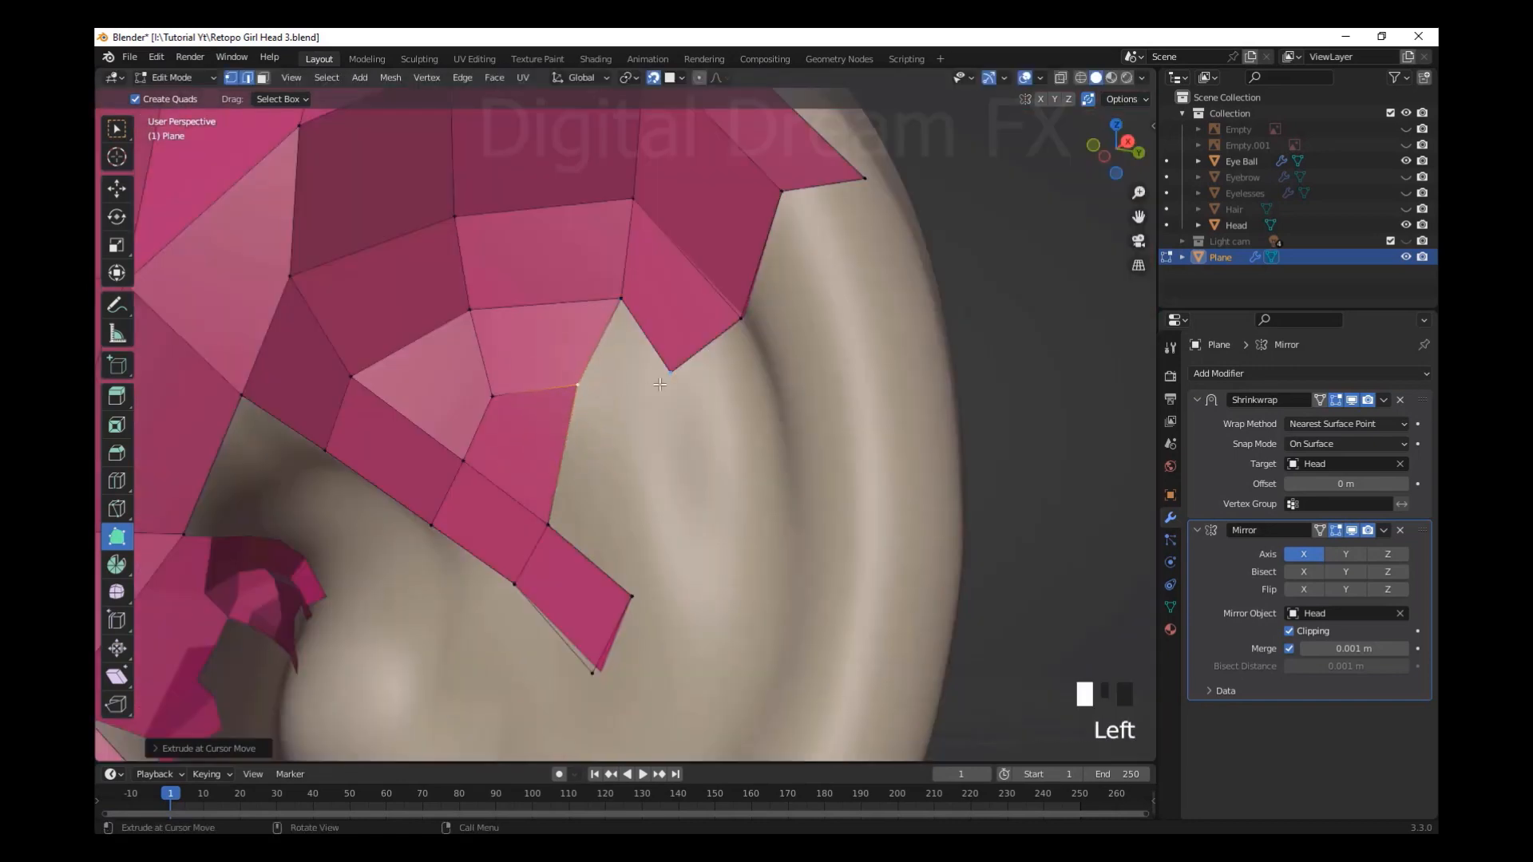
Continue the inner fold and outer rim quads down the back of the ear
{"action": "scroll", "coordinate": [660, 384], "scroll_direction": "down", "scroll_amount": 5}
{"action": "mouse_move", "coordinate": [660, 384]}
{"action": "middle_mouse_down"}
{"action": "mouse_move", "coordinate": [670, 428]}
{"action": "mouse_move", "coordinate": [646, 391]}
{"action": "middle_mouse_up"}
{"action": "scroll", "coordinate": [647, 391], "scroll_direction": "up", "scroll_amount": 3}
{"action": "left_click", "coordinate": [579, 457], "text": "ctrl"}
{"action": "left_click_drag", "start_coordinate": [563, 575], "coordinate": [563, 574]}
{"action": "middle_click_drag", "start_coordinate": [564, 575], "coordinate": [863, 471]}
{"action": "left_click_drag", "start_coordinate": [724, 327], "coordinate": [783, 424]}
{"action": "left_click_drag", "start_coordinate": [688, 369], "coordinate": [695, 365]}
{"action": "middle_click_drag", "start_coordinate": [719, 399], "coordinate": [917, 520]}
{"action": "left_click_drag", "start_coordinate": [918, 520], "coordinate": [910, 484], "text": "ctrl"}
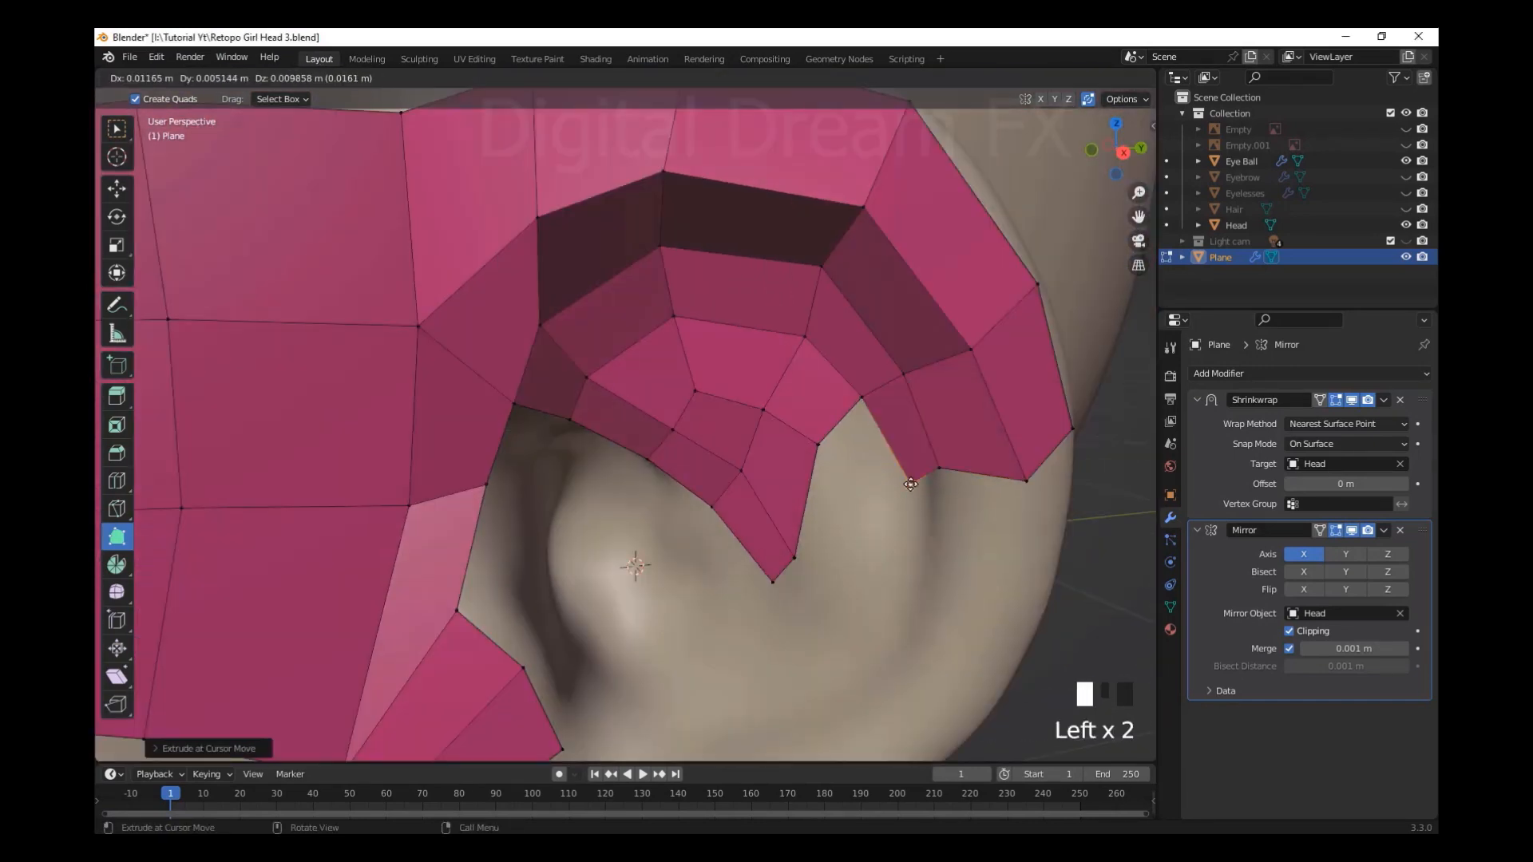
Tidy the vertices of the inner ear fold around its newest quads
{"action": "left_click_drag", "start_coordinate": [836, 268], "coordinate": [835, 267]}
{"action": "middle_click_drag", "start_coordinate": [822, 391], "coordinate": [816, 375]}
{"action": "scroll", "coordinate": [816, 375], "scroll_direction": "up", "scroll_amount": 2}
{"action": "left_click_drag", "start_coordinate": [808, 372], "coordinate": [782, 355]}
{"action": "scroll", "coordinate": [797, 519], "scroll_direction": "down", "scroll_amount": 4}
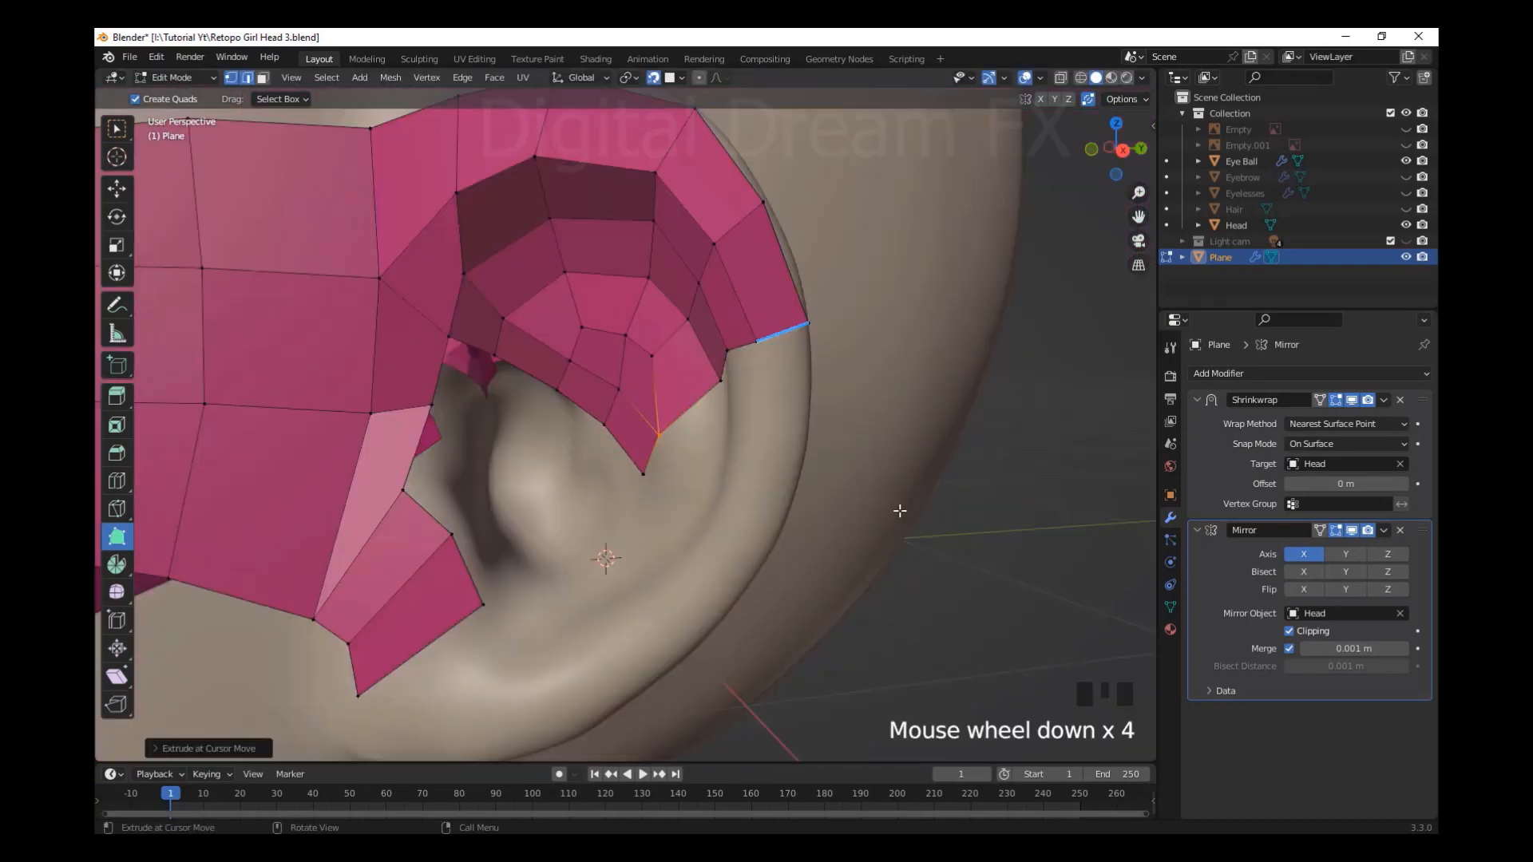
Extrude another row of quads down the outer ear rim and fill the faces beside it
{"action": "middle_click_drag", "start_coordinate": [899, 510], "coordinate": [965, 591]}
{"action": "left_click_drag", "start_coordinate": [747, 551], "coordinate": [739, 523]}
{"action": "middle_click_drag", "start_coordinate": [841, 548], "coordinate": [743, 536]}
{"action": "left_click_drag", "start_coordinate": [750, 417], "coordinate": [750, 543]}
{"action": "left_click_drag", "start_coordinate": [742, 543], "coordinate": [732, 555]}
{"action": "middle_click_drag", "start_coordinate": [732, 555], "coordinate": [797, 589]}
{"action": "left_click_drag", "start_coordinate": [808, 391], "coordinate": [762, 509], "text": "ctrl"}
{"action": "left_click_drag", "start_coordinate": [764, 412], "coordinate": [731, 513], "text": "ctrl"}
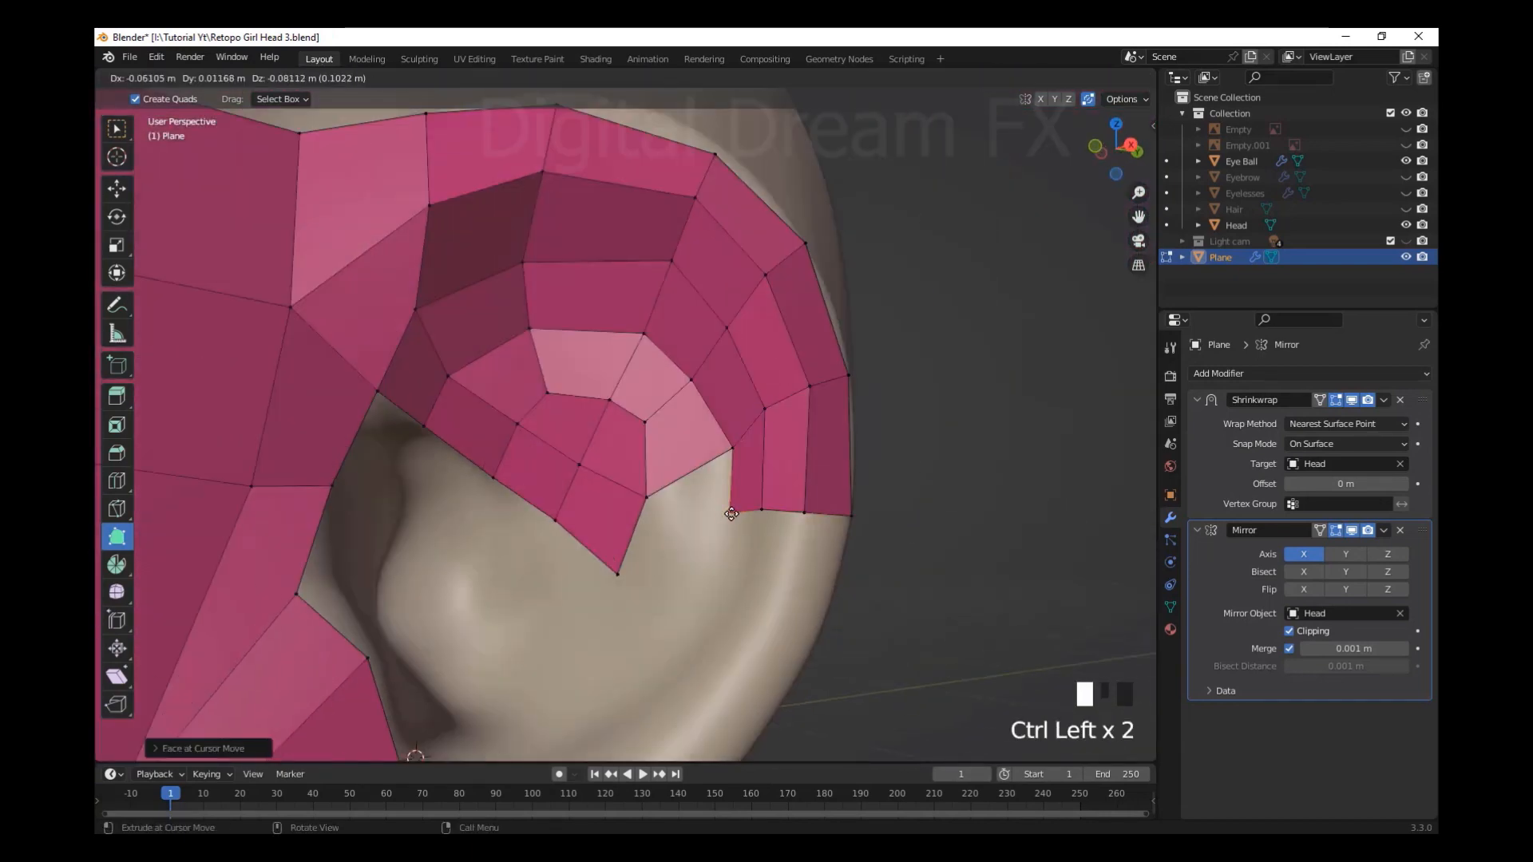
Move the rim and inner fold vertices to match the curve of the ear
{"action": "scroll", "coordinate": [632, 554], "scroll_direction": "up", "scroll_amount": 4}
{"action": "left_click_drag", "start_coordinate": [669, 431], "coordinate": [732, 469]}
{"action": "scroll", "coordinate": [674, 424], "scroll_direction": "down", "scroll_amount": 2}
{"action": "middle_click_drag", "start_coordinate": [732, 469], "coordinate": [648, 472]}
{"action": "left_click_drag", "start_coordinate": [649, 299], "coordinate": [654, 294]}
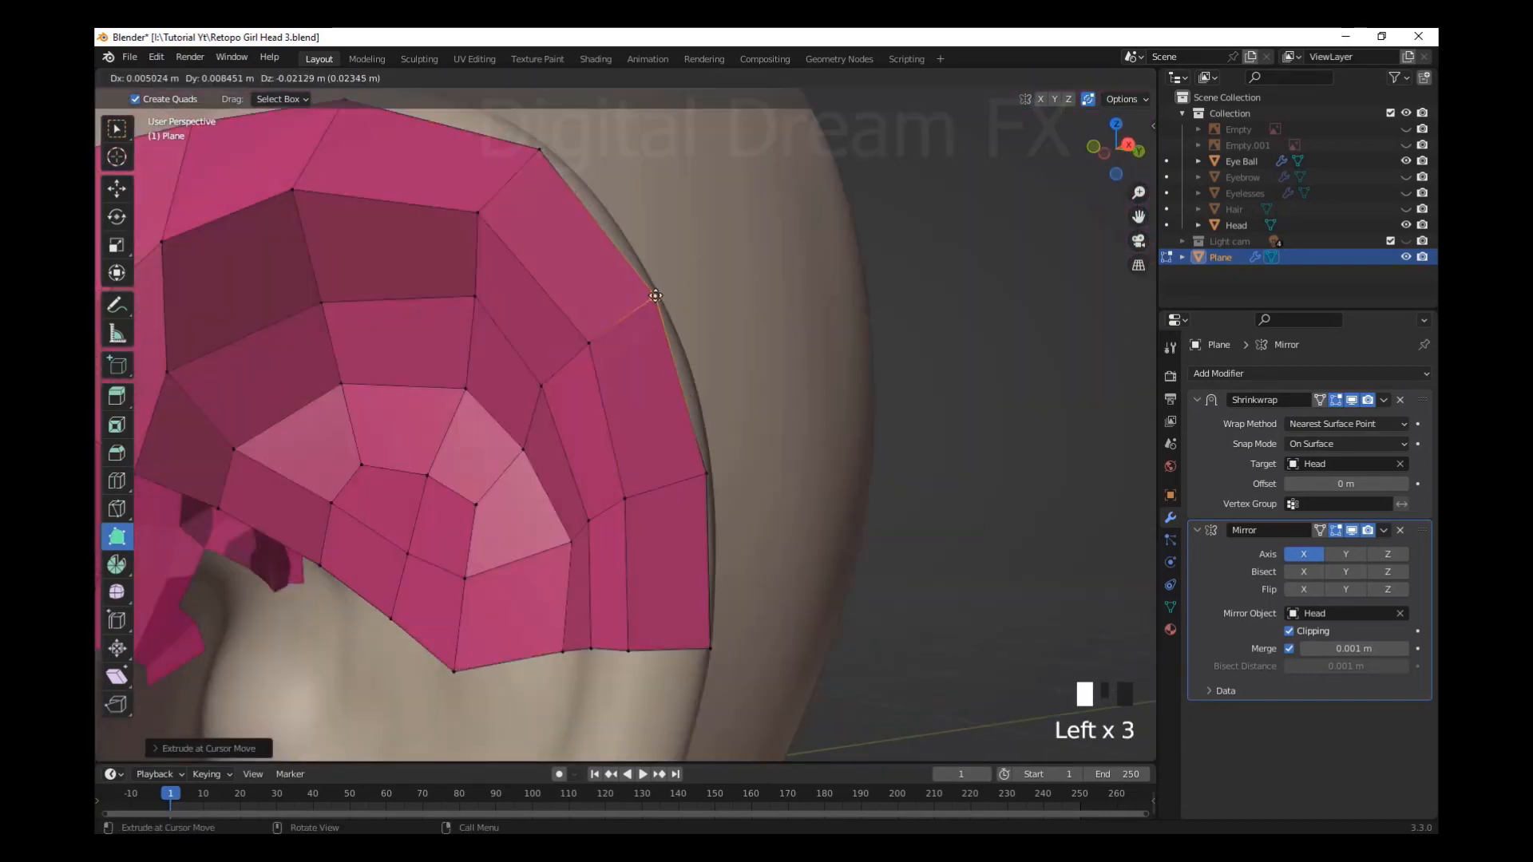
{"action": "scroll", "coordinate": [664, 533], "scroll_direction": "up", "scroll_amount": 2}
{"action": "middle_click_drag", "start_coordinate": [654, 295], "coordinate": [664, 471]}
Add quads across the inner ear to even out its lower row up to the rim
{"action": "scroll", "coordinate": [665, 471], "scroll_direction": "down", "scroll_amount": 5}
{"action": "left_click_drag", "start_coordinate": [760, 369], "coordinate": [695, 483]}
{"action": "left_click_drag", "start_coordinate": [747, 461], "coordinate": [719, 509]}
{"action": "scroll", "coordinate": [718, 508], "scroll_direction": "up", "scroll_amount": 3}
{"action": "middle_click_drag", "start_coordinate": [795, 562], "coordinate": [803, 517], "text": "shift"}
{"action": "middle_click_drag", "start_coordinate": [578, 394], "coordinate": [511, 373]}
{"action": "left_click_drag", "start_coordinate": [887, 443], "coordinate": [811, 492], "text": "ctrl"}
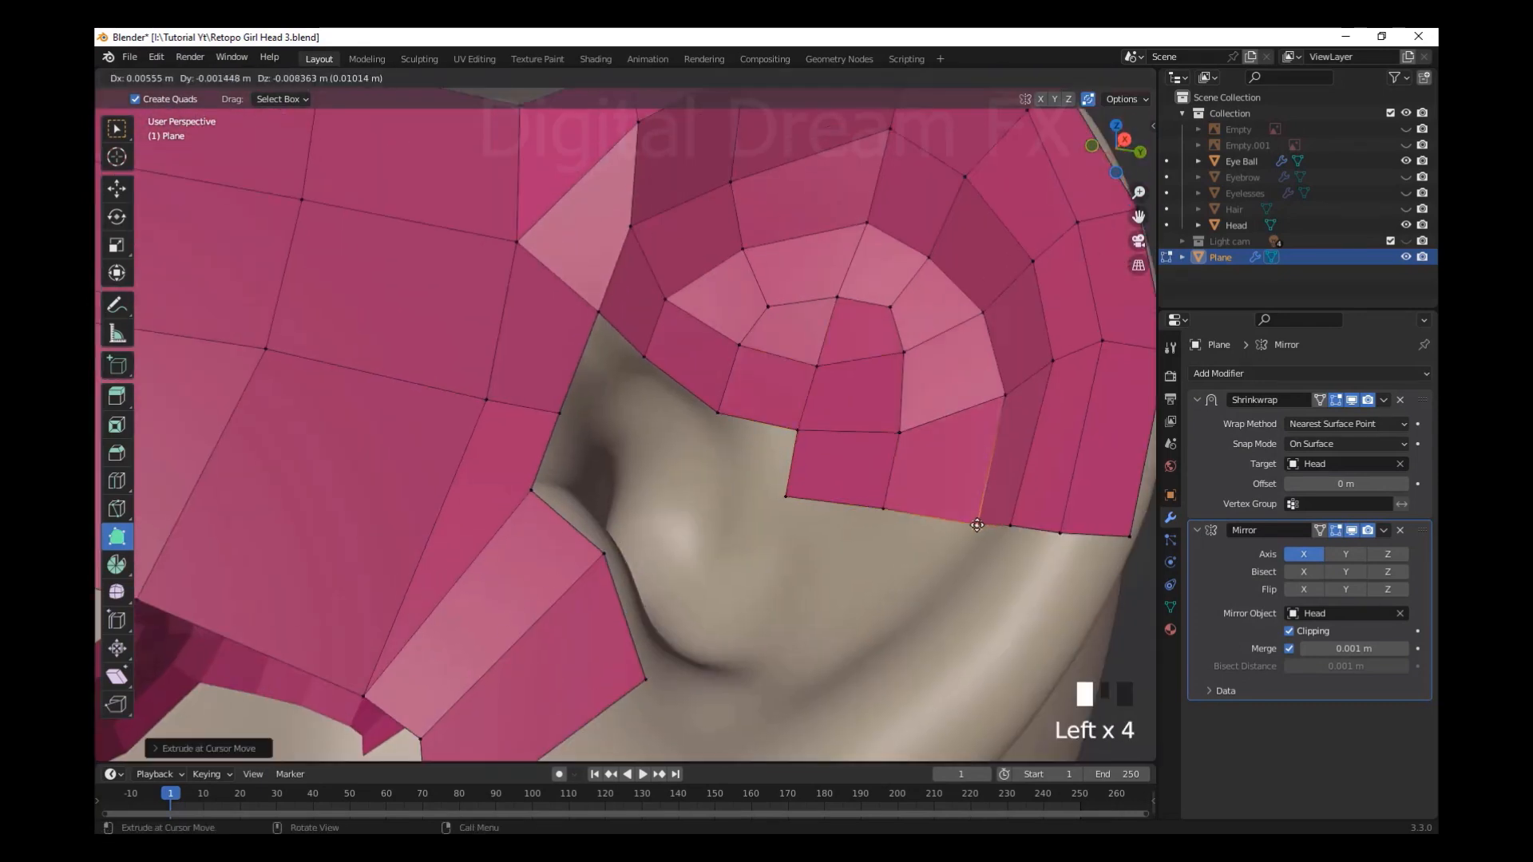
{"action": "left_click_drag", "start_coordinate": [978, 525], "coordinate": [977, 525], "text": "ctrl"}
Adjust individual vertices in the ear's inner fold and around its front opening
{"action": "middle_click_drag", "start_coordinate": [803, 436], "coordinate": [755, 423], "text": "shift"}
{"action": "scroll", "coordinate": [590, 401], "scroll_direction": "down", "scroll_amount": 5}
{"action": "scroll", "coordinate": [684, 555], "scroll_direction": "up", "scroll_amount": 5}
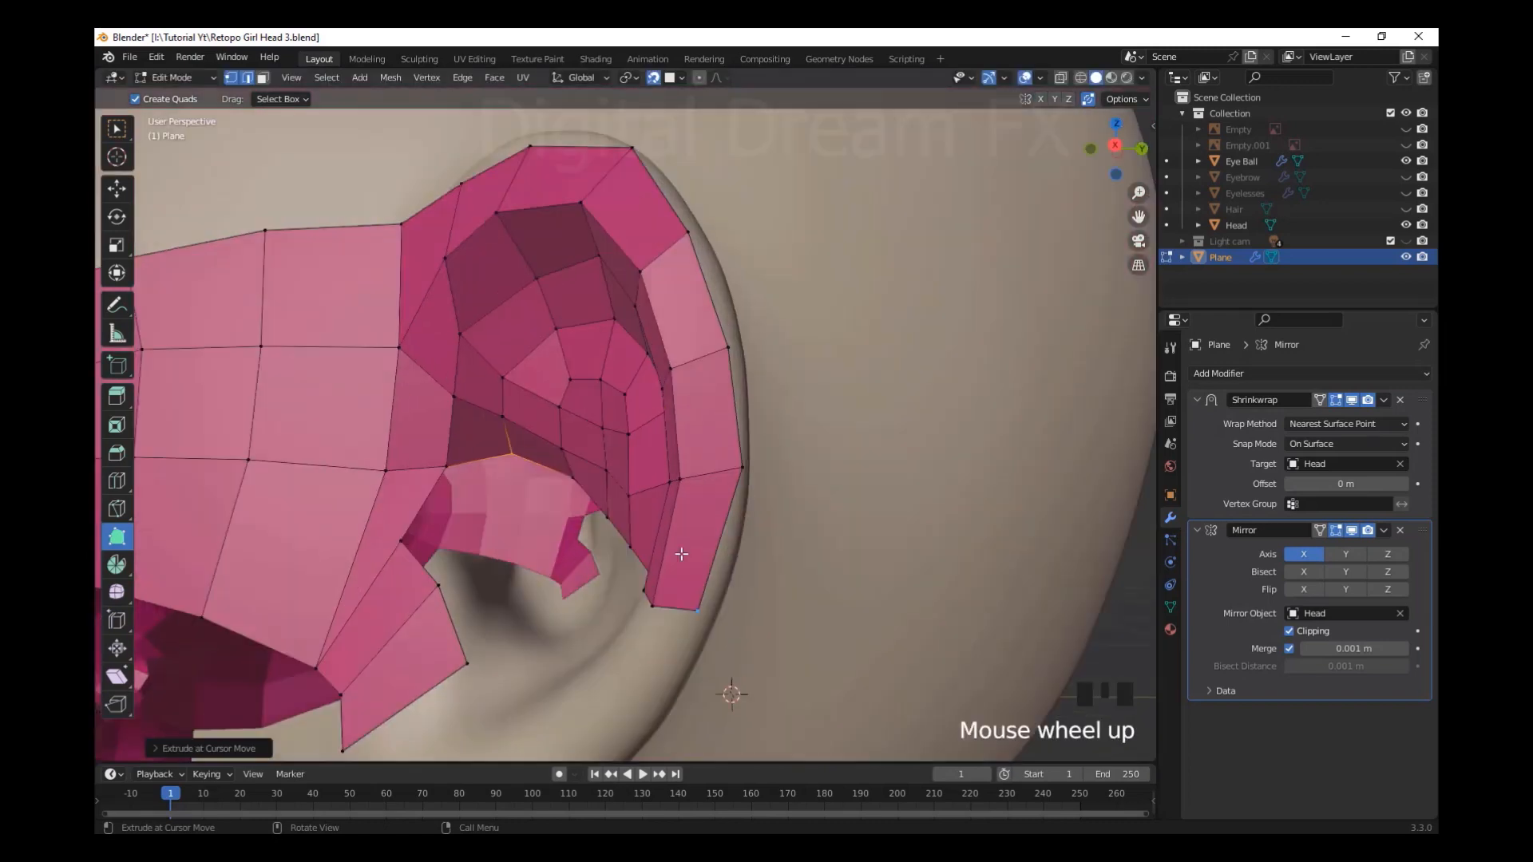
{"action": "middle_click_drag", "start_coordinate": [685, 554], "coordinate": [686, 599]}
{"action": "left_click_drag", "start_coordinate": [592, 475], "coordinate": [638, 483]}
{"action": "left_click_drag", "start_coordinate": [639, 427], "coordinate": [647, 434]}
{"action": "scroll", "coordinate": [714, 424], "scroll_direction": "up", "scroll_amount": 5}
{"action": "left_click_drag", "start_coordinate": [831, 434], "coordinate": [833, 433]}
{"action": "scroll", "coordinate": [831, 435], "scroll_direction": "down", "scroll_amount": 3}
{"action": "middle_click_drag", "start_coordinate": [738, 591], "coordinate": [599, 511], "text": "shift"}
{"action": "left_click_drag", "start_coordinate": [599, 511], "coordinate": [599, 548]}
Recut the edge through the quads in front of the earlobe and remove the redundant edge
{"action": "middle_click_drag", "start_coordinate": [495, 551], "coordinate": [607, 503]}
{"action": "key", "text": "k"}
{"action": "key", "text": "ctrl+z"}
{"action": "middle_click_drag", "start_coordinate": [828, 442], "coordinate": [860, 441]}
{"action": "left_click", "coordinate": [117, 189]}
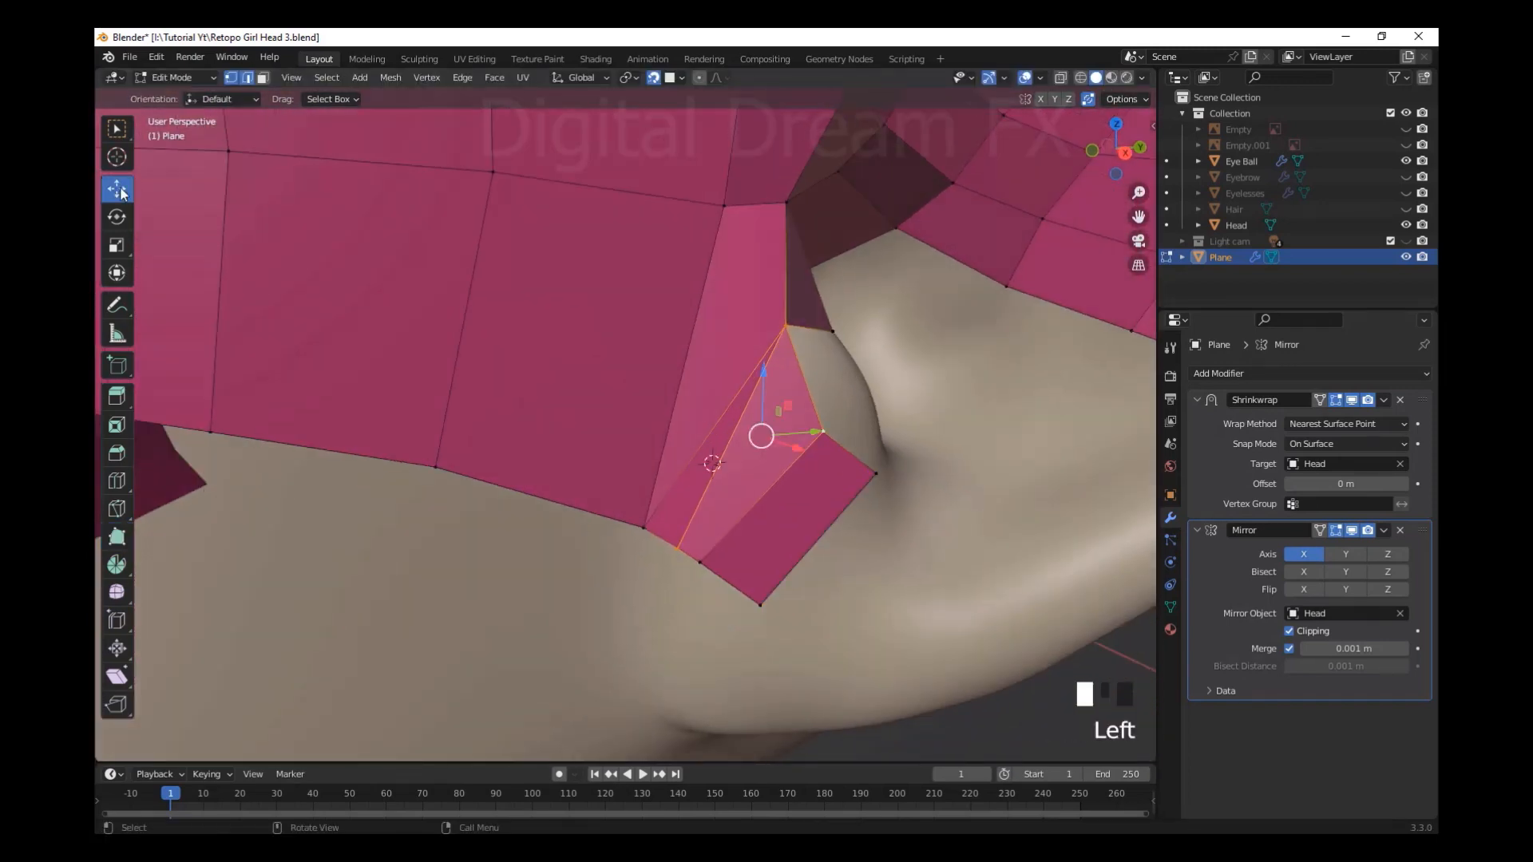
{"action": "key", "text": "ctrl+z"}
{"action": "key", "text": "x"}
{"action": "left_click", "coordinate": [626, 574]}
{"action": "middle_click_drag", "start_coordinate": [626, 574], "coordinate": [620, 575]}
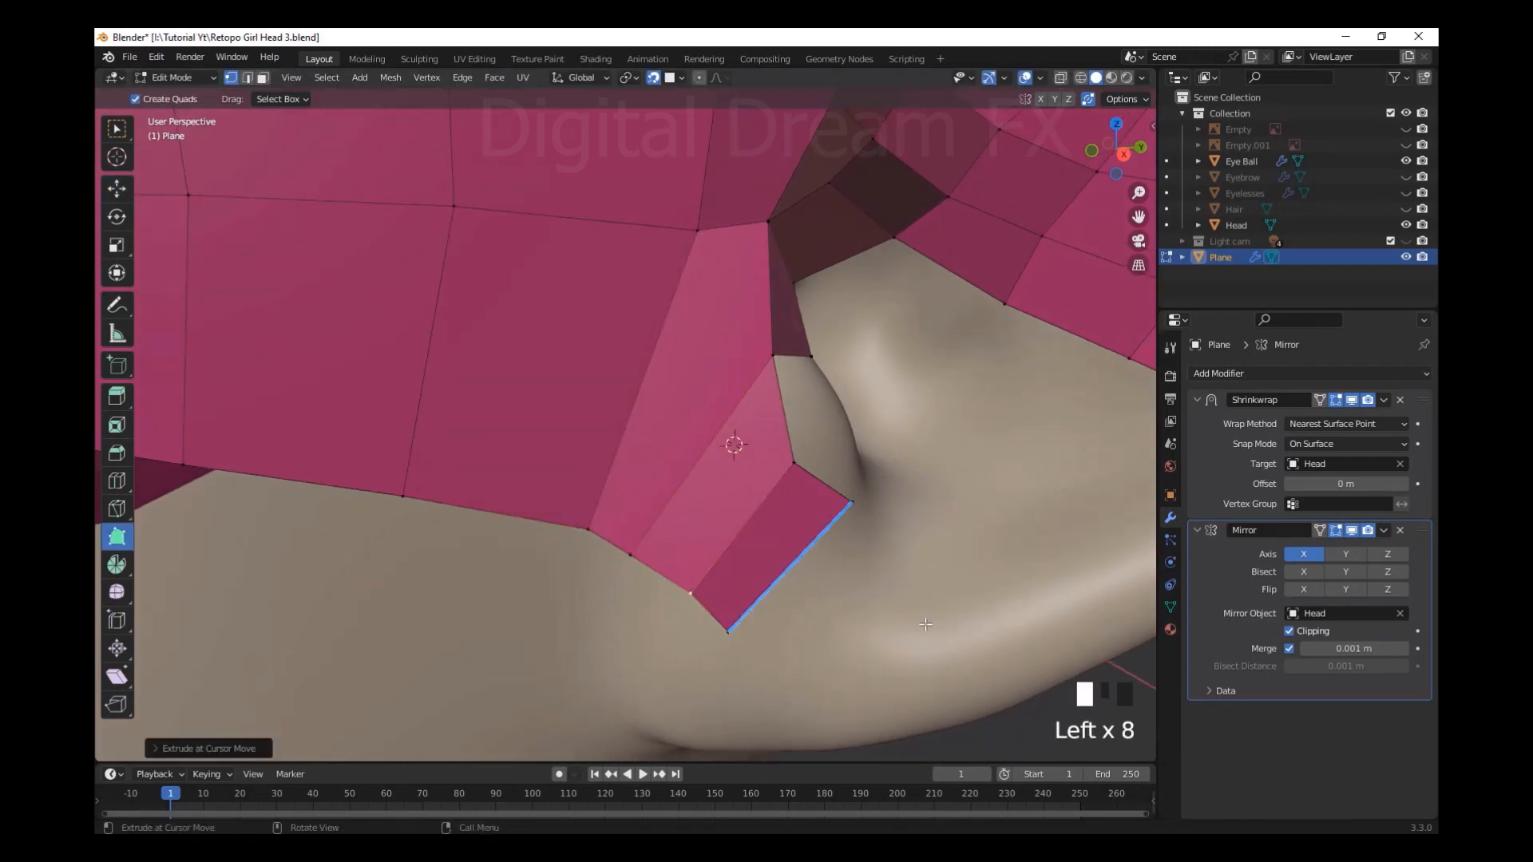
Reposition the vertices near the earlobe and at the lower end of the ear rim
{"action": "middle_click_drag", "start_coordinate": [925, 624], "coordinate": [896, 431]}
{"action": "scroll", "coordinate": [719, 527], "scroll_direction": "up", "scroll_amount": 5}
{"action": "left_click_drag", "start_coordinate": [719, 535], "coordinate": [707, 555]}
{"action": "scroll", "coordinate": [707, 555], "scroll_direction": "down", "scroll_amount": 5}
{"action": "middle_click_drag", "start_coordinate": [707, 555], "coordinate": [886, 483]}
{"action": "scroll", "coordinate": [886, 484], "scroll_direction": "up", "scroll_amount": 4}
{"action": "left_click_drag", "start_coordinate": [958, 475], "coordinate": [968, 483]}
Extrude the lower rim of the ear toward the lobe and fill the faces beside it
{"action": "middle_click_drag", "start_coordinate": [968, 483], "coordinate": [852, 541]}
{"action": "scroll", "coordinate": [852, 541], "scroll_direction": "up", "scroll_amount": 2}
{"action": "left_click_drag", "start_coordinate": [818, 364], "coordinate": [728, 485]}
{"action": "left_click_drag", "start_coordinate": [778, 356], "coordinate": [664, 434], "text": "ctrl"}
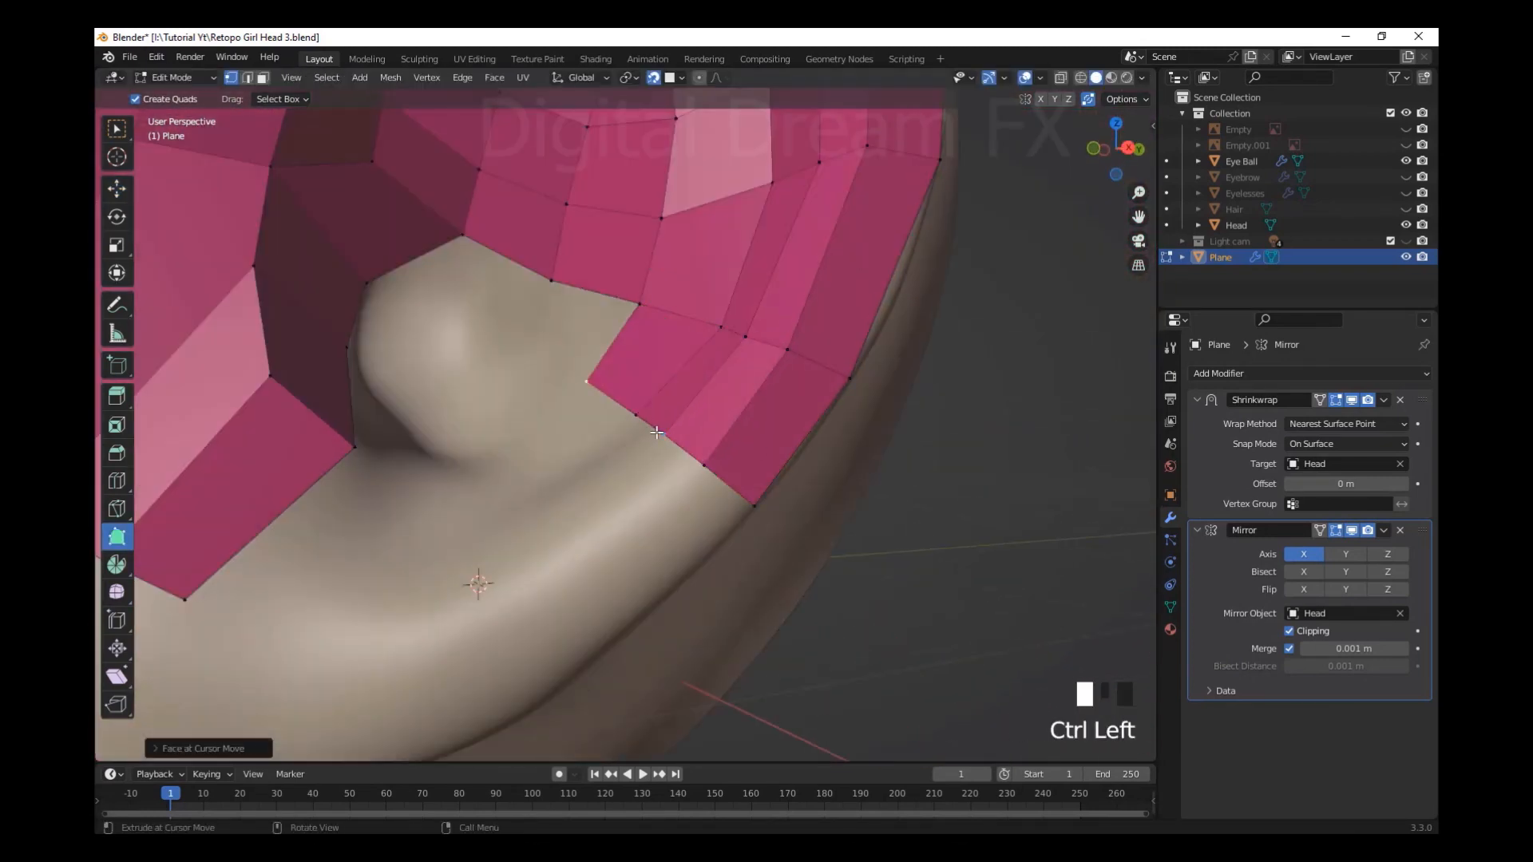
{"action": "left_click_drag", "start_coordinate": [548, 284], "coordinate": [370, 287], "text": "ctrl"}
Fill the hollow of the ear with quads joining the tragus to the inner fold, and align their vertices
{"action": "middle_click_drag", "start_coordinate": [371, 288], "coordinate": [447, 359]}
{"action": "scroll", "coordinate": [615, 489], "scroll_direction": "up", "scroll_amount": 4}
{"action": "scroll", "coordinate": [639, 472], "scroll_direction": "up", "scroll_amount": 5}
{"action": "left_click", "coordinate": [630, 428]}
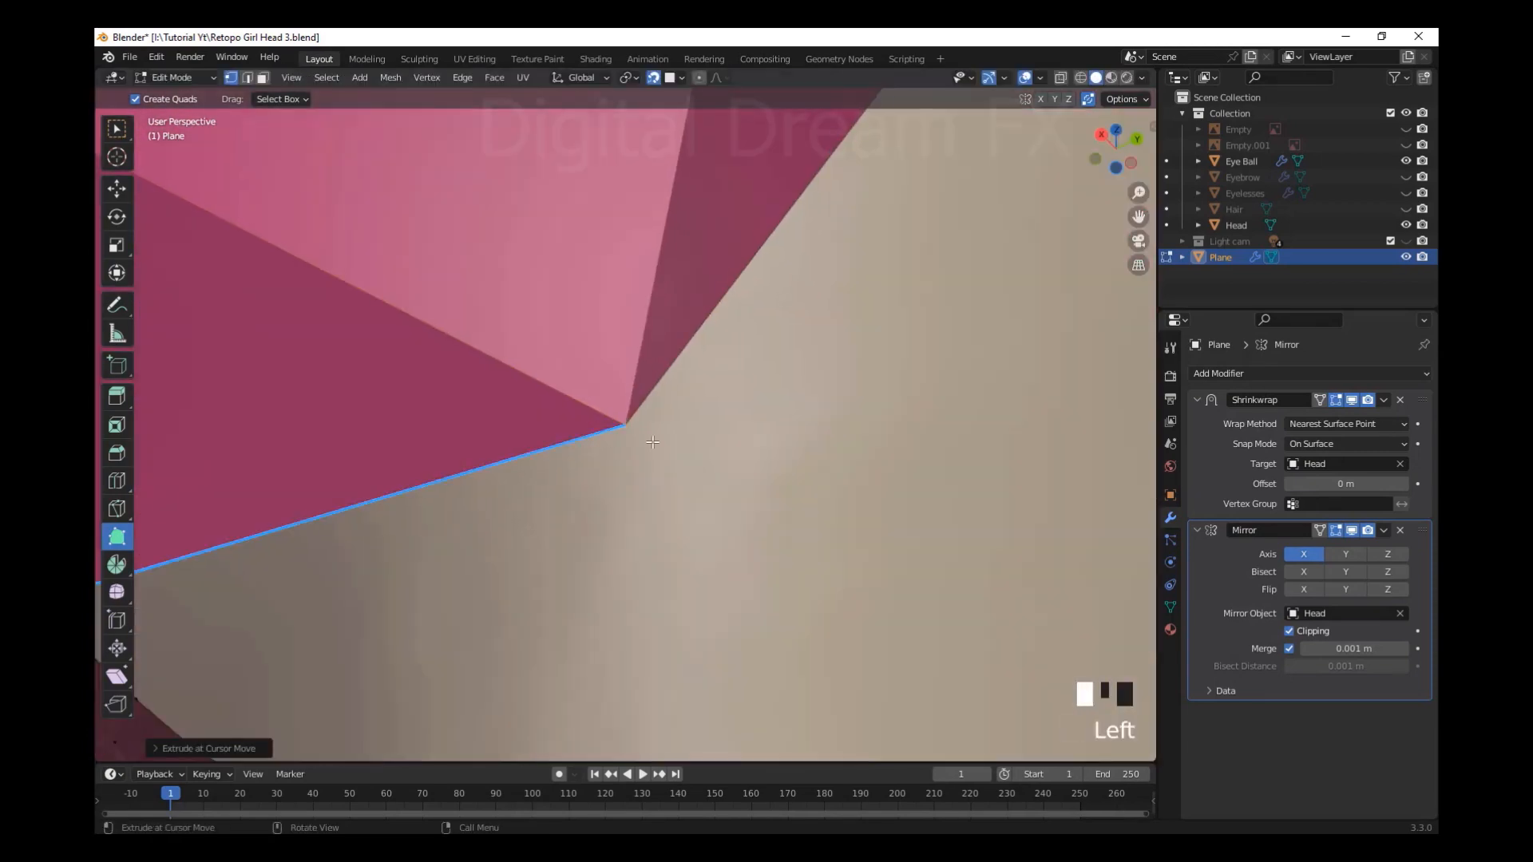
{"action": "scroll", "coordinate": [650, 438], "scroll_direction": "down", "scroll_amount": 8}
{"action": "middle_click_drag", "start_coordinate": [650, 439], "coordinate": [703, 559]}
{"action": "scroll", "coordinate": [663, 495], "scroll_direction": "up", "scroll_amount": 2}
{"action": "left_click_drag", "start_coordinate": [611, 416], "coordinate": [602, 399]}
{"action": "middle_click_drag", "start_coordinate": [655, 471], "coordinate": [631, 487]}
{"action": "left_click_drag", "start_coordinate": [662, 565], "coordinate": [674, 571]}
{"action": "left_click", "coordinate": [684, 606], "text": "ctrl"}
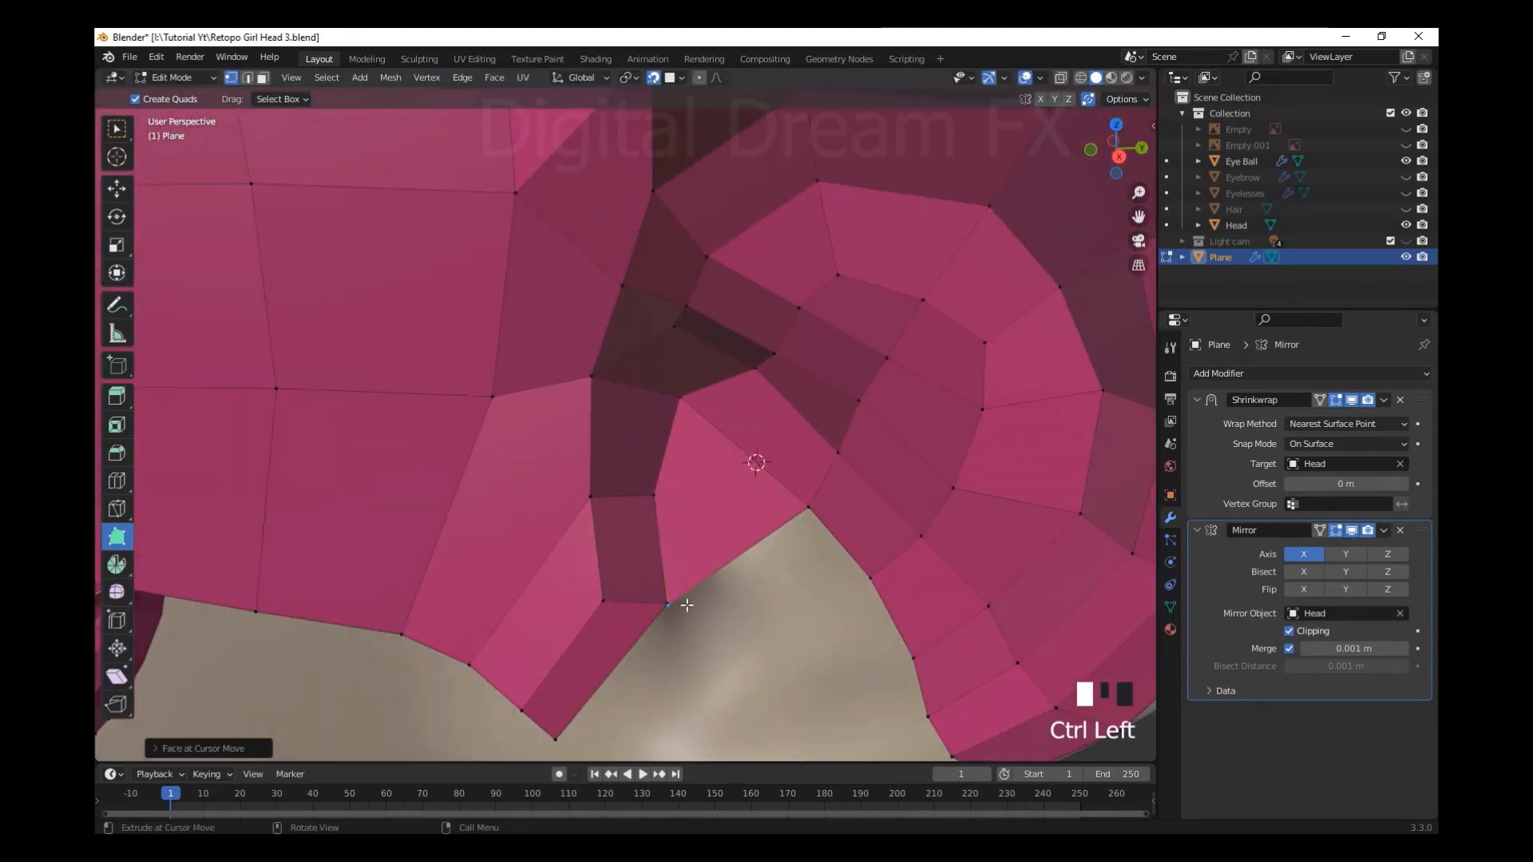
Adjust the vertices beside the ear hollow and extrude a quad from the front of the earlobe toward the rim
{"action": "scroll", "coordinate": [679, 607], "scroll_direction": "up", "scroll_amount": 3}
{"action": "middle_click_drag", "start_coordinate": [679, 607], "coordinate": [779, 495], "text": "shift"}
{"action": "scroll", "coordinate": [686, 541], "scroll_direction": "down", "scroll_amount": 4}
{"action": "left_click_drag", "start_coordinate": [791, 533], "coordinate": [807, 540]}
{"action": "middle_click_drag", "start_coordinate": [807, 541], "coordinate": [1030, 471]}
{"action": "middle_click_drag", "start_coordinate": [447, 423], "coordinate": [597, 465], "text": "shift"}
{"action": "scroll", "coordinate": [580, 419], "scroll_direction": "up", "scroll_amount": 3}
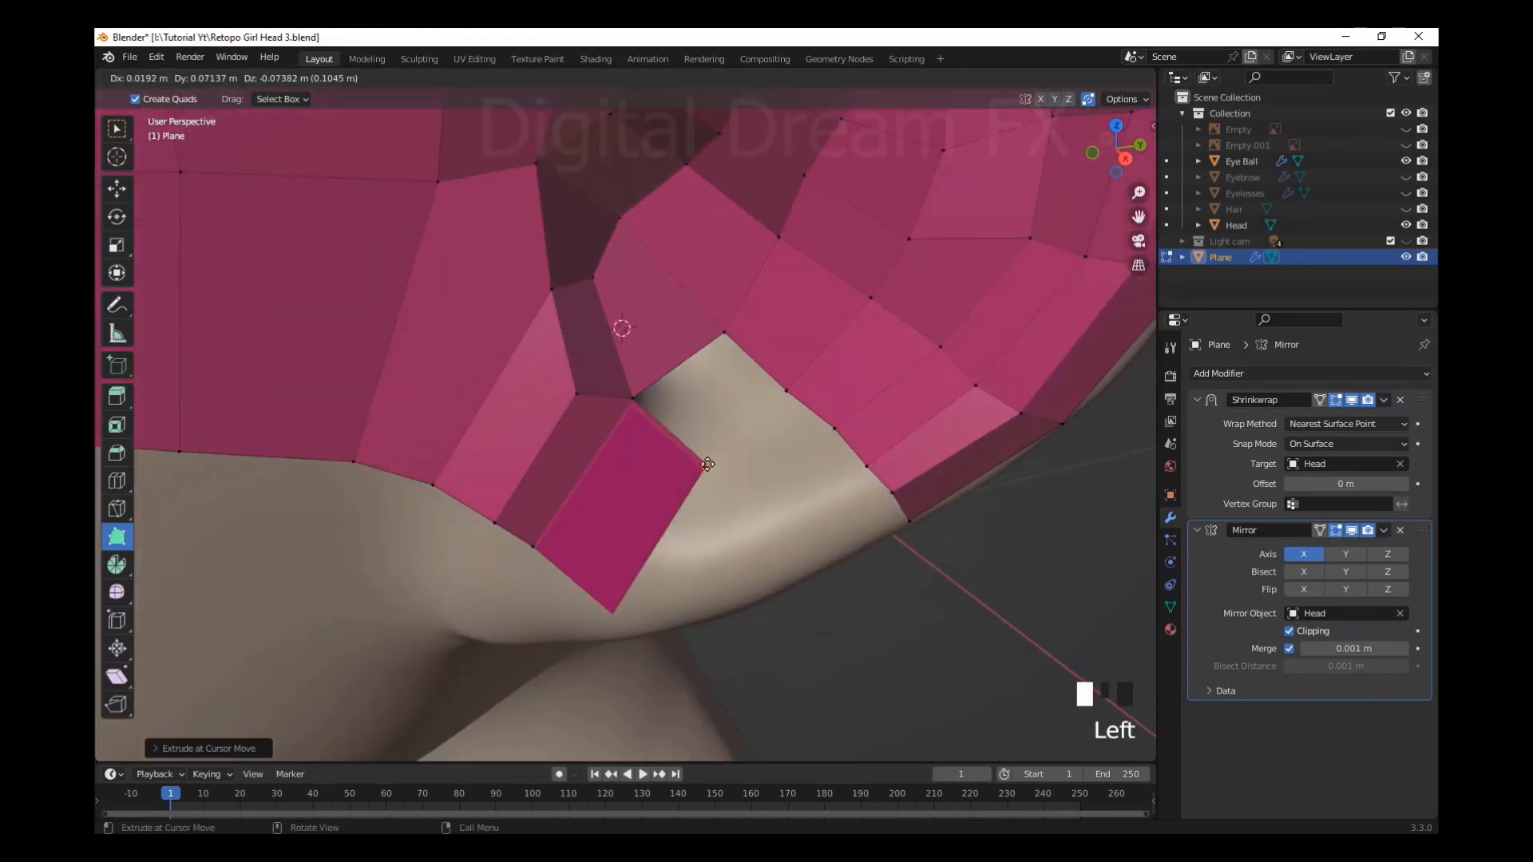
{"action": "left_click_drag", "start_coordinate": [707, 464], "coordinate": [708, 465], "text": "ctrl"}
Reshape the new earlobe quad, cut an edge across it, and bridge it toward the ear rim
{"action": "middle_click_drag", "start_coordinate": [708, 465], "coordinate": [762, 500]}
{"action": "left_click_drag", "start_coordinate": [609, 655], "coordinate": [664, 708]}
{"action": "middle_click_drag", "start_coordinate": [664, 708], "coordinate": [653, 720]}
{"action": "left_click_drag", "start_coordinate": [567, 594], "coordinate": [562, 581]}
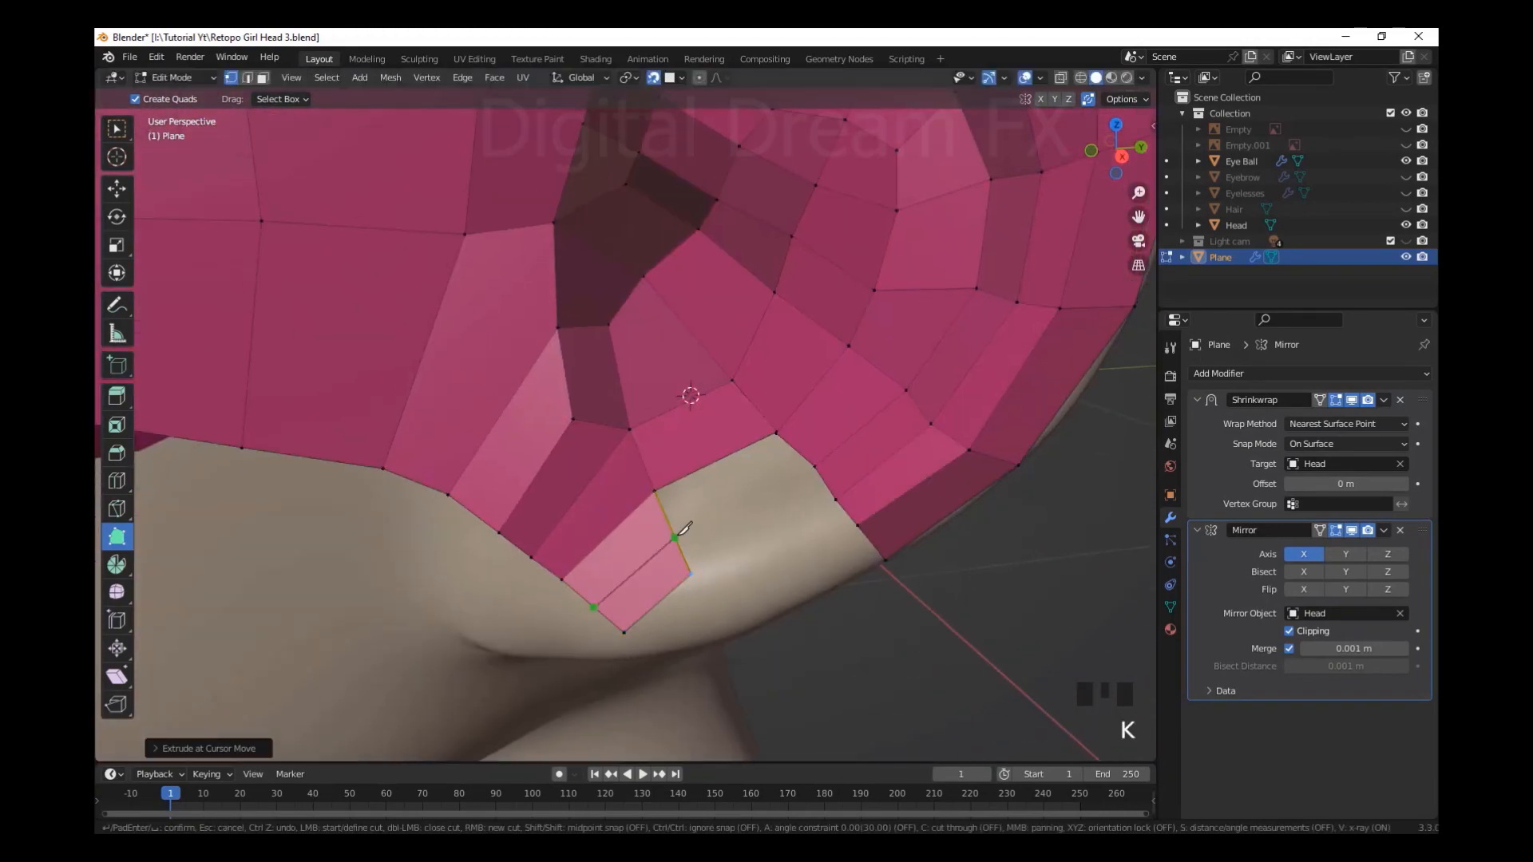
{"action": "double_click", "coordinate": [685, 572]}
{"action": "left_click_drag", "start_coordinate": [740, 503], "coordinate": [765, 540]}
{"action": "scroll", "coordinate": [766, 540], "scroll_direction": "up", "scroll_amount": 4}
{"action": "middle_click_drag", "start_coordinate": [766, 540], "coordinate": [695, 559], "text": "shift"}
Extrude a quad along the underside of the earlobe and cut an edge across it
{"action": "scroll", "coordinate": [844, 562], "scroll_direction": "down", "scroll_amount": 6}
{"action": "scroll", "coordinate": [740, 551], "scroll_direction": "up", "scroll_amount": 2}
{"action": "left_click", "coordinate": [647, 563]}
{"action": "middle_click_drag", "start_coordinate": [635, 658], "coordinate": [815, 226]}
{"action": "middle_click_drag", "start_coordinate": [815, 226], "coordinate": [918, 559], "text": "shift"}
{"action": "left_click_drag", "start_coordinate": [827, 471], "coordinate": [726, 451]}
{"action": "left_click", "coordinate": [774, 445]}
{"action": "left_click", "coordinate": [759, 496]}
{"action": "key", "text": "Return"}
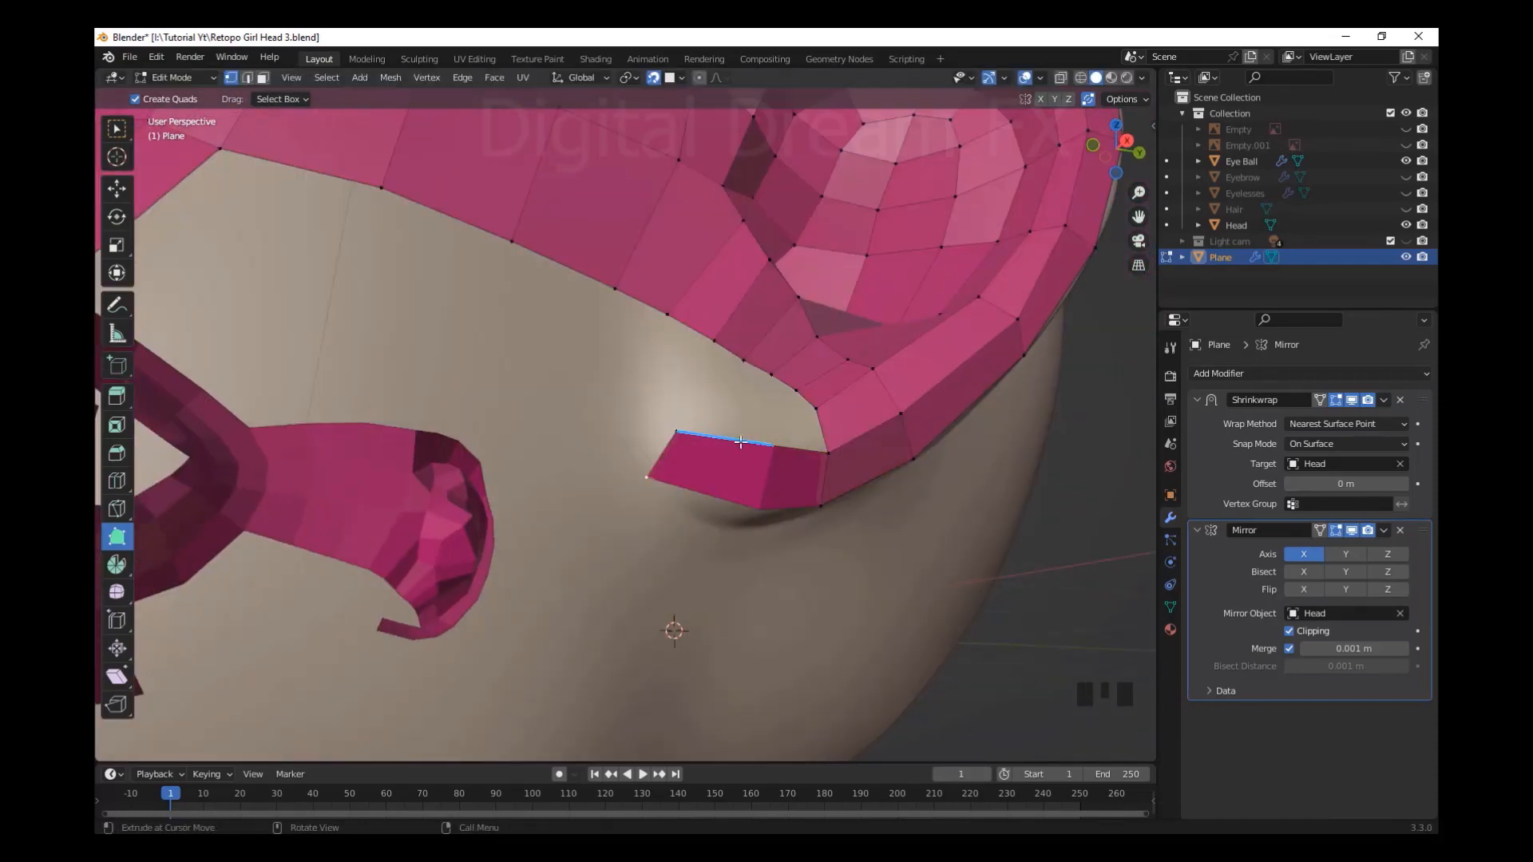
Extrude a quad inside the front of the earlobe and another down from the cheek strip's lower edge toward it
{"action": "scroll", "coordinate": [700, 431], "scroll_direction": "up", "scroll_amount": 3}
{"action": "left_click_drag", "start_coordinate": [765, 501], "coordinate": [774, 493]}
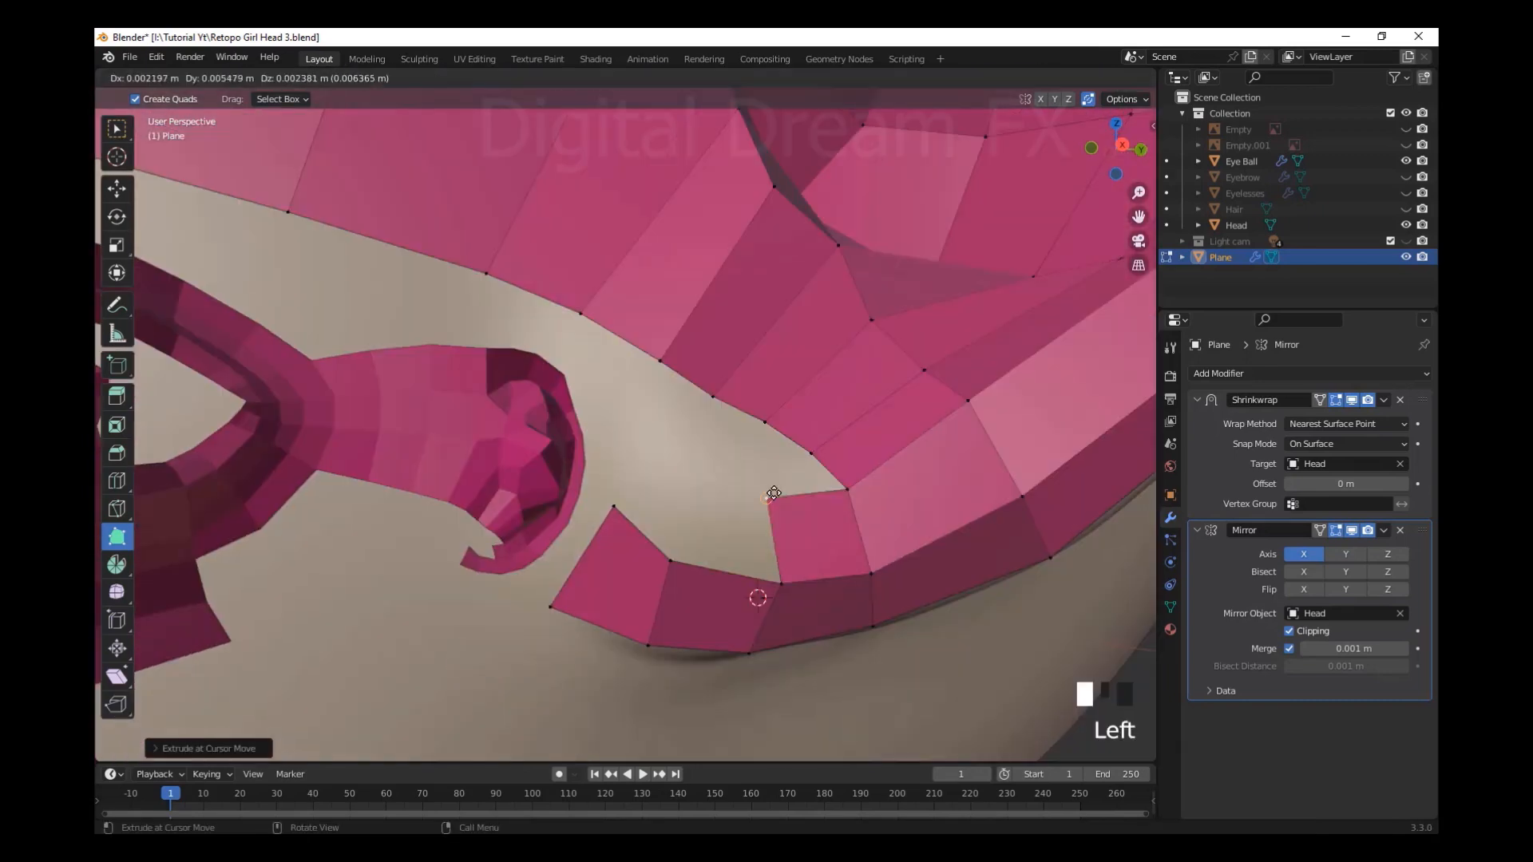
{"action": "middle_click_drag", "start_coordinate": [710, 396], "coordinate": [716, 587], "text": "shift"}
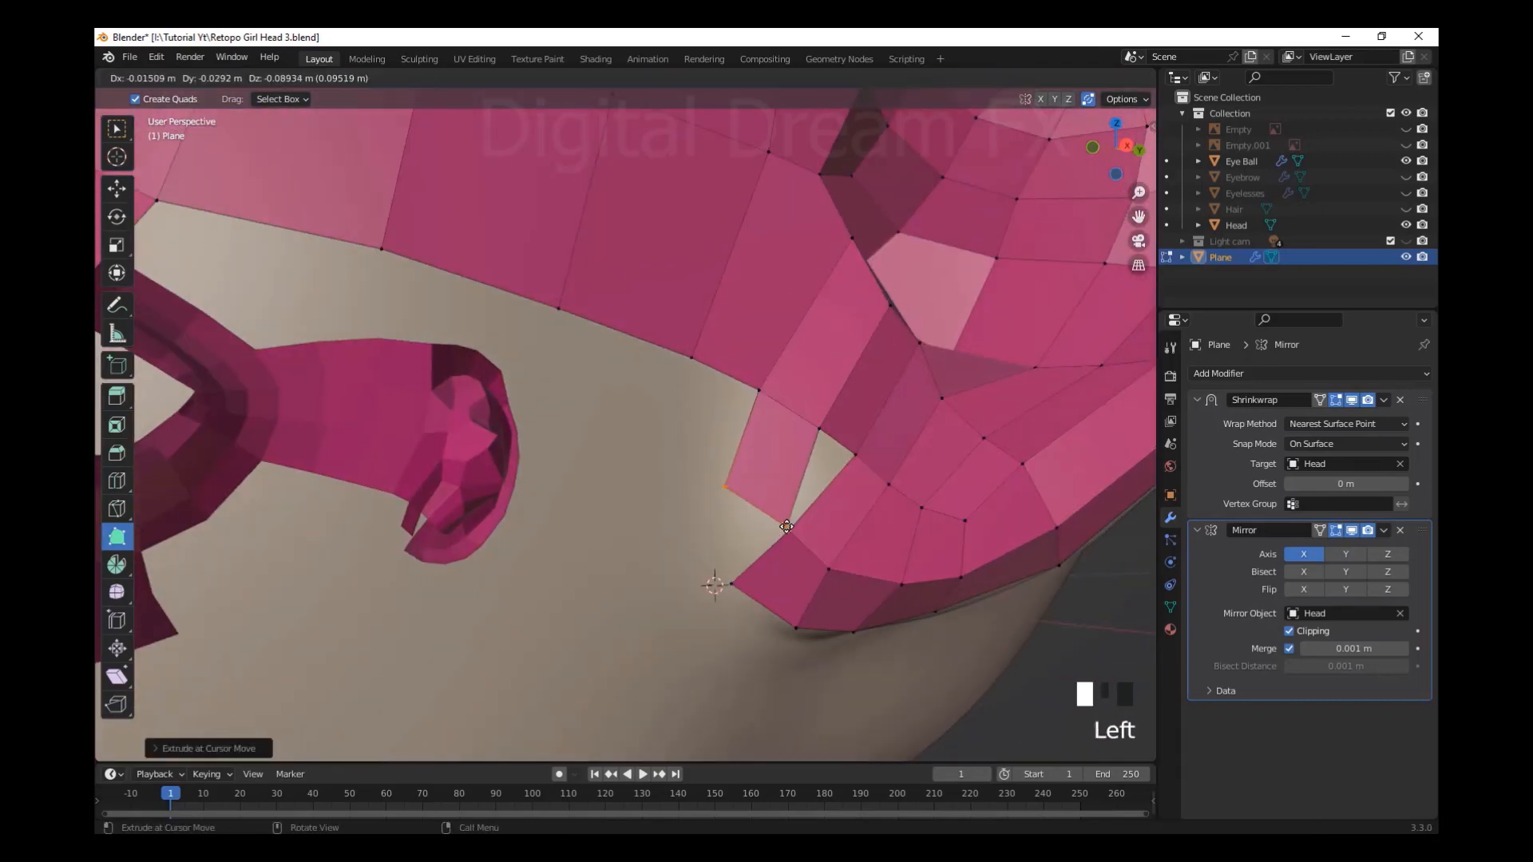
{"action": "left_click_drag", "start_coordinate": [788, 528], "coordinate": [787, 528]}
Move the corner vertices of the new quads onto the earlobe's border to join them with the surrounding mesh
{"action": "middle_click_drag", "start_coordinate": [787, 528], "coordinate": [750, 511]}
{"action": "left_click_drag", "start_coordinate": [750, 511], "coordinate": [749, 518]}
{"action": "middle_click_drag", "start_coordinate": [749, 519], "coordinate": [851, 375]}
{"action": "left_click_drag", "start_coordinate": [851, 359], "coordinate": [835, 425]}
{"action": "scroll", "coordinate": [836, 426], "scroll_direction": "up", "scroll_amount": 5}
{"action": "middle_click_drag", "start_coordinate": [835, 426], "coordinate": [716, 511], "text": "shift"}
{"action": "left_click", "coordinate": [716, 510]}
{"action": "scroll", "coordinate": [715, 436], "scroll_direction": "up", "scroll_amount": 5}
{"action": "left_click_drag", "start_coordinate": [696, 376], "coordinate": [695, 366]}
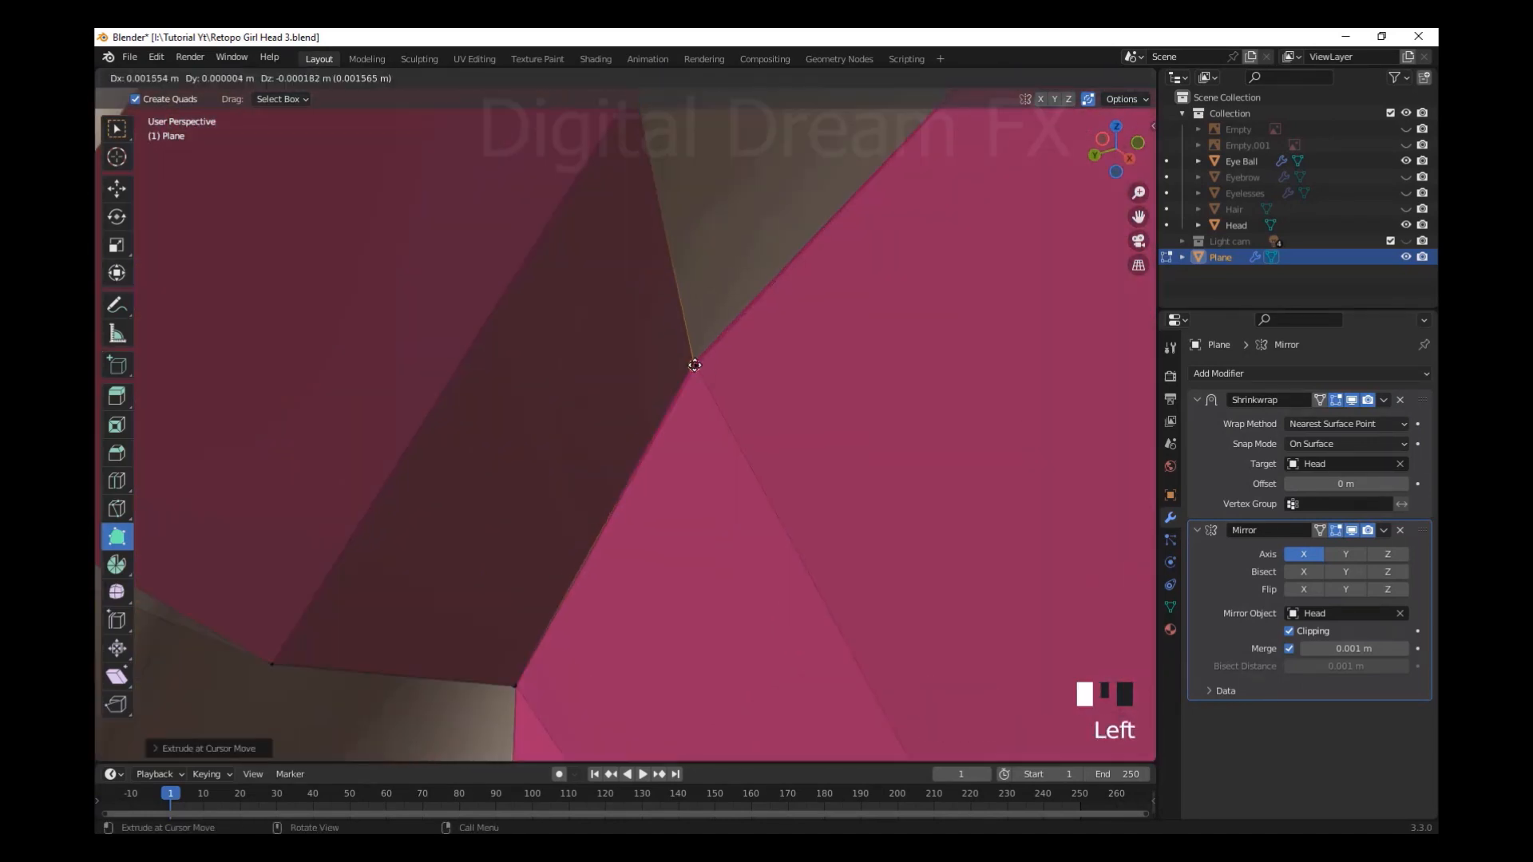
Close the small triangular gap on the underside of the earlobe by connecting its vertices
{"action": "key", "text": "KP_Decimal"}
{"action": "scroll", "coordinate": [711, 411], "scroll_direction": "down", "scroll_amount": 13}
{"action": "middle_click_drag", "start_coordinate": [711, 411], "coordinate": [695, 318]}
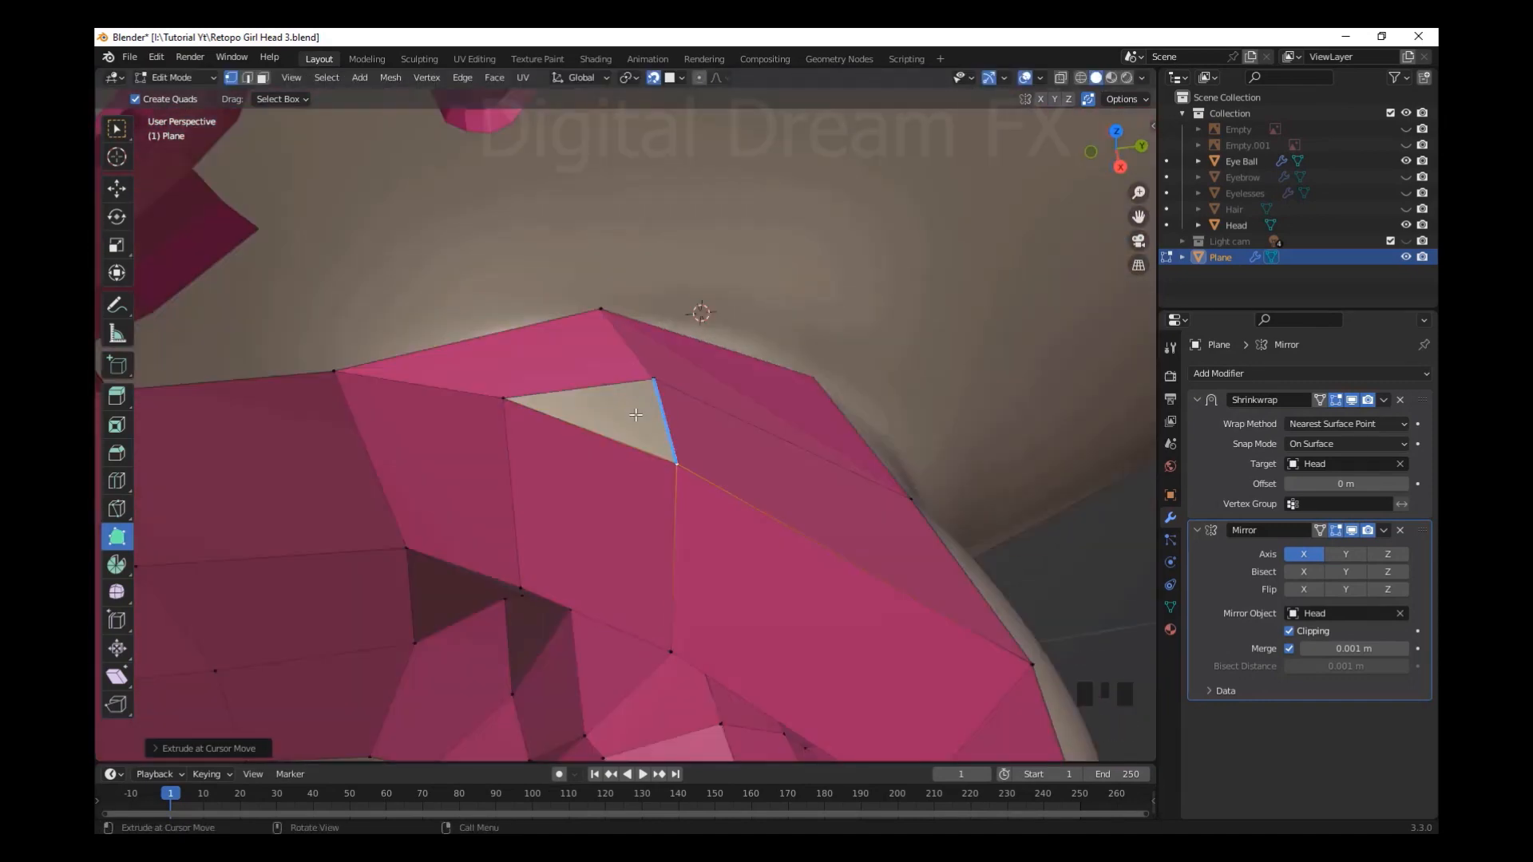
{"action": "key", "text": "j"}
{"action": "mouse_move", "coordinate": [591, 401]}
{"action": "middle_mouse_down"}
{"action": "mouse_move", "coordinate": [935, 376]}
{"action": "mouse_move", "coordinate": [611, 386]}
{"action": "middle_mouse_up"}
{"action": "middle_click_drag", "start_coordinate": [770, 321], "coordinate": [672, 396]}
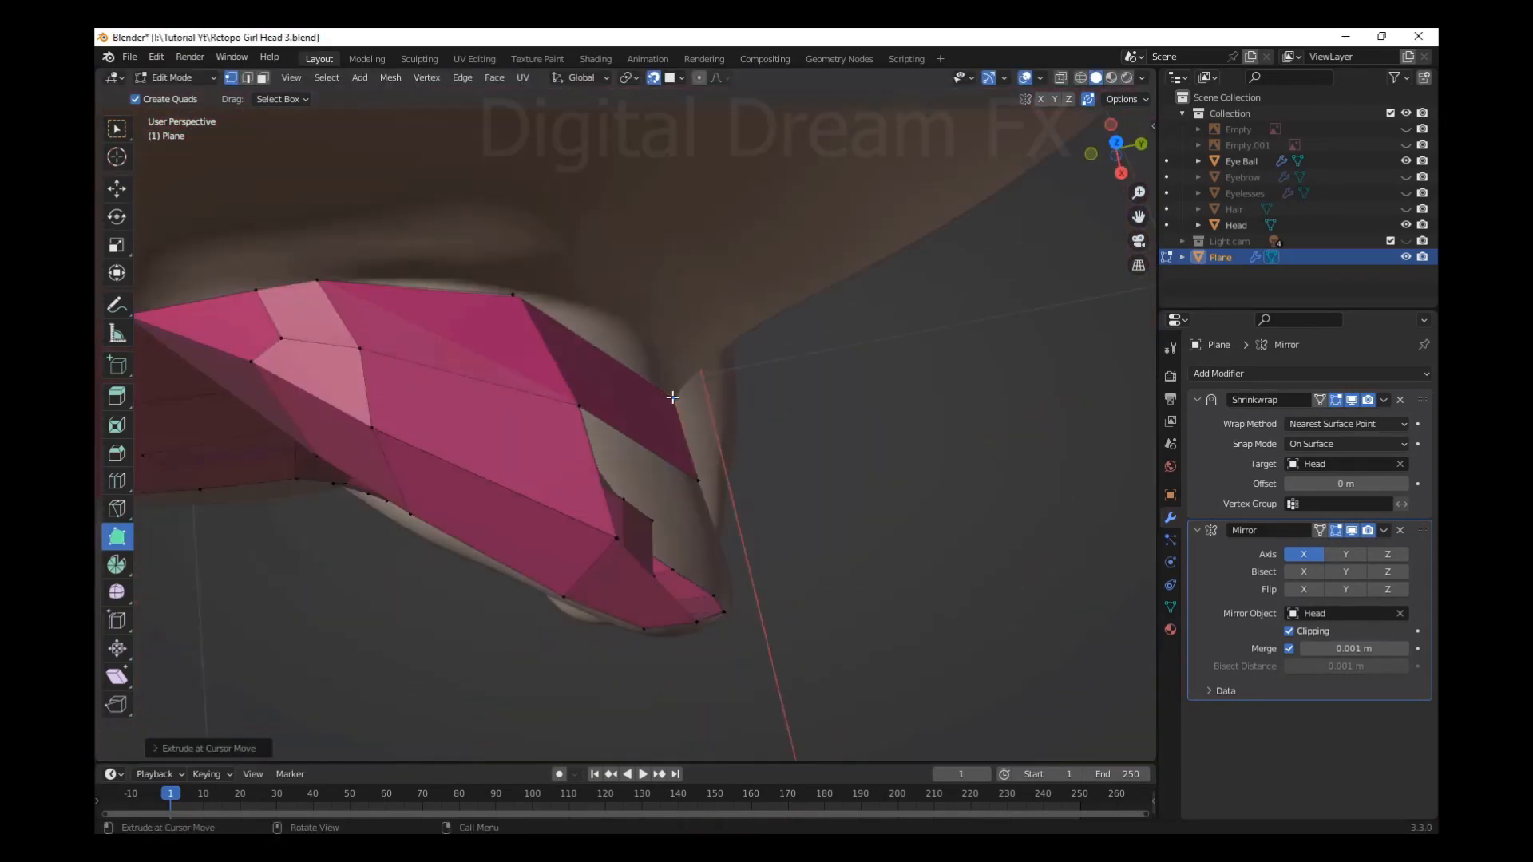
Reposition the vertices beneath the earlobe and close the remaining gap between its underside and the ear rim
{"action": "middle_click_drag", "start_coordinate": [480, 331], "coordinate": [559, 448]}
{"action": "left_click_drag", "start_coordinate": [607, 375], "coordinate": [589, 400]}
{"action": "scroll", "coordinate": [633, 359], "scroll_direction": "up", "scroll_amount": 3}
{"action": "middle_click_drag", "start_coordinate": [588, 400], "coordinate": [679, 479]}
{"action": "left_click_drag", "start_coordinate": [679, 479], "coordinate": [658, 606]}
{"action": "middle_click_drag", "start_coordinate": [658, 607], "coordinate": [651, 639]}
{"action": "scroll", "coordinate": [638, 698], "scroll_direction": "up", "scroll_amount": 2}
{"action": "scroll", "coordinate": [651, 639], "scroll_direction": "up", "scroll_amount": 2}
{"action": "left_click_drag", "start_coordinate": [651, 639], "coordinate": [695, 654]}
{"action": "scroll", "coordinate": [694, 654], "scroll_direction": "down", "scroll_amount": 4}
{"action": "middle_click_drag", "start_coordinate": [695, 654], "coordinate": [679, 510]}
{"action": "left_click_drag", "start_coordinate": [679, 511], "coordinate": [715, 455], "text": "ctrl"}
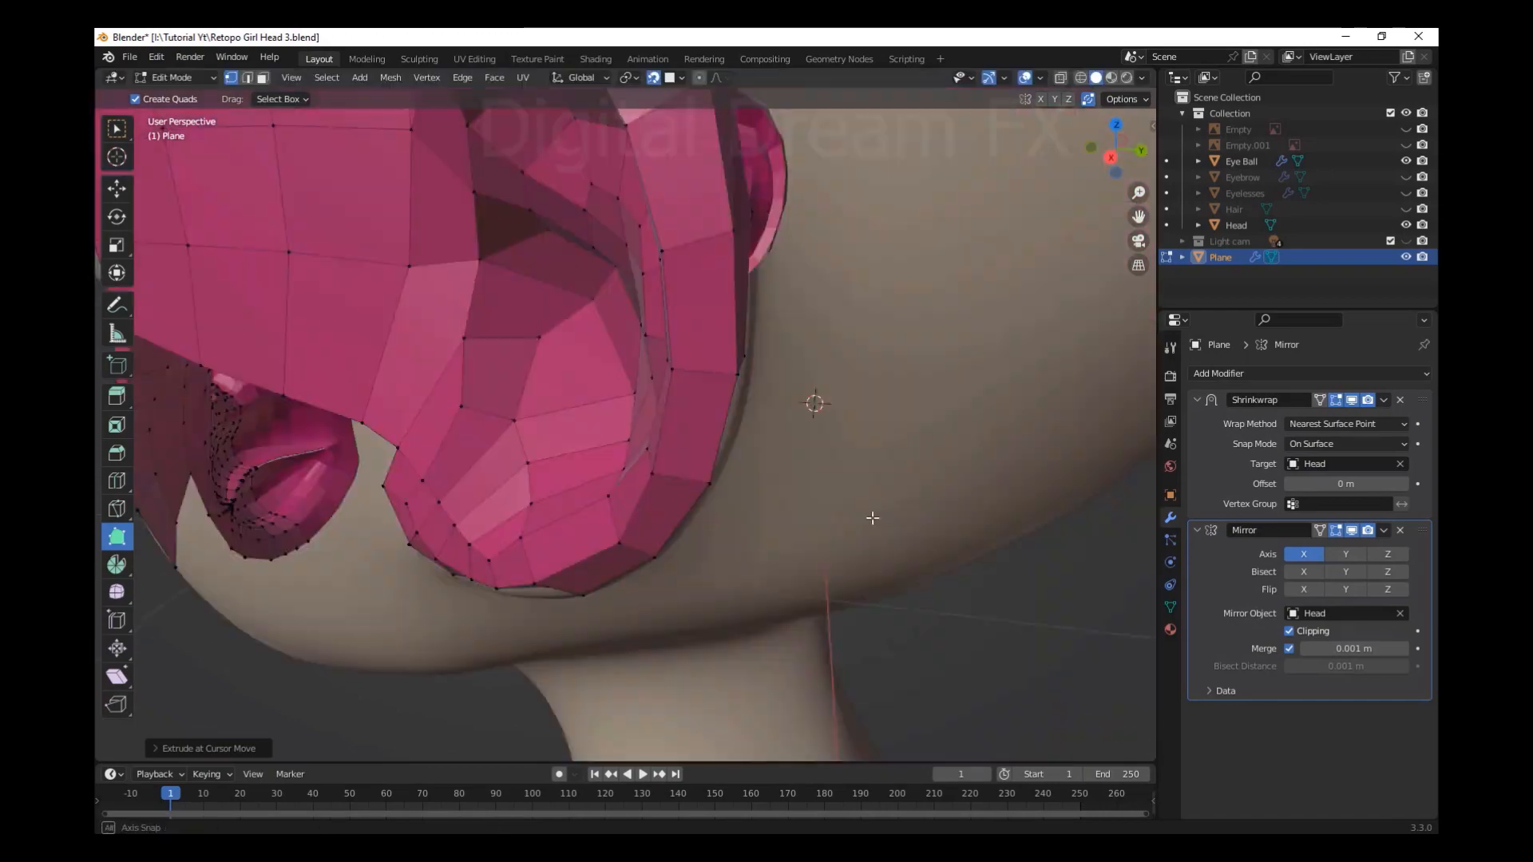
Align the edge-row vertices across the earlobe and along the outer ear rim
{"action": "scroll", "coordinate": [872, 516], "scroll_direction": "up", "scroll_amount": 2}
{"action": "middle_click_drag", "start_coordinate": [866, 479], "coordinate": [703, 447]}
{"action": "left_click_drag", "start_coordinate": [703, 447], "coordinate": [694, 466]}
{"action": "scroll", "coordinate": [787, 520], "scroll_direction": "down", "scroll_amount": 3}
{"action": "middle_click_drag", "start_coordinate": [695, 466], "coordinate": [629, 529]}
{"action": "left_click_drag", "start_coordinate": [629, 528], "coordinate": [630, 550]}
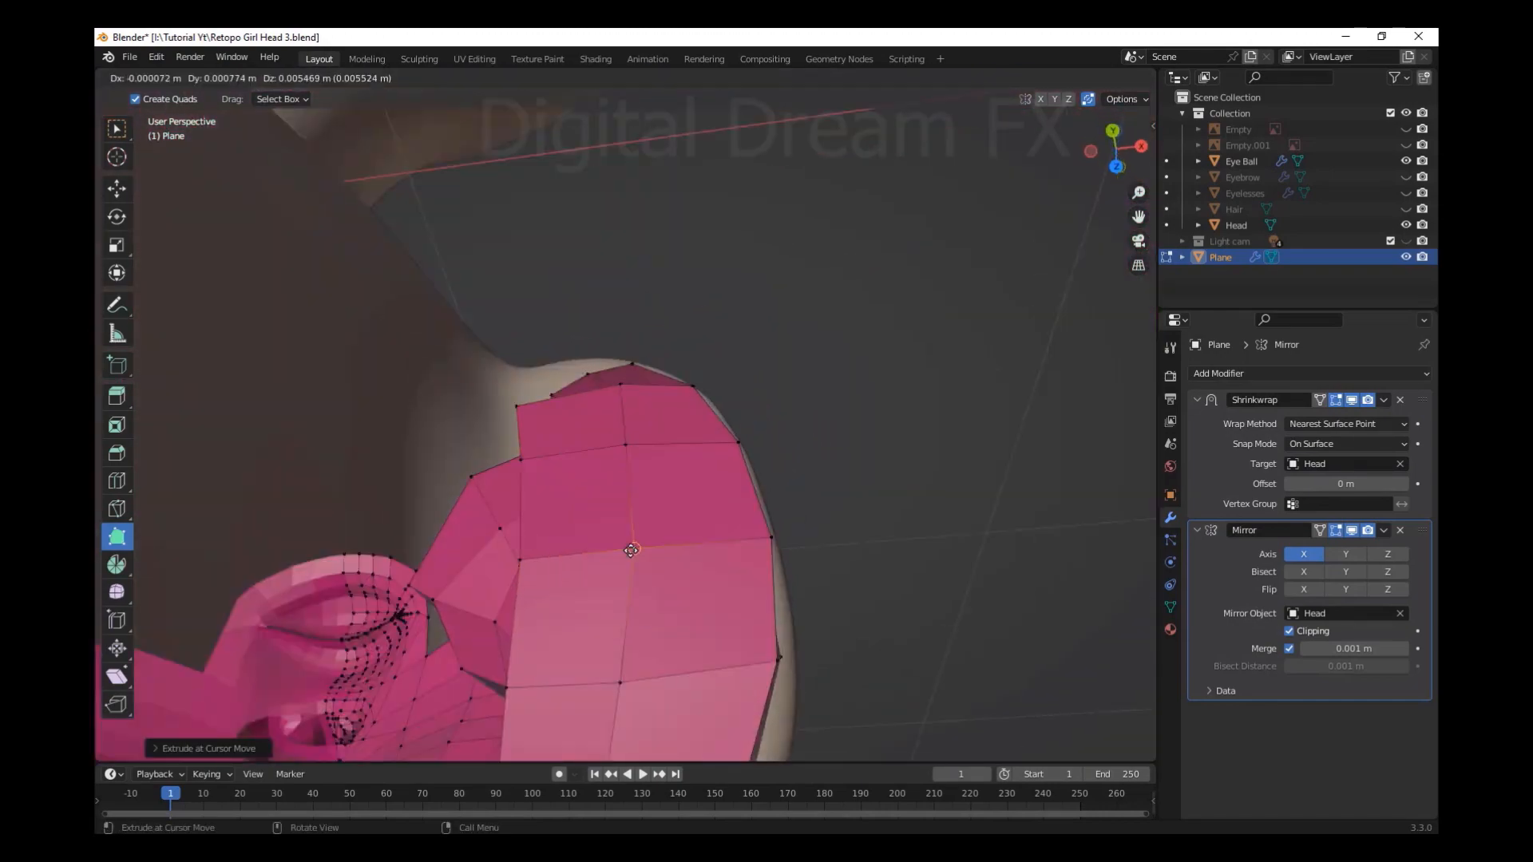
{"action": "middle_click_drag", "start_coordinate": [484, 683], "coordinate": [612, 528]}
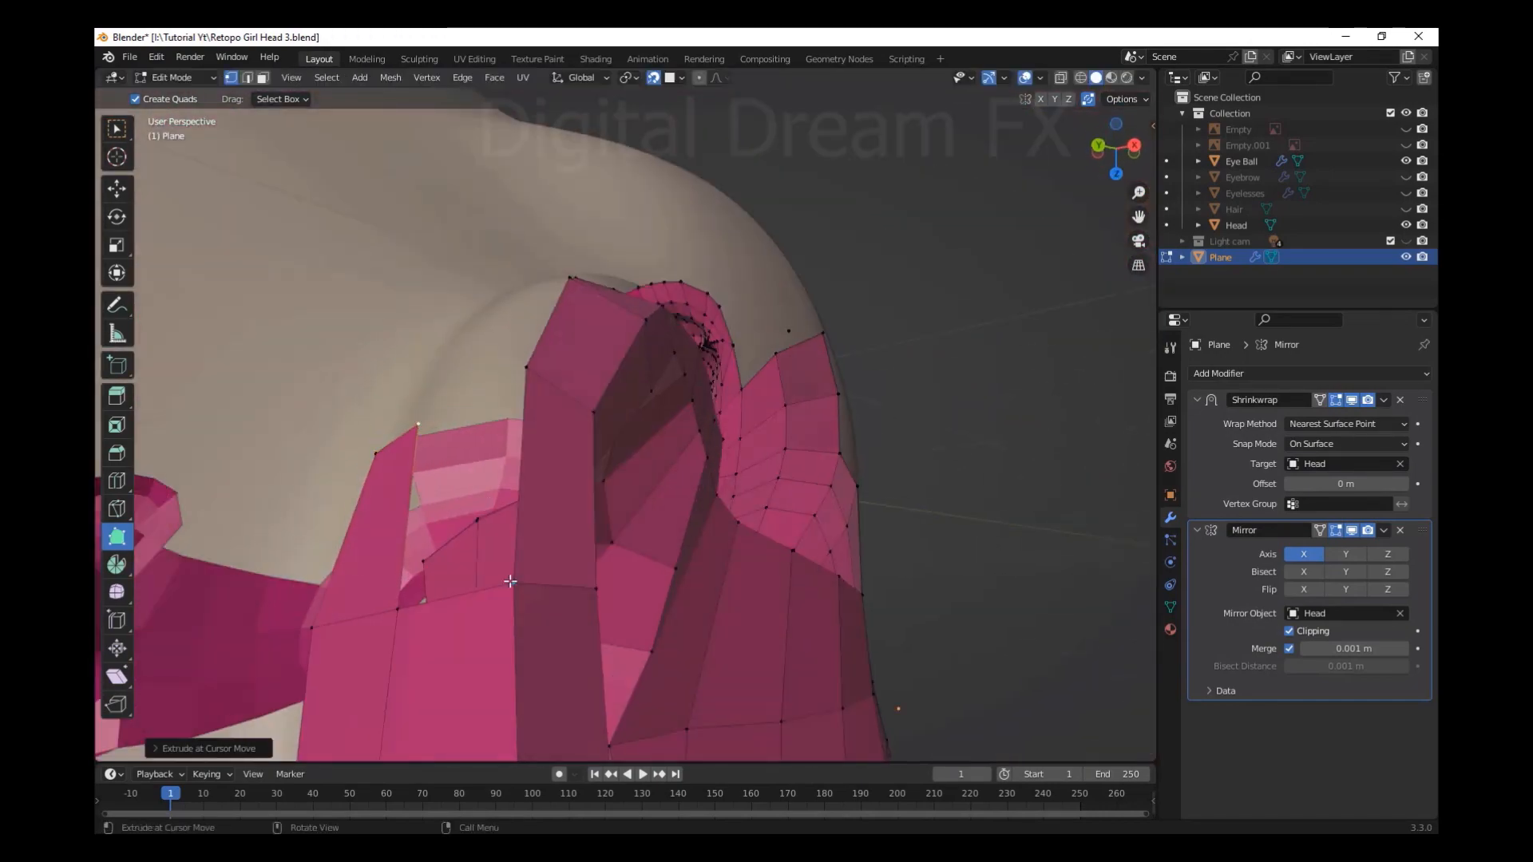
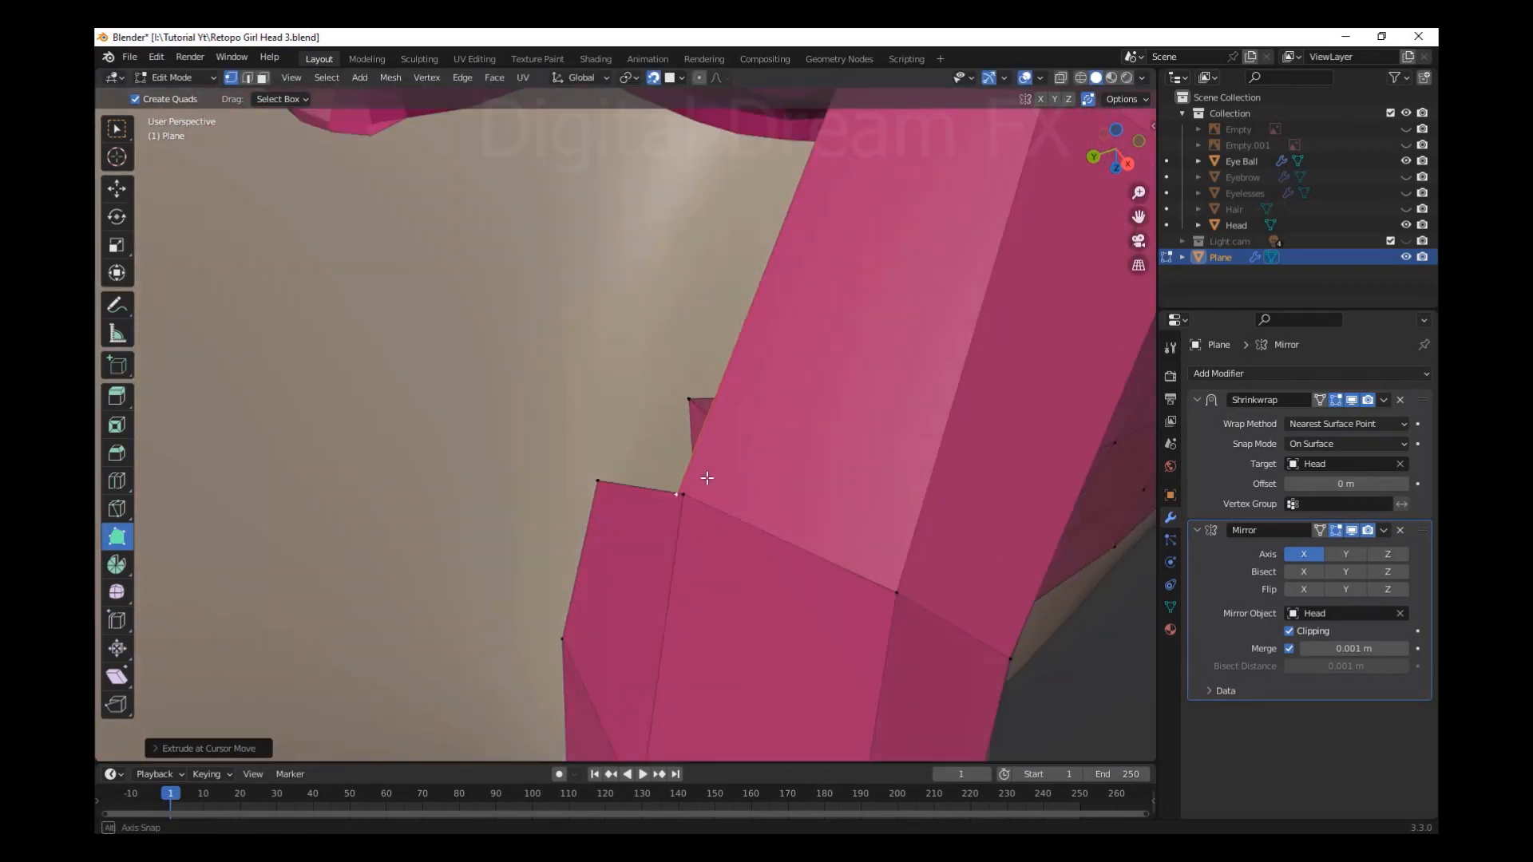
Add a quad on the back of the ear and adjust its corner vertex
{"action": "middle_click_drag", "start_coordinate": [646, 541], "coordinate": [807, 474]}
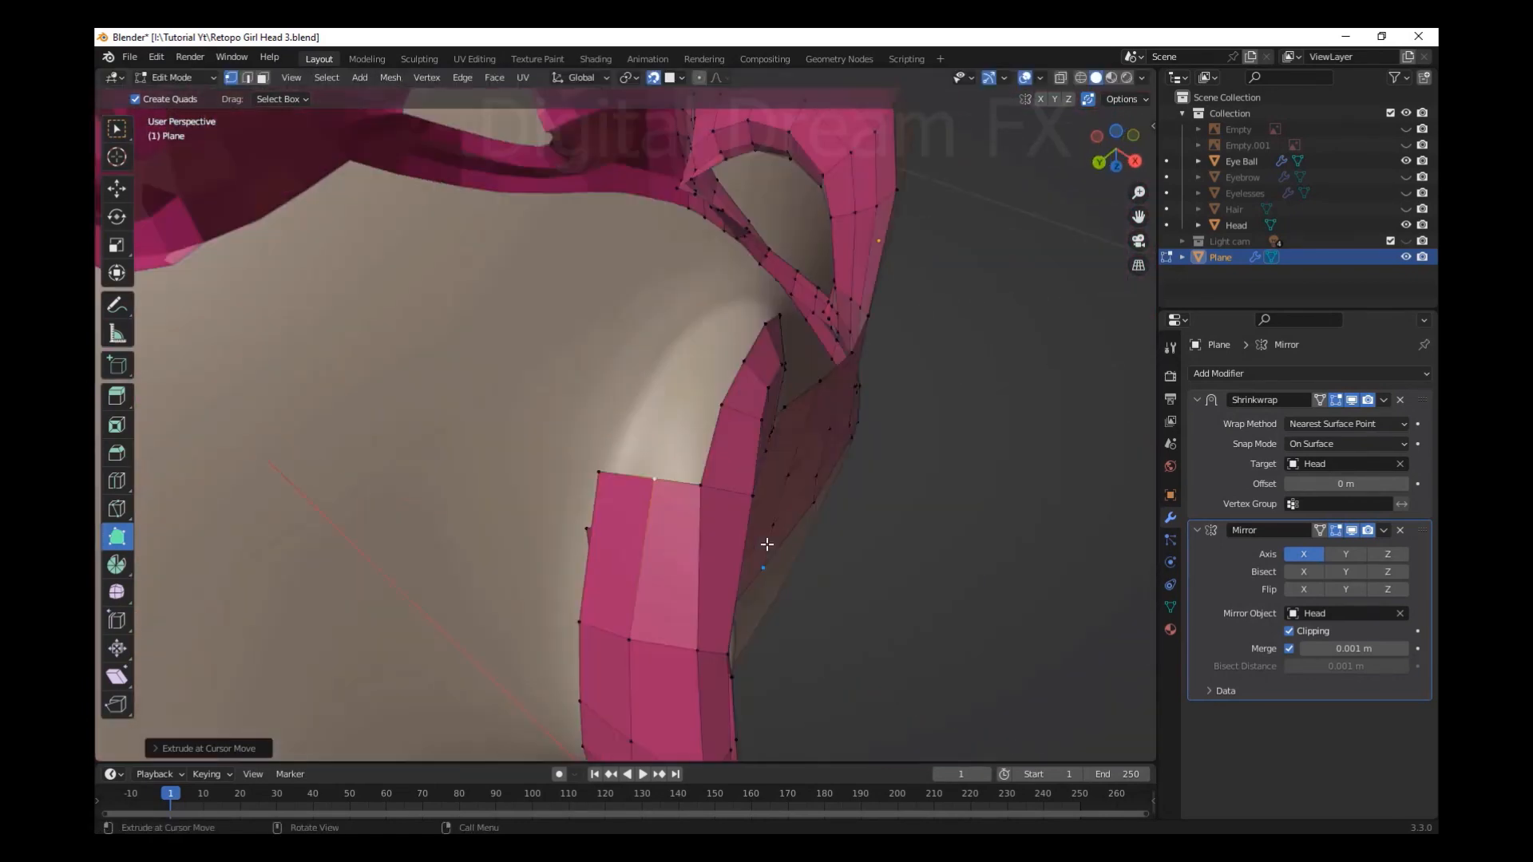
{"action": "middle_click_drag", "start_coordinate": [767, 544], "coordinate": [662, 553]}
{"action": "left_click", "coordinate": [525, 542]}
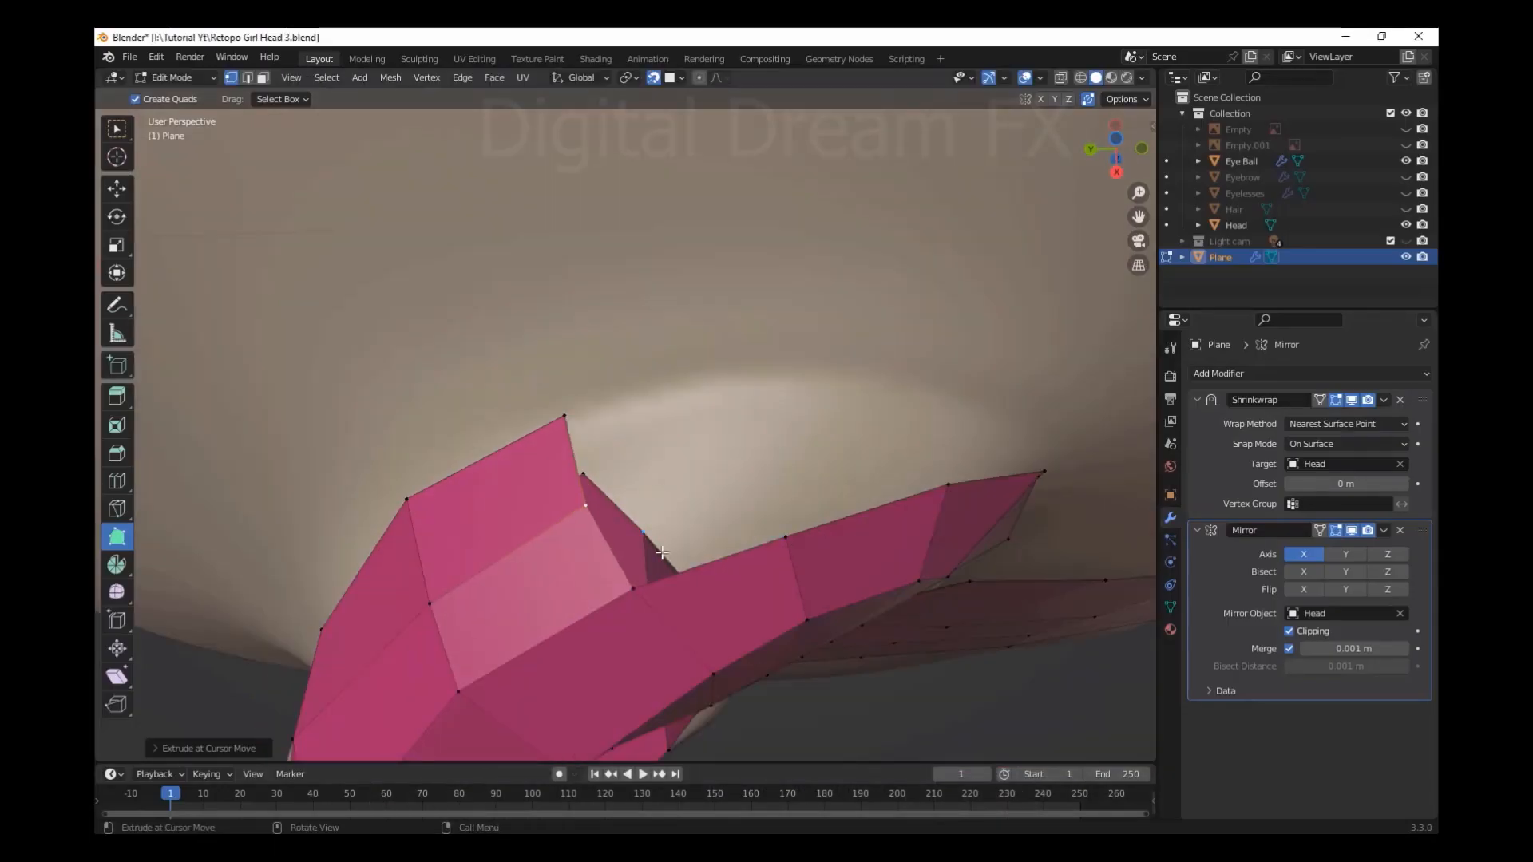
{"action": "middle_click_drag", "start_coordinate": [905, 465], "coordinate": [590, 531]}
{"action": "left_click_drag", "start_coordinate": [589, 532], "coordinate": [573, 537]}
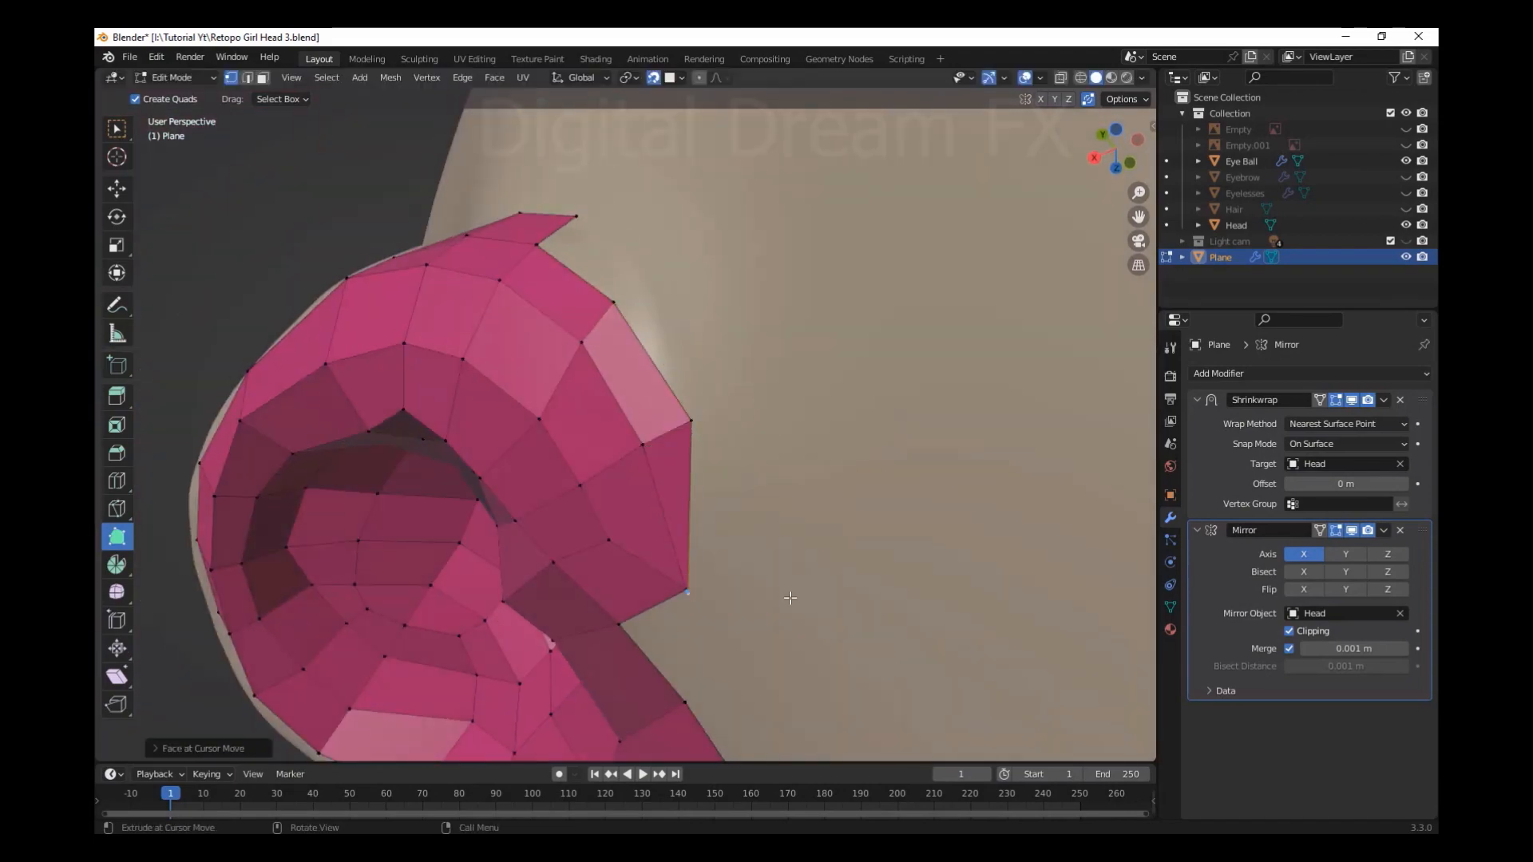
Extrude another quad along the ear's open back edge, following the row of quads already there
{"action": "scroll", "coordinate": [729, 483], "scroll_direction": "down", "scroll_amount": 2}
{"action": "middle_click_drag", "start_coordinate": [790, 598], "coordinate": [671, 436], "text": "shift"}
{"action": "scroll", "coordinate": [671, 435], "scroll_direction": "up", "scroll_amount": 4}
{"action": "left_click_drag", "start_coordinate": [671, 435], "coordinate": [657, 421]}
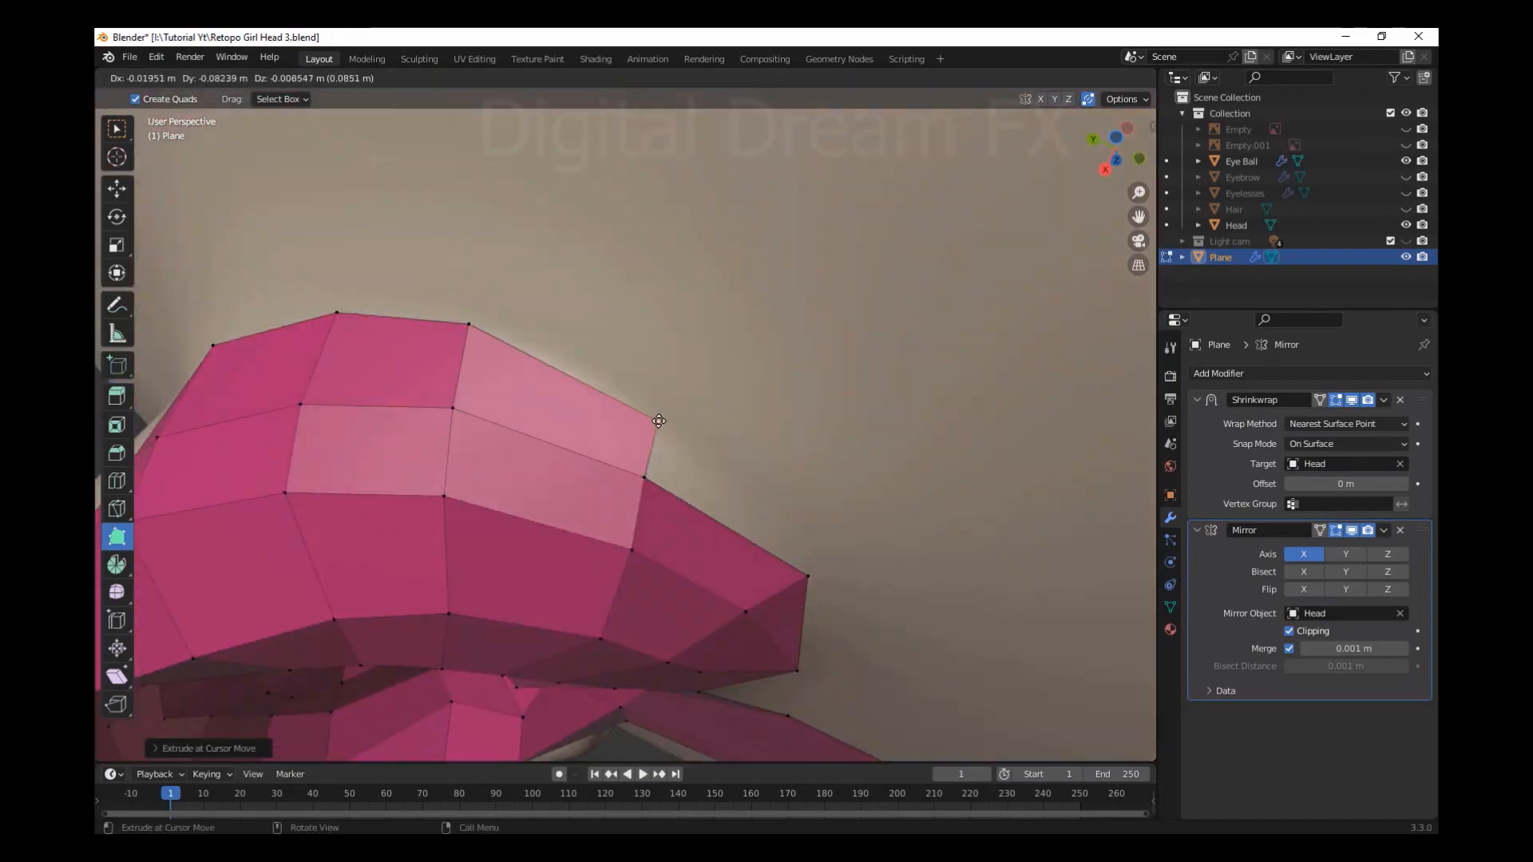
Start a strip of quads at the base of the earlobe and extrude it forward along the jawline
{"action": "middle_click_drag", "start_coordinate": [657, 421], "coordinate": [855, 537]}
{"action": "scroll", "coordinate": [774, 516], "scroll_direction": "down", "scroll_amount": 6}
{"action": "scroll", "coordinate": [698, 565], "scroll_direction": "up", "scroll_amount": 4}
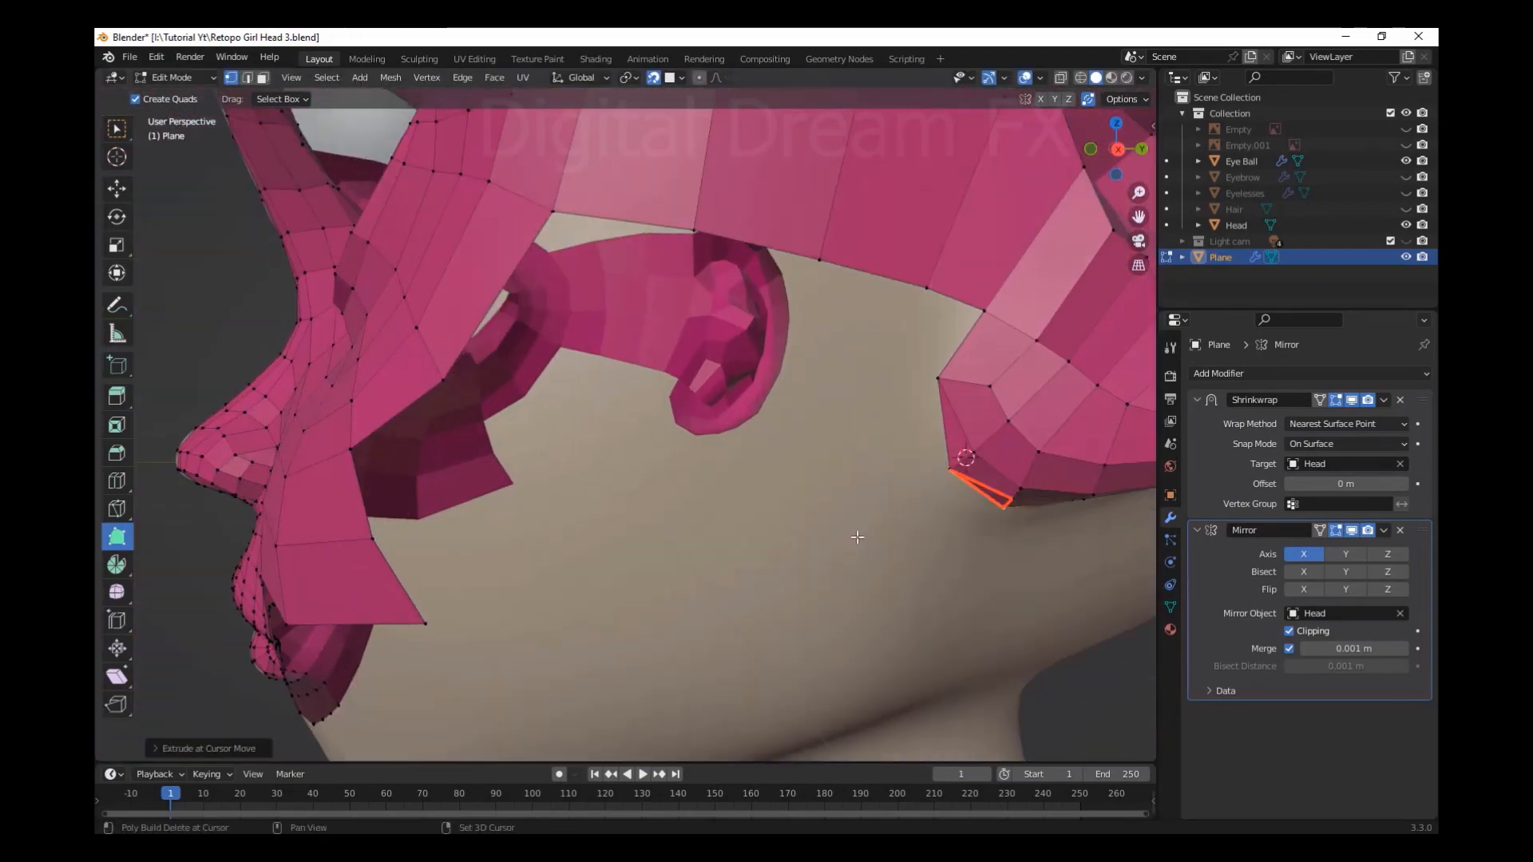
{"action": "scroll", "coordinate": [810, 503], "scroll_direction": "down", "scroll_amount": 2}
{"action": "left_click_drag", "start_coordinate": [756, 438], "coordinate": [712, 490]}
{"action": "scroll", "coordinate": [711, 490], "scroll_direction": "up", "scroll_amount": 1}
{"action": "middle_click_drag", "start_coordinate": [711, 490], "coordinate": [694, 559], "text": "shift"}
{"action": "left_click_drag", "start_coordinate": [715, 440], "coordinate": [691, 482], "text": "ctrl"}
{"action": "scroll", "coordinate": [691, 482], "scroll_direction": "down", "scroll_amount": 3}
{"action": "middle_click_drag", "start_coordinate": [692, 482], "coordinate": [739, 514]}
{"action": "left_click_drag", "start_coordinate": [739, 514], "coordinate": [702, 551]}
Extend the jaw strip under the chin to the mirror centre line and attach its end vertices there
{"action": "middle_click_drag", "start_coordinate": [703, 551], "coordinate": [647, 480]}
{"action": "scroll", "coordinate": [801, 501], "scroll_direction": "up", "scroll_amount": 3}
{"action": "scroll", "coordinate": [647, 479], "scroll_direction": "up", "scroll_amount": 3}
{"action": "left_click_drag", "start_coordinate": [519, 469], "coordinate": [455, 469]}
{"action": "middle_click_drag", "start_coordinate": [455, 470], "coordinate": [559, 527]}
{"action": "left_click_drag", "start_coordinate": [559, 527], "coordinate": [518, 526]}
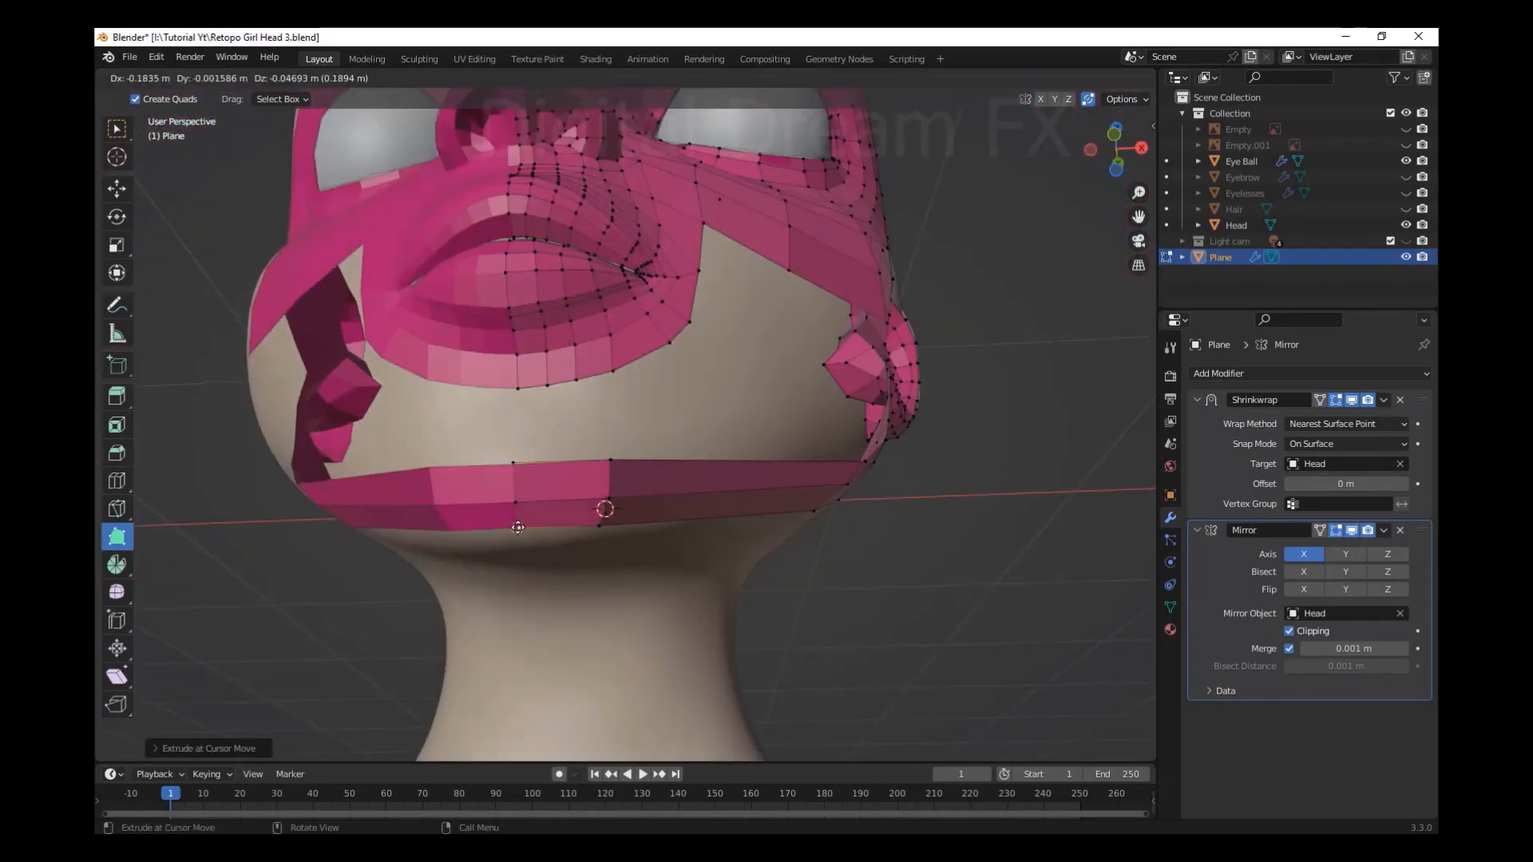
Cut a new edge across the chin section of the jaw strip with the Knife and align its middle vertex
{"action": "middle_click_drag", "start_coordinate": [519, 527], "coordinate": [606, 471]}
{"action": "key", "text": "k"}
{"action": "left_click", "coordinate": [606, 473]}
{"action": "left_click", "coordinate": [616, 581]}
{"action": "key", "text": "Return"}
{"action": "left_click_drag", "start_coordinate": [614, 537], "coordinate": [618, 537]}
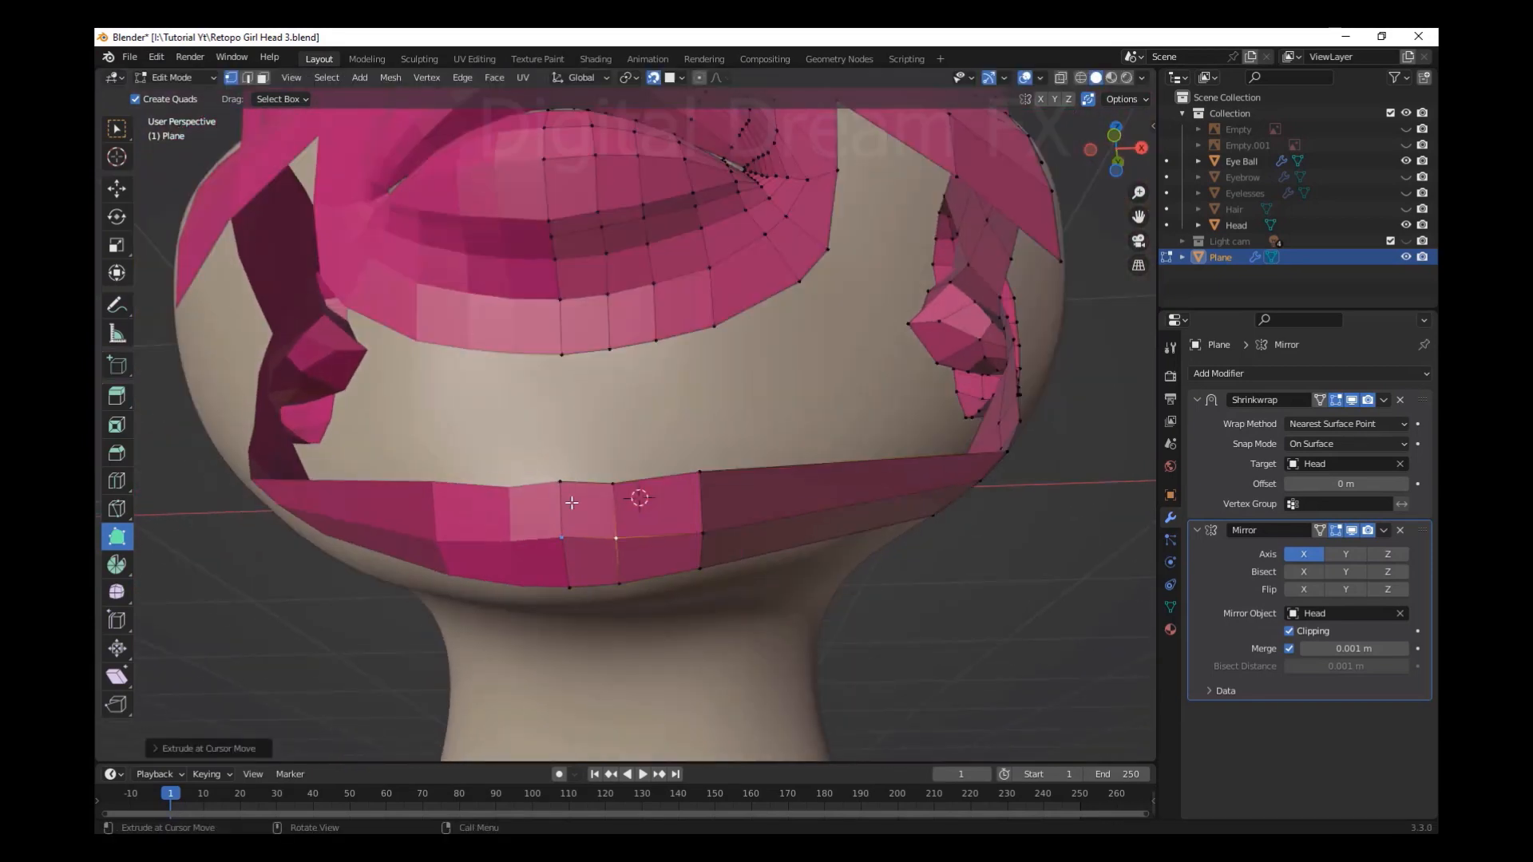
Extrude quads from the ring below the lower lip down to the chin strip and join their vertices
{"action": "left_click_drag", "start_coordinate": [585, 351], "coordinate": [612, 471]}
{"action": "scroll", "coordinate": [612, 471], "scroll_direction": "up", "scroll_amount": 6}
{"action": "scroll", "coordinate": [646, 492], "scroll_direction": "up", "scroll_amount": 3}
{"action": "left_click_drag", "start_coordinate": [702, 435], "coordinate": [784, 448]}
{"action": "scroll", "coordinate": [784, 448], "scroll_direction": "down", "scroll_amount": 6}
{"action": "scroll", "coordinate": [806, 554], "scroll_direction": "up", "scroll_amount": 3}
{"action": "scroll", "coordinate": [805, 554], "scroll_direction": "down", "scroll_amount": 6}
{"action": "middle_click_drag", "start_coordinate": [806, 554], "coordinate": [719, 413], "text": "shift"}
Cut another edge across the chin strip and align the vertices along its lower border
{"action": "key", "text": "k"}
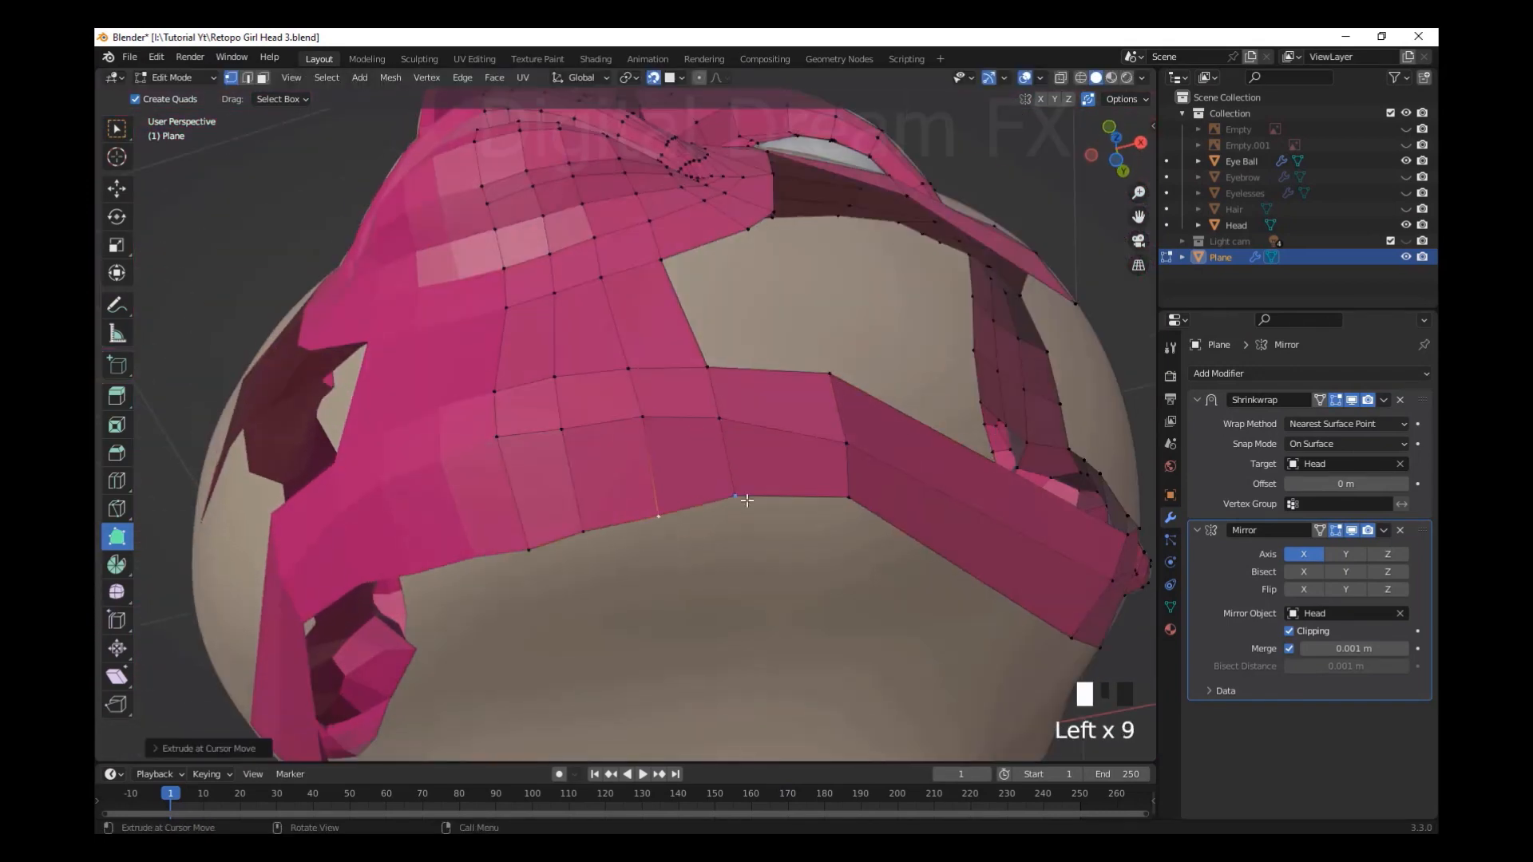
{"action": "scroll", "coordinate": [862, 452], "scroll_direction": "up", "scroll_amount": 3}
{"action": "middle_click_drag", "start_coordinate": [746, 500], "coordinate": [830, 495]}
{"action": "scroll", "coordinate": [862, 451], "scroll_direction": "down", "scroll_amount": 5}
{"action": "middle_click_drag", "start_coordinate": [831, 495], "coordinate": [700, 377], "text": "shift"}
{"action": "left_click", "coordinate": [719, 384], "text": "shift"}
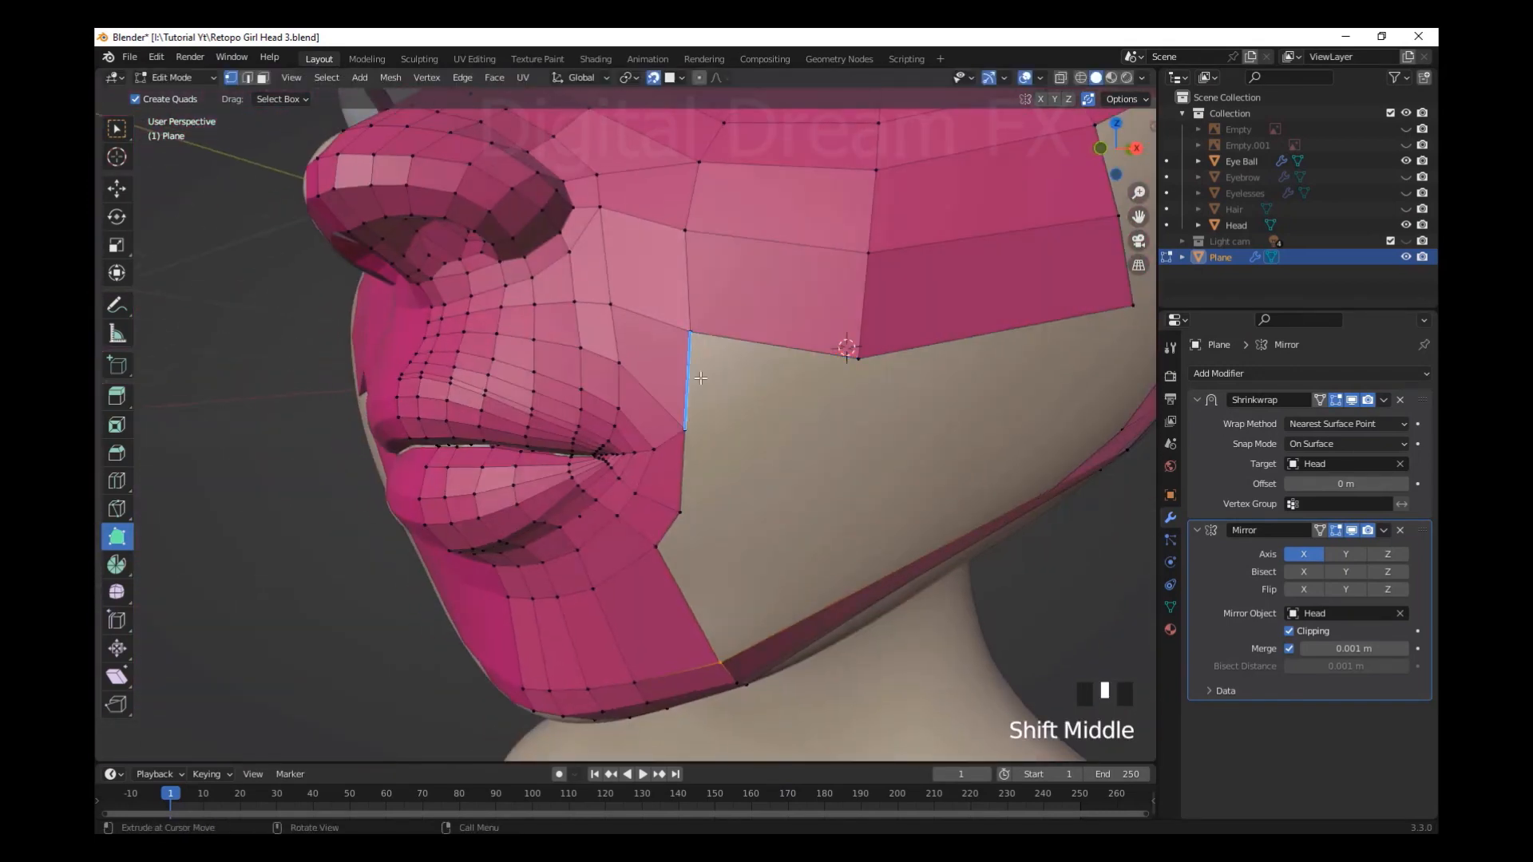
Extrude a quad outward from the mouth-corner ring and adjust the nearby cheek vertices
{"action": "middle_click_drag", "start_coordinate": [536, 595], "coordinate": [846, 511]}
{"action": "scroll", "coordinate": [846, 447], "scroll_direction": "down", "scroll_amount": 3}
{"action": "left_click", "coordinate": [845, 394]}
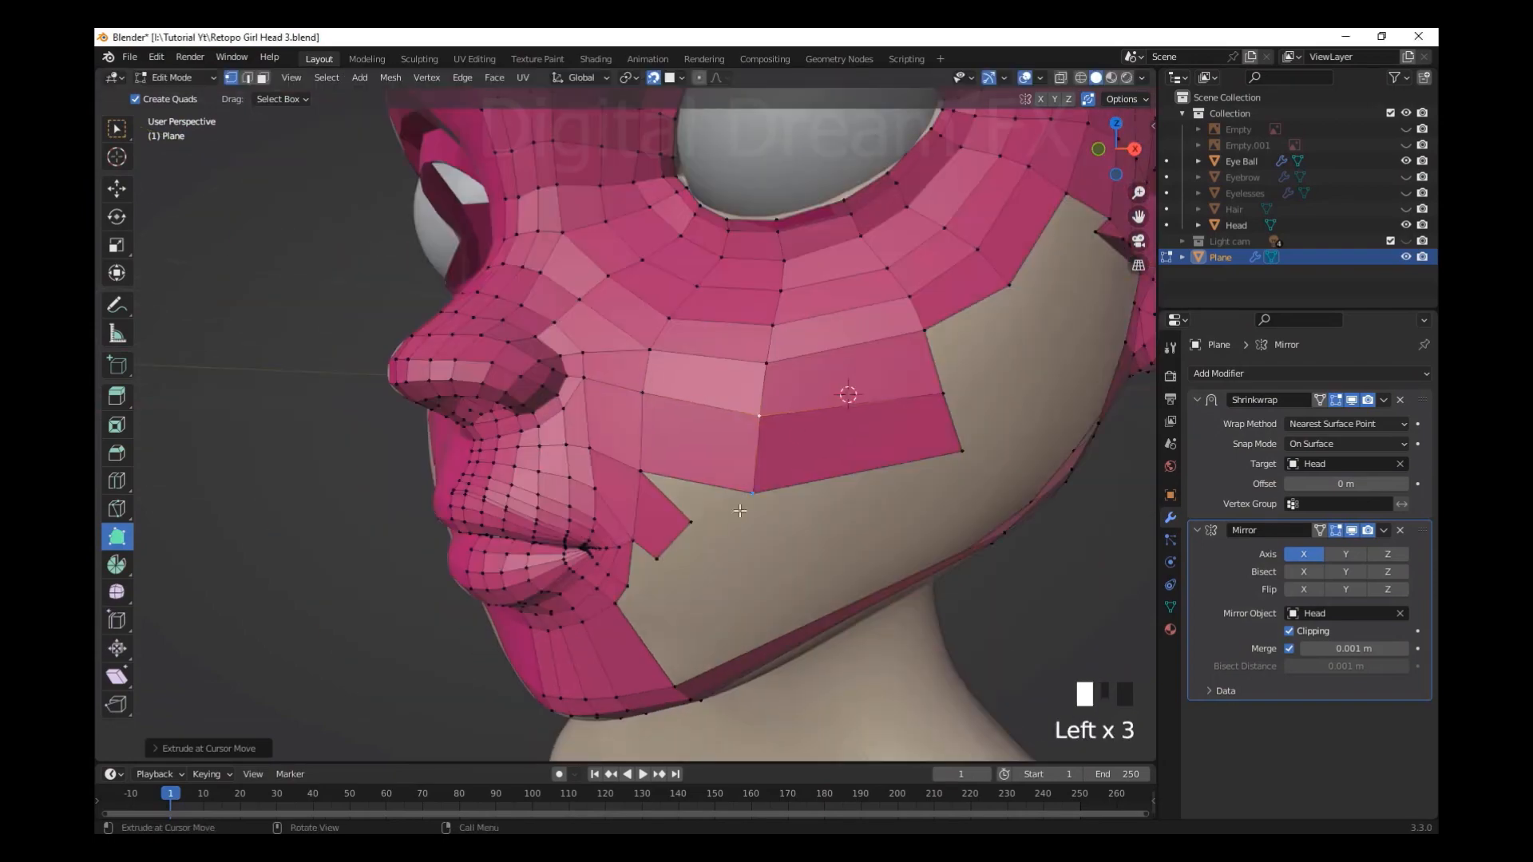
{"action": "scroll", "coordinate": [719, 479], "scroll_direction": "up", "scroll_amount": 3}
{"action": "left_click_drag", "start_coordinate": [511, 578], "coordinate": [517, 569]}
Join the new mouth-corner quad to the cheek strip and clean up the edges around it
{"action": "left_click_drag", "start_coordinate": [937, 214], "coordinate": [802, 257]}
{"action": "scroll", "coordinate": [802, 257], "scroll_direction": "up", "scroll_amount": 4}
{"action": "mouse_move", "coordinate": [814, 471]}
{"action": "left_mouse_down"}
{"action": "mouse_move", "coordinate": [801, 487]}
{"action": "mouse_move", "coordinate": [750, 479]}
{"action": "mouse_move", "coordinate": [733, 501]}
{"action": "left_mouse_up"}
{"action": "scroll", "coordinate": [801, 486], "scroll_direction": "down", "scroll_amount": 4}
{"action": "key", "text": "k"}
{"action": "scroll", "coordinate": [900, 524], "scroll_direction": "up", "scroll_amount": 5}
{"action": "left_click", "coordinate": [900, 524], "text": "shift"}
{"action": "scroll", "coordinate": [901, 524], "scroll_direction": "down", "scroll_amount": 5}
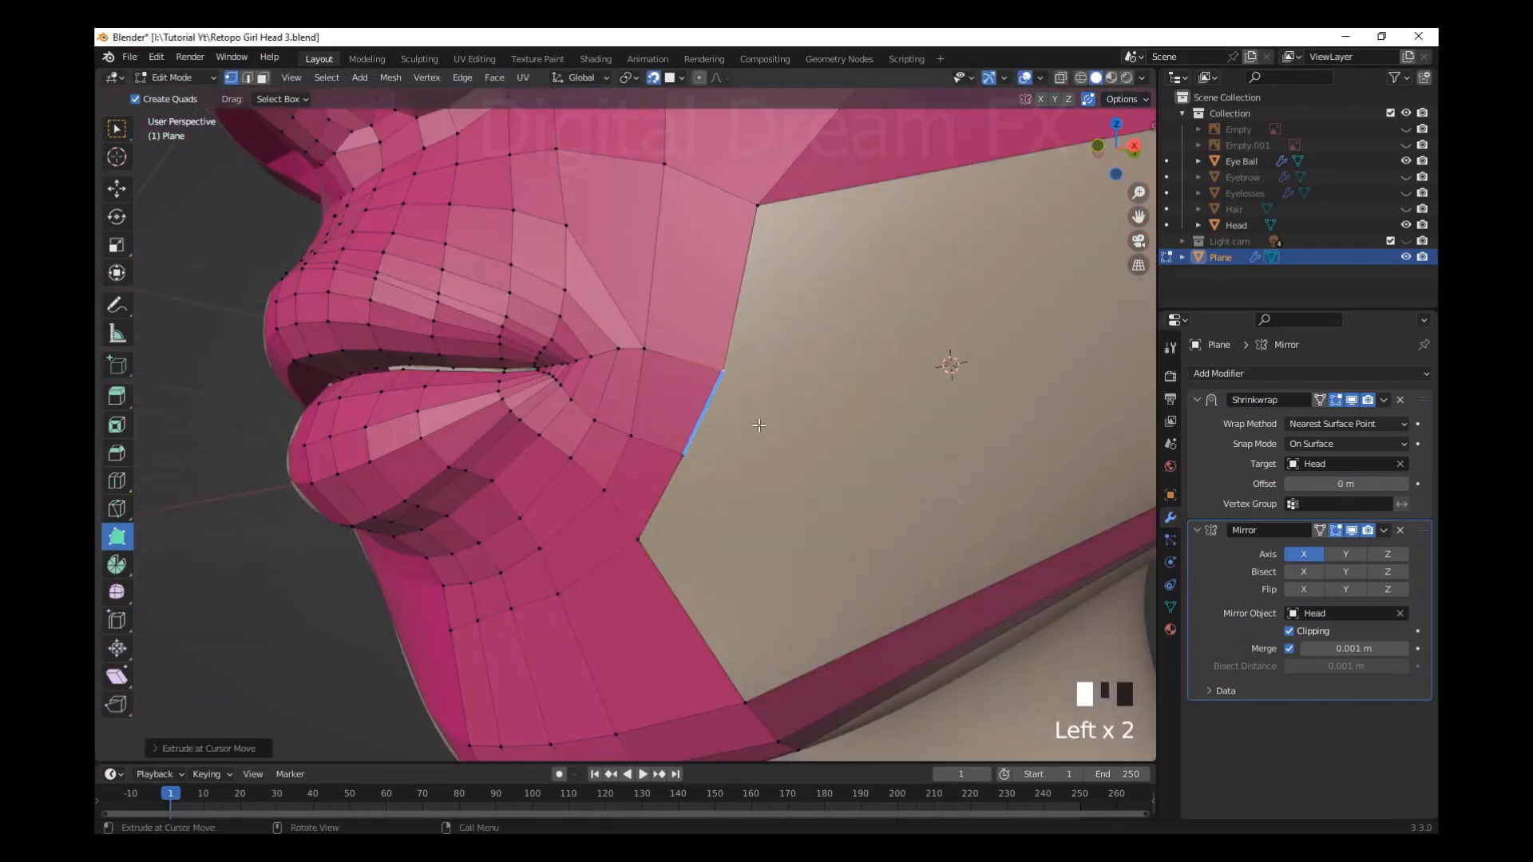
Reposition the cheek vertices beside the mouth and add a loop cut through the neighbouring quads
{"action": "middle_click_drag", "start_coordinate": [759, 320], "coordinate": [739, 639], "text": "shift"}
{"action": "left_click_drag", "start_coordinate": [752, 495], "coordinate": [735, 506]}
{"action": "scroll", "coordinate": [759, 479], "scroll_direction": "up", "scroll_amount": 3}
{"action": "left_click_drag", "start_coordinate": [766, 320], "coordinate": [773, 314]}
{"action": "scroll", "coordinate": [769, 479], "scroll_direction": "down", "scroll_amount": 3}
{"action": "middle_click_drag", "start_coordinate": [769, 518], "coordinate": [794, 487], "text": "shift"}
{"action": "key", "text": "ctrl+r"}
{"action": "left_click", "coordinate": [795, 487]}
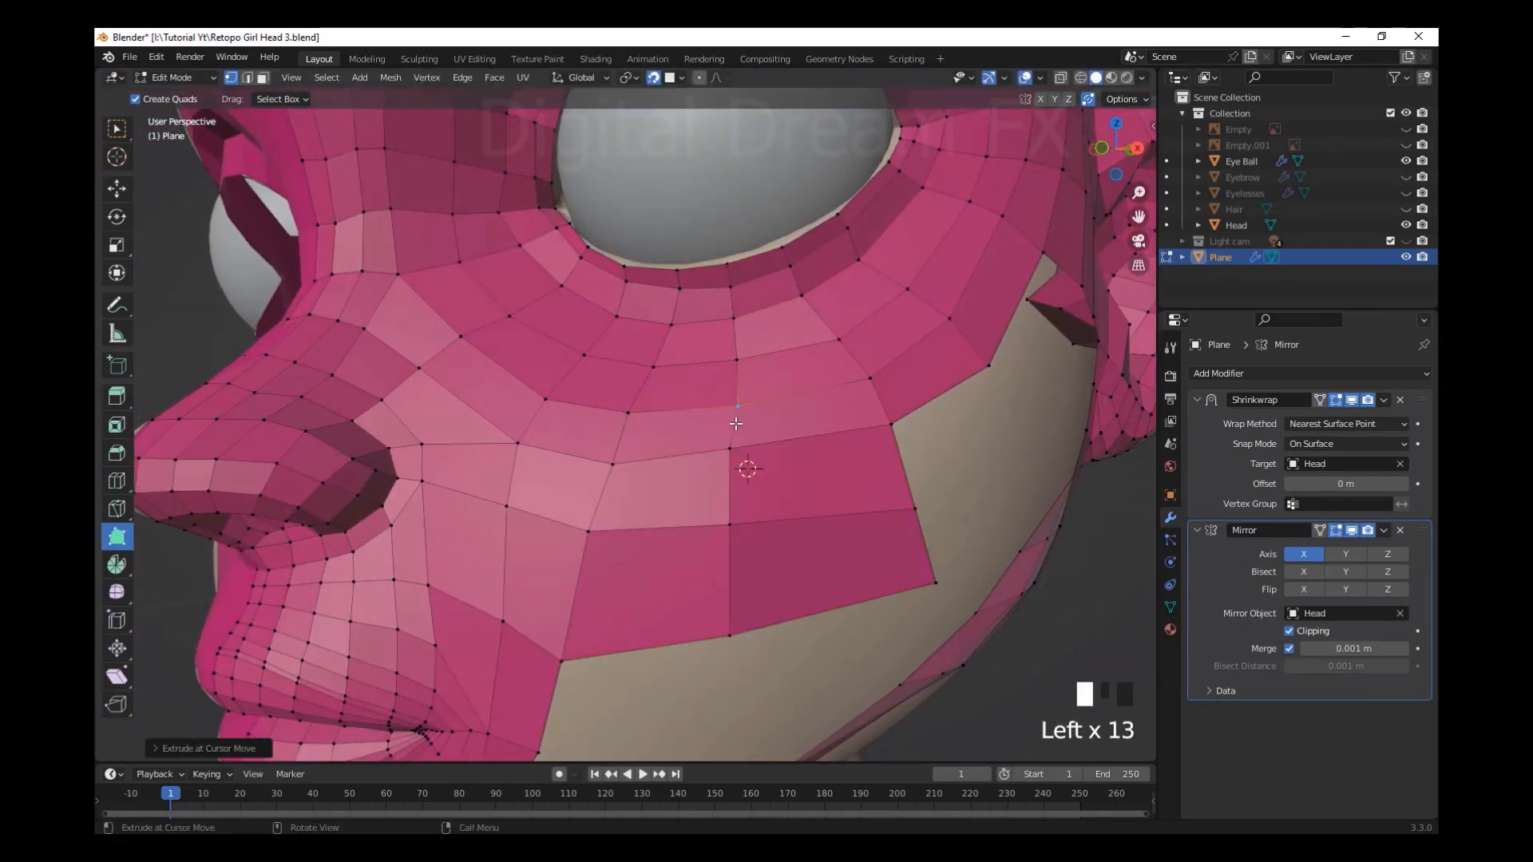
Even out the vertices of the cheek and chin quads beside the mouth
{"action": "scroll", "coordinate": [736, 423], "scroll_direction": "down", "scroll_amount": 4}
{"action": "left_click_drag", "start_coordinate": [784, 541], "coordinate": [762, 511]}
{"action": "middle_click_drag", "start_coordinate": [762, 511], "coordinate": [751, 495]}
{"action": "scroll", "coordinate": [750, 495], "scroll_direction": "up", "scroll_amount": 4}
{"action": "middle_click_drag", "start_coordinate": [687, 607], "coordinate": [734, 475], "text": "shift"}
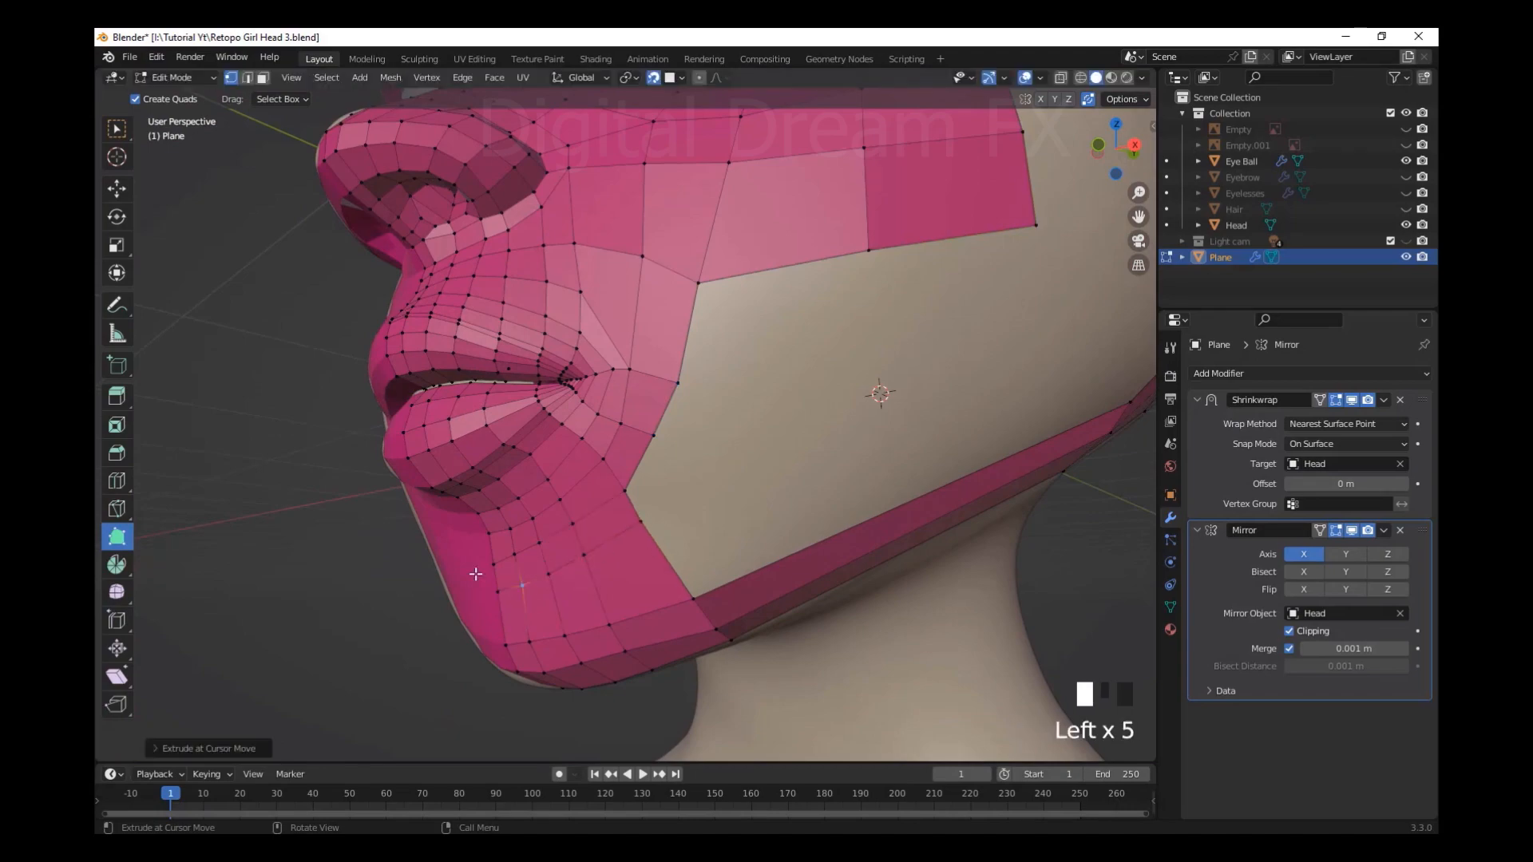
{"action": "left_click_drag", "start_coordinate": [661, 436], "coordinate": [723, 407], "text": "ctrl"}
Smooth the flow of the cheek quads under the eye by repositioning their vertices
{"action": "middle_click_drag", "start_coordinate": [861, 254], "coordinate": [846, 415], "text": "shift"}
{"action": "scroll", "coordinate": [798, 479], "scroll_direction": "up", "scroll_amount": 4}
{"action": "middle_click_drag", "start_coordinate": [798, 479], "coordinate": [694, 551]}
{"action": "left_click_drag", "start_coordinate": [694, 431], "coordinate": [677, 425]}
{"action": "left_click_drag", "start_coordinate": [578, 390], "coordinate": [582, 355]}
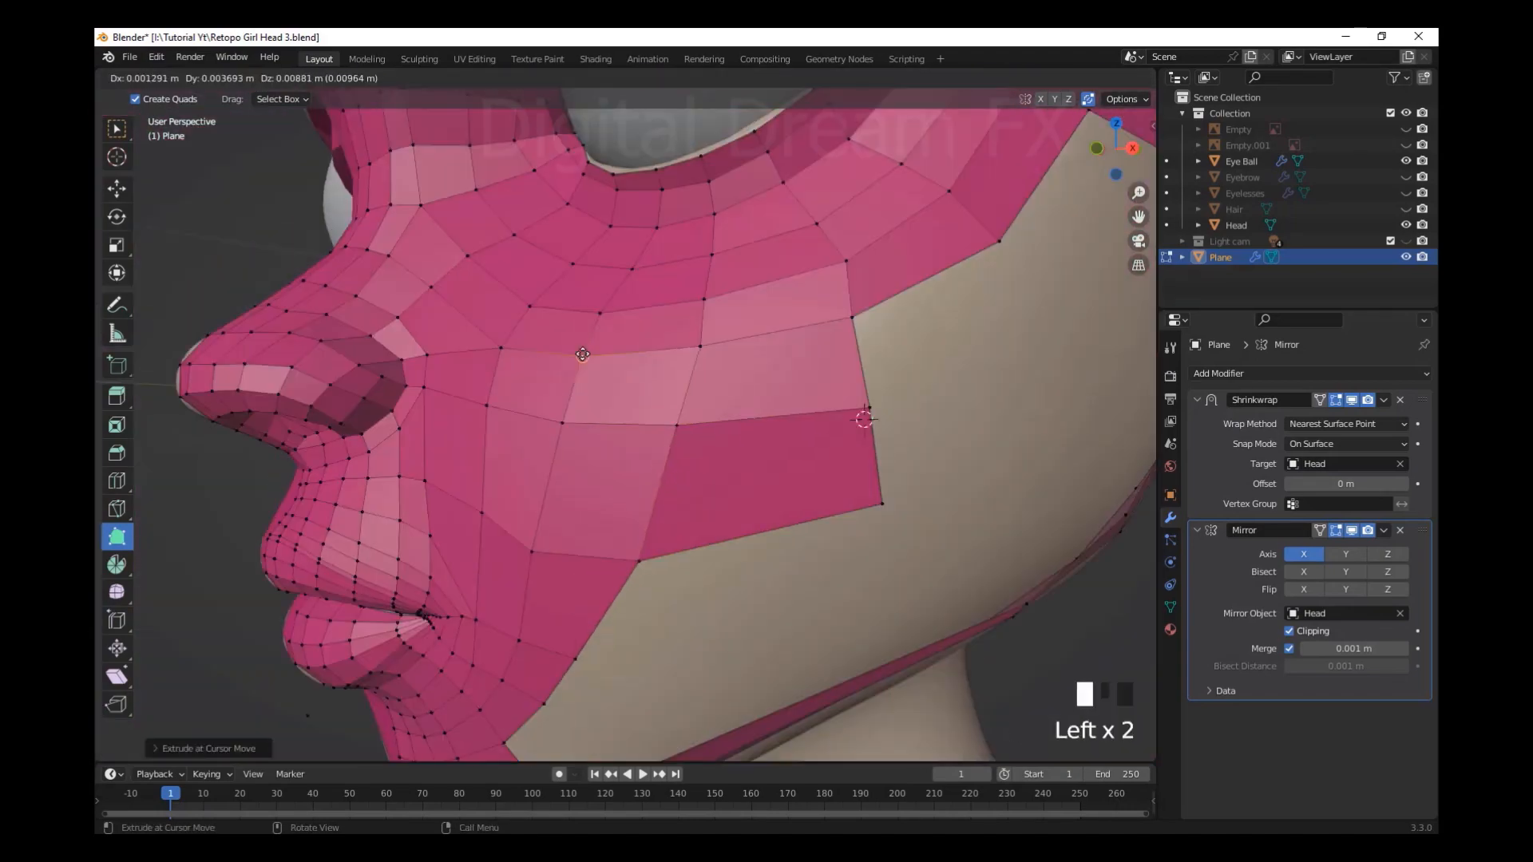
Cut an edge across the jaw strip just behind the chin and align its middle vertex
{"action": "middle_click_drag", "start_coordinate": [874, 477], "coordinate": [838, 399]}
{"action": "middle_click_drag", "start_coordinate": [798, 575], "coordinate": [763, 423], "text": "shift"}
{"action": "key", "text": "k"}
{"action": "left_click", "coordinate": [722, 475]}
{"action": "left_click", "coordinate": [772, 562]}
{"action": "key", "text": "Return"}
{"action": "left_click_drag", "start_coordinate": [758, 525], "coordinate": [749, 520]}
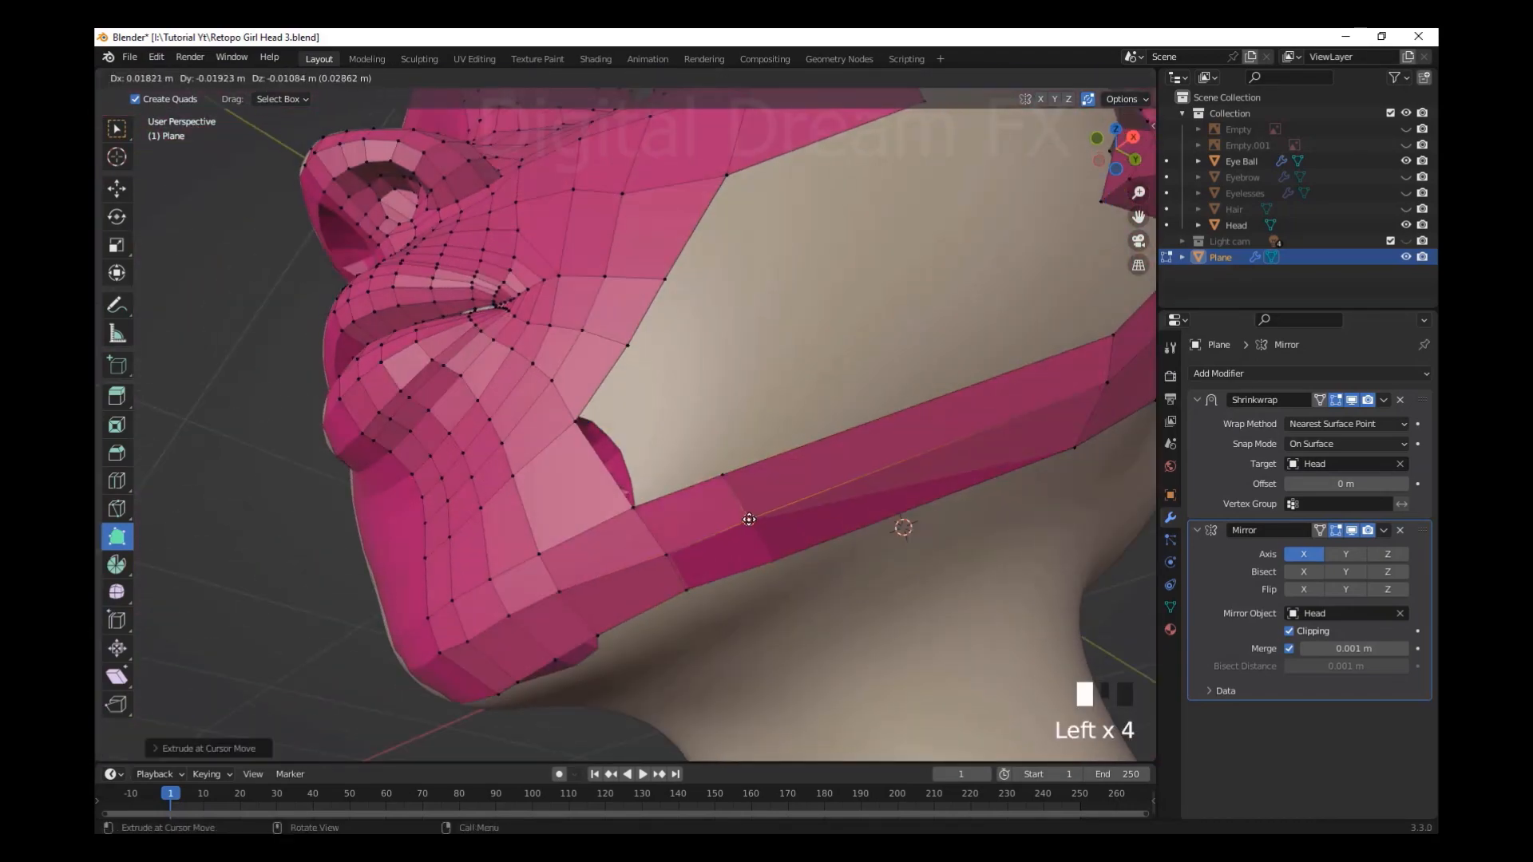
Fill the gap between the chin quads and the jaw strip, and adjust the corner vertex where they meet
{"action": "left_click_drag", "start_coordinate": [455, 660], "coordinate": [448, 663]}
{"action": "middle_click_drag", "start_coordinate": [455, 660], "coordinate": [681, 639]}
{"action": "middle_click_drag", "start_coordinate": [998, 567], "coordinate": [801, 578]}
{"action": "scroll", "coordinate": [801, 578], "scroll_direction": "down", "scroll_amount": 3}
{"action": "scroll", "coordinate": [800, 578], "scroll_direction": "up", "scroll_amount": 4}
{"action": "left_click_drag", "start_coordinate": [790, 563], "coordinate": [780, 558]}
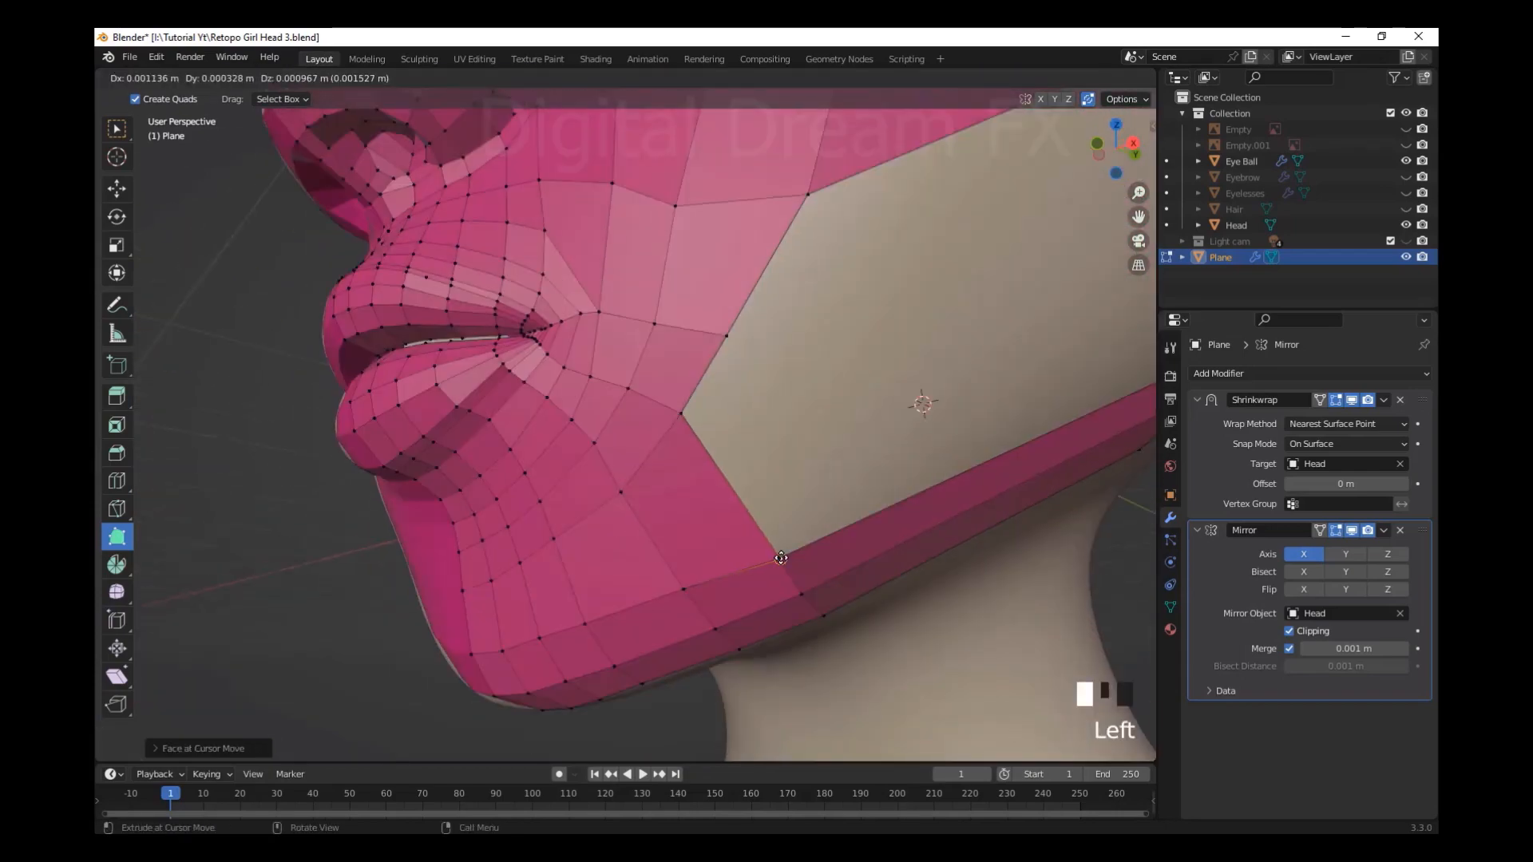
Reposition the cheek vertices between the mouth corner and the eye ring for more even quads
{"action": "middle_click_drag", "start_coordinate": [780, 558], "coordinate": [703, 706], "text": "shift"}
{"action": "left_click_drag", "start_coordinate": [699, 393], "coordinate": [692, 396]}
{"action": "middle_click_drag", "start_coordinate": [691, 396], "coordinate": [767, 431]}
{"action": "left_click_drag", "start_coordinate": [767, 400], "coordinate": [756, 387]}
{"action": "middle_click_drag", "start_coordinate": [756, 386], "coordinate": [670, 383]}
{"action": "middle_click_drag", "start_coordinate": [799, 447], "coordinate": [921, 424], "text": "shift"}
{"action": "scroll", "coordinate": [866, 479], "scroll_direction": "down", "scroll_amount": 3}
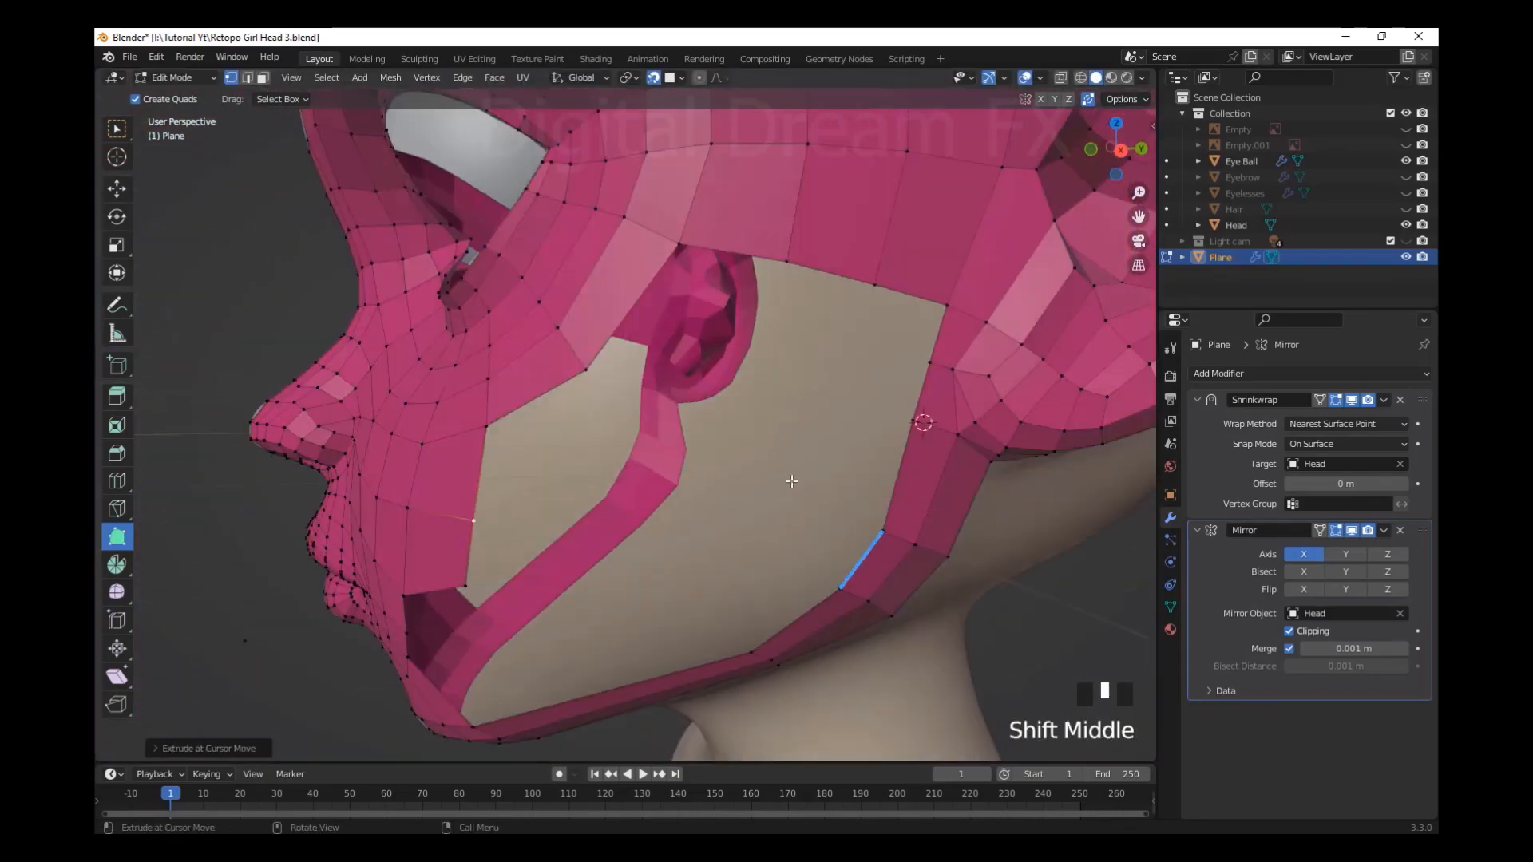
Fill faces in the upper part of the cheek opening below the temple and align their vertices
{"action": "left_click", "coordinate": [826, 324], "text": "ctrl"}
{"action": "left_click_drag", "start_coordinate": [695, 311], "coordinate": [710, 352], "text": "ctrl"}
{"action": "middle_click_drag", "start_coordinate": [710, 352], "coordinate": [897, 322]}
{"action": "scroll", "coordinate": [896, 322], "scroll_direction": "up", "scroll_amount": 4}
{"action": "left_click_drag", "start_coordinate": [866, 263], "coordinate": [900, 332]}
{"action": "scroll", "coordinate": [899, 332], "scroll_direction": "down", "scroll_amount": 2}
{"action": "left_click_drag", "start_coordinate": [718, 352], "coordinate": [739, 335]}
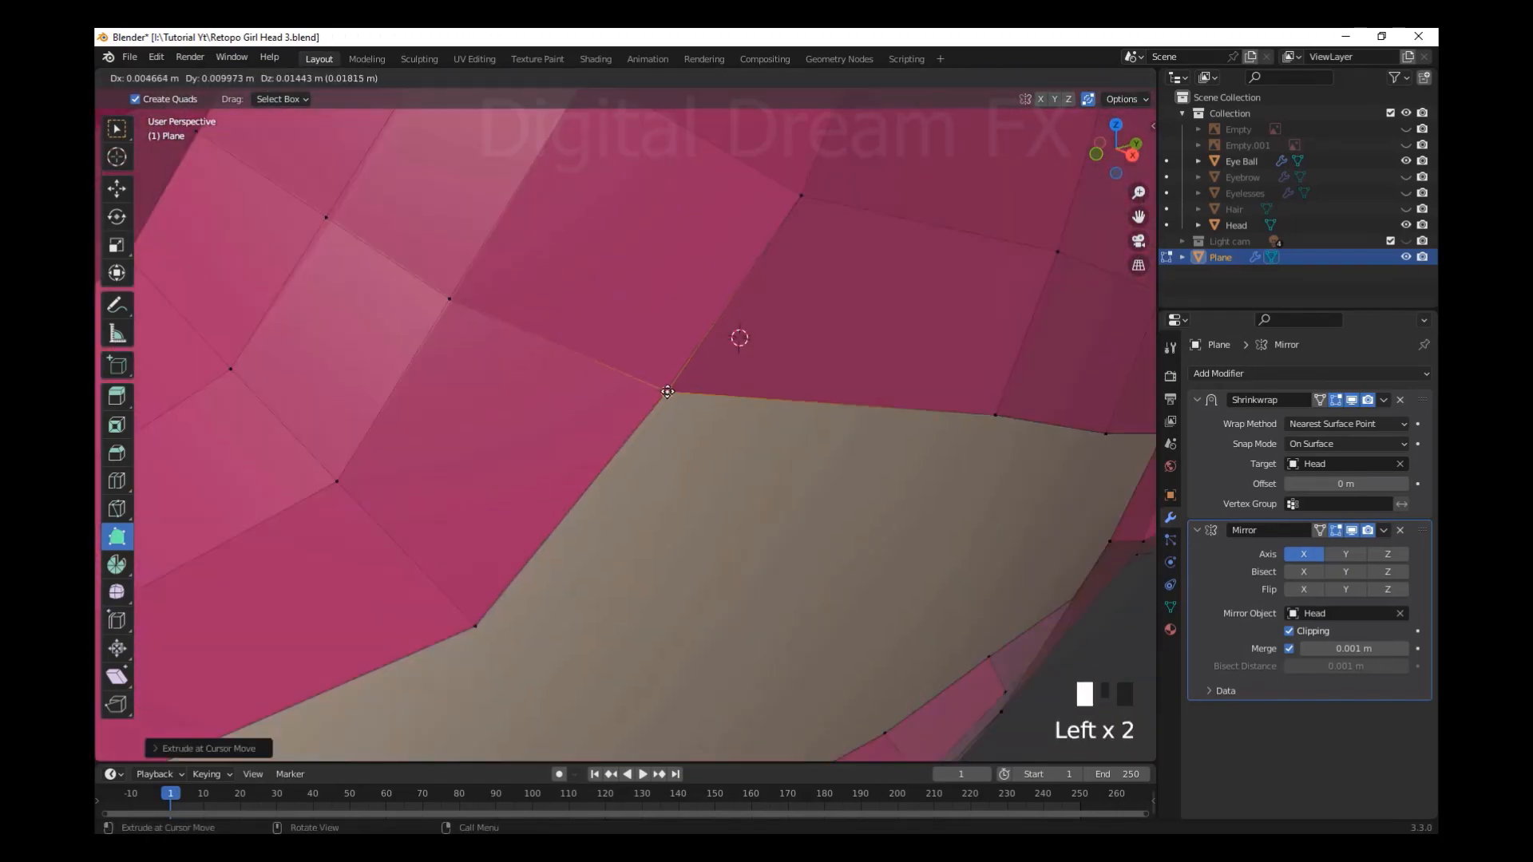
Adjust the cheek border vertices and fill a quad between the mouth-side quads and the jaw strip
{"action": "scroll", "coordinate": [739, 336], "scroll_direction": "down", "scroll_amount": 4}
{"action": "middle_click_drag", "start_coordinate": [739, 335], "coordinate": [655, 343]}
{"action": "left_click_drag", "start_coordinate": [609, 410], "coordinate": [606, 407]}
{"action": "middle_click_drag", "start_coordinate": [606, 407], "coordinate": [596, 479]}
{"action": "scroll", "coordinate": [595, 479], "scroll_direction": "up", "scroll_amount": 3}
{"action": "left_click_drag", "start_coordinate": [589, 489], "coordinate": [599, 501]}
{"action": "scroll", "coordinate": [599, 500], "scroll_direction": "down", "scroll_amount": 3}
{"action": "middle_click_drag", "start_coordinate": [599, 501], "coordinate": [685, 501]}
{"action": "middle_click_drag", "start_coordinate": [757, 430], "coordinate": [790, 461]}
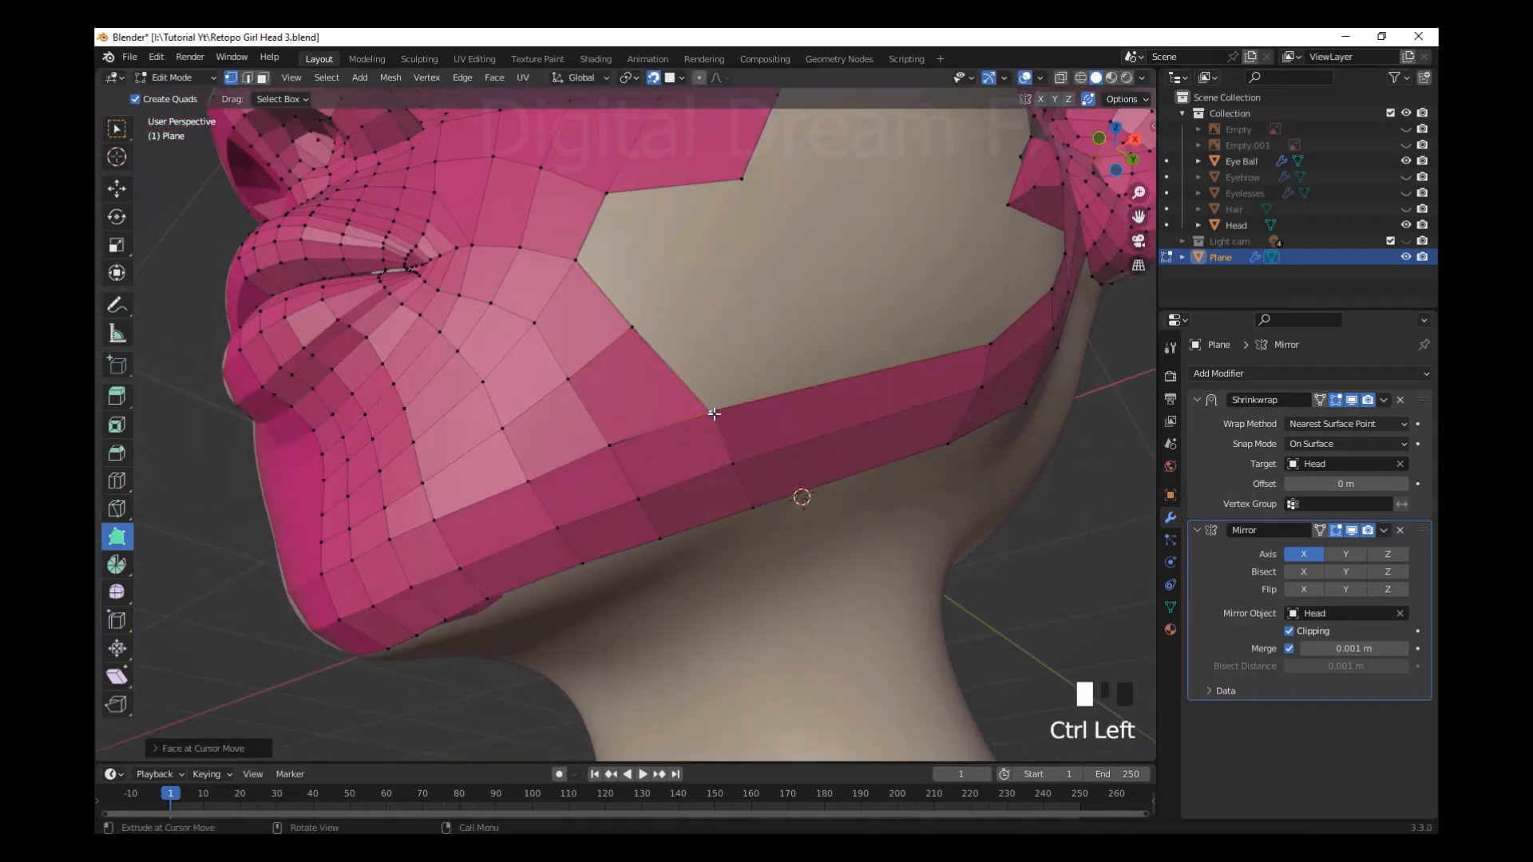
Even out the vertices beside the mouth corner and along the jaw strip
{"action": "scroll", "coordinate": [714, 414], "scroll_direction": "down", "scroll_amount": 3}
{"action": "middle_click_drag", "start_coordinate": [714, 413], "coordinate": [788, 444]}
{"action": "middle_click_drag", "start_coordinate": [607, 403], "coordinate": [603, 427]}
{"action": "left_click_drag", "start_coordinate": [604, 427], "coordinate": [602, 432]}
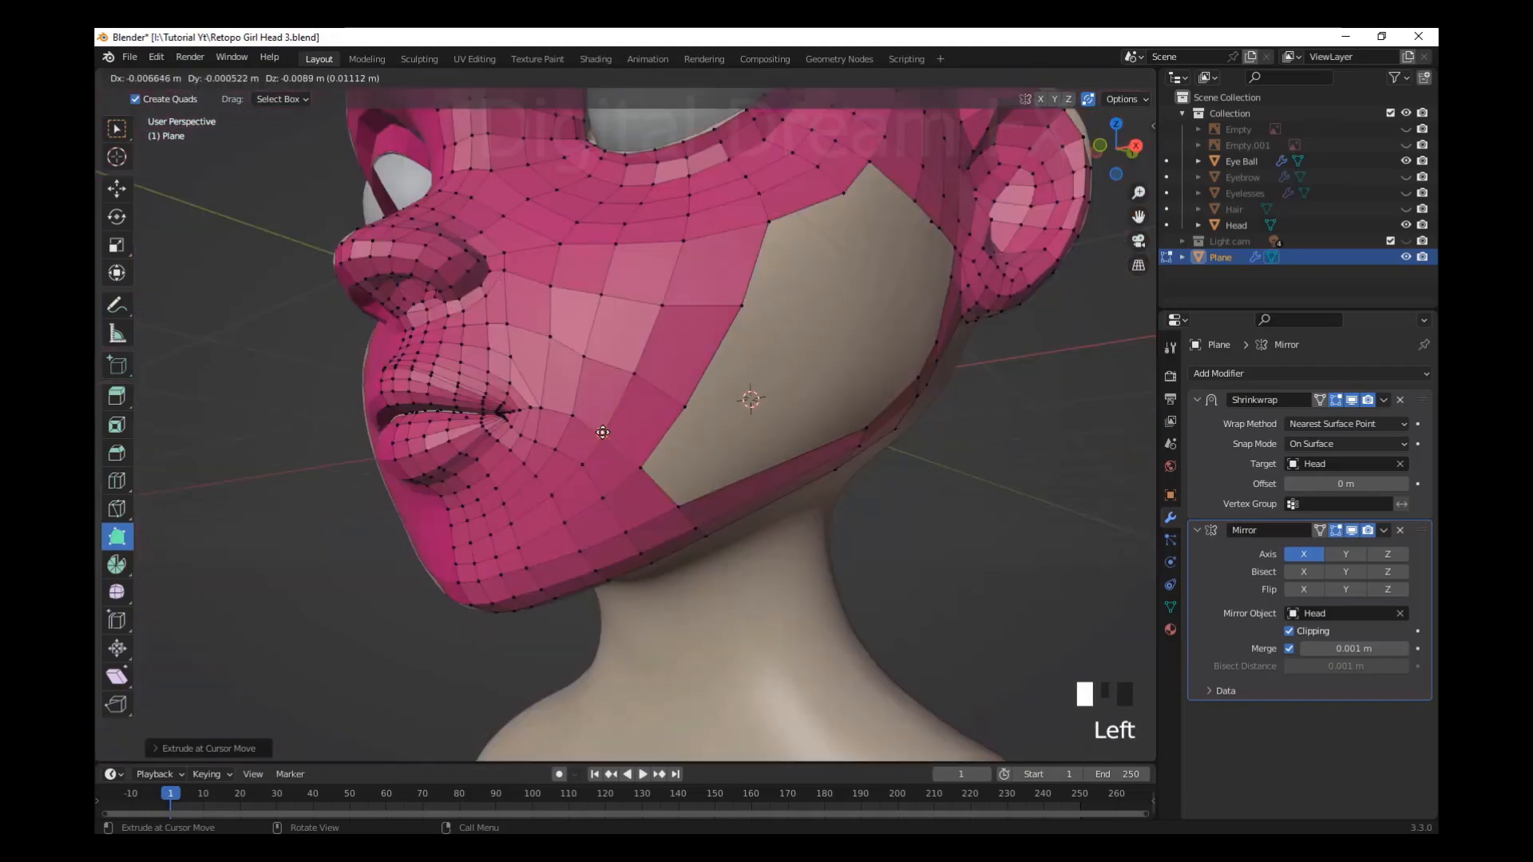
{"action": "middle_click_drag", "start_coordinate": [771, 491], "coordinate": [763, 467]}
{"action": "left_click_drag", "start_coordinate": [692, 477], "coordinate": [669, 442]}
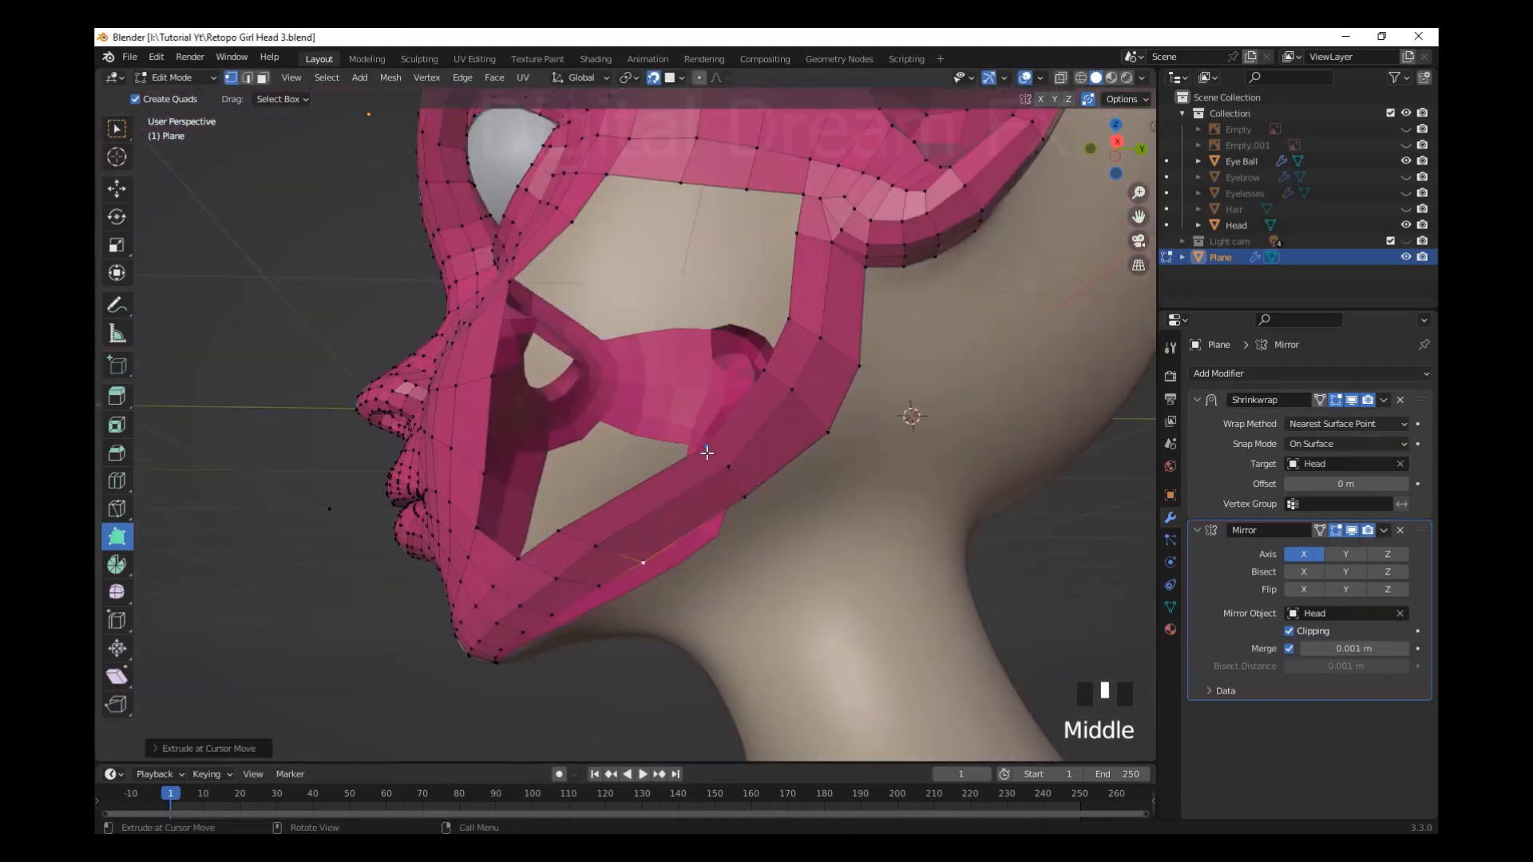
Shift the lower cheek vertices just above the jaw strip to straighten their rows
{"action": "middle_click_drag", "start_coordinate": [845, 437], "coordinate": [767, 447]}
{"action": "scroll", "coordinate": [719, 451], "scroll_direction": "up", "scroll_amount": 4}
{"action": "middle_click_drag", "start_coordinate": [718, 451], "coordinate": [709, 455], "text": "shift"}
{"action": "scroll", "coordinate": [709, 455], "scroll_direction": "down", "scroll_amount": 4}
{"action": "left_click_drag", "start_coordinate": [679, 449], "coordinate": [668, 444]}
{"action": "scroll", "coordinate": [644, 447], "scroll_direction": "up", "scroll_amount": 3}
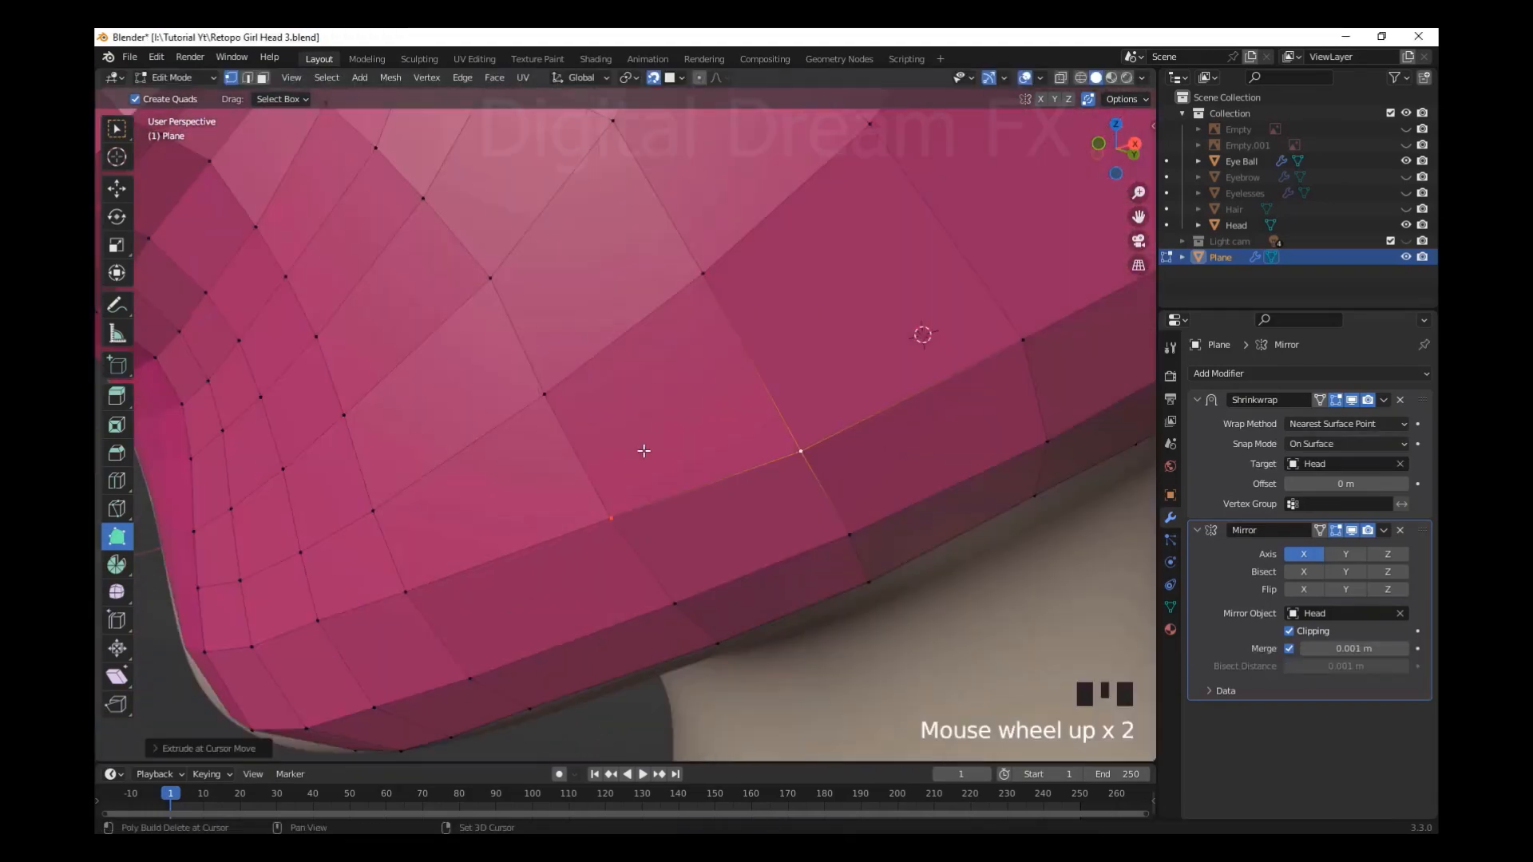
{"action": "middle_click_drag", "start_coordinate": [643, 448], "coordinate": [664, 414]}
{"action": "left_click_drag", "start_coordinate": [416, 523], "coordinate": [408, 533]}
Knife-cut a new edge row from the chin across the lower cheek to the border of the cheek opening
{"action": "middle_click_drag", "start_coordinate": [670, 553], "coordinate": [673, 487]}
{"action": "scroll", "coordinate": [672, 487], "scroll_direction": "up", "scroll_amount": 4}
{"action": "middle_click_drag", "start_coordinate": [672, 487], "coordinate": [718, 535], "text": "shift"}
{"action": "scroll", "coordinate": [718, 535], "scroll_direction": "down", "scroll_amount": 2}
{"action": "left_click_drag", "start_coordinate": [944, 362], "coordinate": [946, 372]}
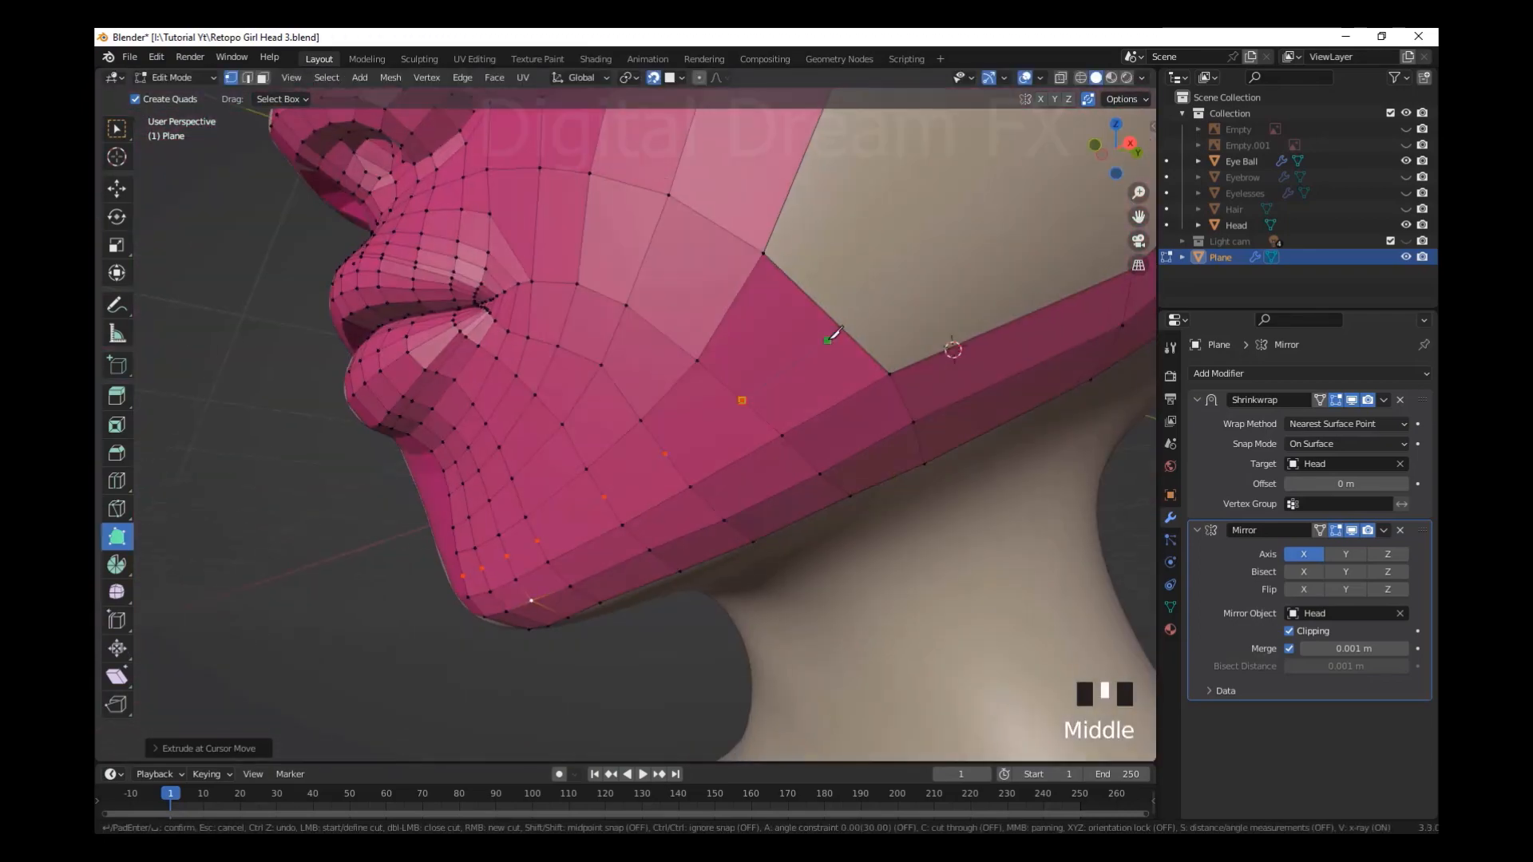
{"action": "left_click", "coordinate": [833, 319]}
{"action": "key", "text": "Return"}
Even out the vertices along the new cut on the lower cheek
{"action": "left_click_drag", "start_coordinate": [822, 411], "coordinate": [831, 404]}
{"action": "scroll", "coordinate": [832, 404], "scroll_direction": "up", "scroll_amount": 3}
{"action": "left_click_drag", "start_coordinate": [863, 340], "coordinate": [869, 333]}
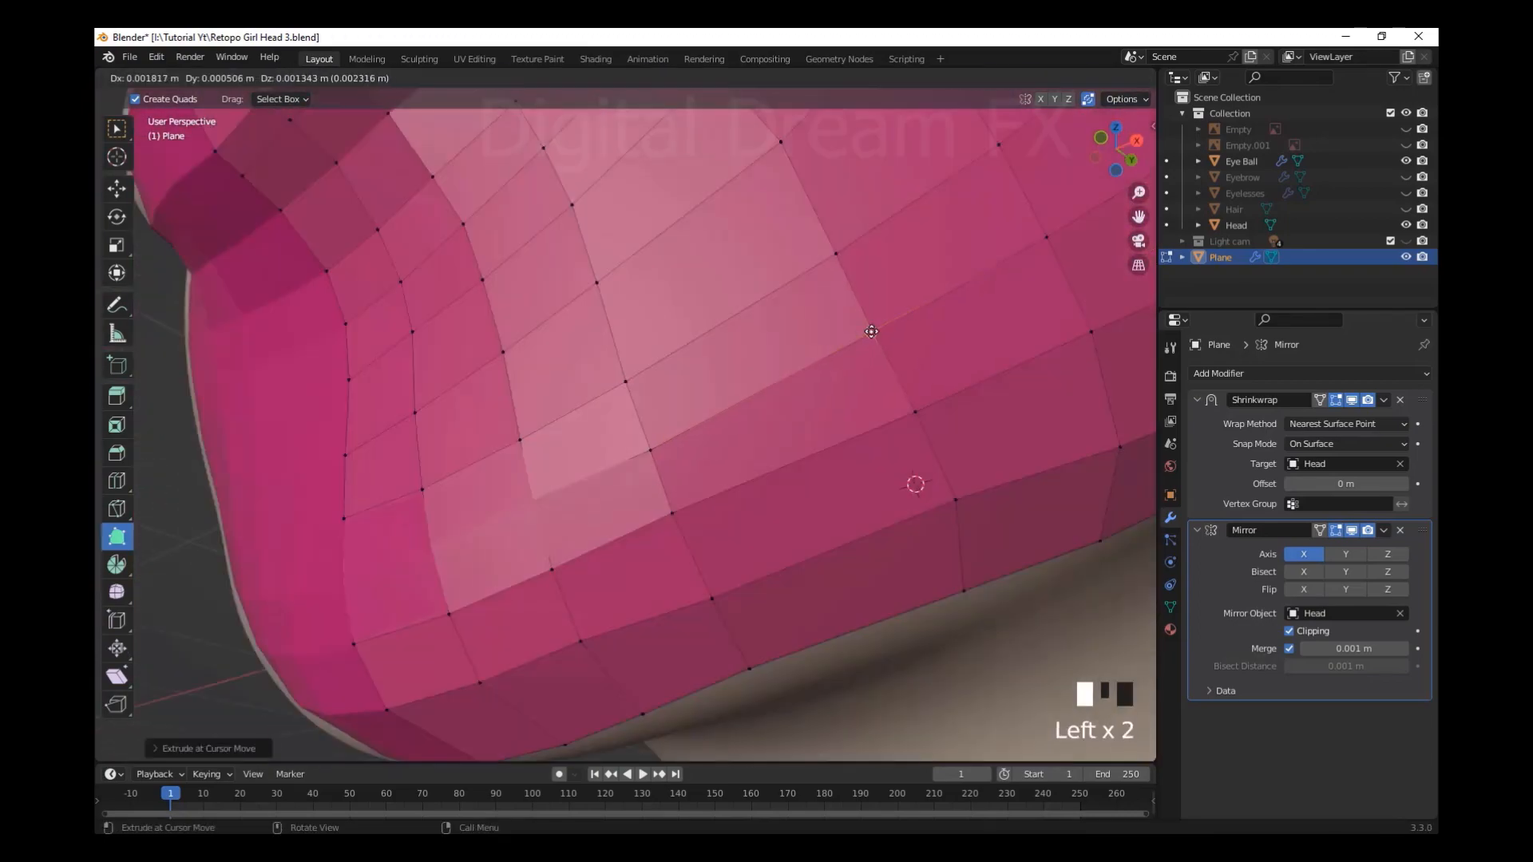
{"action": "scroll", "coordinate": [870, 334], "scroll_direction": "down", "scroll_amount": 5}
{"action": "middle_click_drag", "start_coordinate": [807, 464], "coordinate": [816, 421]}
Cut an edge across the jaw strip below the cheek opening and align its end vertices
{"action": "left_click", "coordinate": [797, 511]}
{"action": "key", "text": "Return"}
{"action": "left_click_drag", "start_coordinate": [797, 512], "coordinate": [808, 509]}
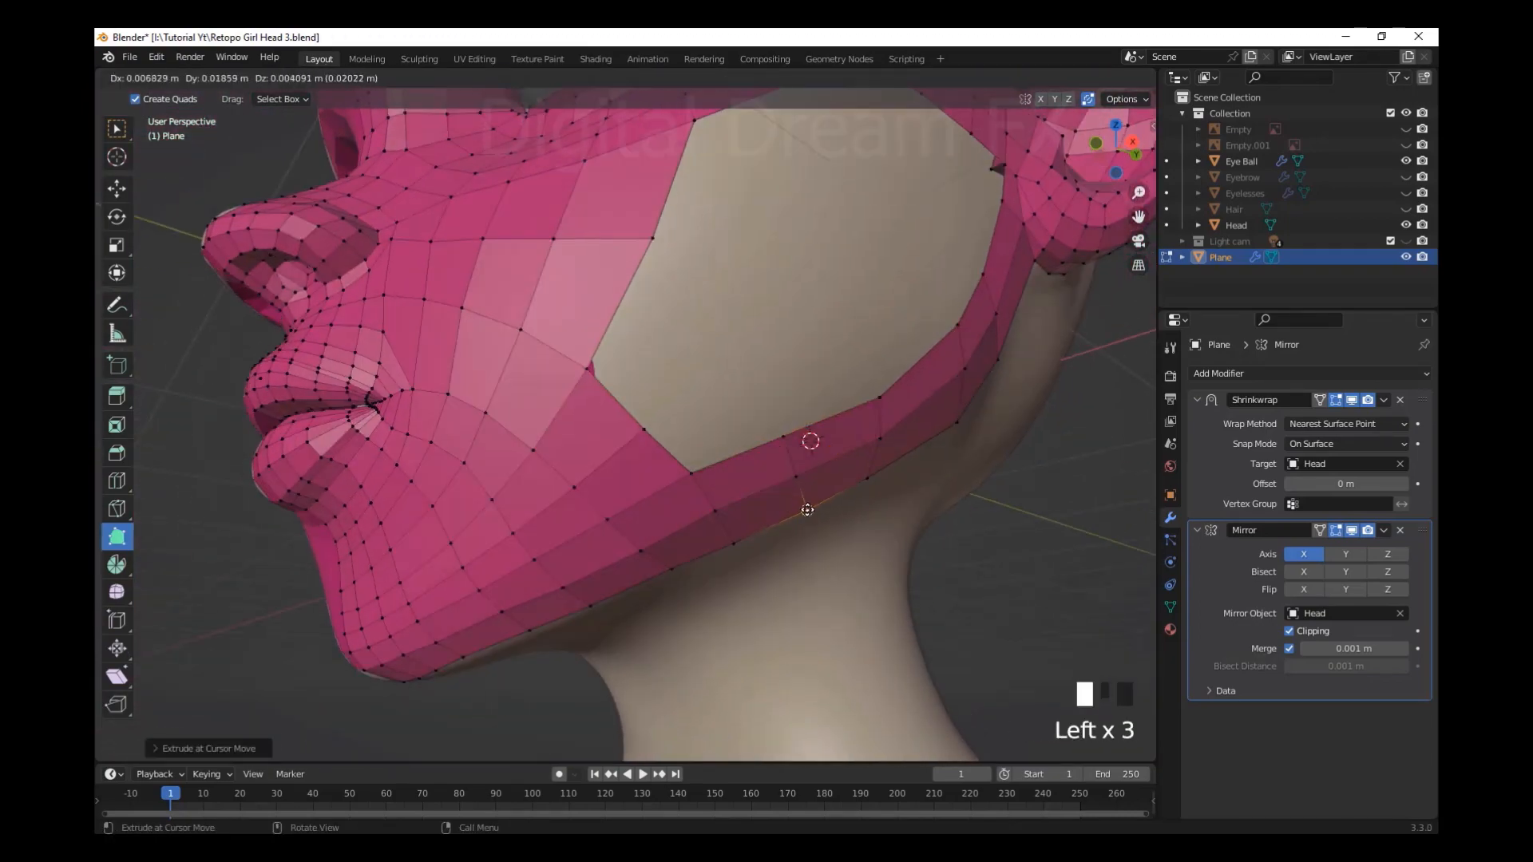
{"action": "left_click_drag", "start_coordinate": [810, 415], "coordinate": [809, 423], "text": "ctrl"}
{"action": "scroll", "coordinate": [809, 422], "scroll_direction": "up", "scroll_amount": 6}
{"action": "scroll", "coordinate": [719, 459], "scroll_direction": "down", "scroll_amount": 6}
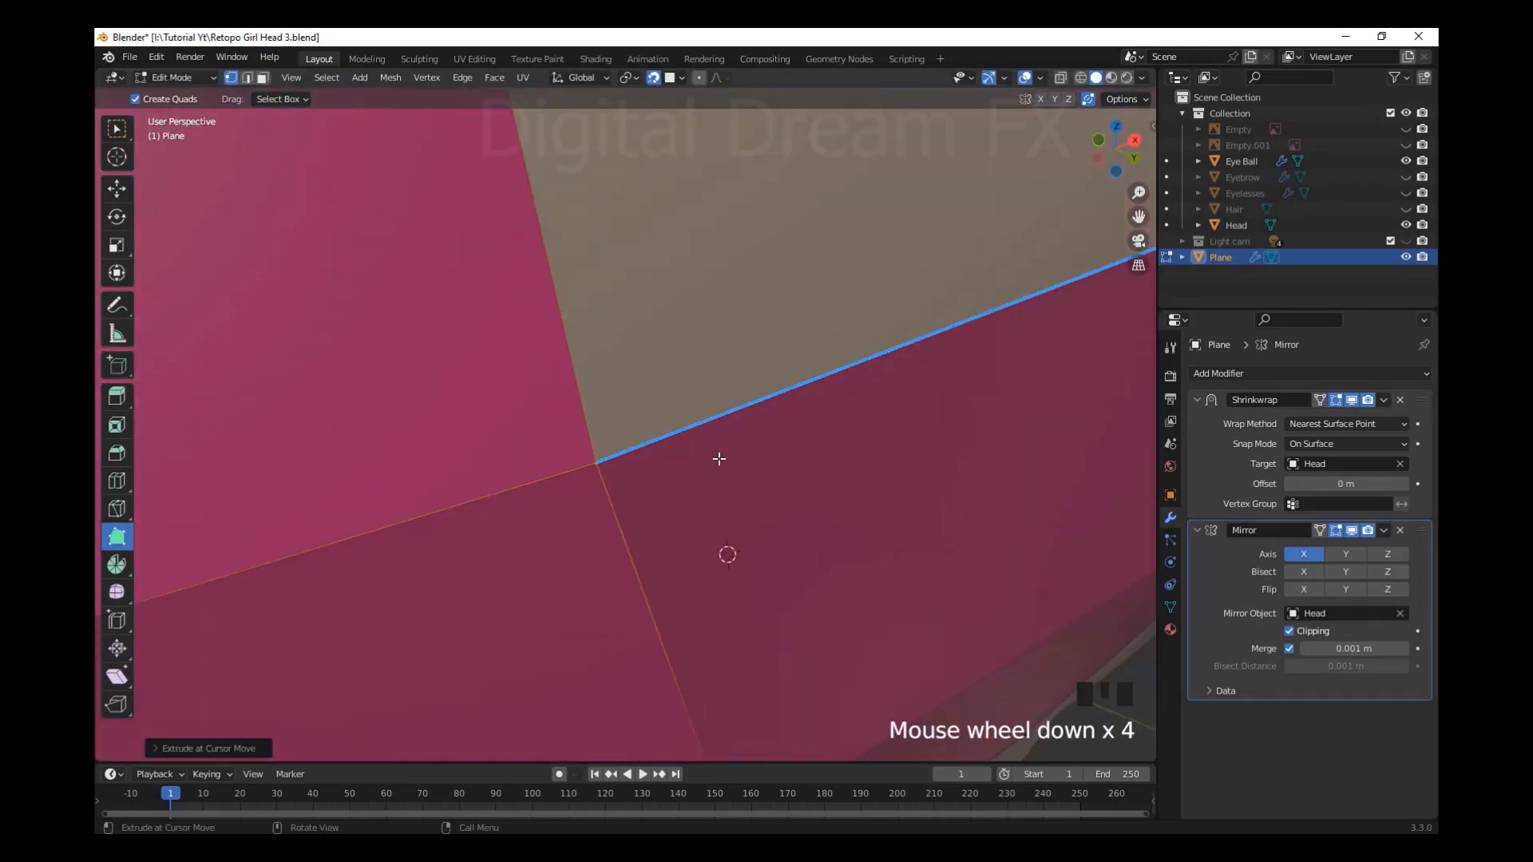
Fill quads in the lower front part of the cheek opening along the jaw strip and align their vertices
{"action": "left_click_drag", "start_coordinate": [775, 479], "coordinate": [780, 476]}
{"action": "middle_click_drag", "start_coordinate": [780, 476], "coordinate": [738, 463]}
{"action": "left_click_drag", "start_coordinate": [754, 363], "coordinate": [765, 387], "text": "ctrl"}
{"action": "left_click_drag", "start_coordinate": [981, 376], "coordinate": [984, 370]}
{"action": "middle_click_drag", "start_coordinate": [984, 370], "coordinate": [670, 582]}
{"action": "left_click", "coordinate": [746, 496], "text": "ctrl"}
{"action": "scroll", "coordinate": [664, 459], "scroll_direction": "down", "scroll_amount": 6}
{"action": "middle_click_drag", "start_coordinate": [663, 459], "coordinate": [688, 479]}
{"action": "left_click_drag", "start_coordinate": [808, 519], "coordinate": [825, 527]}
{"action": "middle_click_drag", "start_coordinate": [824, 527], "coordinate": [856, 407]}
{"action": "left_click_drag", "start_coordinate": [856, 407], "coordinate": [854, 410], "text": "ctrl"}
{"action": "middle_click_drag", "start_coordinate": [841, 447], "coordinate": [734, 511], "text": "shift"}
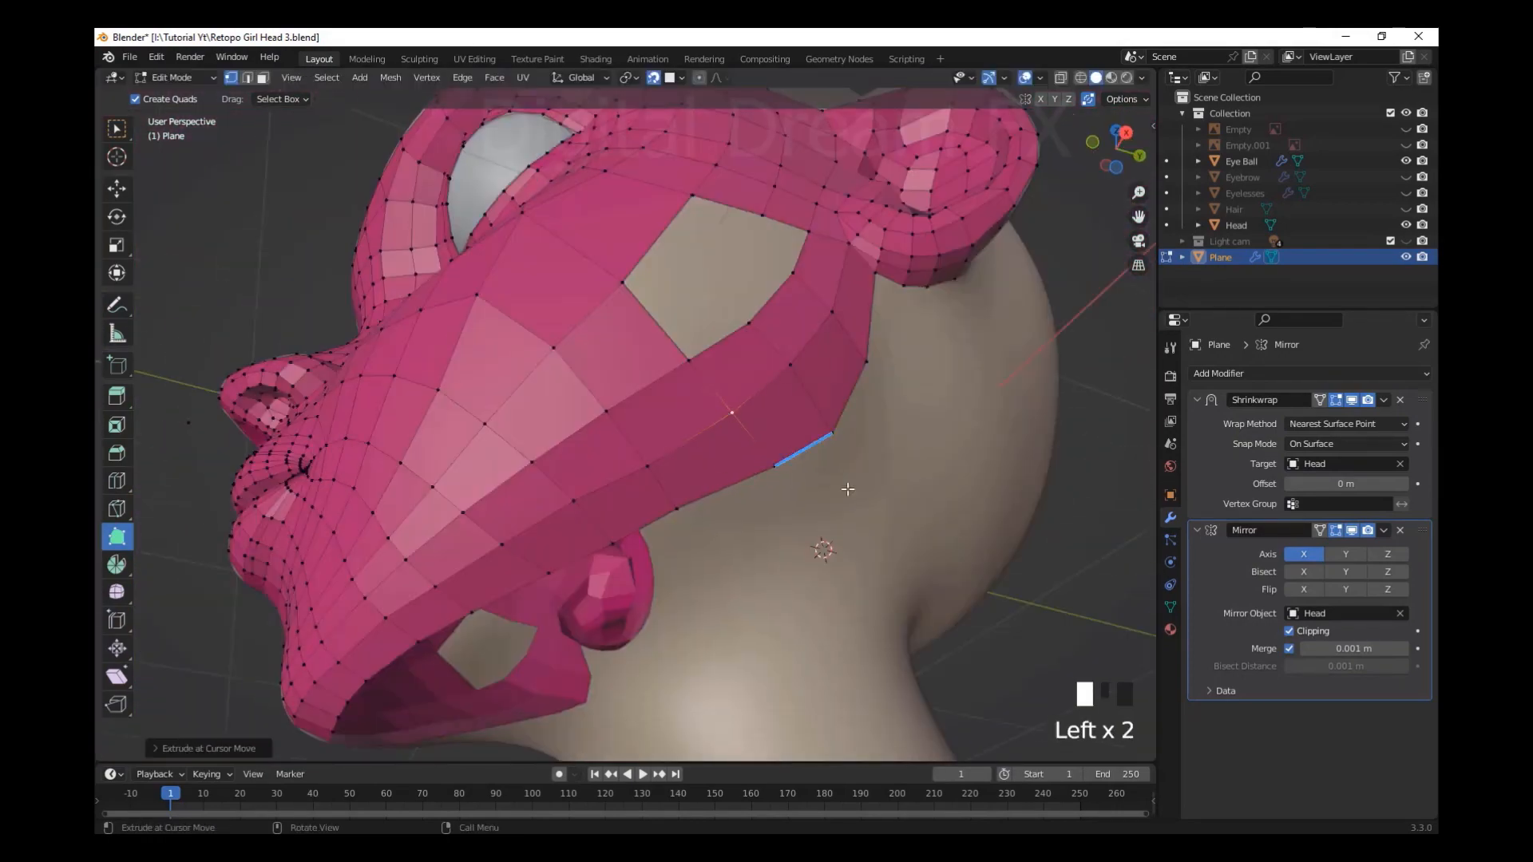
Knife-cut an edge row through the lower outer eye ring and even out the vertices between the eye and the cheek opening
{"action": "scroll", "coordinate": [782, 455], "scroll_direction": "up", "scroll_amount": 3}
{"action": "scroll", "coordinate": [715, 403], "scroll_direction": "down", "scroll_amount": 3}
{"action": "middle_click_drag", "start_coordinate": [714, 404], "coordinate": [718, 543]}
{"action": "scroll", "coordinate": [654, 399], "scroll_direction": "up", "scroll_amount": 3}
{"action": "left_click", "coordinate": [117, 537]}
{"action": "left_click", "coordinate": [600, 270]}
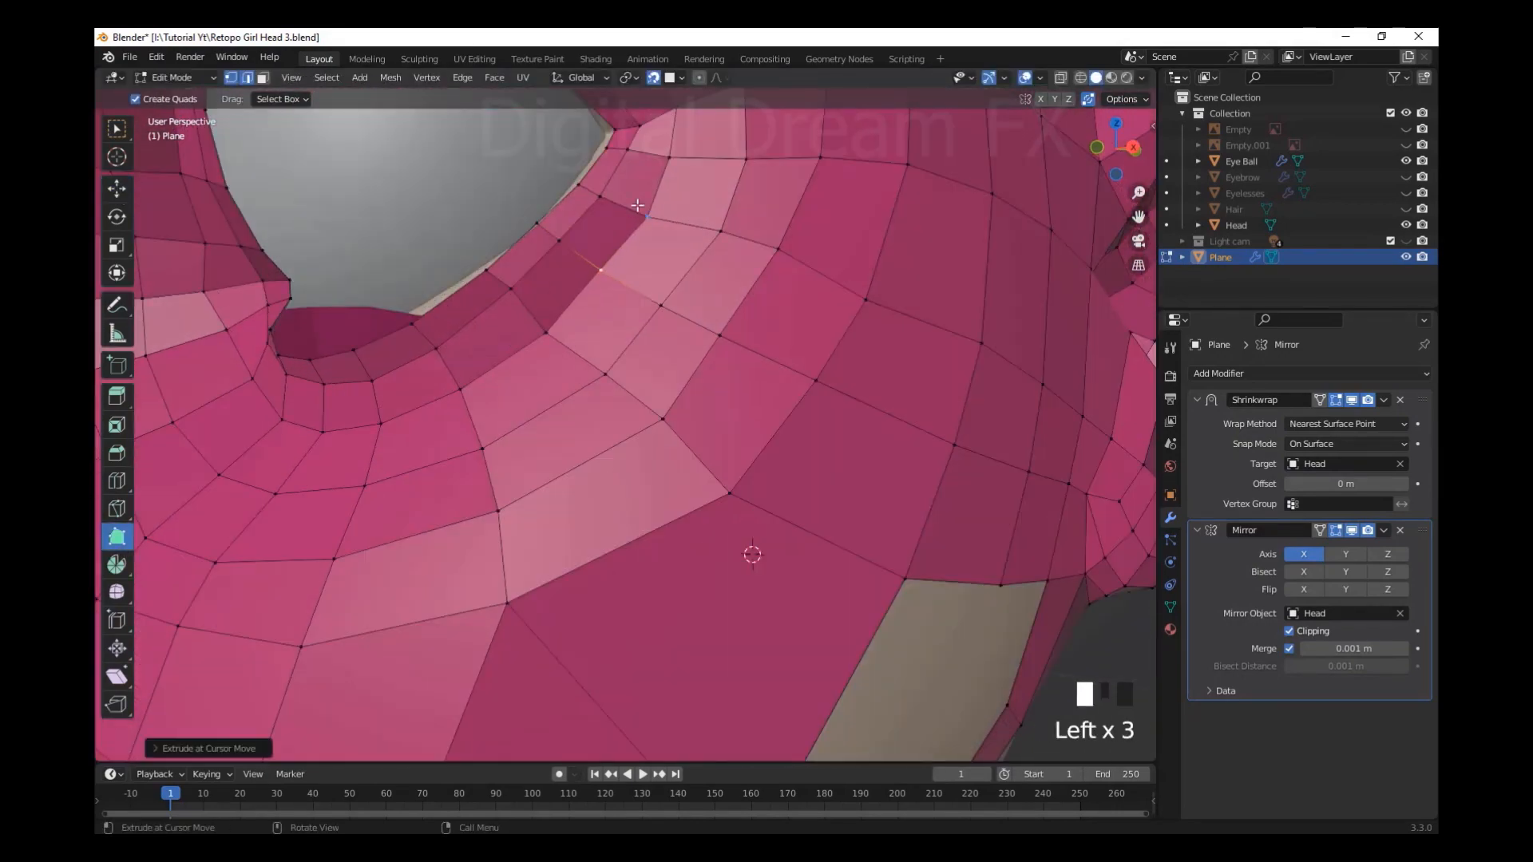
{"action": "key", "text": "k"}
{"action": "left_click", "coordinate": [556, 327]}
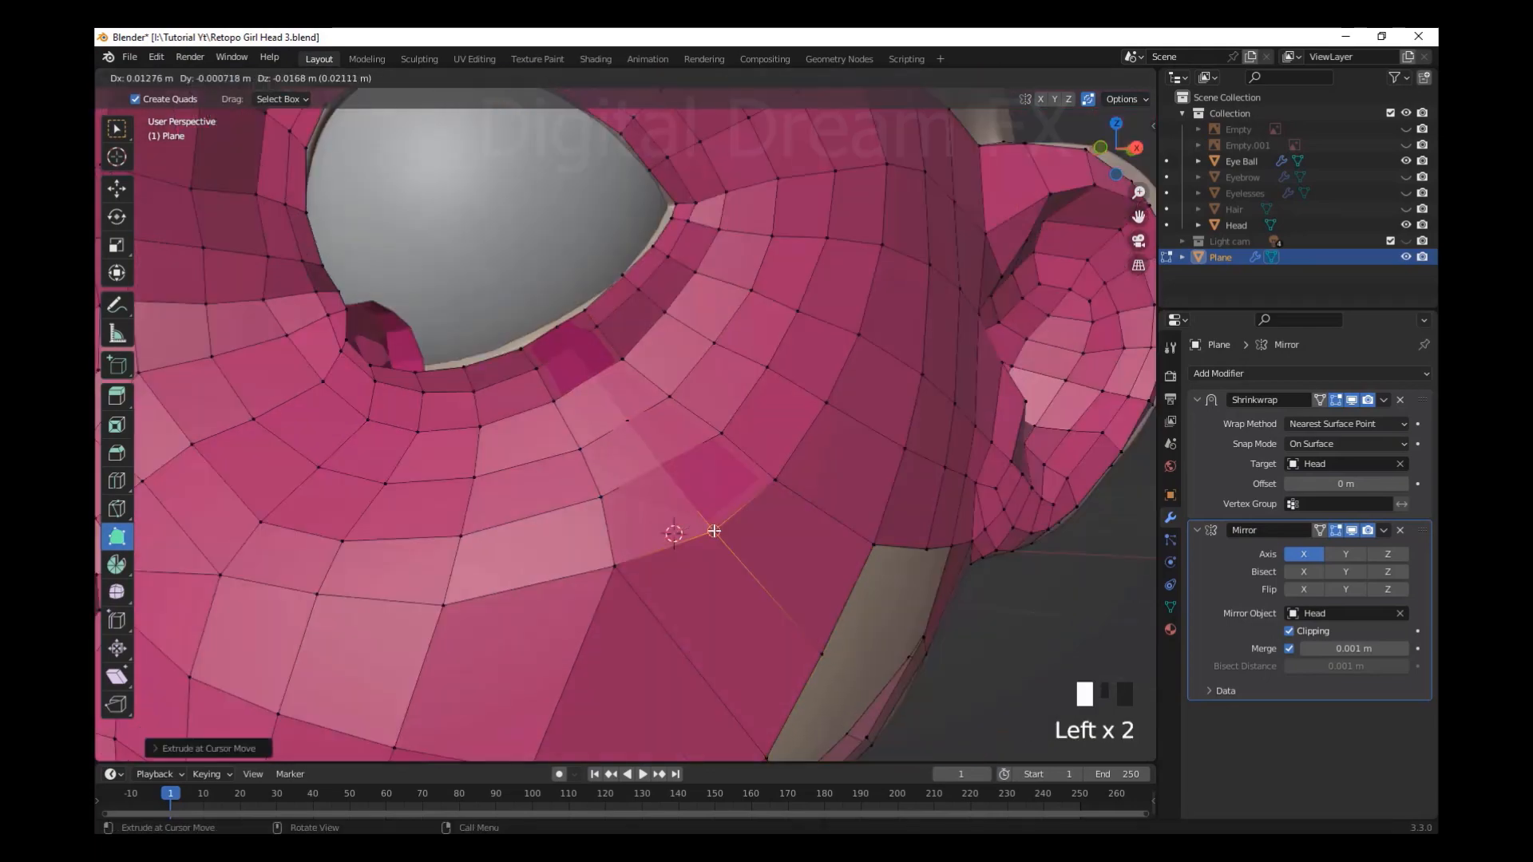
{"action": "middle_click_drag", "start_coordinate": [714, 531], "coordinate": [835, 557]}
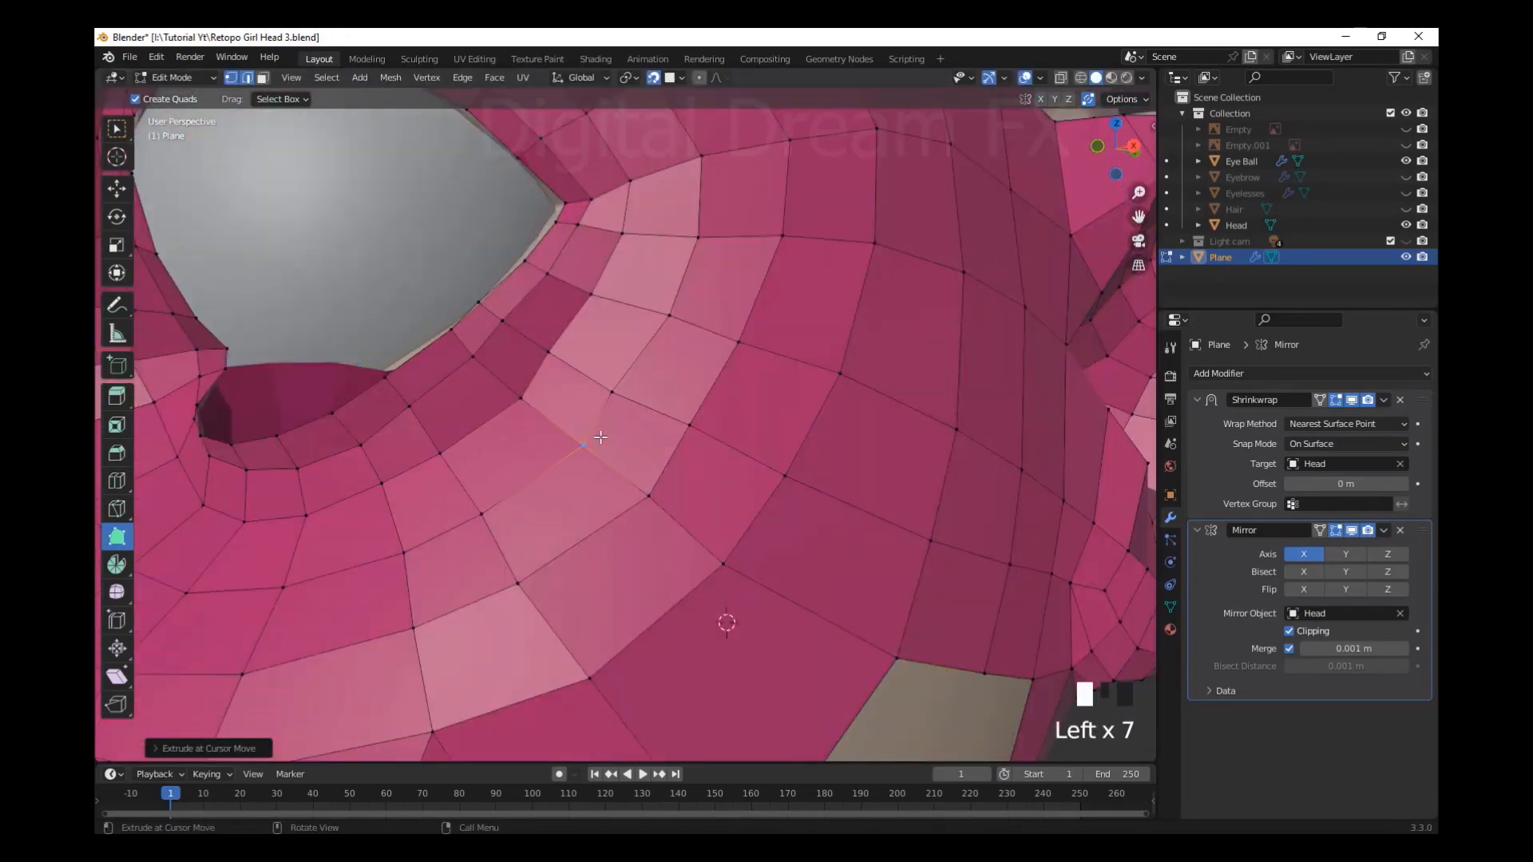
{"action": "middle_click_drag", "start_coordinate": [600, 438], "coordinate": [639, 479]}
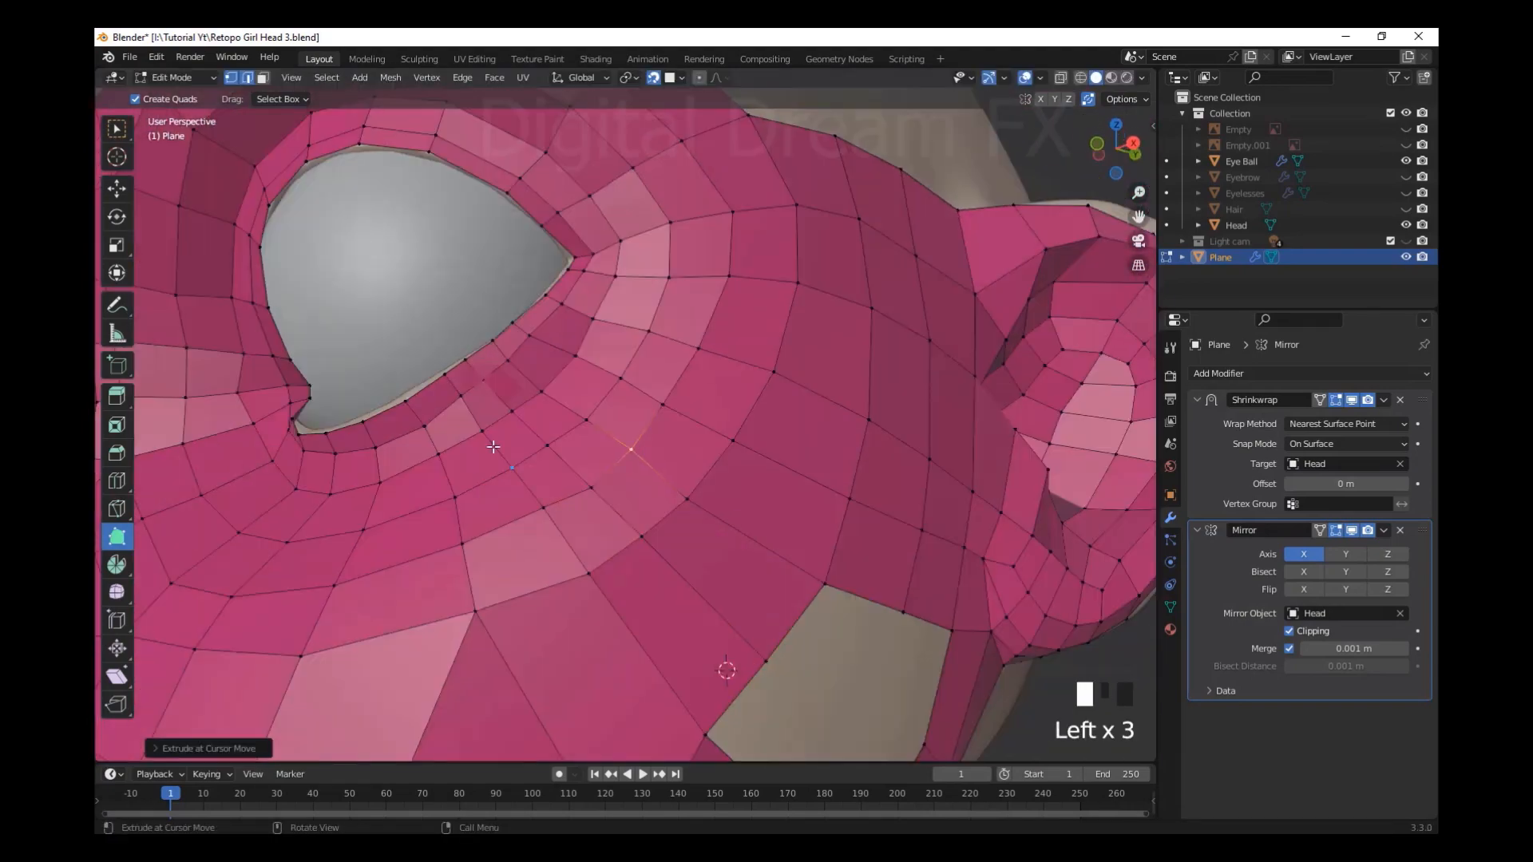
{"action": "scroll", "coordinate": [488, 362], "scroll_direction": "up", "scroll_amount": 3}
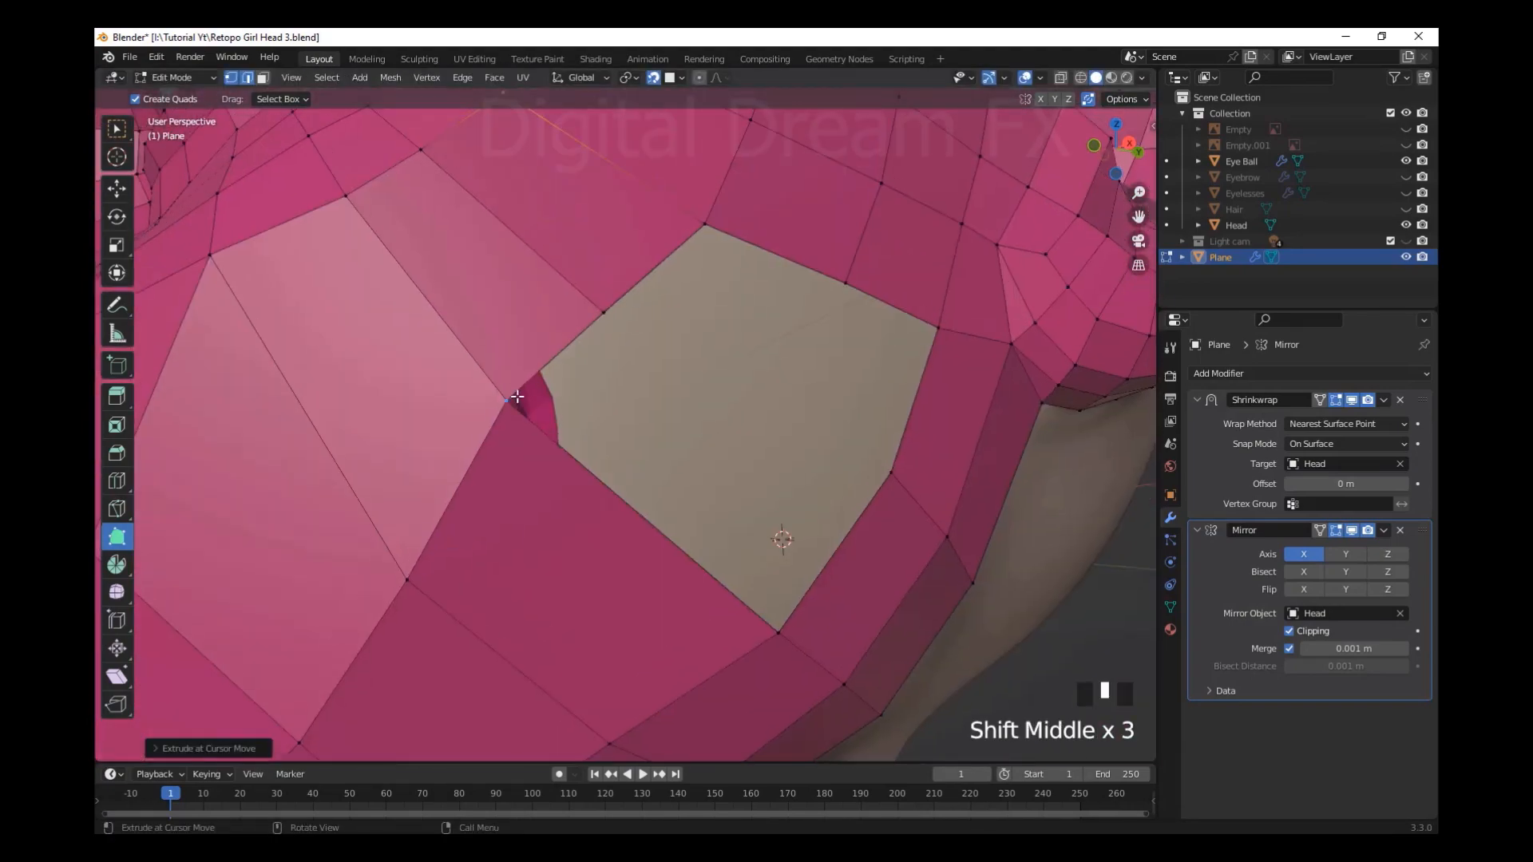
Cut another edge row from the chin across the lower cheek and fill the remaining cheek gap in front of the earlobe
{"action": "left_click", "coordinate": [838, 519]}
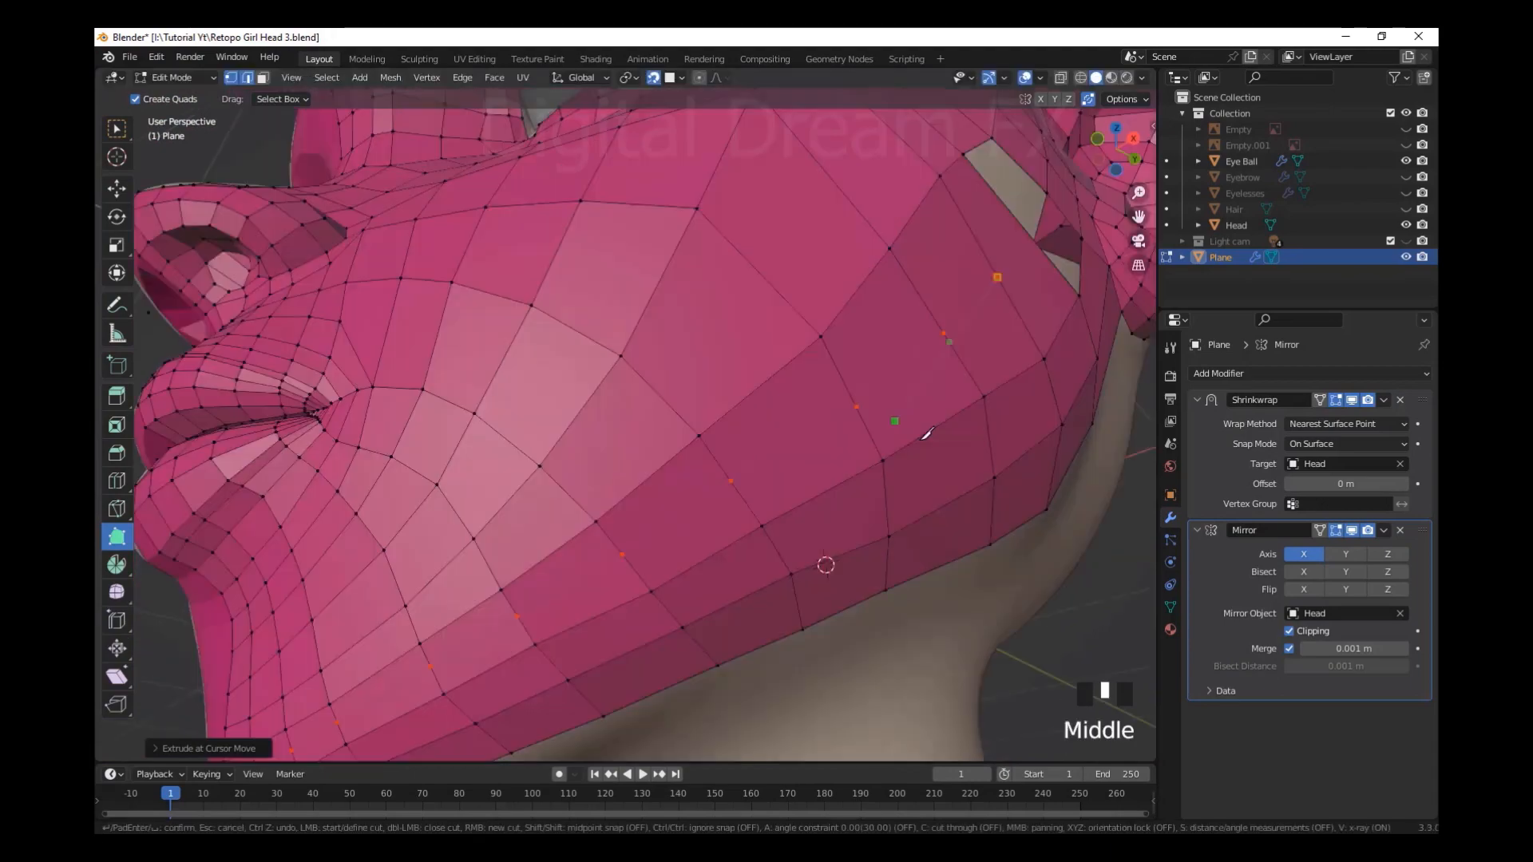
{"action": "left_click", "coordinate": [610, 536]}
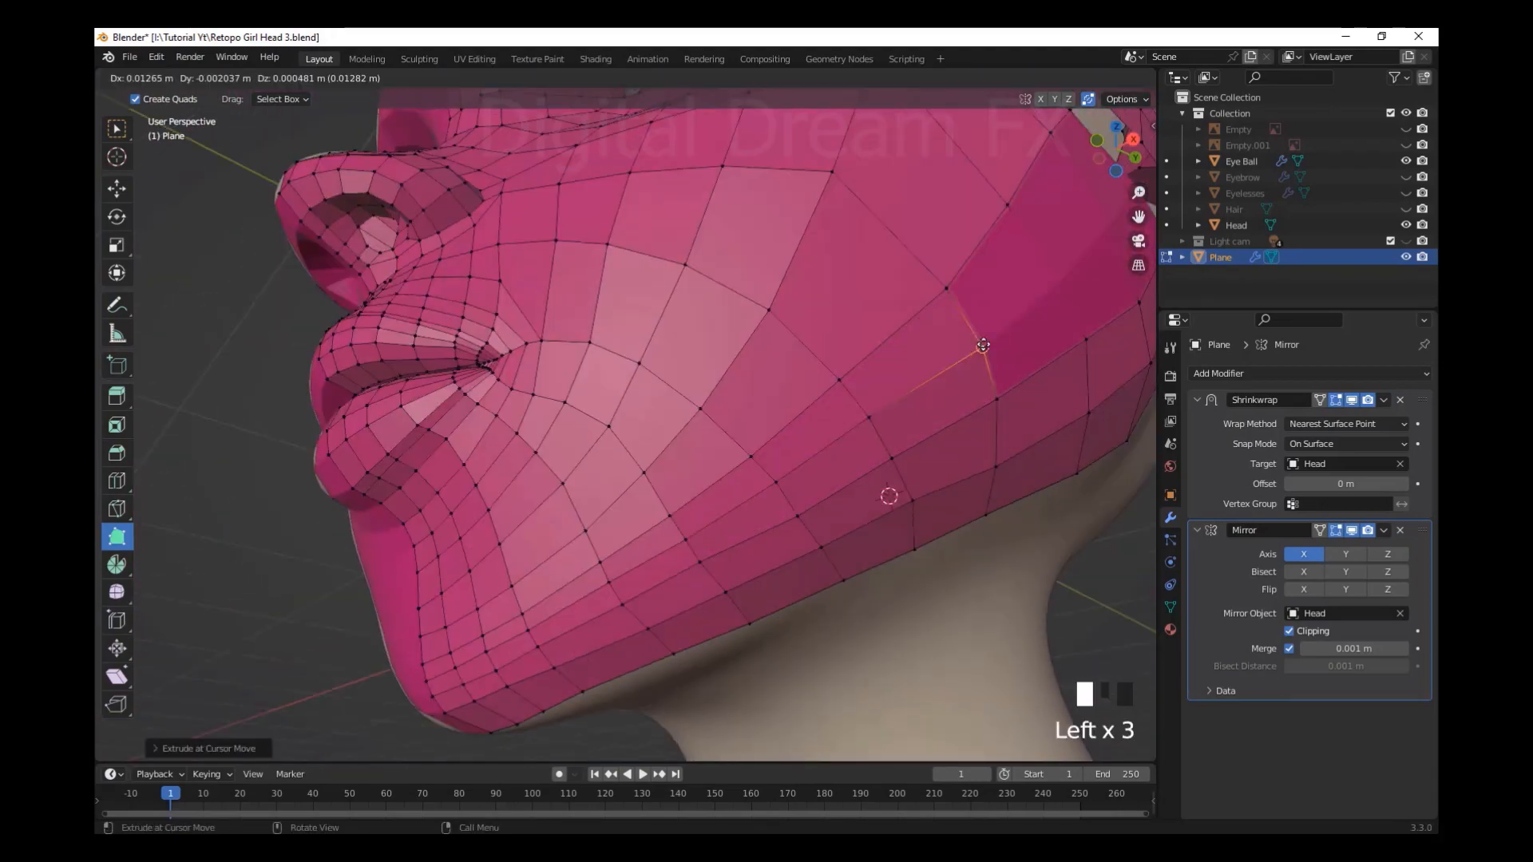
{"action": "left_click_drag", "start_coordinate": [702, 468], "coordinate": [651, 496]}
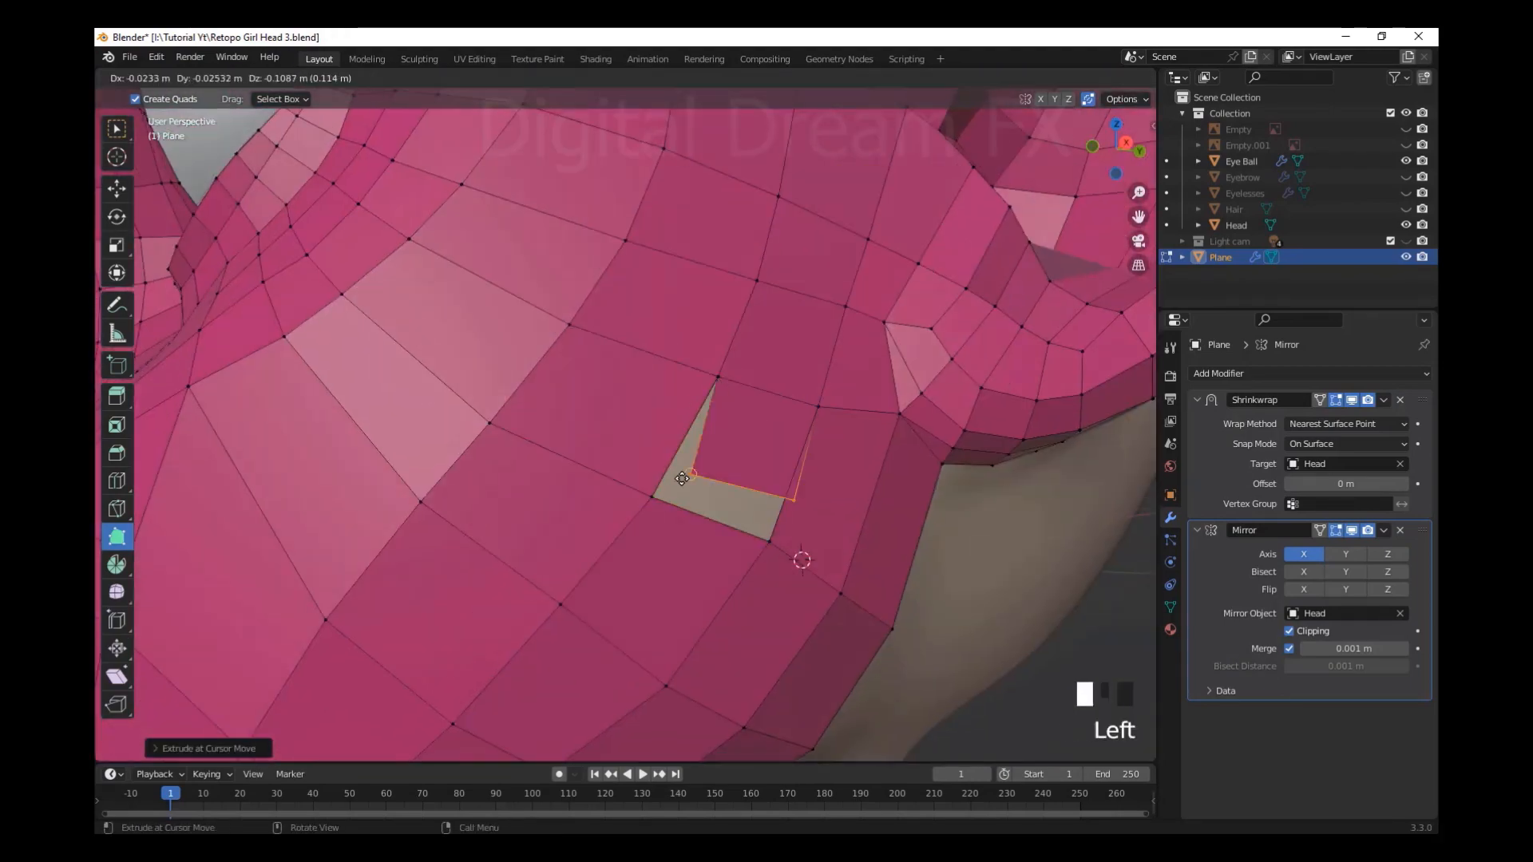
{"action": "middle_click_drag", "start_coordinate": [651, 497], "coordinate": [646, 423], "text": "shift"}
Extrude a row of quads across the forehead above the brow, from the centre line toward the temple
{"action": "scroll", "coordinate": [863, 387], "scroll_direction": "down", "scroll_amount": 5}
{"action": "scroll", "coordinate": [836, 456], "scroll_direction": "down", "scroll_amount": 3}
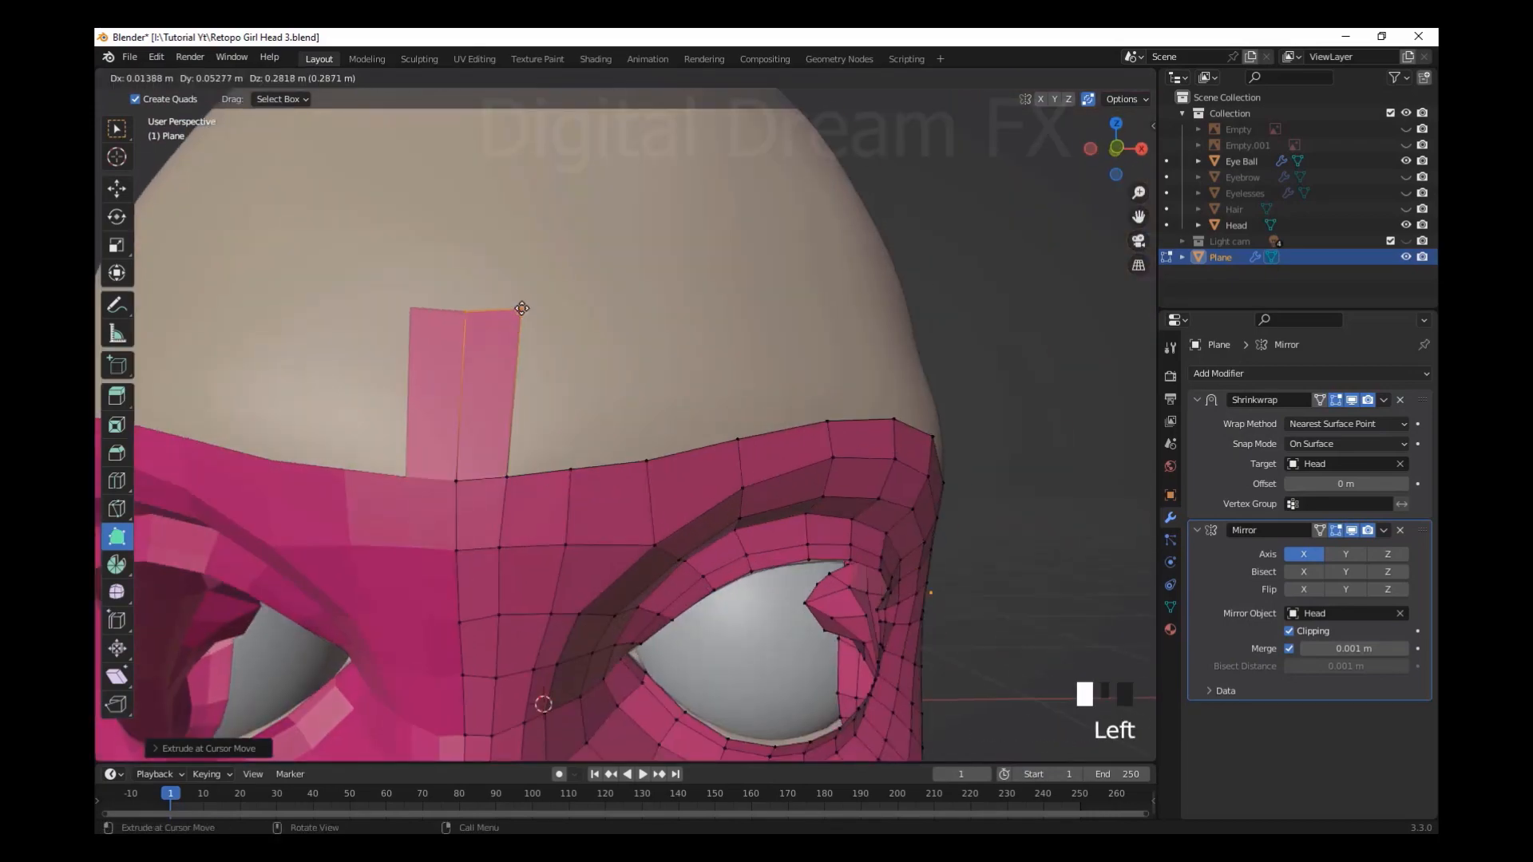
{"action": "left_click_drag", "start_coordinate": [665, 367], "coordinate": [749, 373], "text": "ctrl"}
{"action": "middle_click_drag", "start_coordinate": [749, 373], "coordinate": [791, 452]}
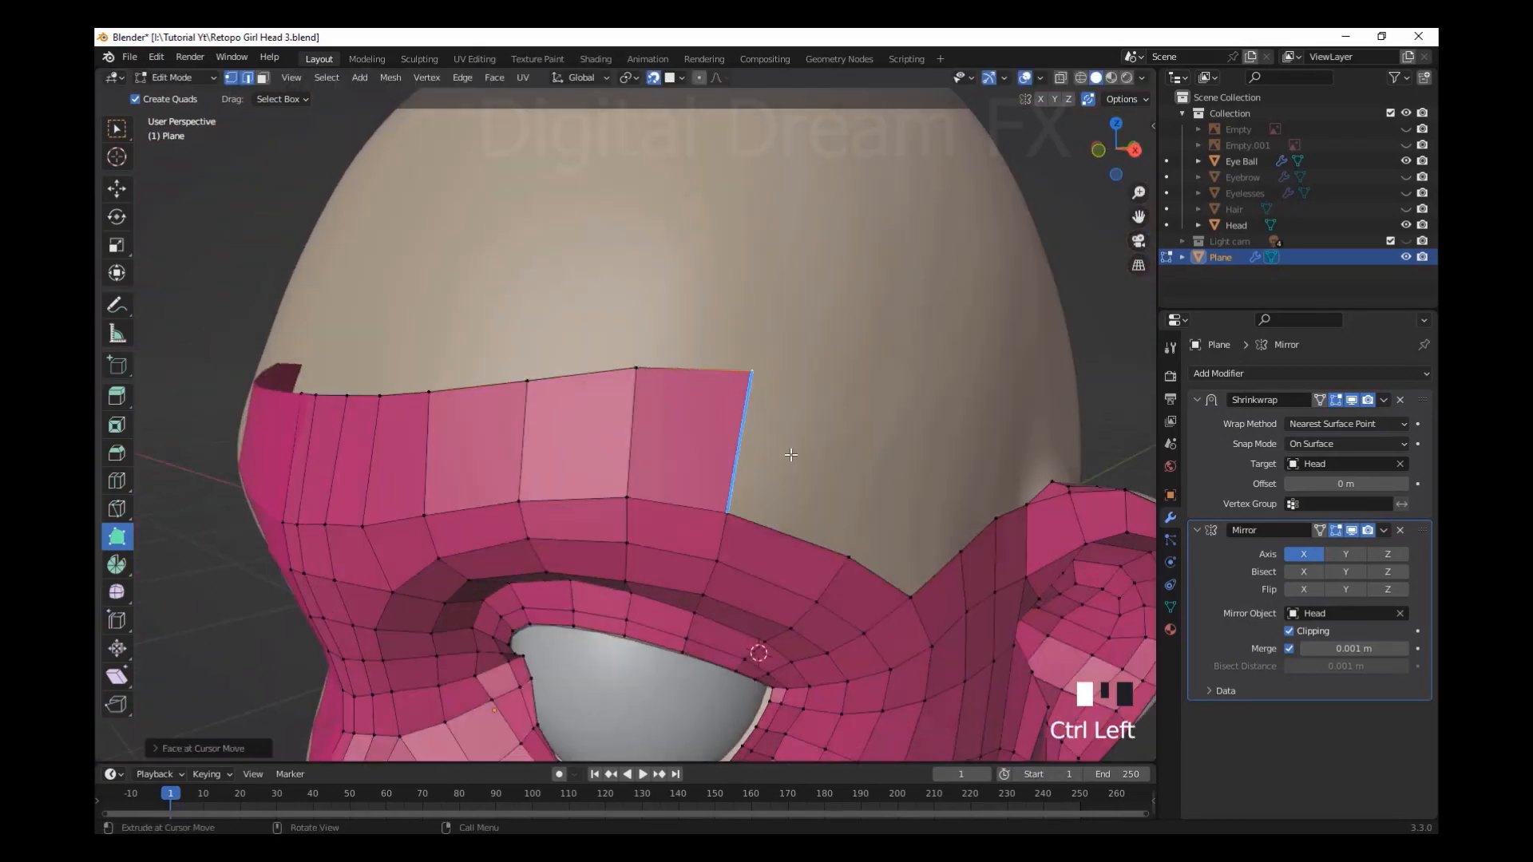
{"action": "left_click_drag", "start_coordinate": [734, 427], "coordinate": [684, 373], "text": "ctrl"}
{"action": "middle_click_drag", "start_coordinate": [790, 452], "coordinate": [657, 513]}
Extrude a centre strip of quads from the forehead over the crown and down the back of the head
{"action": "left_click_drag", "start_coordinate": [658, 513], "coordinate": [718, 373], "text": "ctrl"}
{"action": "middle_click_drag", "start_coordinate": [718, 431], "coordinate": [489, 496]}
{"action": "left_click_drag", "start_coordinate": [489, 459], "coordinate": [503, 351], "text": "ctrl"}
{"action": "middle_click_drag", "start_coordinate": [503, 351], "coordinate": [624, 352]}
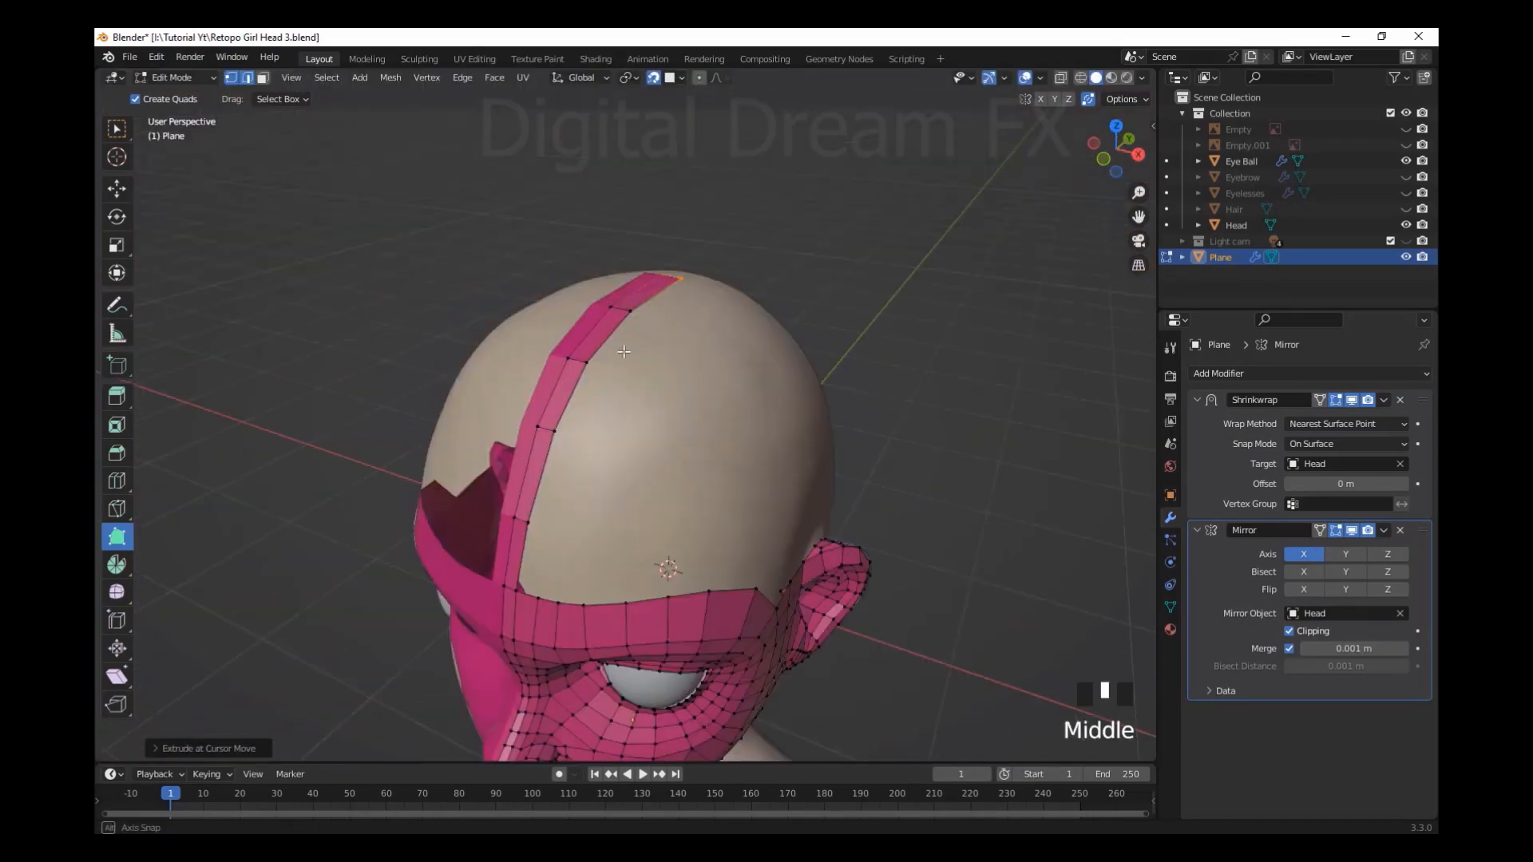
{"action": "middle_click_drag", "start_coordinate": [874, 485], "coordinate": [919, 472]}
{"action": "left_click_drag", "start_coordinate": [919, 471], "coordinate": [927, 476]}
{"action": "middle_click_drag", "start_coordinate": [927, 476], "coordinate": [719, 447]}
Fill two rows of forehead quads outward from the centre strip and adjust the border vertex near the temple
{"action": "left_click", "coordinate": [675, 399], "text": "ctrl"}
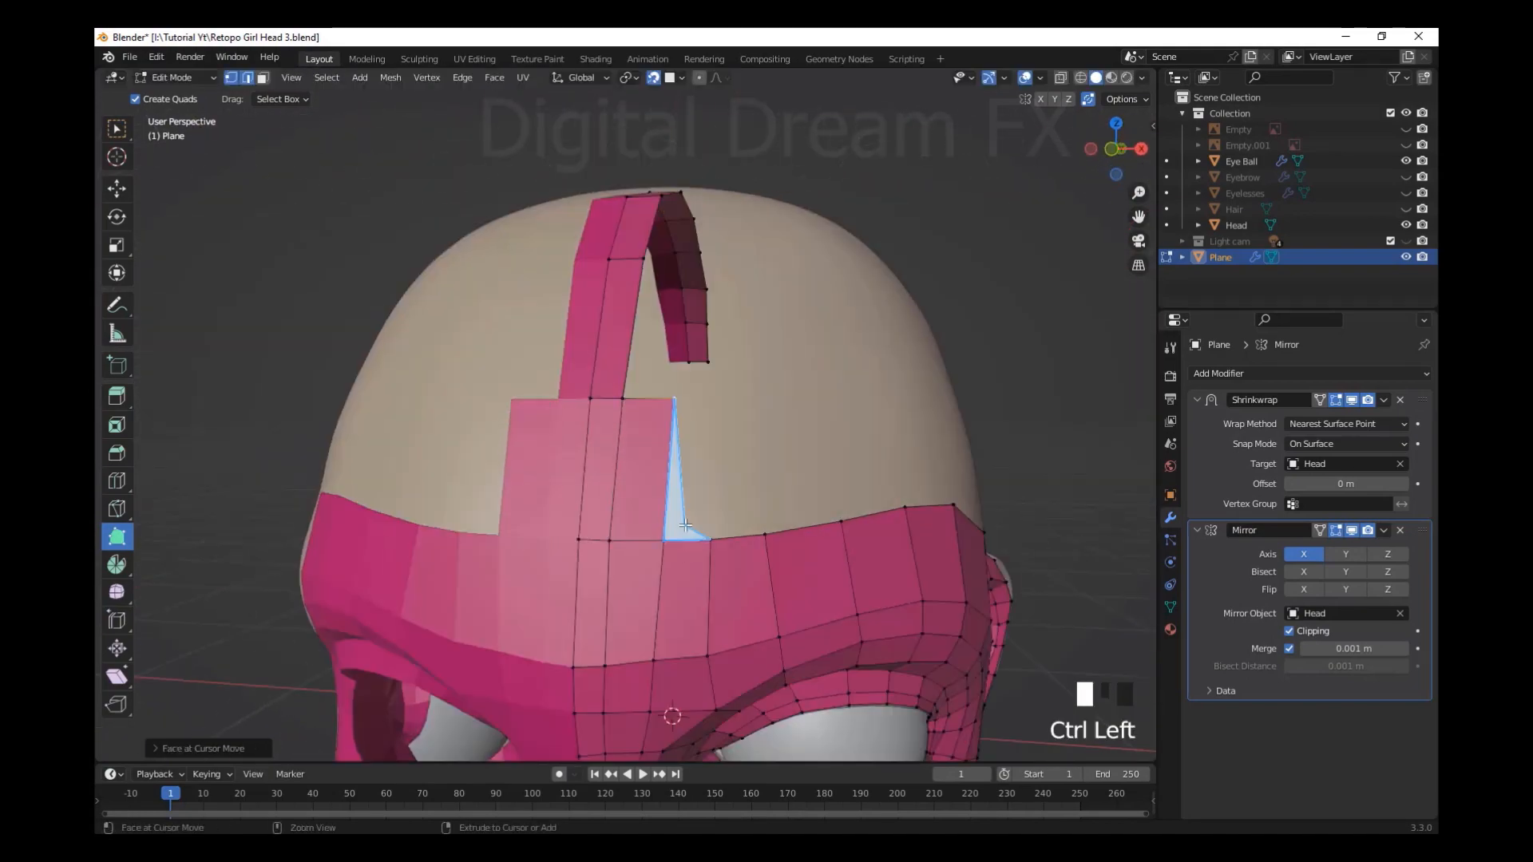
{"action": "left_click_drag", "start_coordinate": [716, 395], "coordinate": [710, 396]}
{"action": "middle_click_drag", "start_coordinate": [711, 396], "coordinate": [719, 447]}
{"action": "left_click", "coordinate": [718, 344], "text": "ctrl"}
{"action": "left_click", "coordinate": [780, 343], "text": "ctrl"}
{"action": "middle_click_drag", "start_coordinate": [780, 343], "coordinate": [599, 359]}
{"action": "scroll", "coordinate": [814, 719], "scroll_direction": "up", "scroll_amount": 3}
{"action": "middle_click_drag", "start_coordinate": [679, 559], "coordinate": [839, 559]}
{"action": "left_click_drag", "start_coordinate": [919, 571], "coordinate": [913, 581]}
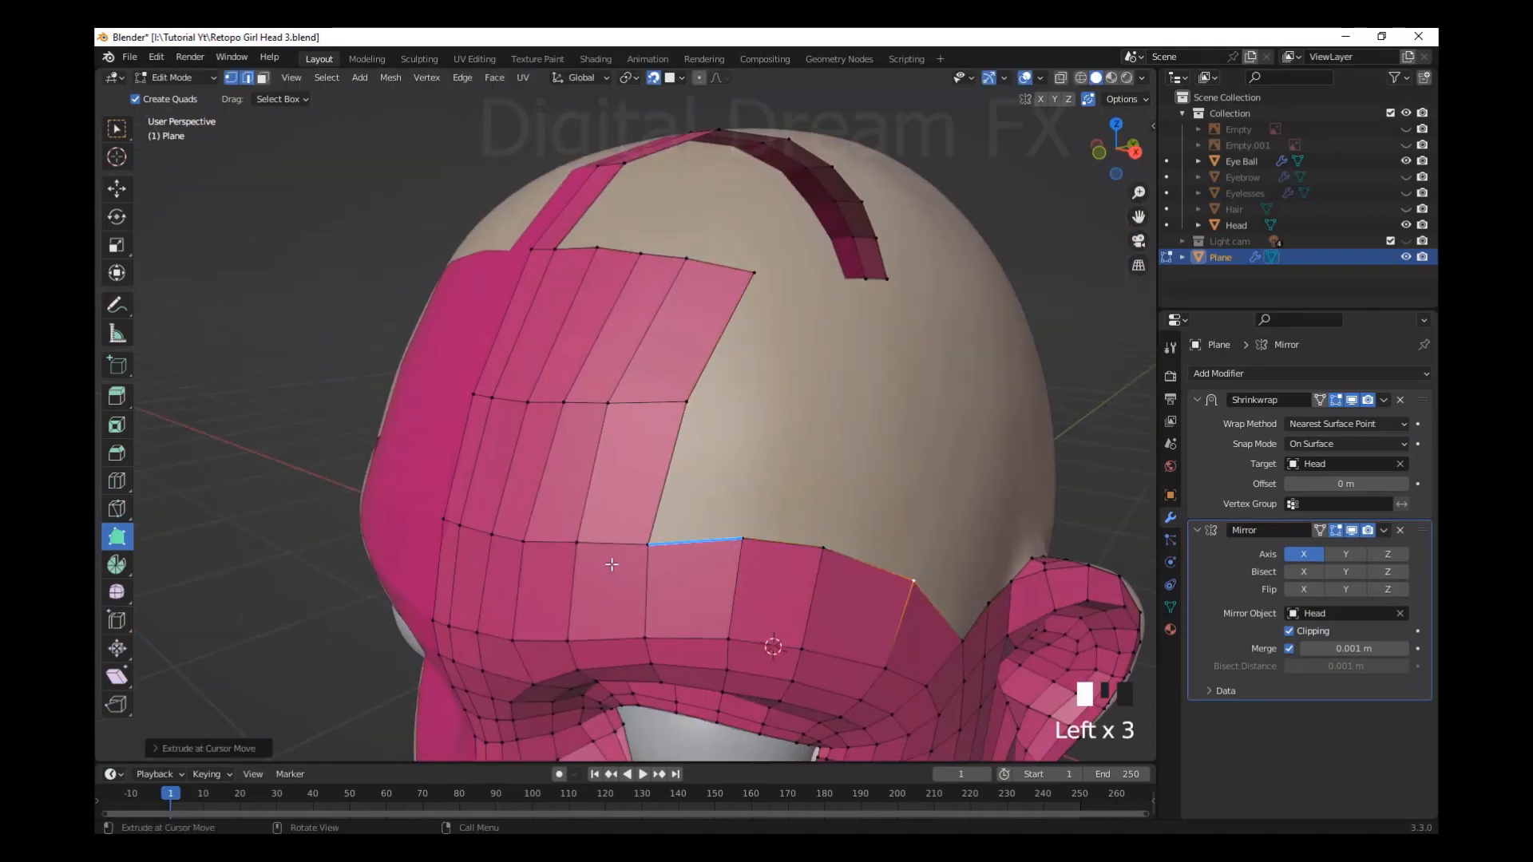
Extend the forehead rows down the temple and join them to the top of the ear
{"action": "middle_click_drag", "start_coordinate": [826, 442], "coordinate": [767, 599]}
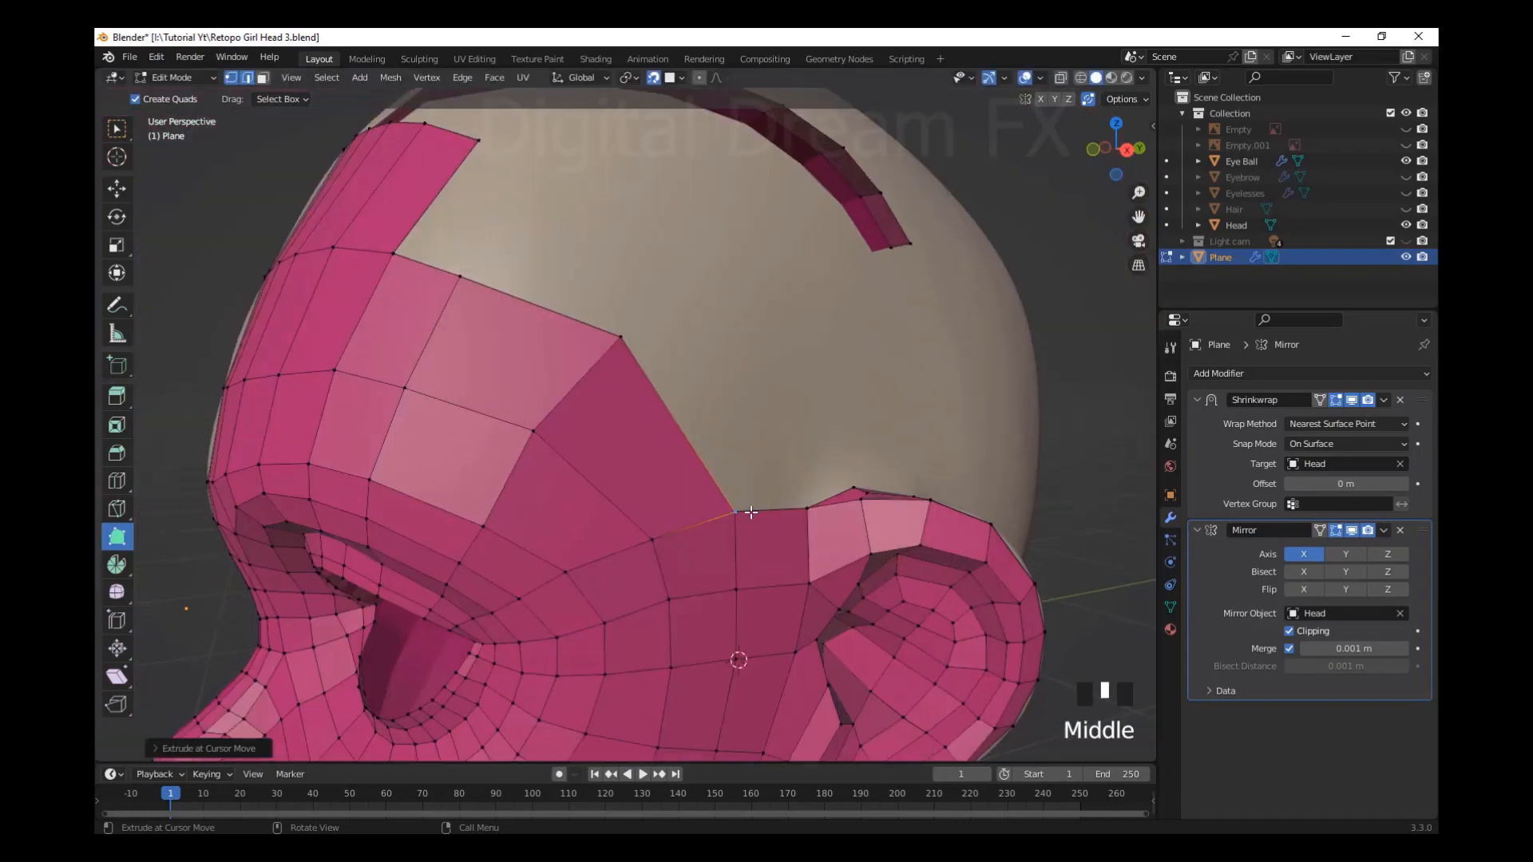
{"action": "scroll", "coordinate": [766, 599], "scroll_direction": "down", "scroll_amount": 3}
{"action": "scroll", "coordinate": [599, 553], "scroll_direction": "up", "scroll_amount": 1}
{"action": "middle_click_drag", "start_coordinate": [599, 554], "coordinate": [630, 606]}
{"action": "left_click", "coordinate": [798, 668], "text": "ctrl"}
{"action": "scroll", "coordinate": [766, 599], "scroll_direction": "down", "scroll_amount": 4}
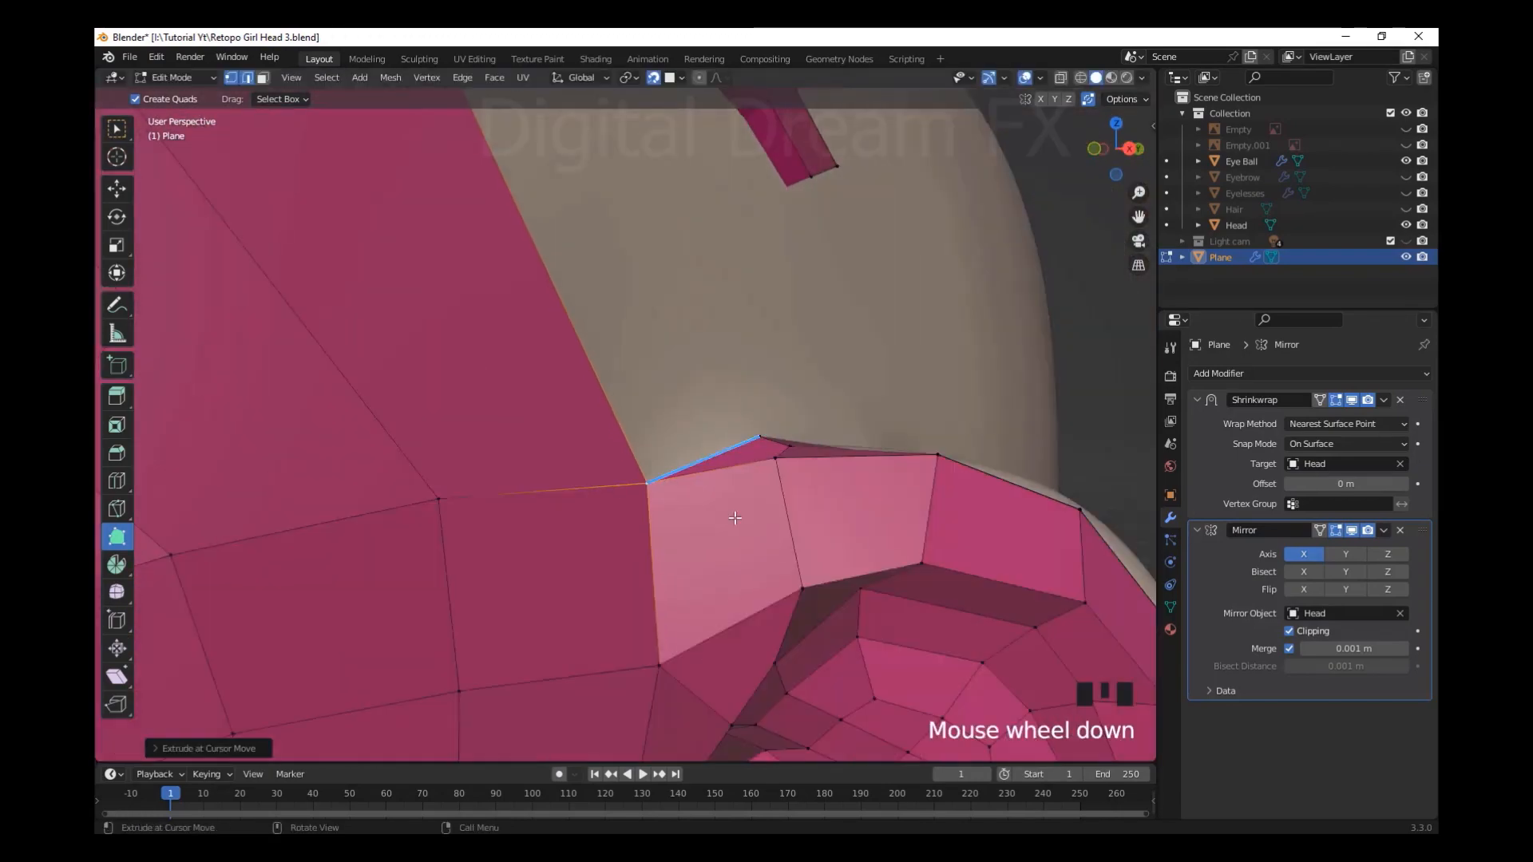
Even out the vertices across the temple and the side of the forehead
{"action": "scroll", "coordinate": [732, 514], "scroll_direction": "up", "scroll_amount": 4}
{"action": "middle_click_drag", "start_coordinate": [732, 514], "coordinate": [607, 551]}
{"action": "left_click_drag", "start_coordinate": [607, 551], "coordinate": [590, 568]}
{"action": "middle_click_drag", "start_coordinate": [591, 568], "coordinate": [667, 442]}
{"action": "left_click_drag", "start_coordinate": [667, 441], "coordinate": [682, 438]}
{"action": "middle_click_drag", "start_coordinate": [681, 438], "coordinate": [646, 459]}
{"action": "left_click_drag", "start_coordinate": [669, 452], "coordinate": [663, 448]}
{"action": "middle_click_drag", "start_coordinate": [663, 448], "coordinate": [655, 511]}
Fill another row of quads across the upper forehead from the centre strip down to the top of the ear
{"action": "left_click_drag", "start_coordinate": [663, 480], "coordinate": [671, 418], "text": "ctrl"}
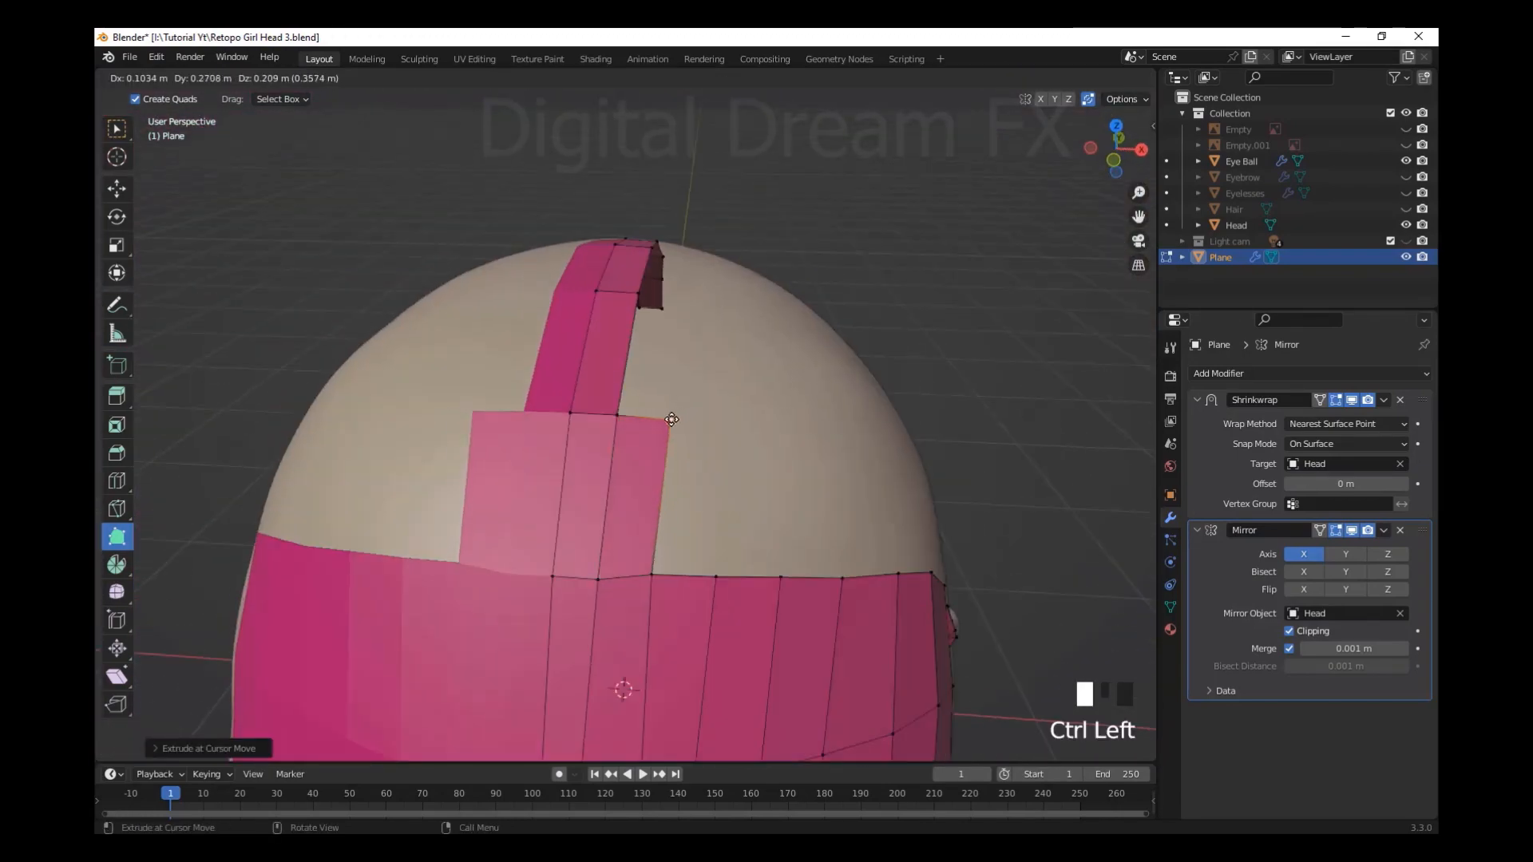
{"action": "middle_click_drag", "start_coordinate": [671, 418], "coordinate": [607, 432]}
{"action": "left_click", "coordinate": [650, 373], "text": "ctrl"}
{"action": "left_click", "coordinate": [719, 471], "text": "ctrl"}
{"action": "middle_click_drag", "start_coordinate": [719, 471], "coordinate": [715, 618]}
{"action": "left_click", "coordinate": [709, 669], "text": "ctrl"}
{"action": "scroll", "coordinate": [687, 654], "scroll_direction": "up", "scroll_amount": 4}
{"action": "scroll", "coordinate": [664, 493], "scroll_direction": "down", "scroll_amount": 4}
{"action": "middle_click_drag", "start_coordinate": [663, 493], "coordinate": [848, 631]}
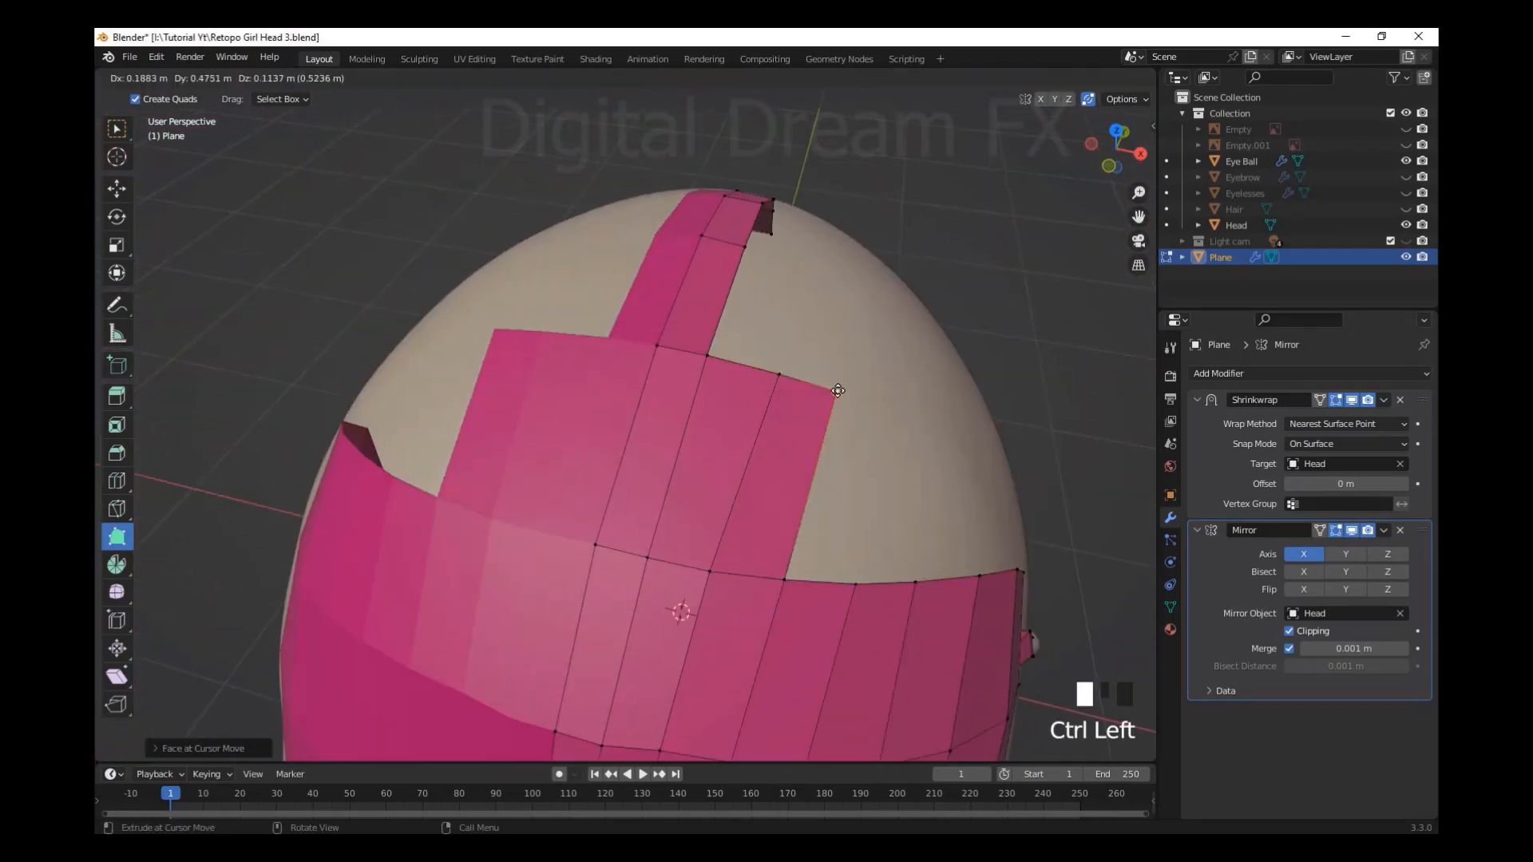
{"action": "middle_click_drag", "start_coordinate": [843, 560], "coordinate": [807, 447]}
{"action": "middle_click_drag", "start_coordinate": [807, 447], "coordinate": [738, 399], "text": "shift"}
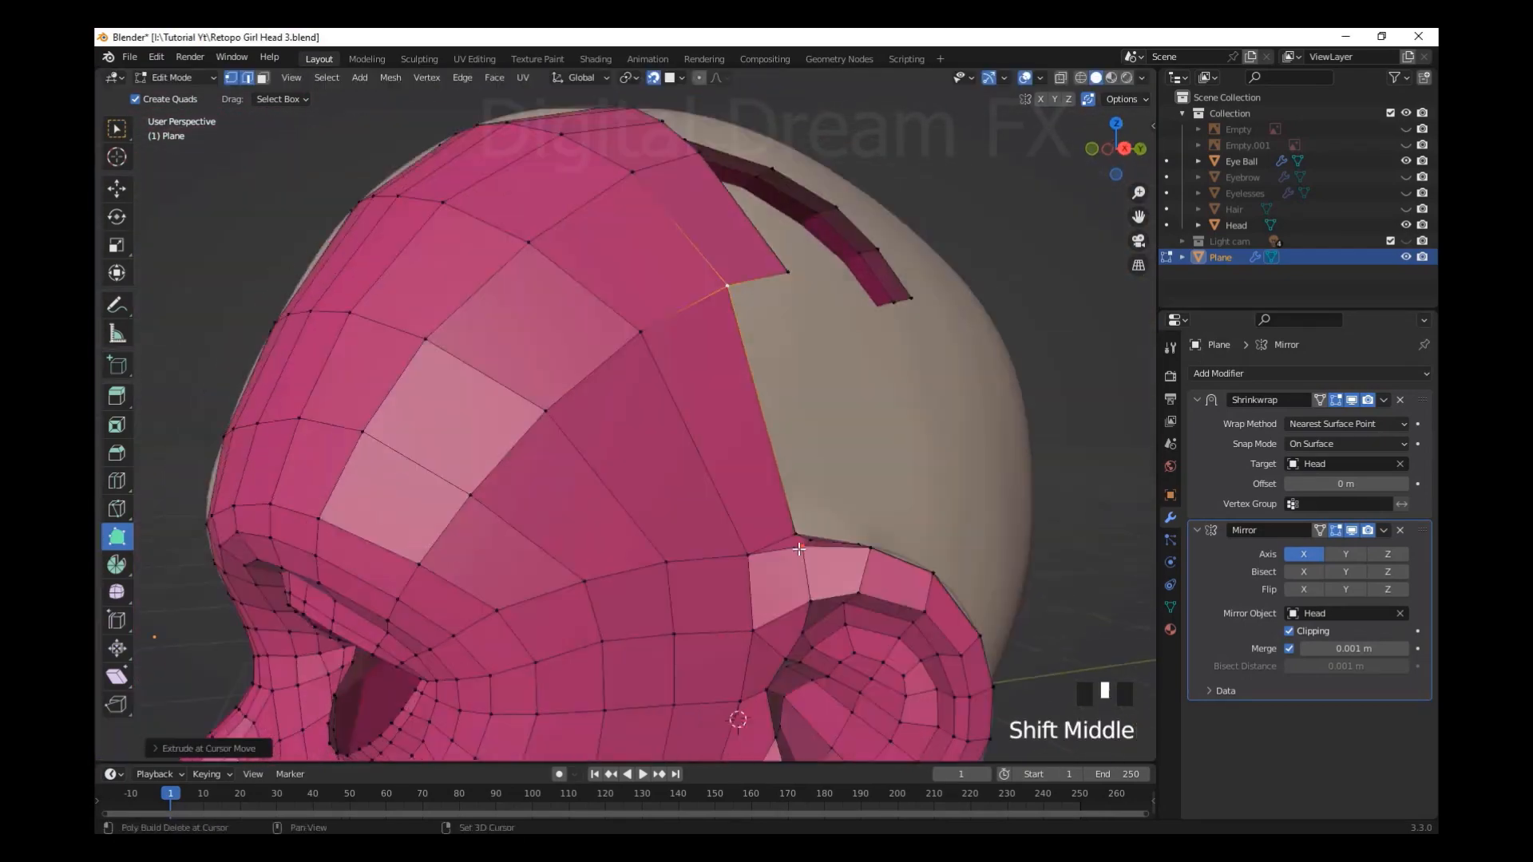
Knife-cut an edge above the outer eye corner and adjust the resulting eye ring vertex
{"action": "scroll", "coordinate": [638, 479], "scroll_direction": "up", "scroll_amount": 3}
{"action": "key", "text": "k"}
{"action": "left_click", "coordinate": [474, 603]}
{"action": "left_click", "coordinate": [636, 463]}
{"action": "key", "text": "Return"}
{"action": "middle_click_drag", "start_coordinate": [645, 467], "coordinate": [675, 438]}
{"action": "left_click_drag", "start_coordinate": [619, 491], "coordinate": [612, 495]}
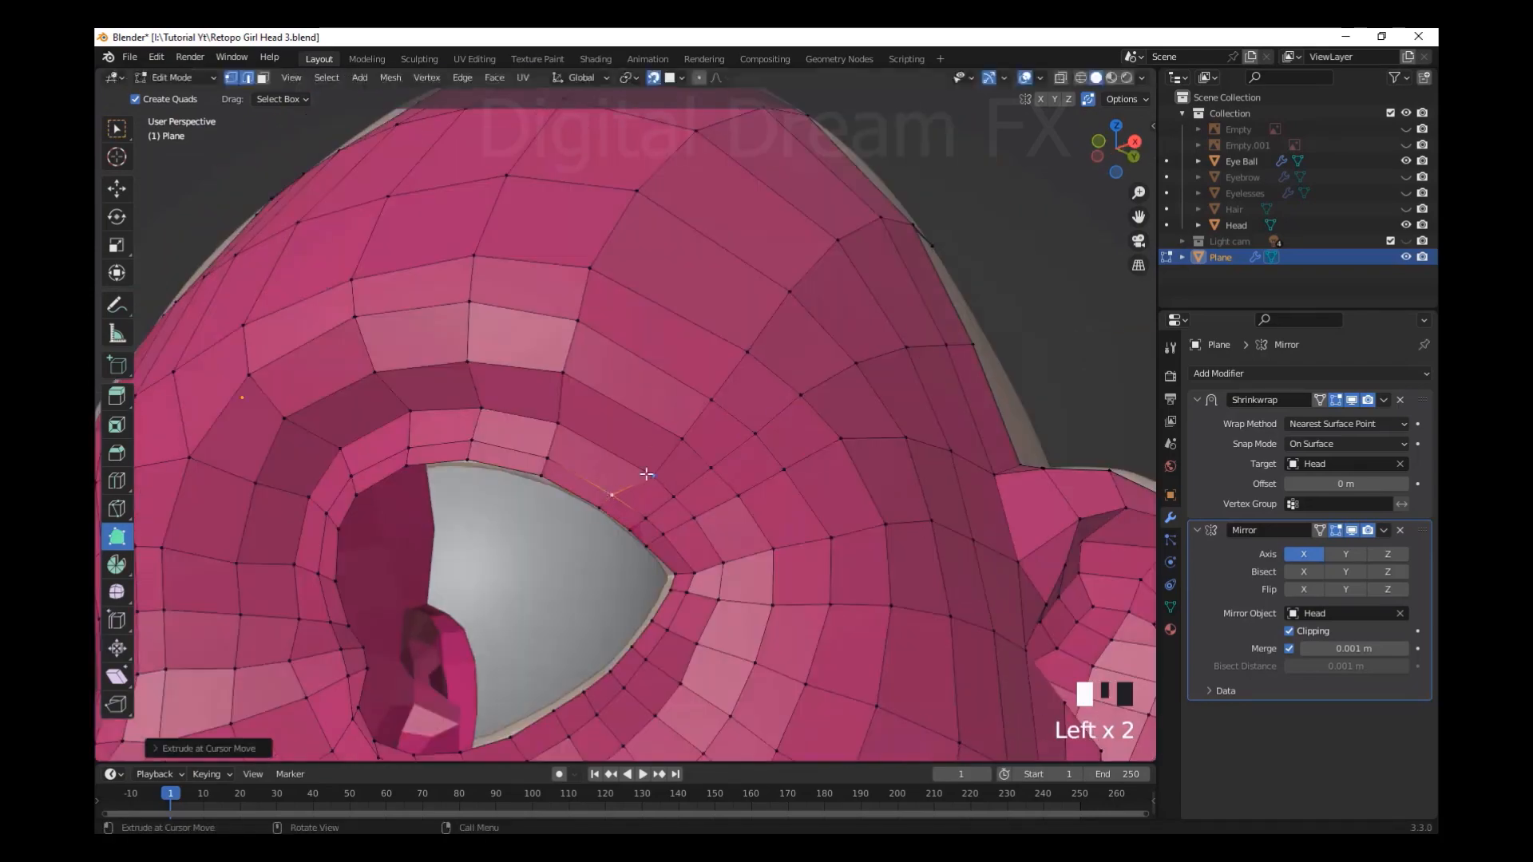
Reposition the vertices between the upper outer eye ring and the temple for evenly spaced quads
{"action": "left_click_drag", "start_coordinate": [747, 342], "coordinate": [746, 340]}
{"action": "middle_click_drag", "start_coordinate": [746, 342], "coordinate": [679, 383]}
{"action": "scroll", "coordinate": [756, 527], "scroll_direction": "up", "scroll_amount": 2}
{"action": "scroll", "coordinate": [756, 527], "scroll_direction": "down", "scroll_amount": 3}
{"action": "middle_click_drag", "start_coordinate": [671, 463], "coordinate": [750, 431]}
{"action": "left_click_drag", "start_coordinate": [647, 443], "coordinate": [636, 449]}
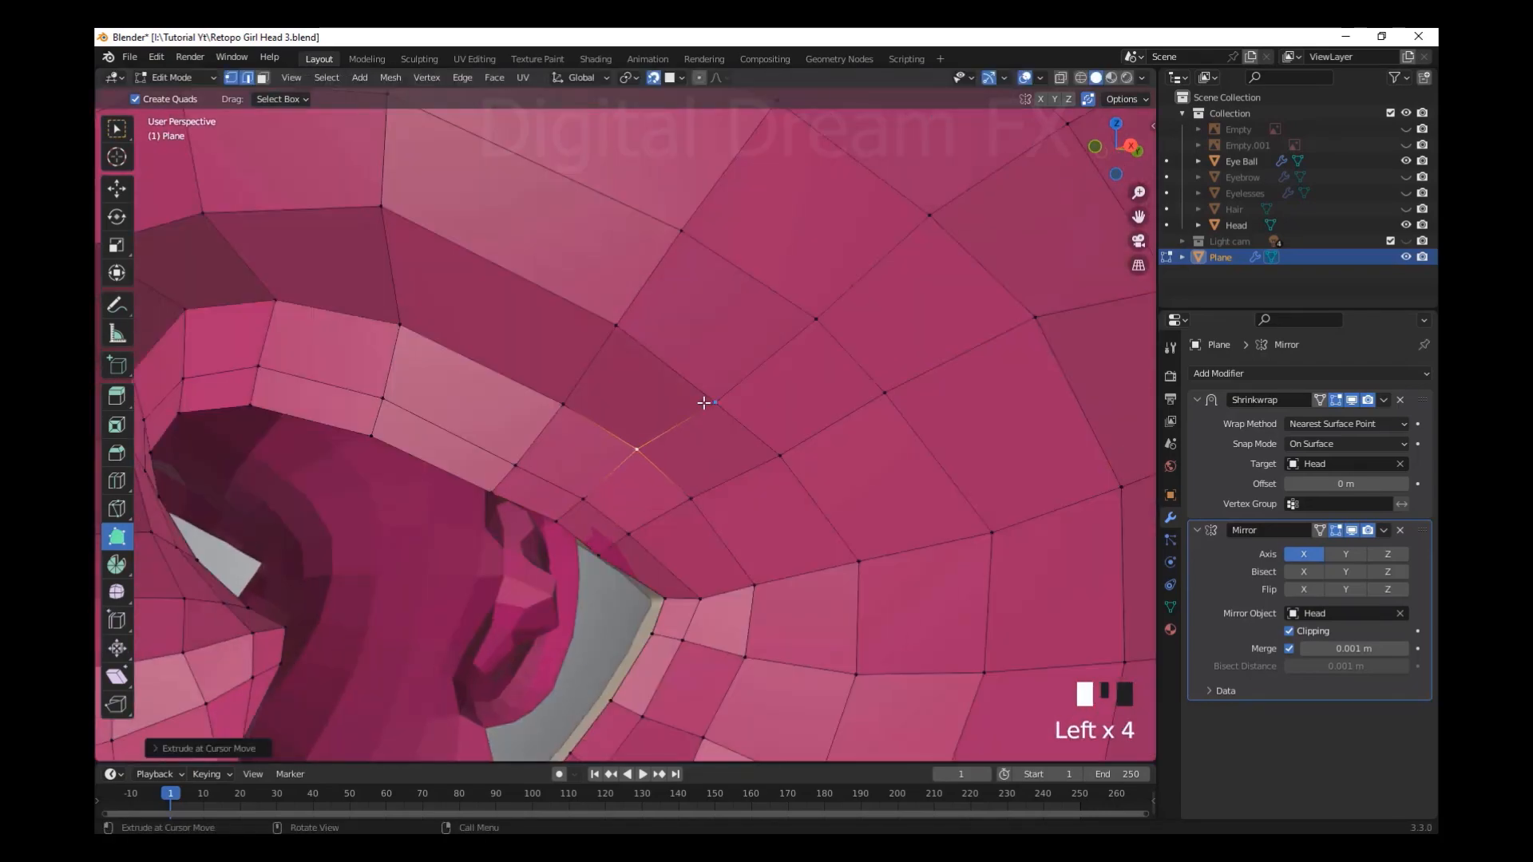
{"action": "middle_click_drag", "start_coordinate": [702, 404], "coordinate": [607, 431]}
{"action": "left_click_drag", "start_coordinate": [583, 471], "coordinate": [555, 461]}
Adjust the border vertices where the side of the head meets the top of the ear
{"action": "middle_click_drag", "start_coordinate": [849, 482], "coordinate": [799, 527]}
{"action": "left_click_drag", "start_coordinate": [808, 551], "coordinate": [814, 558], "text": "ctrl"}
{"action": "scroll", "coordinate": [815, 543], "scroll_direction": "up", "scroll_amount": 6}
{"action": "left_click_drag", "start_coordinate": [822, 487], "coordinate": [821, 519]}
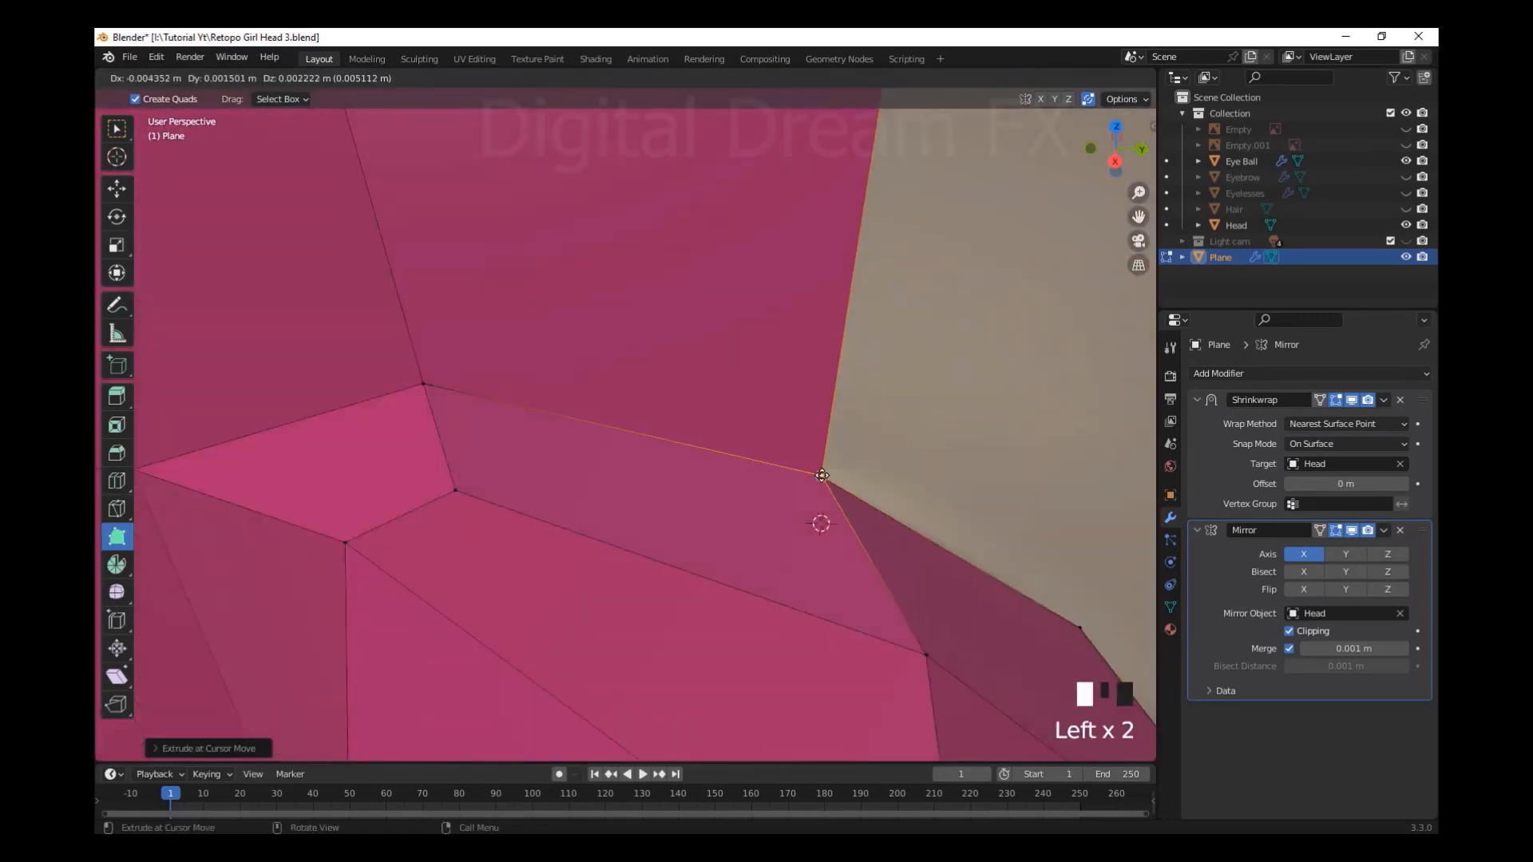
{"action": "scroll", "coordinate": [821, 520], "scroll_direction": "down", "scroll_amount": 8}
Fill the next row of quads across the crown from the centre strip to the ear and align its vertices
{"action": "middle_click_drag", "start_coordinate": [822, 479], "coordinate": [767, 555]}
{"action": "scroll", "coordinate": [750, 543], "scroll_direction": "up", "scroll_amount": 4}
{"action": "left_click_drag", "start_coordinate": [536, 423], "coordinate": [703, 350], "text": "ctrl"}
{"action": "left_click_drag", "start_coordinate": [570, 459], "coordinate": [749, 394], "text": "ctrl"}
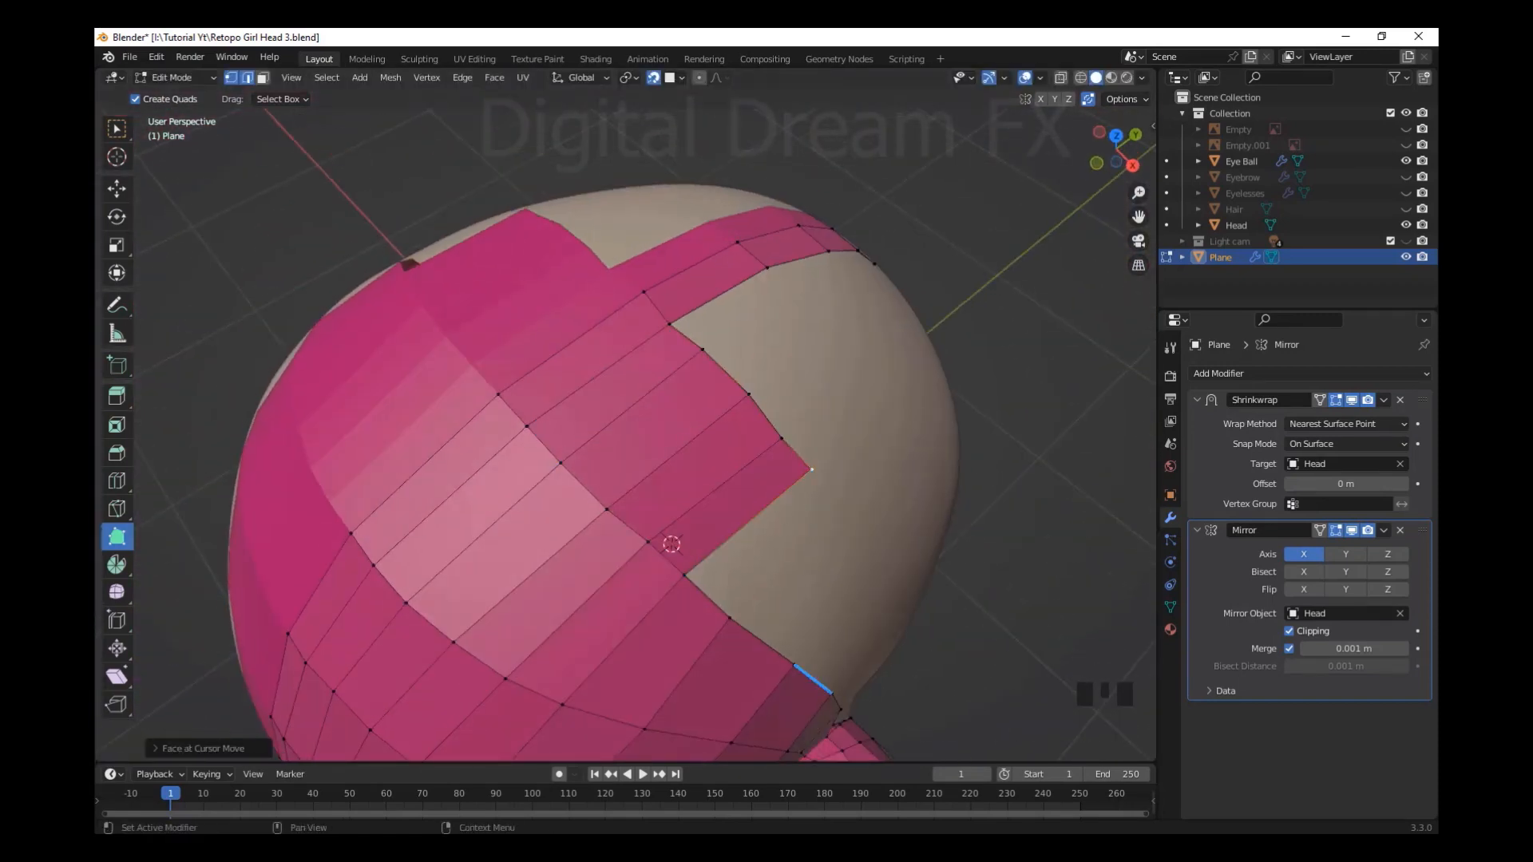
{"action": "middle_click_drag", "start_coordinate": [766, 511], "coordinate": [679, 471]}
{"action": "left_click_drag", "start_coordinate": [651, 469], "coordinate": [640, 466]}
{"action": "middle_click_drag", "start_coordinate": [640, 466], "coordinate": [678, 495]}
{"action": "left_click", "coordinate": [661, 465], "text": "ctrl"}
{"action": "left_click", "coordinate": [695, 468], "text": "ctrl"}
{"action": "left_click_drag", "start_coordinate": [514, 325], "coordinate": [516, 325]}
{"action": "middle_click_drag", "start_coordinate": [638, 575], "coordinate": [650, 471]}
Connect the crown row to the upper back of the ear and adjust the ear rim vertices
{"action": "left_click_drag", "start_coordinate": [670, 679], "coordinate": [679, 695], "text": "ctrl"}
{"action": "scroll", "coordinate": [798, 623], "scroll_direction": "up", "scroll_amount": 2}
{"action": "middle_click_drag", "start_coordinate": [798, 622], "coordinate": [719, 543], "text": "shift"}
{"action": "scroll", "coordinate": [719, 543], "scroll_direction": "down", "scroll_amount": 2}
{"action": "left_click_drag", "start_coordinate": [551, 447], "coordinate": [559, 451]}
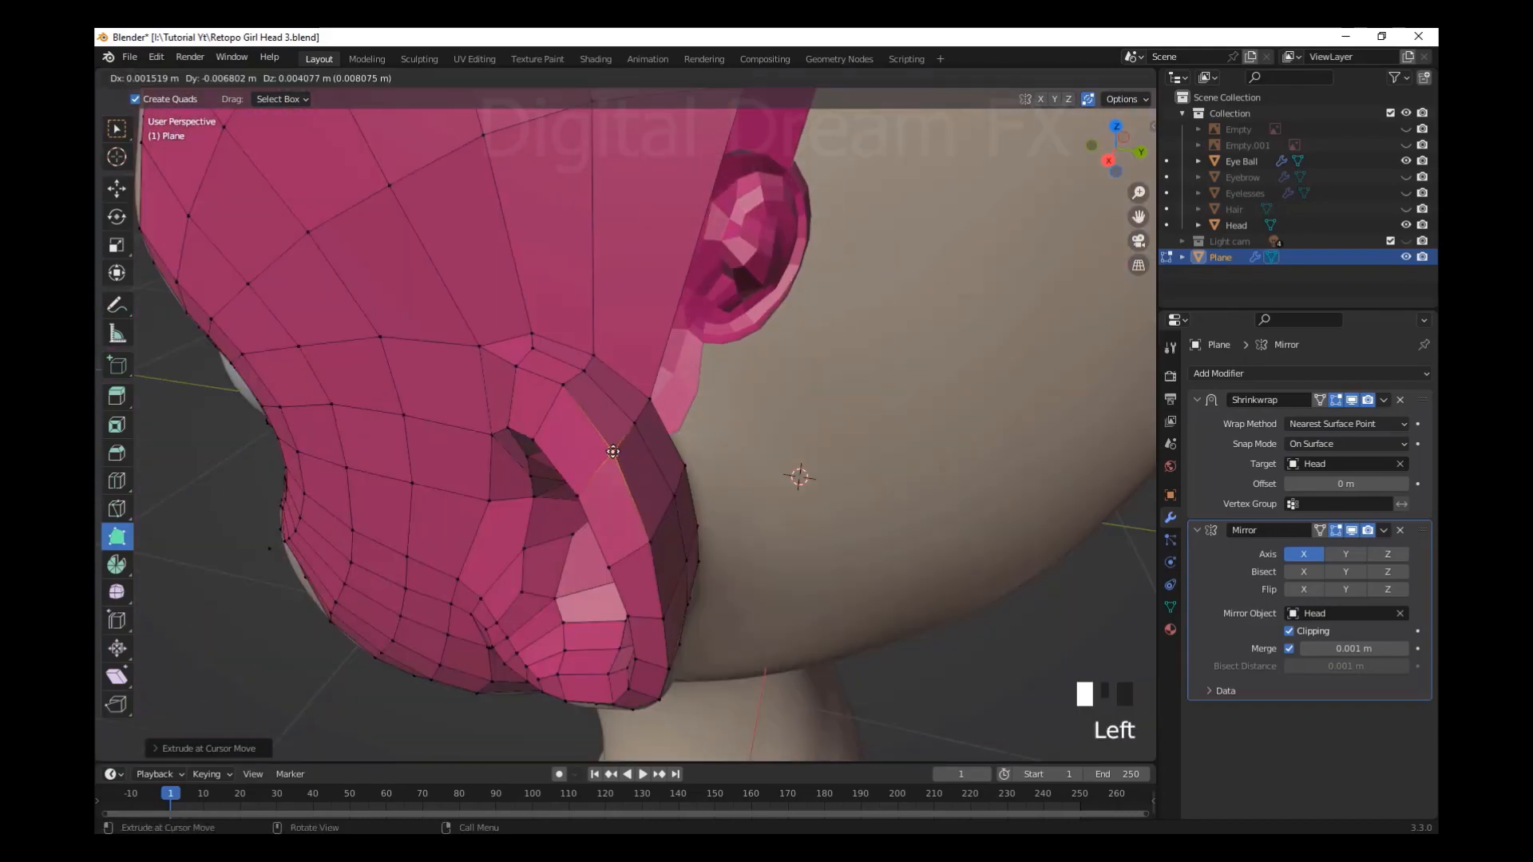
{"action": "scroll", "coordinate": [804, 417], "scroll_direction": "up", "scroll_amount": 2}
{"action": "middle_click_drag", "start_coordinate": [559, 451], "coordinate": [784, 444]}
Even out the vertices on the side of the head above the ear
{"action": "left_click_drag", "start_coordinate": [778, 407], "coordinate": [783, 404]}
{"action": "middle_click_drag", "start_coordinate": [782, 403], "coordinate": [830, 375]}
{"action": "left_click_drag", "start_coordinate": [830, 375], "coordinate": [835, 372]}
{"action": "left_click_drag", "start_coordinate": [838, 359], "coordinate": [843, 358]}
{"action": "left_click_drag", "start_coordinate": [845, 351], "coordinate": [848, 349]}
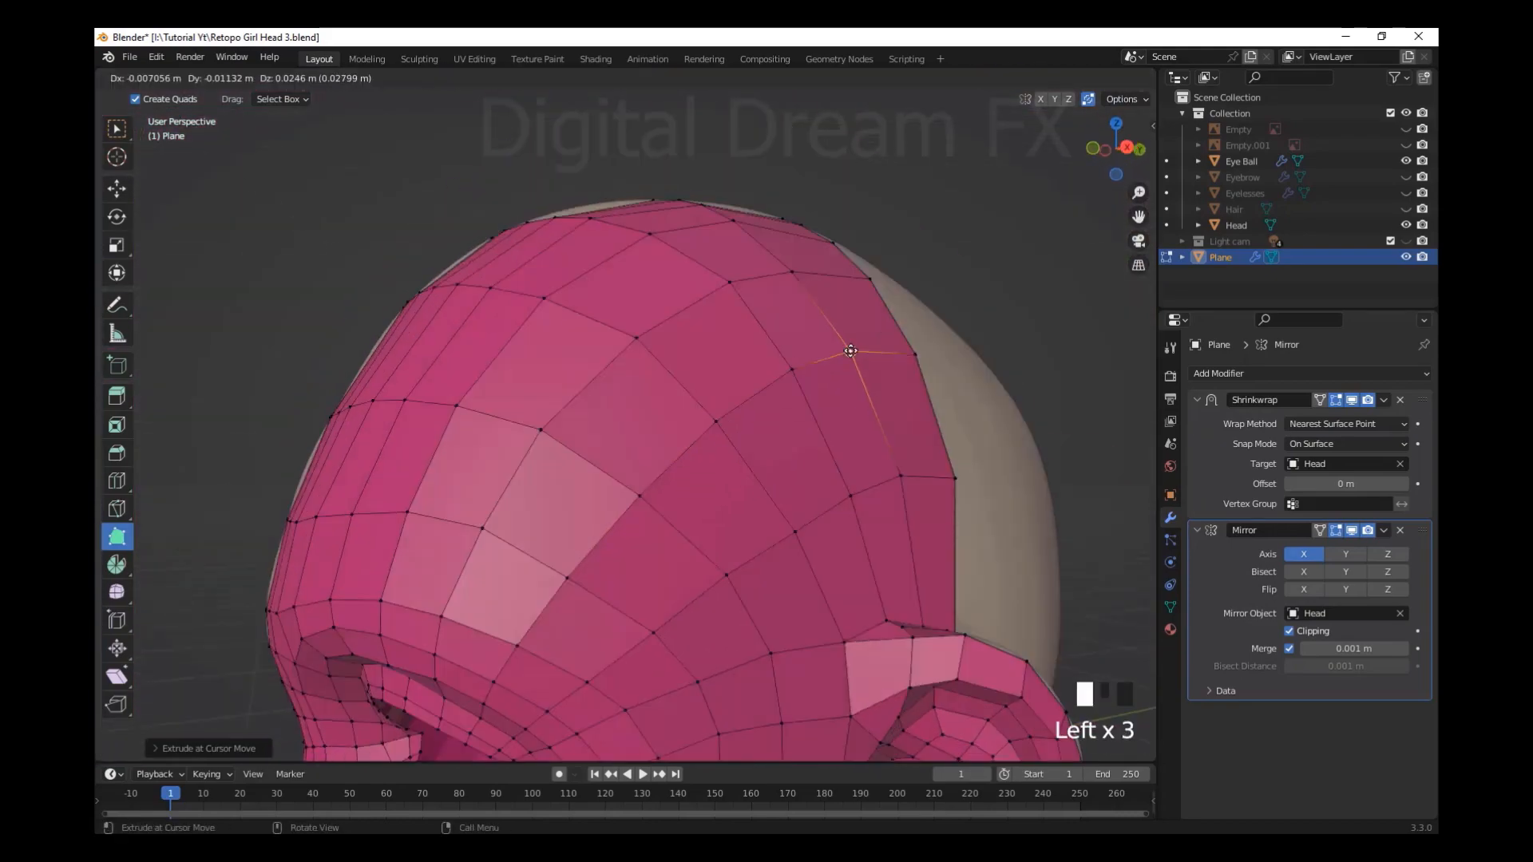
Fill quads behind the side rows above the ear and align their lower vertices
{"action": "middle_click_drag", "start_coordinate": [849, 349], "coordinate": [890, 451]}
{"action": "left_click", "coordinate": [895, 455], "text": "ctrl"}
{"action": "left_click_drag", "start_coordinate": [874, 493], "coordinate": [879, 499], "text": "ctrl"}
{"action": "middle_click_drag", "start_coordinate": [899, 533], "coordinate": [901, 491]}
{"action": "left_click_drag", "start_coordinate": [901, 491], "coordinate": [904, 511]}
{"action": "scroll", "coordinate": [905, 551], "scroll_direction": "up", "scroll_amount": 1}
{"action": "middle_click_drag", "start_coordinate": [905, 551], "coordinate": [878, 375], "text": "shift"}
Refine the vertices where the new side quads meet the back of the ear
{"action": "middle_click_drag", "start_coordinate": [871, 607], "coordinate": [886, 547]}
{"action": "scroll", "coordinate": [730, 511], "scroll_direction": "up", "scroll_amount": 5}
{"action": "left_click", "coordinate": [724, 473]}
{"action": "middle_click_drag", "start_coordinate": [724, 473], "coordinate": [551, 287]}
{"action": "scroll", "coordinate": [551, 287], "scroll_direction": "down", "scroll_amount": 3}
{"action": "left_click_drag", "start_coordinate": [543, 275], "coordinate": [530, 260]}
Even out the vertices along the lower rear edge of the side and crown rows at the back of the head
{"action": "scroll", "coordinate": [635, 471], "scroll_direction": "down", "scroll_amount": 8}
{"action": "middle_click_drag", "start_coordinate": [530, 261], "coordinate": [678, 439]}
{"action": "middle_click_drag", "start_coordinate": [679, 439], "coordinate": [706, 471], "text": "shift"}
{"action": "left_click", "coordinate": [739, 575]}
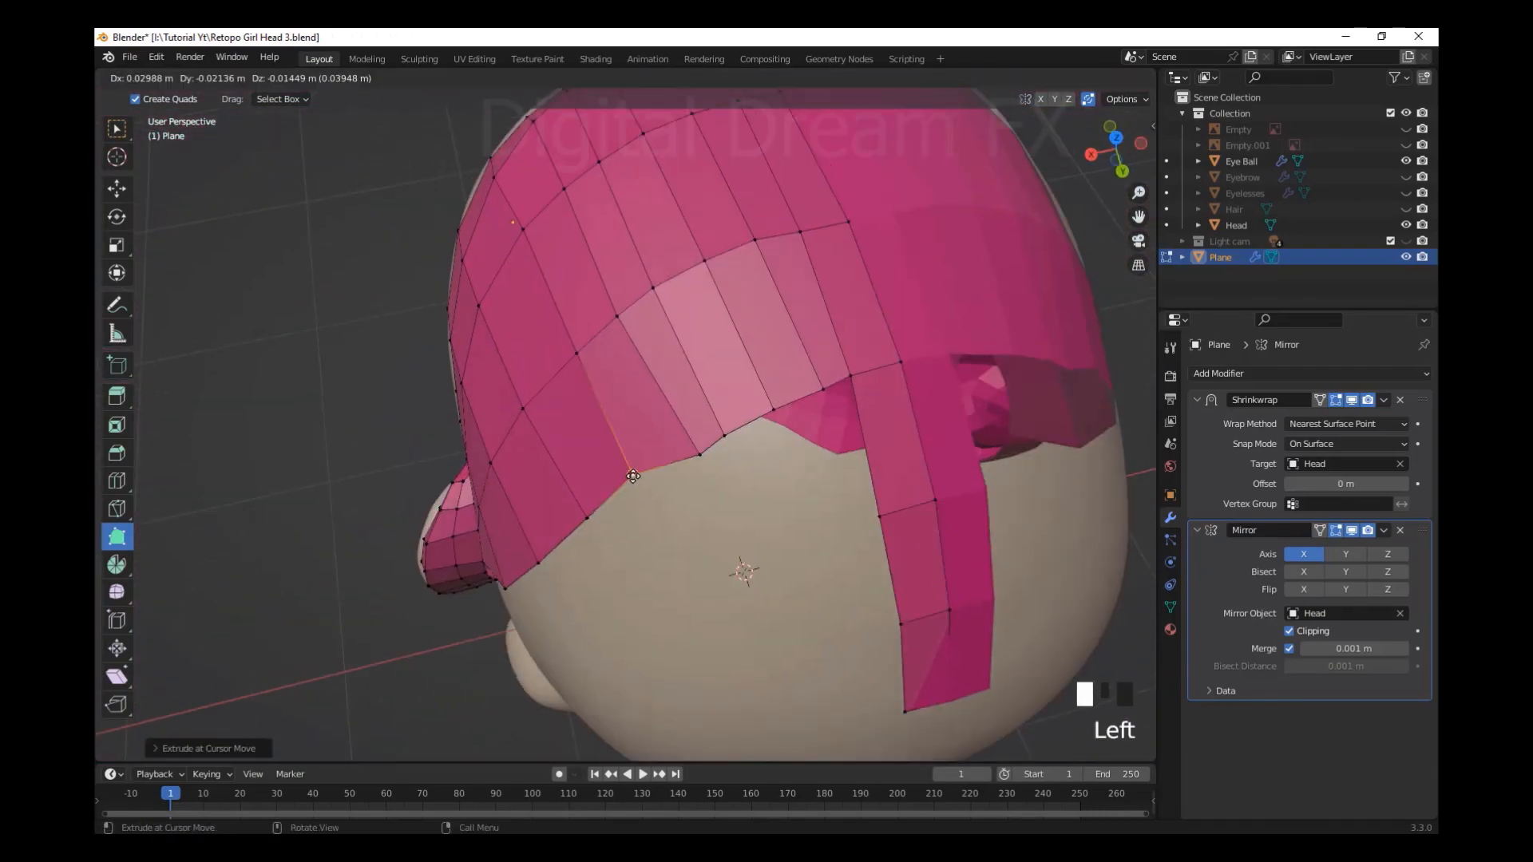
{"action": "middle_click_drag", "start_coordinate": [740, 575], "coordinate": [739, 583]}
{"action": "left_click", "coordinate": [739, 583], "text": "ctrl"}
{"action": "left_click", "coordinate": [739, 583], "text": "ctrl"}
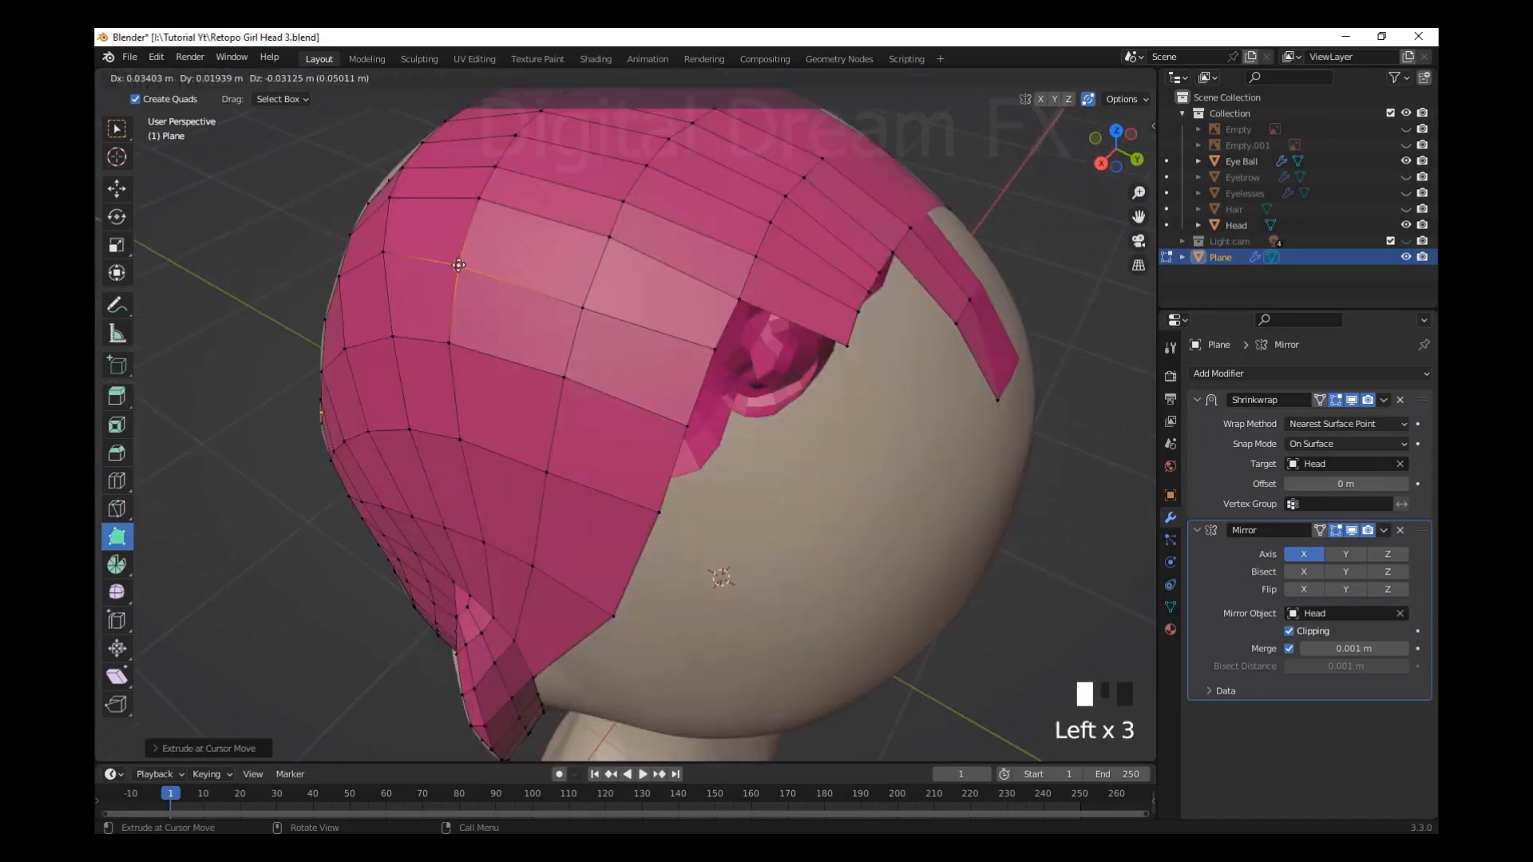
Fill quads beside the centre strip at the back of the head and align their vertices with the side rows
{"action": "left_click", "coordinate": [729, 482]}
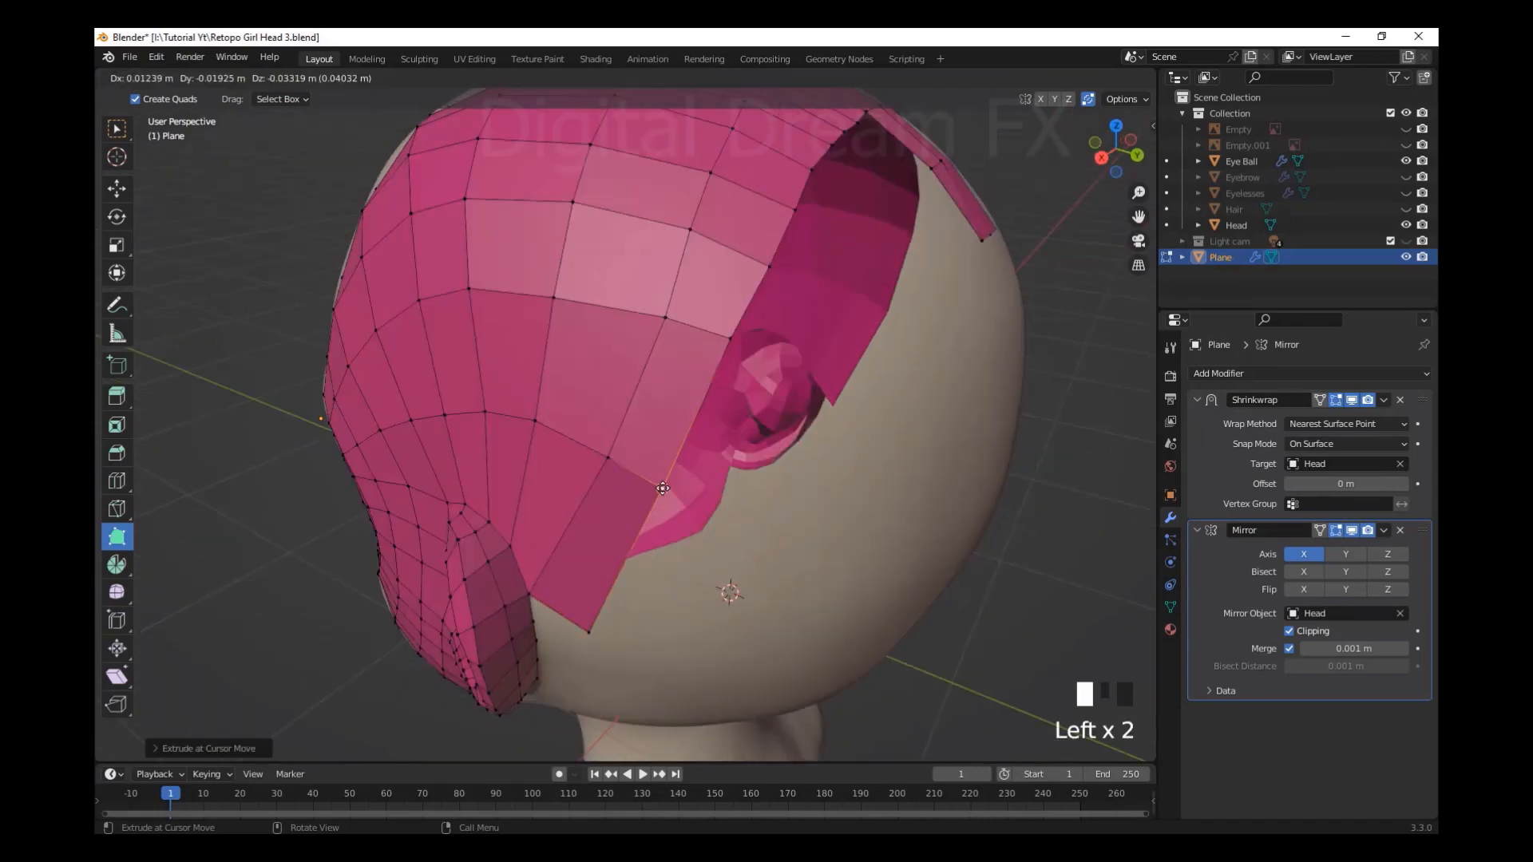
{"action": "left_click_drag", "start_coordinate": [835, 467], "coordinate": [835, 468]}
{"action": "scroll", "coordinate": [722, 621], "scroll_direction": "up", "scroll_amount": 15}
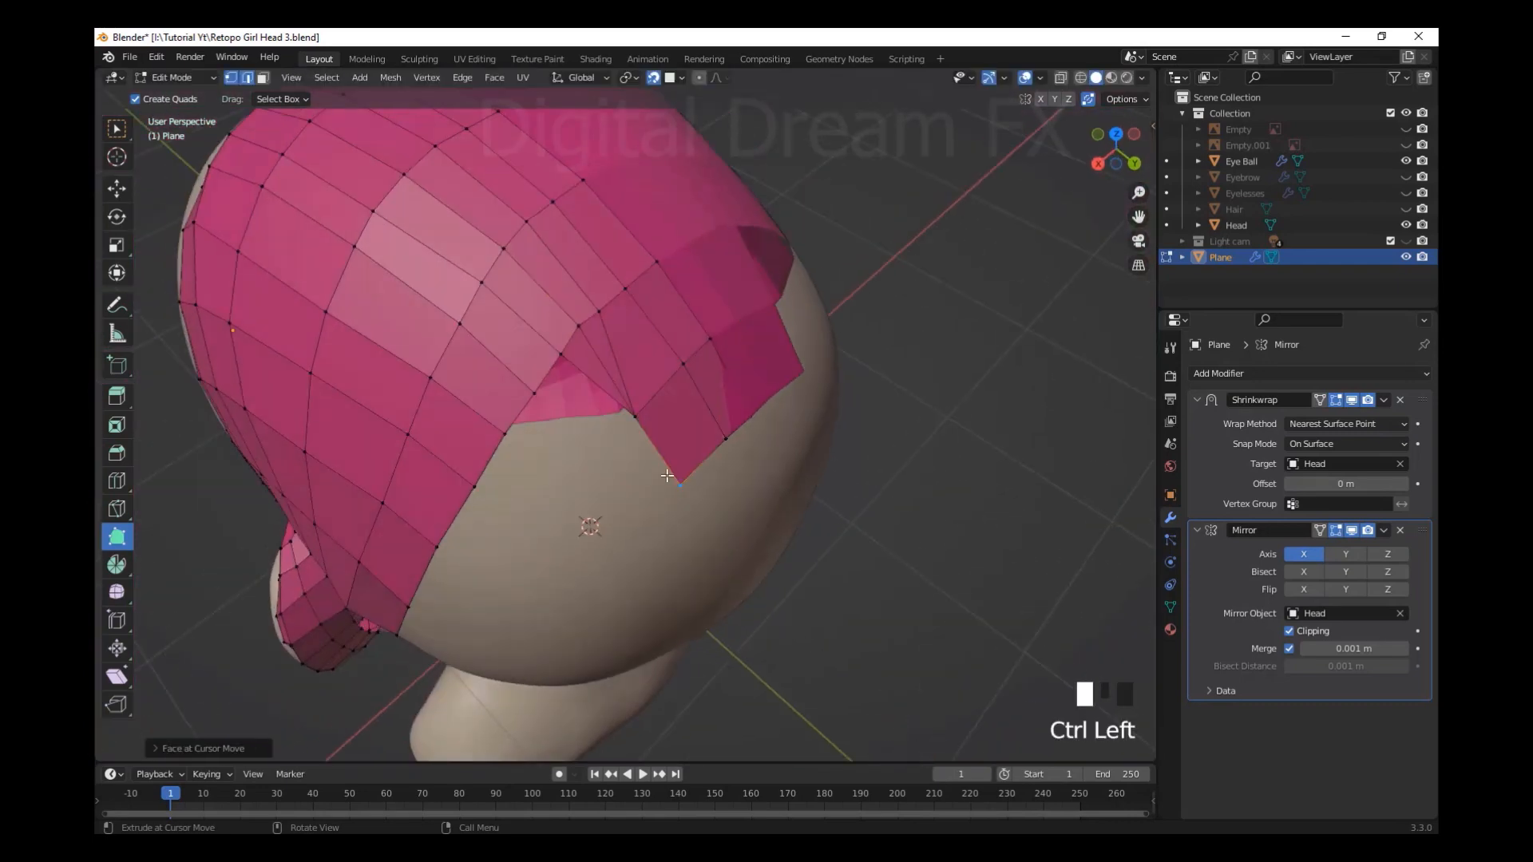
{"action": "left_click", "coordinate": [624, 568], "text": "ctrl"}
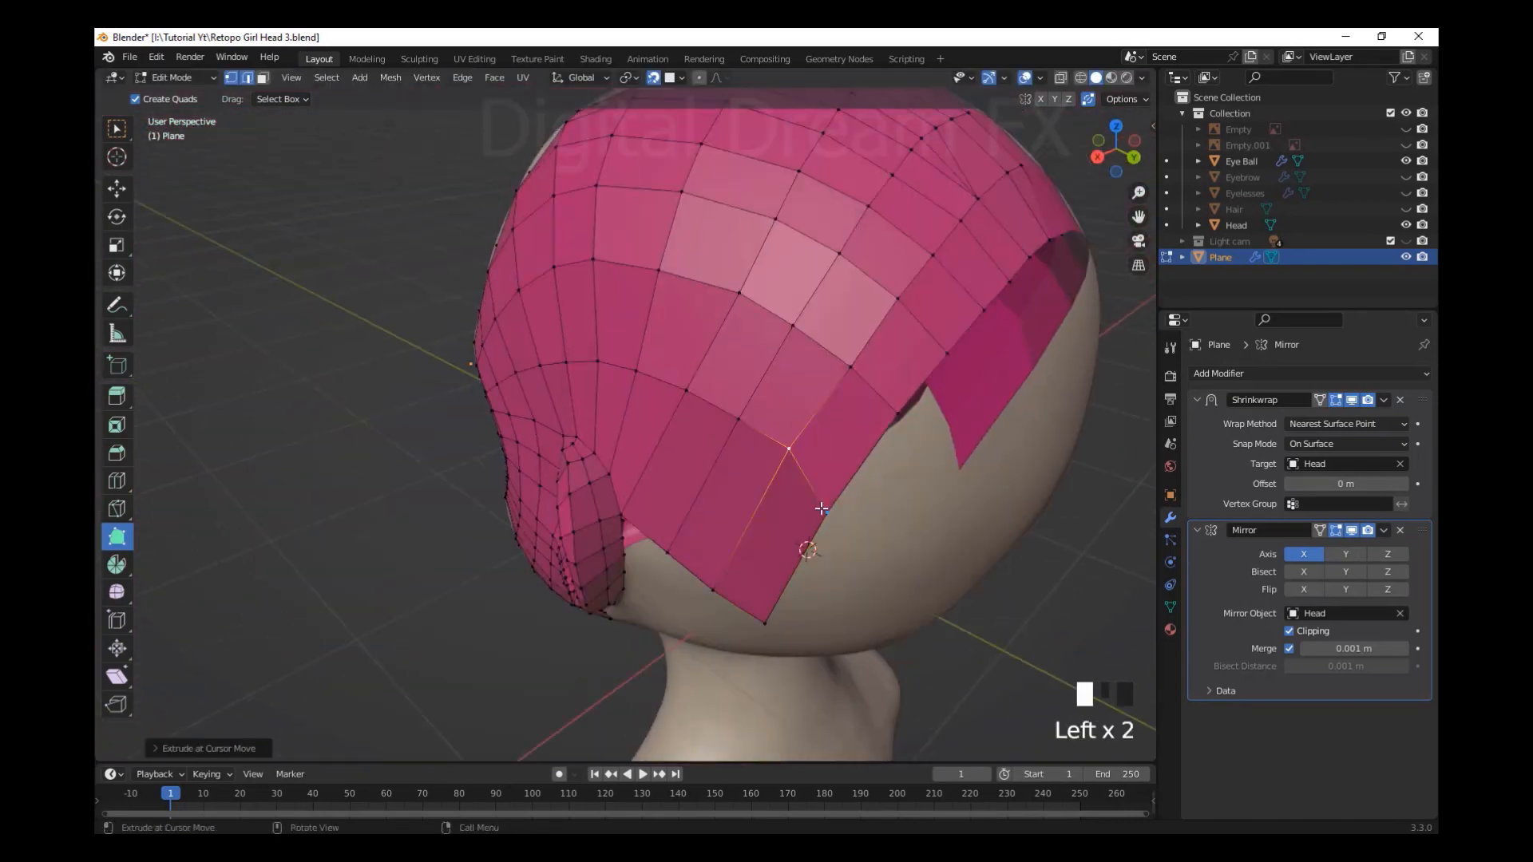
{"action": "middle_click_drag", "start_coordinate": [831, 551], "coordinate": [877, 568]}
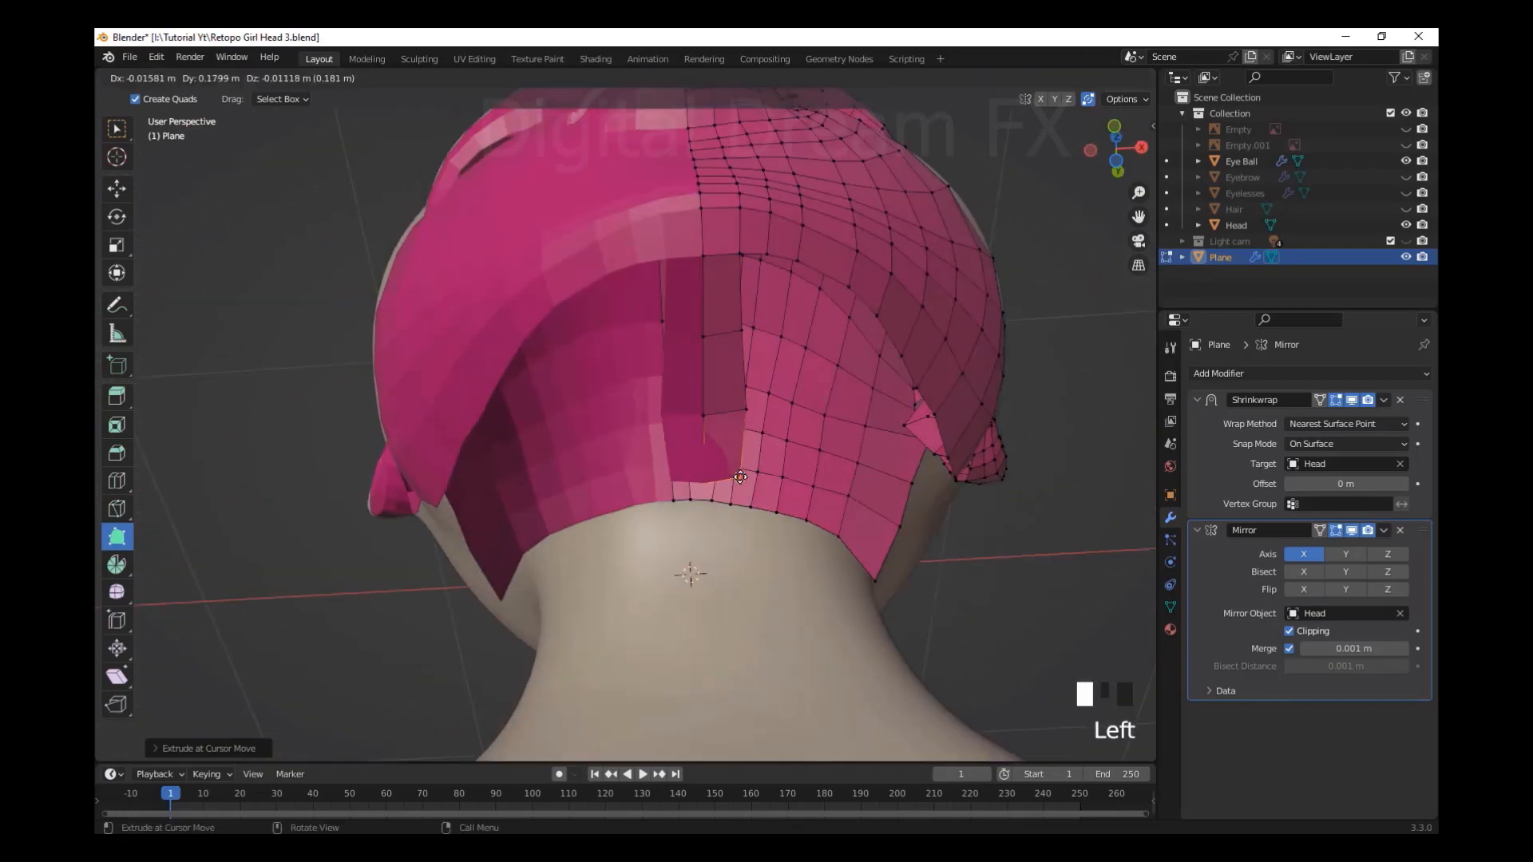
Fill quads beside the centre strip under the chin and shape the strip toward the throat
{"action": "left_click_drag", "start_coordinate": [743, 565], "coordinate": [743, 573]}
{"action": "middle_click_drag", "start_coordinate": [743, 574], "coordinate": [883, 570]}
{"action": "scroll", "coordinate": [931, 513], "scroll_direction": "up", "scroll_amount": 3}
{"action": "left_click", "coordinate": [883, 570]}
{"action": "scroll", "coordinate": [883, 570], "scroll_direction": "up", "scroll_amount": 7}
{"action": "scroll", "coordinate": [1092, 578], "scroll_direction": "down", "scroll_amount": 8}
{"action": "left_click_drag", "start_coordinate": [870, 559], "coordinate": [834, 555]}
{"action": "middle_click_drag", "start_coordinate": [834, 555], "coordinate": [599, 415]}
{"action": "key", "text": "KP_Decimal"}
{"action": "scroll", "coordinate": [765, 656], "scroll_direction": "down", "scroll_amount": 6}
{"action": "middle_click_drag", "start_coordinate": [599, 415], "coordinate": [599, 516], "text": "shift"}
{"action": "scroll", "coordinate": [598, 517], "scroll_direction": "up", "scroll_amount": 3}
{"action": "left_click_drag", "start_coordinate": [639, 543], "coordinate": [683, 503]}
Even out the vertices where the under-chin quads meet the lower edge of the jaw
{"action": "key", "text": "KP_Decimal"}
{"action": "scroll", "coordinate": [711, 622], "scroll_direction": "down", "scroll_amount": 3}
{"action": "left_click_drag", "start_coordinate": [619, 678], "coordinate": [591, 695]}
{"action": "middle_click_drag", "start_coordinate": [592, 694], "coordinate": [551, 639]}
{"action": "middle_click_drag", "start_coordinate": [551, 638], "coordinate": [630, 513], "text": "shift"}
{"action": "scroll", "coordinate": [630, 514], "scroll_direction": "up", "scroll_amount": 3}
{"action": "left_click_drag", "start_coordinate": [702, 511], "coordinate": [726, 506]}
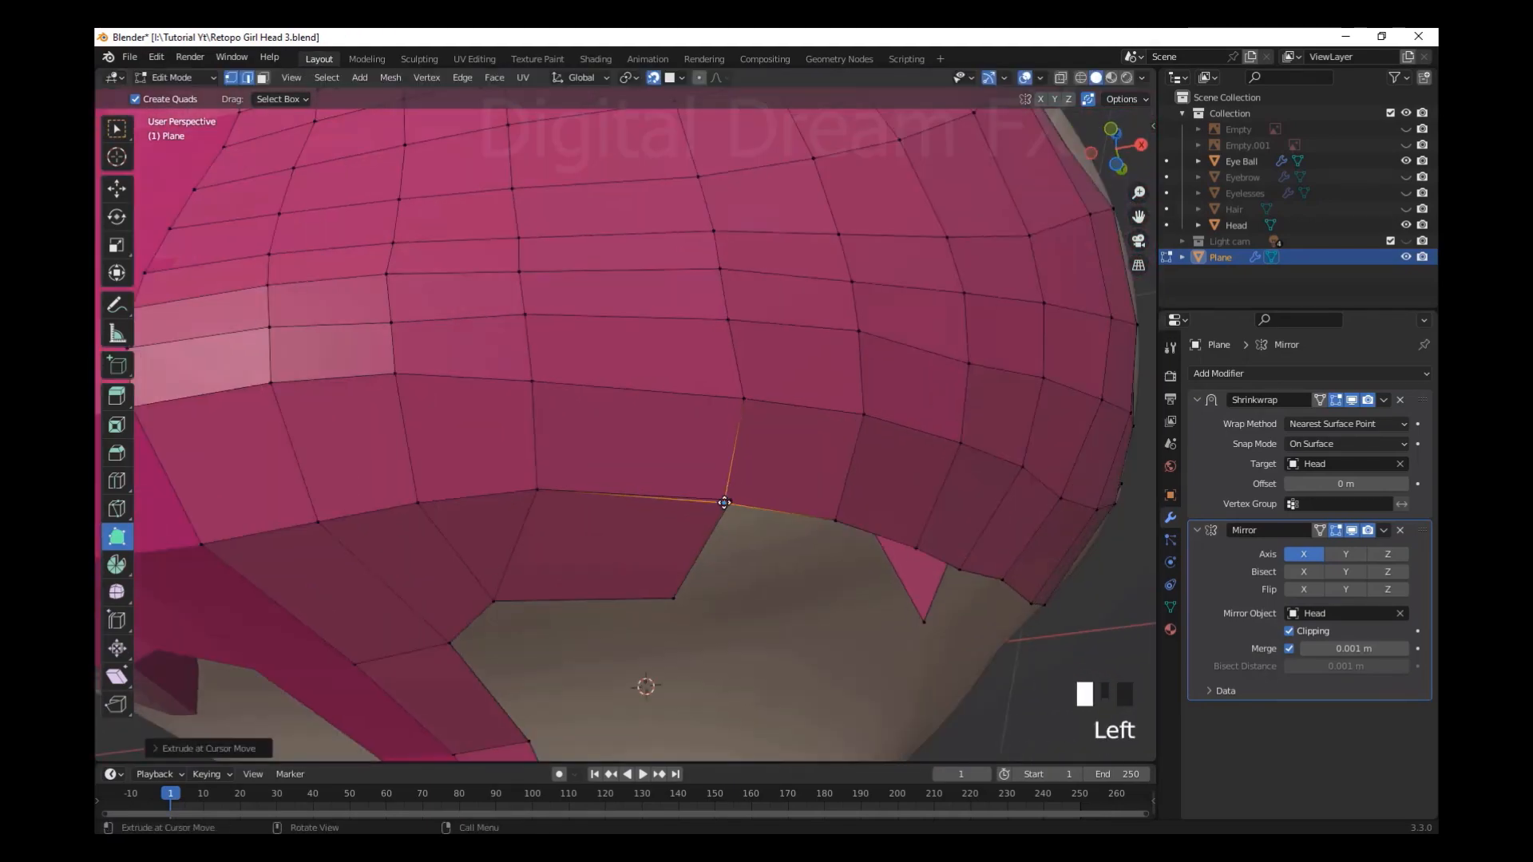
{"action": "middle_click_drag", "start_coordinate": [726, 507], "coordinate": [751, 416]}
{"action": "middle_click_drag", "start_coordinate": [750, 415], "coordinate": [627, 431], "text": "shift"}
{"action": "middle_click_drag", "start_coordinate": [627, 431], "coordinate": [671, 515], "text": "shift"}
{"action": "left_click_drag", "start_coordinate": [671, 516], "coordinate": [693, 522]}
{"action": "left_click_drag", "start_coordinate": [648, 399], "coordinate": [645, 404]}
{"action": "left_click_drag", "start_coordinate": [635, 322], "coordinate": [636, 335]}
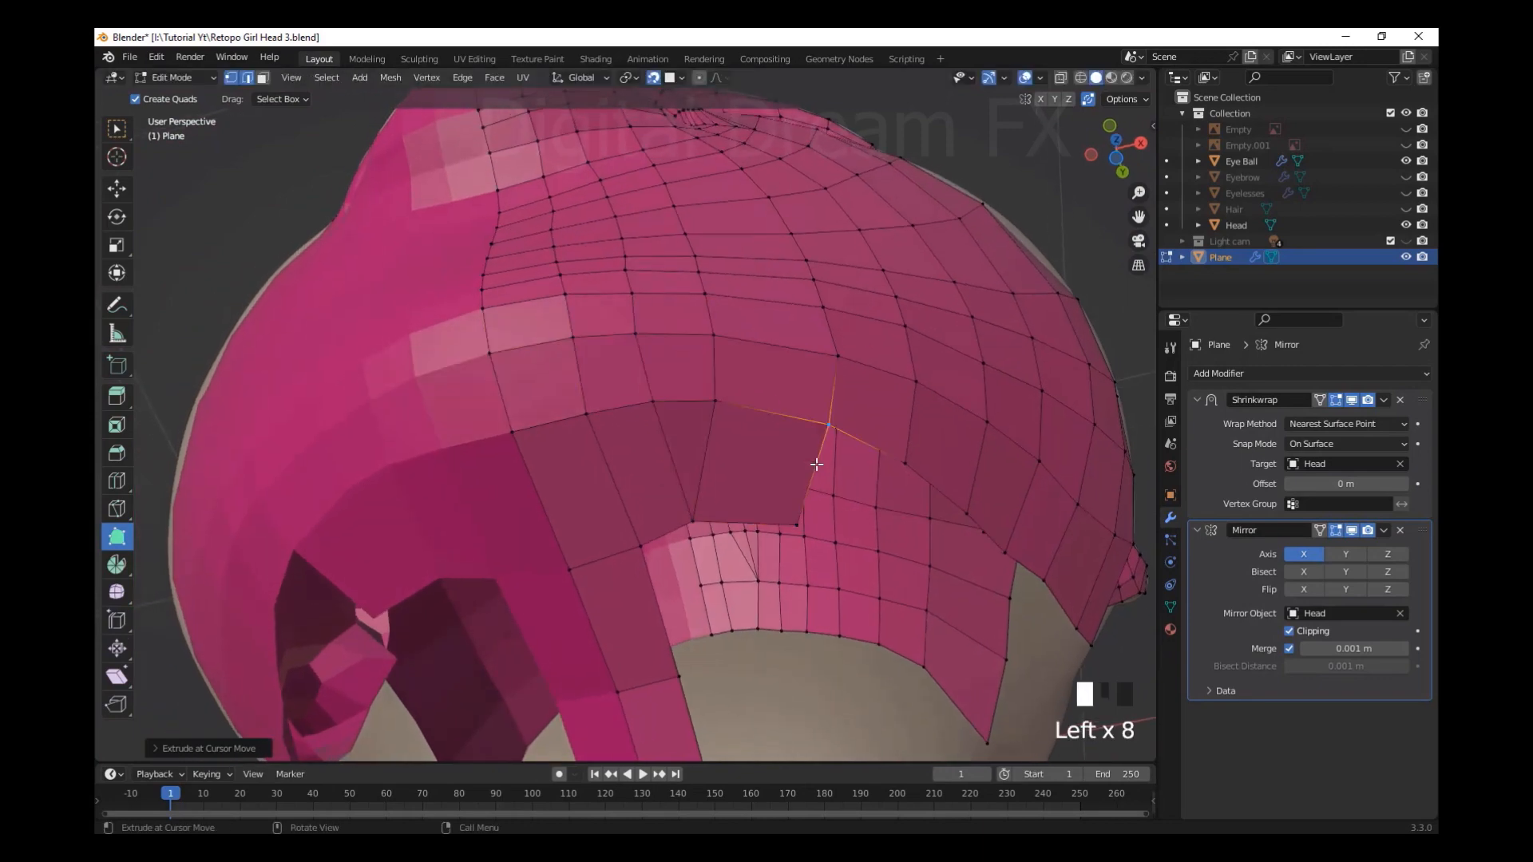
Add a loop cut through the quads beside the under-chin strip and fill the adjoining quads down the throat
{"action": "key", "text": "ctrl+r"}
{"action": "left_click", "coordinate": [681, 455]}
{"action": "left_click", "coordinate": [681, 455]}
{"action": "scroll", "coordinate": [719, 495], "scroll_direction": "down", "scroll_amount": 1}
{"action": "middle_click_drag", "start_coordinate": [751, 575], "coordinate": [796, 487], "text": "shift"}
{"action": "left_click_drag", "start_coordinate": [719, 511], "coordinate": [713, 535]}
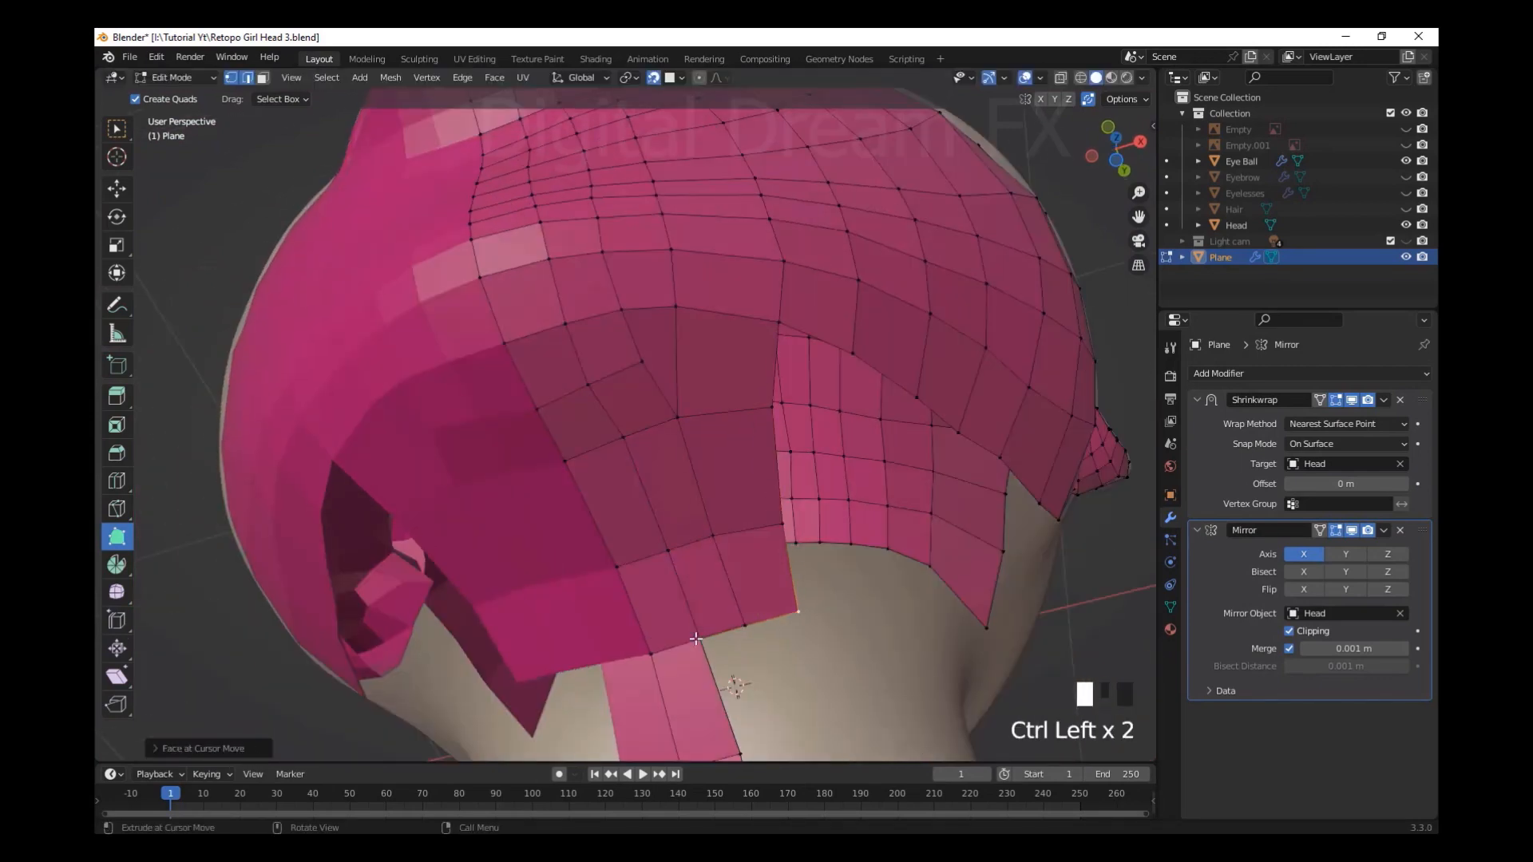
Extend the throat rows outward with new quads below the jaw and adjust their outer vertices
{"action": "middle_click_drag", "start_coordinate": [695, 639], "coordinate": [751, 607]}
{"action": "scroll", "coordinate": [718, 559], "scroll_direction": "down", "scroll_amount": 2}
{"action": "left_click_drag", "start_coordinate": [691, 455], "coordinate": [702, 520], "text": "ctrl"}
{"action": "middle_click_drag", "start_coordinate": [767, 591], "coordinate": [702, 599]}
{"action": "mouse_move", "coordinate": [719, 623]}
{"action": "middle_mouse_down", "text": "shift"}
{"action": "mouse_move", "coordinate": [753, 661]}
{"action": "mouse_move", "coordinate": [738, 607]}
{"action": "middle_mouse_up", "text": "shift"}
{"action": "left_click_drag", "start_coordinate": [694, 499], "coordinate": [708, 487]}
{"action": "left_click_drag", "start_coordinate": [675, 559], "coordinate": [727, 572], "text": "ctrl"}
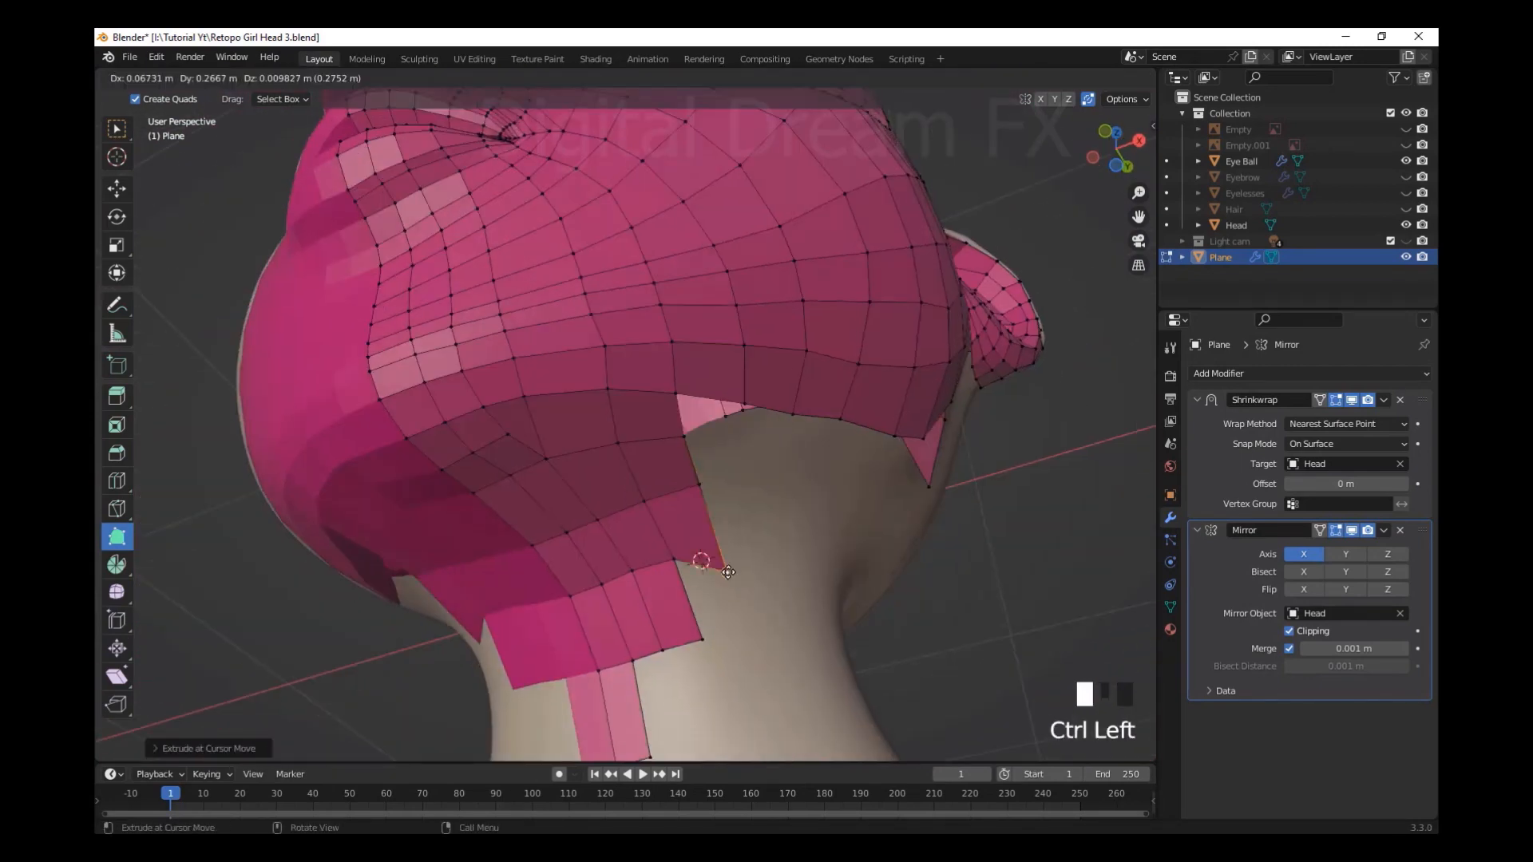
Fill quads between the throat rows and the underside of the jaw toward the ear
{"action": "middle_click_drag", "start_coordinate": [727, 571], "coordinate": [774, 513]}
{"action": "left_click_drag", "start_coordinate": [749, 471], "coordinate": [750, 472]}
{"action": "middle_click_drag", "start_coordinate": [749, 495], "coordinate": [706, 472]}
{"action": "scroll", "coordinate": [706, 479], "scroll_direction": "up", "scroll_amount": 1}
{"action": "left_click_drag", "start_coordinate": [677, 521], "coordinate": [743, 526], "text": "ctrl"}
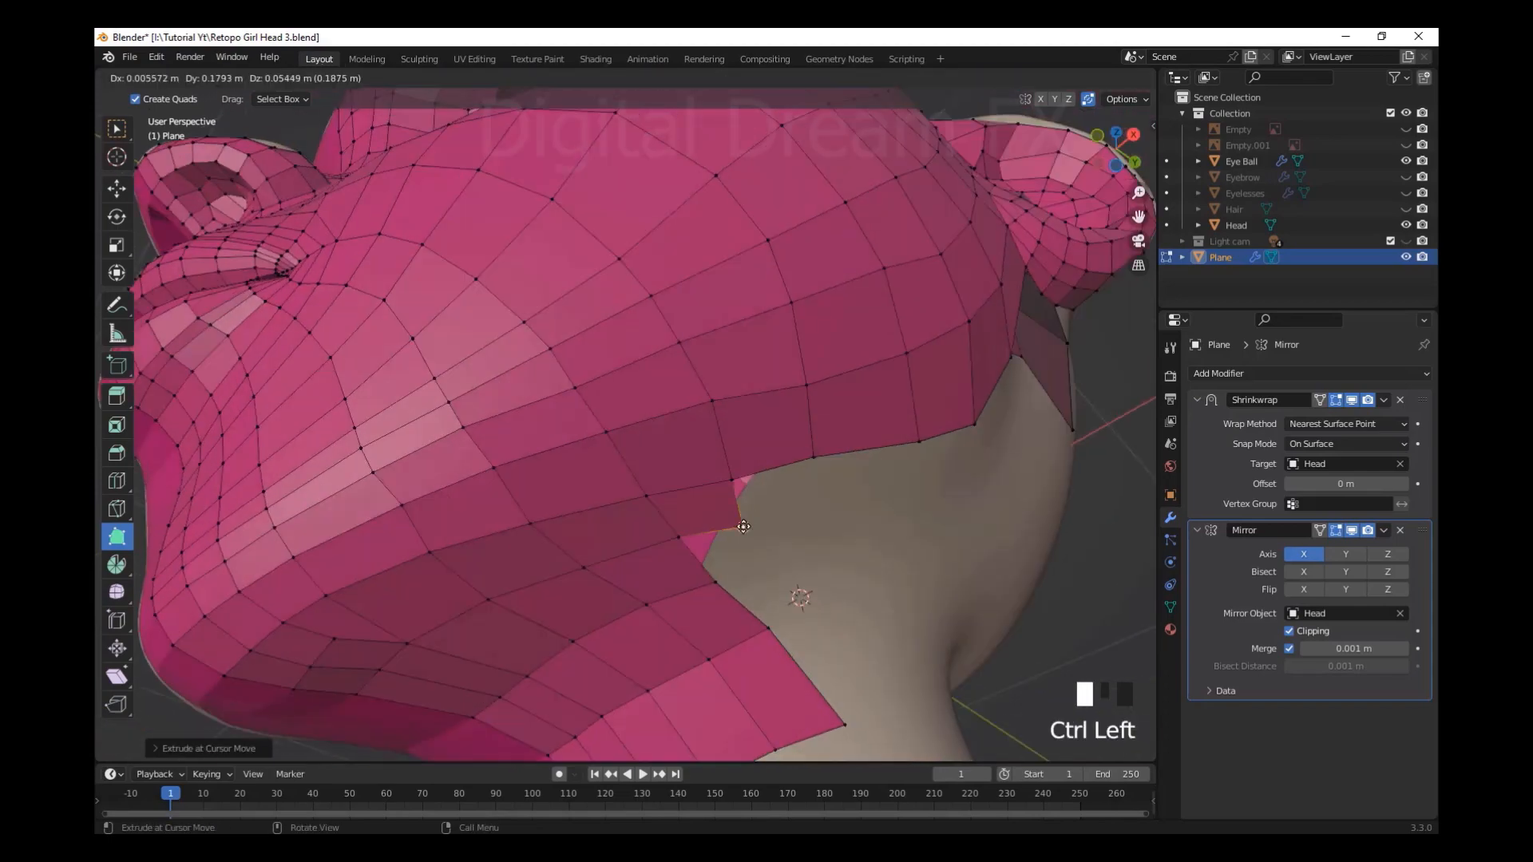
{"action": "left_click_drag", "start_coordinate": [768, 636], "coordinate": [787, 616], "text": "ctrl"}
{"action": "middle_click_drag", "start_coordinate": [787, 615], "coordinate": [804, 617]}
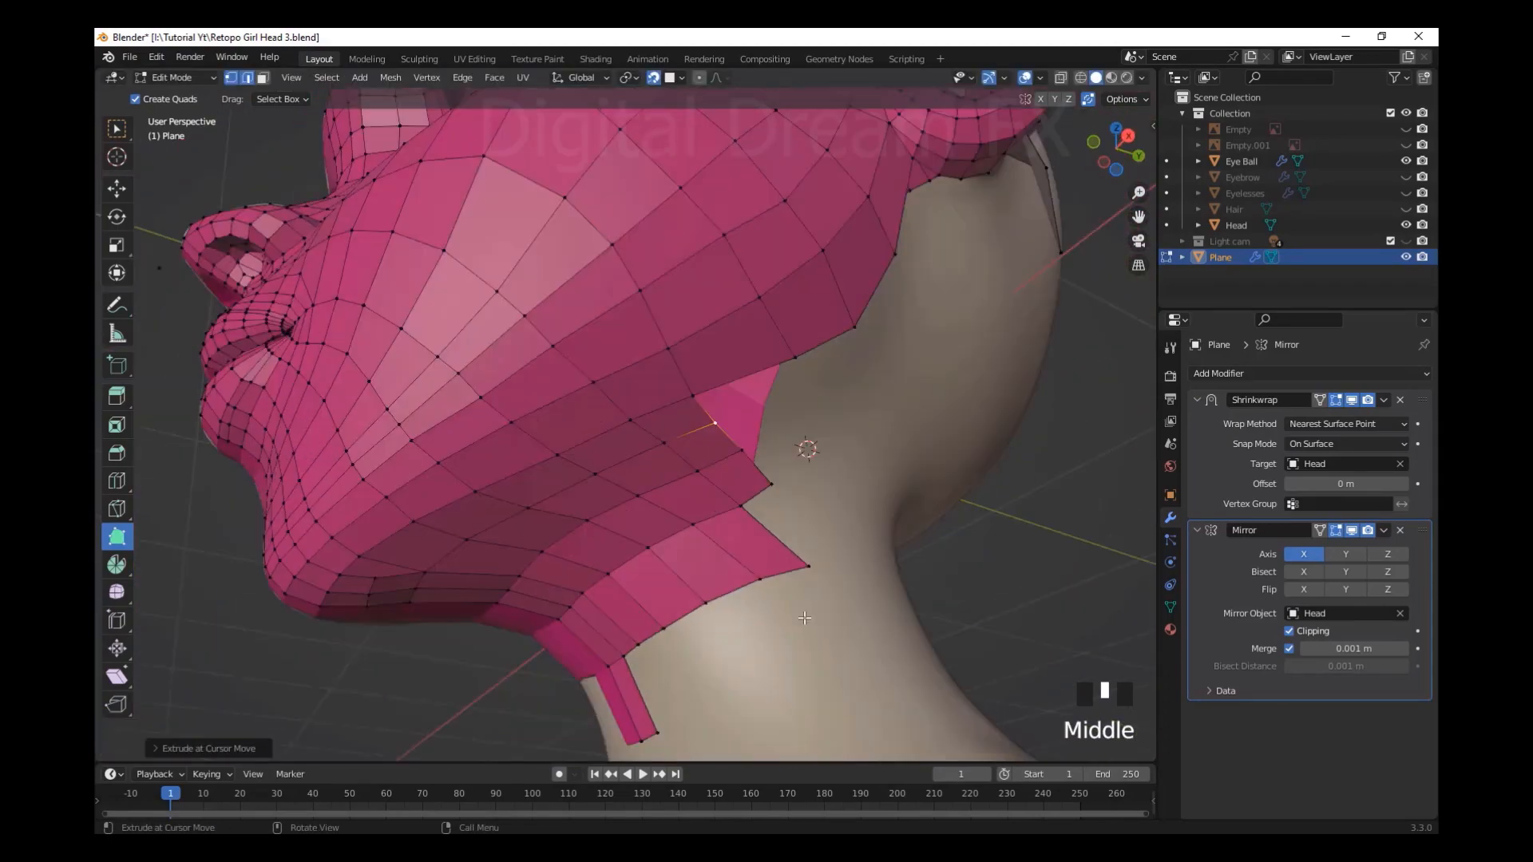
Even out the vertices under the jaw and fill the next row of quads around the front of the neck
{"action": "left_click_drag", "start_coordinate": [807, 560], "coordinate": [807, 560], "text": "ctrl"}
{"action": "middle_click_drag", "start_coordinate": [806, 559], "coordinate": [950, 543]}
{"action": "middle_click_drag", "start_coordinate": [950, 543], "coordinate": [790, 444], "text": "shift"}
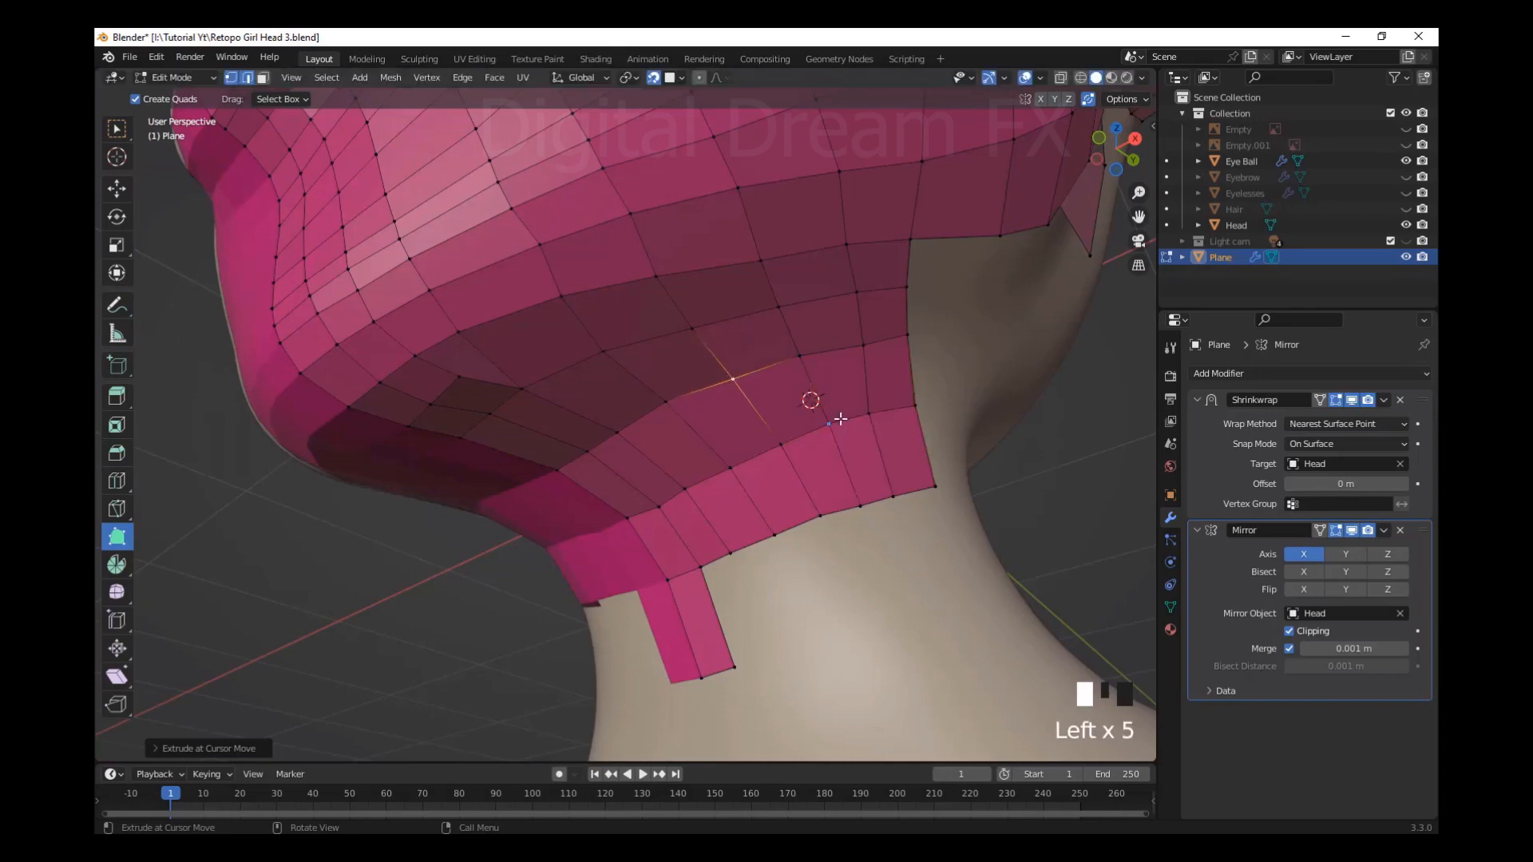
{"action": "left_click_drag", "start_coordinate": [883, 419], "coordinate": [885, 418]}
{"action": "middle_click_drag", "start_coordinate": [885, 418], "coordinate": [883, 392]}
{"action": "left_click", "coordinate": [761, 532], "text": "ctrl"}
{"action": "left_click", "coordinate": [800, 516], "text": "ctrl"}
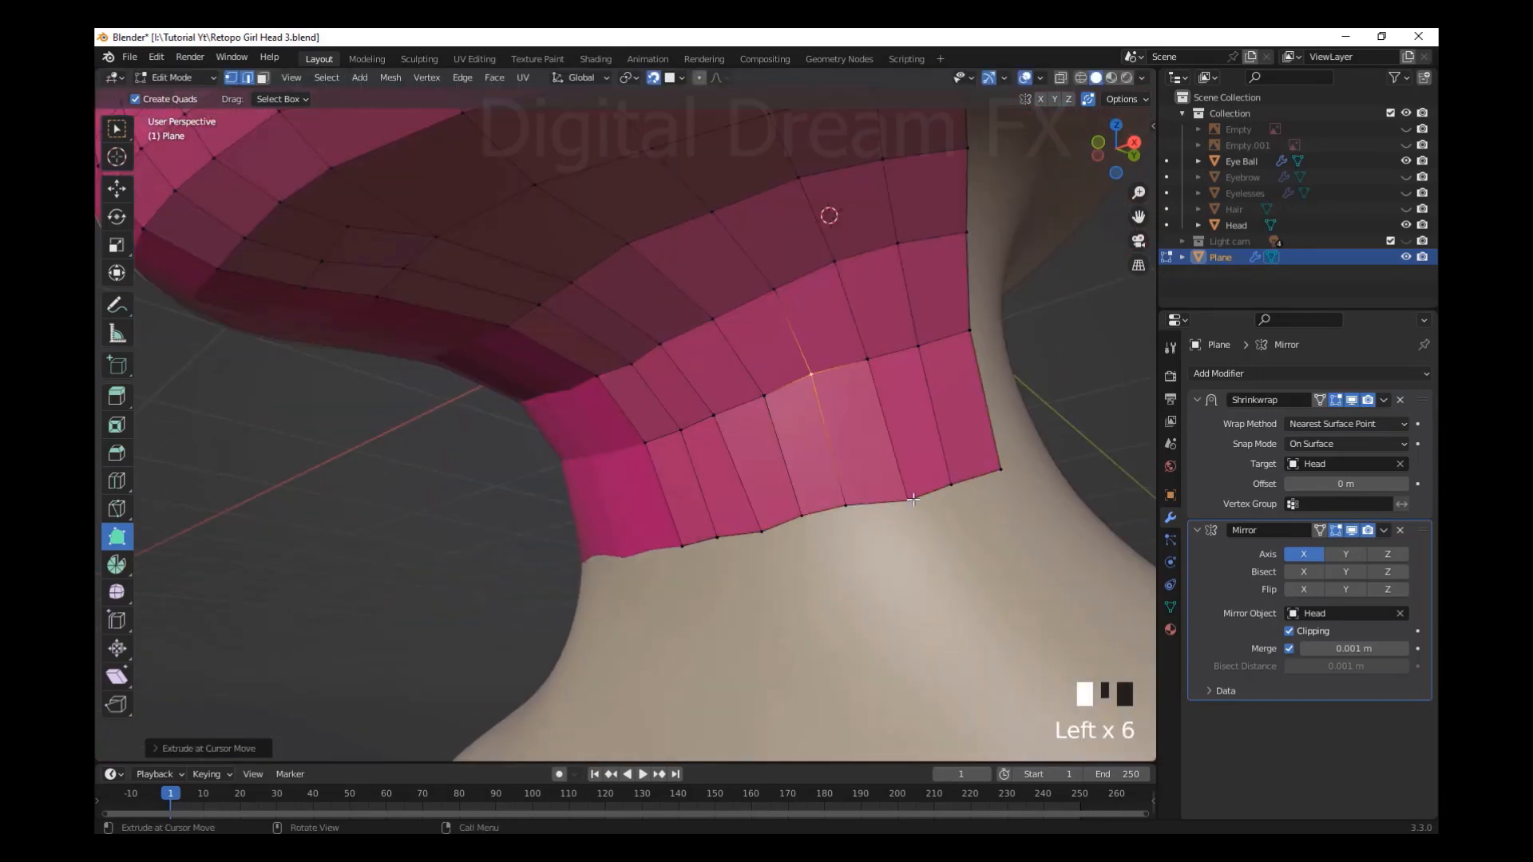
Extend the neck row around the side of the neck and straighten its lower edge vertices
{"action": "middle_click_drag", "start_coordinate": [913, 500], "coordinate": [851, 490]}
{"action": "left_click", "coordinate": [875, 589], "text": "ctrl"}
{"action": "left_click", "coordinate": [909, 713], "text": "ctrl"}
{"action": "middle_click_drag", "start_coordinate": [909, 713], "coordinate": [791, 694]}
{"action": "left_click_drag", "start_coordinate": [790, 694], "coordinate": [756, 701]}
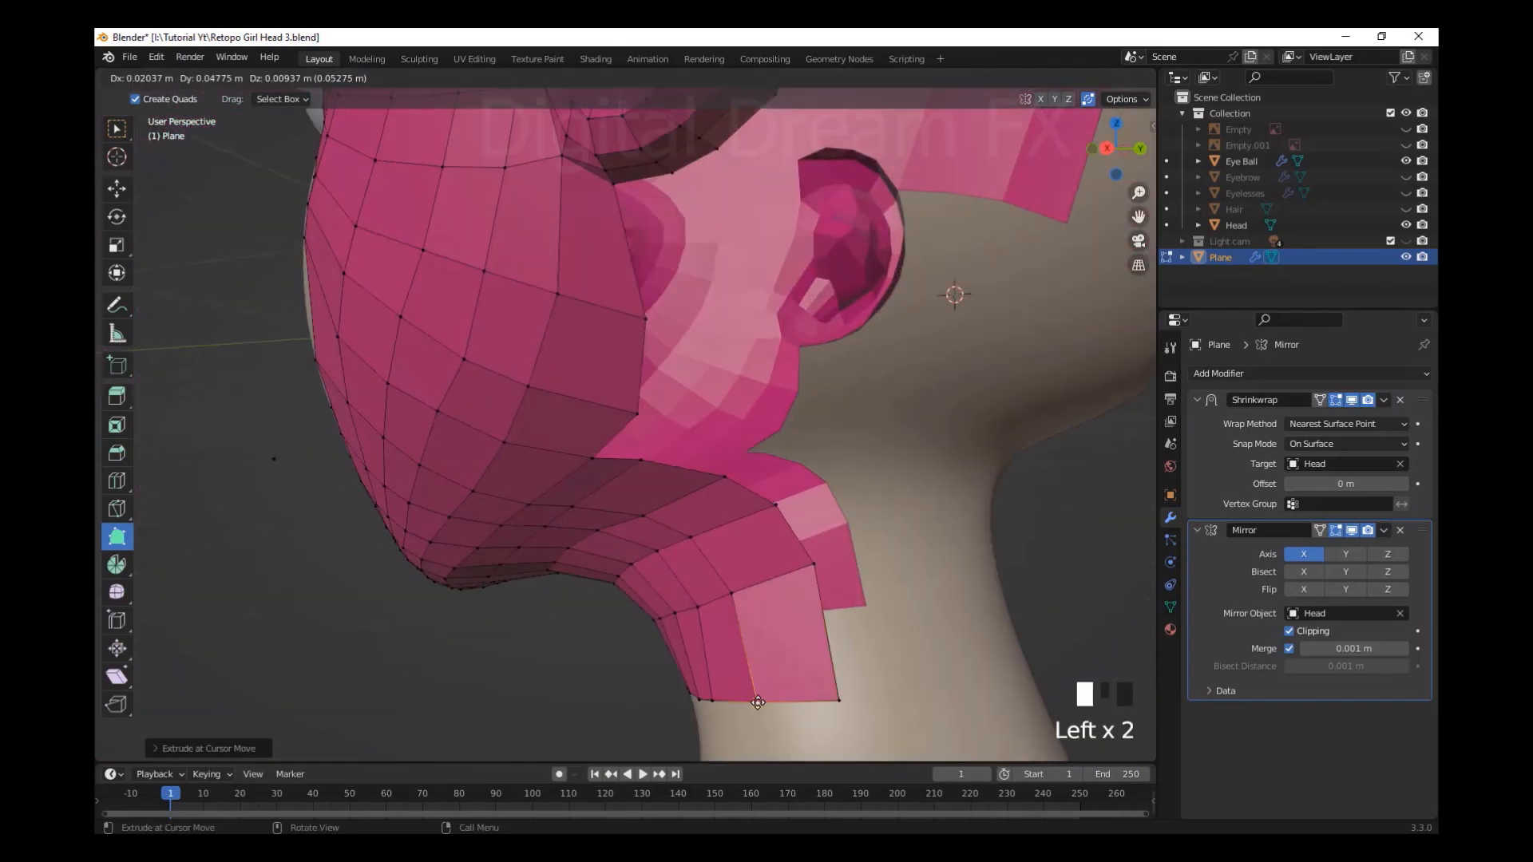
{"action": "middle_click_drag", "start_coordinate": [756, 701], "coordinate": [776, 578]}
{"action": "left_click_drag", "start_coordinate": [776, 578], "coordinate": [736, 575]}
Fill quads along the rear edge of the jaw below the ear
{"action": "middle_click_drag", "start_coordinate": [736, 575], "coordinate": [879, 527]}
{"action": "middle_click_drag", "start_coordinate": [878, 527], "coordinate": [543, 435], "text": "shift"}
{"action": "left_click", "coordinate": [794, 511], "text": "ctrl"}
{"action": "left_click", "coordinate": [766, 551], "text": "ctrl"}
{"action": "left_click_drag", "start_coordinate": [543, 435], "coordinate": [612, 462]}
{"action": "scroll", "coordinate": [612, 462], "scroll_direction": "down", "scroll_amount": 2}
{"action": "scroll", "coordinate": [622, 558], "scroll_direction": "up", "scroll_amount": 2}
{"action": "left_click", "coordinate": [639, 575], "text": "ctrl"}
{"action": "left_click", "coordinate": [626, 643], "text": "ctrl"}
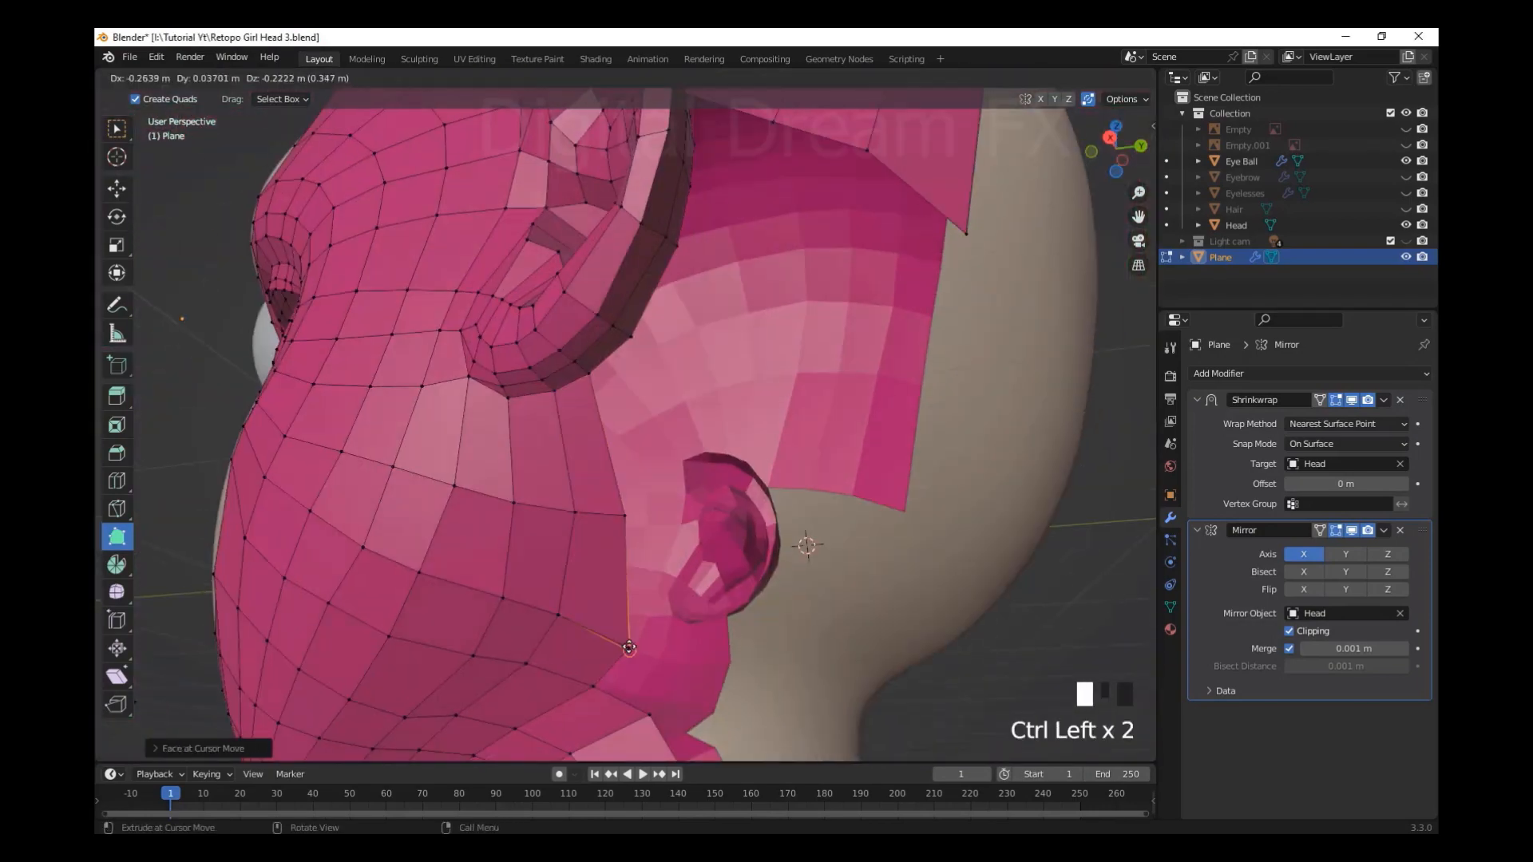
Fill quads bridging the rear of the jaw and the side of the neck
{"action": "middle_click_drag", "start_coordinate": [626, 644], "coordinate": [750, 447]}
{"action": "scroll", "coordinate": [700, 435], "scroll_direction": "up", "scroll_amount": 2}
{"action": "left_click", "coordinate": [700, 434], "text": "ctrl"}
{"action": "left_click", "coordinate": [786, 513], "text": "ctrl"}
{"action": "scroll", "coordinate": [786, 514], "scroll_direction": "down", "scroll_amount": 3}
{"action": "left_click", "coordinate": [705, 482]}
{"action": "middle_click_drag", "start_coordinate": [655, 703], "coordinate": [719, 559], "text": "shift"}
{"action": "left_click", "coordinate": [812, 592], "text": "ctrl"}
Add quads behind the ear to connect its back edge with the surface below
{"action": "middle_click_drag", "start_coordinate": [718, 559], "coordinate": [591, 435]}
{"action": "scroll", "coordinate": [811, 592], "scroll_direction": "down", "scroll_amount": 2}
{"action": "scroll", "coordinate": [753, 558], "scroll_direction": "up", "scroll_amount": 2}
{"action": "left_click", "coordinate": [647, 425]}
{"action": "left_click", "coordinate": [684, 513], "text": "ctrl"}
{"action": "scroll", "coordinate": [684, 513], "scroll_direction": "up", "scroll_amount": 3}
{"action": "scroll", "coordinate": [590, 435], "scroll_direction": "down", "scroll_amount": 3}
Refine the vertices along the back of the ear and its junction with the head
{"action": "left_click_drag", "start_coordinate": [568, 444], "coordinate": [563, 438]}
{"action": "left_click", "coordinate": [694, 551]}
{"action": "scroll", "coordinate": [695, 551], "scroll_direction": "down", "scroll_amount": 3}
{"action": "middle_click_drag", "start_coordinate": [766, 503], "coordinate": [683, 463]}
{"action": "scroll", "coordinate": [684, 447], "scroll_direction": "up", "scroll_amount": 4}
{"action": "left_click_drag", "start_coordinate": [685, 415], "coordinate": [683, 438]}
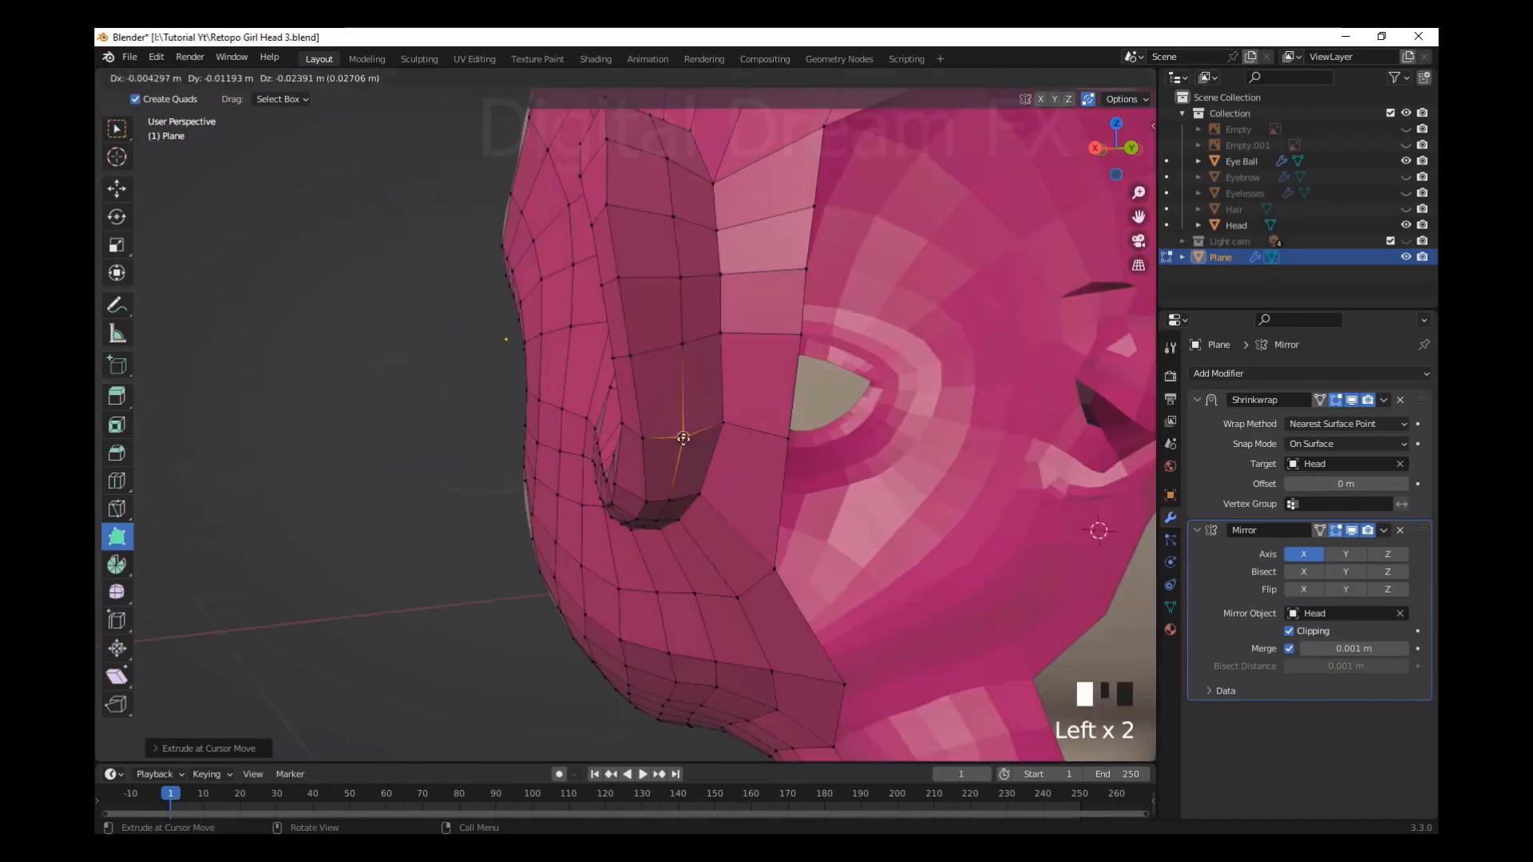
Fill the next face behind the jaw and merge its corner vertex onto the neighbouring edge
{"action": "scroll", "coordinate": [722, 348], "scroll_direction": "down", "scroll_amount": 4}
{"action": "middle_click_drag", "start_coordinate": [722, 347], "coordinate": [763, 330]}
{"action": "left_click_drag", "start_coordinate": [763, 331], "coordinate": [818, 383], "text": "ctrl"}
{"action": "scroll", "coordinate": [688, 683], "scroll_direction": "up", "scroll_amount": 5}
{"action": "left_click_drag", "start_coordinate": [794, 517], "coordinate": [841, 530]}
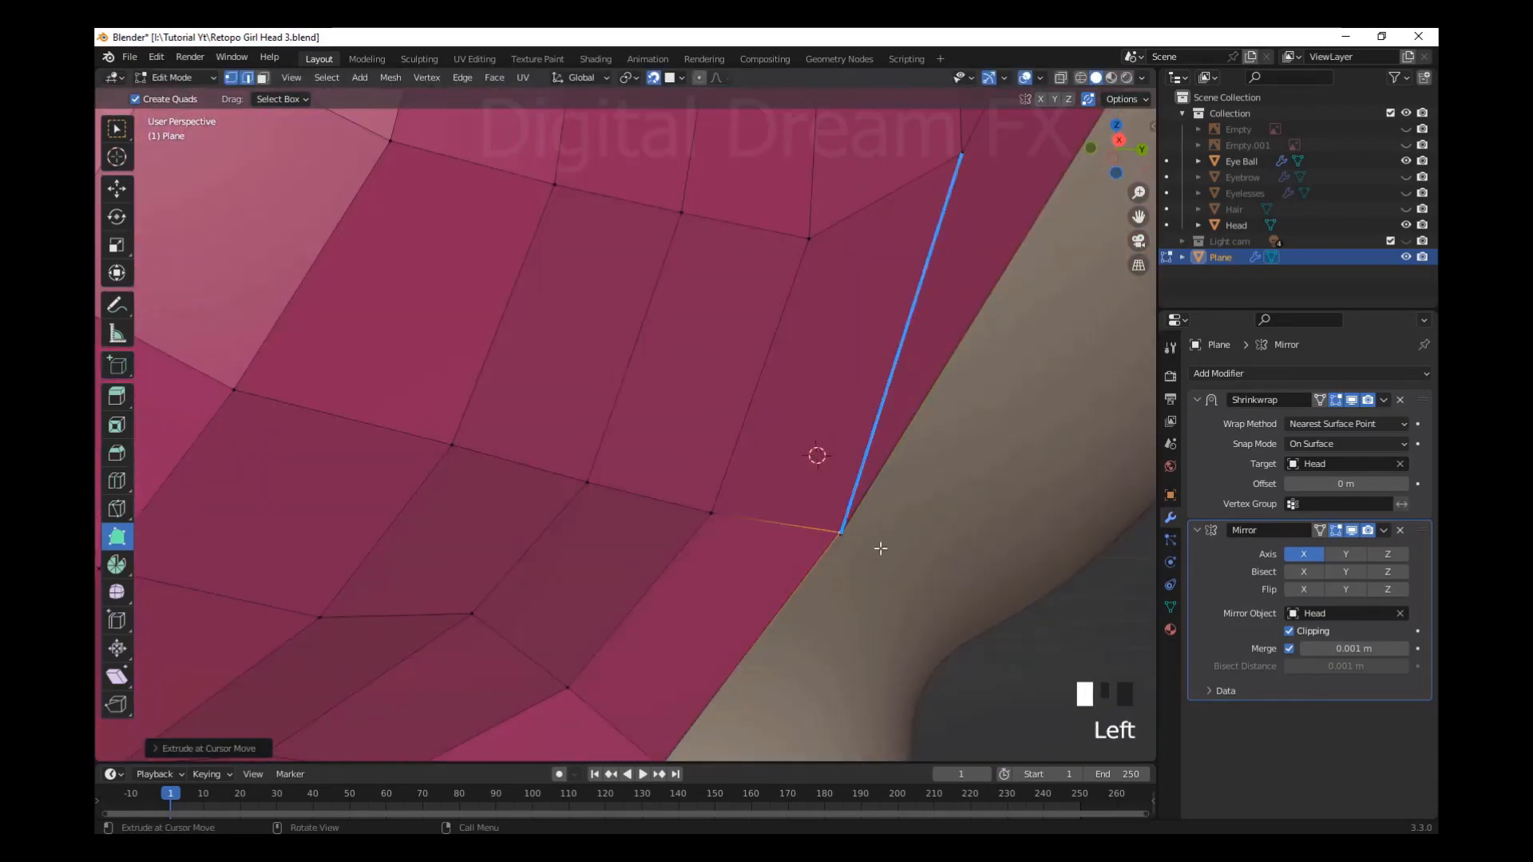
Extend the quads behind the ear toward the lower back of the head and smooth their spacing
{"action": "scroll", "coordinate": [798, 511], "scroll_direction": "down", "scroll_amount": 5}
{"action": "middle_click_drag", "start_coordinate": [719, 455], "coordinate": [630, 419]}
{"action": "left_click_drag", "start_coordinate": [621, 410], "coordinate": [648, 392]}
{"action": "middle_click_drag", "start_coordinate": [676, 345], "coordinate": [677, 368]}
{"action": "left_click", "coordinate": [698, 341]}
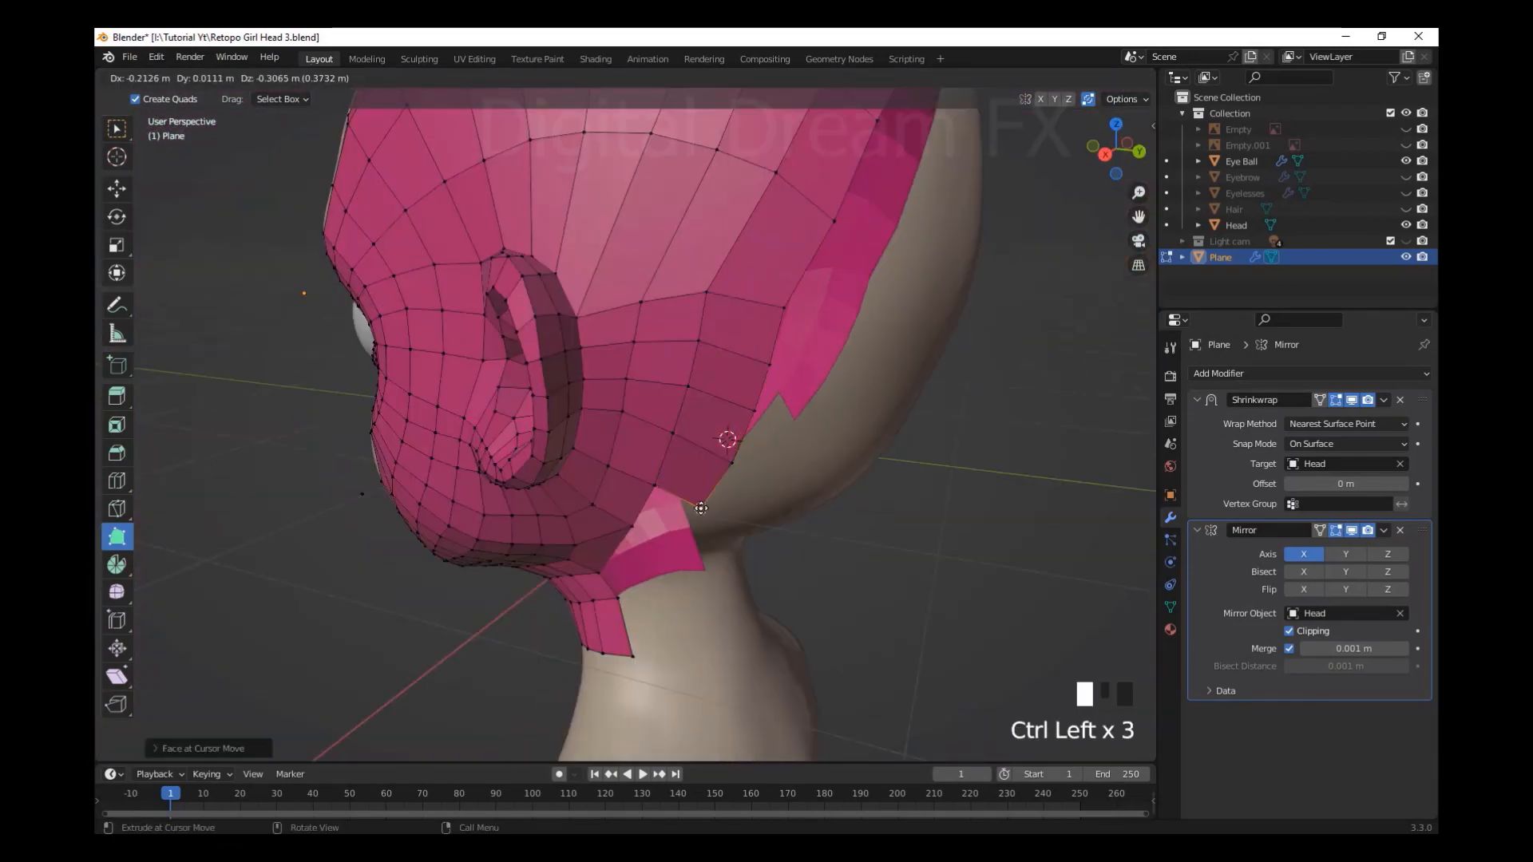
{"action": "left_click_drag", "start_coordinate": [701, 509], "coordinate": [701, 509], "text": "ctrl"}
{"action": "middle_click_drag", "start_coordinate": [701, 509], "coordinate": [690, 486]}
{"action": "left_click_drag", "start_coordinate": [774, 314], "coordinate": [745, 397]}
Extend the neck row around the back of the neck to the mirror centre and adjust its vertices
{"action": "middle_click_drag", "start_coordinate": [745, 397], "coordinate": [806, 471]}
{"action": "mouse_move", "coordinate": [806, 471]}
{"action": "middle_mouse_down", "text": "shift"}
{"action": "mouse_move", "coordinate": [872, 541]}
{"action": "mouse_move", "coordinate": [839, 578]}
{"action": "mouse_move", "coordinate": [684, 472]}
{"action": "mouse_move", "coordinate": [719, 438]}
{"action": "mouse_move", "coordinate": [806, 455]}
{"action": "middle_mouse_up", "text": "shift"}
{"action": "left_click", "coordinate": [735, 537]}
{"action": "scroll", "coordinate": [838, 578], "scroll_direction": "down", "scroll_amount": 3}
{"action": "left_click_drag", "start_coordinate": [683, 519], "coordinate": [701, 527]}
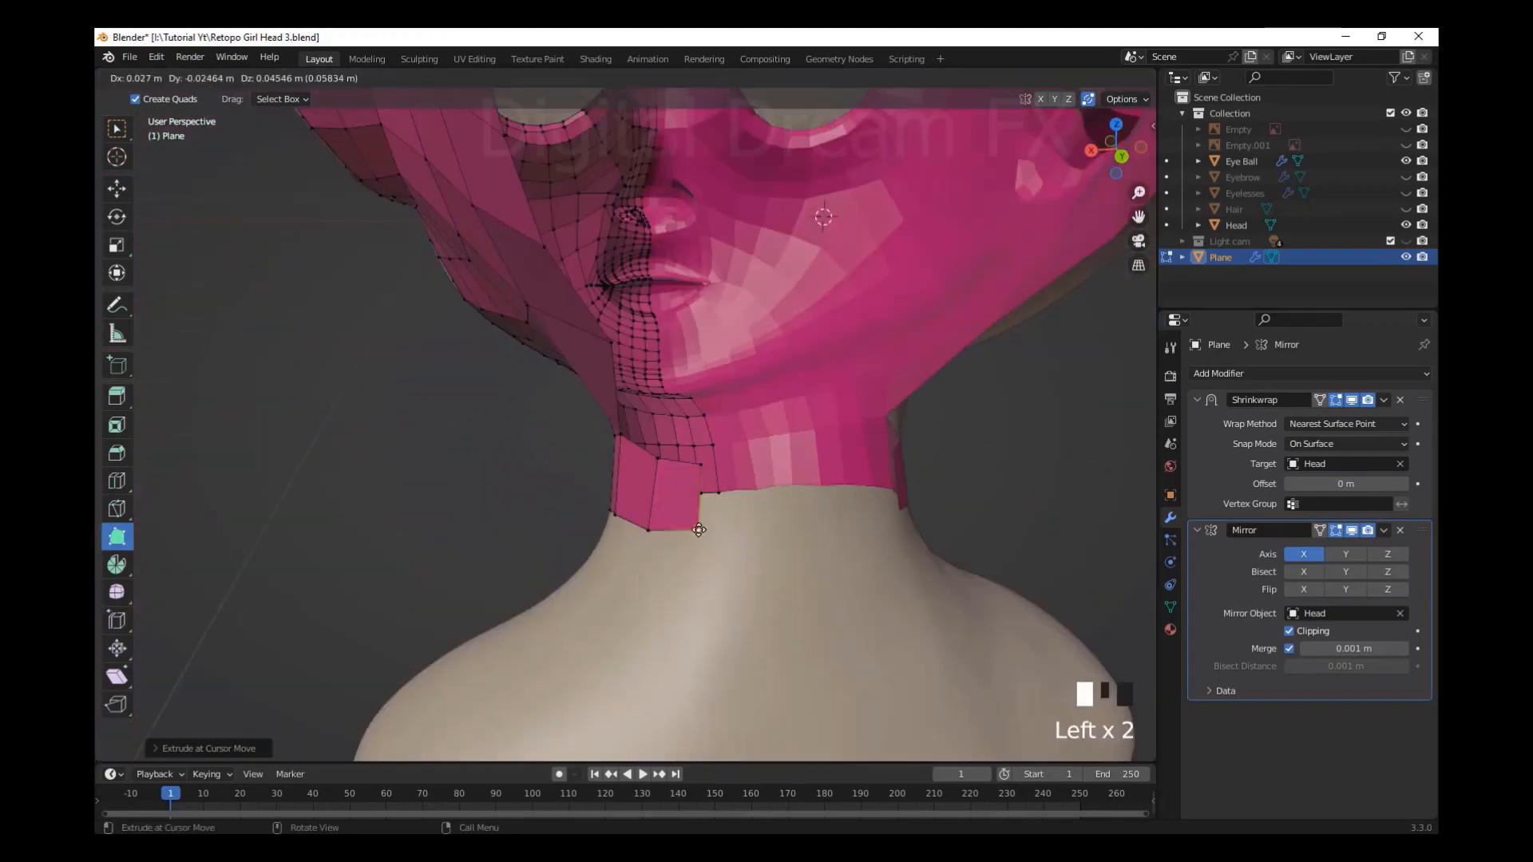
{"action": "scroll", "coordinate": [849, 547], "scroll_direction": "down", "scroll_amount": 2}
{"action": "mouse_move", "coordinate": [718, 511]}
{"action": "middle_mouse_down"}
{"action": "mouse_move", "coordinate": [849, 547]}
{"action": "mouse_move", "coordinate": [694, 511]}
{"action": "middle_mouse_up"}
{"action": "scroll", "coordinate": [695, 511], "scroll_direction": "up", "scroll_amount": 3}
{"action": "left_click_drag", "start_coordinate": [670, 447], "coordinate": [681, 453]}
Even out the vertices on the side of the head behind the ear
{"action": "scroll", "coordinate": [768, 534], "scroll_direction": "down", "scroll_amount": 5}
{"action": "middle_click_drag", "start_coordinate": [769, 534], "coordinate": [415, 491]}
{"action": "scroll", "coordinate": [679, 479], "scroll_direction": "up", "scroll_amount": 5}
{"action": "middle_click_drag", "start_coordinate": [678, 479], "coordinate": [750, 550], "text": "shift"}
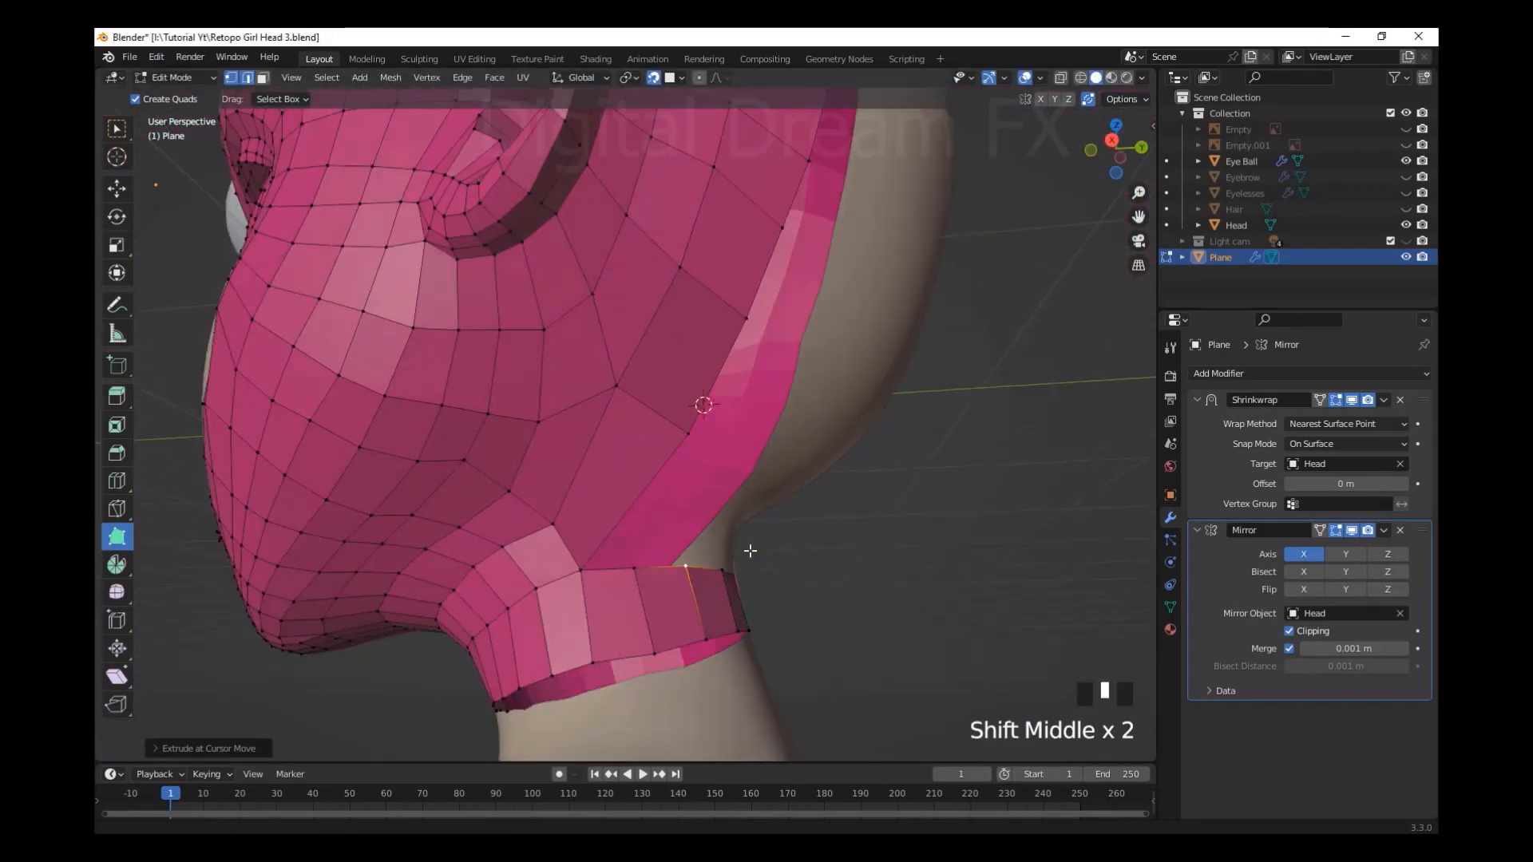
{"action": "left_click_drag", "start_coordinate": [606, 351], "coordinate": [589, 338]}
{"action": "middle_click_drag", "start_coordinate": [589, 339], "coordinate": [575, 352]}
Refine the vertices along the upper edge of the neck row toward the nape
{"action": "left_click_drag", "start_coordinate": [658, 583], "coordinate": [674, 571]}
{"action": "middle_click_drag", "start_coordinate": [675, 572], "coordinate": [703, 591]}
{"action": "middle_click_drag", "start_coordinate": [702, 591], "coordinate": [868, 621], "text": "shift"}
{"action": "left_click_drag", "start_coordinate": [711, 599], "coordinate": [773, 588]}
{"action": "scroll", "coordinate": [773, 589], "scroll_direction": "up", "scroll_amount": 3}
{"action": "middle_click_drag", "start_coordinate": [773, 588], "coordinate": [731, 551]}
{"action": "left_click_drag", "start_coordinate": [982, 383], "coordinate": [826, 544]}
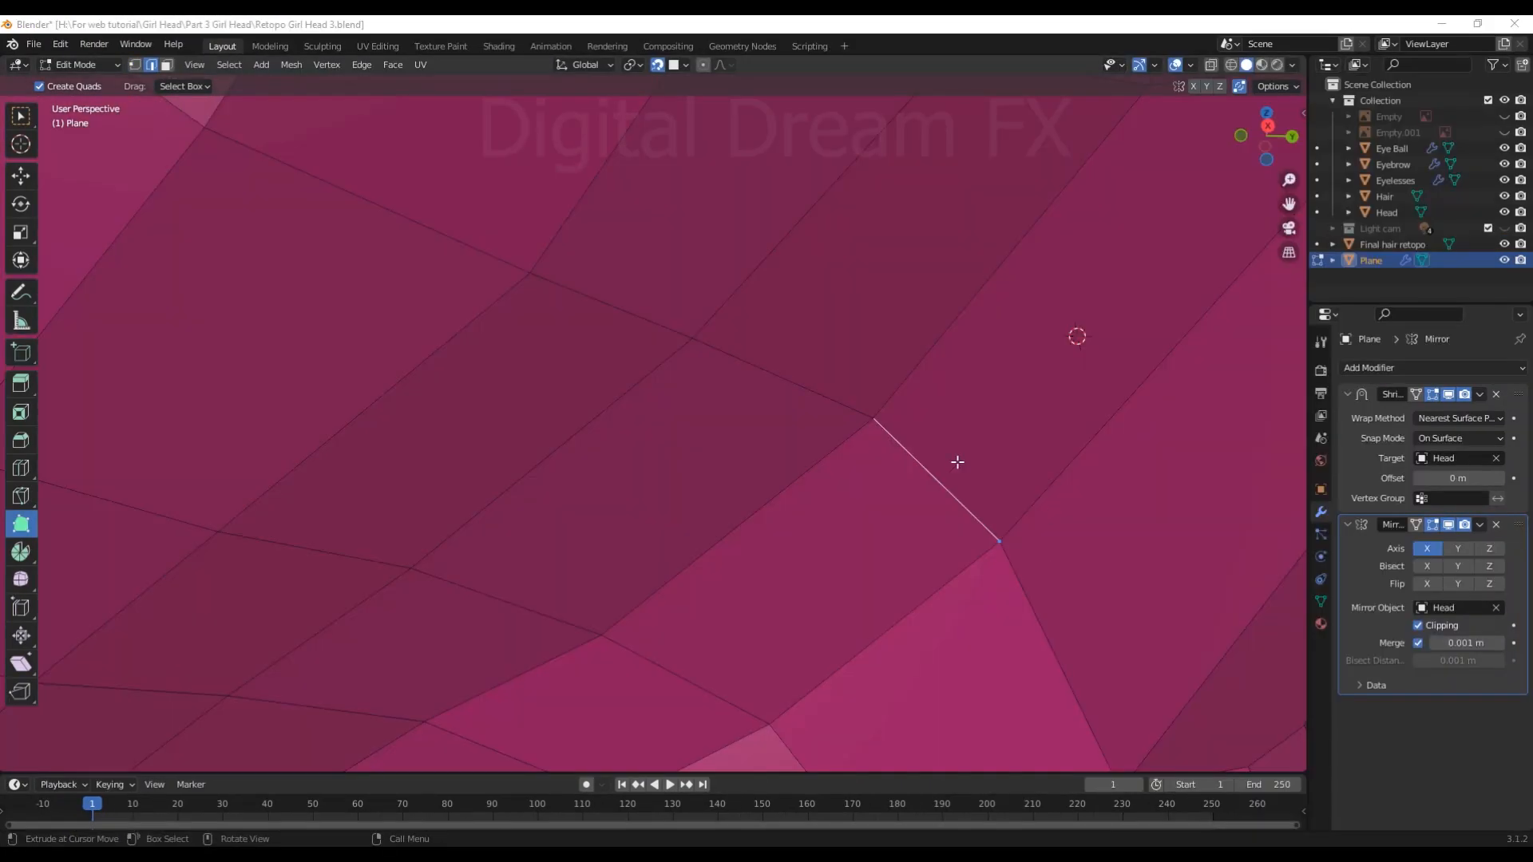
Return the finished head retopology to Object Mode and select the Final hair retopo mesh
{"action": "scroll", "coordinate": [918, 503], "scroll_direction": "down", "scroll_amount": 8}
{"action": "scroll", "coordinate": [915, 501], "scroll_direction": "down", "scroll_amount": 5}
{"action": "middle_click_drag", "start_coordinate": [915, 501], "coordinate": [870, 543]}
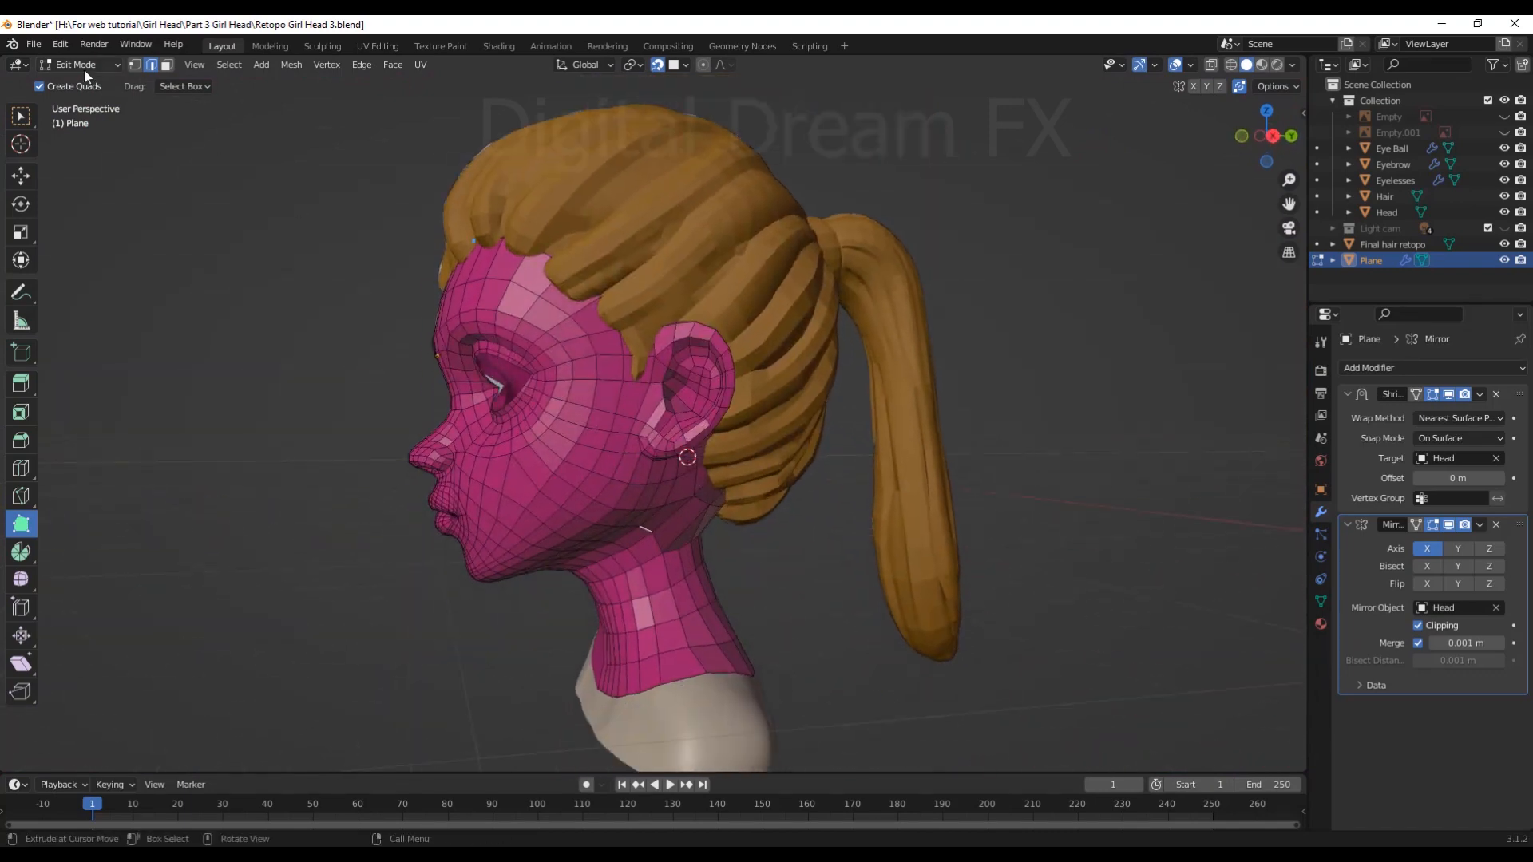
{"action": "left_click", "coordinate": [87, 67]}
{"action": "left_click", "coordinate": [94, 69]}
{"action": "left_click", "coordinate": [97, 67]}
{"action": "left_click", "coordinate": [92, 86]}
{"action": "scroll", "coordinate": [770, 387], "scroll_direction": "down", "scroll_amount": 3}
{"action": "scroll", "coordinate": [888, 399], "scroll_direction": "up", "scroll_amount": 2}
{"action": "left_click", "coordinate": [867, 409]}
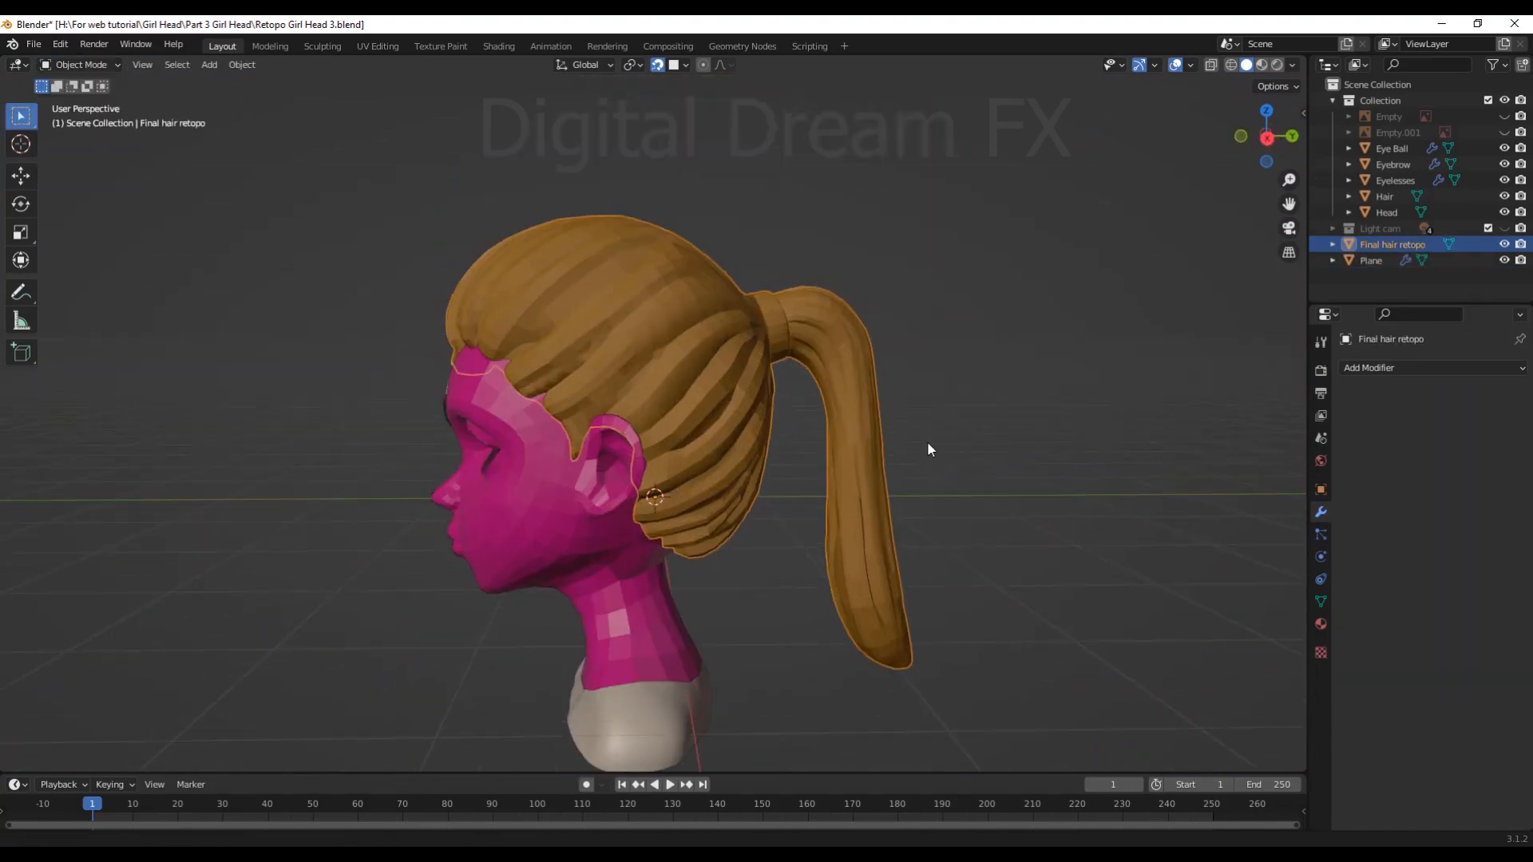
Examine the wireframe topology of the Final hair retopo mesh in Edit Mode
{"action": "middle_click_drag", "start_coordinate": [927, 441], "coordinate": [886, 519]}
{"action": "key", "text": "Tab"}
{"action": "scroll", "coordinate": [945, 383], "scroll_direction": "down", "scroll_amount": 2}
{"action": "scroll", "coordinate": [910, 493], "scroll_direction": "up", "scroll_amount": 2}
{"action": "scroll", "coordinate": [855, 551], "scroll_direction": "down", "scroll_amount": 1}
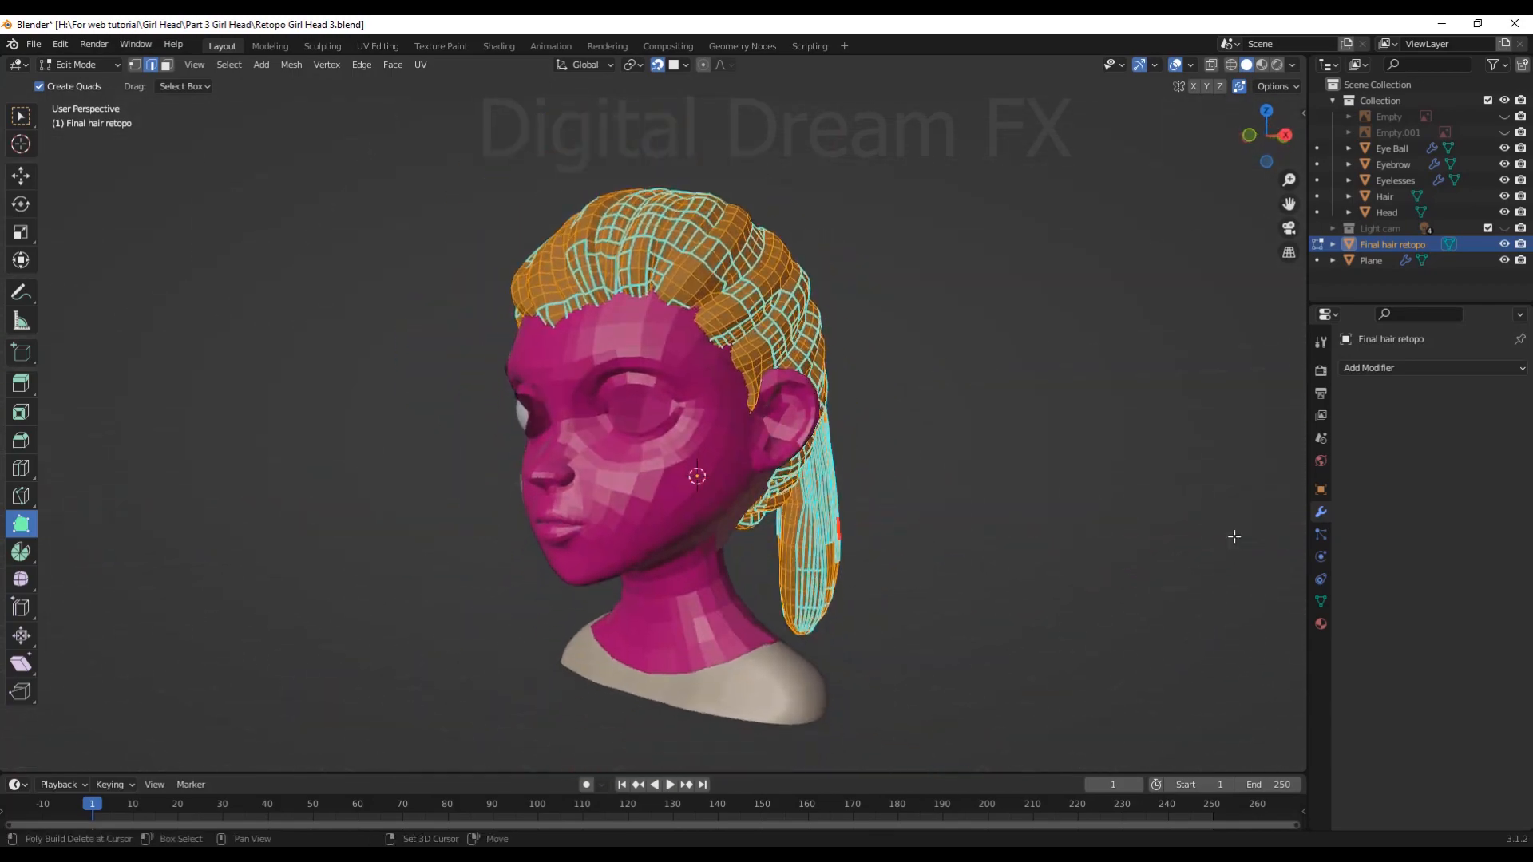
{"action": "middle_click_drag", "start_coordinate": [1166, 411], "coordinate": [1136, 438]}
{"action": "scroll", "coordinate": [1137, 438], "scroll_direction": "up", "scroll_amount": 1}
{"action": "middle_click_drag", "start_coordinate": [1030, 447], "coordinate": [1062, 423]}
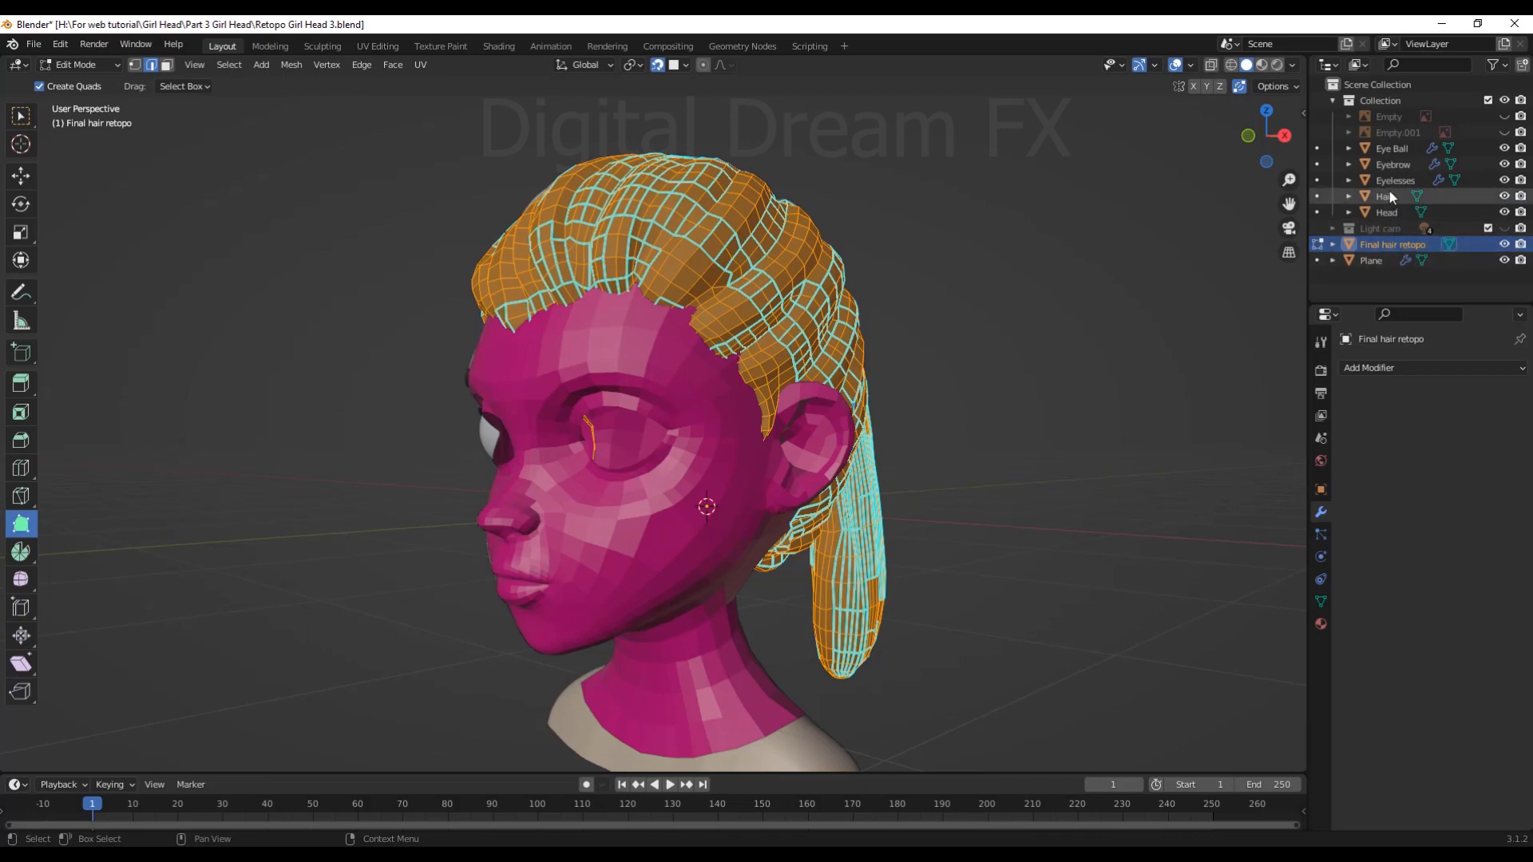
Expand and select the Plane object in the outliner, and return to Object Mode
{"action": "left_click", "coordinate": [1387, 198]}
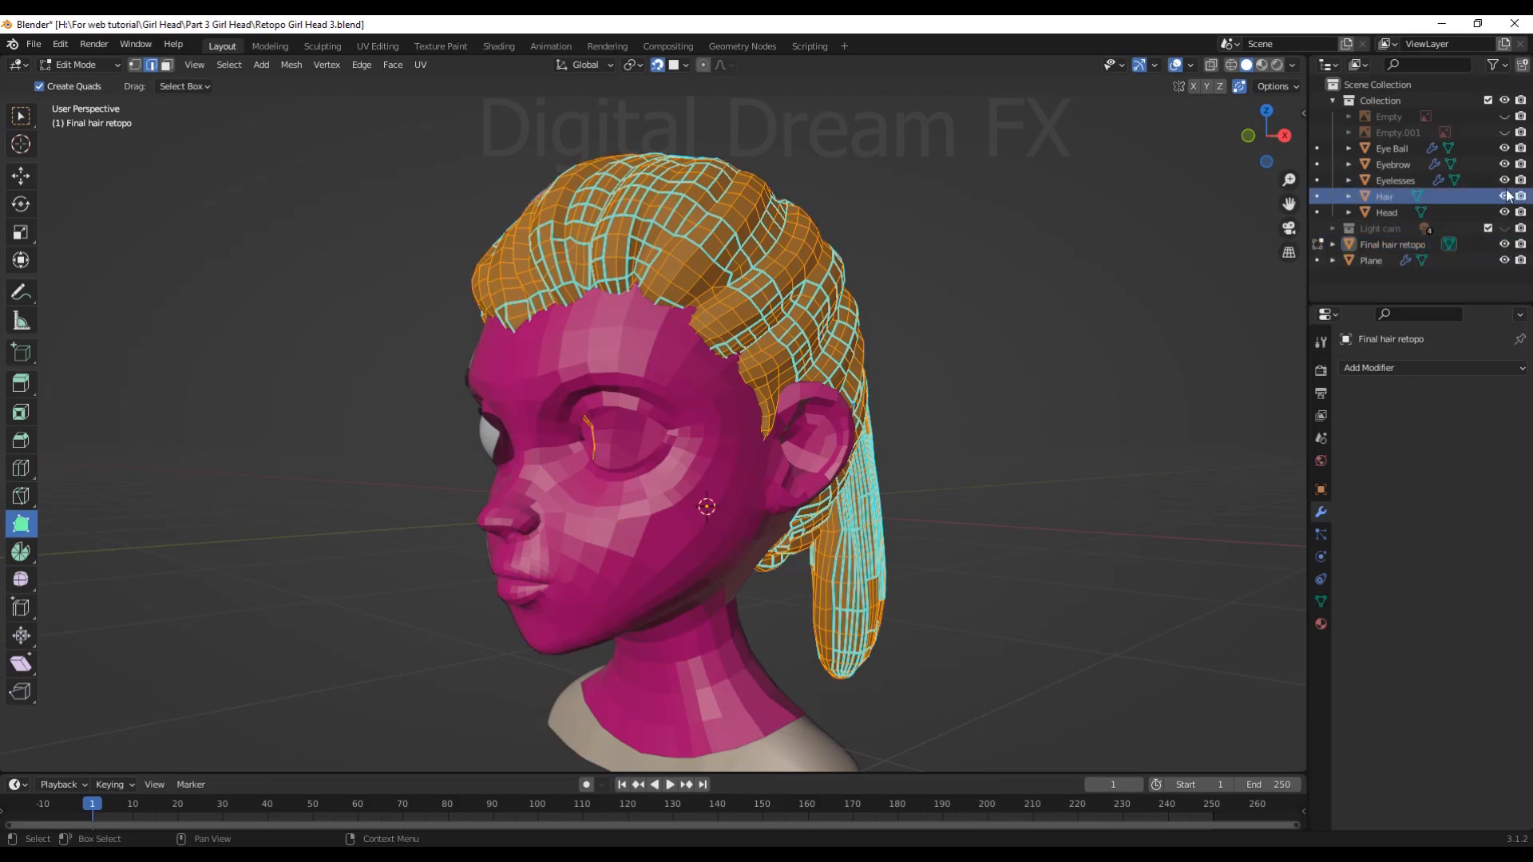
{"action": "left_click", "coordinate": [1333, 261]}
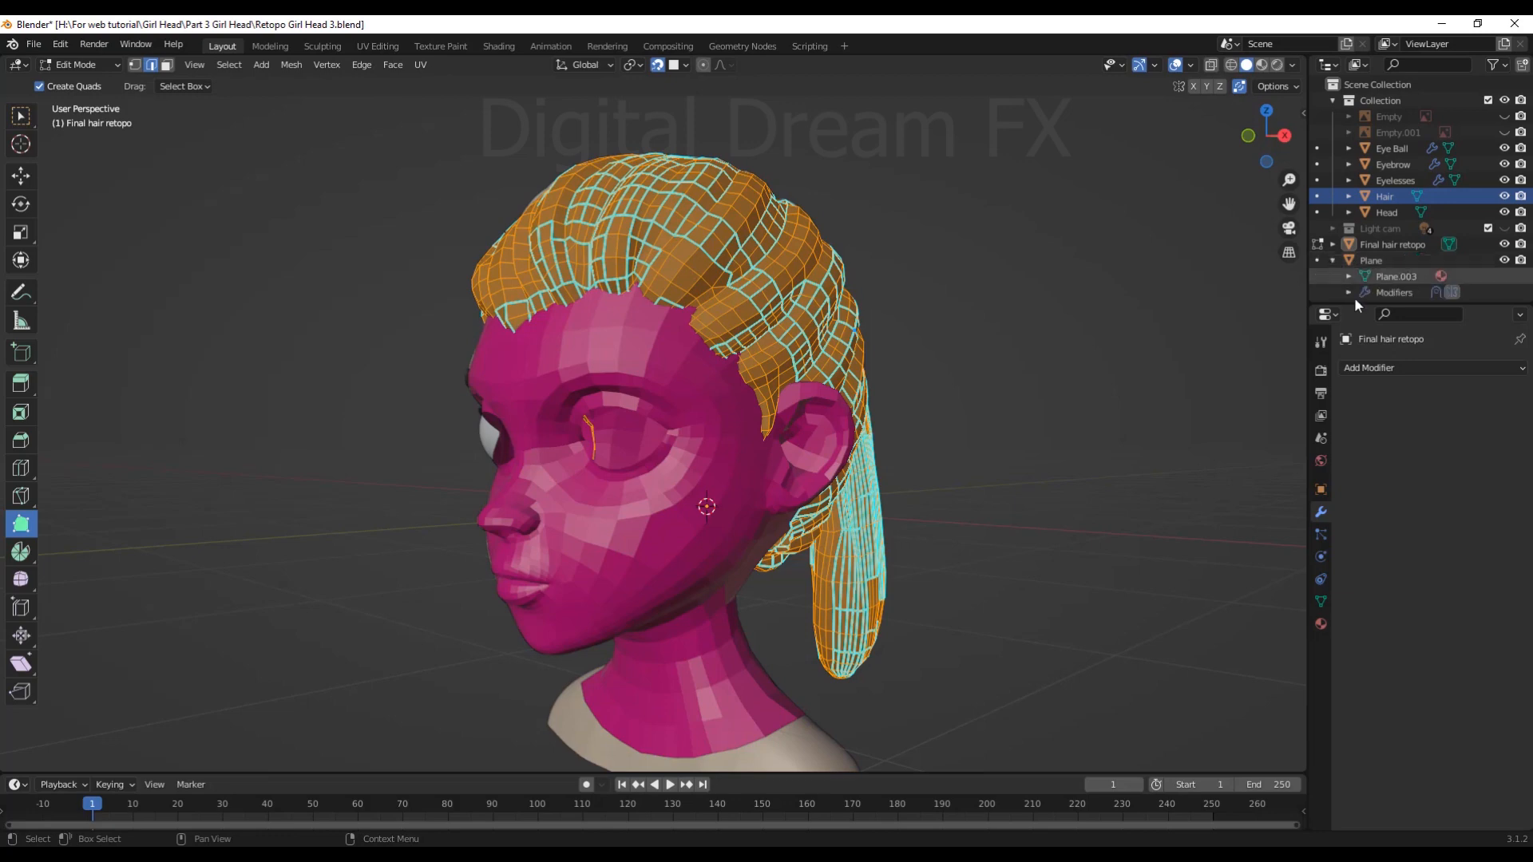
{"action": "left_click_drag", "start_coordinate": [1375, 306], "coordinate": [1375, 459]}
{"action": "left_click", "coordinate": [1371, 260]}
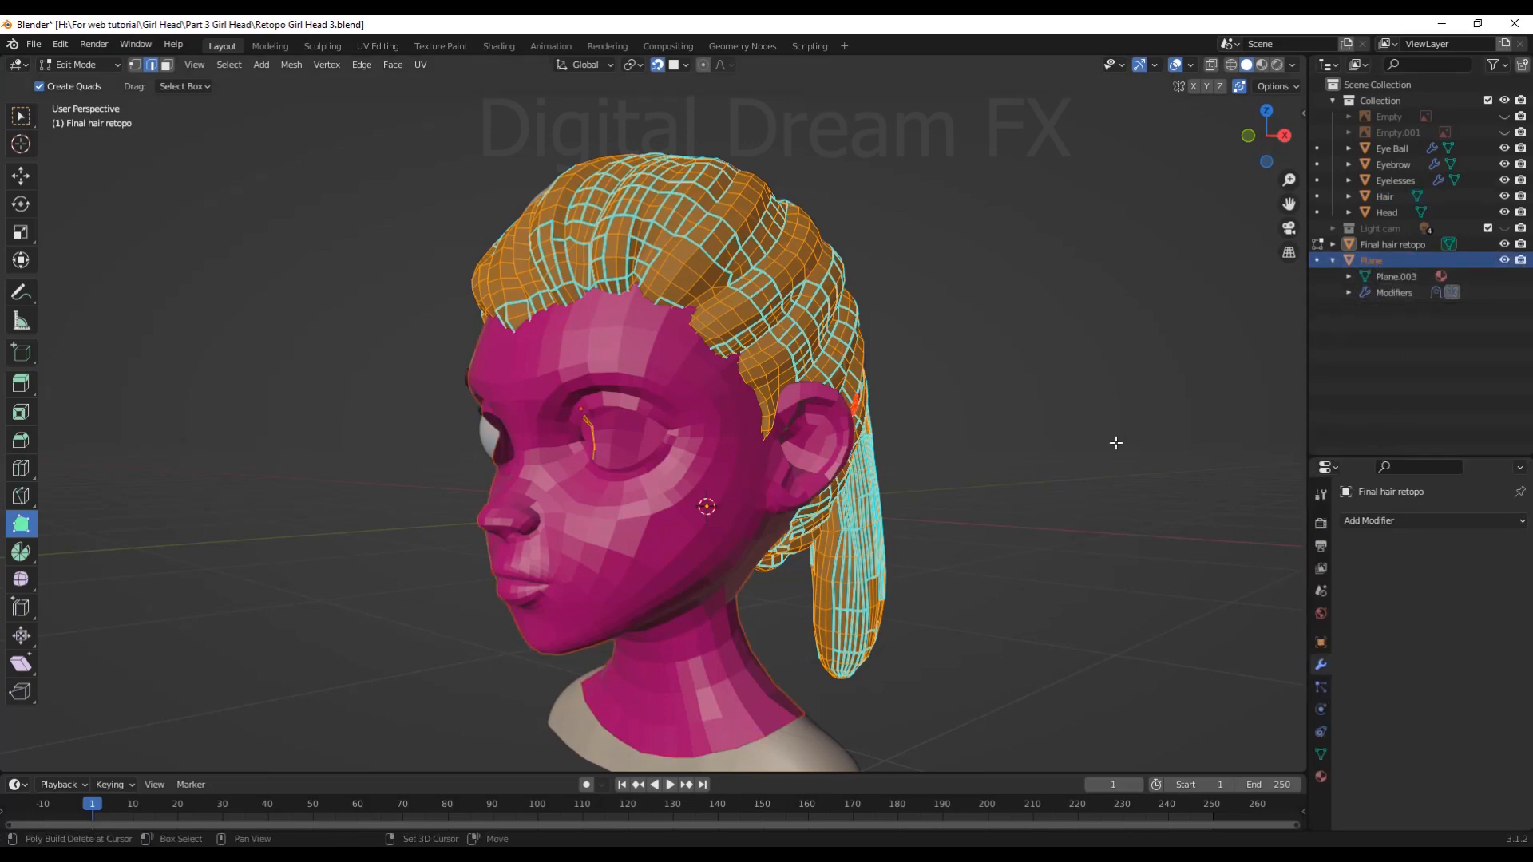
{"action": "middle_click_drag", "start_coordinate": [1112, 438], "coordinate": [1124, 397]}
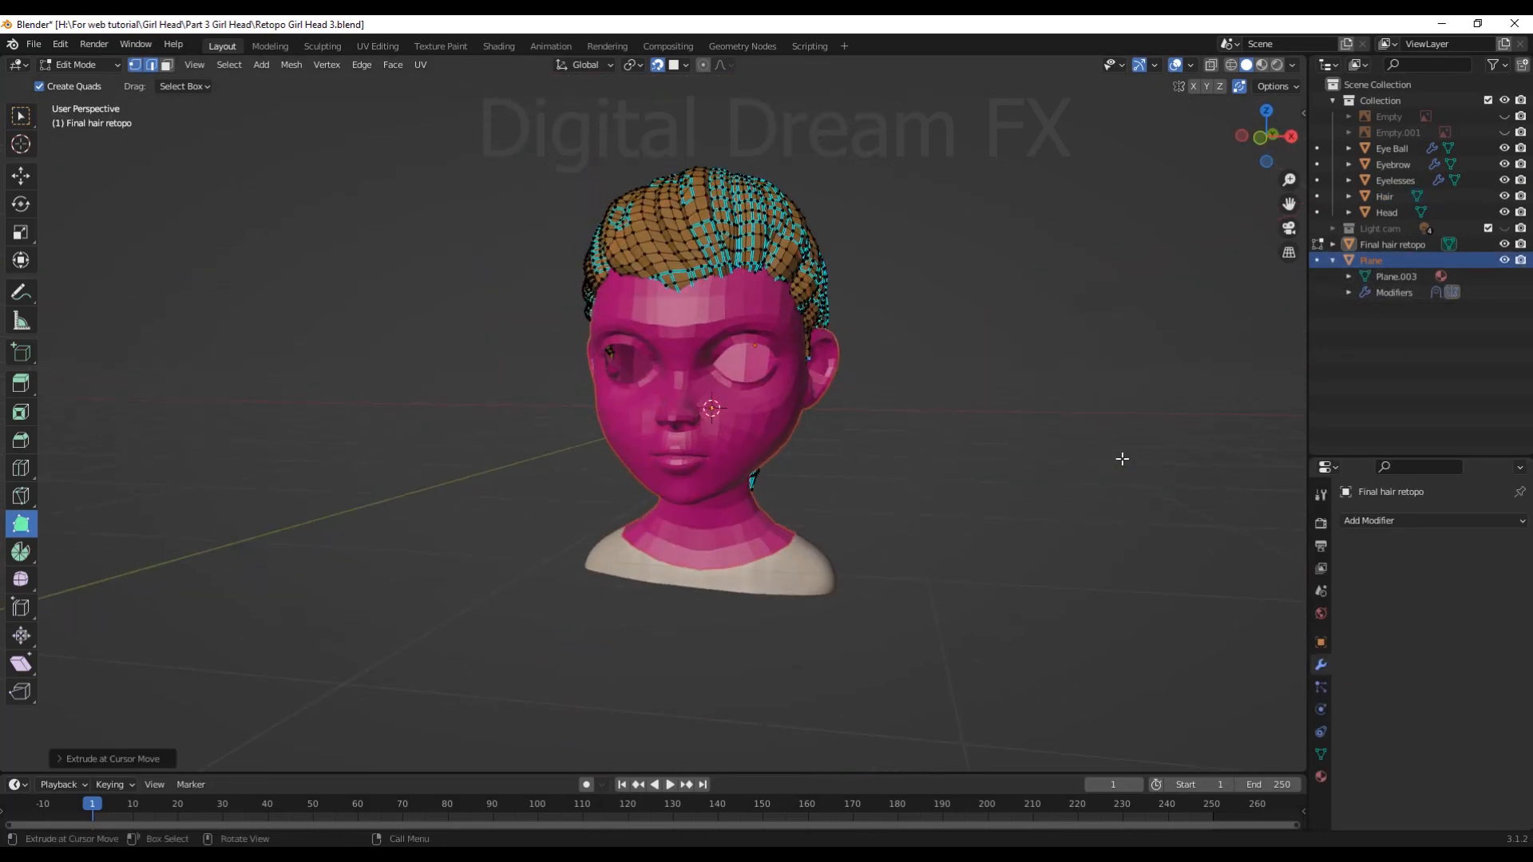
{"action": "middle_click_drag", "start_coordinate": [1118, 455], "coordinate": [780, 650]}
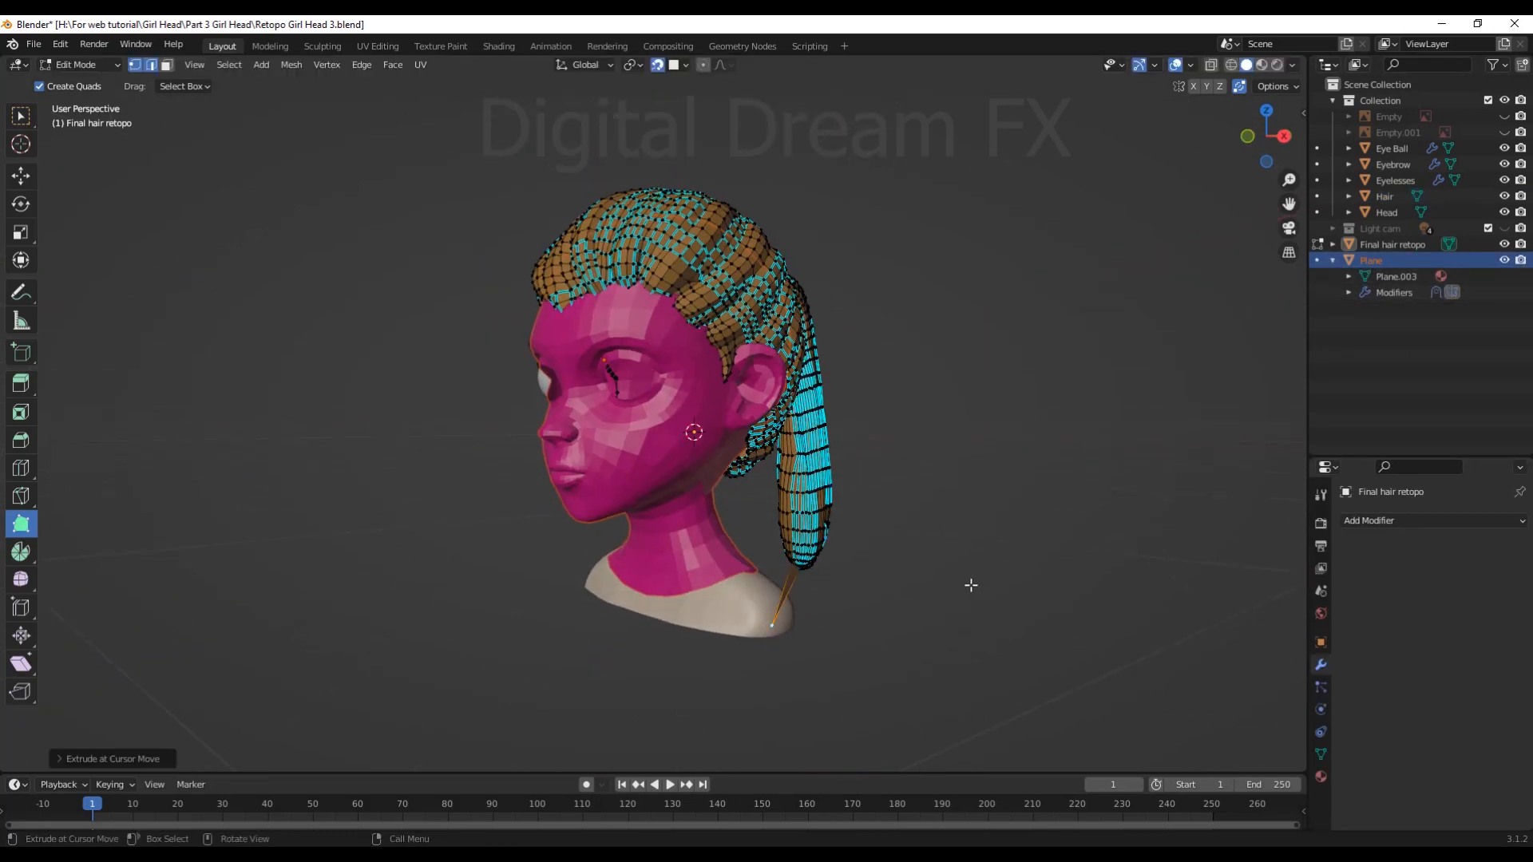
{"action": "middle_click_drag", "start_coordinate": [971, 586], "coordinate": [1019, 582]}
{"action": "key", "text": "Tab"}
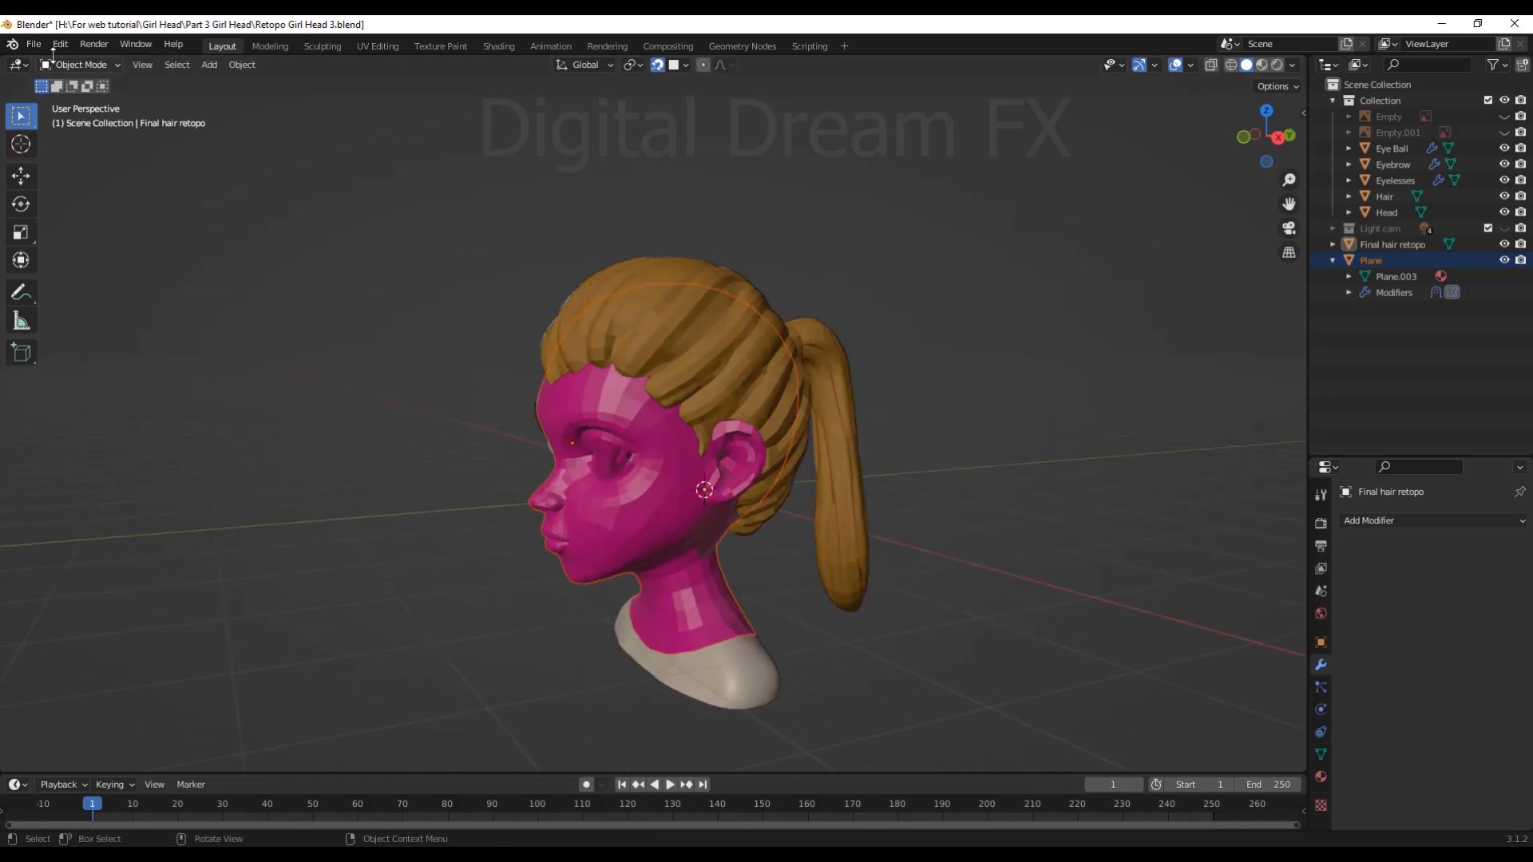
Save the scene under the new file name Cleanup Girl Head 3.blend in the Part 3 Girl Head folder
{"action": "left_click", "coordinate": [33, 44]}
{"action": "left_click", "coordinate": [72, 209]}
{"action": "left_click_drag", "start_coordinate": [654, 155], "coordinate": [604, 116]}
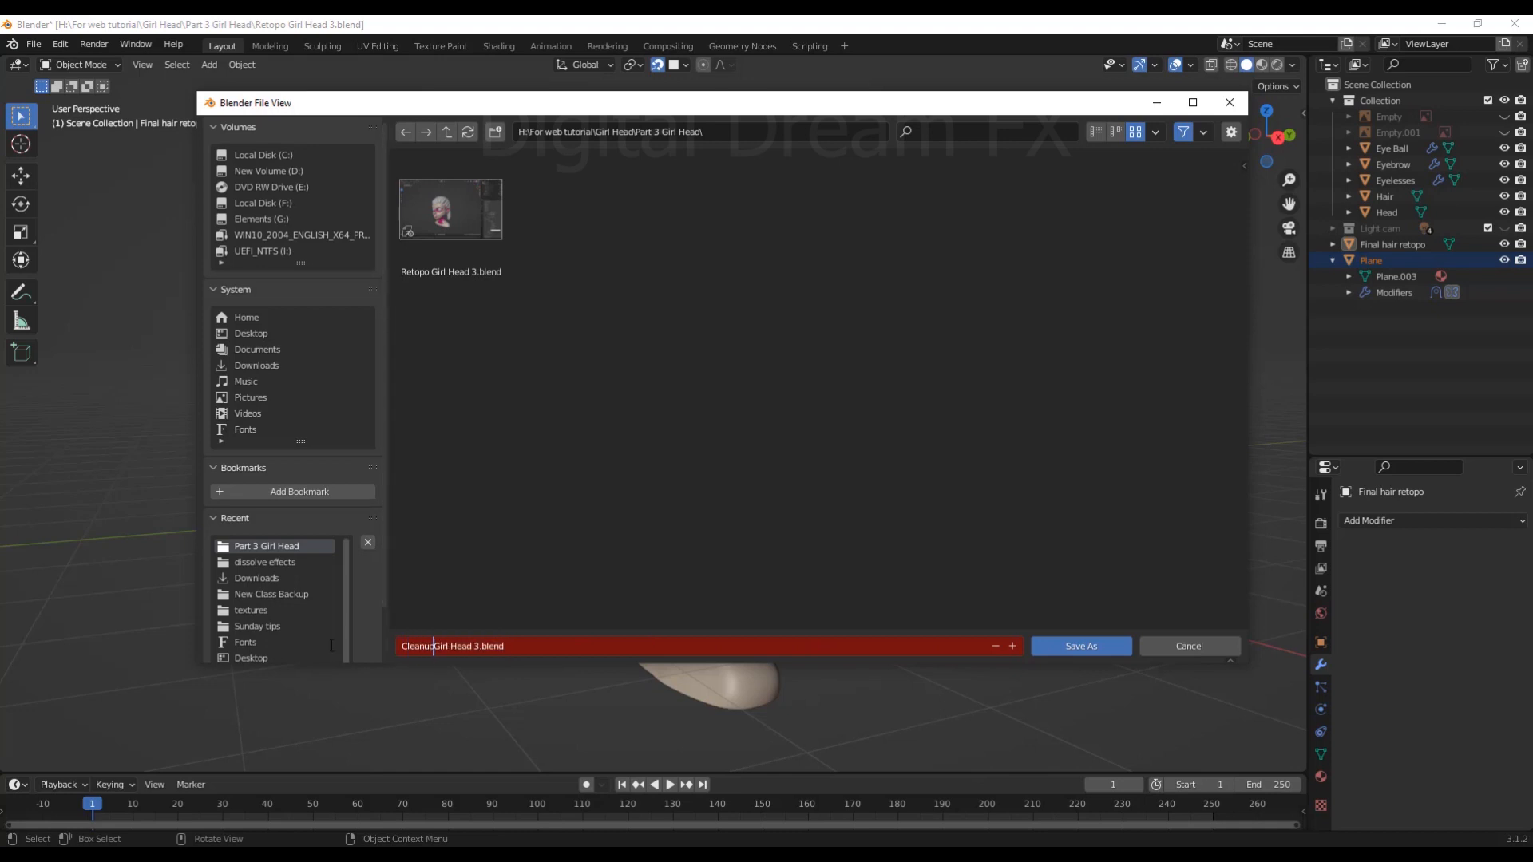
{"action": "key", "text": "Return"}
{"action": "left_click", "coordinate": [1073, 648]}
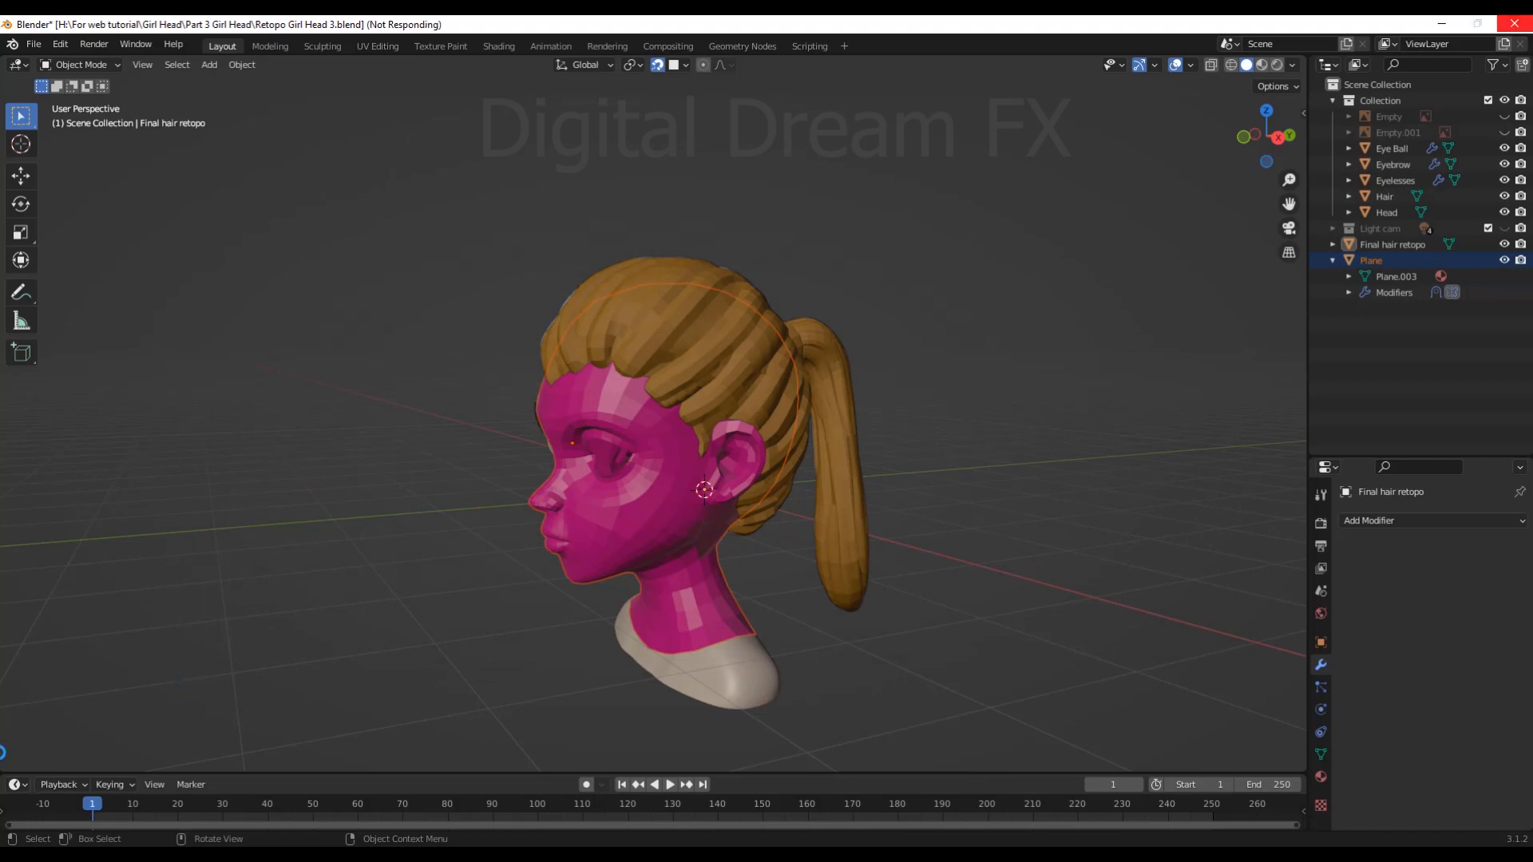
Rename the Plane object as Refine Head mesh, and hide both it and the Final hair retopo mesh
{"action": "middle_click_drag", "start_coordinate": [950, 542], "coordinate": [887, 557]}
{"action": "key", "text": "Tab"}
{"action": "key", "text": "Tab"}
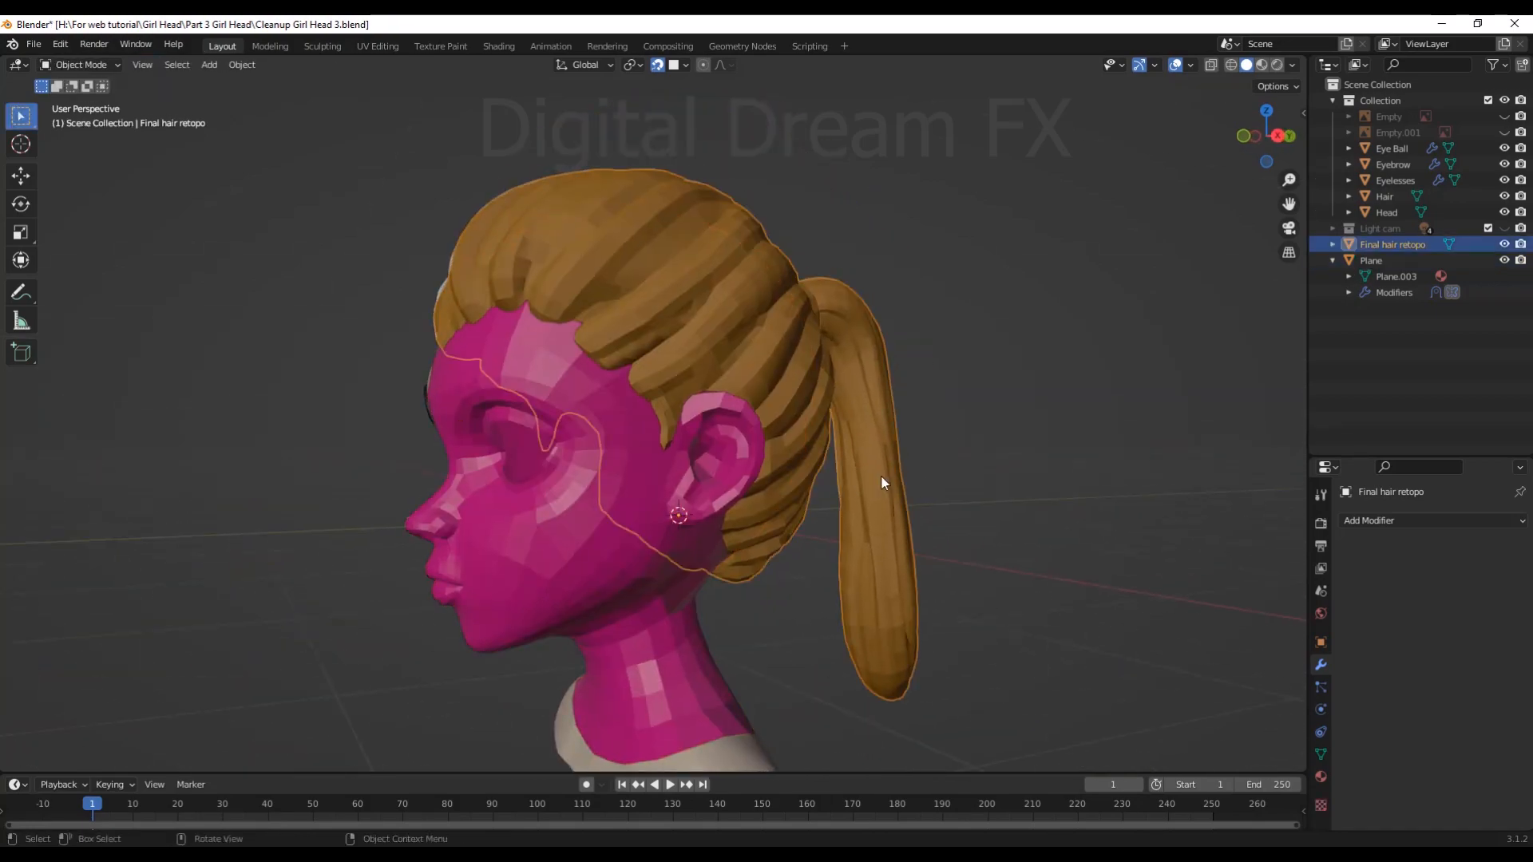
{"action": "middle_click_drag", "start_coordinate": [883, 482], "coordinate": [1078, 543]}
{"action": "left_click", "coordinate": [1505, 244]}
{"action": "middle_click_drag", "start_coordinate": [1093, 407], "coordinate": [702, 385]}
{"action": "left_click", "coordinate": [698, 383]}
{"action": "left_click", "coordinate": [1504, 261]}
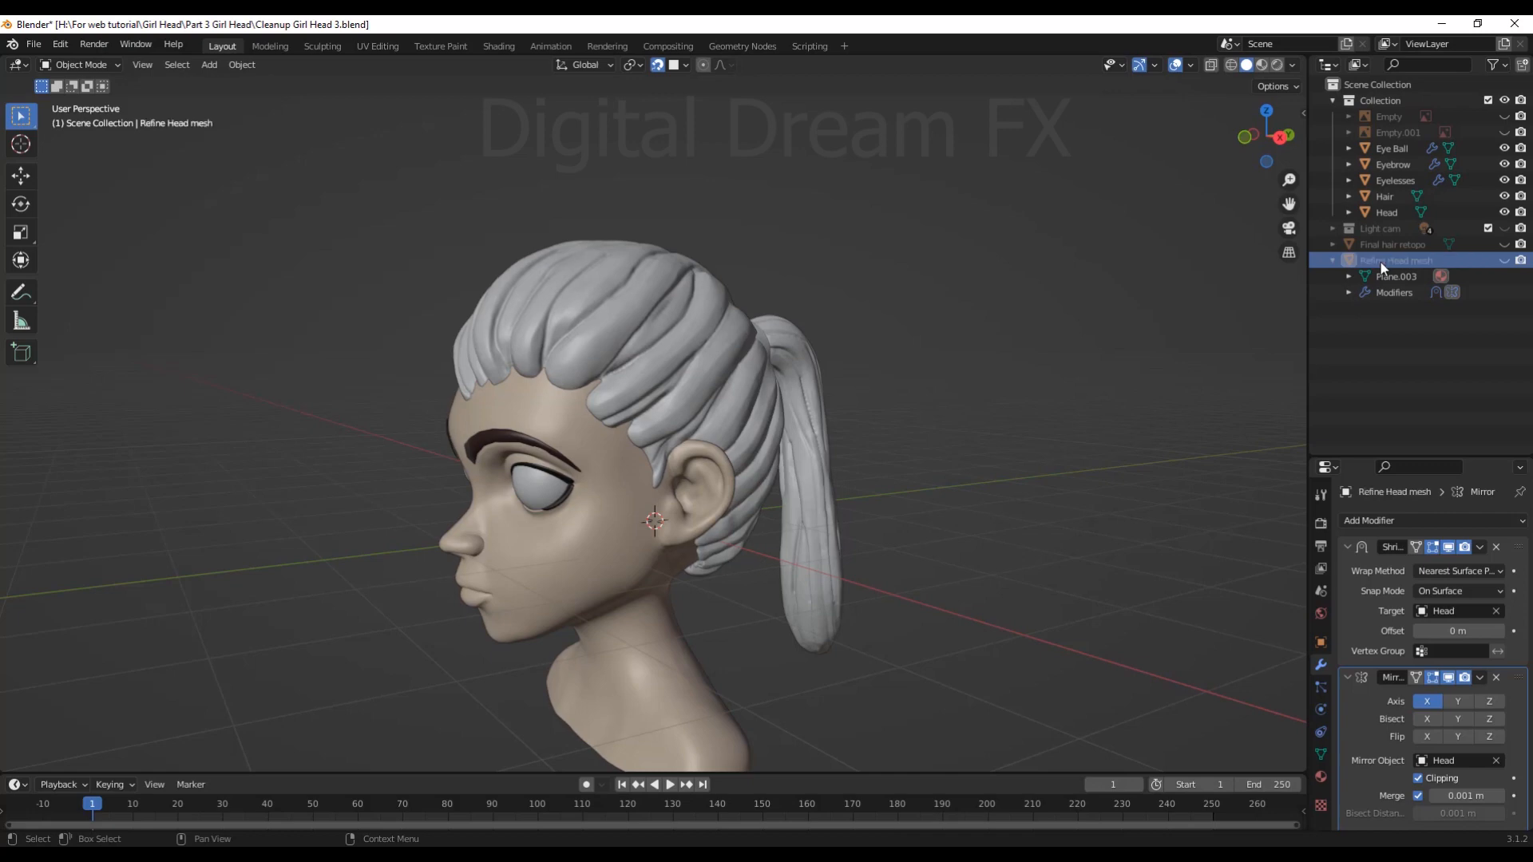
Select the Eyelesses object and examine its Mirror, Subdivision and Solidify modifiers
{"action": "middle_click_drag", "start_coordinate": [719, 407], "coordinate": [895, 479]}
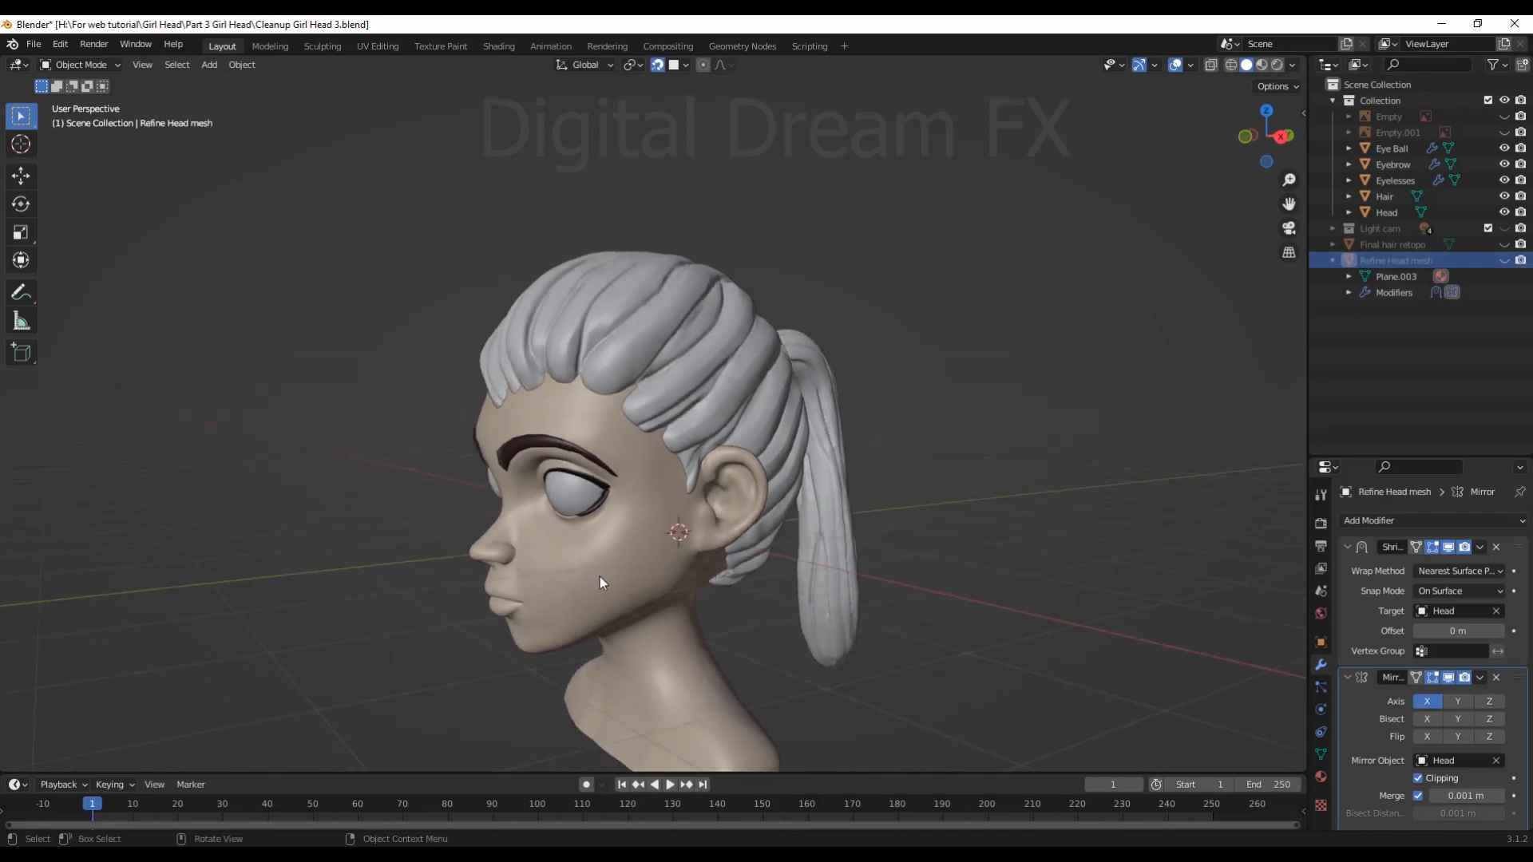
{"action": "left_click", "coordinate": [602, 583]}
{"action": "middle_click_drag", "start_coordinate": [602, 583], "coordinate": [660, 541]}
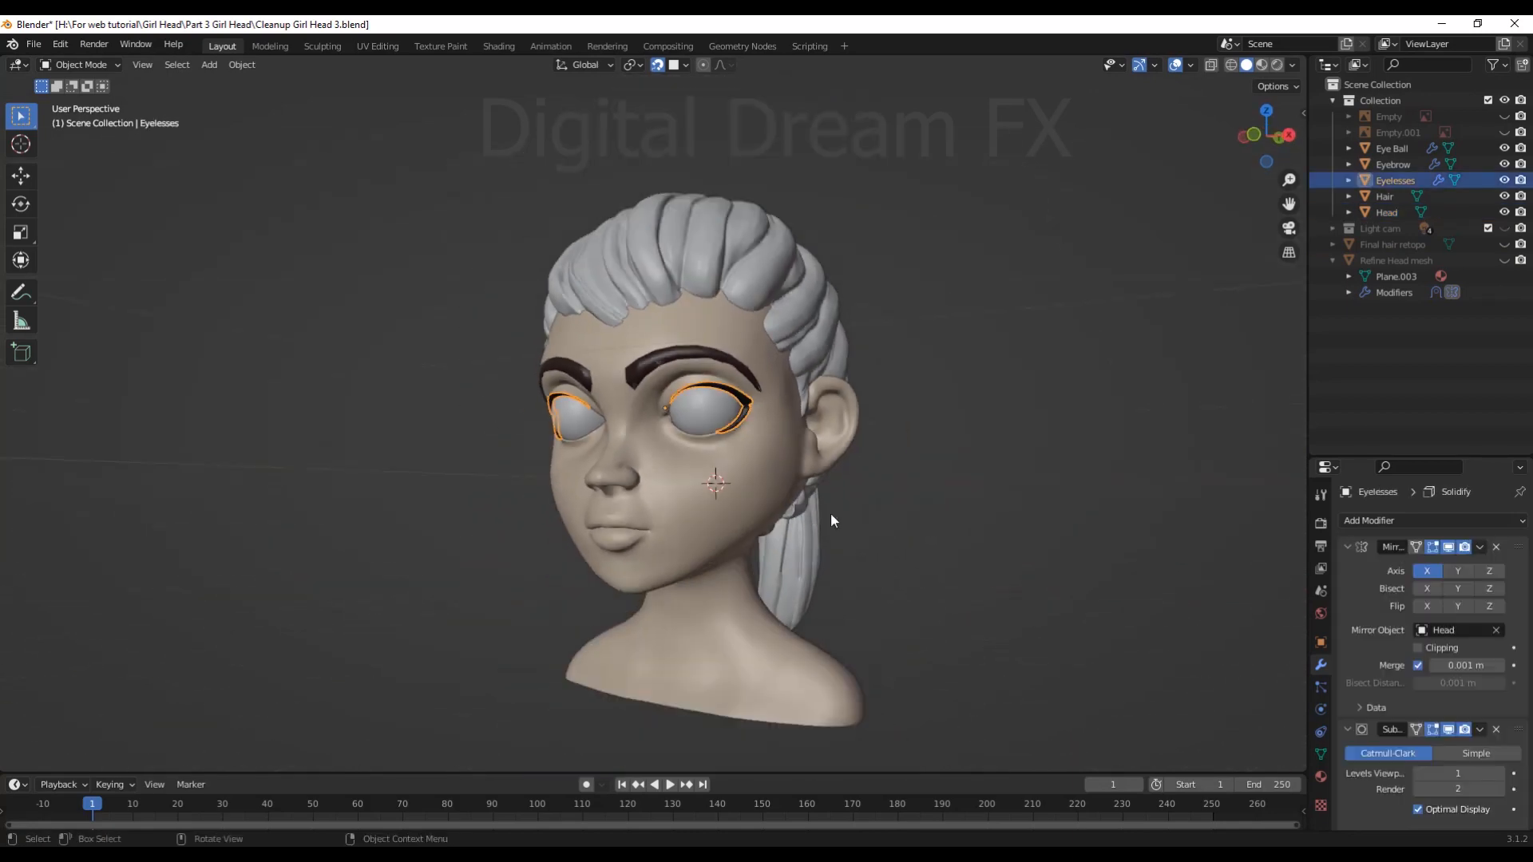
{"action": "scroll", "coordinate": [831, 520], "scroll_direction": "up", "scroll_amount": 1}
{"action": "middle_click_drag", "start_coordinate": [831, 520], "coordinate": [848, 512]}
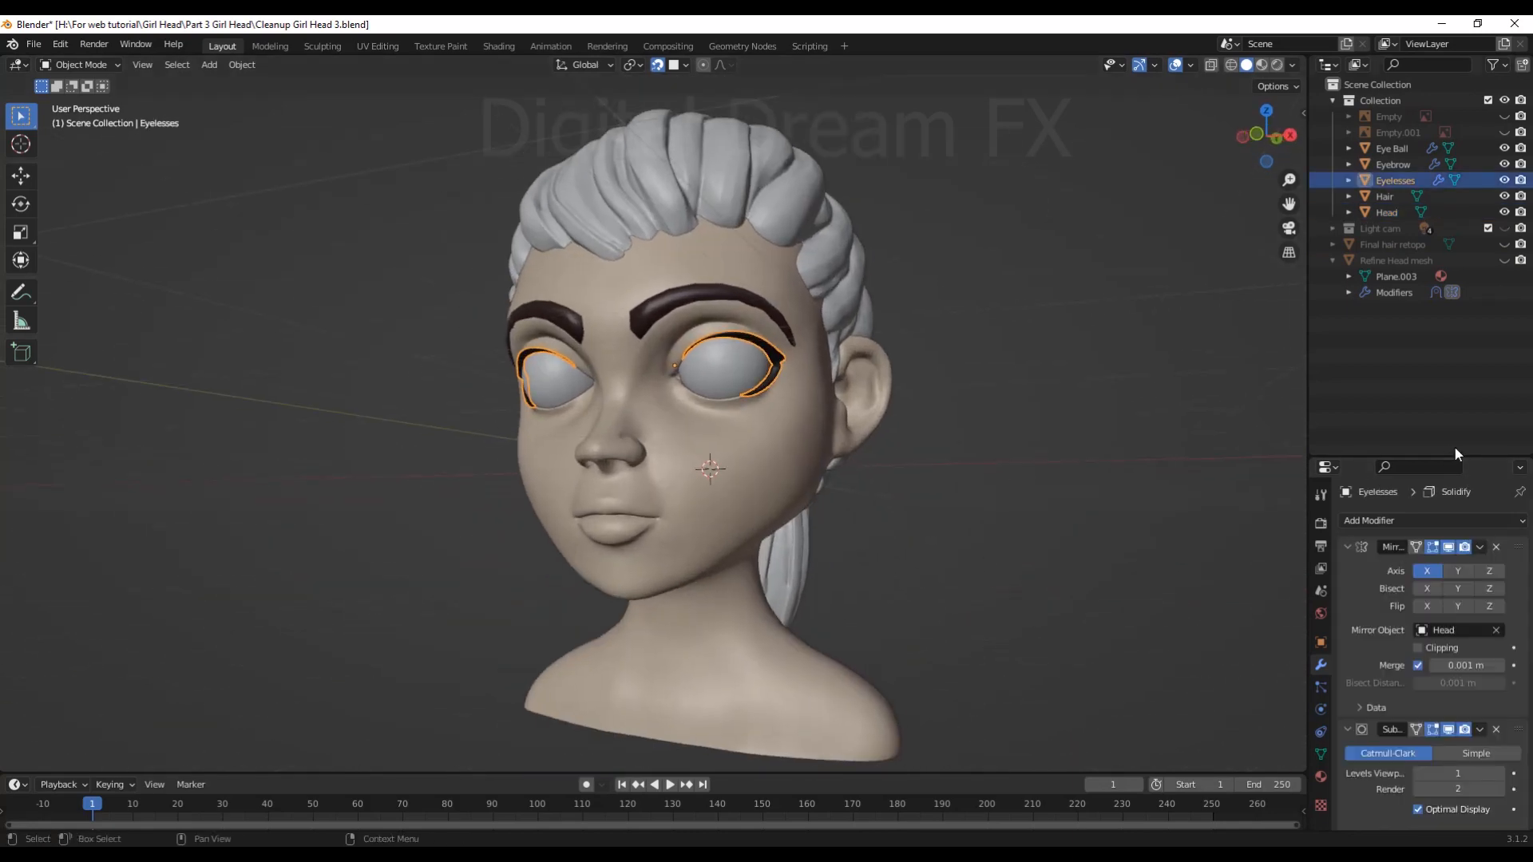
{"action": "left_click_drag", "start_coordinate": [1447, 440], "coordinate": [1445, 263]}
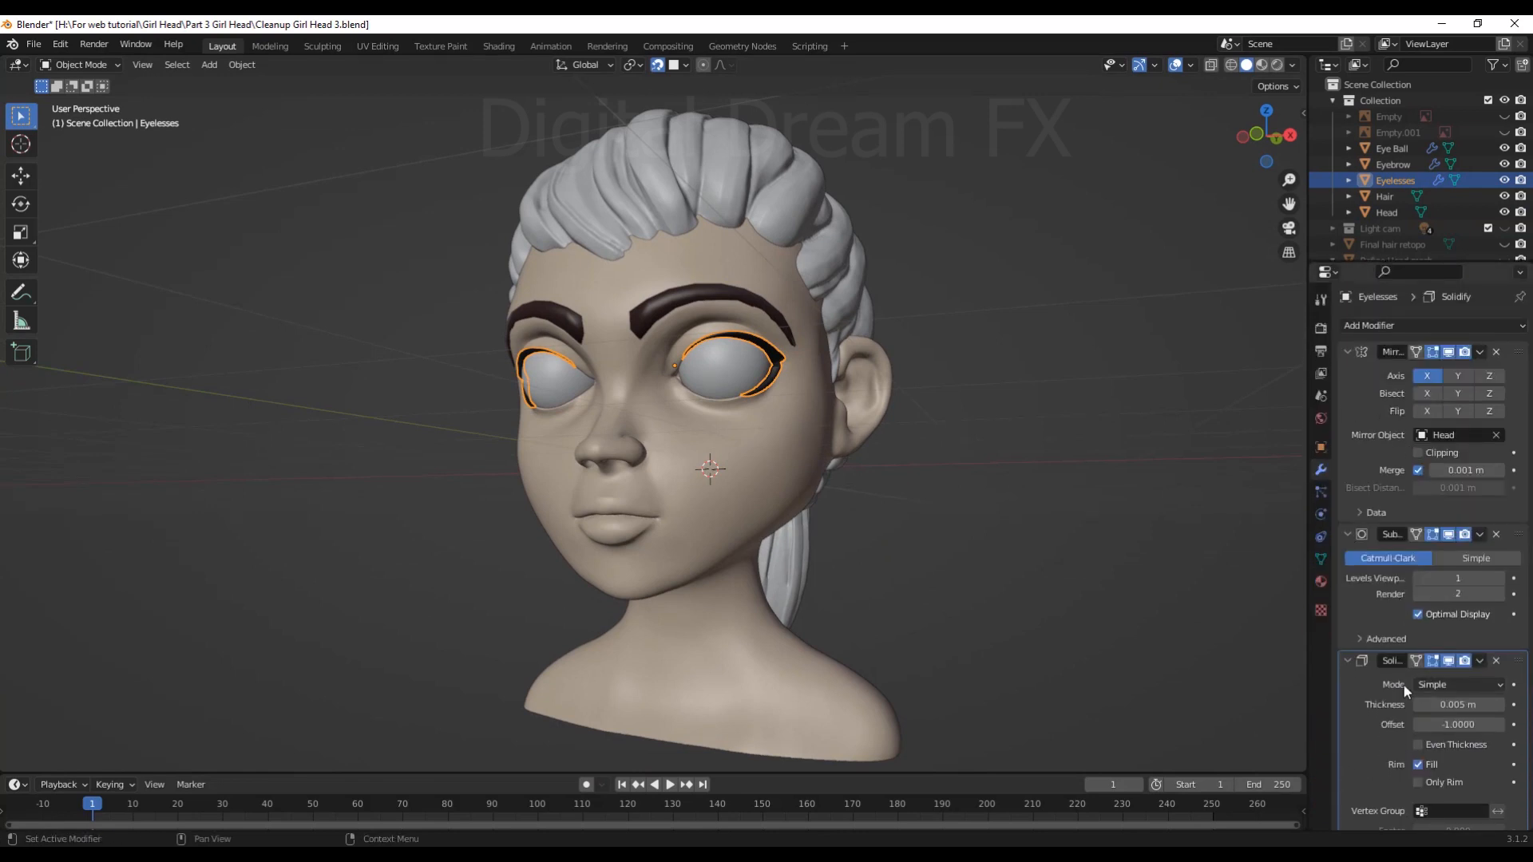
{"action": "left_click", "coordinate": [1346, 660]}
{"action": "left_click", "coordinate": [1479, 662]}
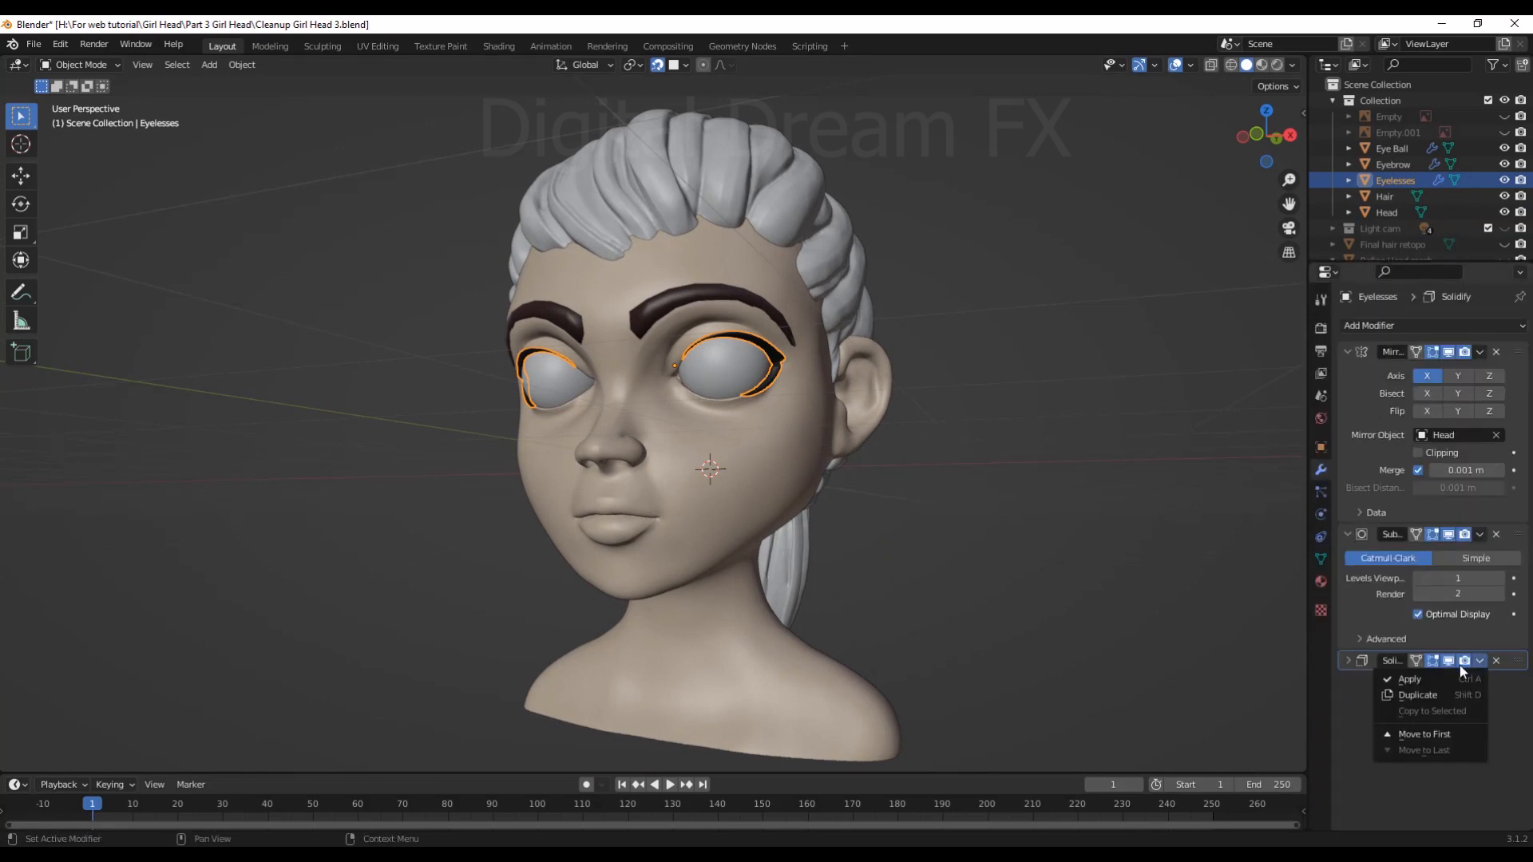
{"action": "left_click", "coordinate": [1349, 659]}
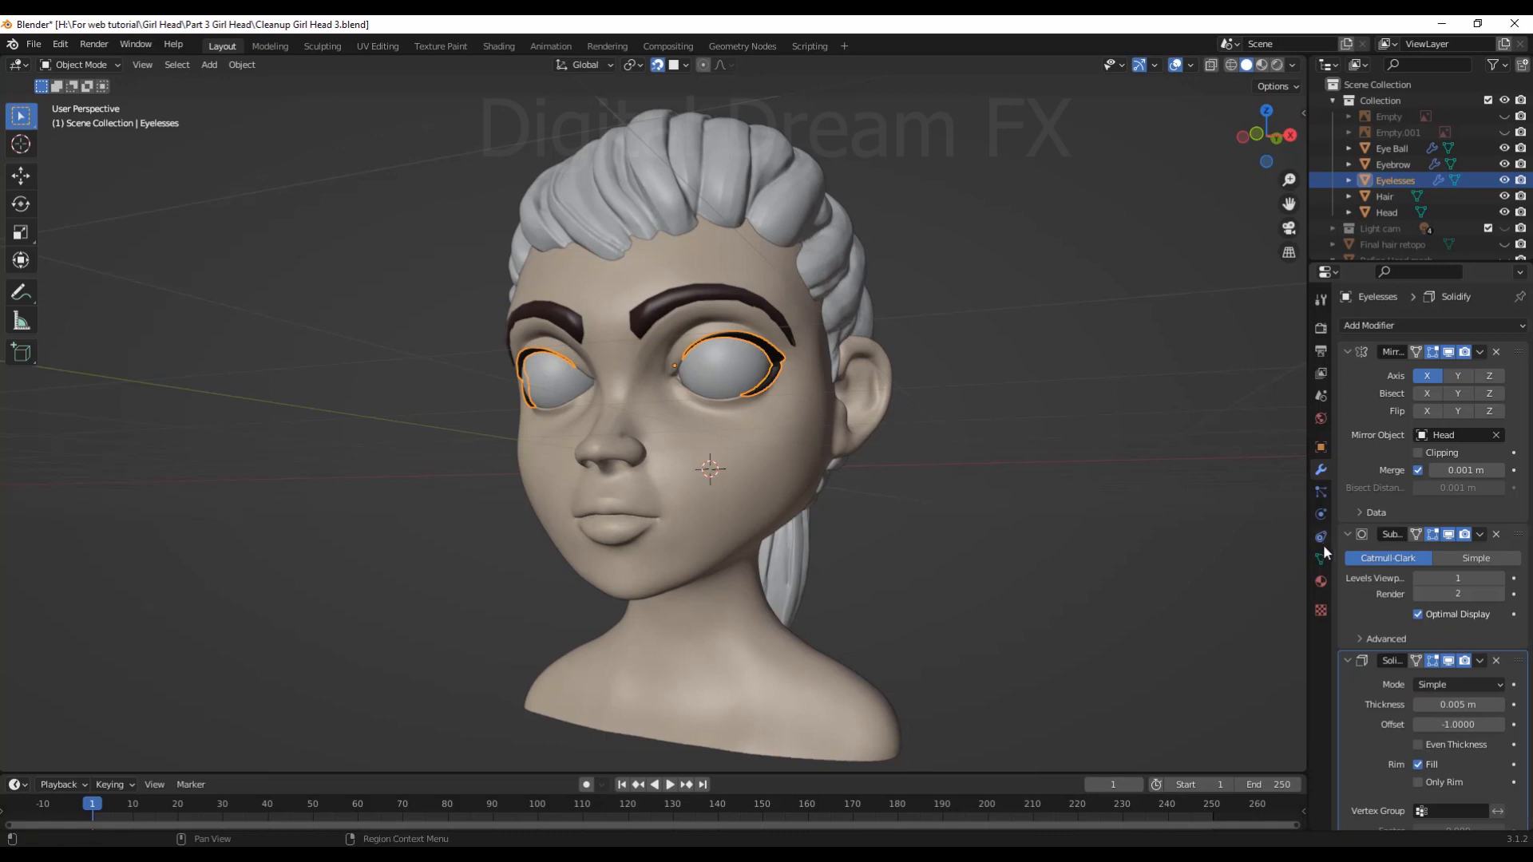
{"action": "left_click_drag", "start_coordinate": [1309, 548], "coordinate": [1168, 554]}
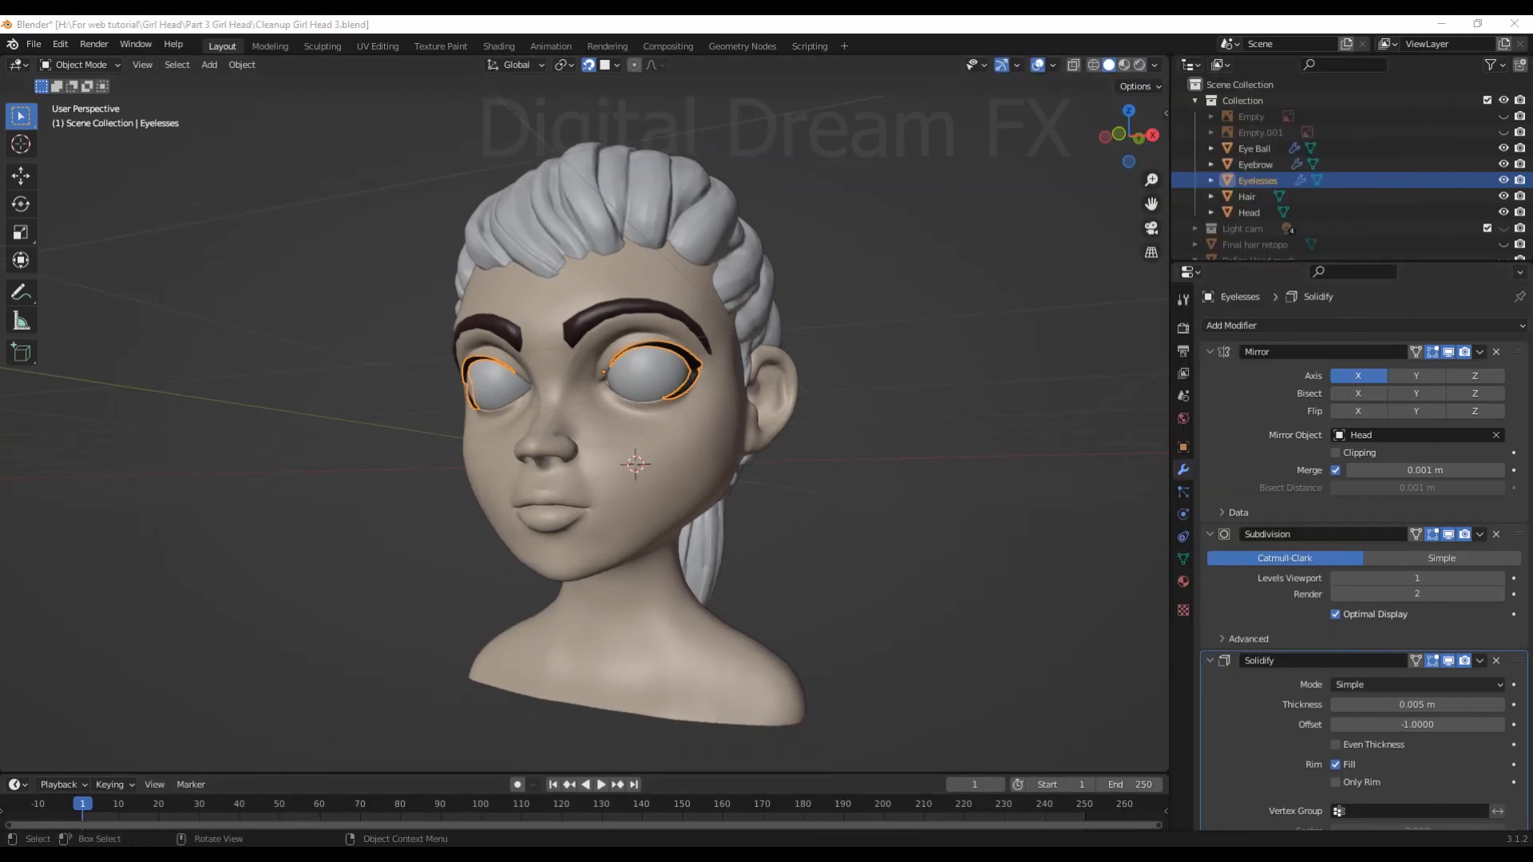
{"action": "middle_click_drag", "start_coordinate": [900, 500], "coordinate": [926, 461]}
{"action": "left_click_drag", "start_coordinate": [1318, 271], "coordinate": [1317, 441]}
Try deleting the sculpted Head to check how the mirrored eye parts depend on it, and undo the deletion
{"action": "middle_click_drag", "start_coordinate": [640, 384], "coordinate": [857, 606]}
{"action": "left_click", "coordinate": [692, 487]}
{"action": "scroll", "coordinate": [805, 509], "scroll_direction": "down", "scroll_amount": 3}
{"action": "key", "text": "Delete"}
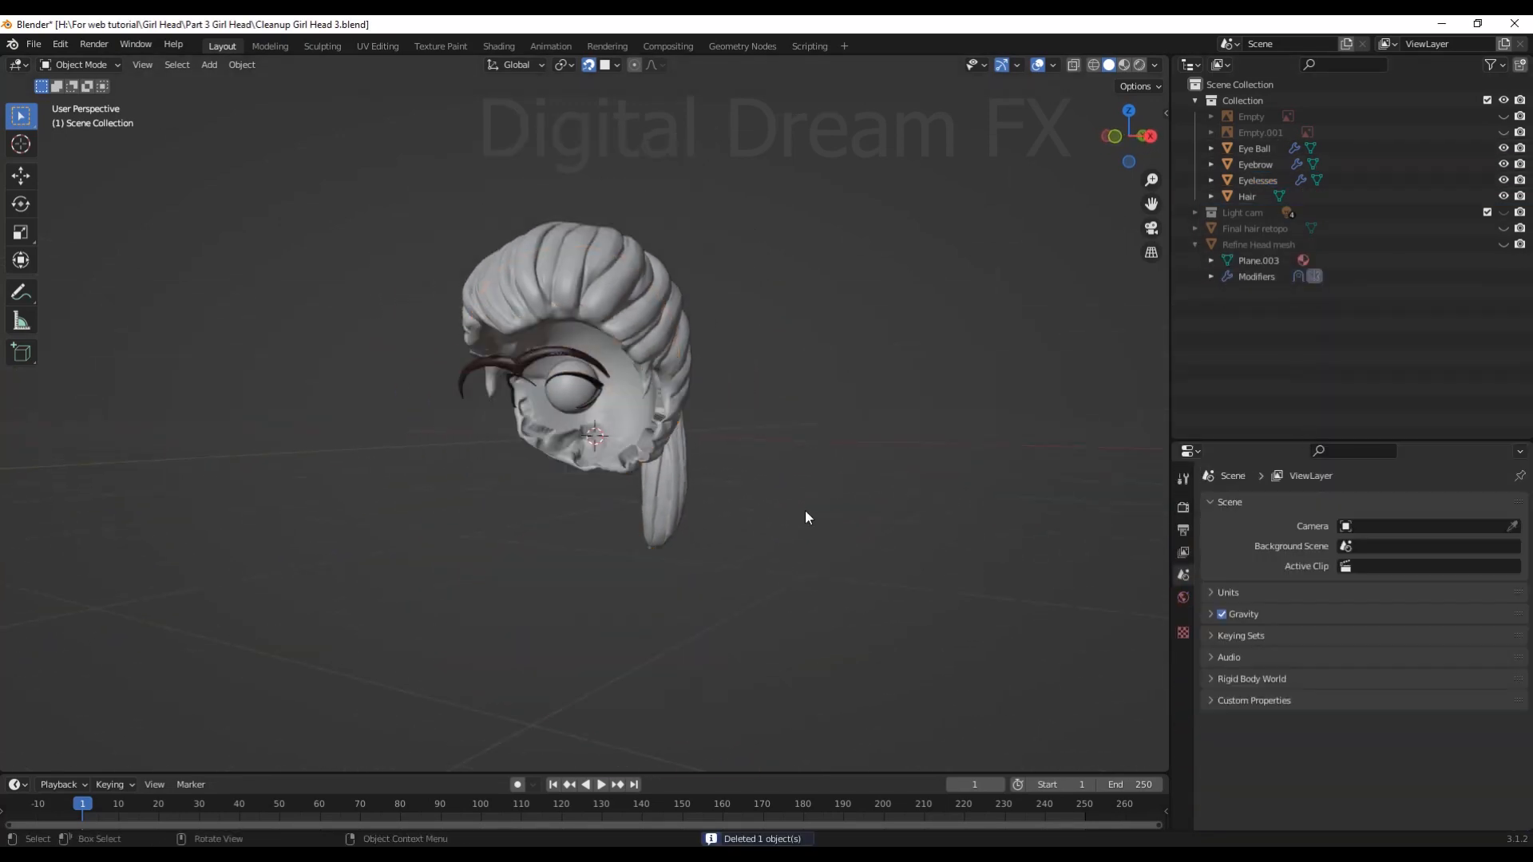
{"action": "middle_click_drag", "start_coordinate": [805, 510], "coordinate": [706, 377]}
{"action": "left_click", "coordinate": [685, 372]}
{"action": "middle_click_drag", "start_coordinate": [792, 448], "coordinate": [806, 453]}
{"action": "key", "text": "ctrl+z"}
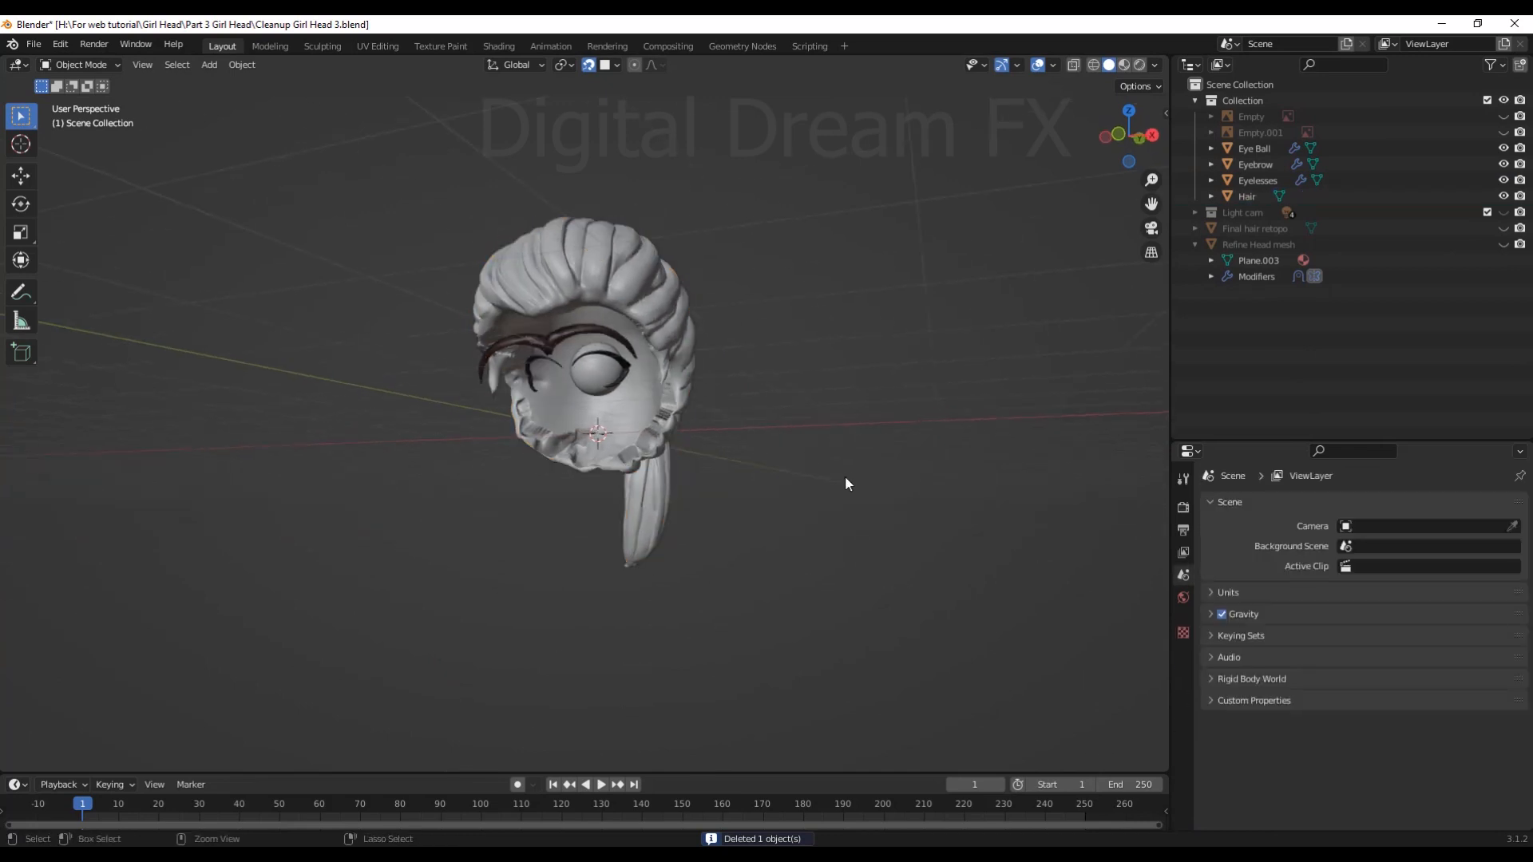
{"action": "key", "text": "ctrl+z"}
{"action": "key", "text": "ctrl+z"}
Apply the Mirror modifier on the Eyebrow object
{"action": "middle_click_drag", "start_coordinate": [779, 438], "coordinate": [831, 484]}
{"action": "scroll", "coordinate": [798, 448], "scroll_direction": "up", "scroll_amount": 4}
{"action": "left_click", "coordinate": [830, 499]}
{"action": "left_click", "coordinate": [620, 367]}
{"action": "scroll", "coordinate": [750, 447], "scroll_direction": "down", "scroll_amount": 4}
{"action": "left_click_drag", "start_coordinate": [1267, 440], "coordinate": [1267, 244]}
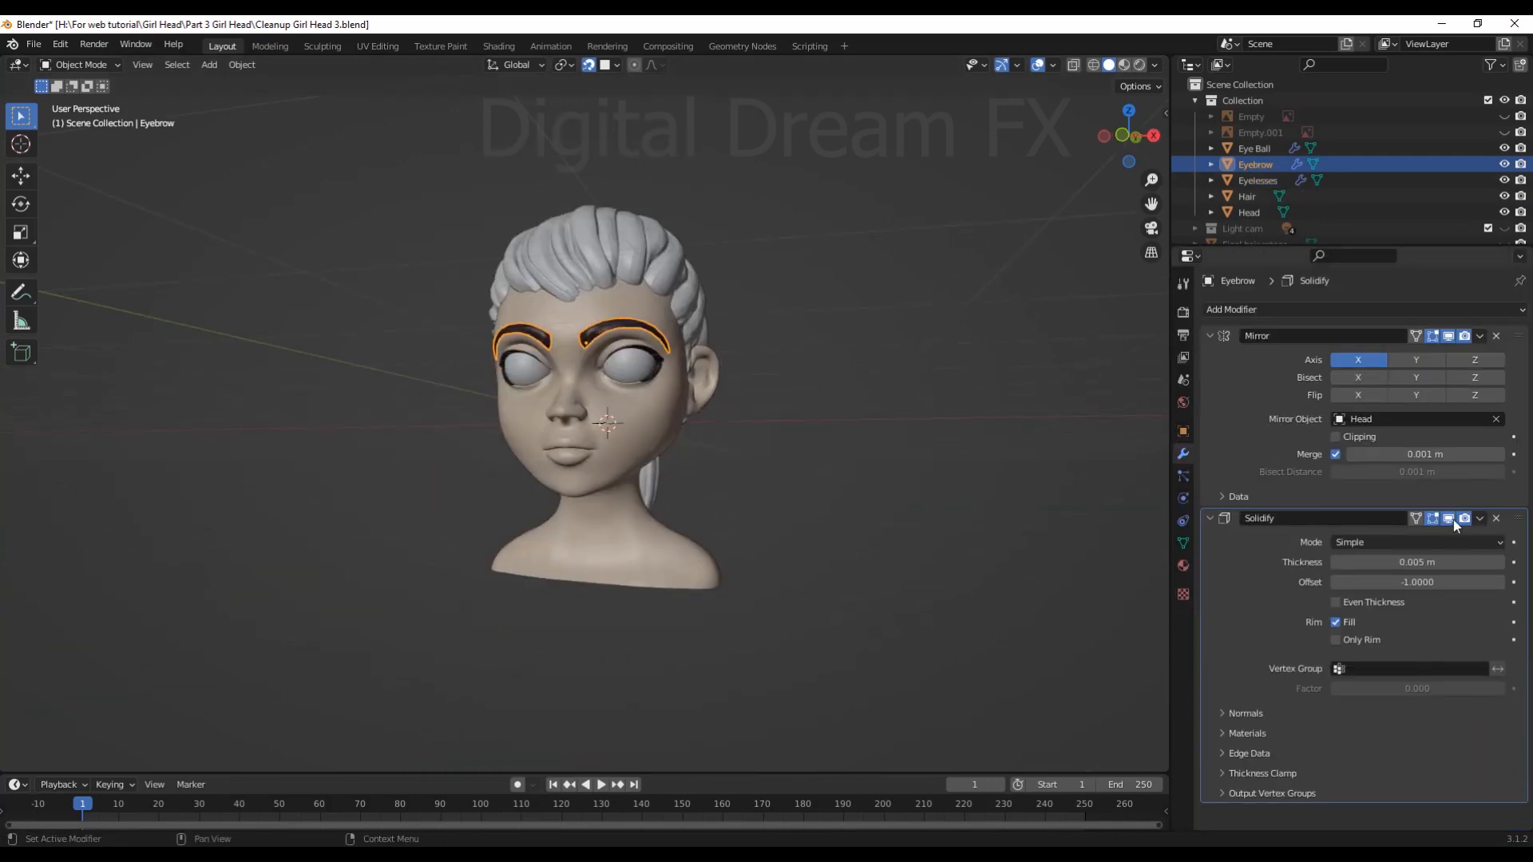
{"action": "left_click", "coordinate": [1479, 336]}
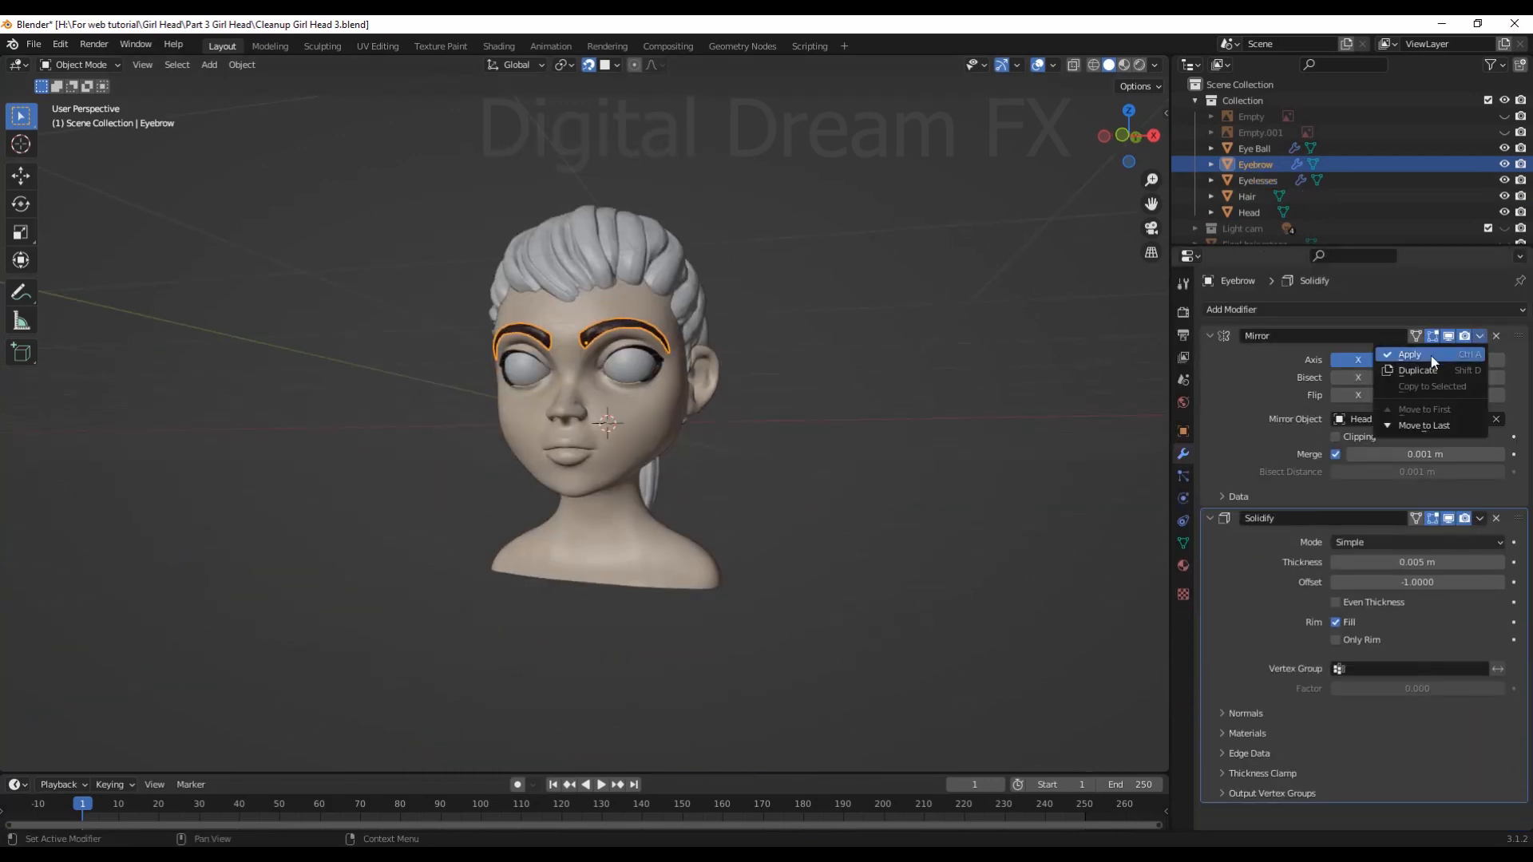
{"action": "left_click", "coordinate": [1431, 356]}
Apply the Subdivision and Mirror modifiers on the Eyelesses object, keeping its Solidify modifier
{"action": "left_click_drag", "start_coordinate": [1167, 438], "coordinate": [1343, 437]}
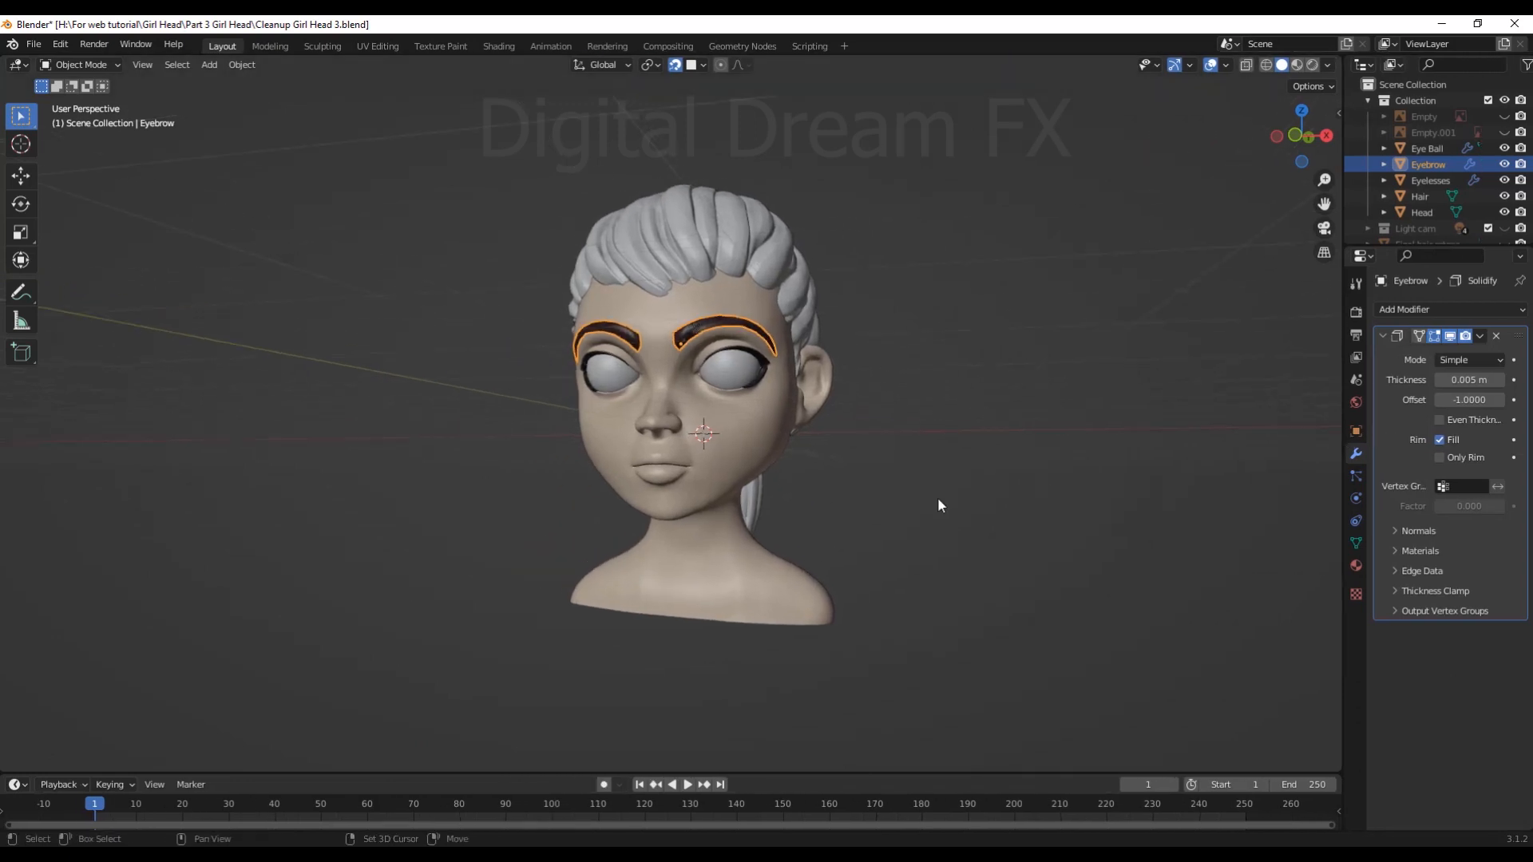
{"action": "left_click", "coordinate": [757, 370]}
{"action": "left_click_drag", "start_coordinate": [1343, 508], "coordinate": [1110, 505]}
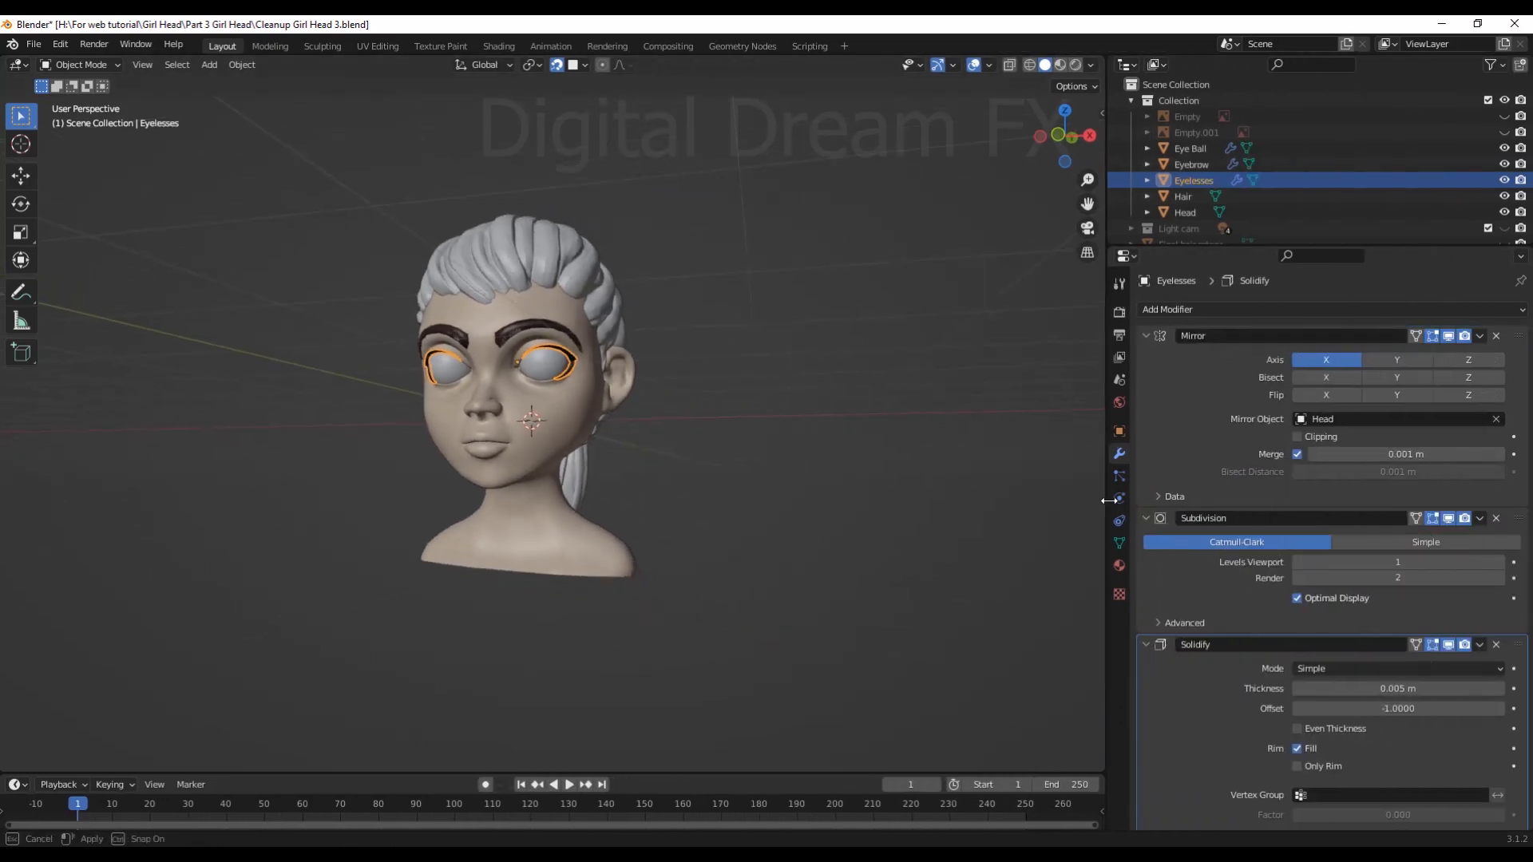
{"action": "left_click", "coordinate": [1479, 517]}
{"action": "left_click", "coordinate": [1436, 532]}
{"action": "left_click", "coordinate": [1479, 336]}
{"action": "left_click", "coordinate": [1410, 357]}
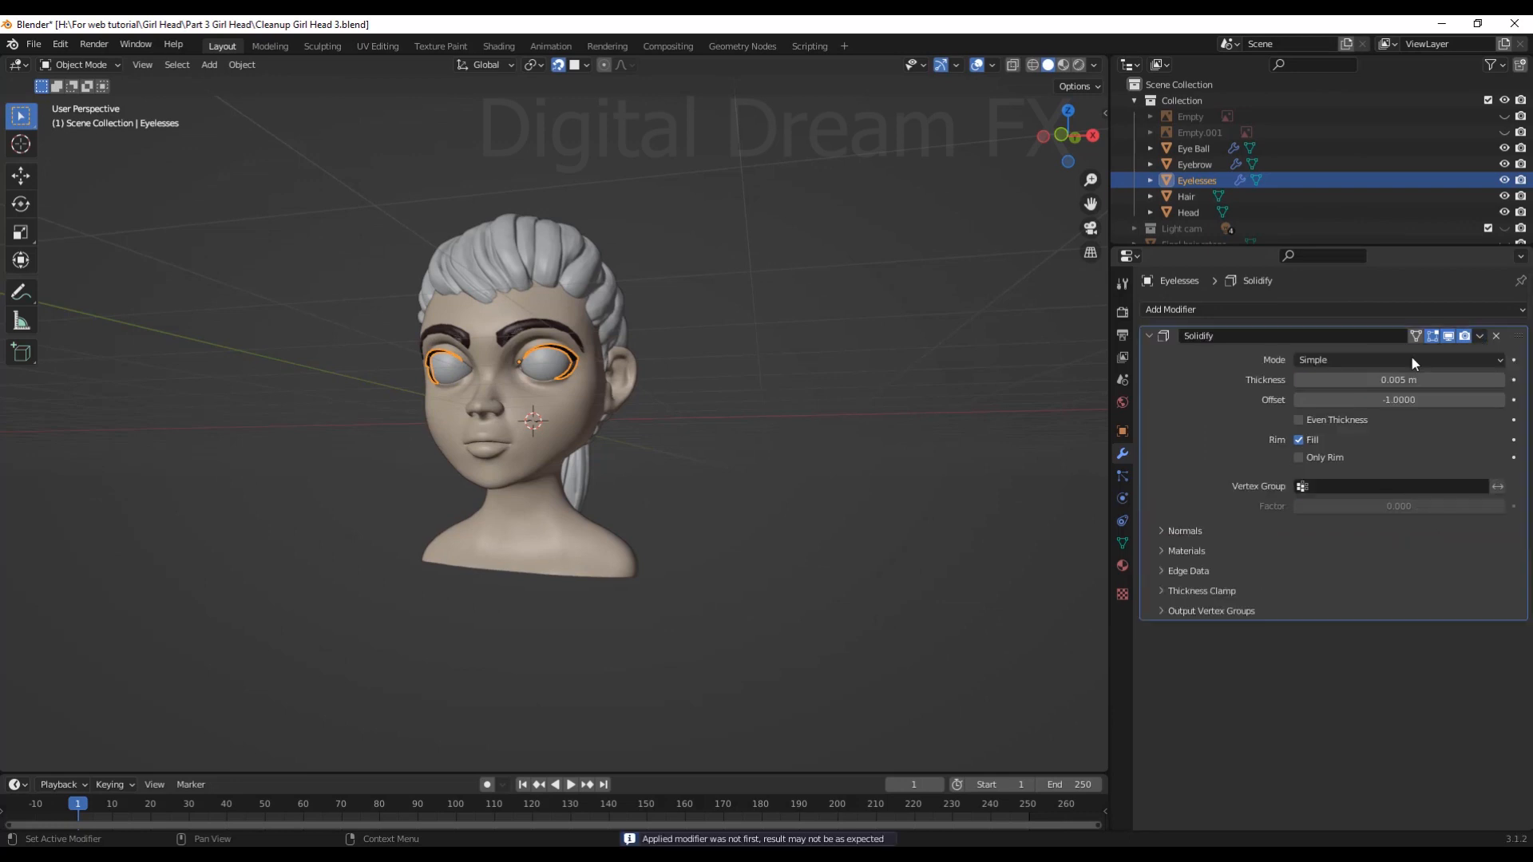
Delete the original sculpted Head object
{"action": "left_click_drag", "start_coordinate": [1108, 508], "coordinate": [1303, 500]}
{"action": "middle_click_drag", "start_coordinate": [950, 525], "coordinate": [652, 505], "text": "shift"}
{"action": "scroll", "coordinate": [932, 556], "scroll_direction": "up", "scroll_amount": 4}
{"action": "scroll", "coordinate": [993, 532], "scroll_direction": "down", "scroll_amount": 3}
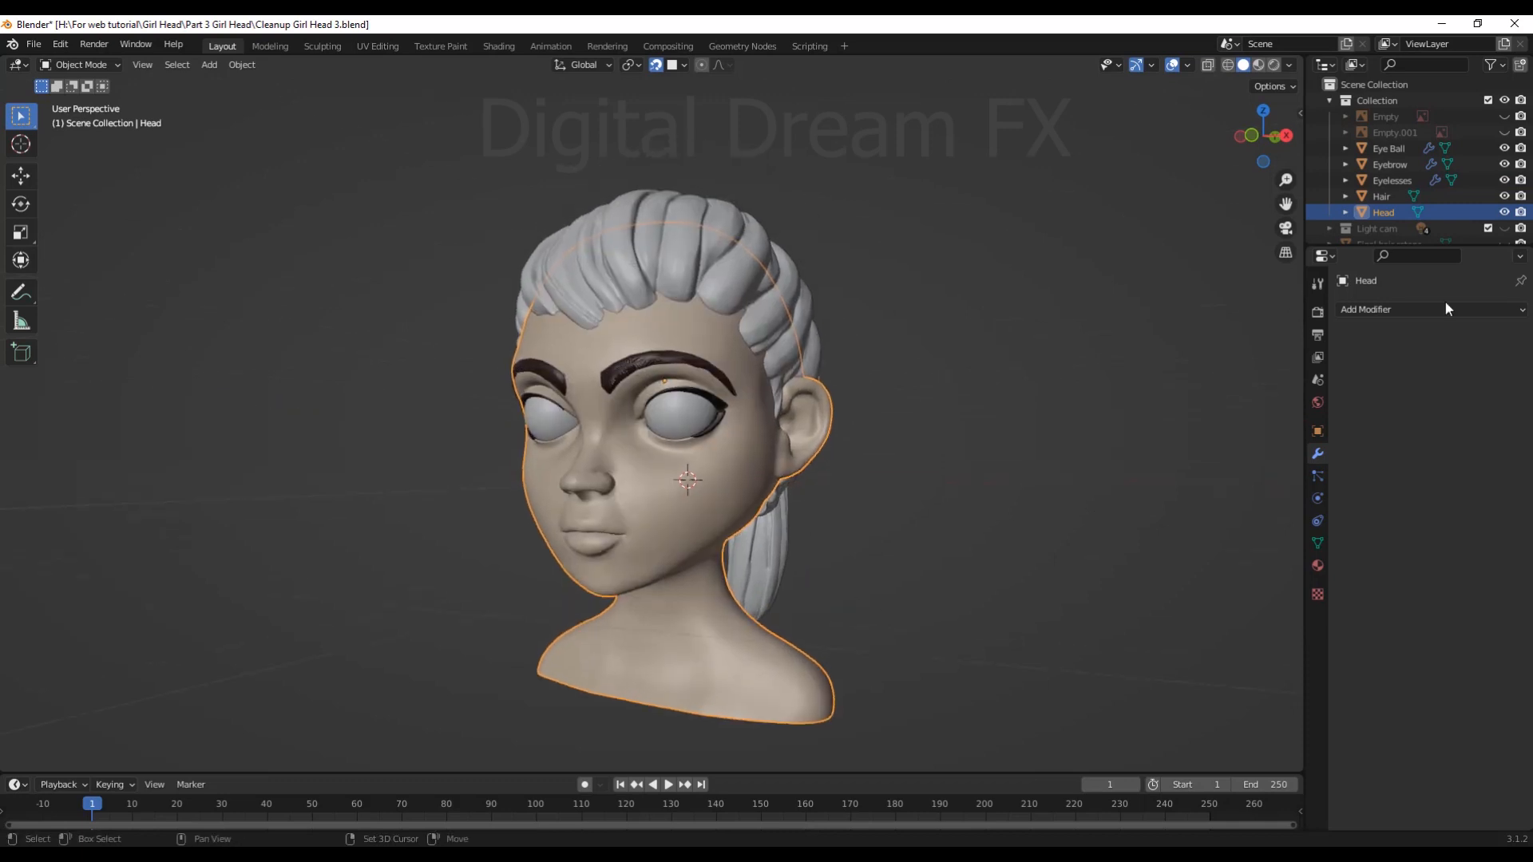
{"action": "key", "text": "Delete"}
Delete the original sculpted Hair object
{"action": "left_click", "coordinate": [754, 323]}
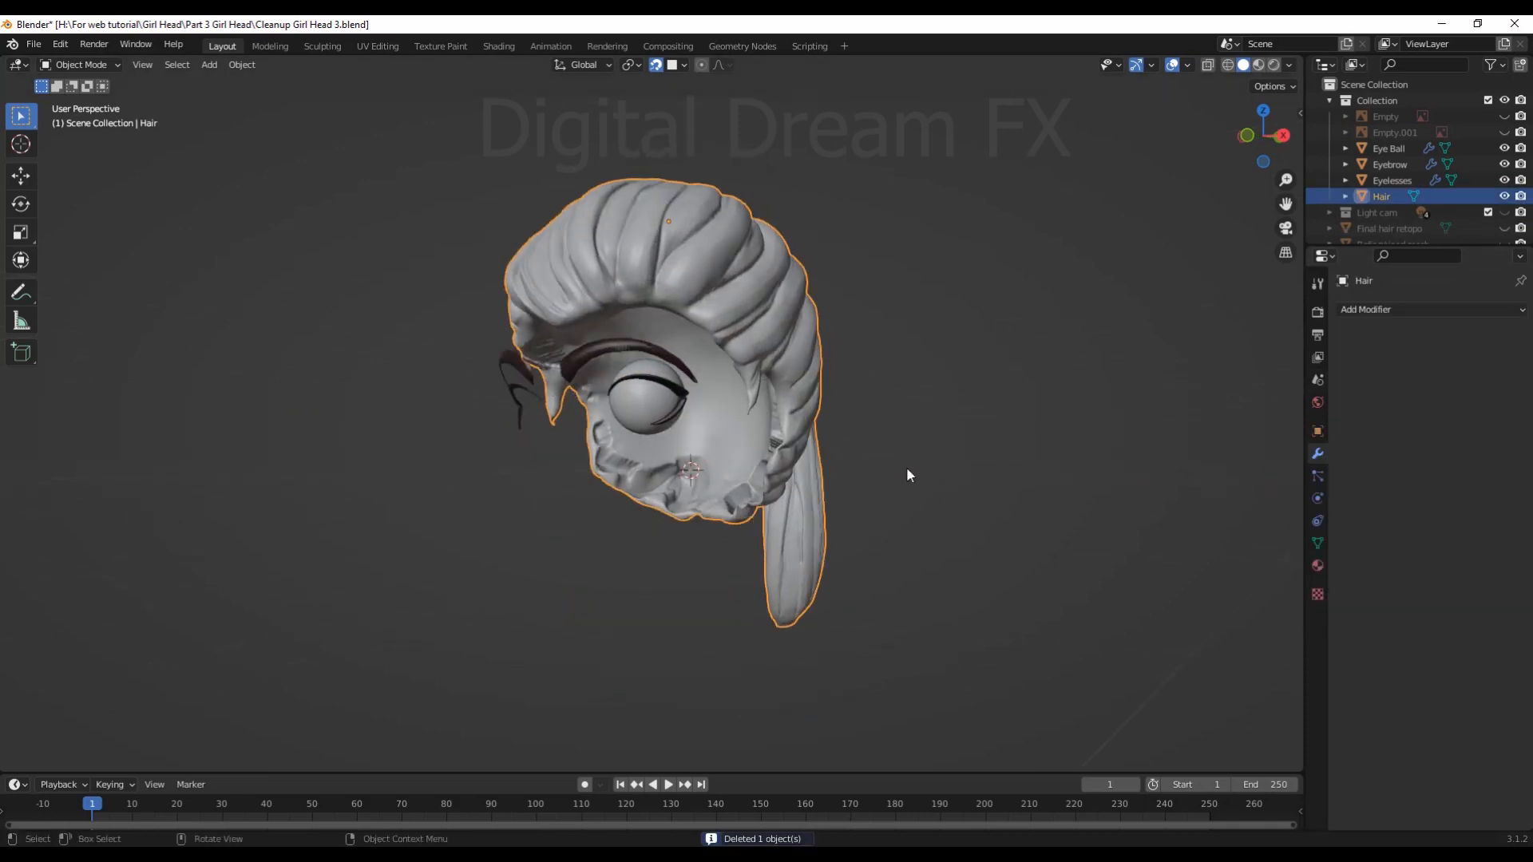
{"action": "middle_click_drag", "start_coordinate": [907, 467], "coordinate": [925, 477]}
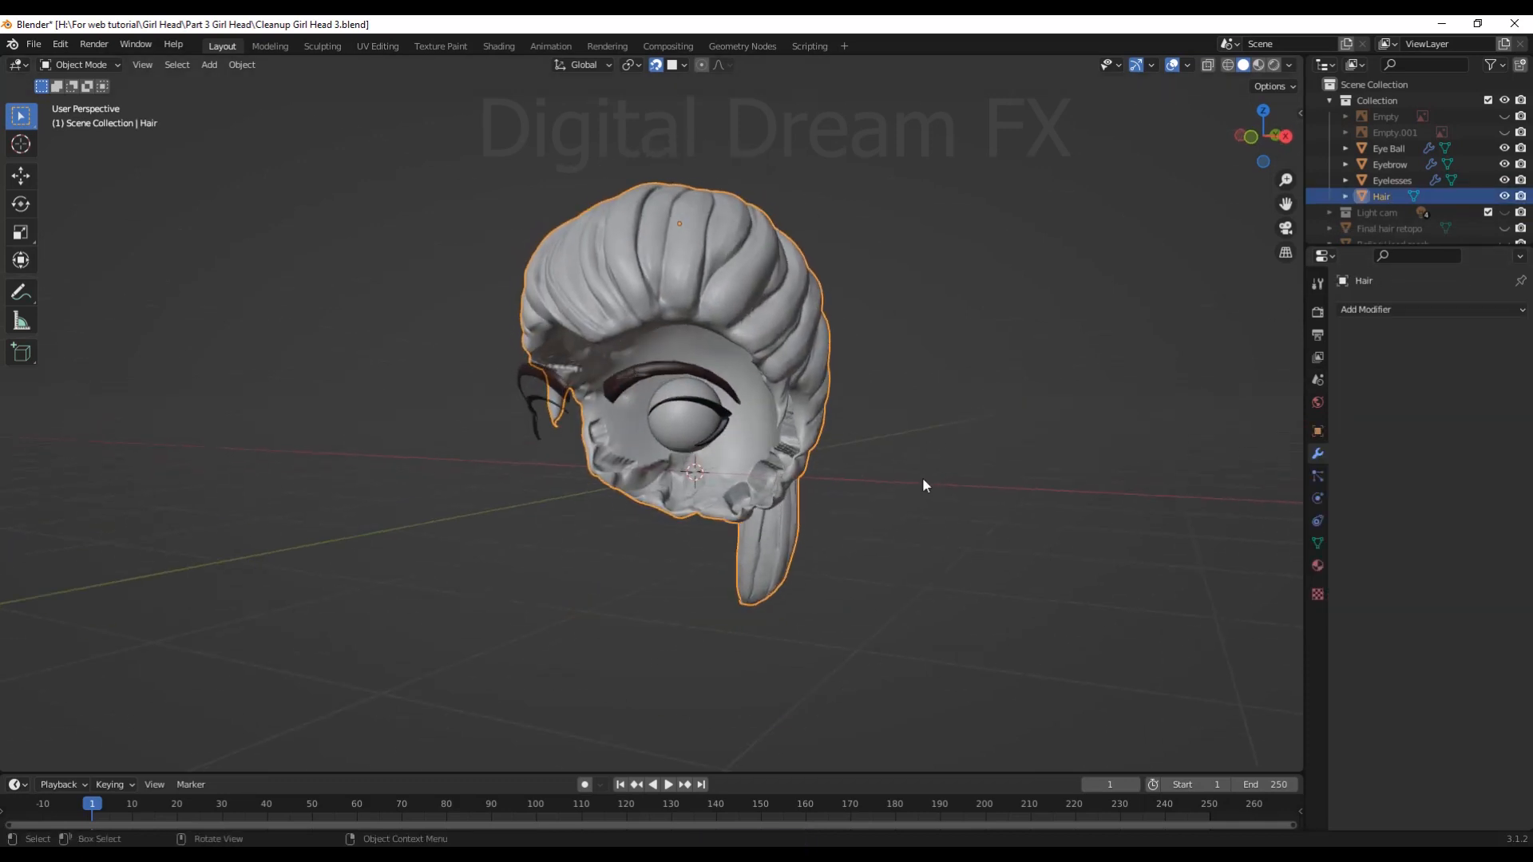
{"action": "key", "text": "x"}
{"action": "left_click", "coordinate": [920, 477]}
Select the Eye Ball to view its modifier, and unhide the Final hair retopo and Refine Head mesh objects
{"action": "scroll", "coordinate": [903, 490], "scroll_direction": "up", "scroll_amount": 4}
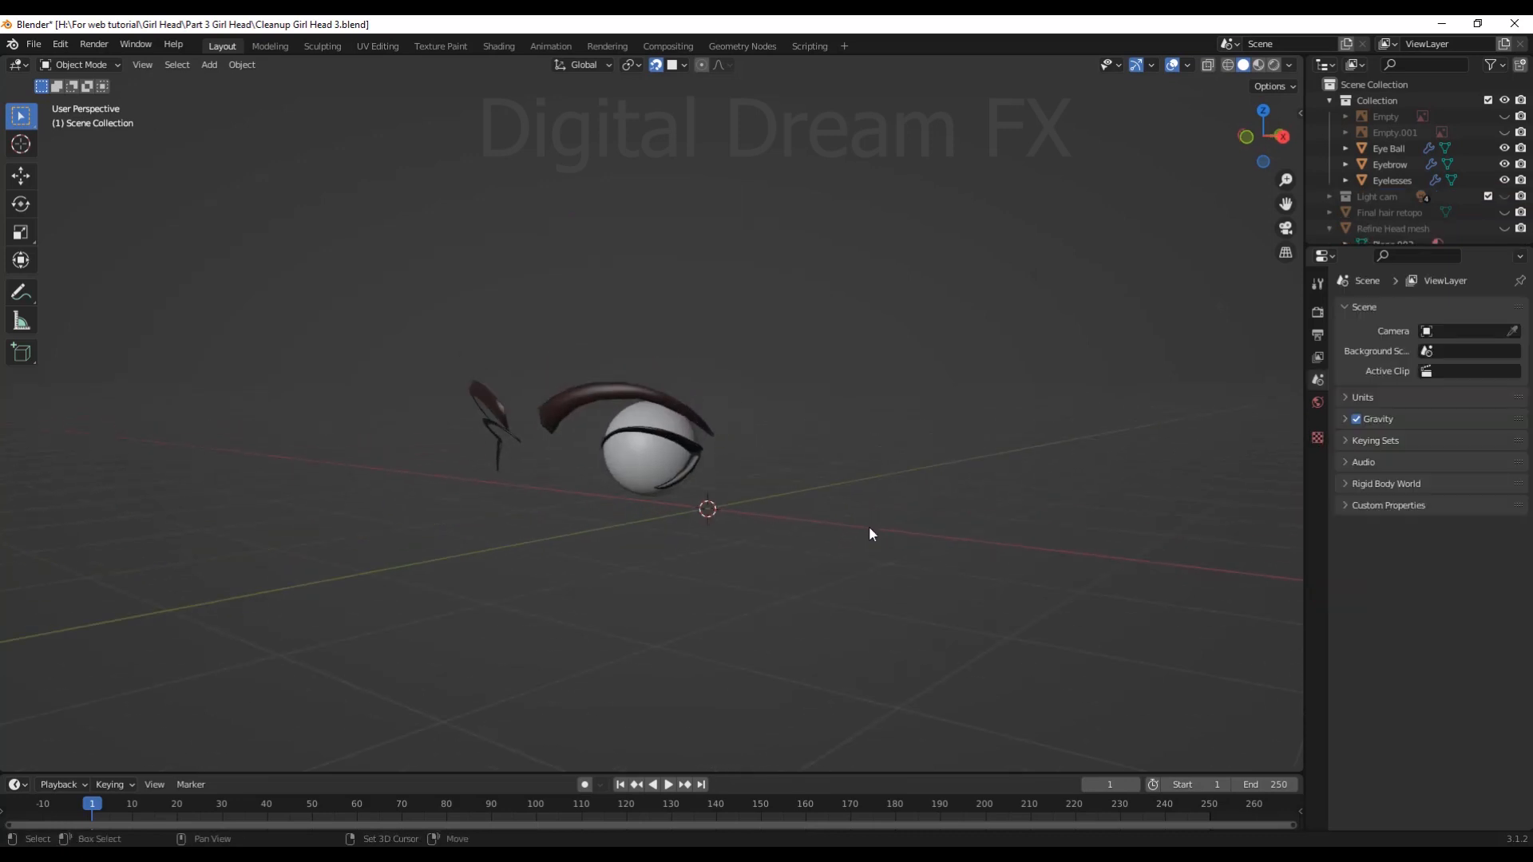
{"action": "middle_click_drag", "start_coordinate": [869, 525], "coordinate": [798, 447]}
{"action": "left_click", "coordinate": [797, 448]}
{"action": "scroll", "coordinate": [852, 512], "scroll_direction": "down", "scroll_amount": 3}
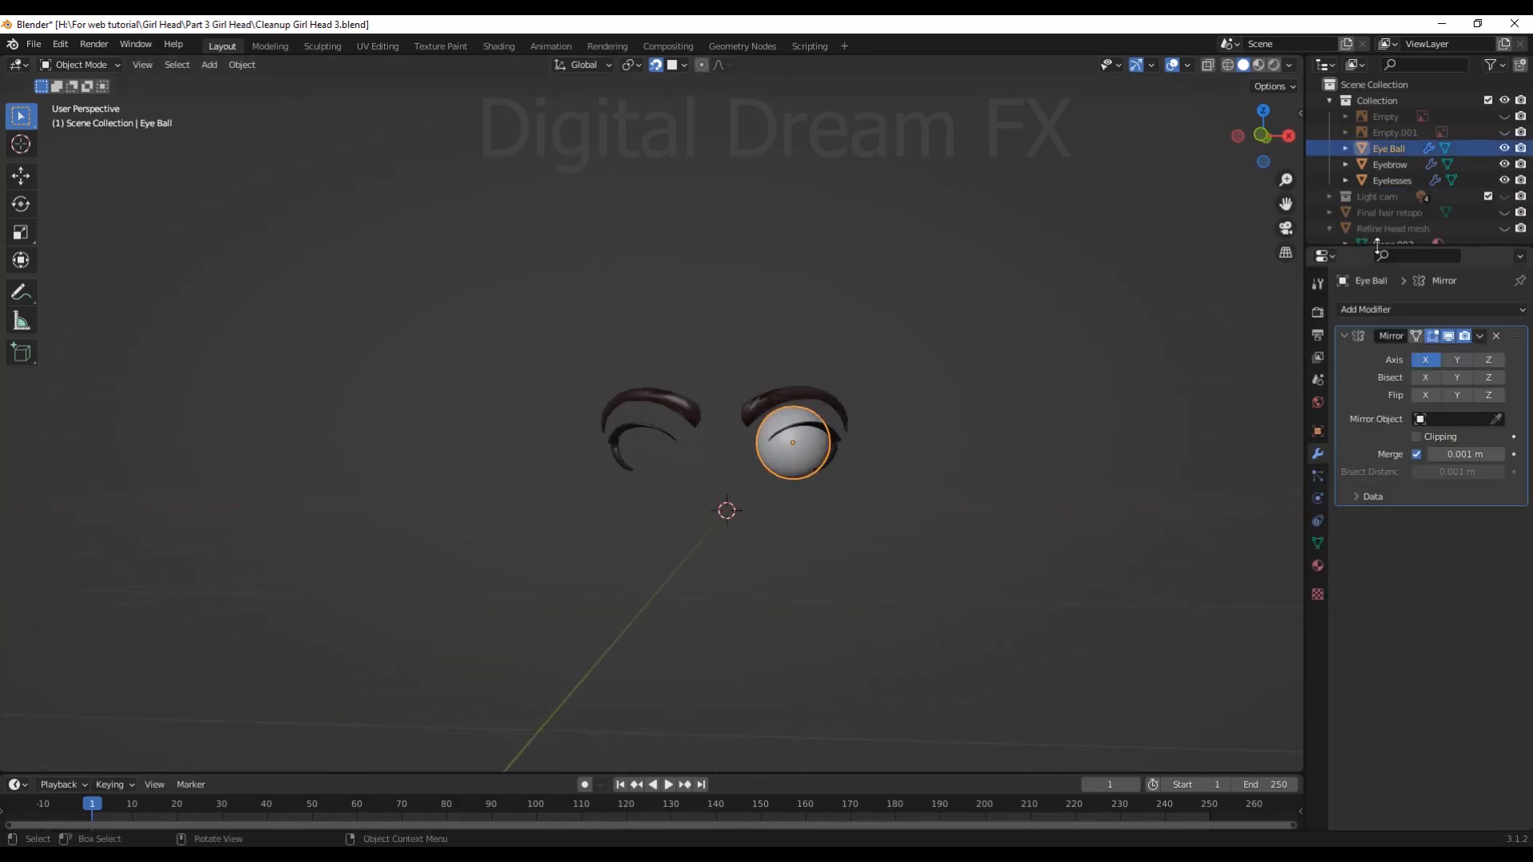
{"action": "left_click_drag", "start_coordinate": [1384, 247], "coordinate": [1421, 362]}
{"action": "left_click", "coordinate": [1505, 213]}
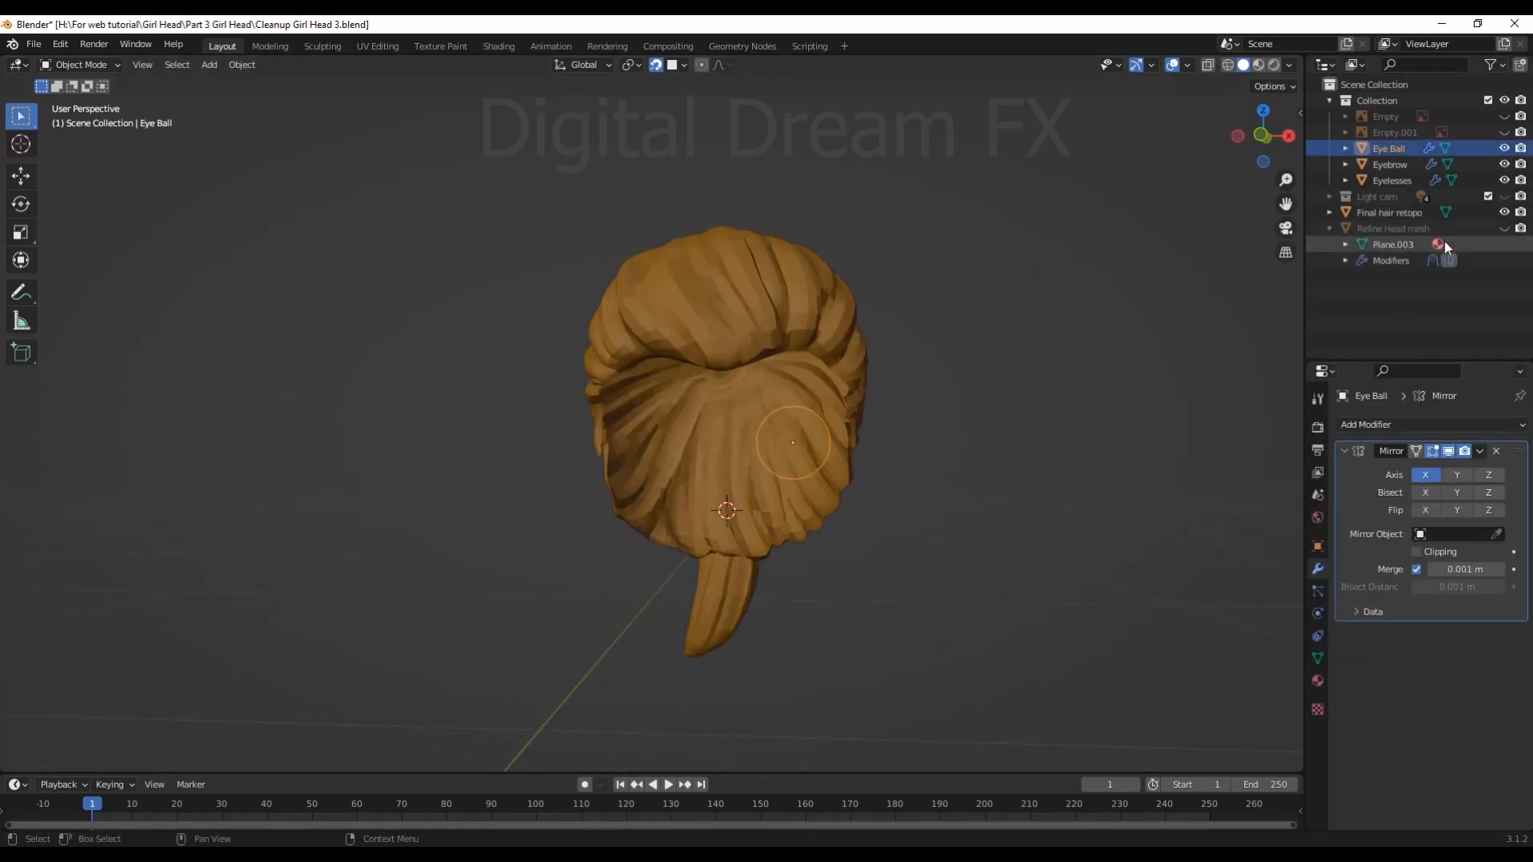
{"action": "left_click", "coordinate": [1504, 228]}
{"action": "scroll", "coordinate": [1037, 400], "scroll_direction": "down", "scroll_amount": 3}
{"action": "scroll", "coordinate": [1036, 400], "scroll_direction": "up", "scroll_amount": 3}
Remove the Mirror modifier from the Refine Head mesh
{"action": "middle_click_drag", "start_coordinate": [1046, 407], "coordinate": [1029, 410]}
{"action": "middle_click_drag", "start_coordinate": [1030, 410], "coordinate": [1030, 388], "text": "shift"}
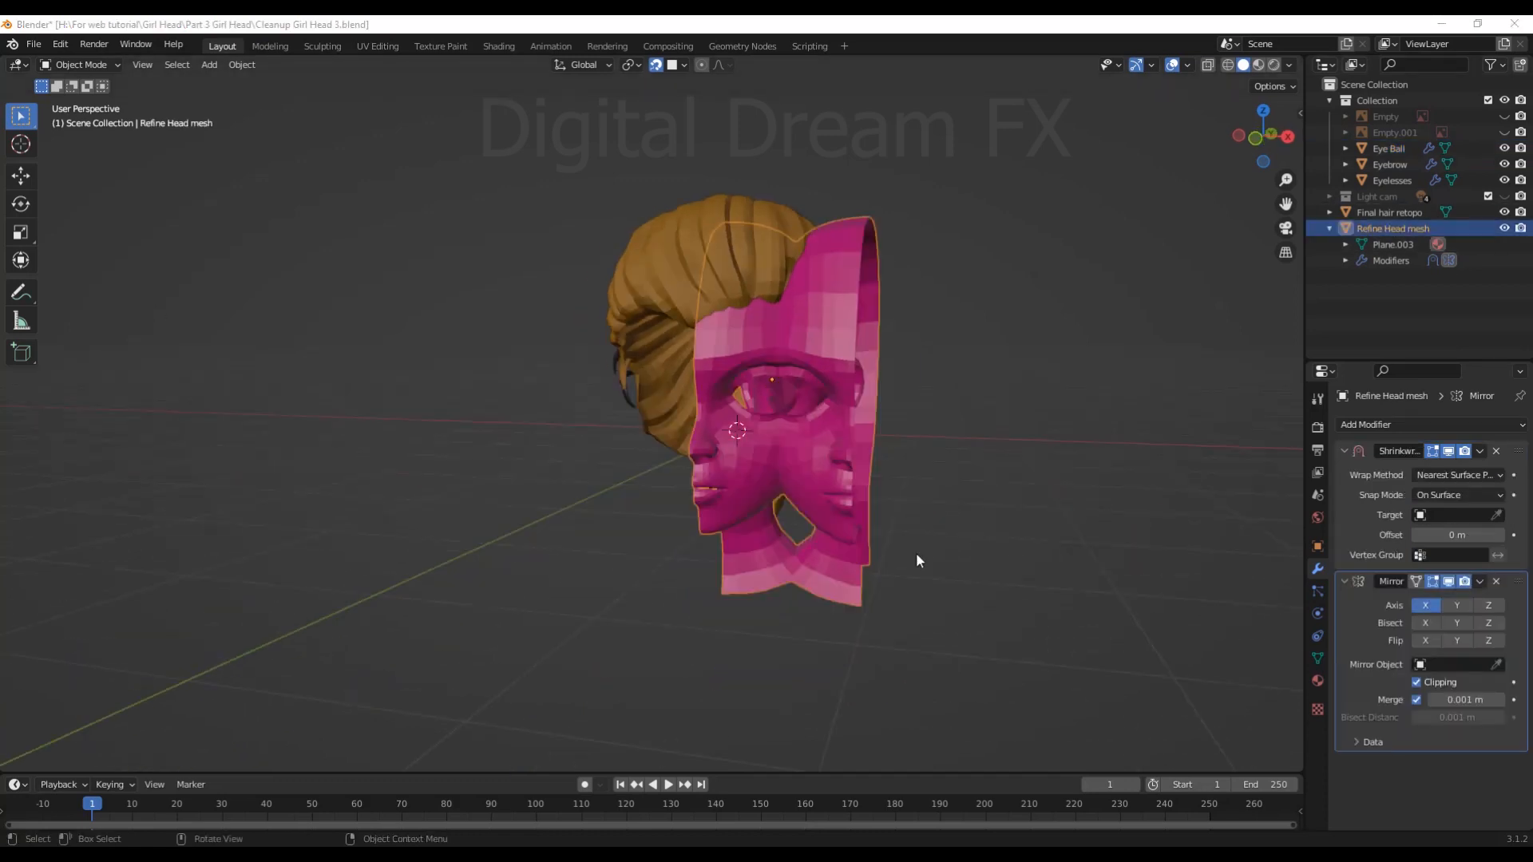
{"action": "middle_click_drag", "start_coordinate": [917, 552], "coordinate": [998, 576]}
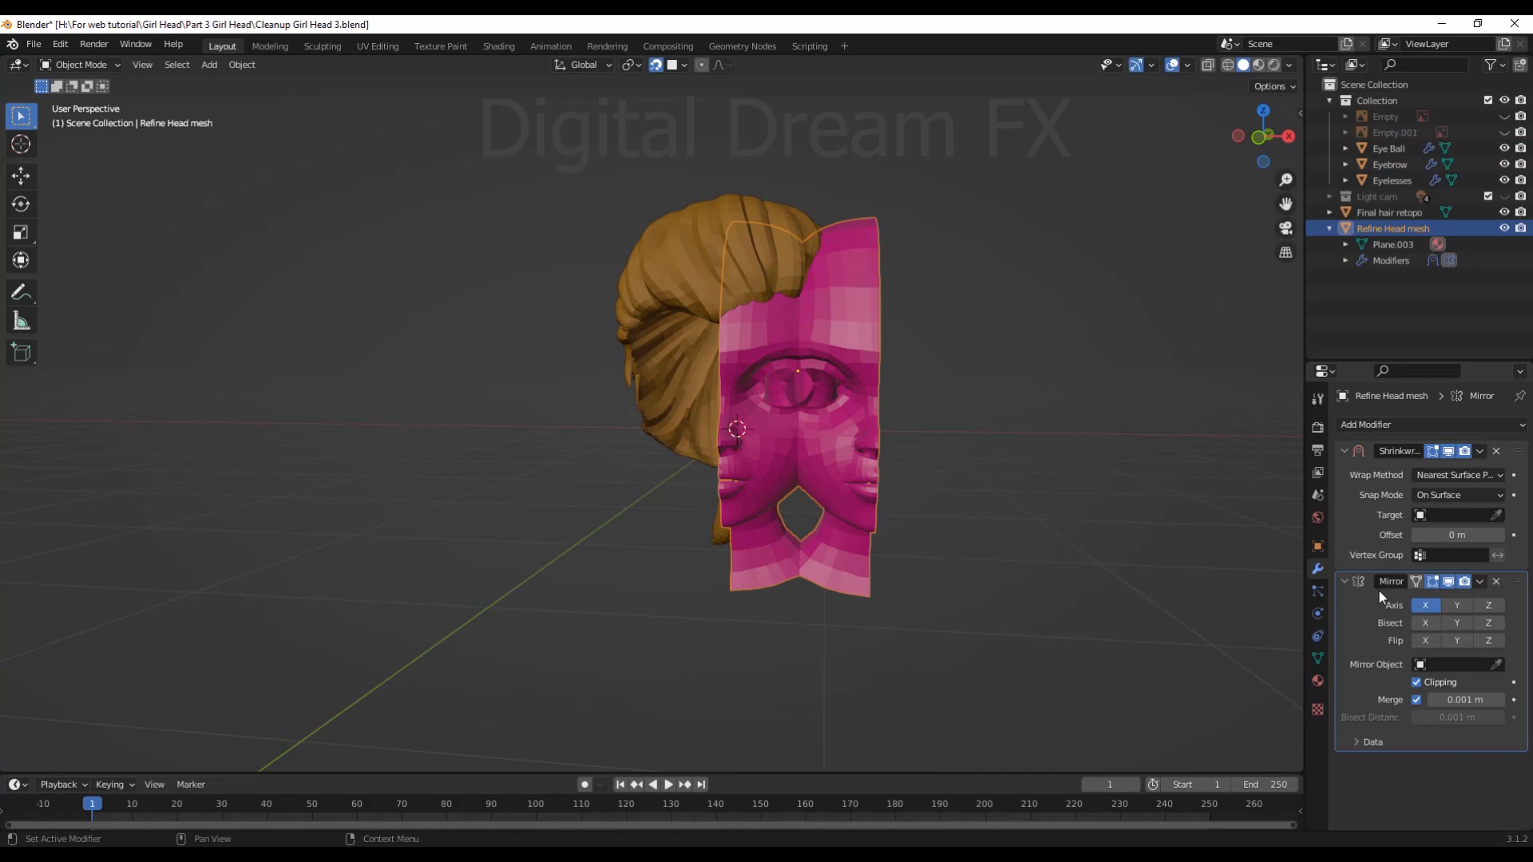
{"action": "left_click", "coordinate": [1495, 582]}
{"action": "middle_click_drag", "start_coordinate": [1245, 581], "coordinate": [837, 468]}
{"action": "scroll", "coordinate": [773, 594], "scroll_direction": "up", "scroll_amount": 2}
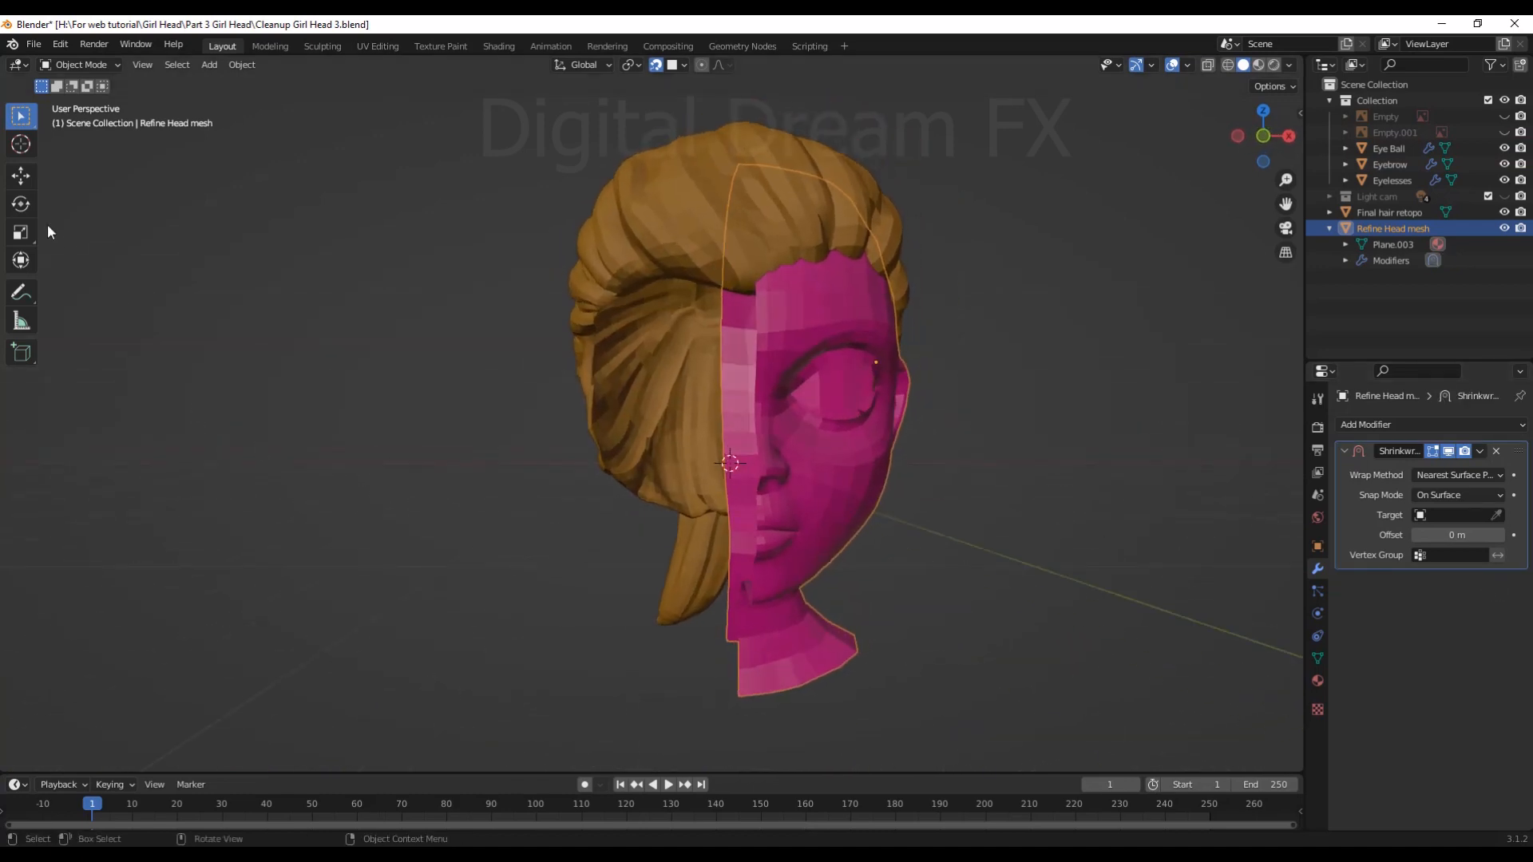
Set the origin of the Refine Head mesh to the 3D cursor at the world origin
{"action": "left_click", "coordinate": [21, 176]}
{"action": "middle_click_drag", "start_coordinate": [892, 413], "coordinate": [850, 412]}
{"action": "middle_click_drag", "start_coordinate": [915, 538], "coordinate": [803, 577]}
{"action": "key", "text": "shift+s"}
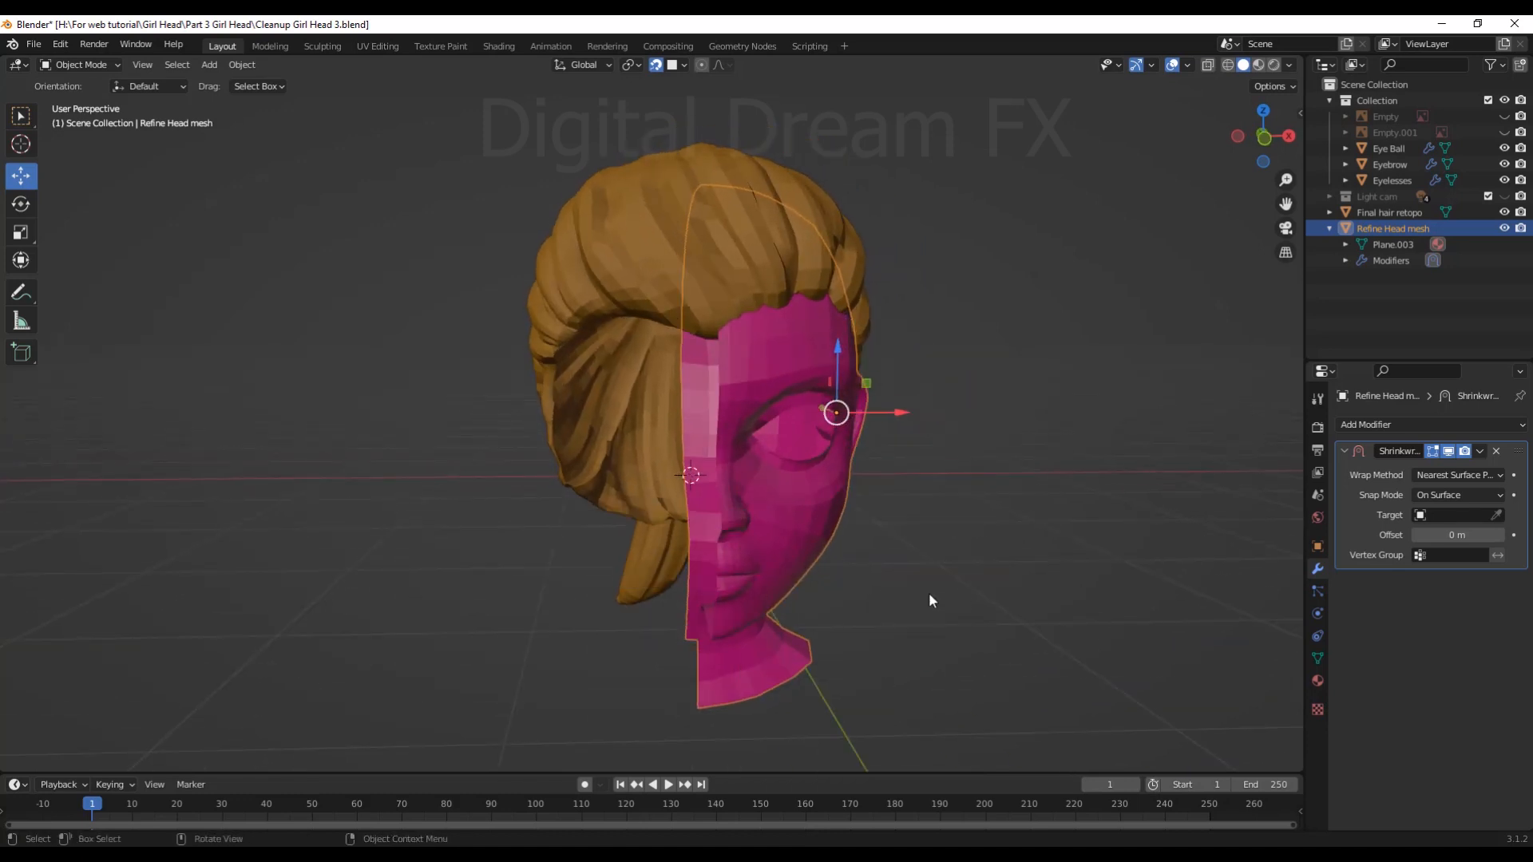
{"action": "middle_click_drag", "start_coordinate": [928, 600], "coordinate": [744, 429]}
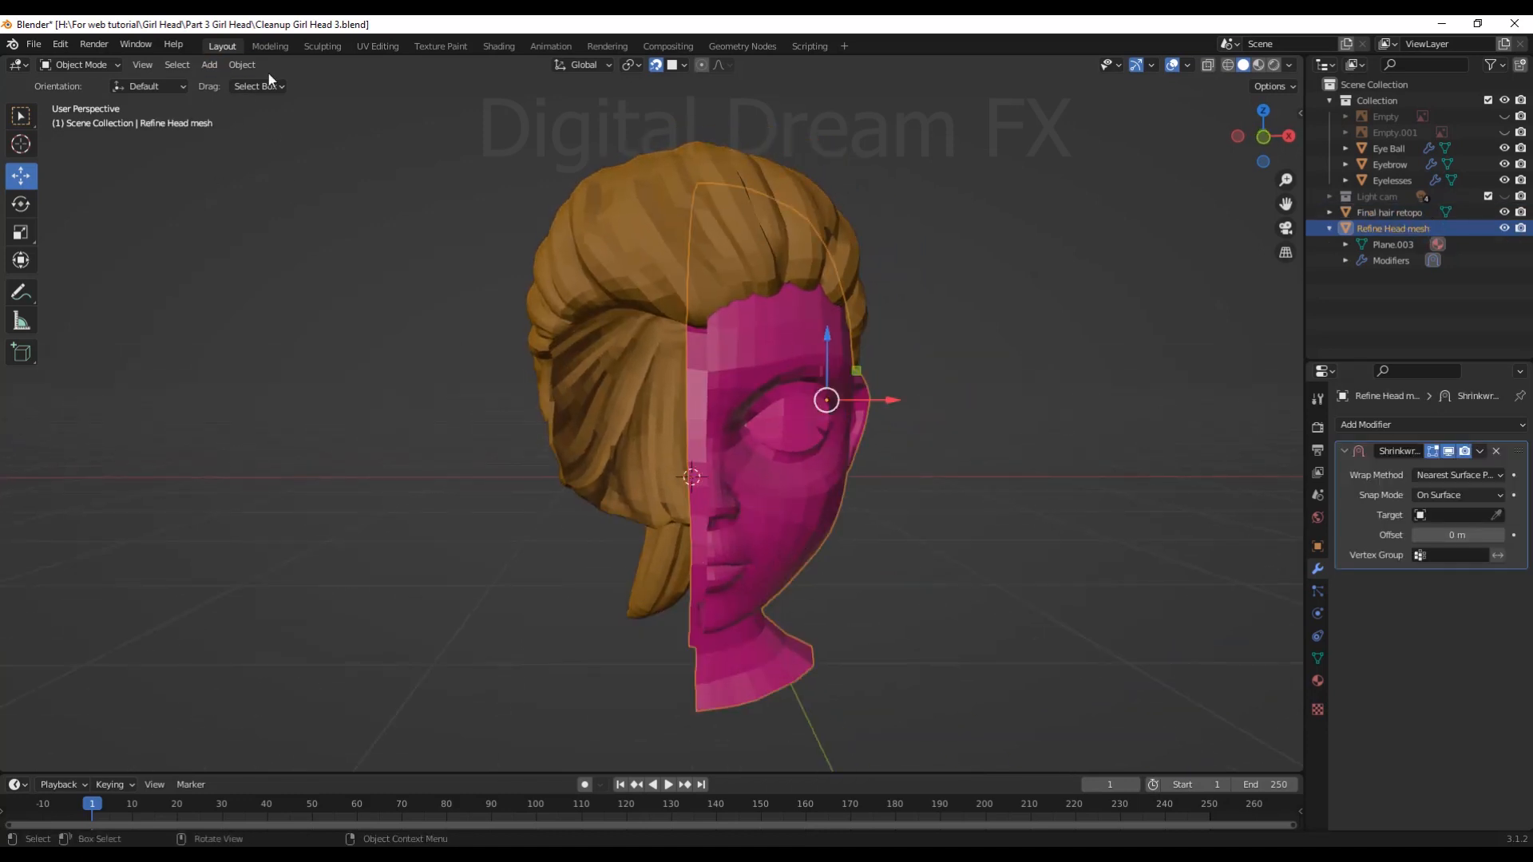
{"action": "left_click", "coordinate": [242, 64]}
{"action": "left_click", "coordinate": [457, 135]}
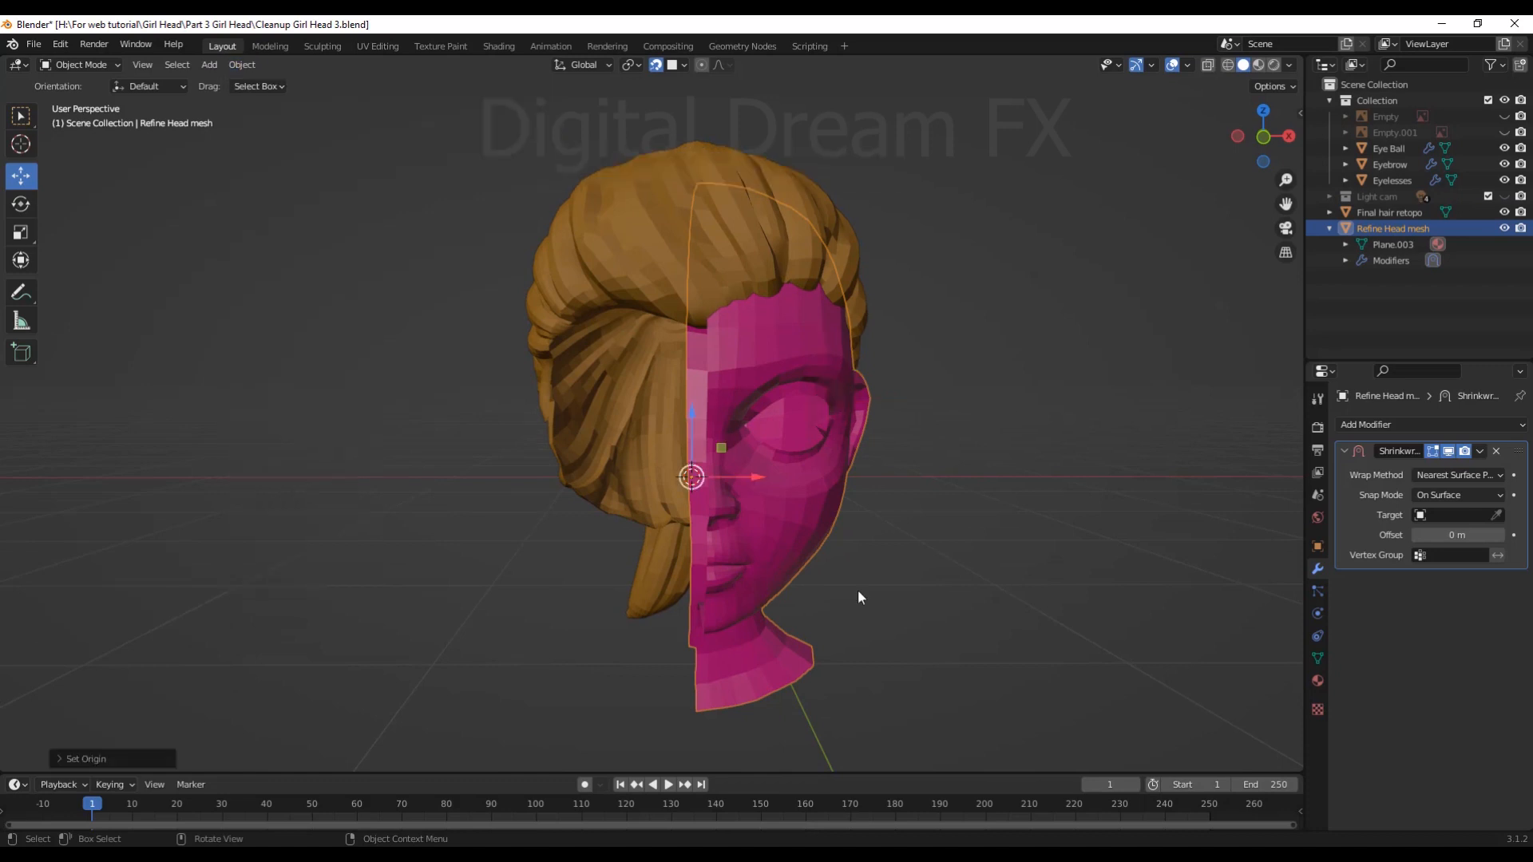
Add a Mirror modifier on the X axis to the Refine Head mesh
{"action": "middle_click_drag", "start_coordinate": [858, 589], "coordinate": [822, 591]}
{"action": "left_click", "coordinate": [1459, 434]}
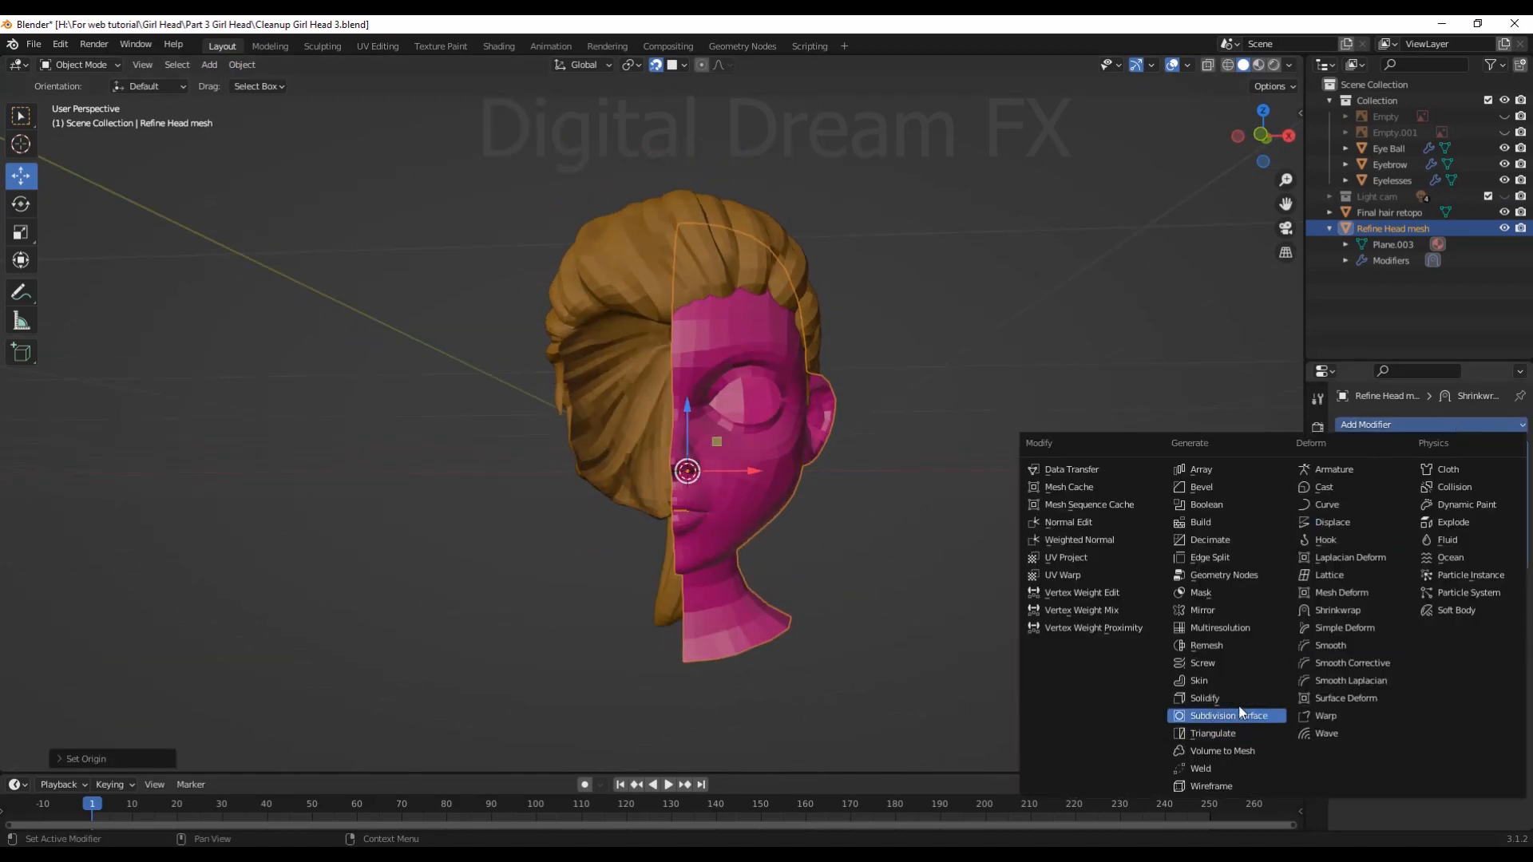
{"action": "left_click", "coordinate": [1217, 611]}
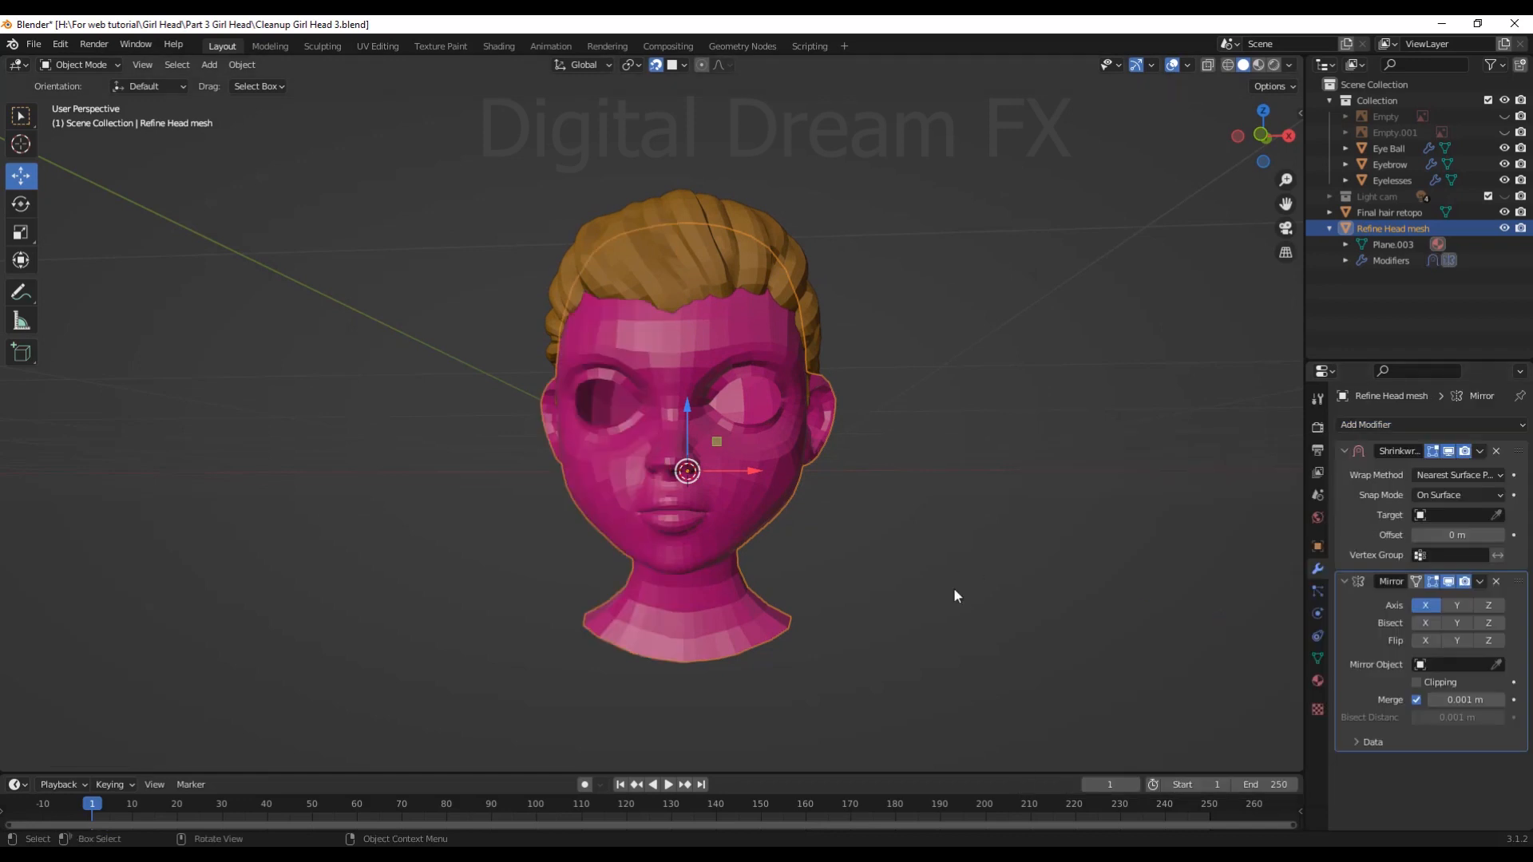
{"action": "scroll", "coordinate": [933, 601], "scroll_direction": "up", "scroll_amount": 2}
{"action": "middle_click_drag", "start_coordinate": [953, 587], "coordinate": [932, 554]}
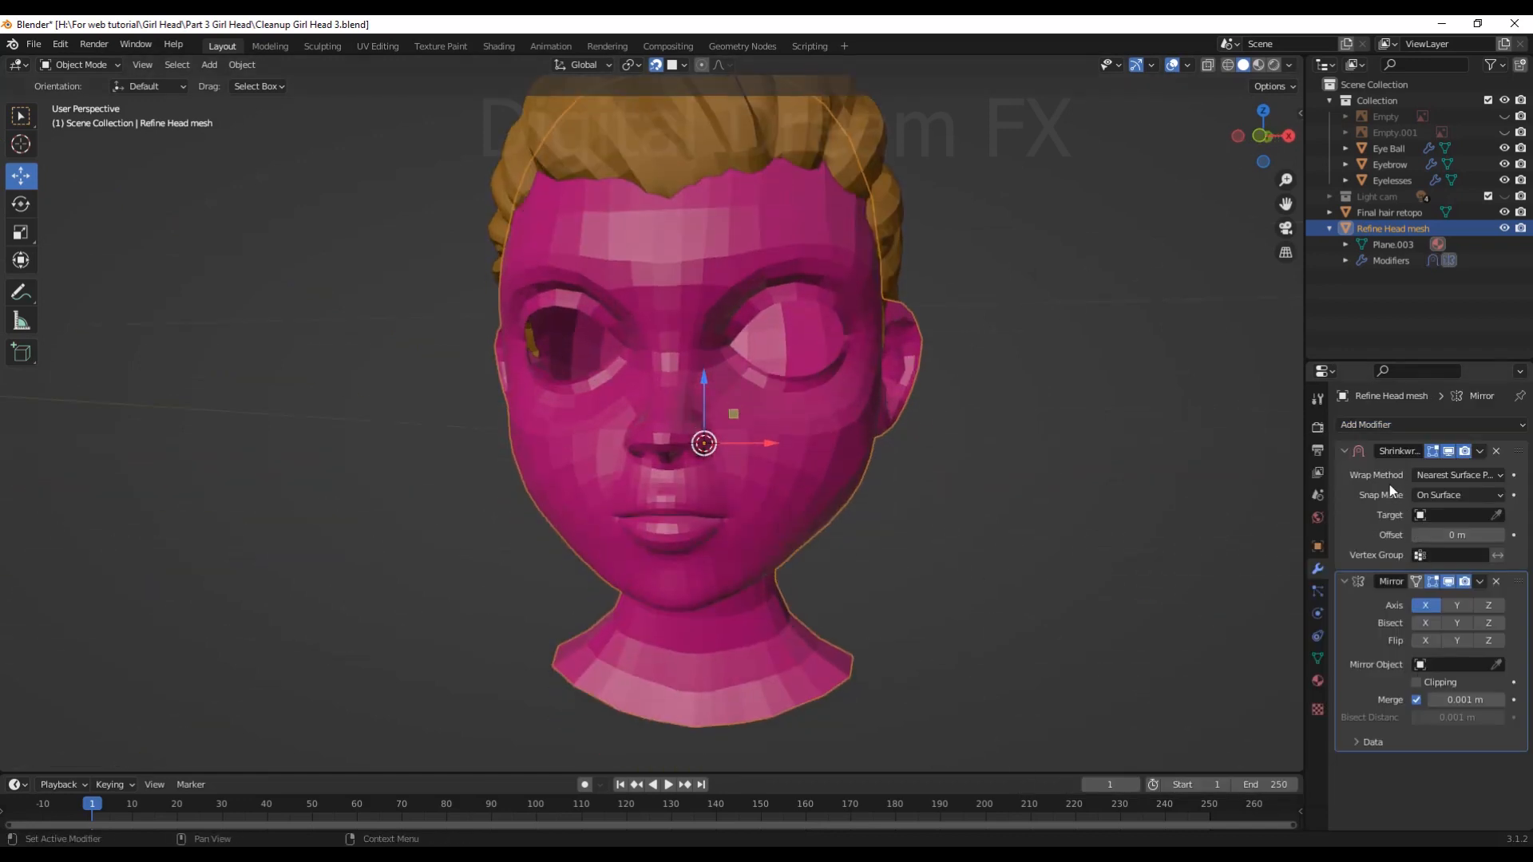
Remove the Shrinkwrap modifier from the head mesh and enable Clipping on its Mirror modifier
{"action": "left_click", "coordinate": [1497, 452]}
{"action": "middle_click_drag", "start_coordinate": [924, 588], "coordinate": [806, 559]}
{"action": "left_click", "coordinate": [1416, 551]}
{"action": "scroll", "coordinate": [881, 604], "scroll_direction": "down", "scroll_amount": 2}
{"action": "scroll", "coordinate": [912, 593], "scroll_direction": "up", "scroll_amount": 2}
Examine the head mesh's centre seam in Edit Mode, from the neck and mouth up to the forehead
{"action": "key", "text": "Tab"}
{"action": "scroll", "coordinate": [841, 619], "scroll_direction": "up", "scroll_amount": 6}
{"action": "middle_click_drag", "start_coordinate": [759, 718], "coordinate": [828, 574], "text": "shift"}
{"action": "scroll", "coordinate": [734, 572], "scroll_direction": "down", "scroll_amount": 6}
{"action": "scroll", "coordinate": [827, 584], "scroll_direction": "up", "scroll_amount": 4}
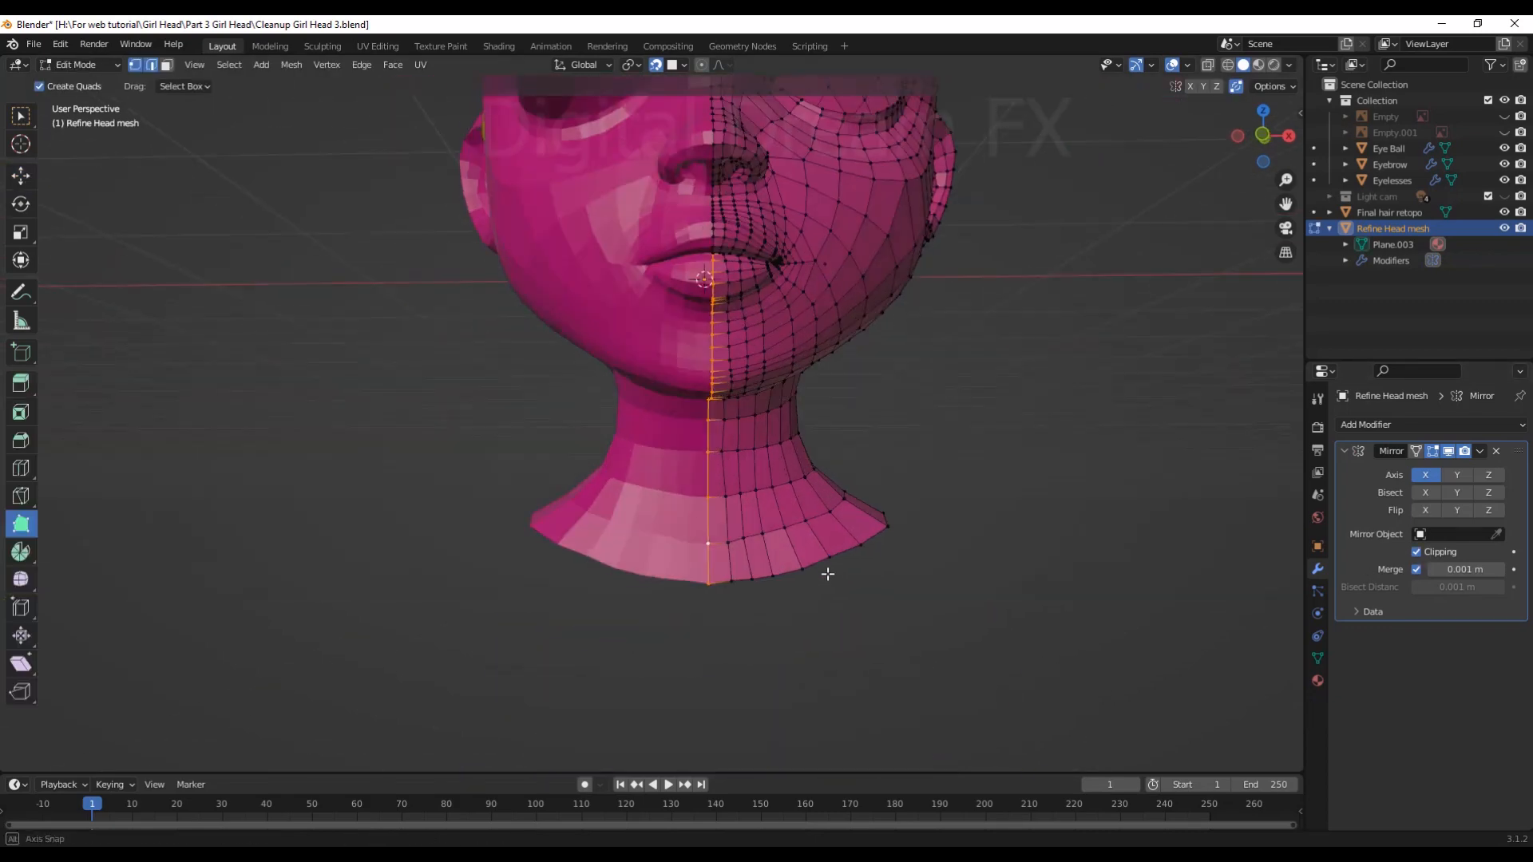
{"action": "right_click", "coordinate": [905, 494]}
{"action": "scroll", "coordinate": [863, 487], "scroll_direction": "down", "scroll_amount": 2}
{"action": "middle_click_drag", "start_coordinate": [839, 474], "coordinate": [828, 486]}
{"action": "scroll", "coordinate": [828, 485], "scroll_direction": "up", "scroll_amount": 5}
{"action": "middle_click_drag", "start_coordinate": [707, 307], "coordinate": [697, 415], "text": "shift"}
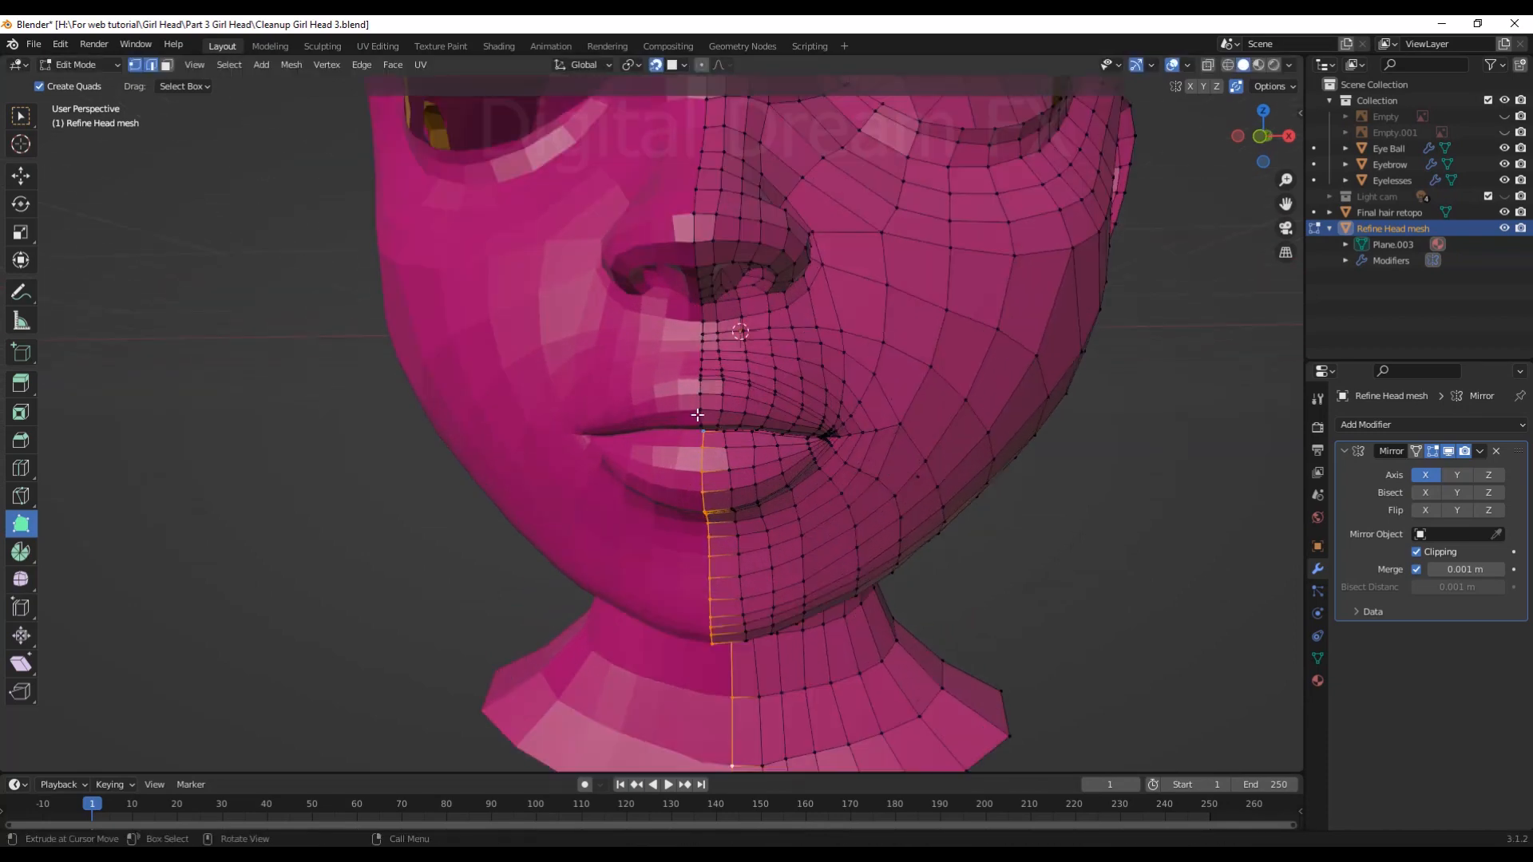
{"action": "scroll", "coordinate": [765, 450], "scroll_direction": "down", "scroll_amount": 6}
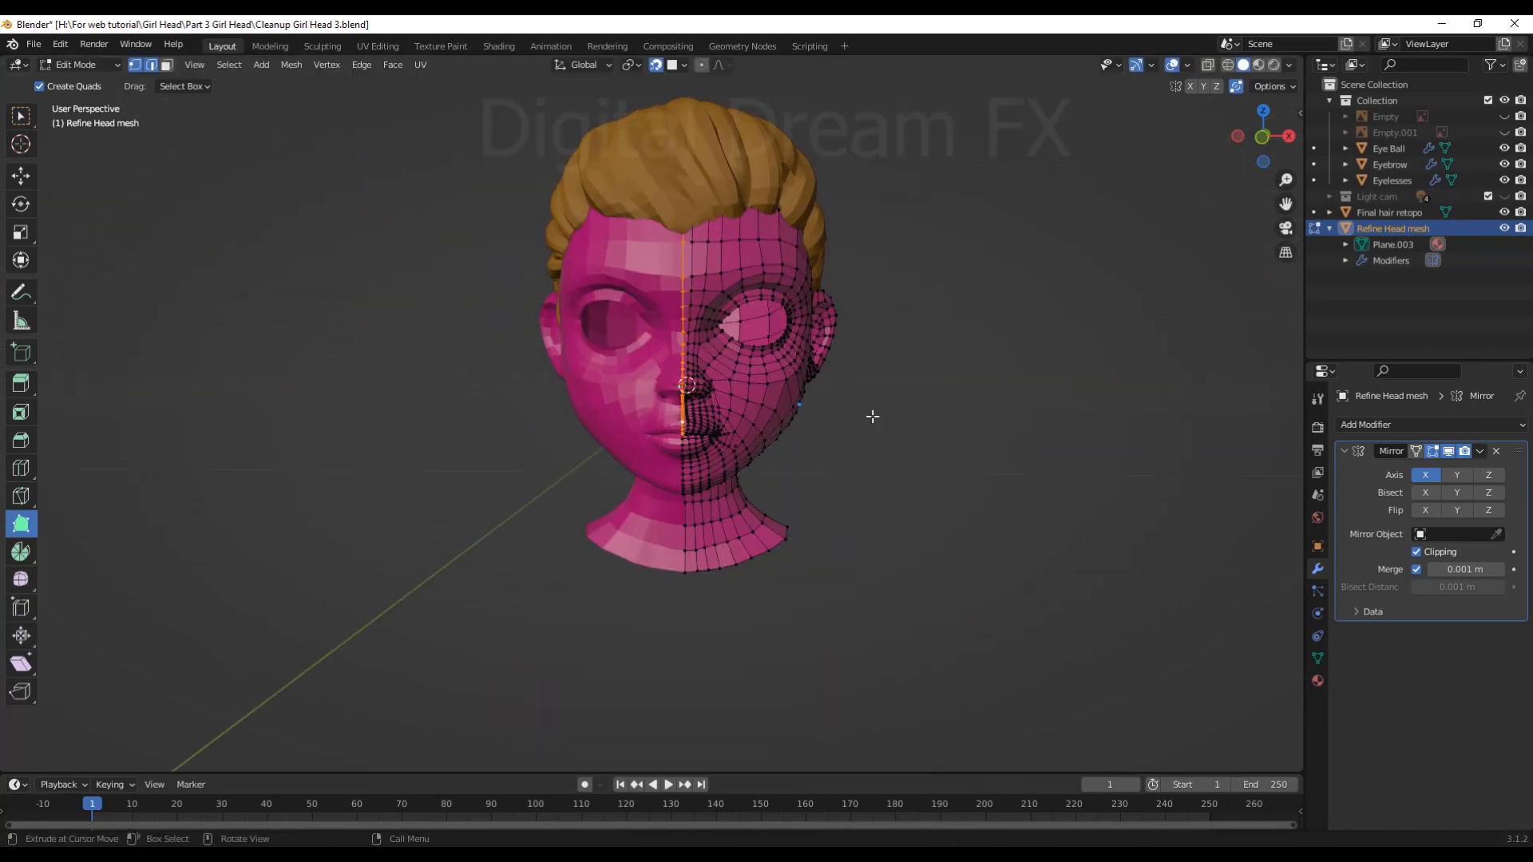
{"action": "scroll", "coordinate": [873, 417], "scroll_direction": "down", "scroll_amount": 4}
{"action": "middle_click_drag", "start_coordinate": [872, 417], "coordinate": [762, 511]}
{"action": "scroll", "coordinate": [818, 516], "scroll_direction": "up", "scroll_amount": 7}
{"action": "middle_click_drag", "start_coordinate": [1085, 513], "coordinate": [1125, 533]}
{"action": "key", "text": "Tab"}
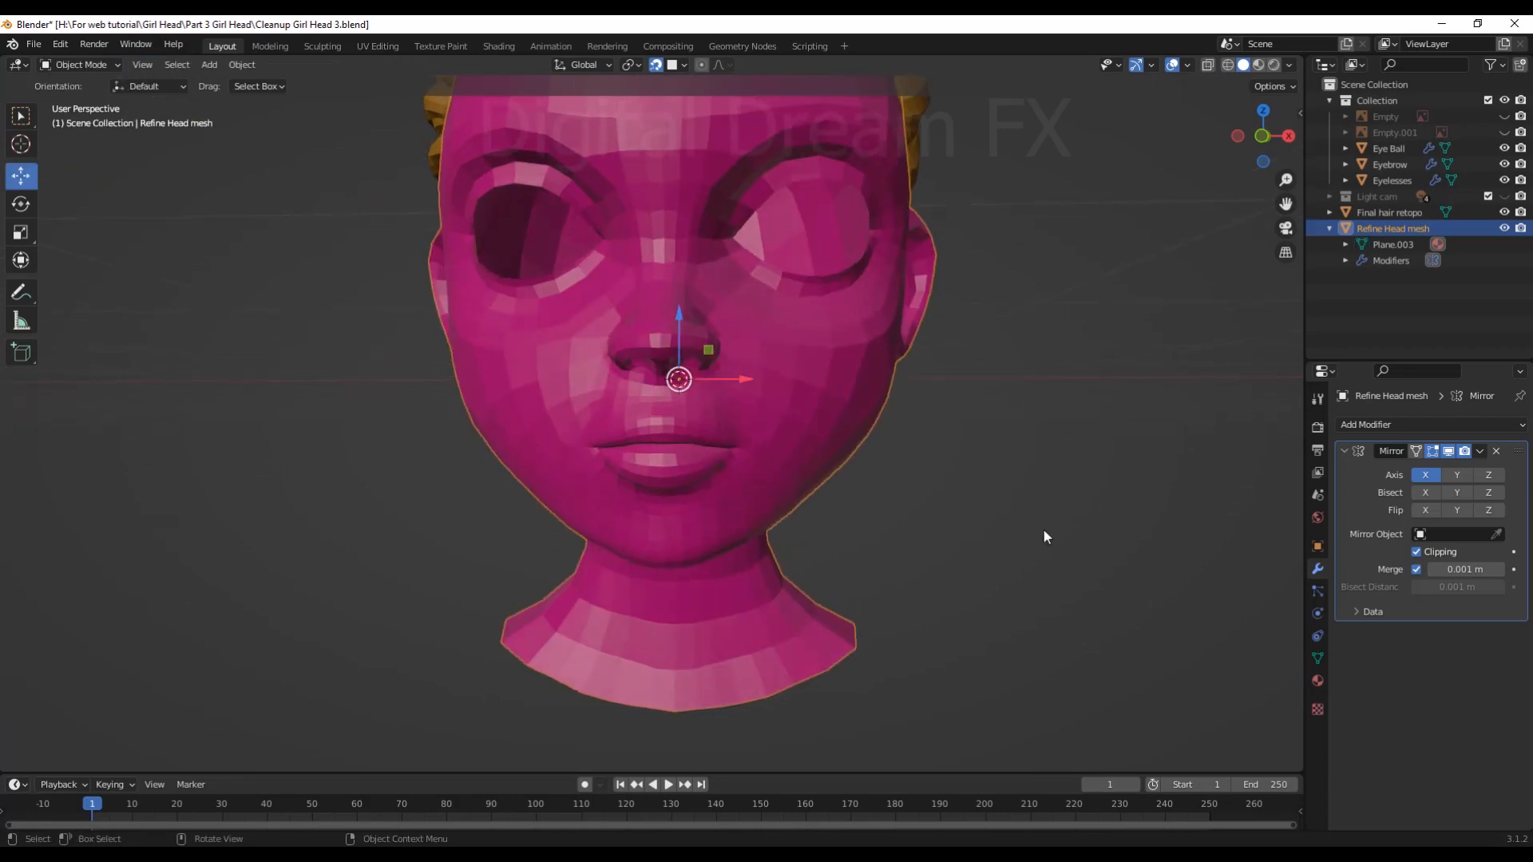
Apply the Mirror modifier on the Refine Head mesh and check the full mesh in Edit Mode
{"action": "scroll", "coordinate": [1044, 537], "scroll_direction": "down", "scroll_amount": 3}
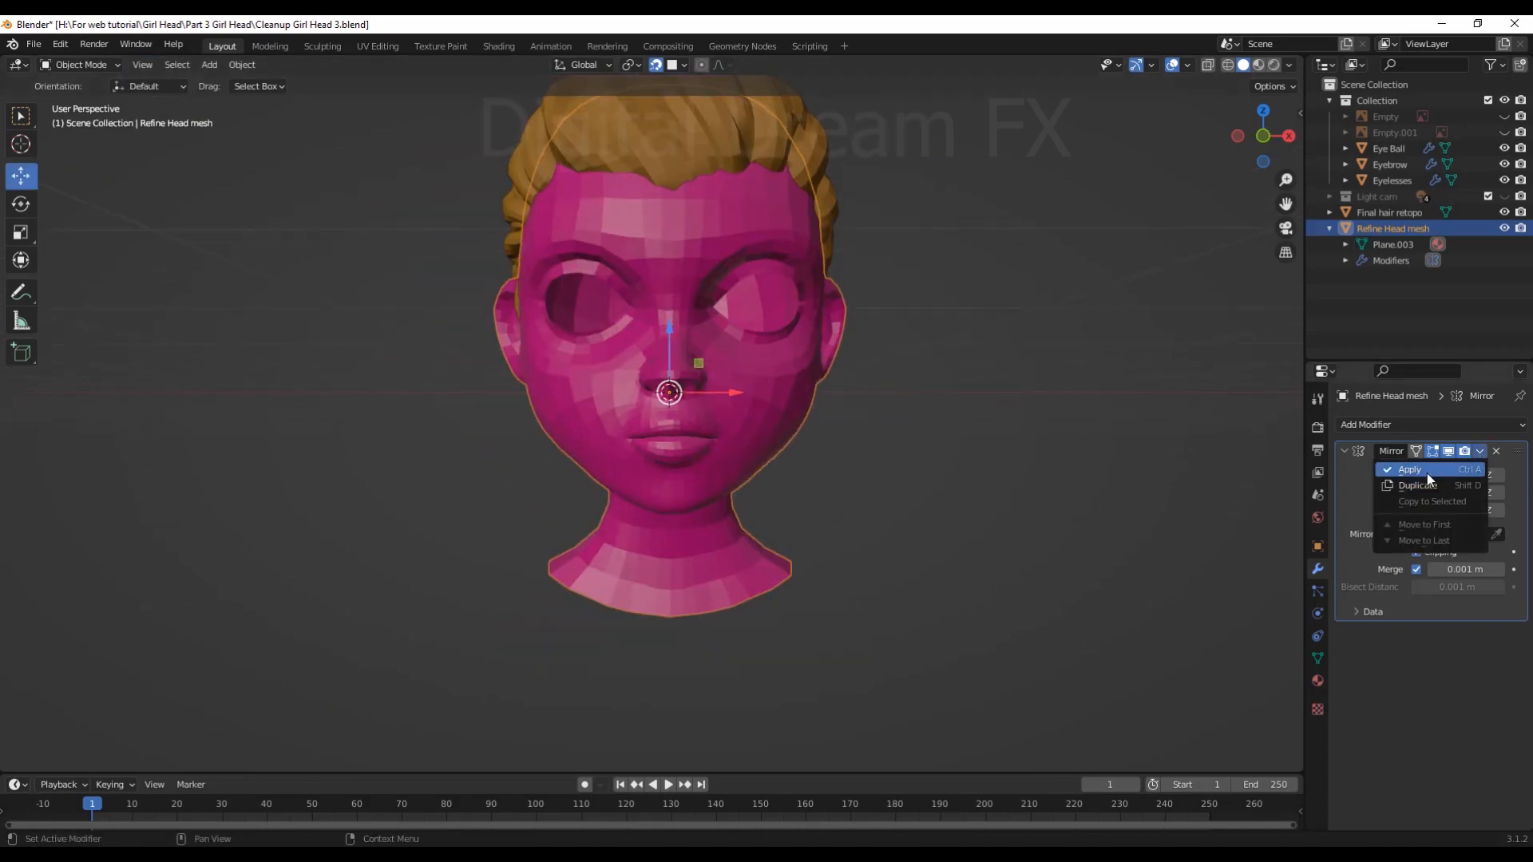
{"action": "left_click", "coordinate": [1426, 473]}
{"action": "middle_click_drag", "start_coordinate": [1064, 527], "coordinate": [776, 579]}
{"action": "scroll", "coordinate": [867, 561], "scroll_direction": "up", "scroll_amount": 1}
{"action": "key", "text": "Tab"}
{"action": "scroll", "coordinate": [867, 563], "scroll_direction": "down", "scroll_amount": 2}
{"action": "left_click", "coordinate": [914, 555]}
{"action": "scroll", "coordinate": [913, 555], "scroll_direction": "down", "scroll_amount": 2}
{"action": "scroll", "coordinate": [830, 556], "scroll_direction": "up", "scroll_amount": 2}
{"action": "key", "text": "Tab"}
Hide every object except the Refine Head mesh and turn off the head's In Front viewport display
{"action": "key", "text": "shift+h"}
{"action": "scroll", "coordinate": [855, 549], "scroll_direction": "down", "scroll_amount": 2}
{"action": "scroll", "coordinate": [891, 543], "scroll_direction": "up", "scroll_amount": 5}
{"action": "scroll", "coordinate": [891, 543], "scroll_direction": "down", "scroll_amount": 2}
{"action": "scroll", "coordinate": [750, 533], "scroll_direction": "up", "scroll_amount": 2}
{"action": "left_click", "coordinate": [1317, 547]}
{"action": "scroll", "coordinate": [1377, 635], "scroll_direction": "down", "scroll_amount": 3}
{"action": "scroll", "coordinate": [1377, 635], "scroll_direction": "down", "scroll_amount": 4}
{"action": "left_click", "coordinate": [1417, 715]}
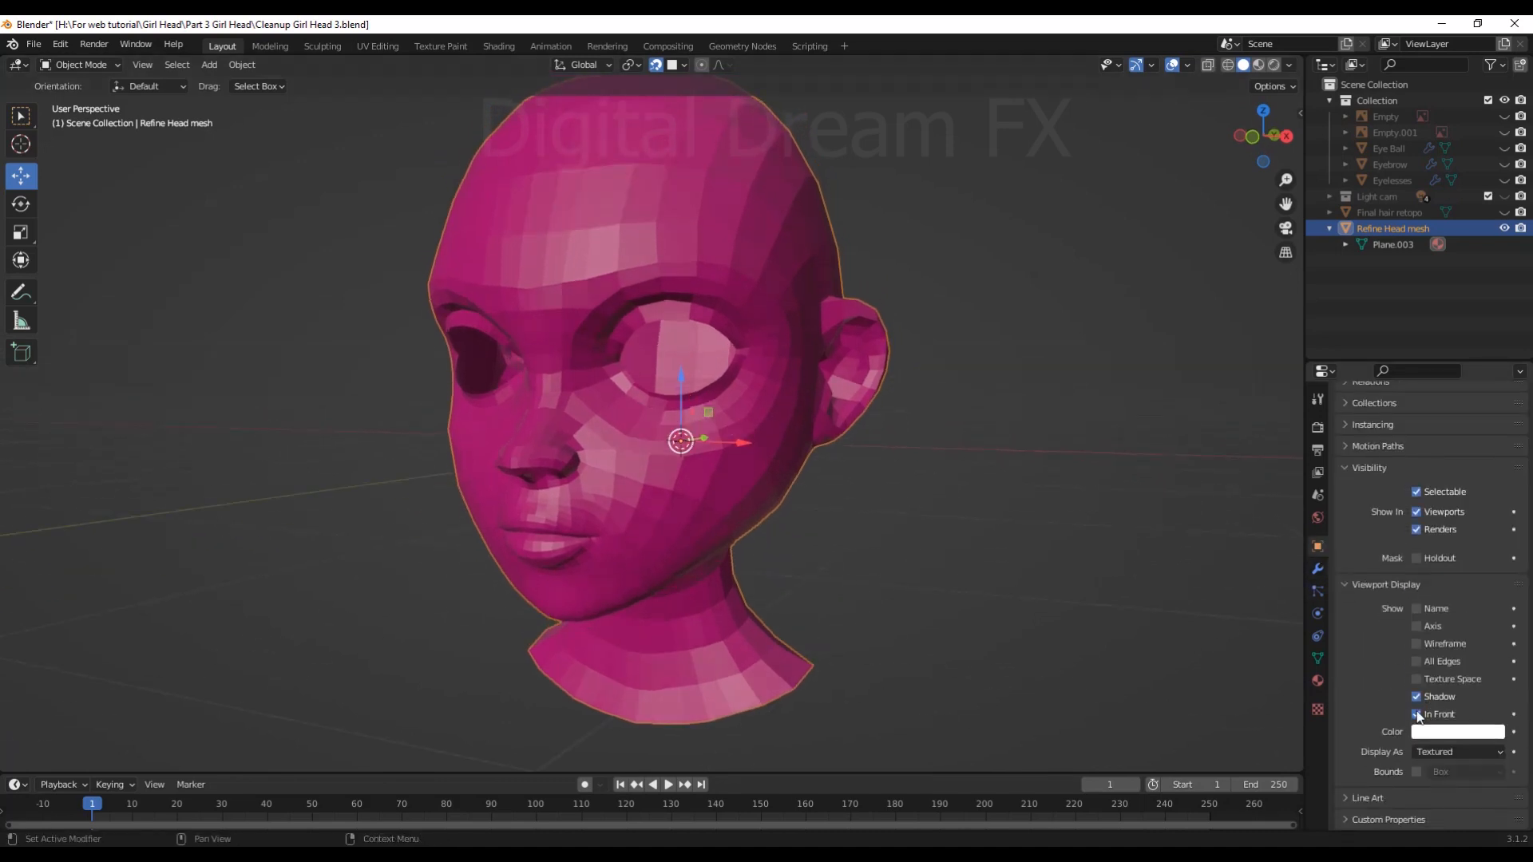
{"action": "scroll", "coordinate": [838, 627], "scroll_direction": "down", "scroll_amount": 1}
{"action": "middle_click_drag", "start_coordinate": [839, 626], "coordinate": [977, 632]}
{"action": "scroll", "coordinate": [983, 589], "scroll_direction": "down", "scroll_amount": 2}
{"action": "left_click", "coordinate": [978, 632]}
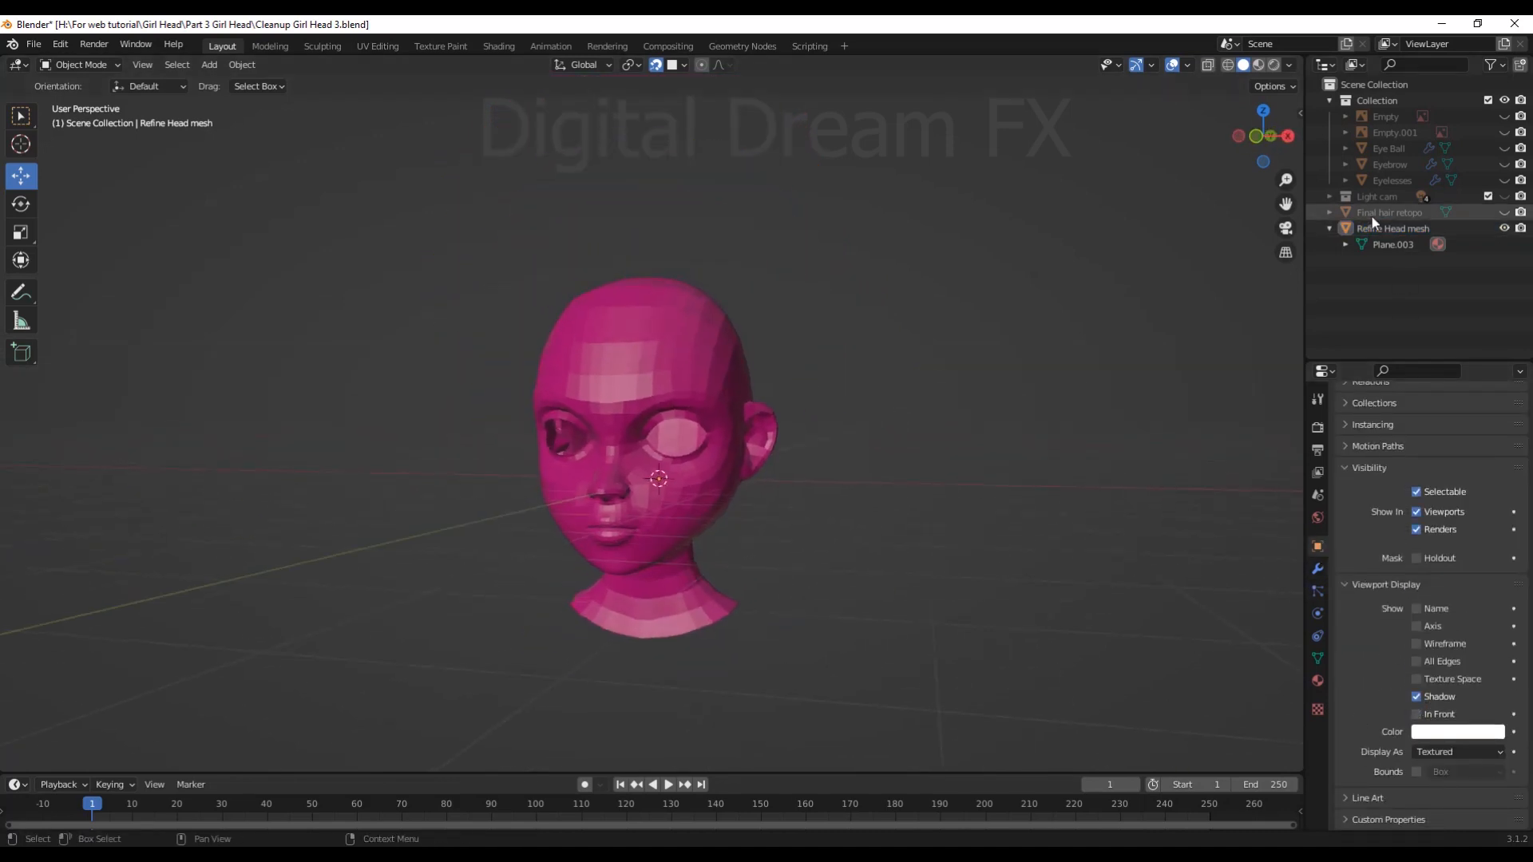
Unhide the Final hair retopo object and make sure its In Front display is off
{"action": "left_click", "coordinate": [1503, 212]}
{"action": "middle_click_drag", "start_coordinate": [958, 439], "coordinate": [824, 442]}
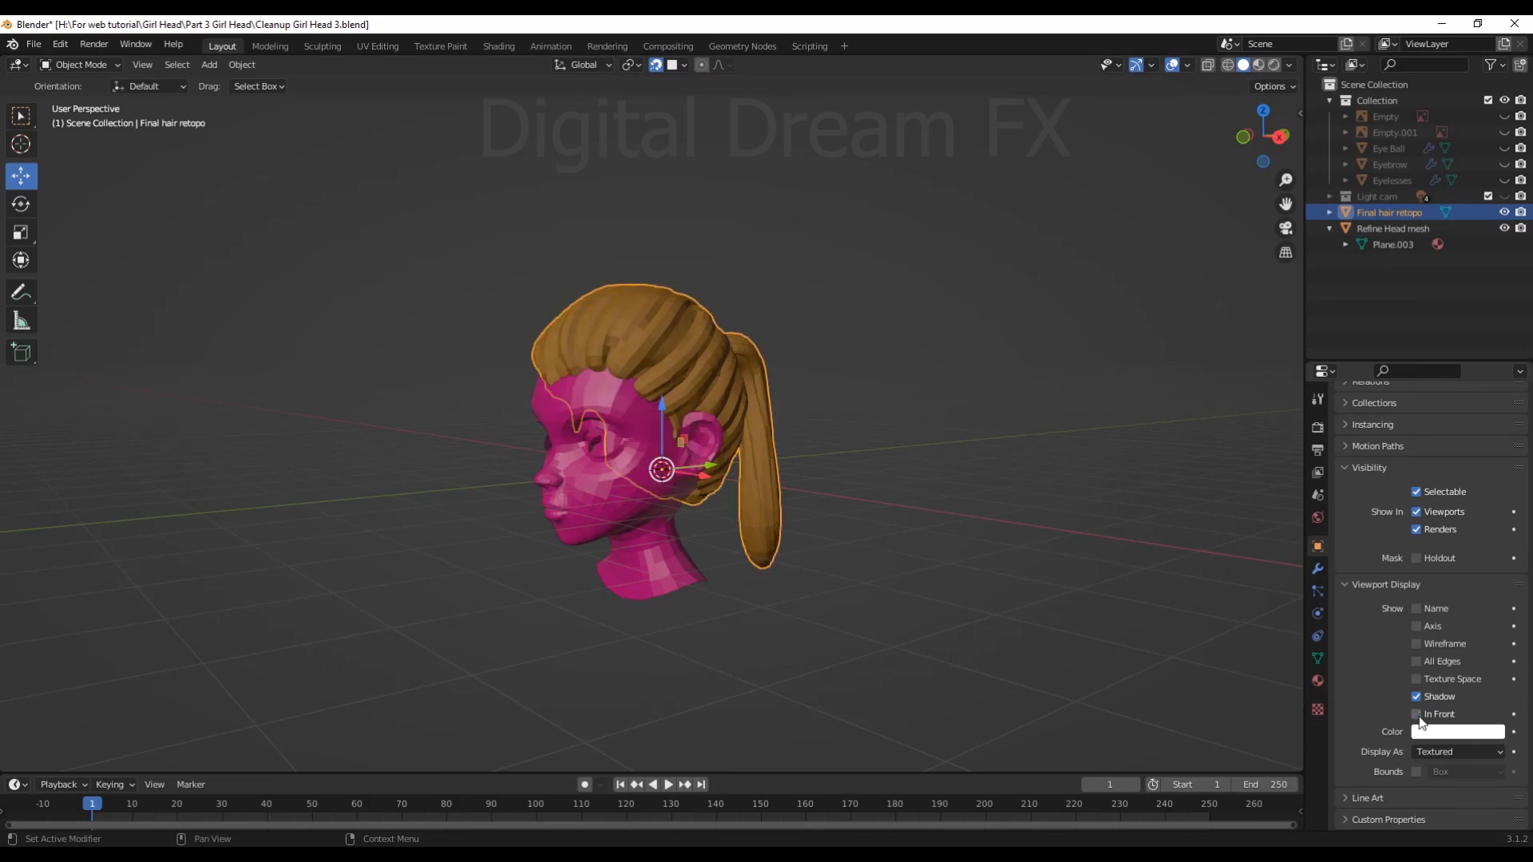
{"action": "scroll", "coordinate": [846, 625], "scroll_direction": "down", "scroll_amount": 2}
{"action": "middle_click_drag", "start_coordinate": [846, 624], "coordinate": [985, 624]}
{"action": "left_click", "coordinate": [985, 625]}
Add a Subdivision Surface modifier to the Refine Head mesh
{"action": "scroll", "coordinate": [985, 624], "scroll_direction": "up", "scroll_amount": 6}
{"action": "left_click", "coordinate": [627, 576]}
{"action": "scroll", "coordinate": [794, 586], "scroll_direction": "down", "scroll_amount": 2}
{"action": "middle_click_drag", "start_coordinate": [870, 586], "coordinate": [793, 586]}
{"action": "scroll", "coordinate": [794, 586], "scroll_direction": "up", "scroll_amount": 1}
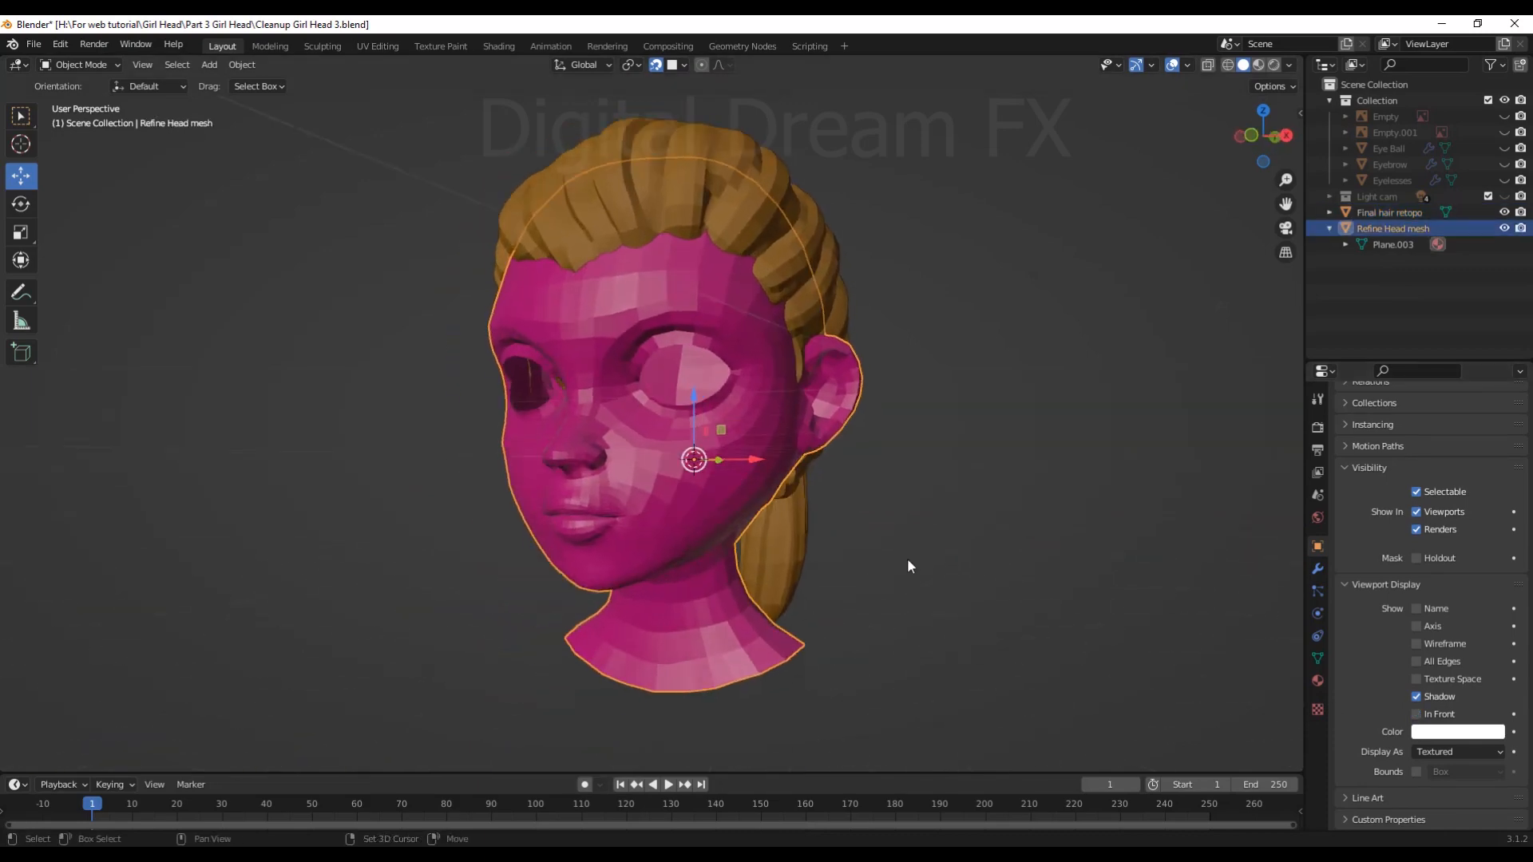
{"action": "left_click", "coordinate": [1318, 568]}
{"action": "left_click", "coordinate": [1389, 424]}
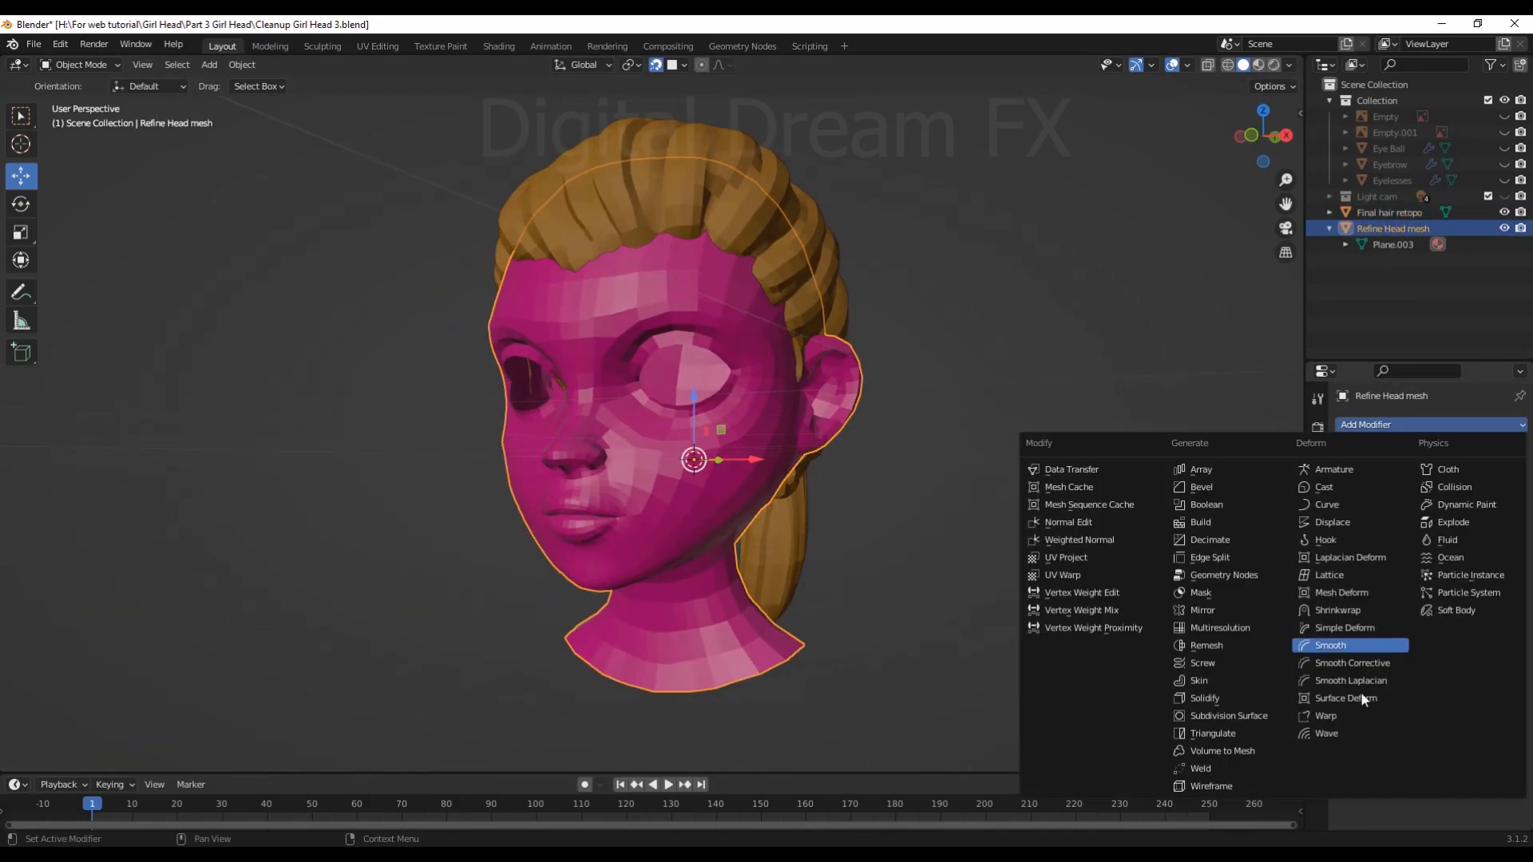
{"action": "left_click", "coordinate": [1239, 716]}
Apply Shade Smooth to the Refine Head mesh
{"action": "right_click", "coordinate": [712, 328]}
{"action": "left_click", "coordinate": [712, 327]}
{"action": "middle_click_drag", "start_coordinate": [955, 463], "coordinate": [894, 562]}
{"action": "scroll", "coordinate": [898, 547], "scroll_direction": "up", "scroll_amount": 3}
{"action": "scroll", "coordinate": [902, 589], "scroll_direction": "down", "scroll_amount": 2}
{"action": "middle_click_drag", "start_coordinate": [902, 589], "coordinate": [949, 592]}
Clear the sharp marks from all edges of the Final hair retopo mesh in Edit Mode
{"action": "left_click", "coordinate": [830, 352]}
{"action": "middle_click_drag", "start_coordinate": [1023, 528], "coordinate": [1051, 557], "text": "shift"}
{"action": "left_click", "coordinate": [1370, 425]}
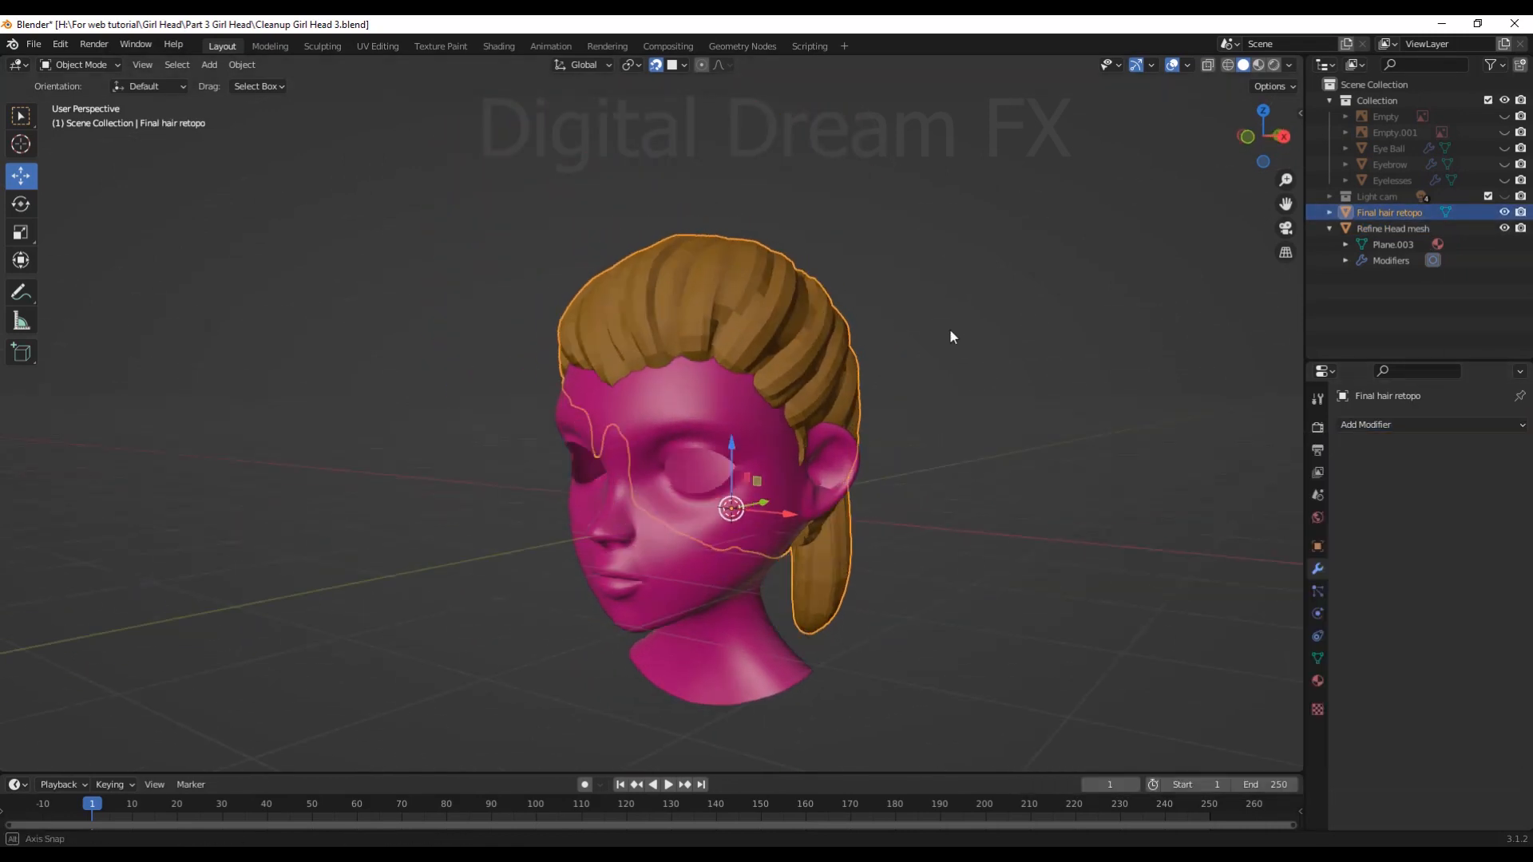
{"action": "scroll", "coordinate": [950, 328], "scroll_direction": "up", "scroll_amount": 1}
{"action": "middle_click_drag", "start_coordinate": [950, 329], "coordinate": [849, 404], "text": "shift"}
{"action": "key", "text": "Tab"}
{"action": "scroll", "coordinate": [849, 404], "scroll_direction": "down", "scroll_amount": 3}
{"action": "scroll", "coordinate": [822, 399], "scroll_direction": "up", "scroll_amount": 4}
{"action": "scroll", "coordinate": [796, 396], "scroll_direction": "down", "scroll_amount": 3}
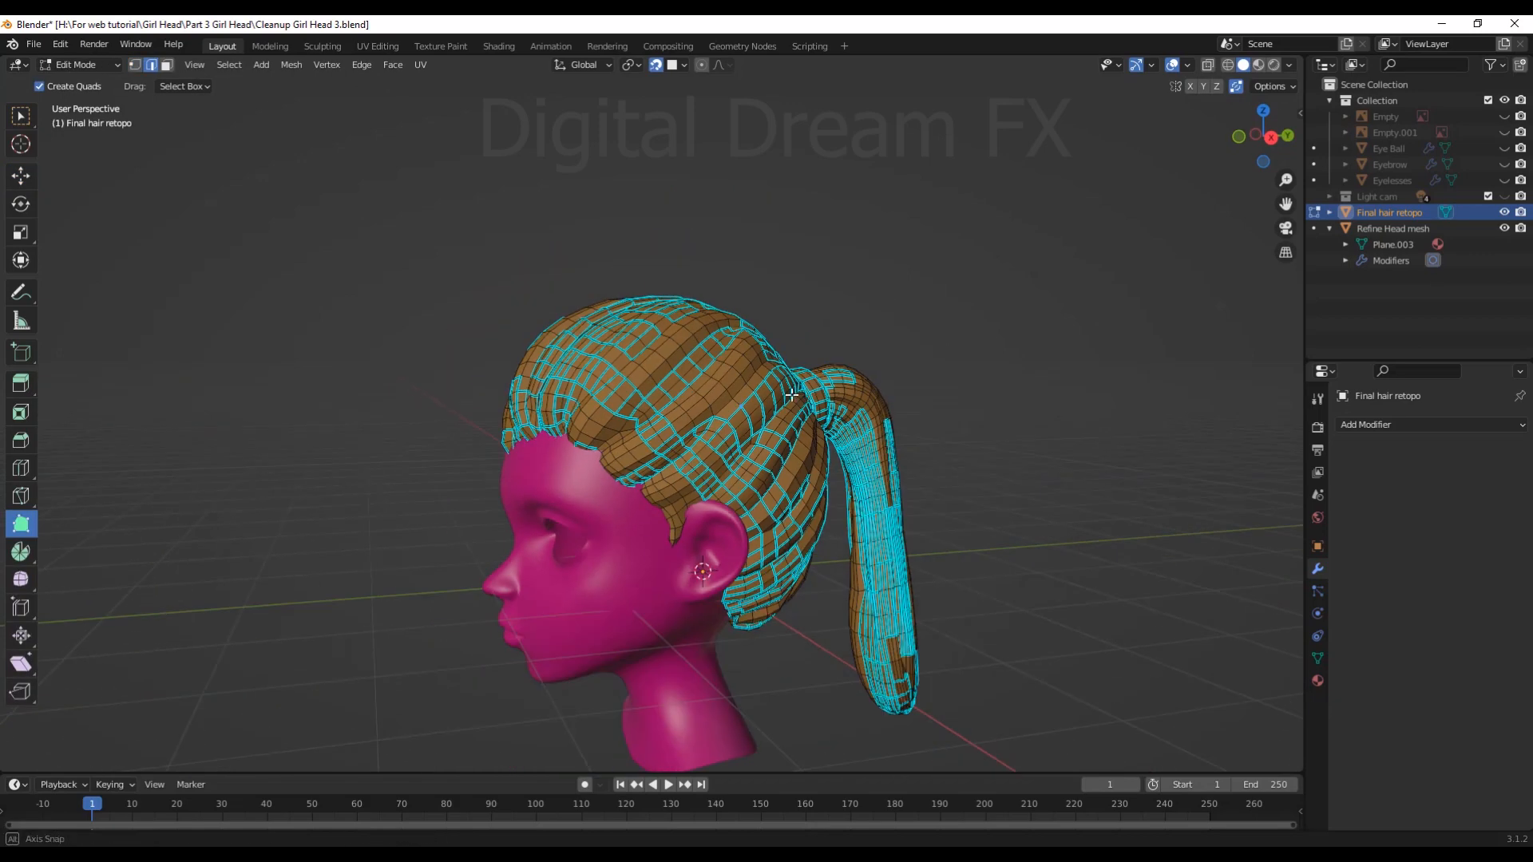
{"action": "scroll", "coordinate": [728, 353], "scroll_direction": "up", "scroll_amount": 2}
{"action": "left_click", "coordinate": [706, 261]}
{"action": "scroll", "coordinate": [958, 336], "scroll_direction": "down", "scroll_amount": 1}
{"action": "middle_click_drag", "start_coordinate": [999, 352], "coordinate": [996, 323]}
{"action": "right_click", "coordinate": [990, 323]}
{"action": "left_click", "coordinate": [910, 661]}
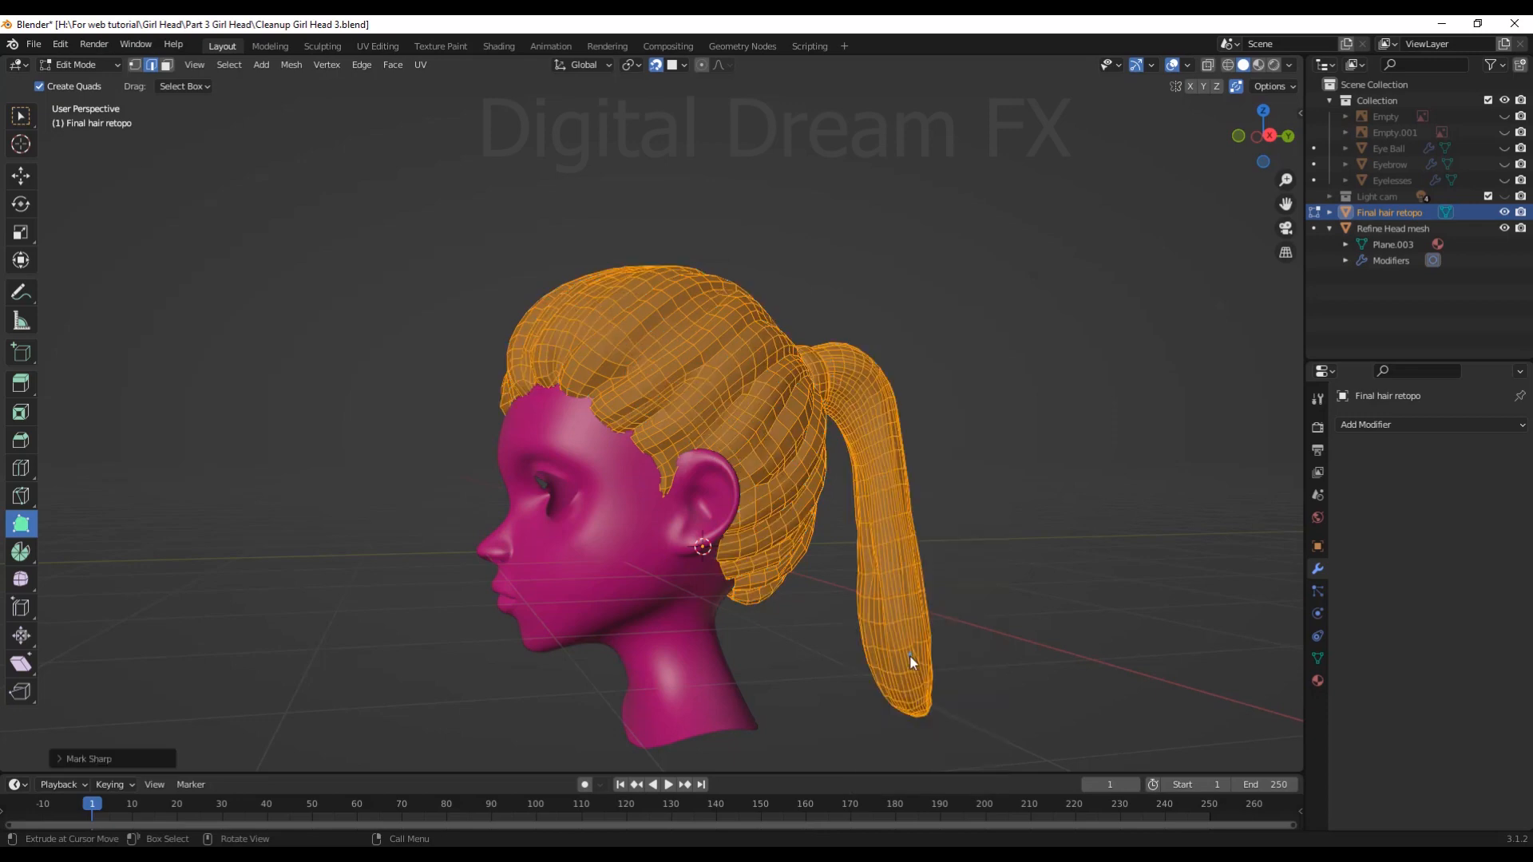
{"action": "left_click", "coordinate": [910, 656]}
Return to Object Mode and examine the shading of the hair and ponytail from the side
{"action": "scroll", "coordinate": [912, 631], "scroll_direction": "down", "scroll_amount": 2}
{"action": "middle_click_drag", "start_coordinate": [917, 600], "coordinate": [906, 628]}
{"action": "key", "text": "Tab"}
{"action": "left_click", "coordinate": [1006, 575]}
{"action": "scroll", "coordinate": [958, 575], "scroll_direction": "up", "scroll_amount": 5}
{"action": "left_click", "coordinate": [897, 579]}
{"action": "scroll", "coordinate": [899, 563], "scroll_direction": "down", "scroll_amount": 3}
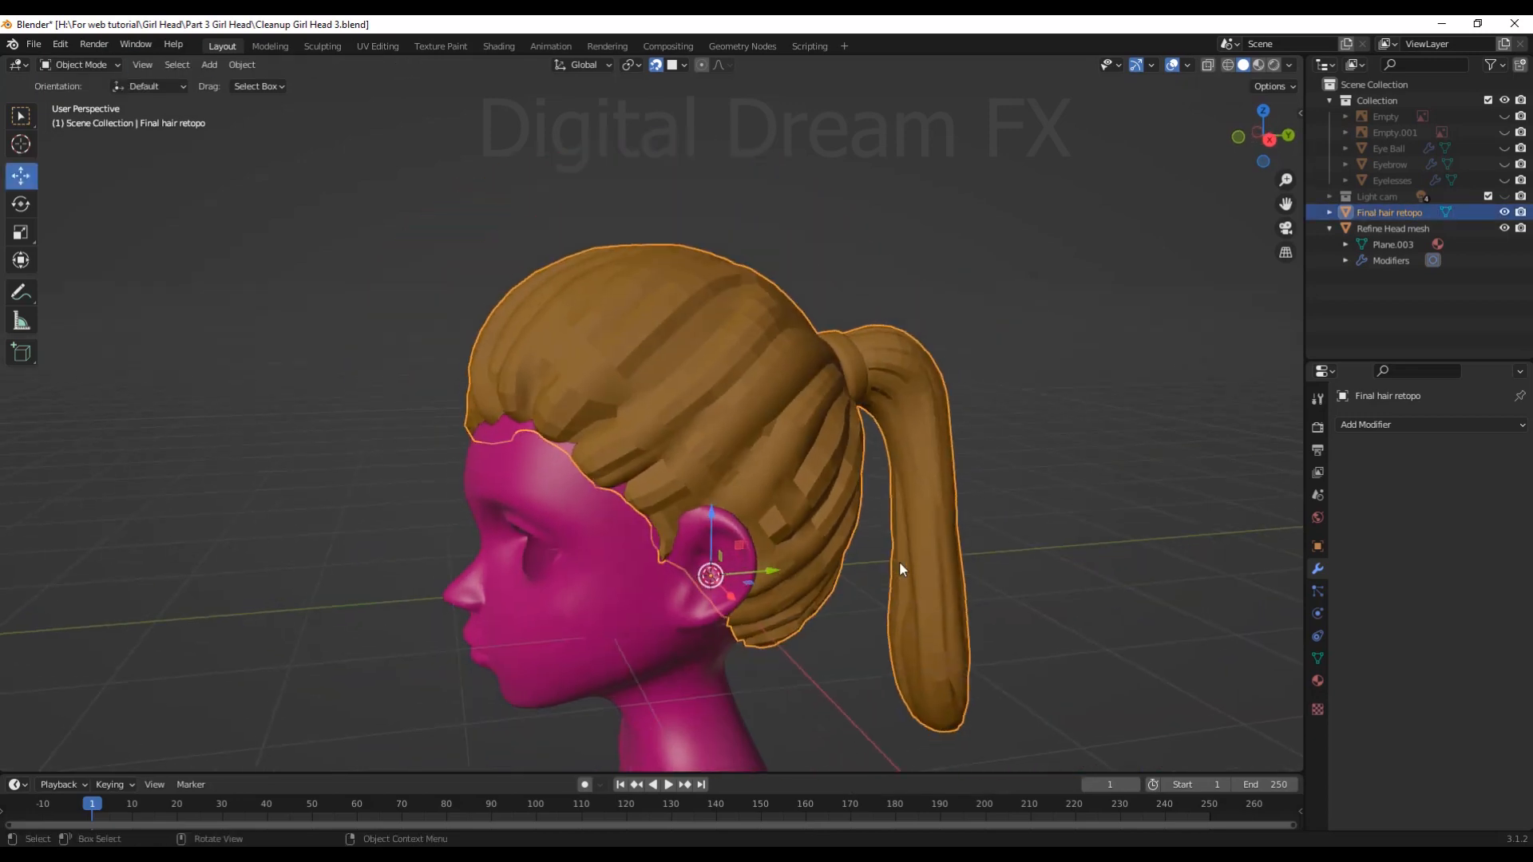
{"action": "scroll", "coordinate": [878, 551], "scroll_direction": "up", "scroll_amount": 2}
{"action": "left_click", "coordinate": [751, 543]}
{"action": "scroll", "coordinate": [799, 492], "scroll_direction": "down", "scroll_amount": 2}
Try to move the Final hair retopo object down behind the head, and undo the move
{"action": "left_click", "coordinate": [870, 345]}
{"action": "left_click_drag", "start_coordinate": [700, 554], "coordinate": [917, 722]}
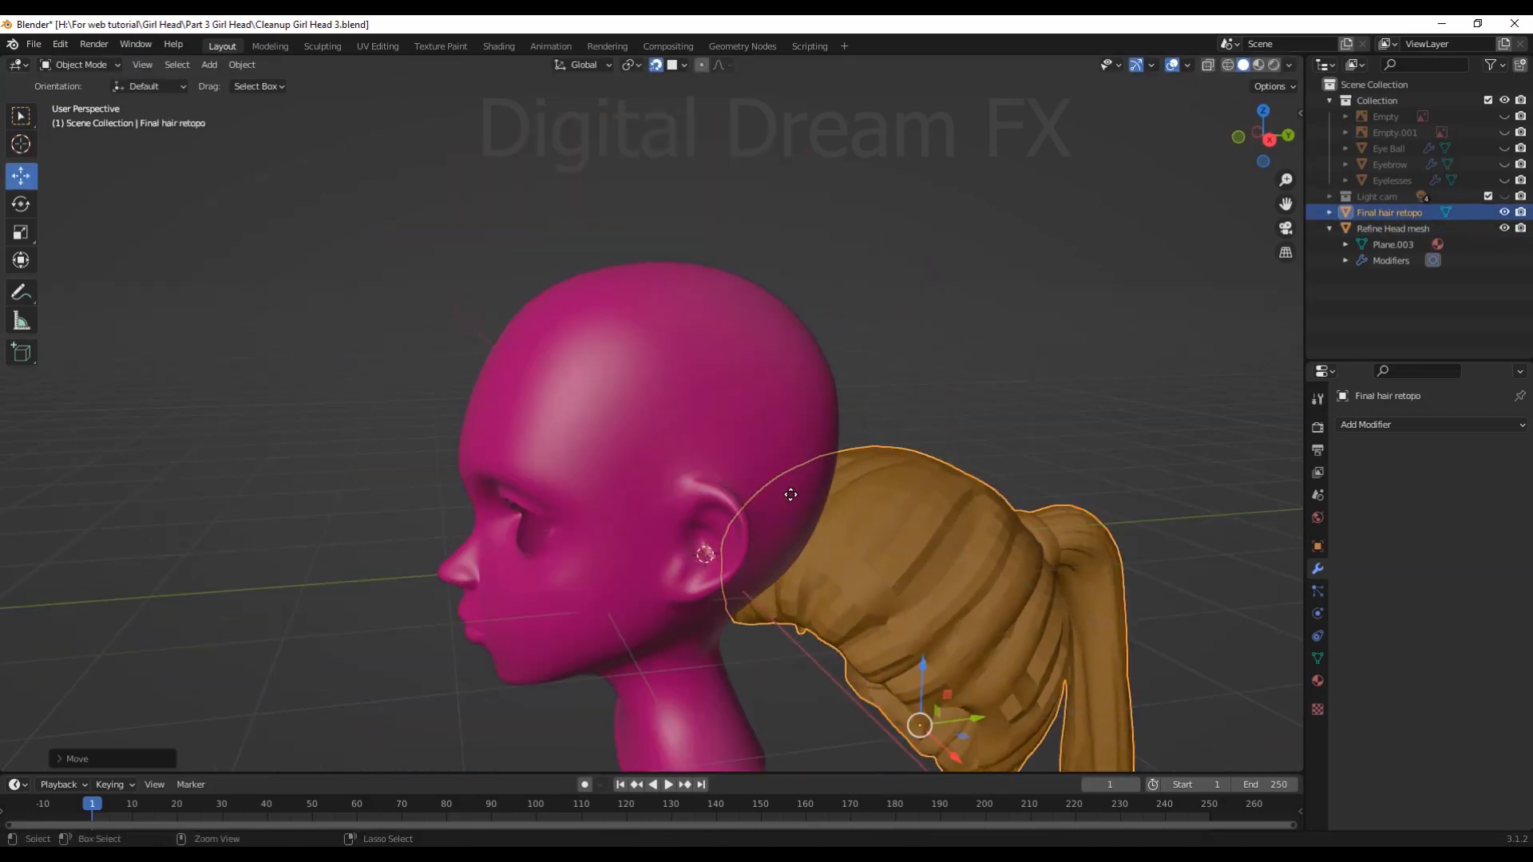
{"action": "key", "text": "ctrl+z"}
{"action": "scroll", "coordinate": [814, 499], "scroll_direction": "down", "scroll_amount": 3}
{"action": "middle_click_drag", "start_coordinate": [822, 491], "coordinate": [898, 457]}
{"action": "scroll", "coordinate": [879, 505], "scroll_direction": "up", "scroll_amount": 1}
{"action": "left_click", "coordinate": [996, 523]}
{"action": "key", "text": "ctrl+z"}
{"action": "scroll", "coordinate": [975, 506], "scroll_direction": "down", "scroll_amount": 1}
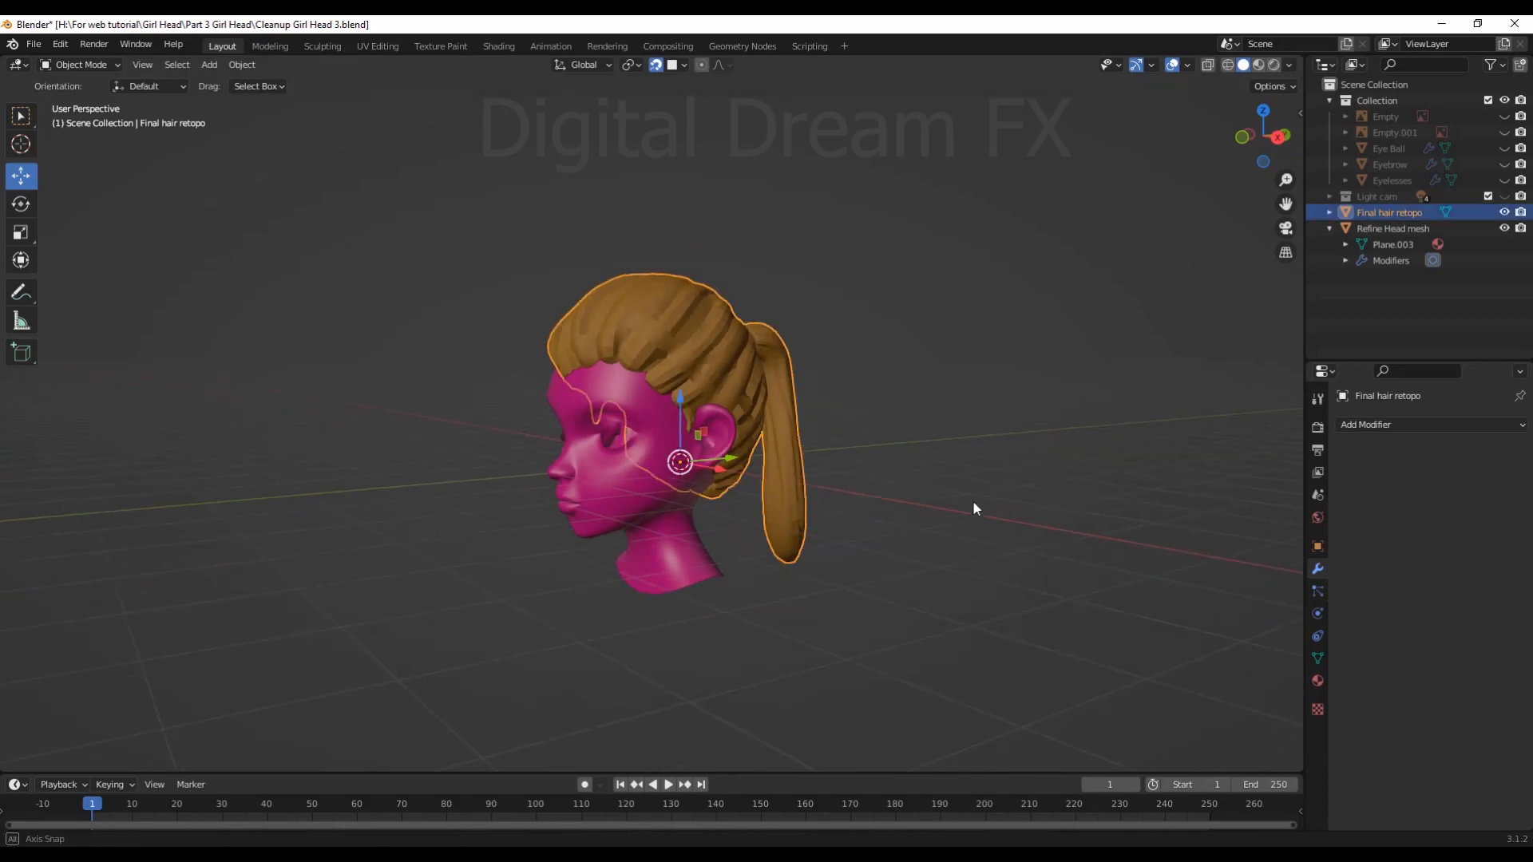
Try to move the hair object in front of the face with snapping on, and undo the move
{"action": "scroll", "coordinate": [975, 506], "scroll_direction": "up", "scroll_amount": 2}
{"action": "middle_click_drag", "start_coordinate": [1019, 510], "coordinate": [957, 511]}
{"action": "left_click_drag", "start_coordinate": [704, 475], "coordinate": [776, 364]}
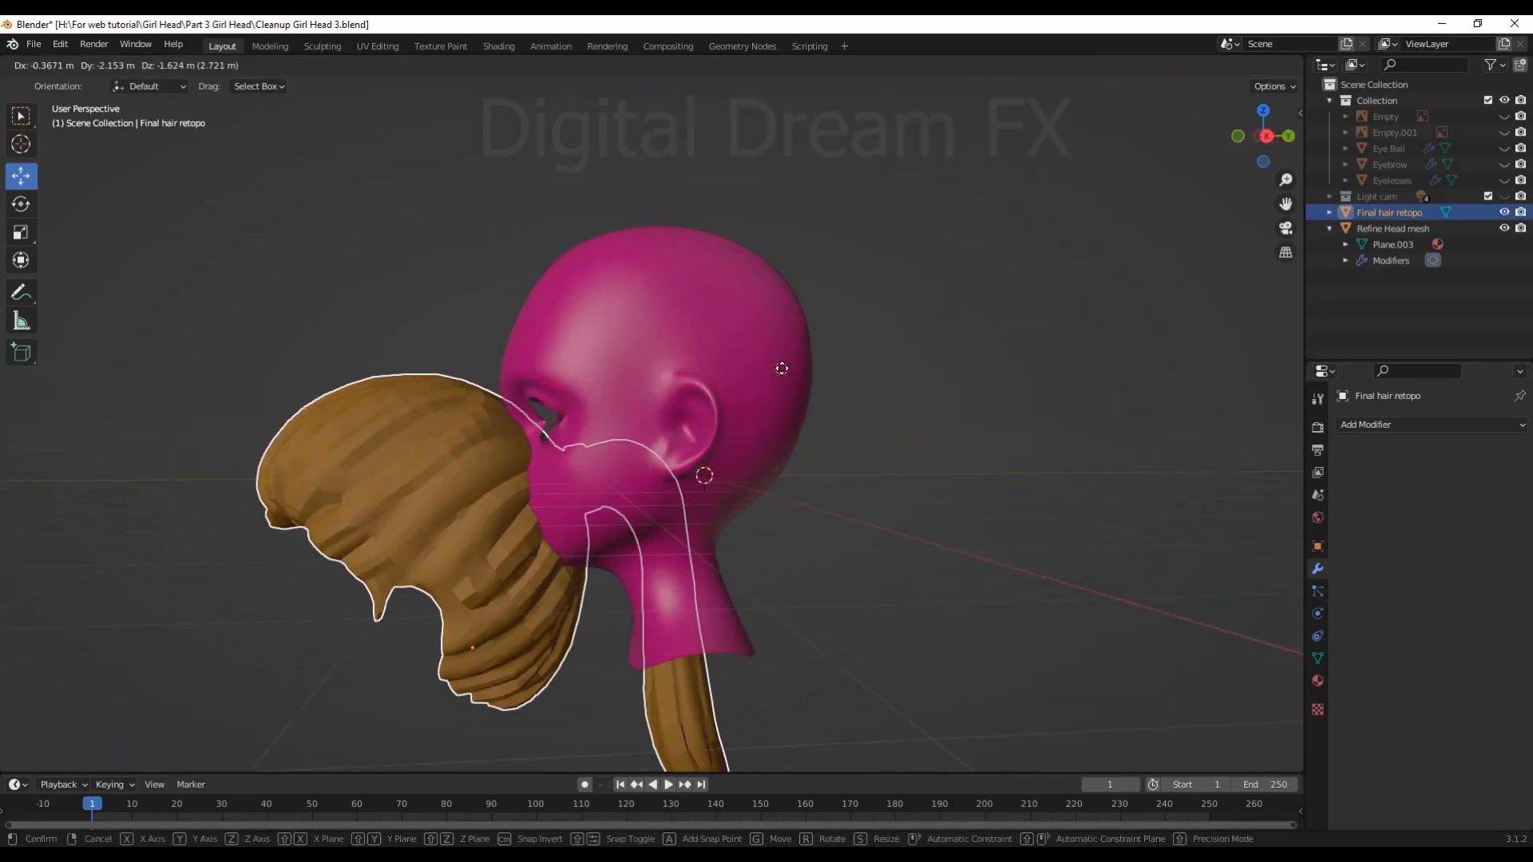
{"action": "left_click", "coordinate": [776, 365]}
{"action": "key", "text": "ctrl+z"}
Turn off snapping, test it by moving the hair object freely, and undo that move
{"action": "middle_click_drag", "start_coordinate": [875, 395], "coordinate": [805, 279]}
{"action": "left_click", "coordinate": [684, 66]}
{"action": "left_click", "coordinate": [611, 157]}
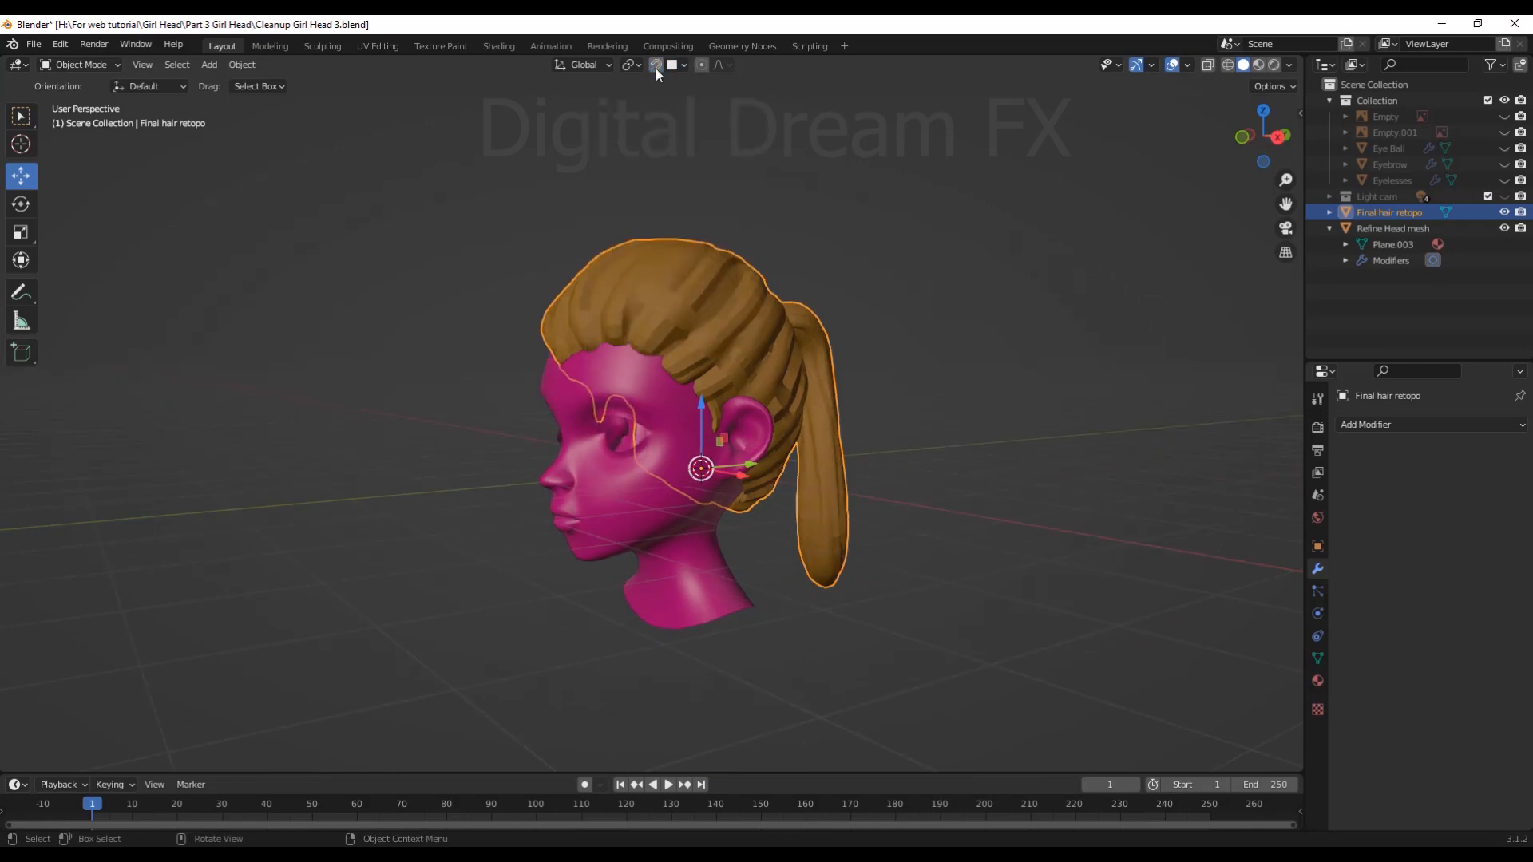
{"action": "left_click_drag", "start_coordinate": [702, 466], "coordinate": [816, 581]}
{"action": "key", "text": "ctrl+z"}
{"action": "scroll", "coordinate": [911, 477], "scroll_direction": "up", "scroll_amount": 1}
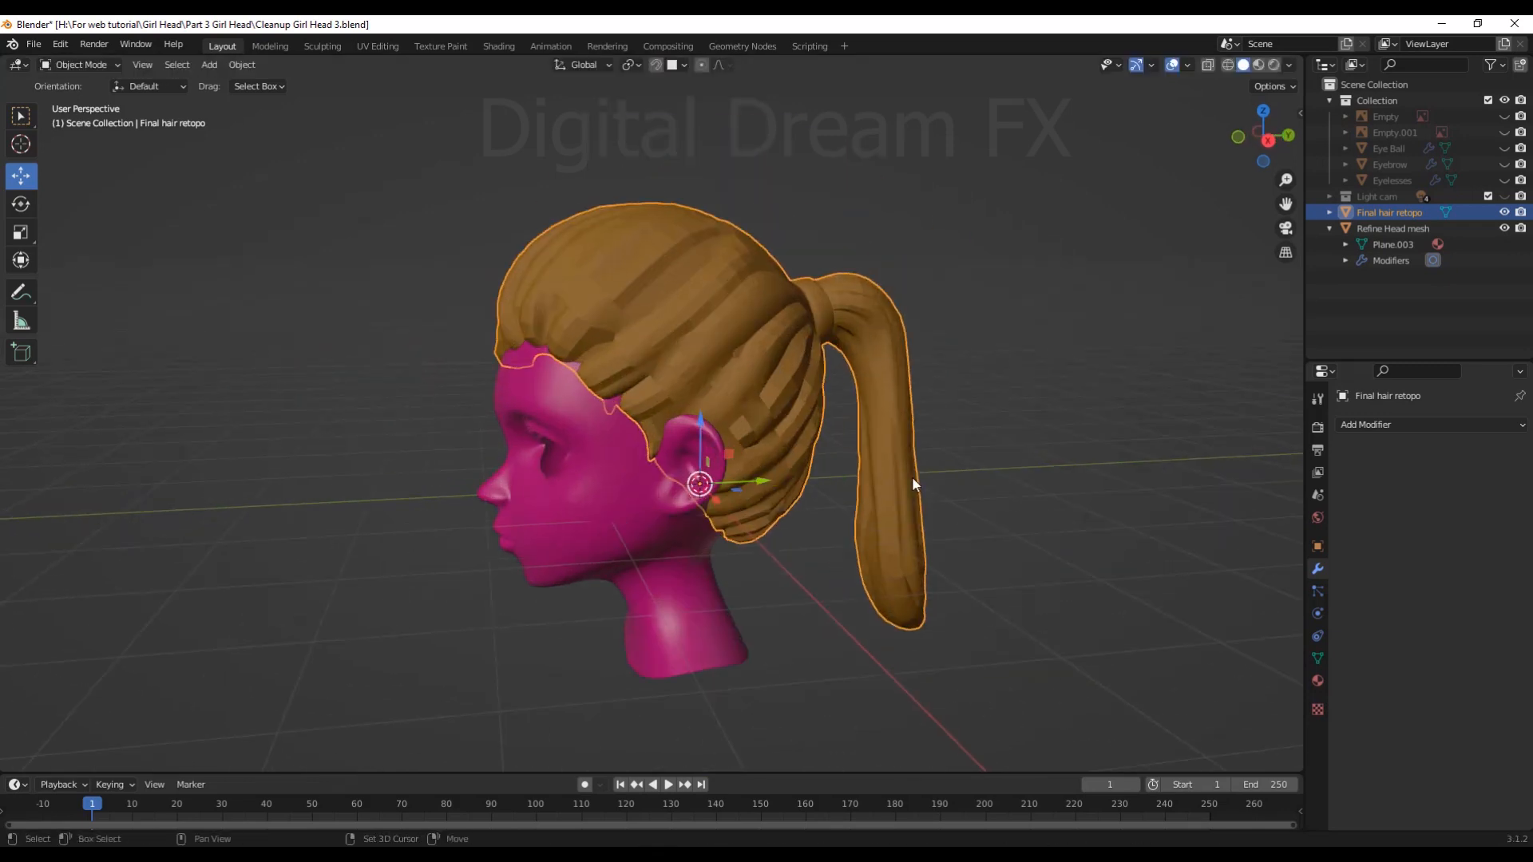
Apply Shade Smooth to the Final hair retopo object
{"action": "middle_click_drag", "start_coordinate": [912, 476], "coordinate": [946, 486]}
{"action": "right_click", "coordinate": [888, 381]}
{"action": "left_click", "coordinate": [889, 382]}
{"action": "middle_click_drag", "start_coordinate": [889, 382], "coordinate": [929, 407]}
{"action": "scroll", "coordinate": [879, 406], "scroll_direction": "up", "scroll_amount": 3}
{"action": "scroll", "coordinate": [821, 404], "scroll_direction": "down", "scroll_amount": 3}
Add a Subdivision Surface modifier to the Final hair retopo object
{"action": "left_click", "coordinate": [1433, 425]}
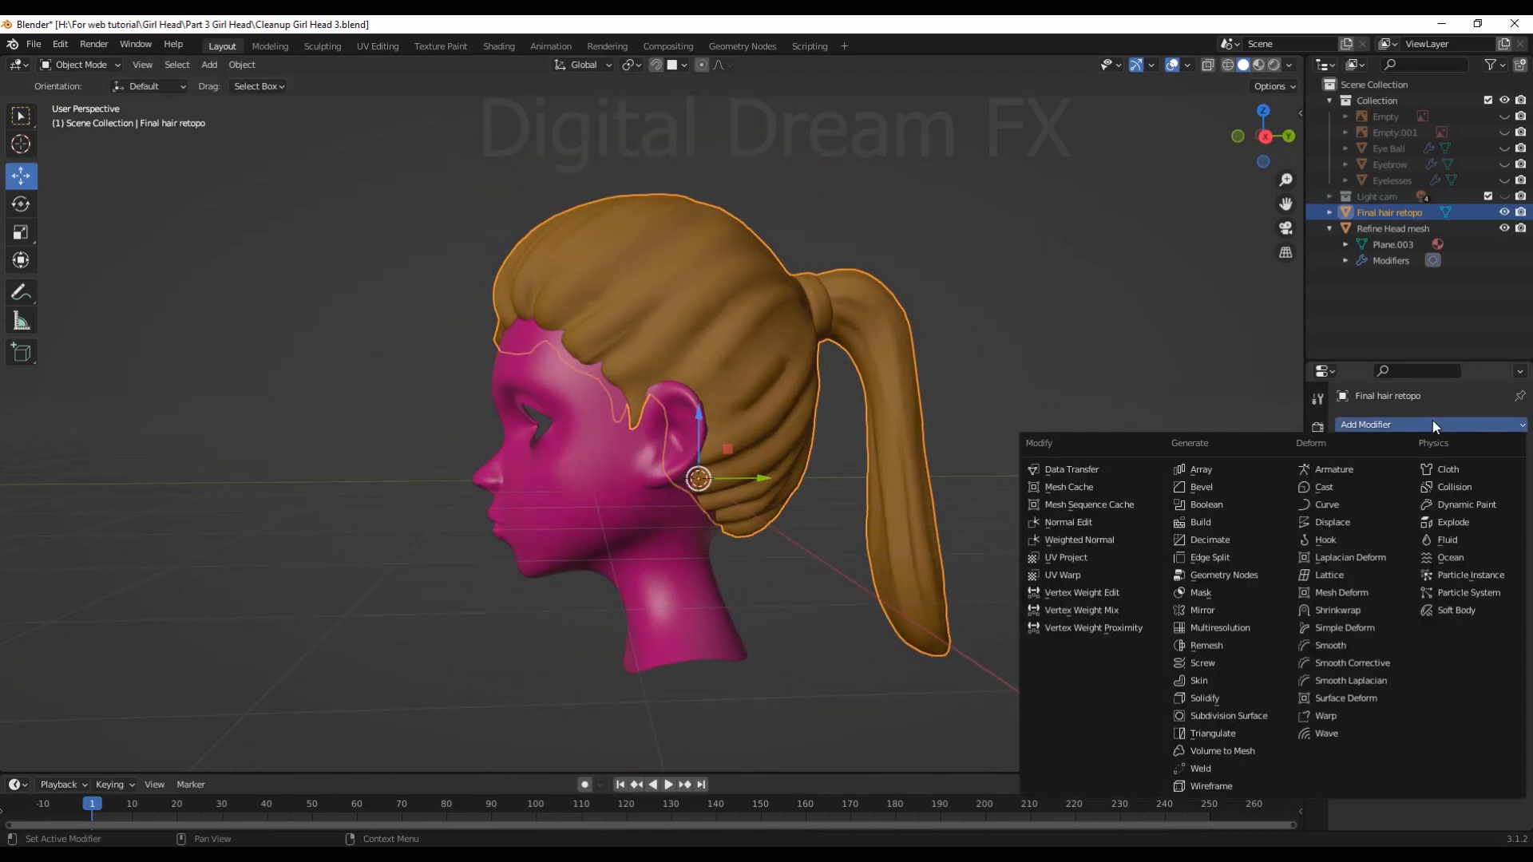
{"action": "left_click", "coordinate": [1245, 716]}
{"action": "middle_click_drag", "start_coordinate": [1104, 583], "coordinate": [893, 391]}
{"action": "scroll", "coordinate": [998, 503], "scroll_direction": "up", "scroll_amount": 2}
Set the head material's viewport display colour to a skin tone of about H 0.065, S 0.503, V 0.800
{"action": "left_click", "coordinate": [862, 439]}
{"action": "left_click", "coordinate": [1319, 681]}
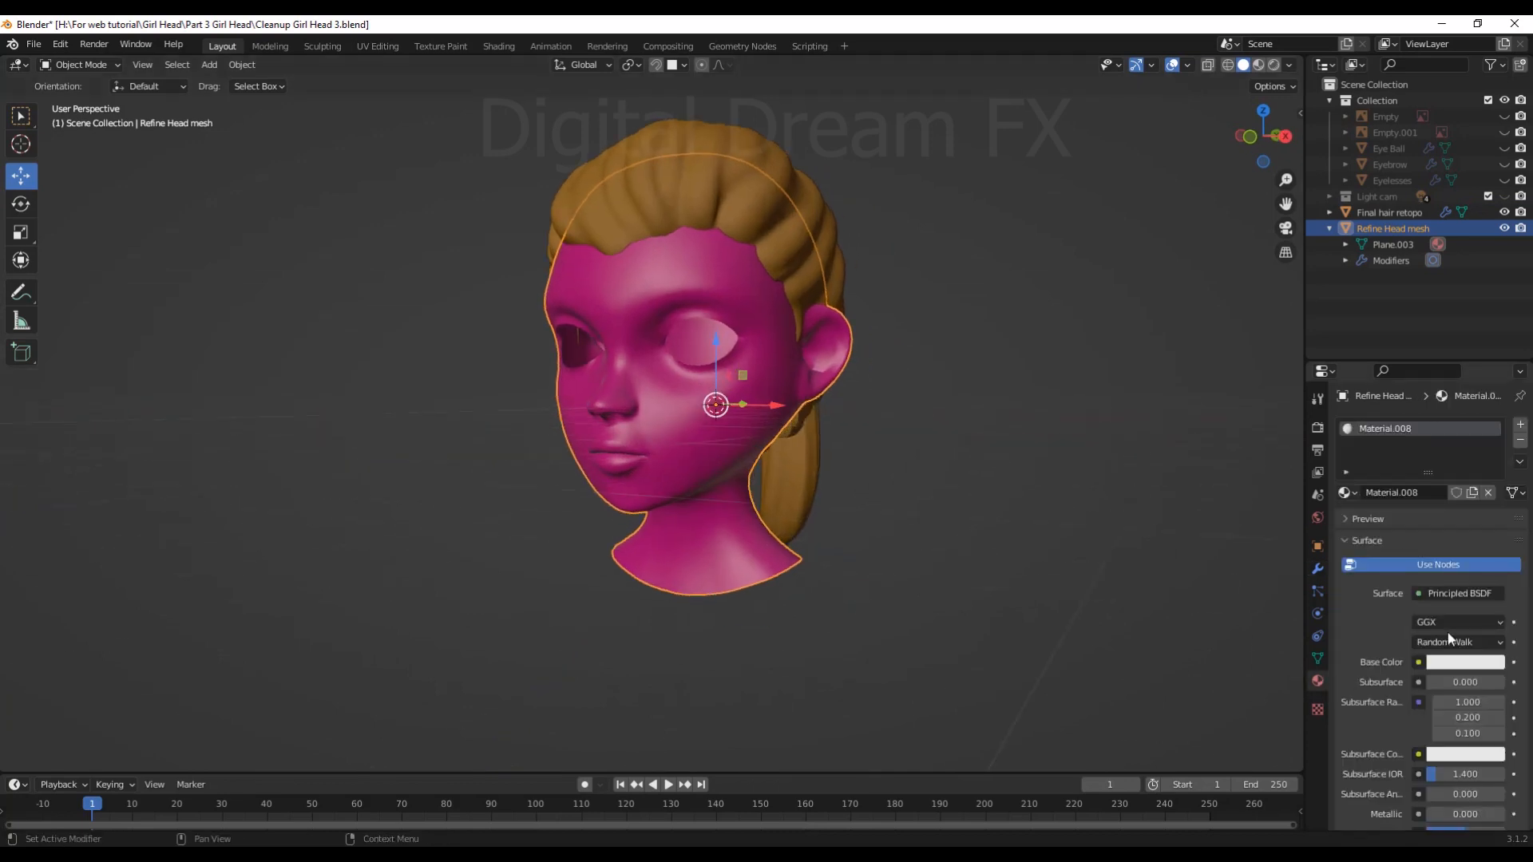
{"action": "scroll", "coordinate": [1448, 639], "scroll_direction": "down", "scroll_amount": 10}
{"action": "left_click", "coordinate": [1457, 720]}
{"action": "left_click_drag", "start_coordinate": [1463, 602], "coordinate": [1415, 573]}
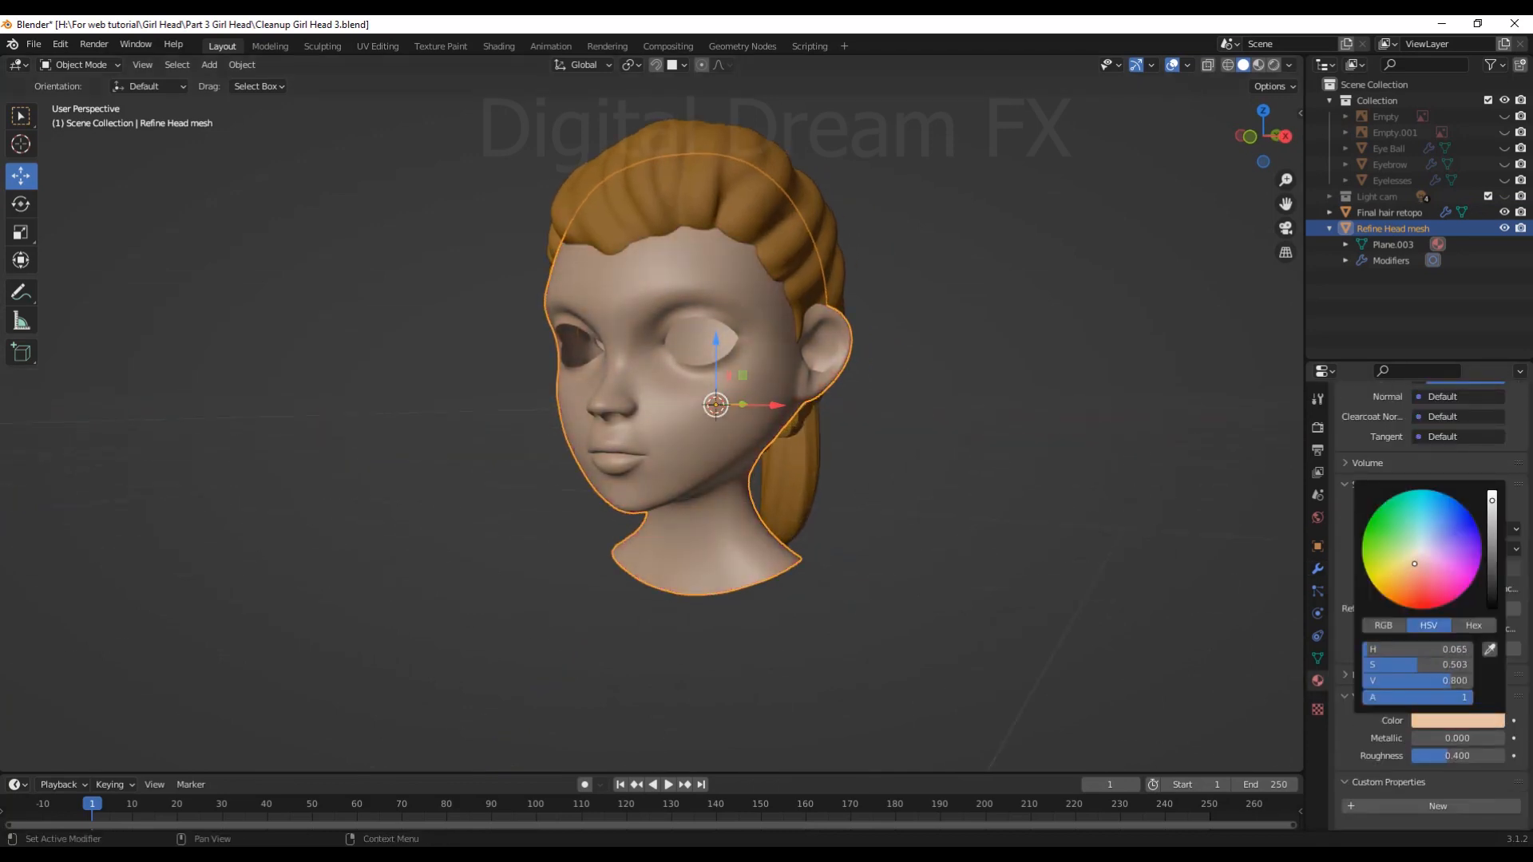
{"action": "middle_click_drag", "start_coordinate": [998, 535], "coordinate": [975, 533]}
{"action": "left_click", "coordinate": [923, 526]}
Darken the hair material's viewport display colour to a deep brown with a V value of about 0.087
{"action": "scroll", "coordinate": [923, 526], "scroll_direction": "down", "scroll_amount": 3}
{"action": "left_click", "coordinate": [798, 463]}
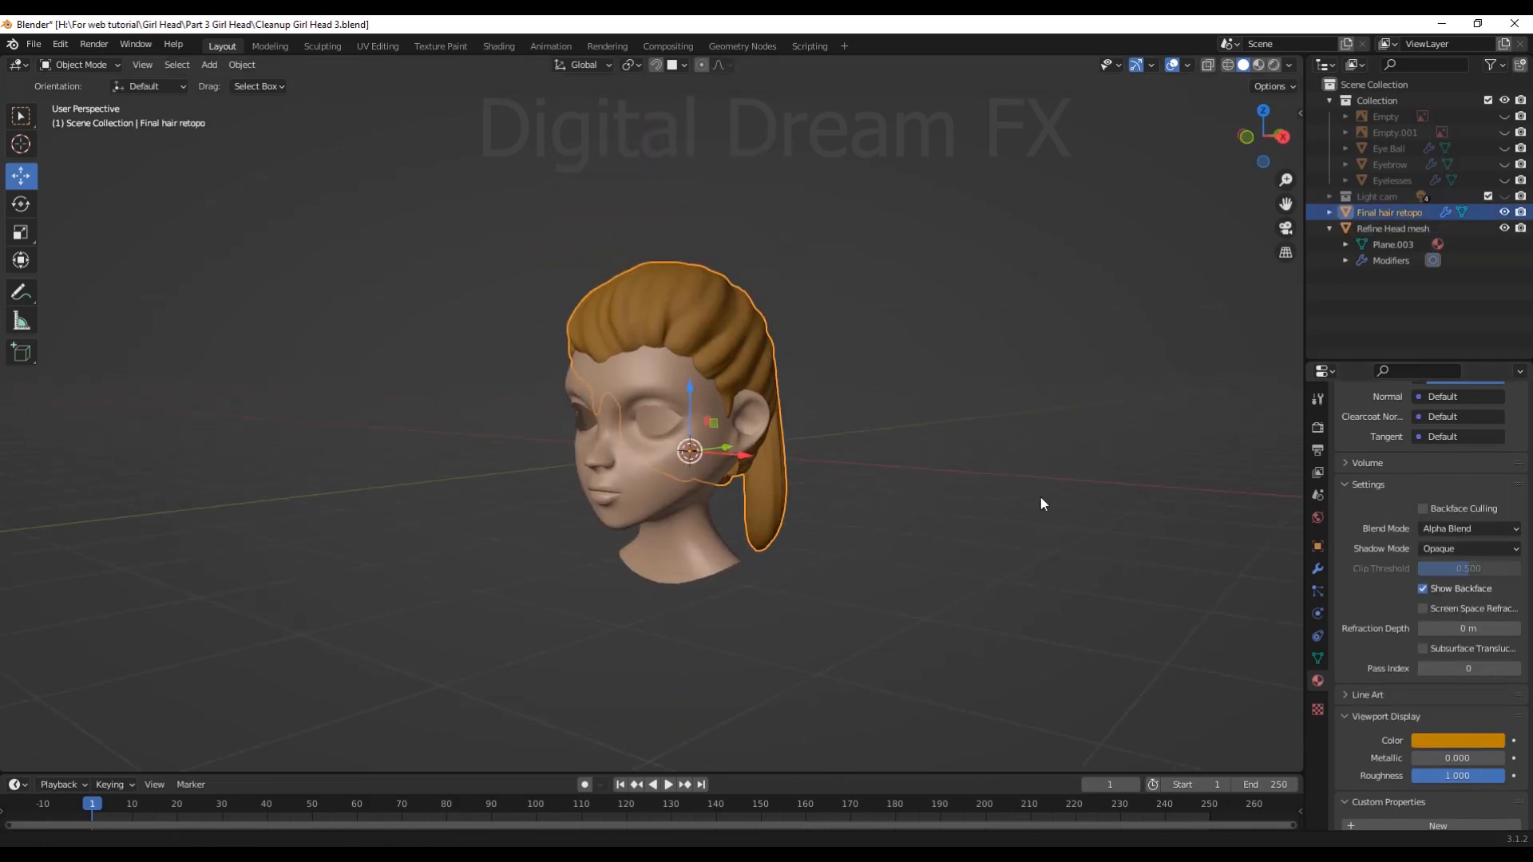
{"action": "scroll", "coordinate": [1041, 497], "scroll_direction": "up", "scroll_amount": 3}
{"action": "left_click", "coordinate": [1469, 744]}
{"action": "left_click_drag", "start_coordinate": [1494, 541], "coordinate": [1495, 583]}
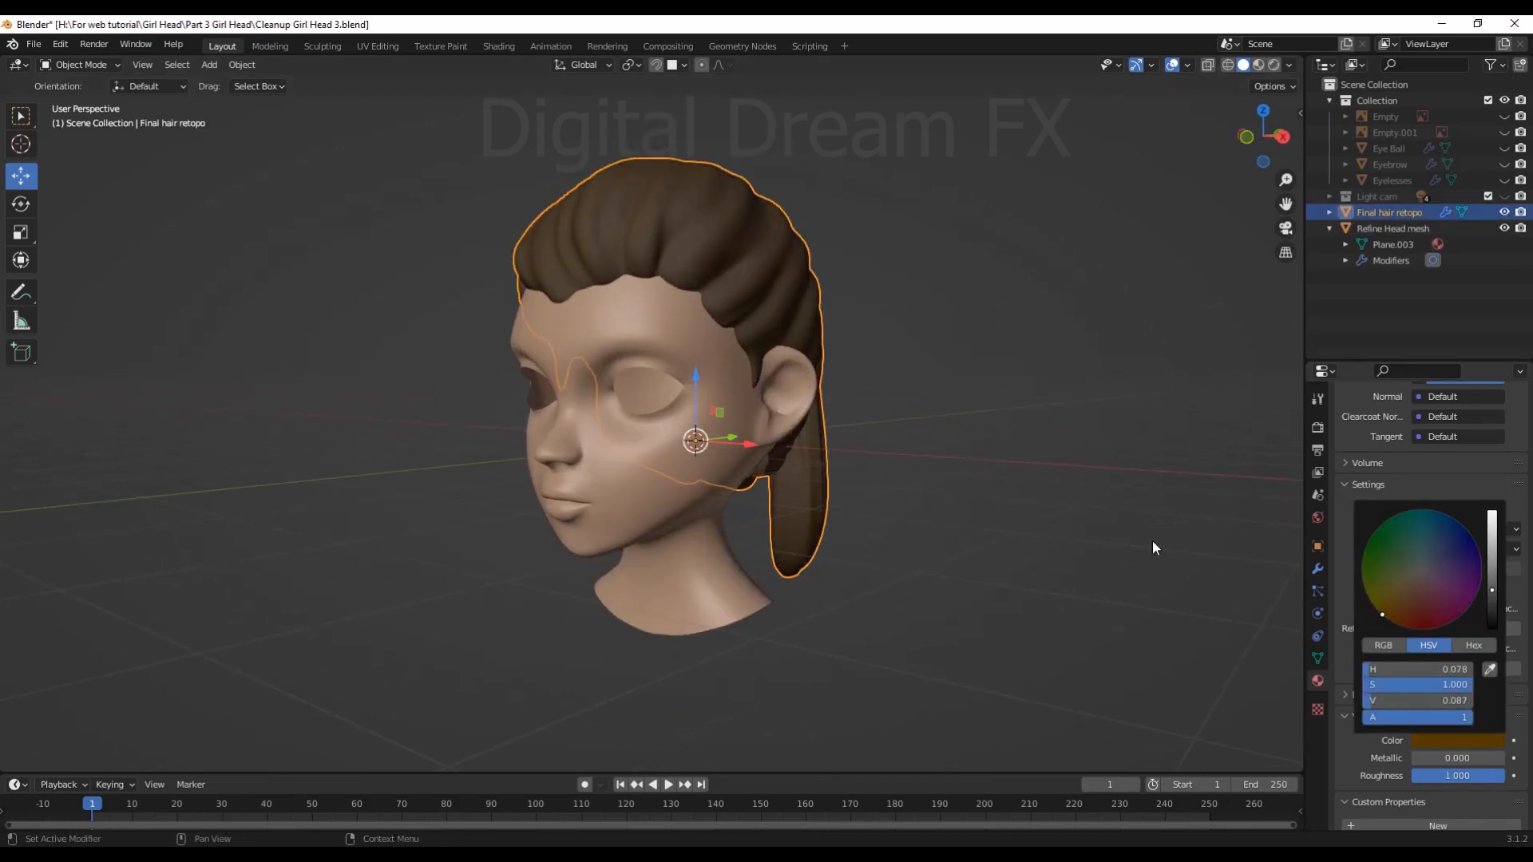
{"action": "left_click", "coordinate": [1038, 551]}
Unhide the Eyebrow, Eyelesses and Eye Ball objects and select the Eye Ball
{"action": "scroll", "coordinate": [993, 563], "scroll_direction": "up", "scroll_amount": 1}
{"action": "middle_click_drag", "start_coordinate": [926, 559], "coordinate": [1117, 479]}
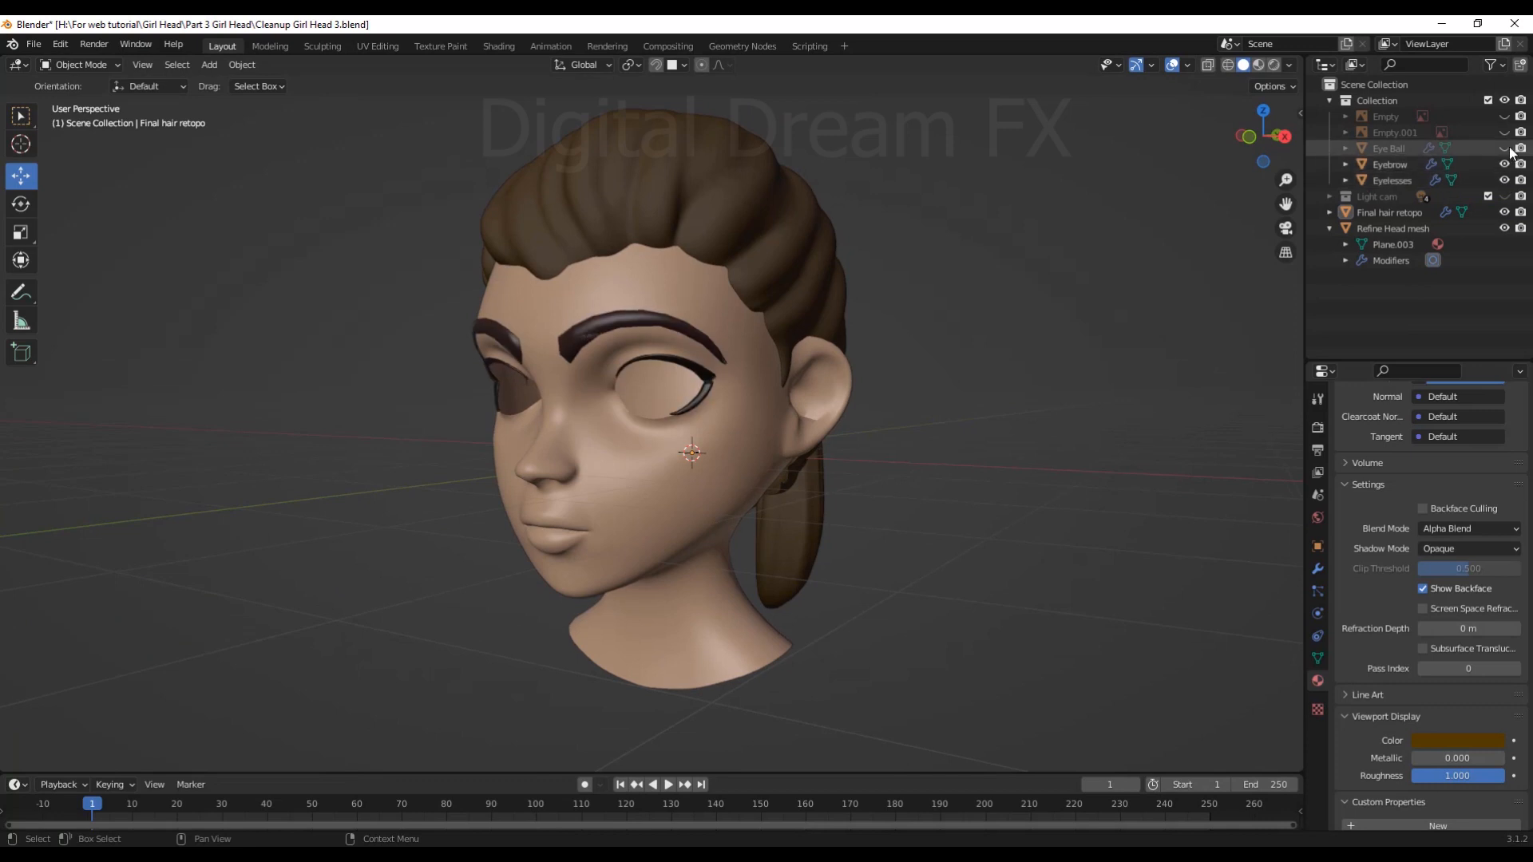
{"action": "left_click", "coordinate": [1401, 147]}
{"action": "mouse_move", "coordinate": [1046, 375]}
{"action": "middle_mouse_down"}
{"action": "mouse_move", "coordinate": [1119, 366]}
{"action": "mouse_move", "coordinate": [1042, 404]}
{"action": "middle_mouse_up"}
{"action": "scroll", "coordinate": [1119, 366], "scroll_direction": "up", "scroll_amount": 2}
{"action": "scroll", "coordinate": [1119, 366], "scroll_direction": "down", "scroll_amount": 2}
Switch the 3D view to Material Preview shading to show the Eye Ball with its materials
{"action": "left_click", "coordinate": [1259, 65]}
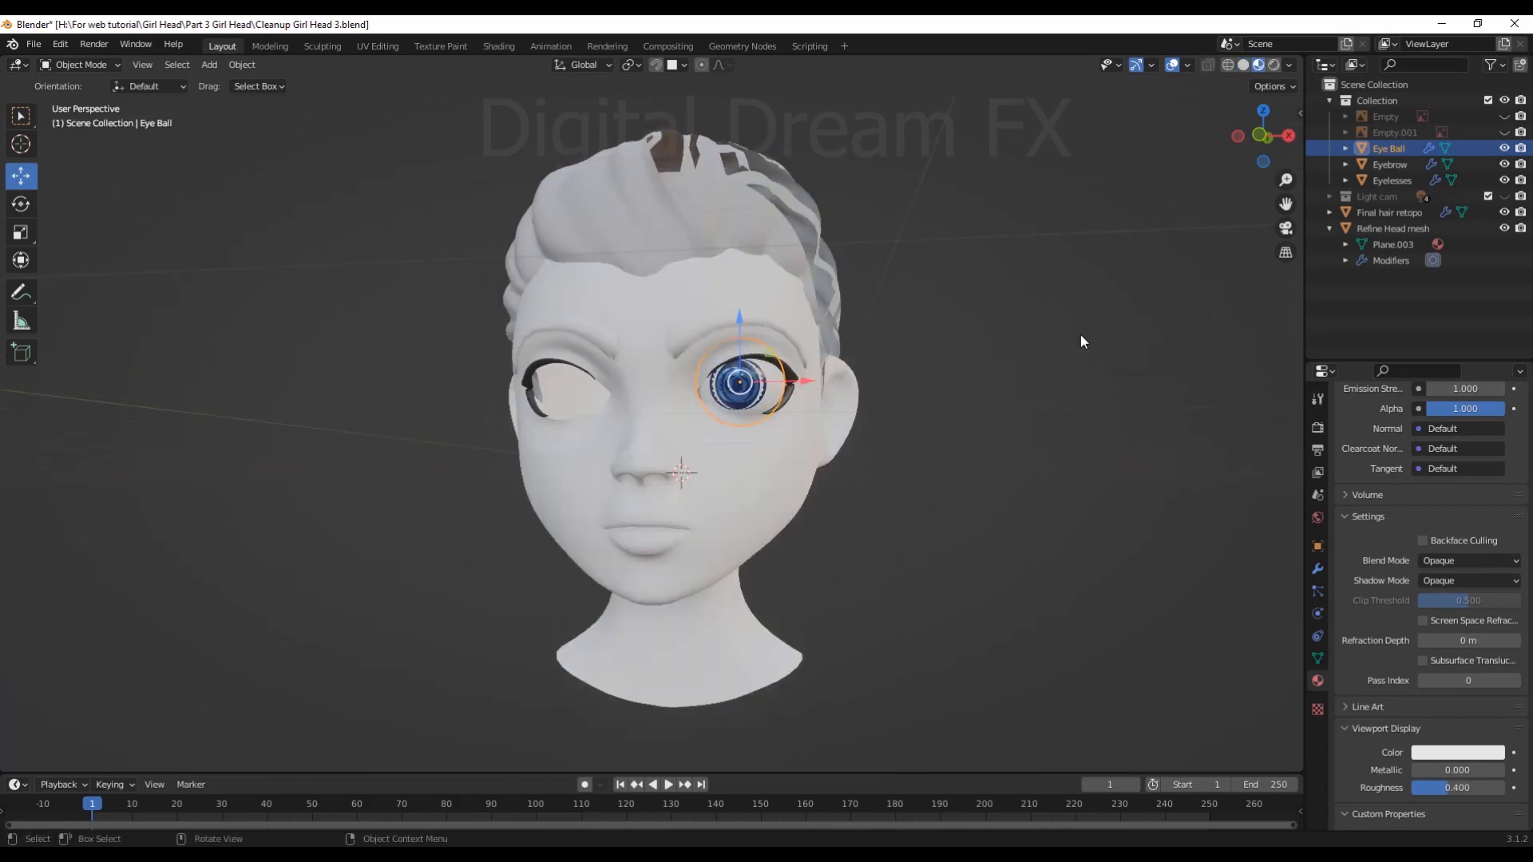
{"action": "scroll", "coordinate": [1057, 349], "scroll_direction": "up", "scroll_amount": 4}
{"action": "mouse_move", "coordinate": [1080, 339]}
{"action": "middle_mouse_down"}
{"action": "mouse_move", "coordinate": [1037, 358]}
{"action": "mouse_move", "coordinate": [1075, 337]}
{"action": "middle_mouse_up"}
{"action": "scroll", "coordinate": [1075, 337], "scroll_direction": "down", "scroll_amount": 2}
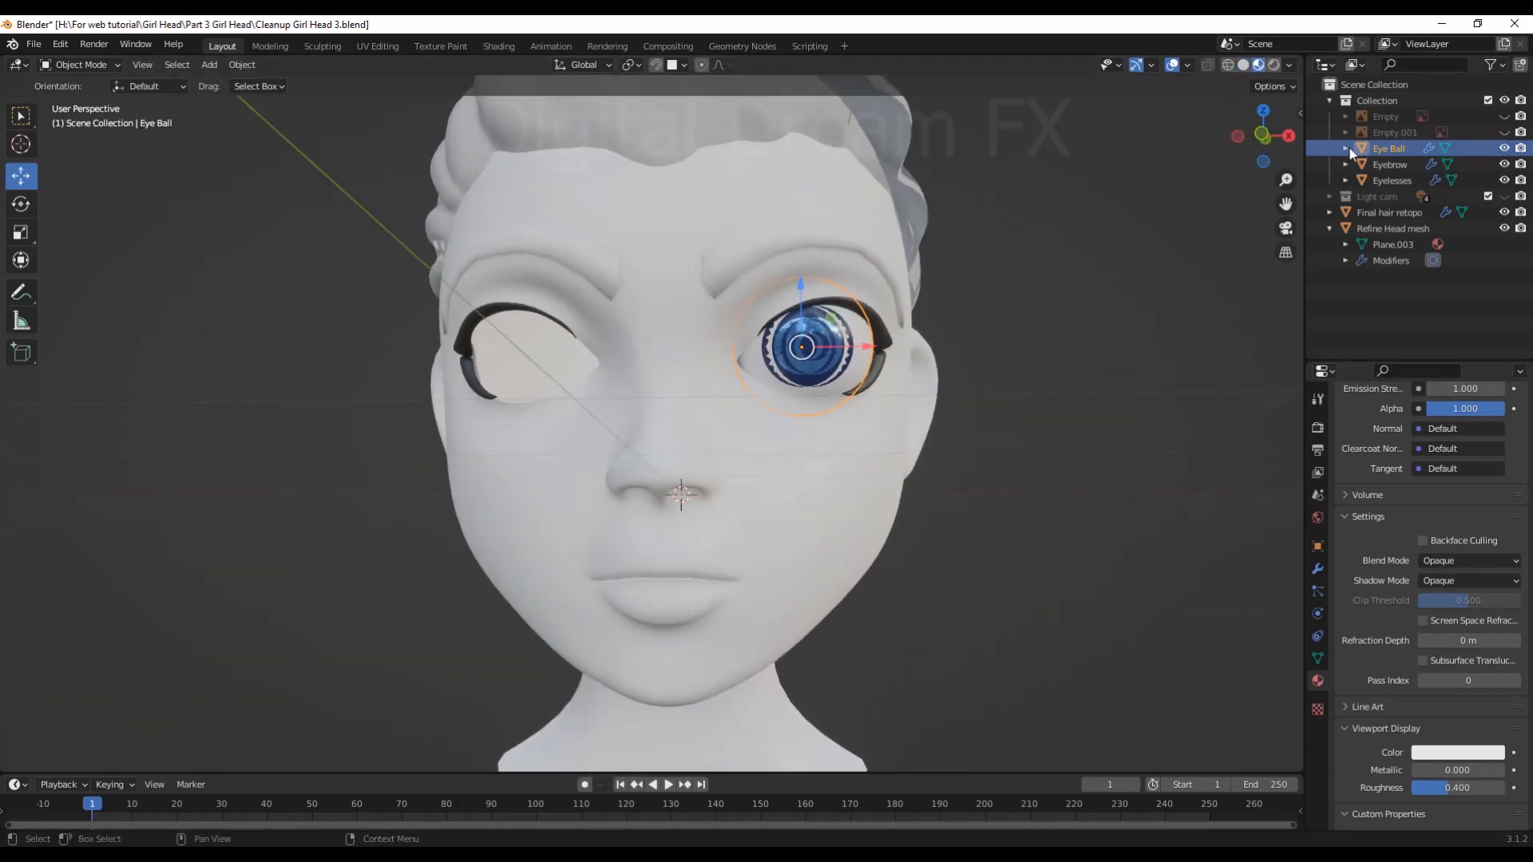
Set Refine Head mesh as the mirror object in the Eye Ball's Mirror modifier, then deselect the eyes
{"action": "left_click", "coordinate": [1317, 569]}
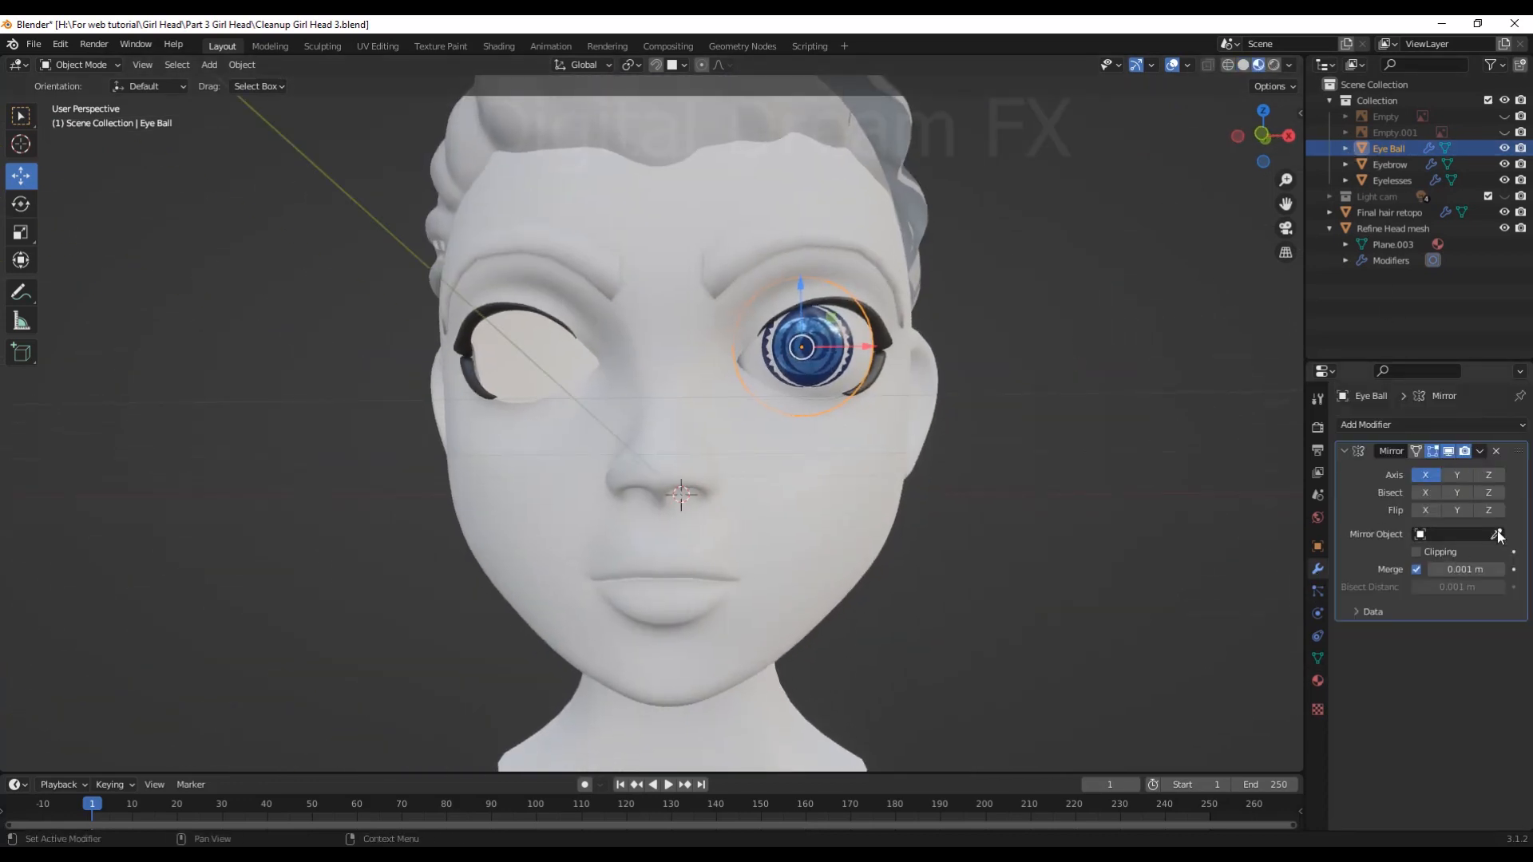
{"action": "left_click", "coordinate": [795, 524]}
{"action": "middle_click_drag", "start_coordinate": [962, 523], "coordinate": [926, 528]}
{"action": "scroll", "coordinate": [926, 529], "scroll_direction": "down", "scroll_amount": 2}
{"action": "scroll", "coordinate": [958, 511], "scroll_direction": "up", "scroll_amount": 1}
{"action": "key", "text": "Tab"}
{"action": "scroll", "coordinate": [982, 483], "scroll_direction": "down", "scroll_amount": 1}
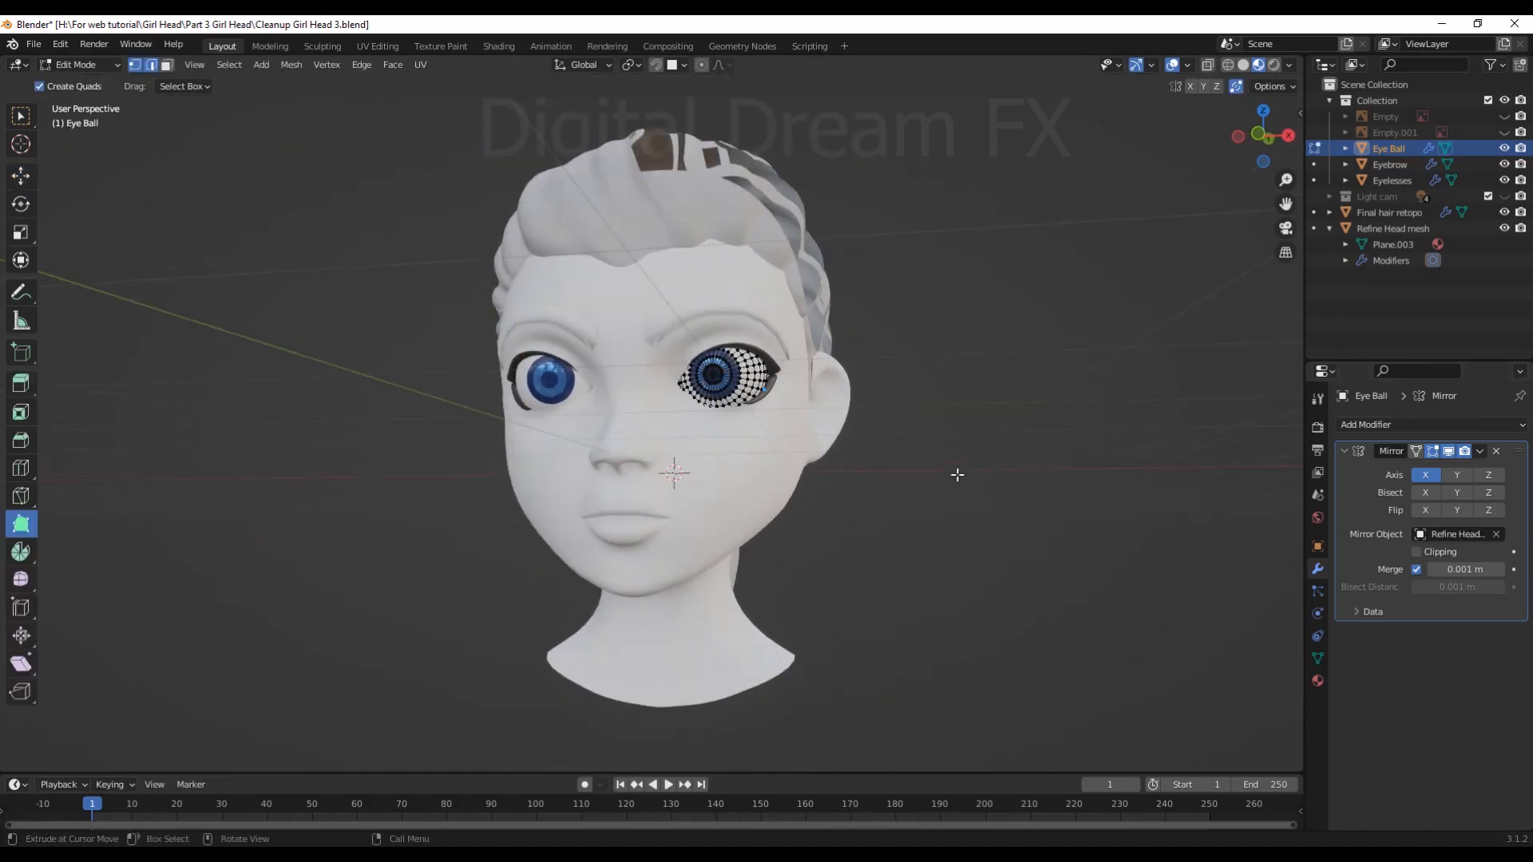
{"action": "key", "text": "Tab"}
{"action": "scroll", "coordinate": [957, 476], "scroll_direction": "down", "scroll_amount": 2}
{"action": "scroll", "coordinate": [957, 475], "scroll_direction": "up", "scroll_amount": 3}
{"action": "left_click", "coordinate": [920, 452]}
{"action": "scroll", "coordinate": [907, 431], "scroll_direction": "up", "scroll_amount": 1}
{"action": "left_click", "coordinate": [875, 362]}
{"action": "scroll", "coordinate": [887, 363], "scroll_direction": "down", "scroll_amount": 4}
{"action": "middle_click_drag", "start_coordinate": [902, 367], "coordinate": [882, 340]}
Replace the initialShadingGroup material on the Final hair retopo object with a new material
{"action": "left_click", "coordinate": [830, 364]}
{"action": "scroll", "coordinate": [882, 340], "scroll_direction": "up", "scroll_amount": 1}
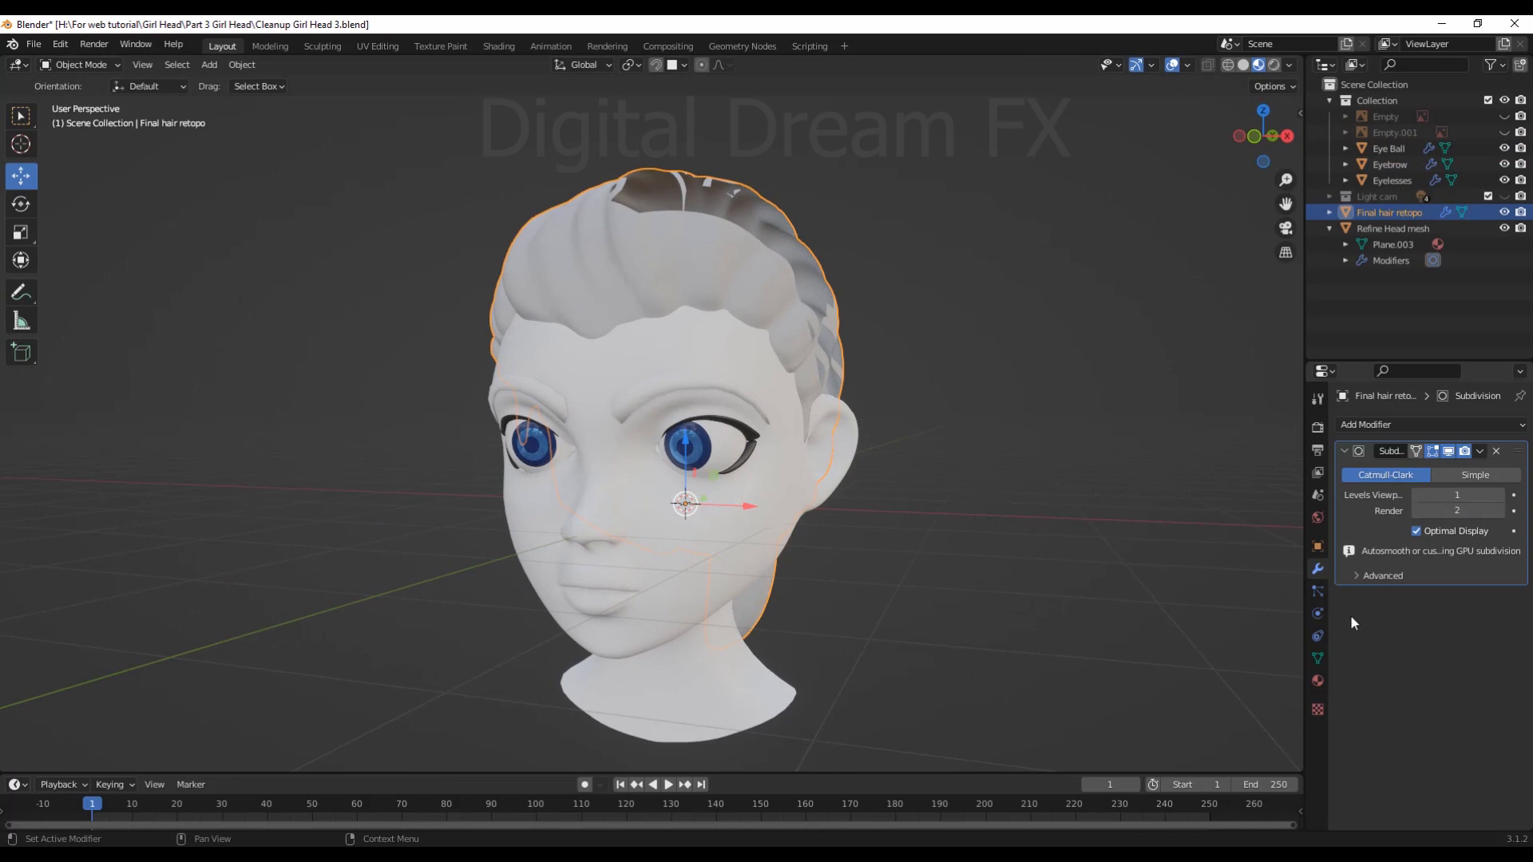
{"action": "middle_click_drag", "start_coordinate": [1278, 591], "coordinate": [1138, 558]}
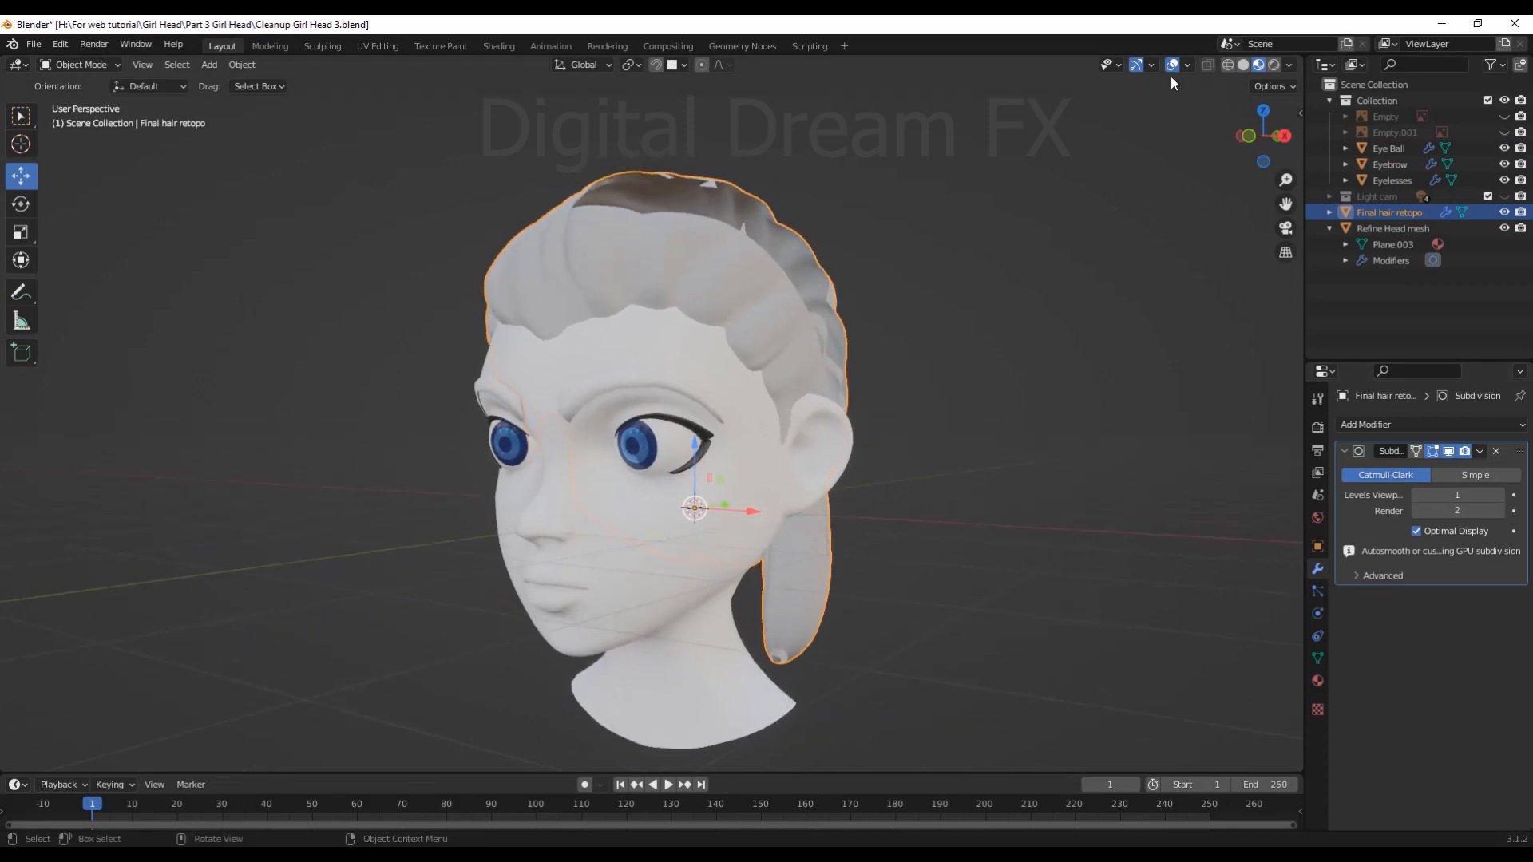
{"action": "scroll", "coordinate": [1208, 675], "scroll_direction": "up", "scroll_amount": 1}
{"action": "middle_click_drag", "start_coordinate": [1208, 675], "coordinate": [1187, 652], "text": "shift"}
{"action": "left_click", "coordinate": [1317, 681]}
{"action": "scroll", "coordinate": [1187, 652], "scroll_direction": "down", "scroll_amount": 1}
{"action": "scroll", "coordinate": [1383, 636], "scroll_direction": "down", "scroll_amount": 2}
{"action": "scroll", "coordinate": [1383, 637], "scroll_direction": "up", "scroll_amount": 2}
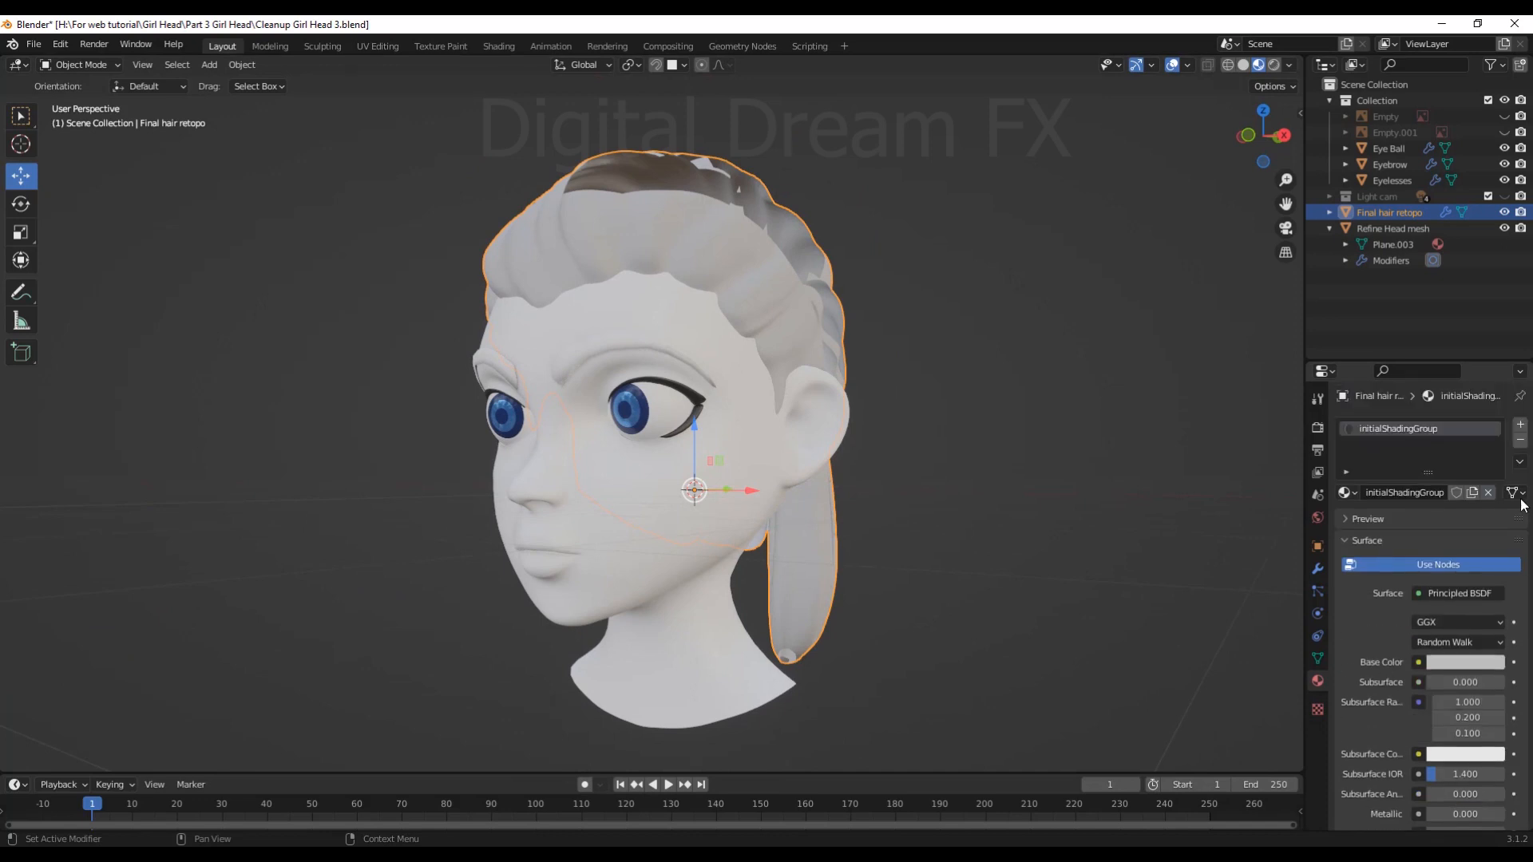
{"action": "left_click", "coordinate": [1490, 492]}
{"action": "left_click", "coordinate": [1480, 492]}
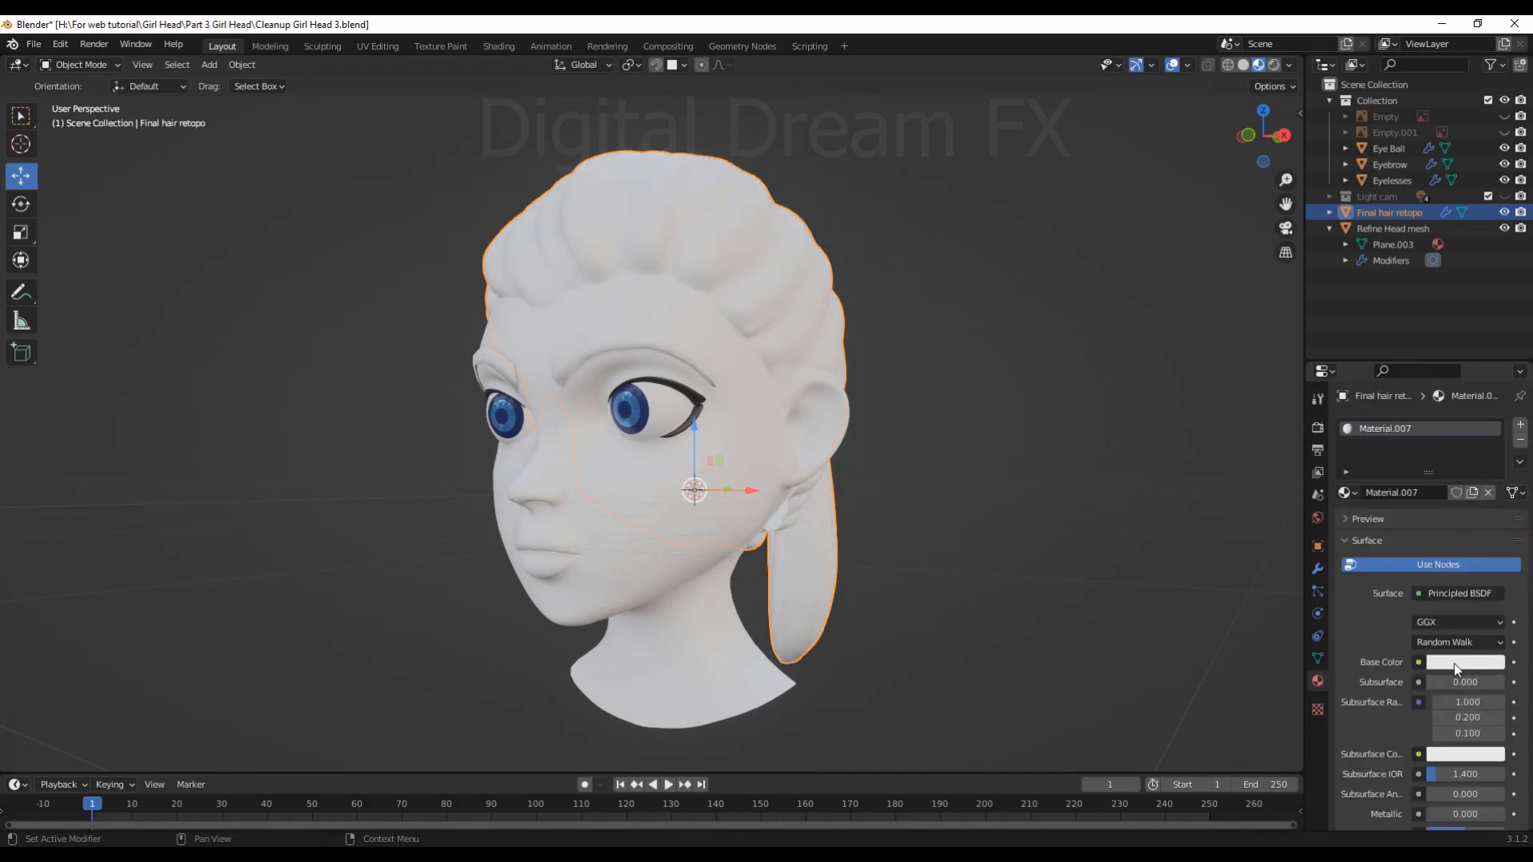
Set the hair material's base colour to a very dark brown and its Specular value to about 0.096
{"action": "left_click", "coordinate": [1454, 663]}
{"action": "left_click", "coordinate": [1417, 453]}
{"action": "left_click_drag", "start_coordinate": [1493, 443], "coordinate": [1491, 513]}
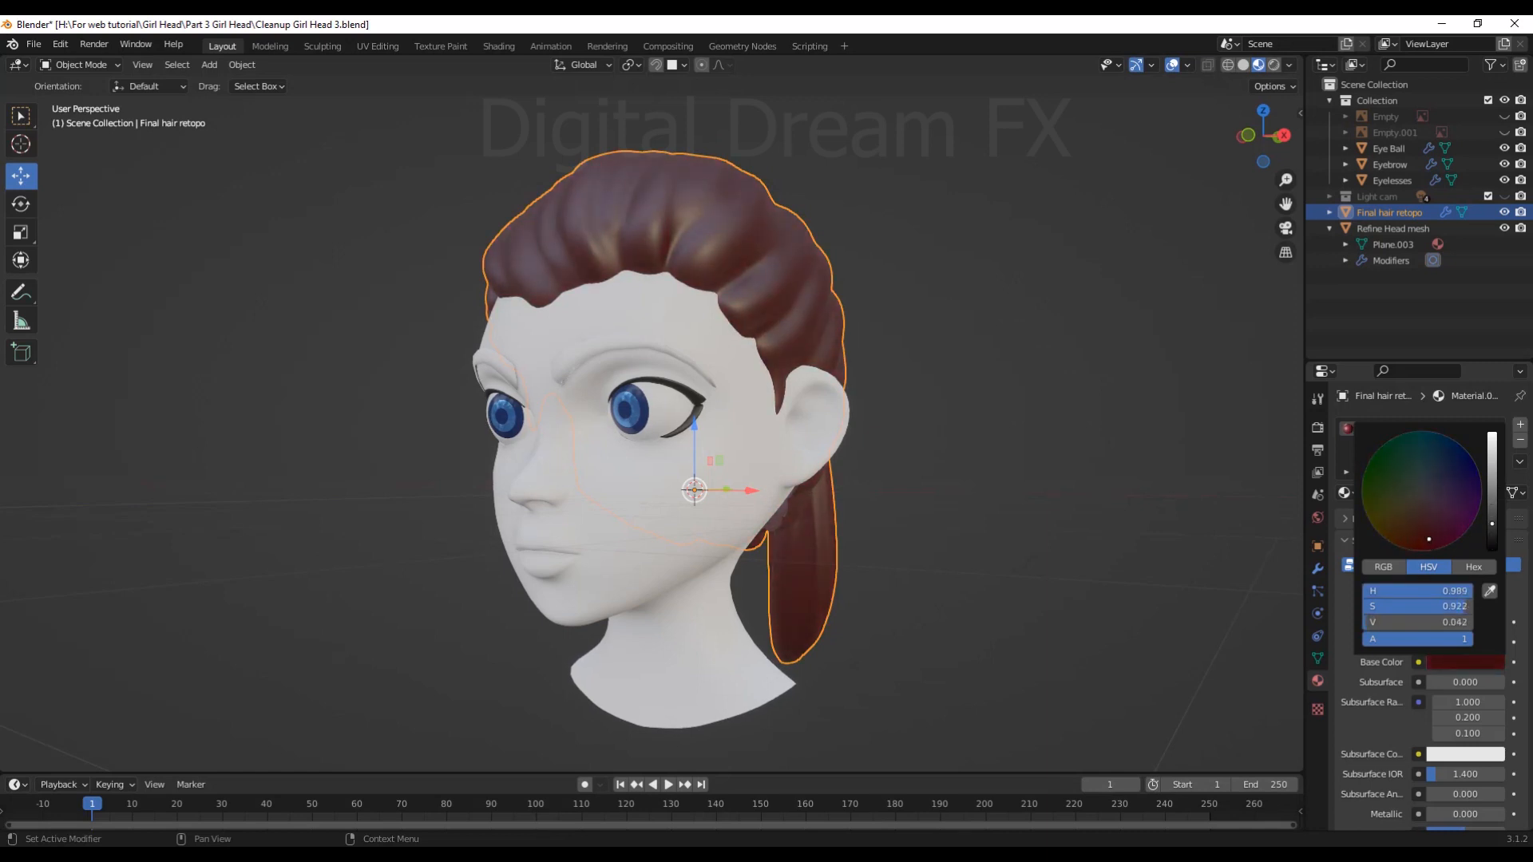
{"action": "scroll", "coordinate": [1212, 462], "scroll_direction": "down", "scroll_amount": 2}
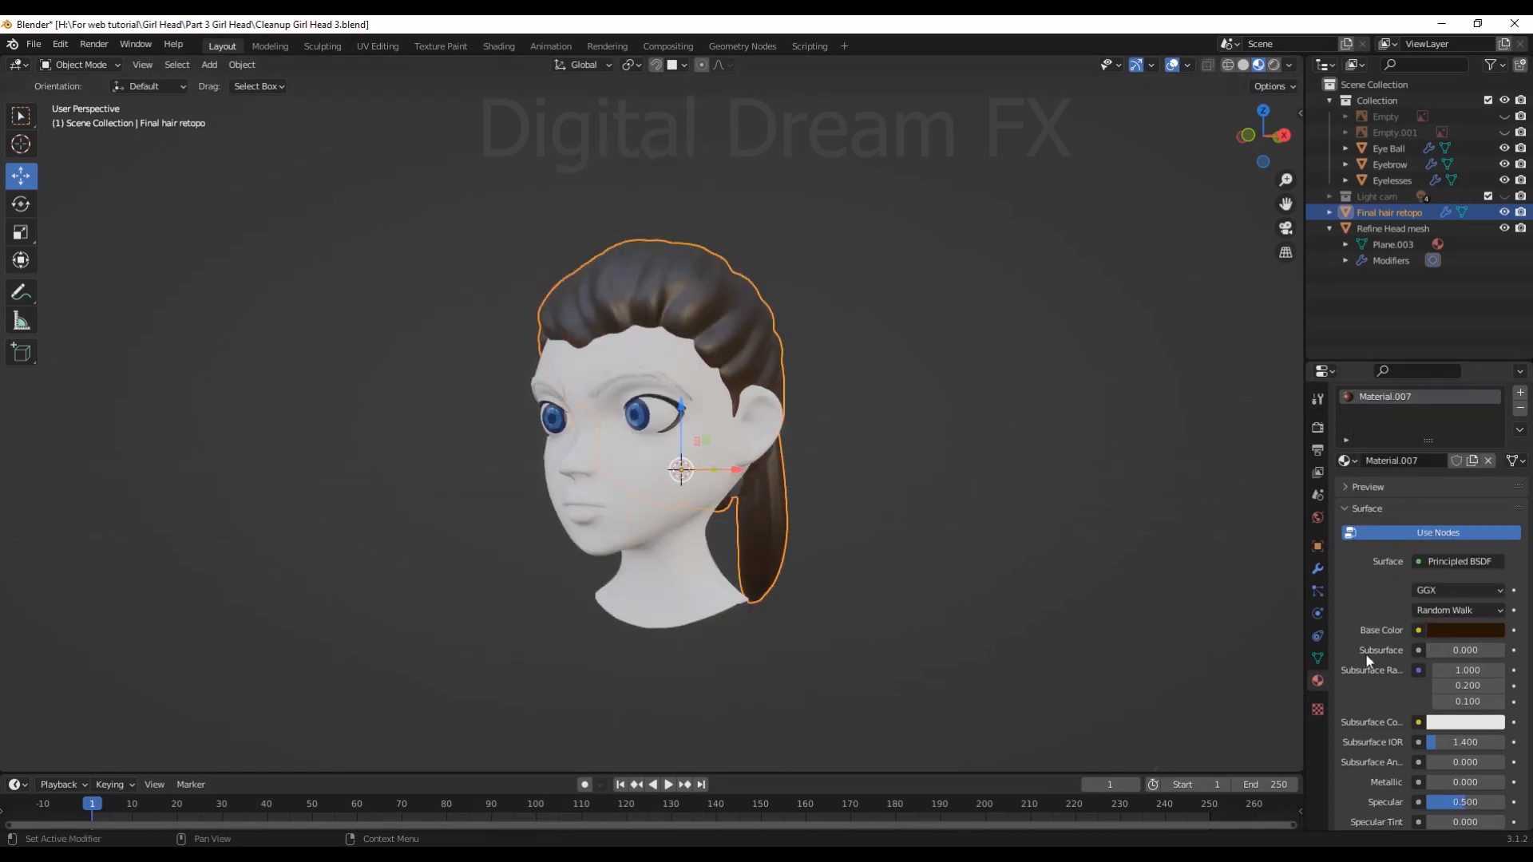
{"action": "scroll", "coordinate": [1367, 655], "scroll_direction": "down", "scroll_amount": 6}
{"action": "left_click_drag", "start_coordinate": [1464, 546], "coordinate": [1434, 546]}
{"action": "mouse_move", "coordinate": [1038, 622]}
{"action": "middle_mouse_down"}
{"action": "mouse_move", "coordinate": [1006, 607]}
{"action": "mouse_move", "coordinate": [1093, 654]}
{"action": "mouse_move", "coordinate": [1036, 624]}
{"action": "middle_mouse_up"}
{"action": "scroll", "coordinate": [820, 351], "scroll_direction": "up", "scroll_amount": 3}
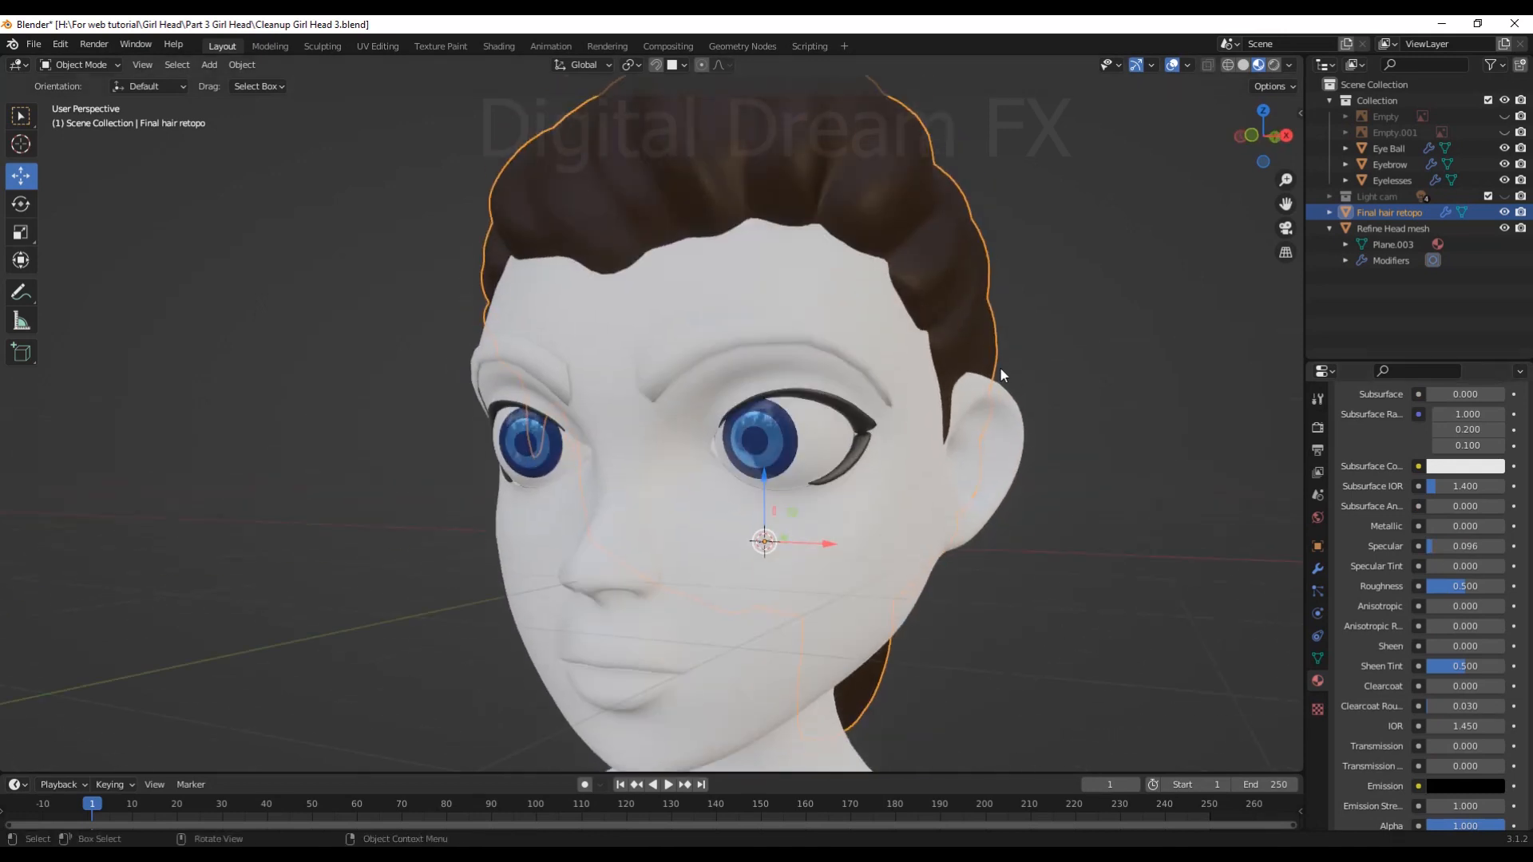
Assign the hair's Material.007 to the Eyebrow object and open the list of available materials for the Eyelesses object
{"action": "scroll", "coordinate": [1311, 484], "scroll_direction": "up", "scroll_amount": 8}
{"action": "left_click", "coordinate": [1345, 493]}
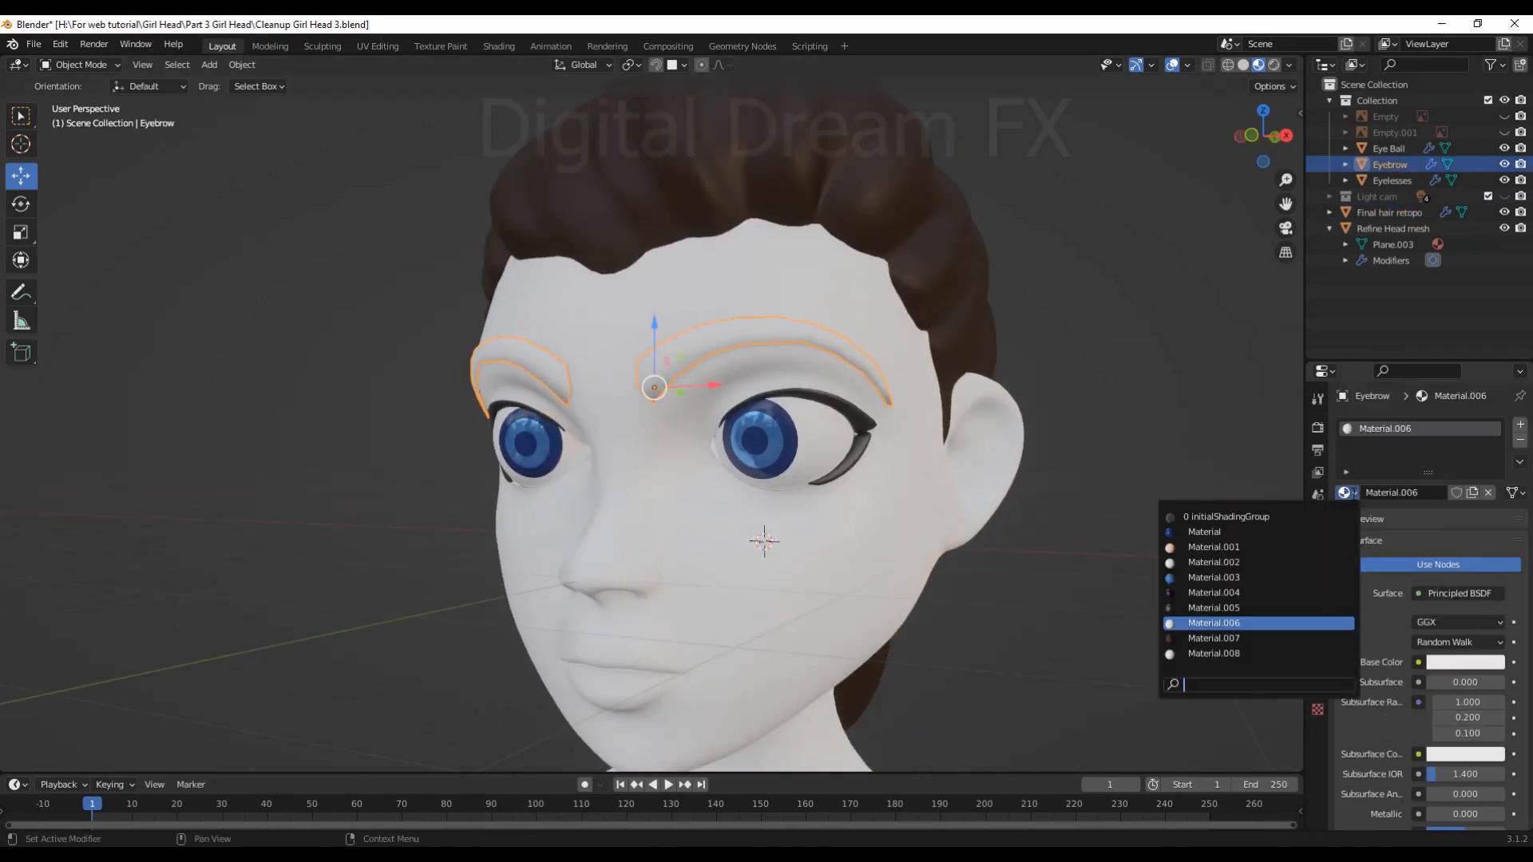
{"action": "left_click", "coordinate": [1251, 636]}
{"action": "left_click", "coordinate": [1345, 493]}
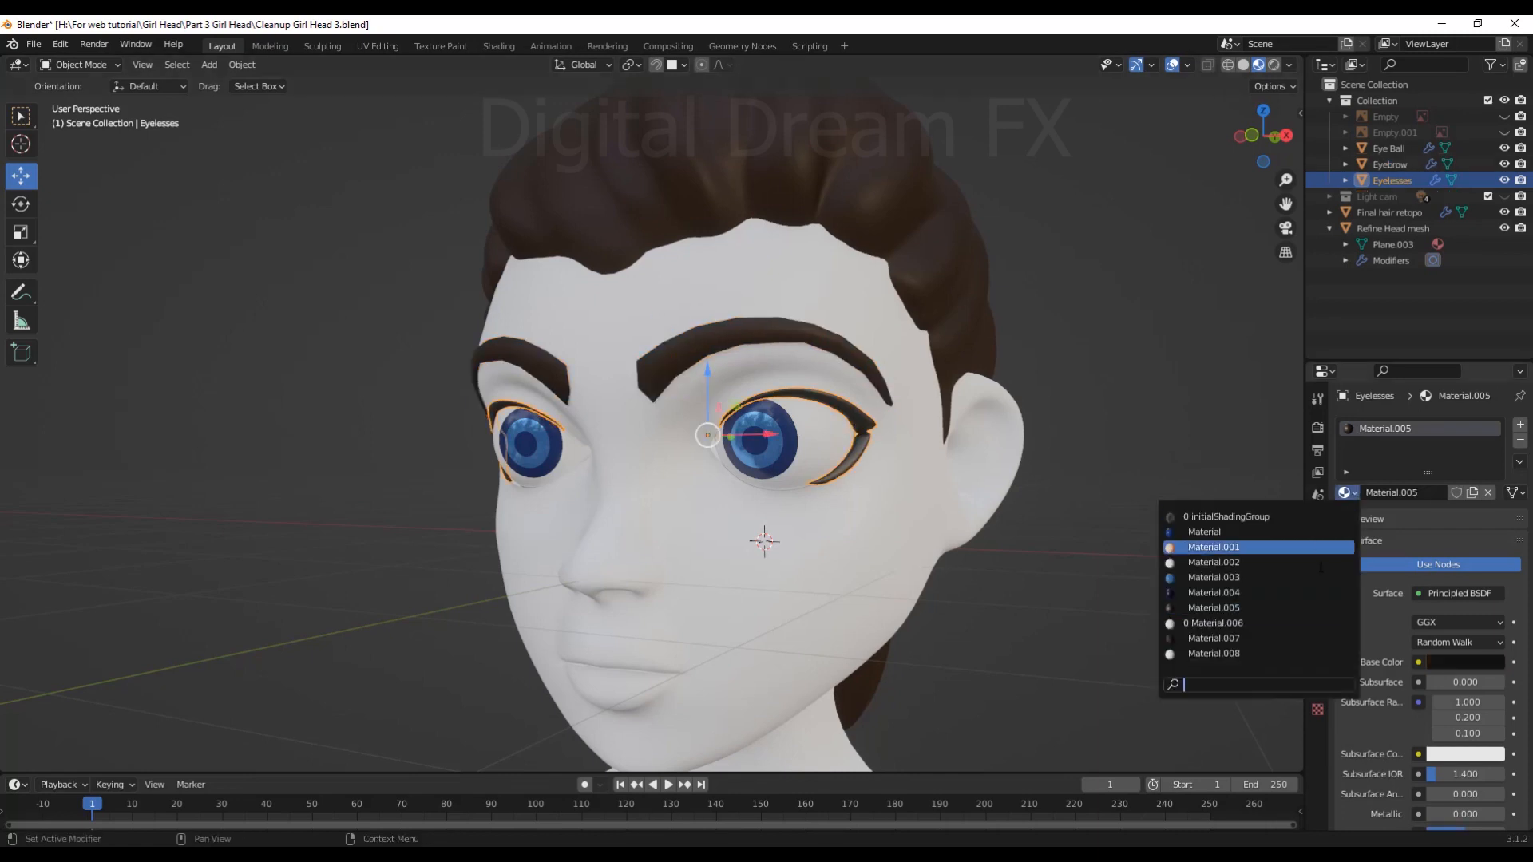
Set the base colour of the Refine Head mesh's material to a peach skin tone with a V value of about 0.800
{"action": "scroll", "coordinate": [1198, 574], "scroll_direction": "down", "scroll_amount": 2}
{"action": "middle_click_drag", "start_coordinate": [1246, 634], "coordinate": [1133, 547]}
{"action": "left_click", "coordinate": [1151, 514]}
{"action": "left_click", "coordinate": [878, 526]}
{"action": "left_click", "coordinate": [1463, 662]}
{"action": "left_click", "coordinate": [1404, 512]}
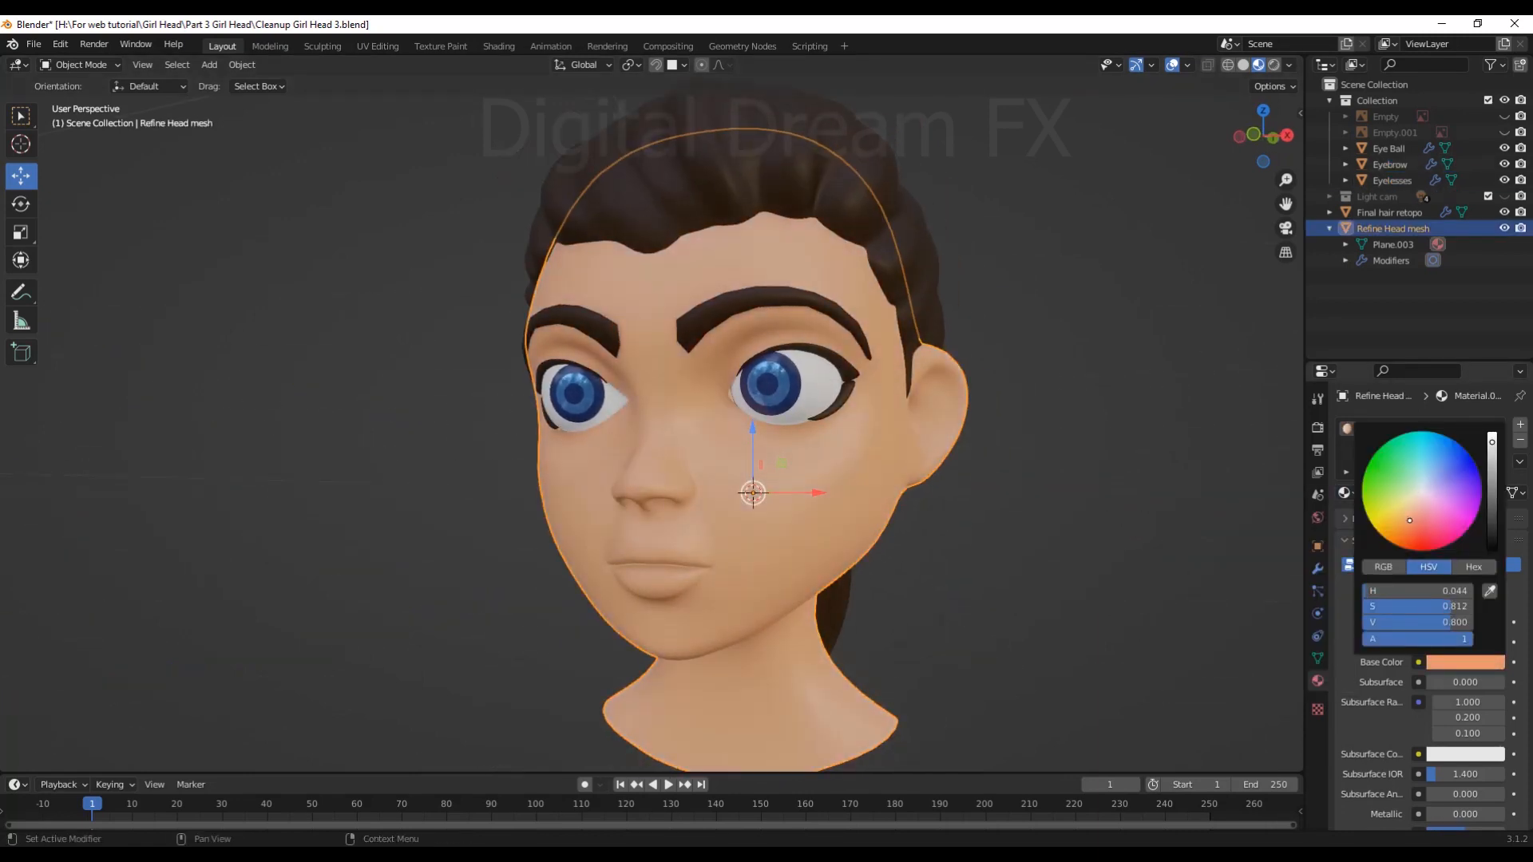
{"action": "left_click", "coordinate": [1078, 467]}
{"action": "scroll", "coordinate": [1078, 467], "scroll_direction": "down", "scroll_amount": 3}
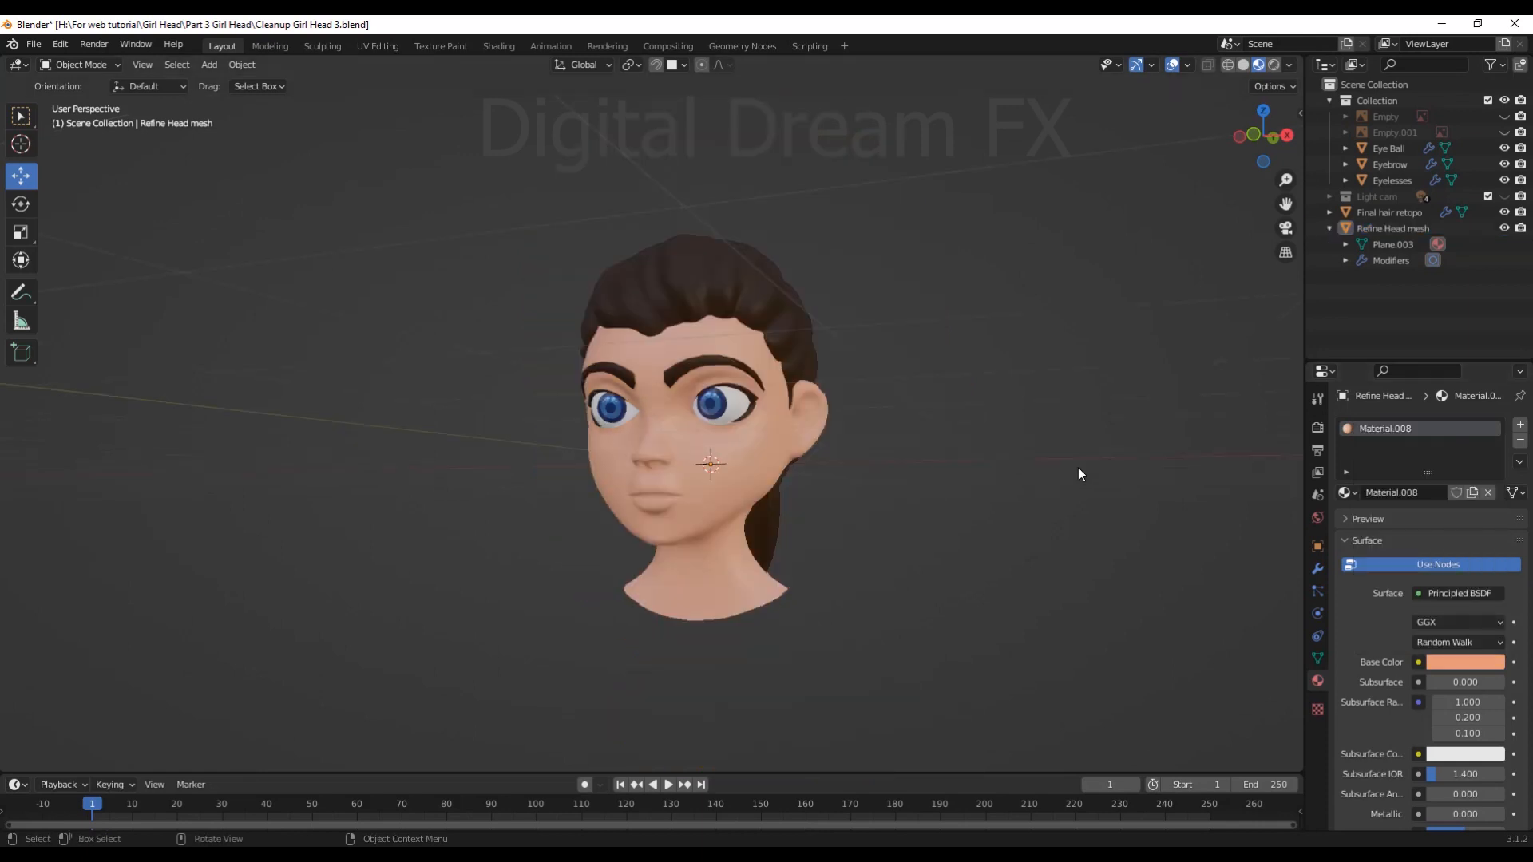
{"action": "scroll", "coordinate": [1054, 475], "scroll_direction": "up", "scroll_amount": 3}
{"action": "middle_click_drag", "start_coordinate": [1050, 477], "coordinate": [1097, 489]}
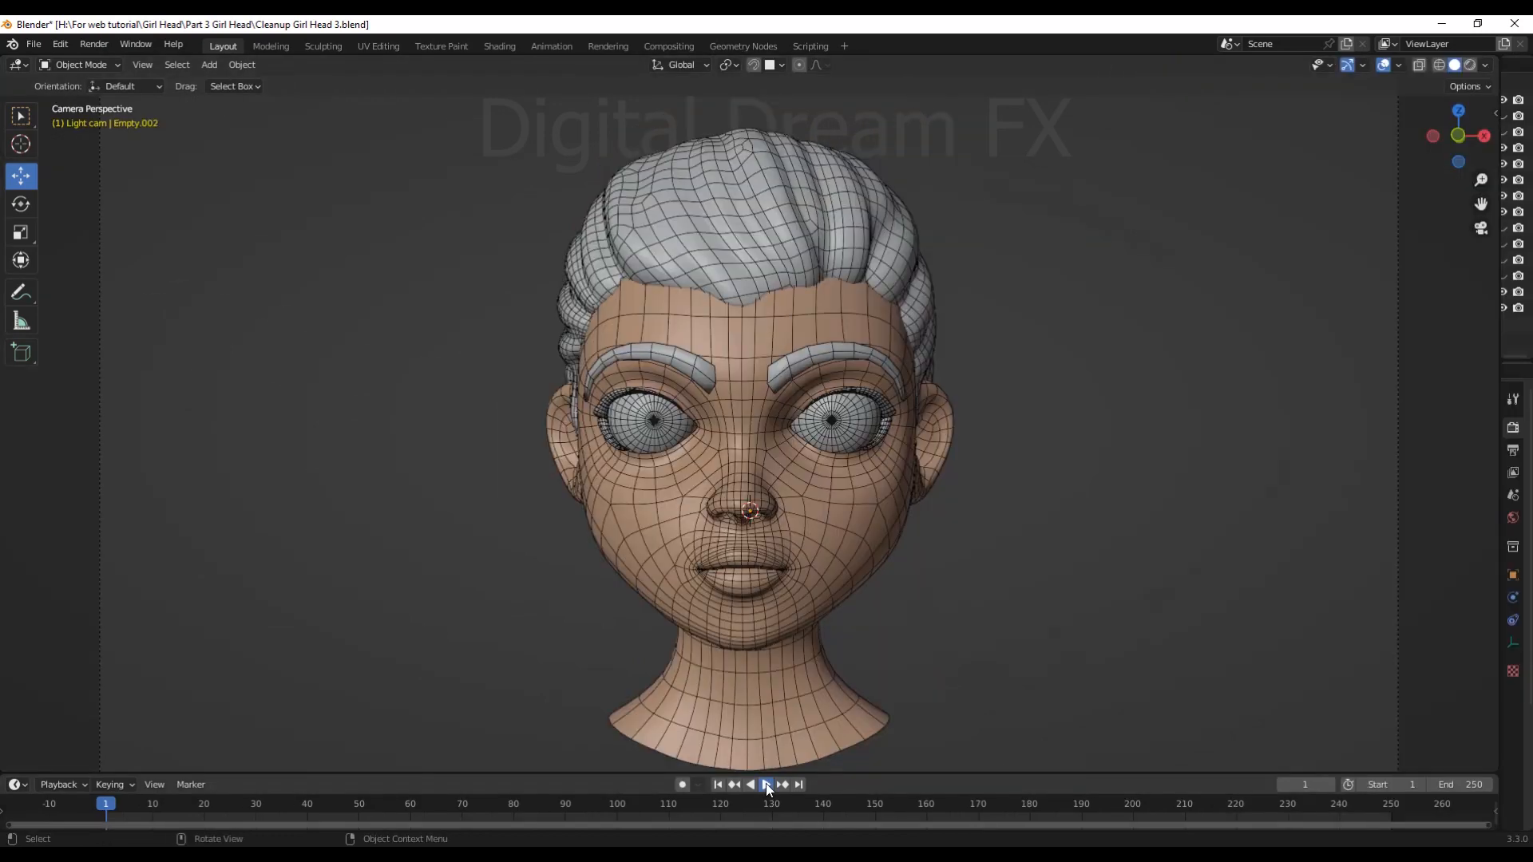
Play the turntable animation of the wireframe head from the camera view
{"action": "left_click", "coordinate": [765, 783]}
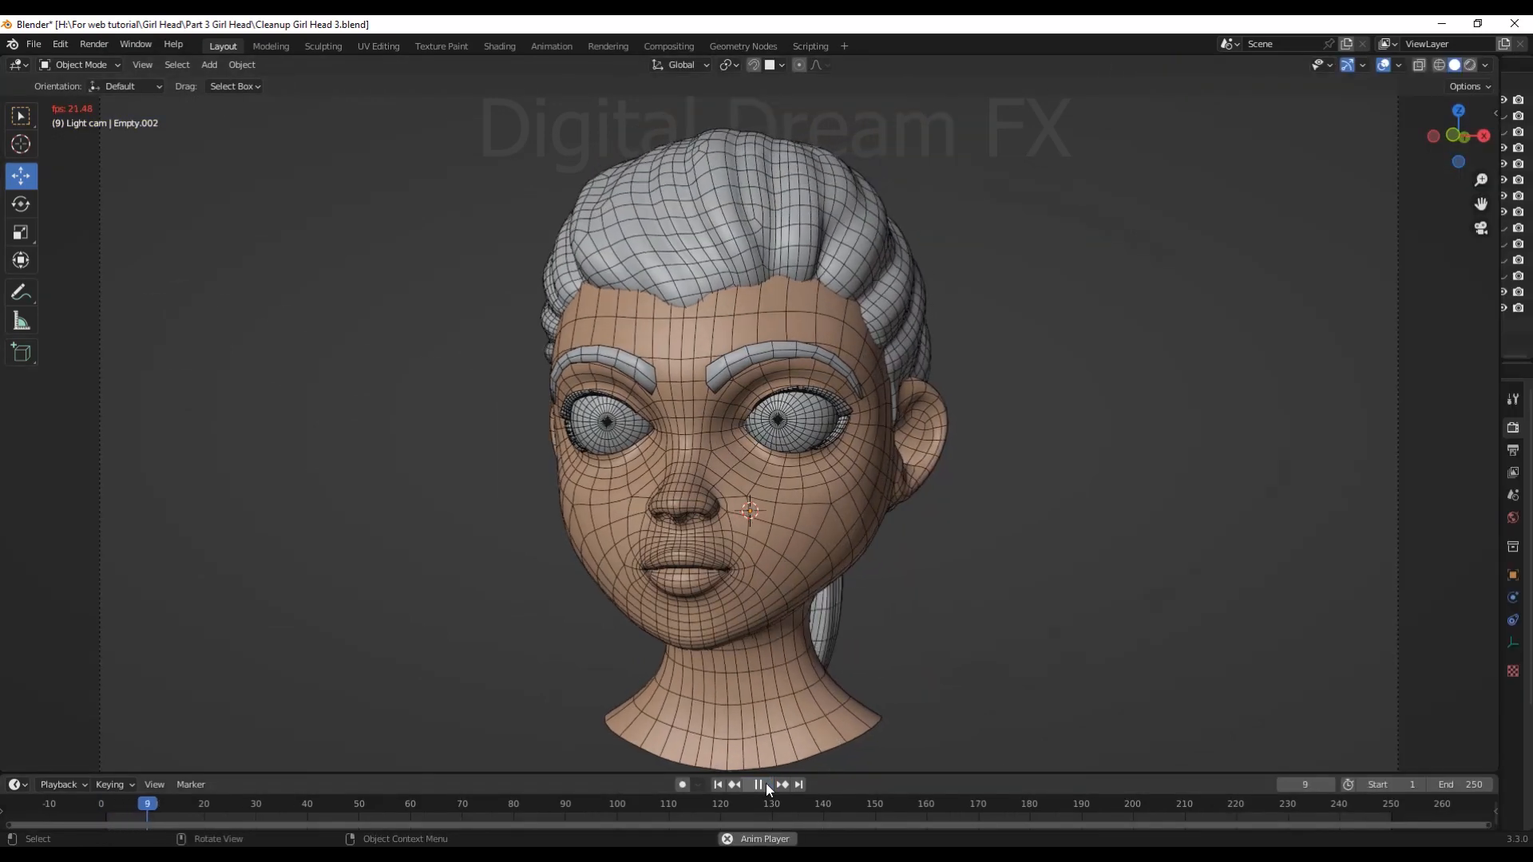